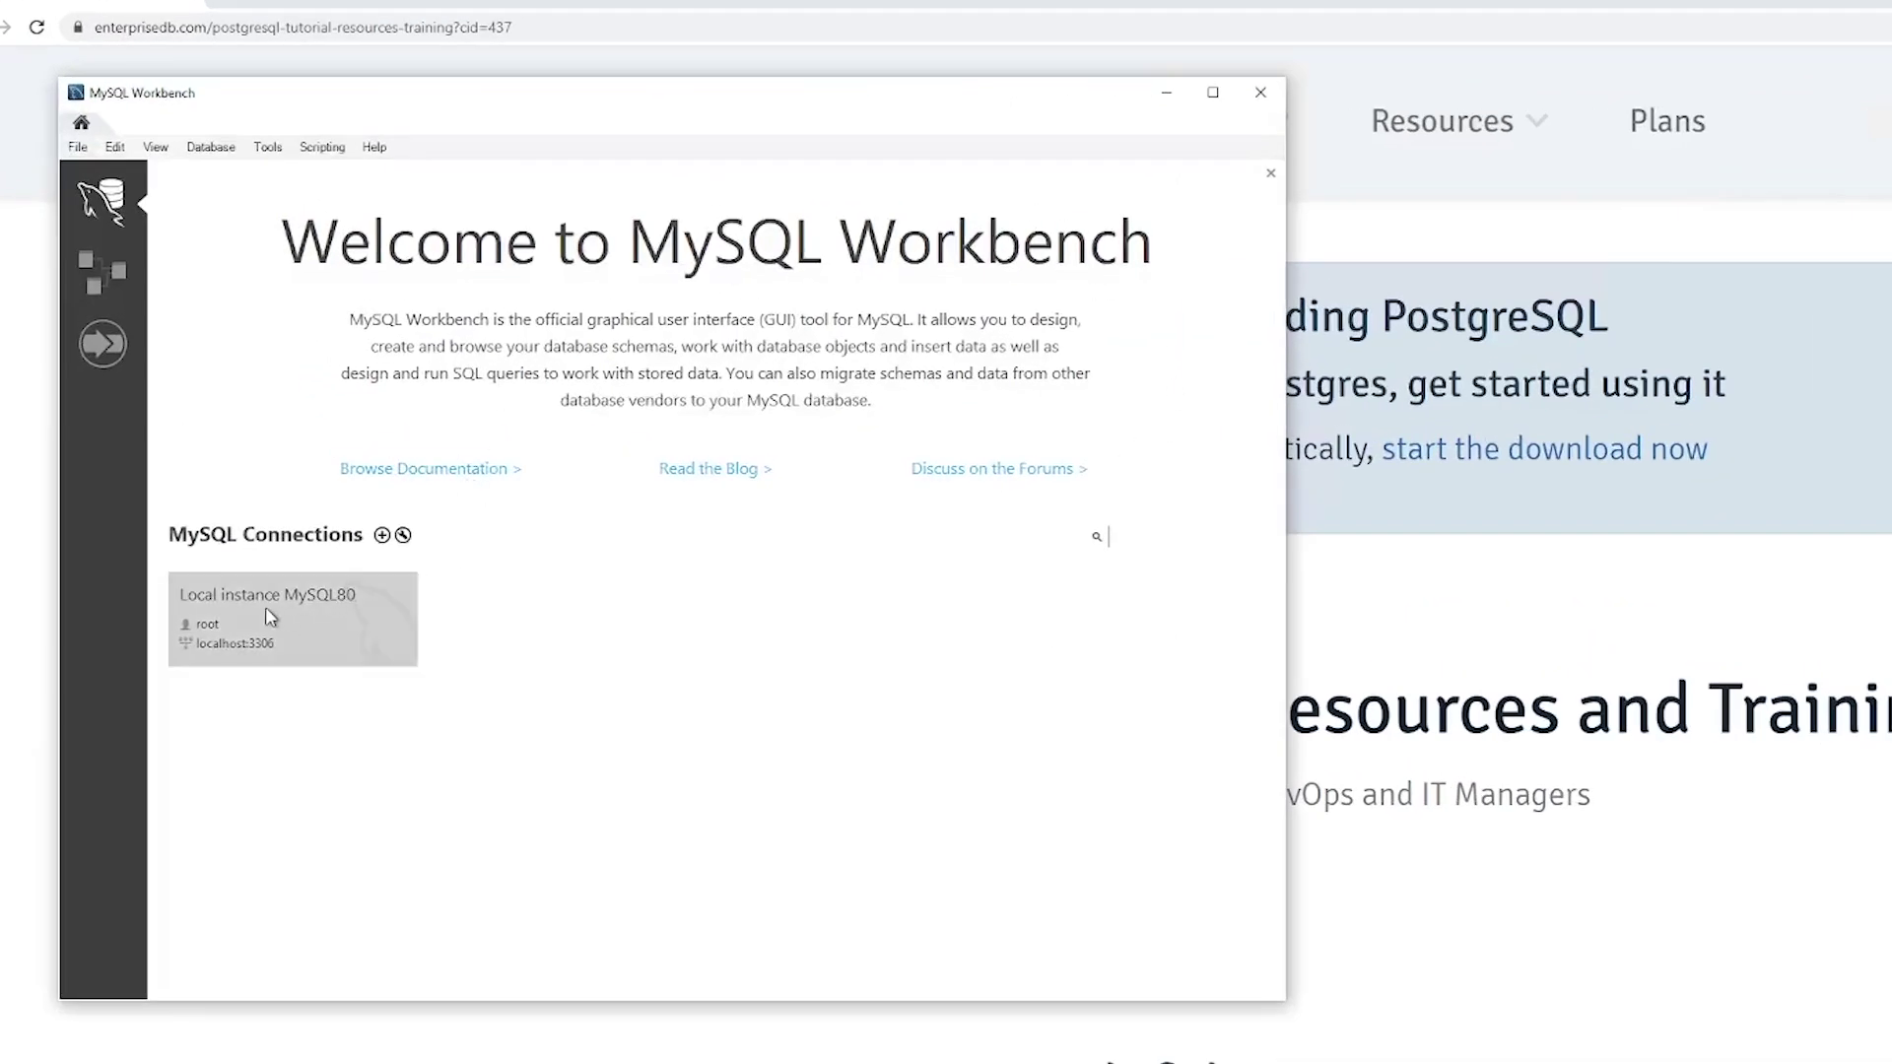
# Step: Connect to the Local instance MySQL80 server by entering the root password
pyautogui.click(278, 621)
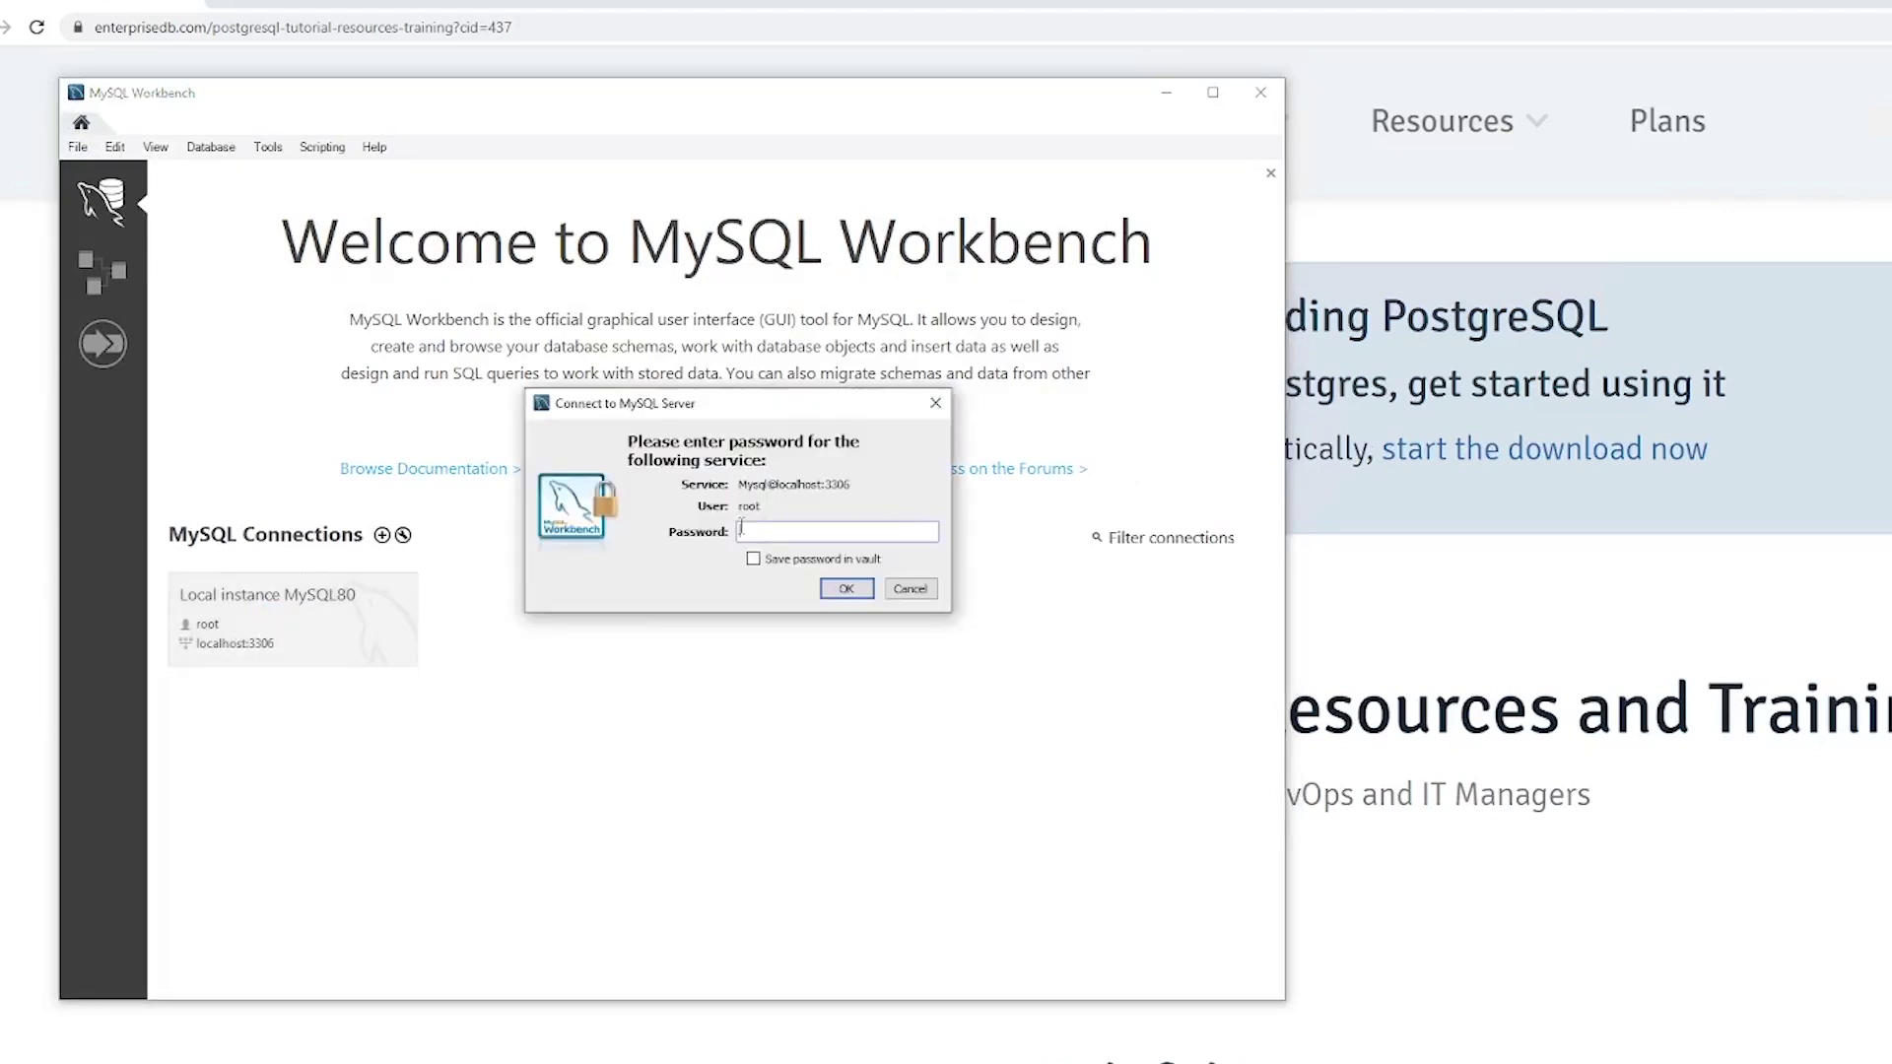
pyautogui.write('**********')
pyautogui.press('Return')
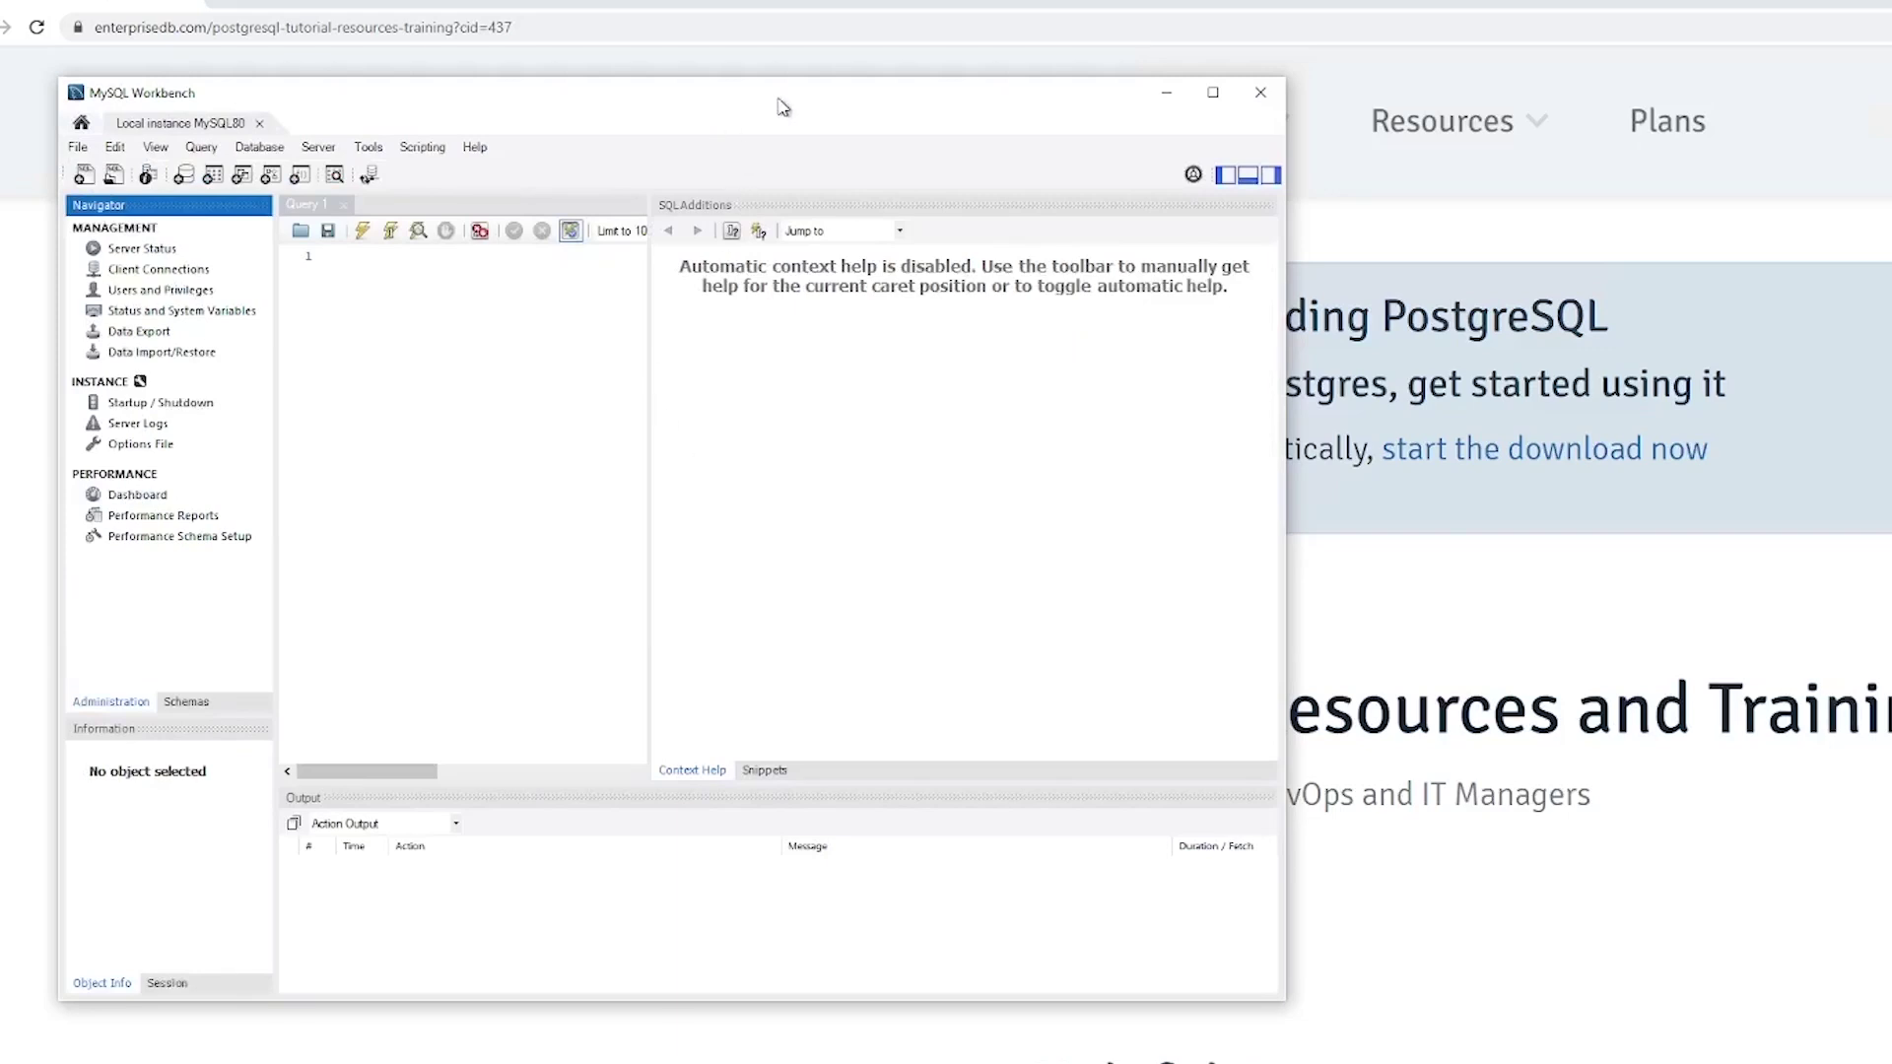
pyautogui.moveTo(782, 101); pyautogui.dragTo(1041, 153)
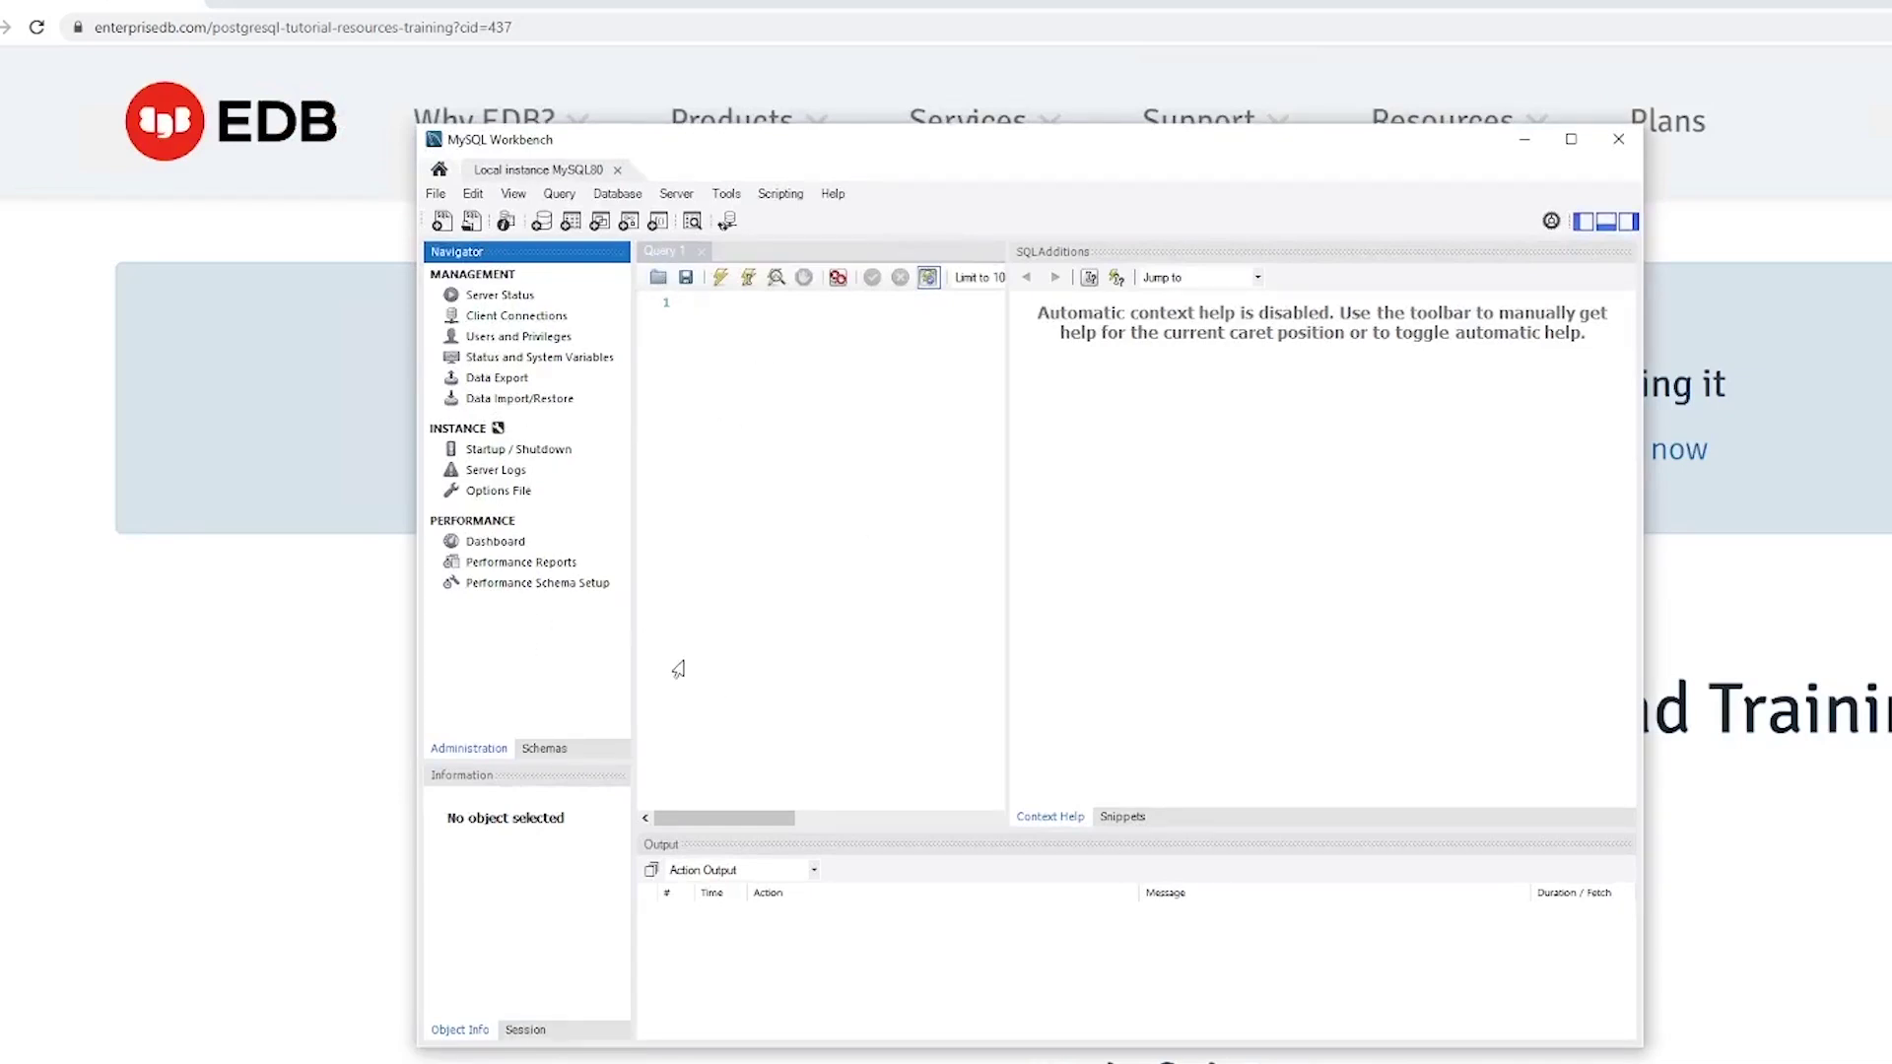
# Step: Show the Schemas list in the Navigator and expand, then collapse, the sys schema
pyautogui.click(543, 750)
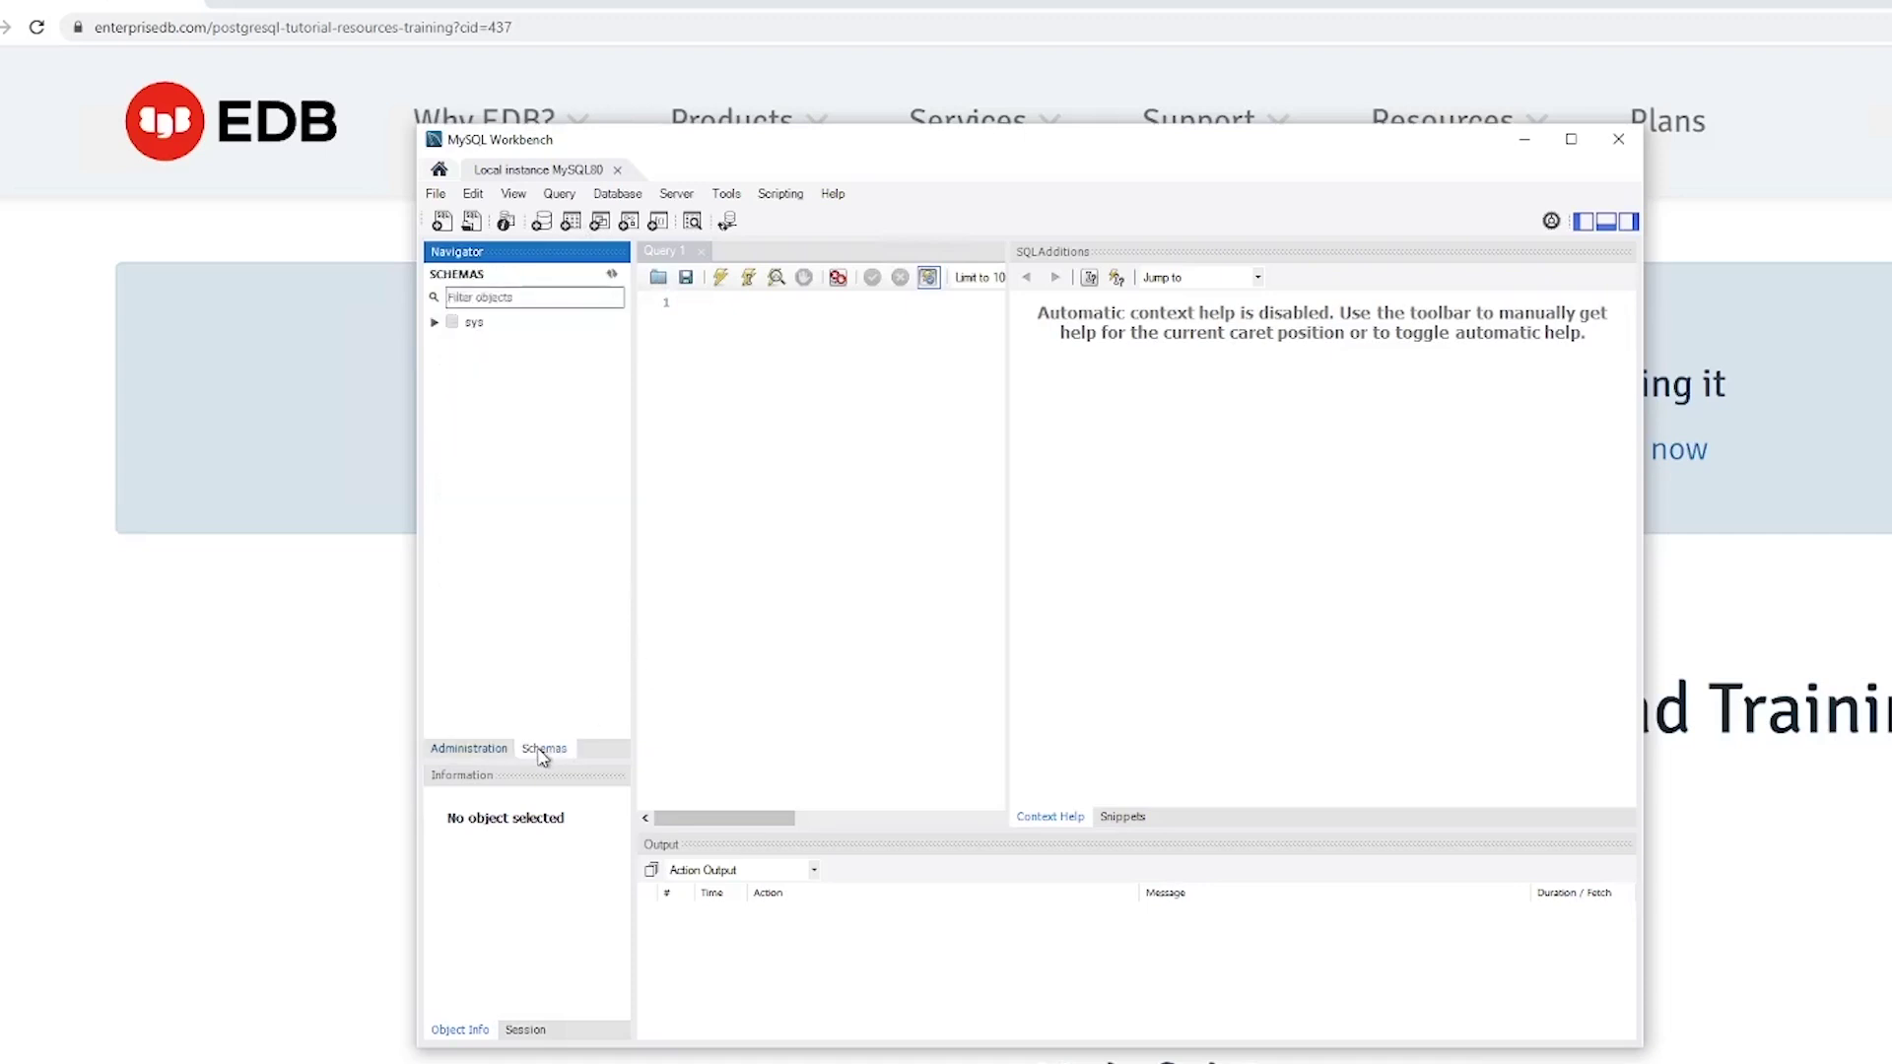
pyautogui.click(438, 327)
pyautogui.click(435, 325)
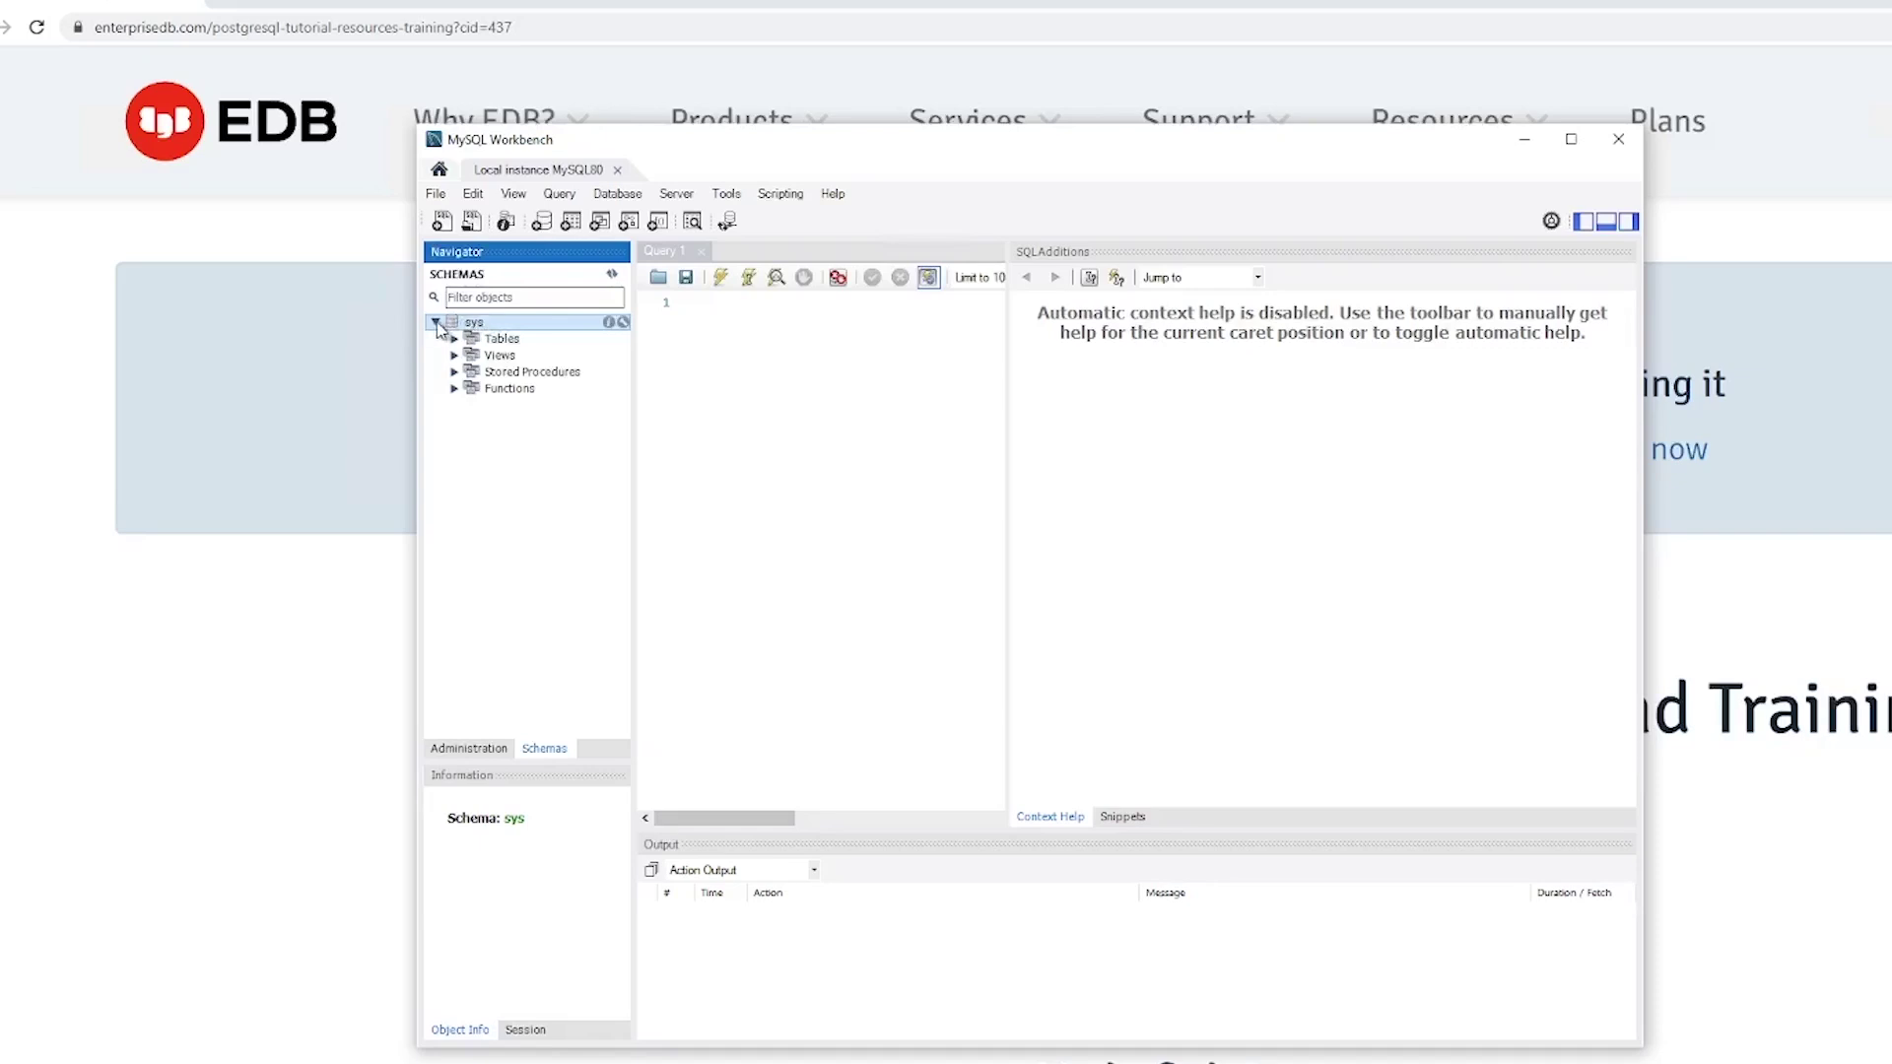
pyautogui.click(436, 324)
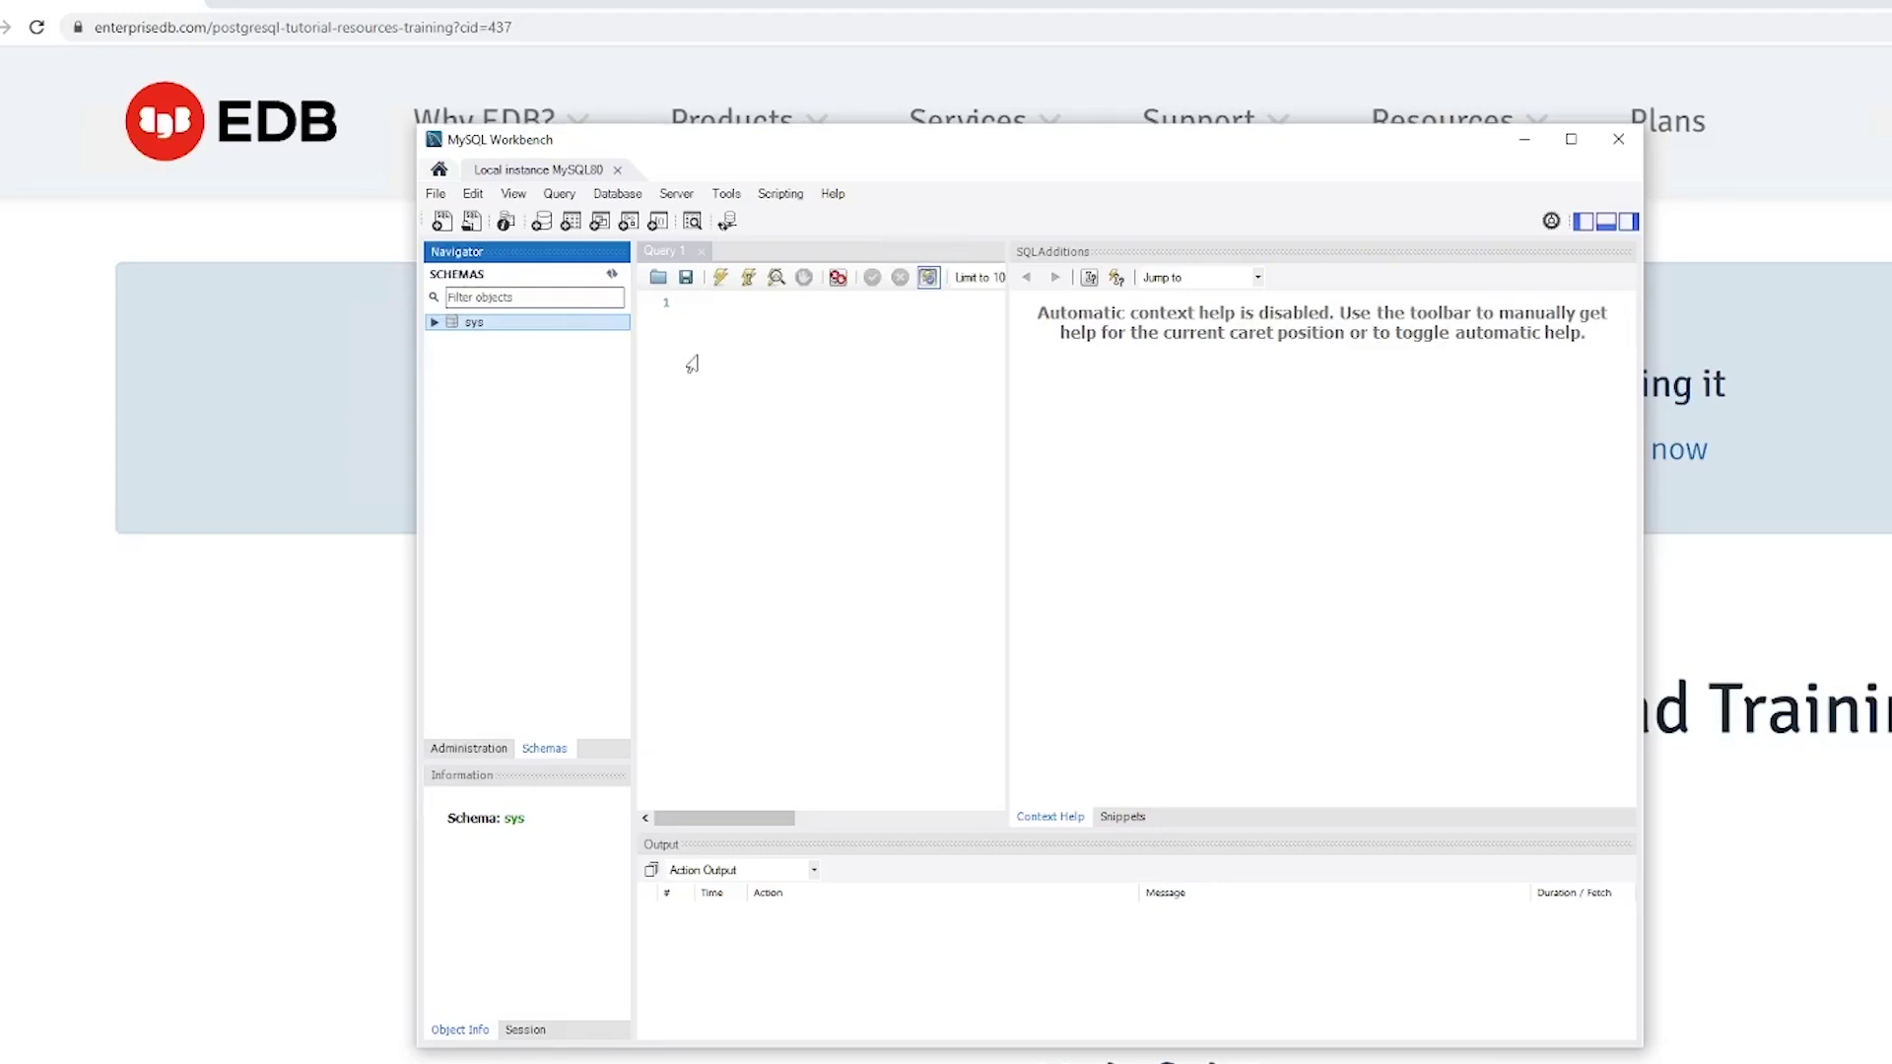
pyautogui.click(741, 258)
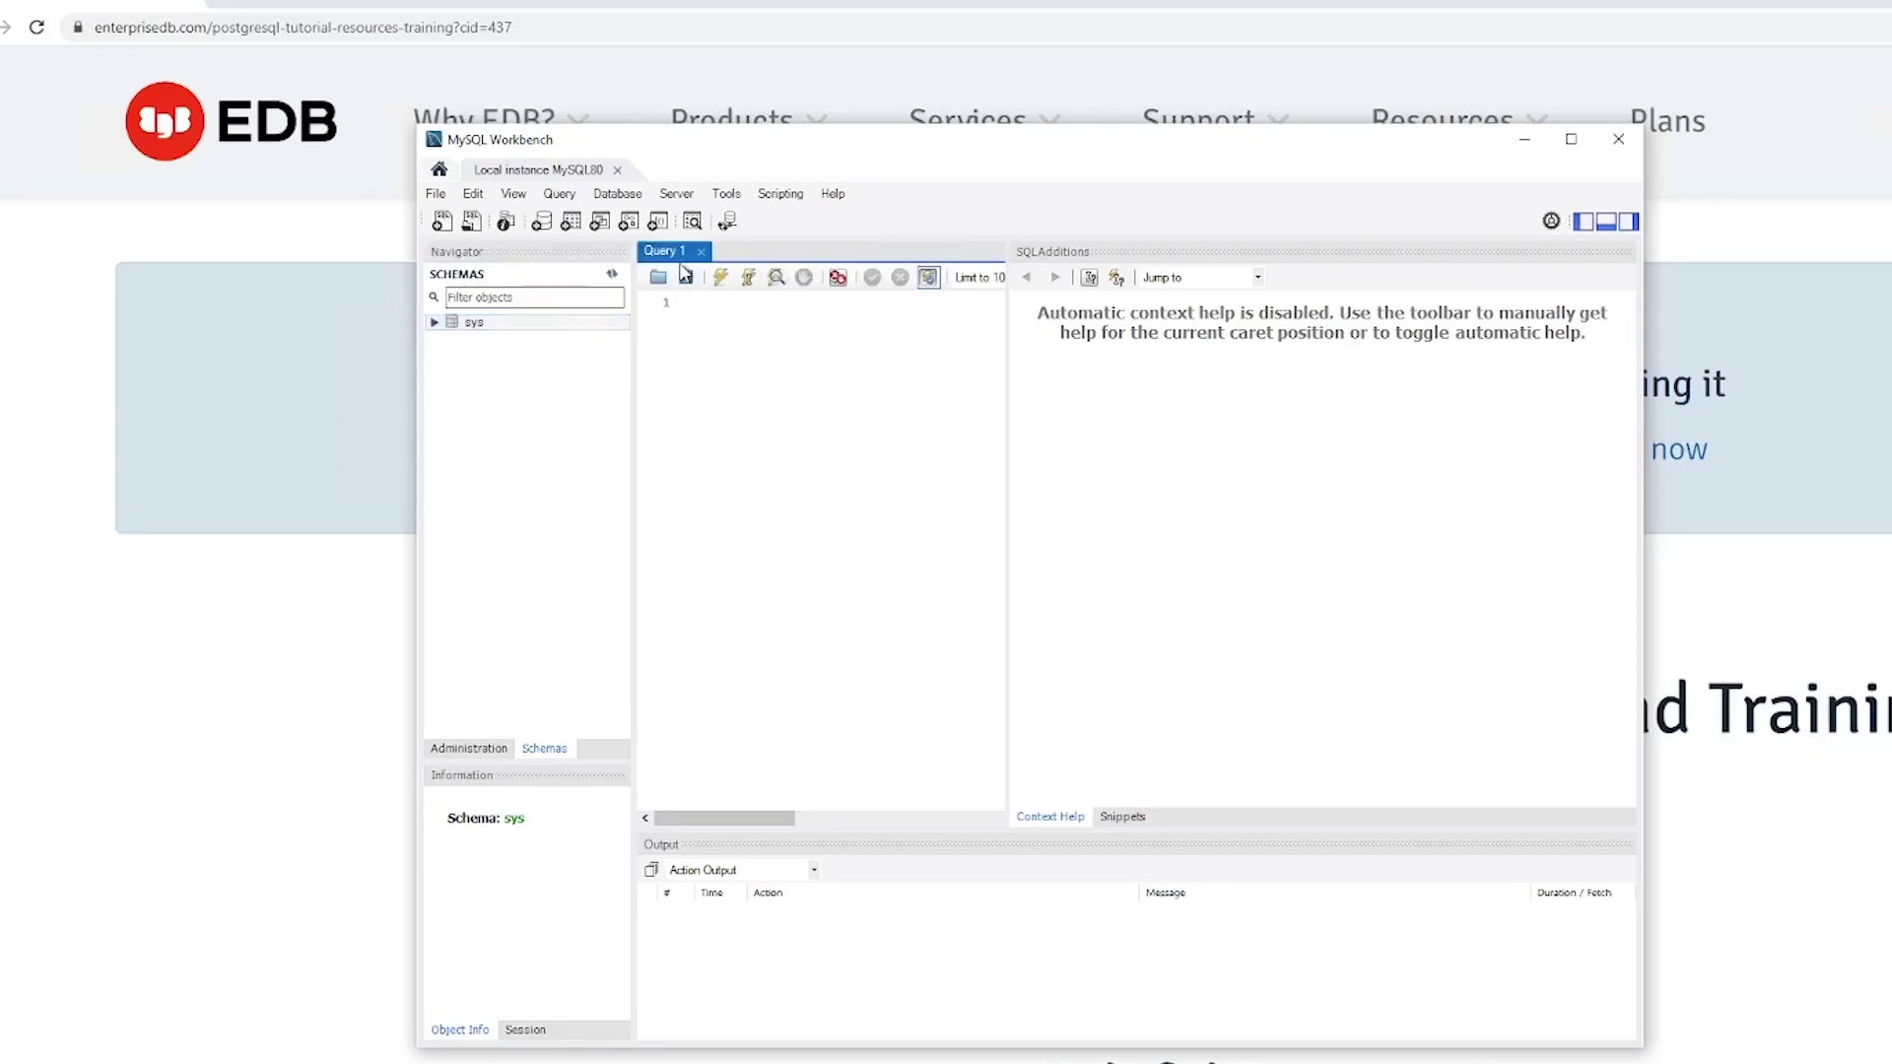
pyautogui.click(434, 193)
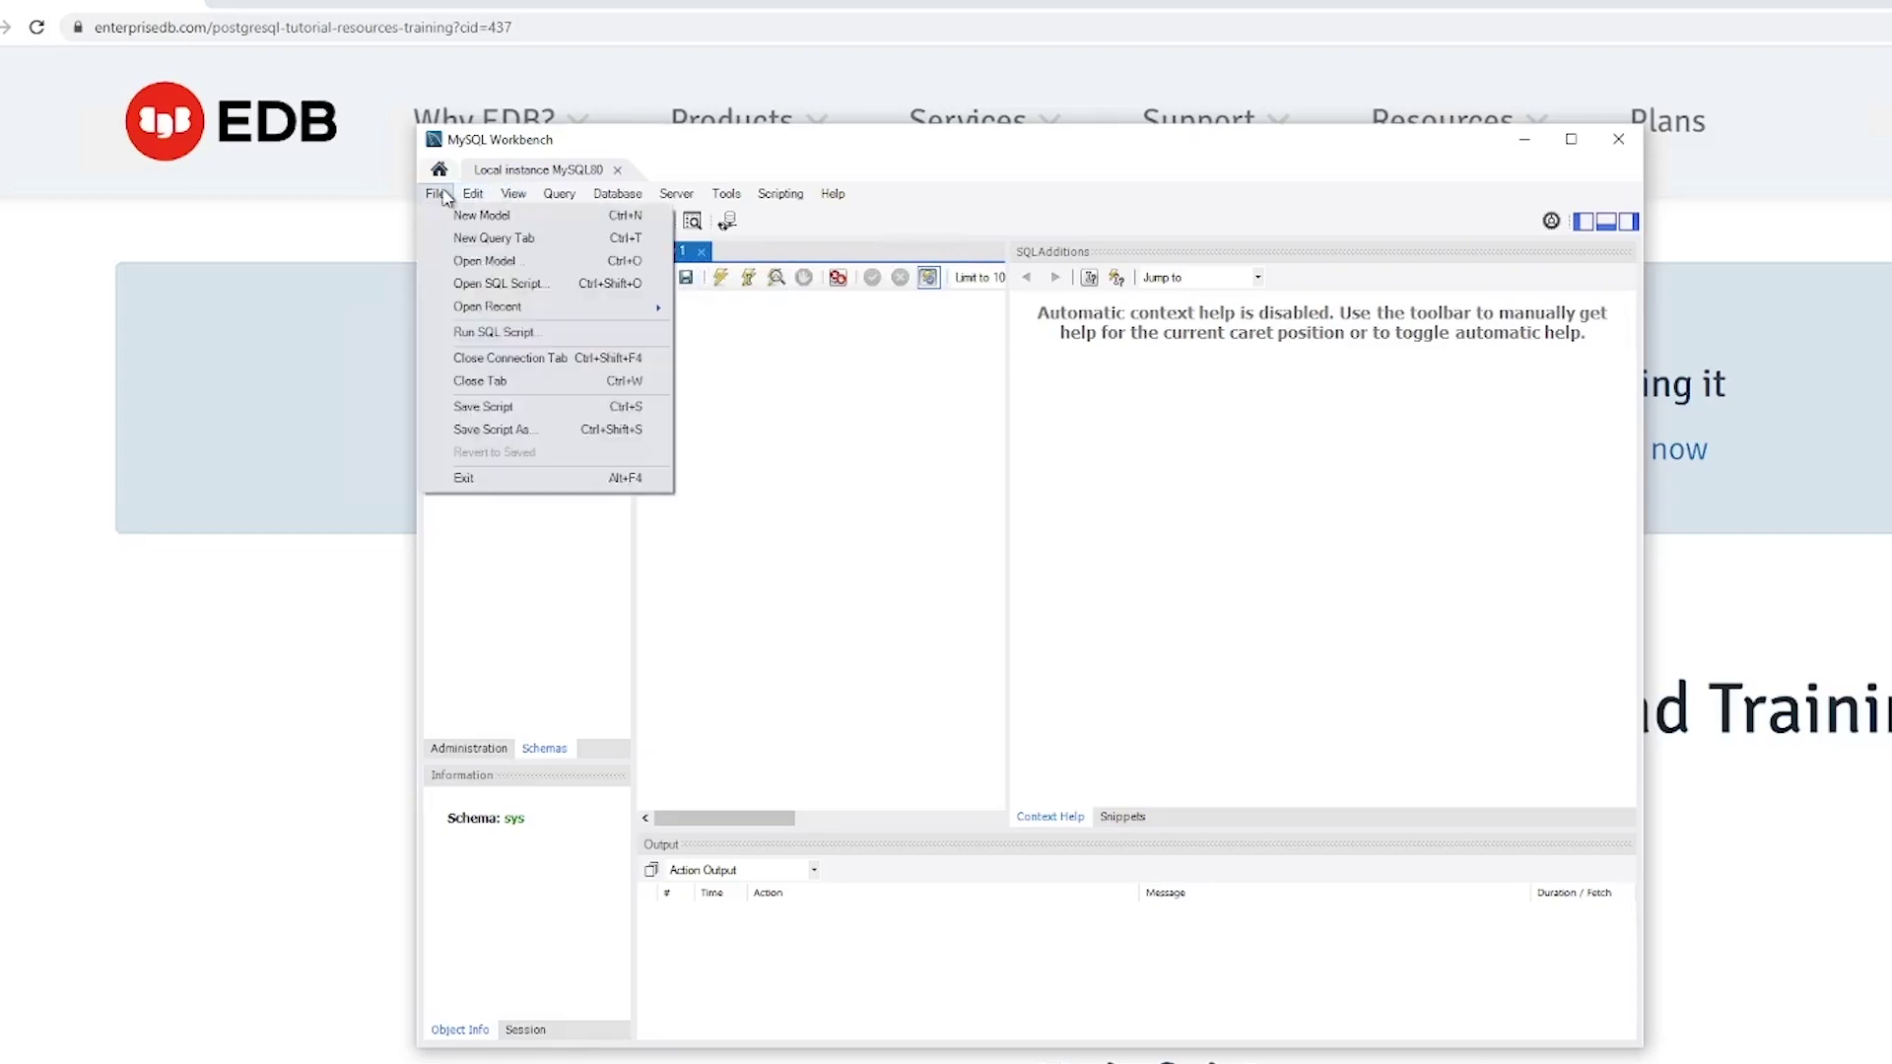
# Step: Execute SELECT 'Hello World'; in a new query tab, then close MySQL Workbench
pyautogui.click(559, 243)
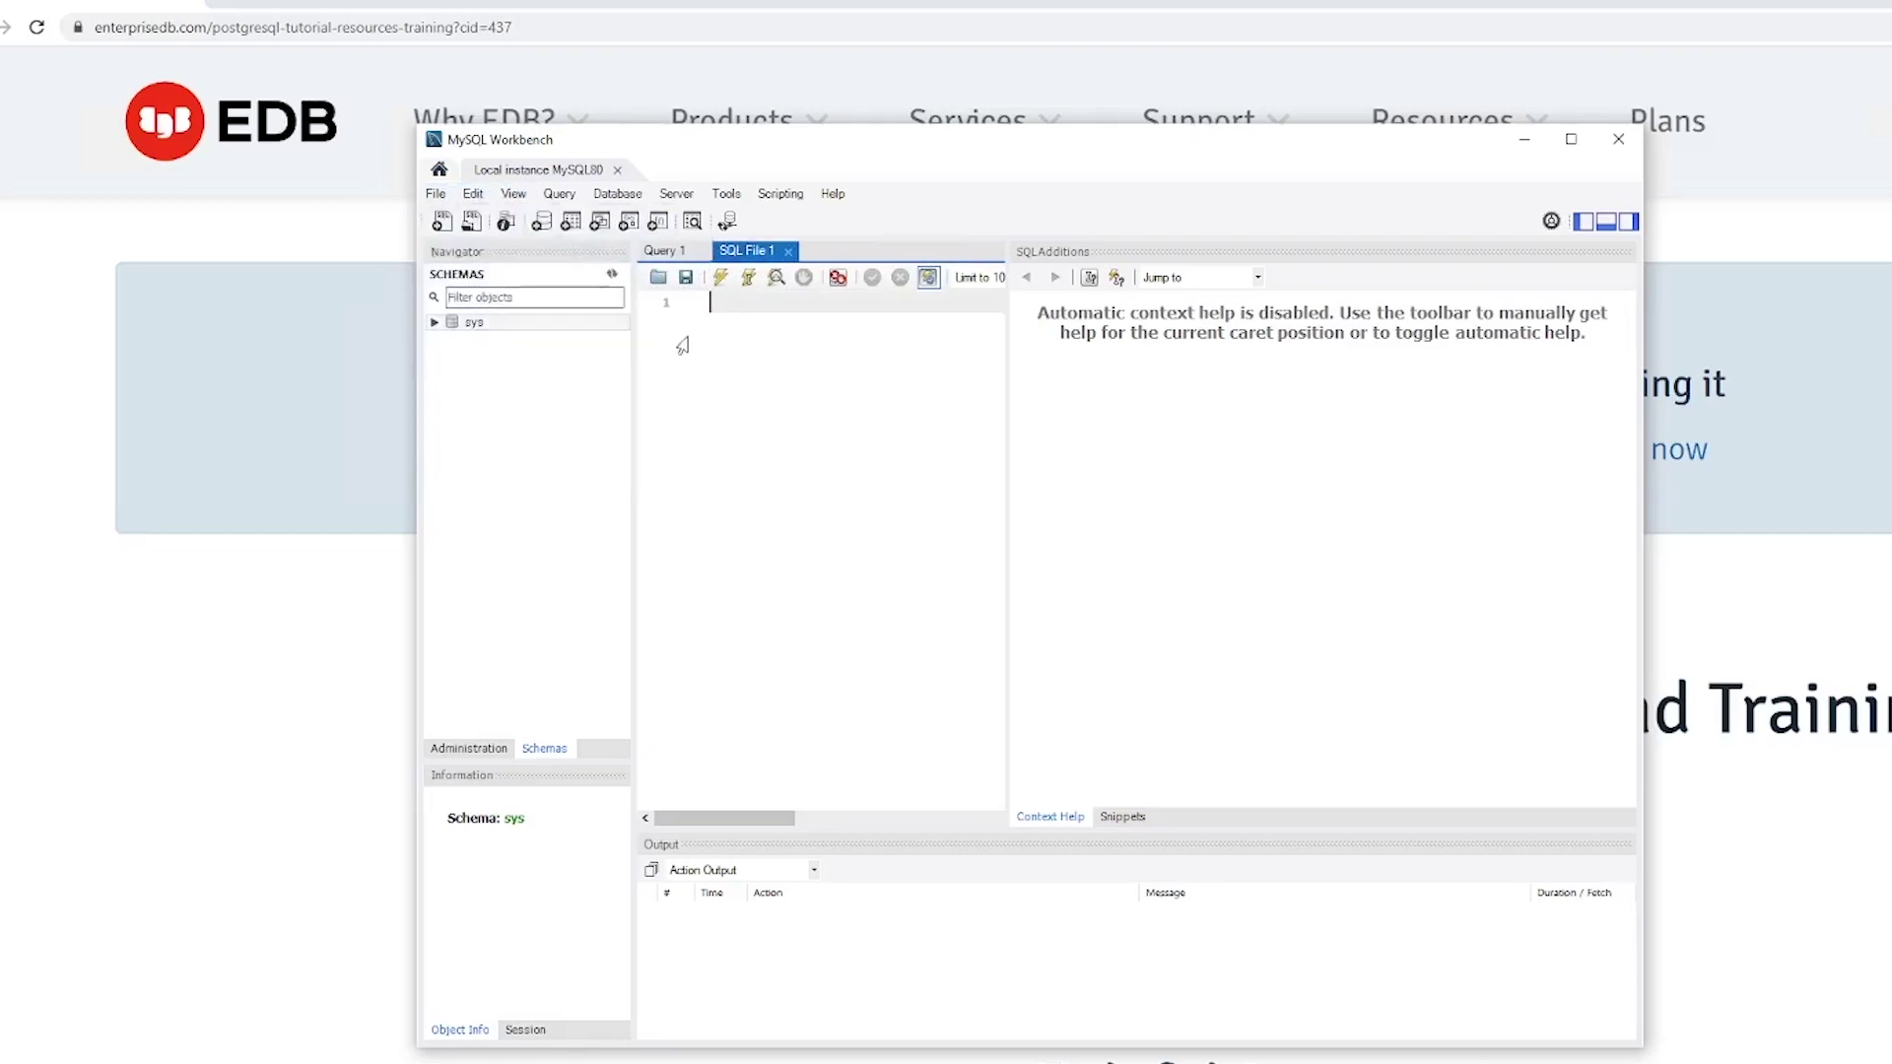
pyautogui.write("SELECT 'Hello World';")
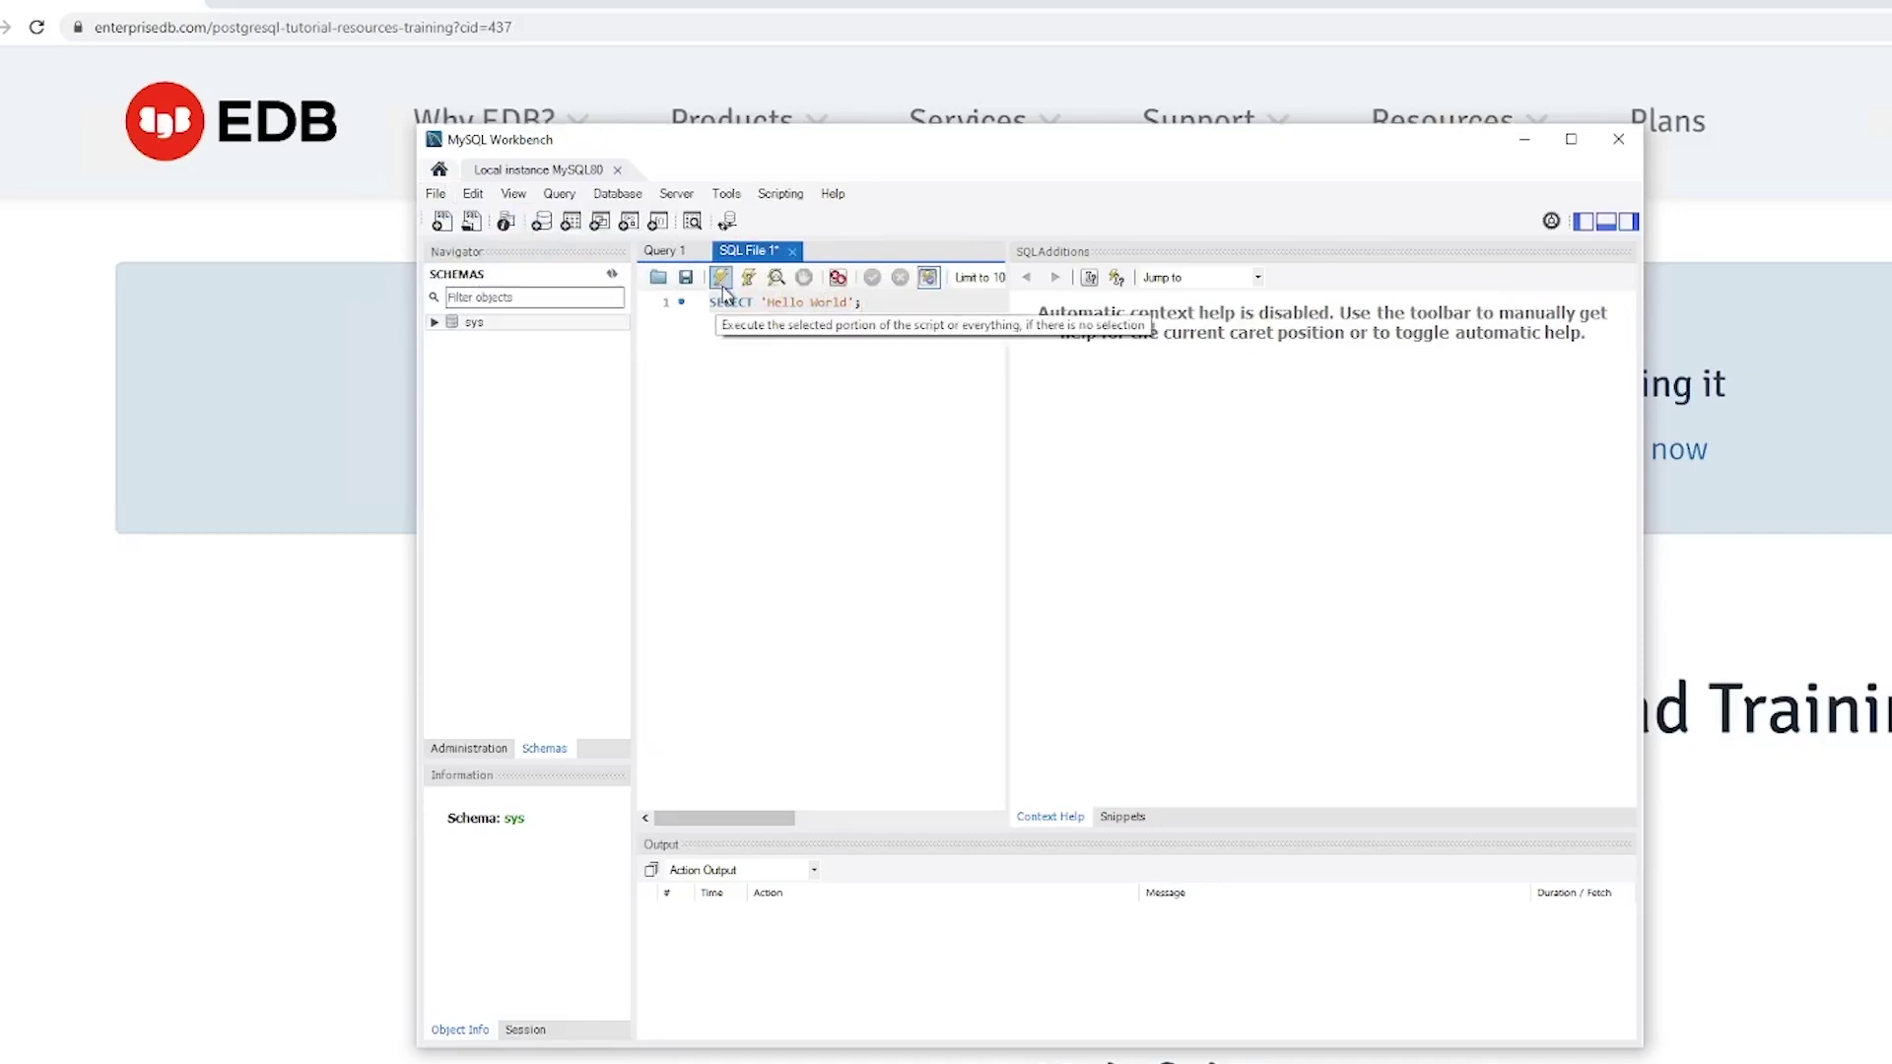
pyautogui.click(723, 290)
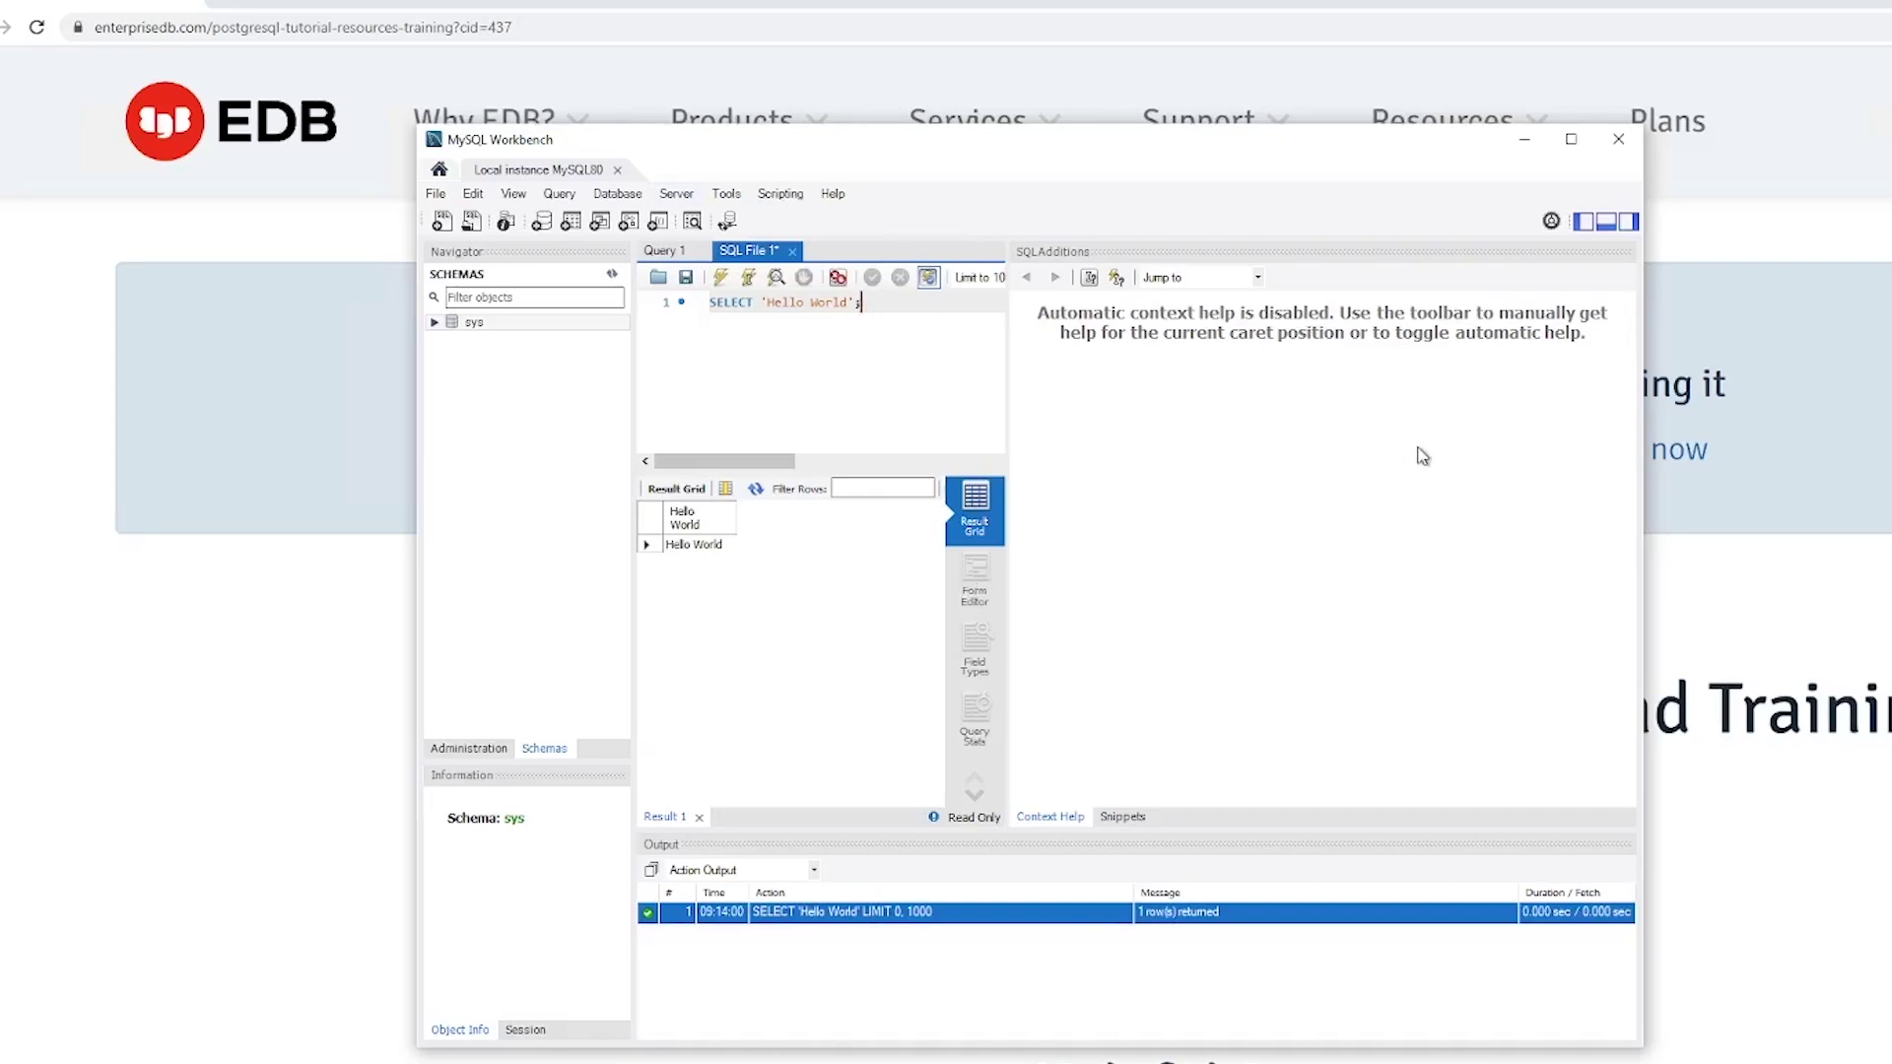
pyautogui.click(1624, 147)
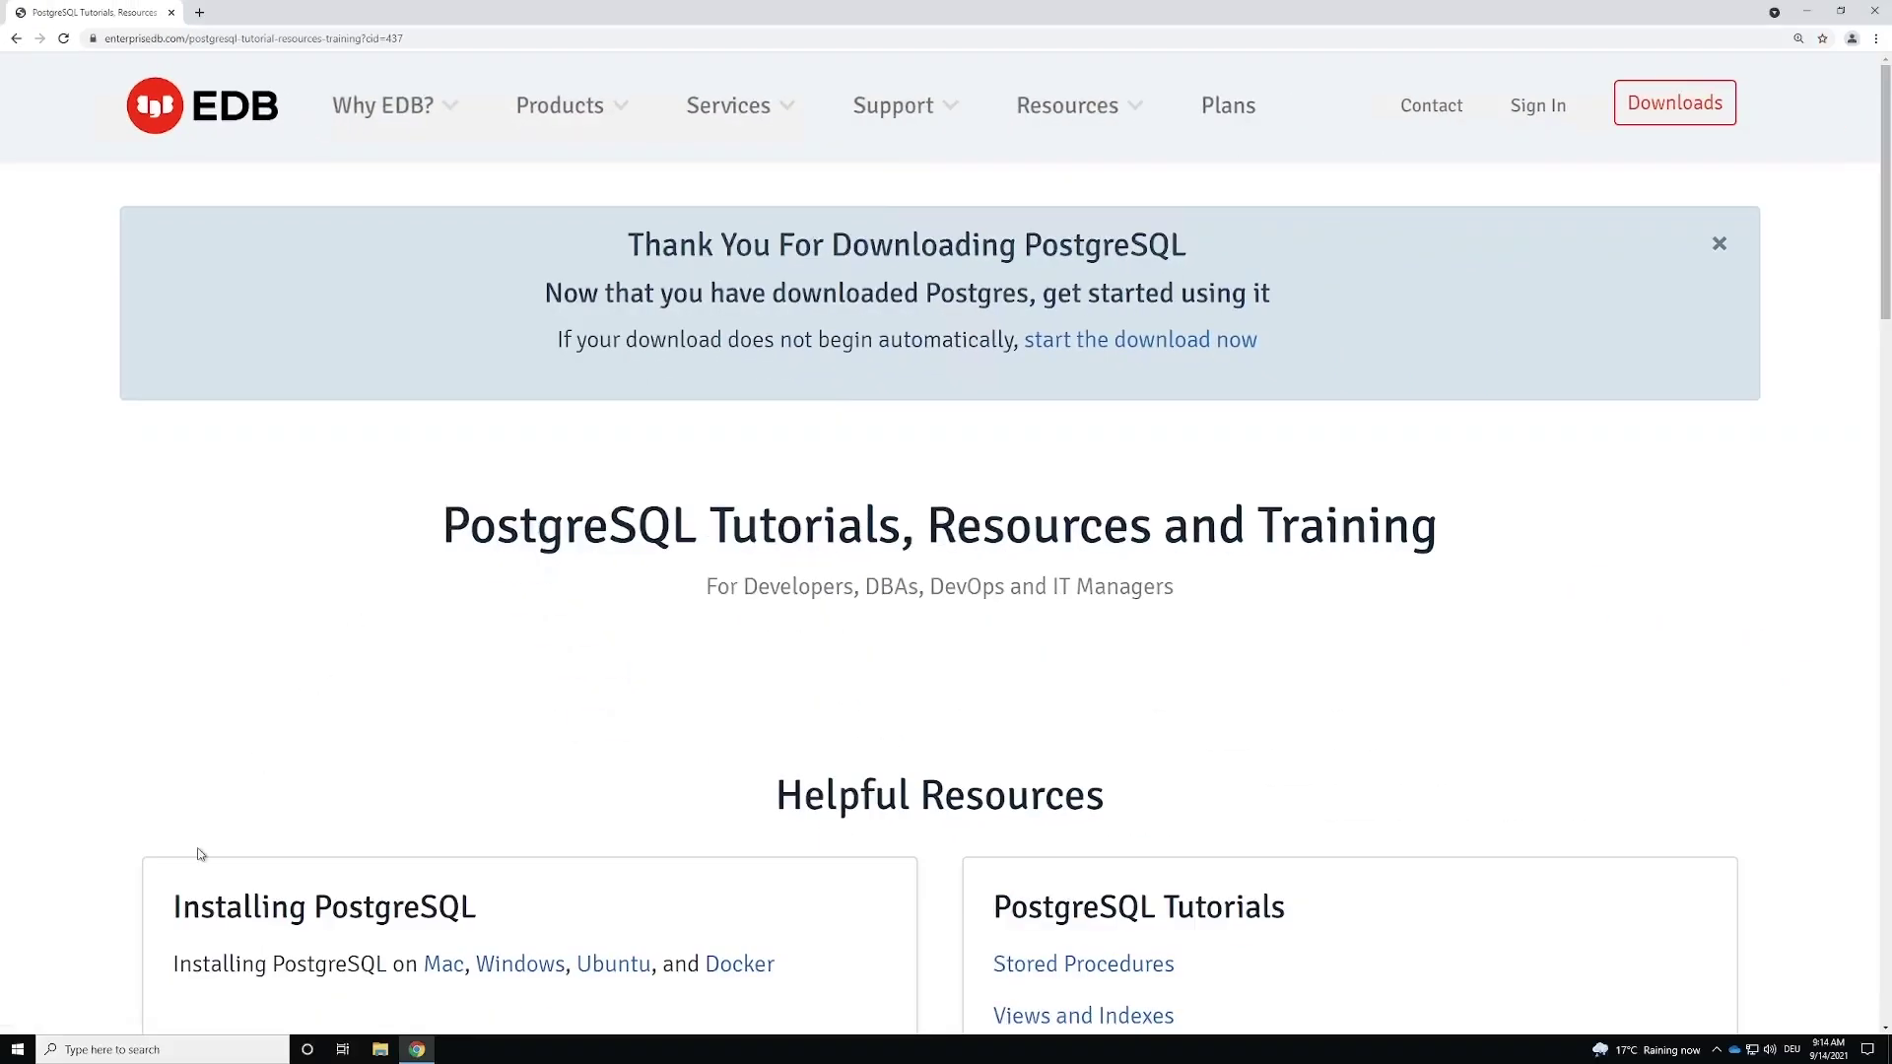
# Step: Launch SQL Shell (psql) from the PostgreSQL 13 folder in the Start menu
pyautogui.click(17, 1048)
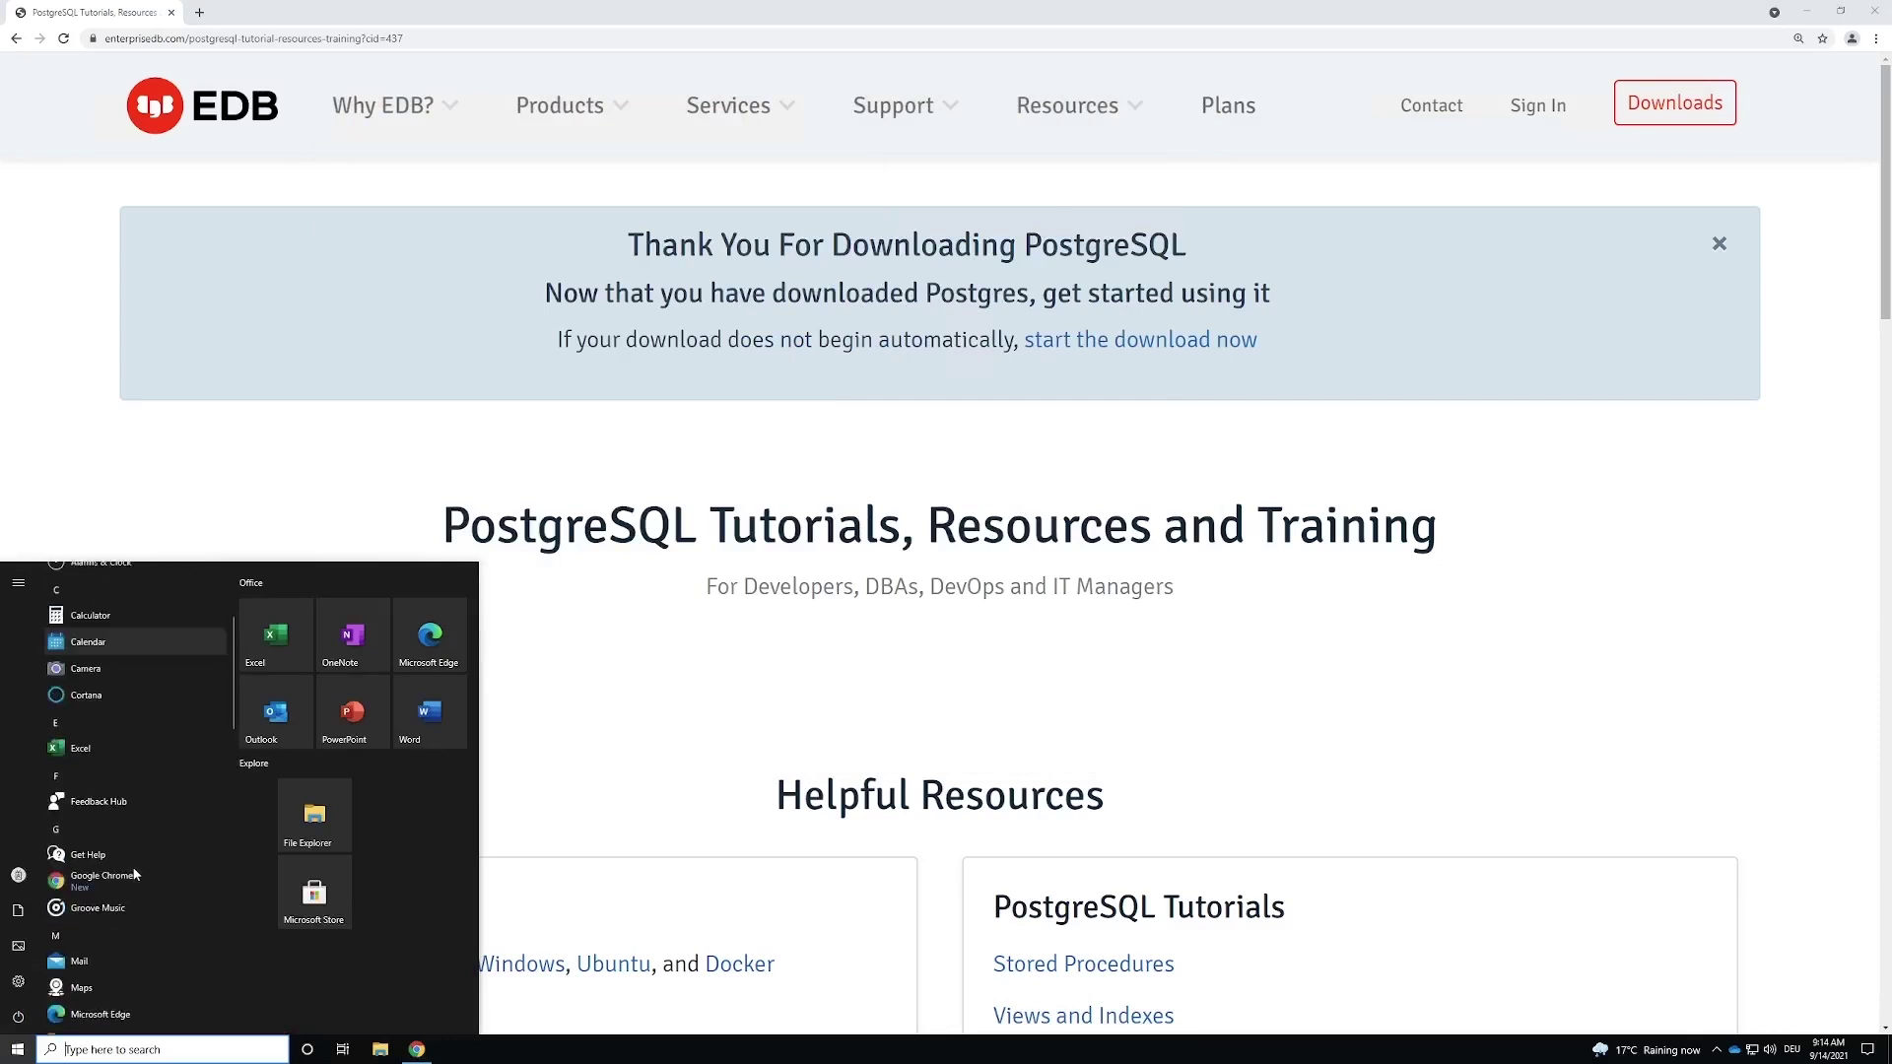
pyautogui.scroll(-8, 135, 874)
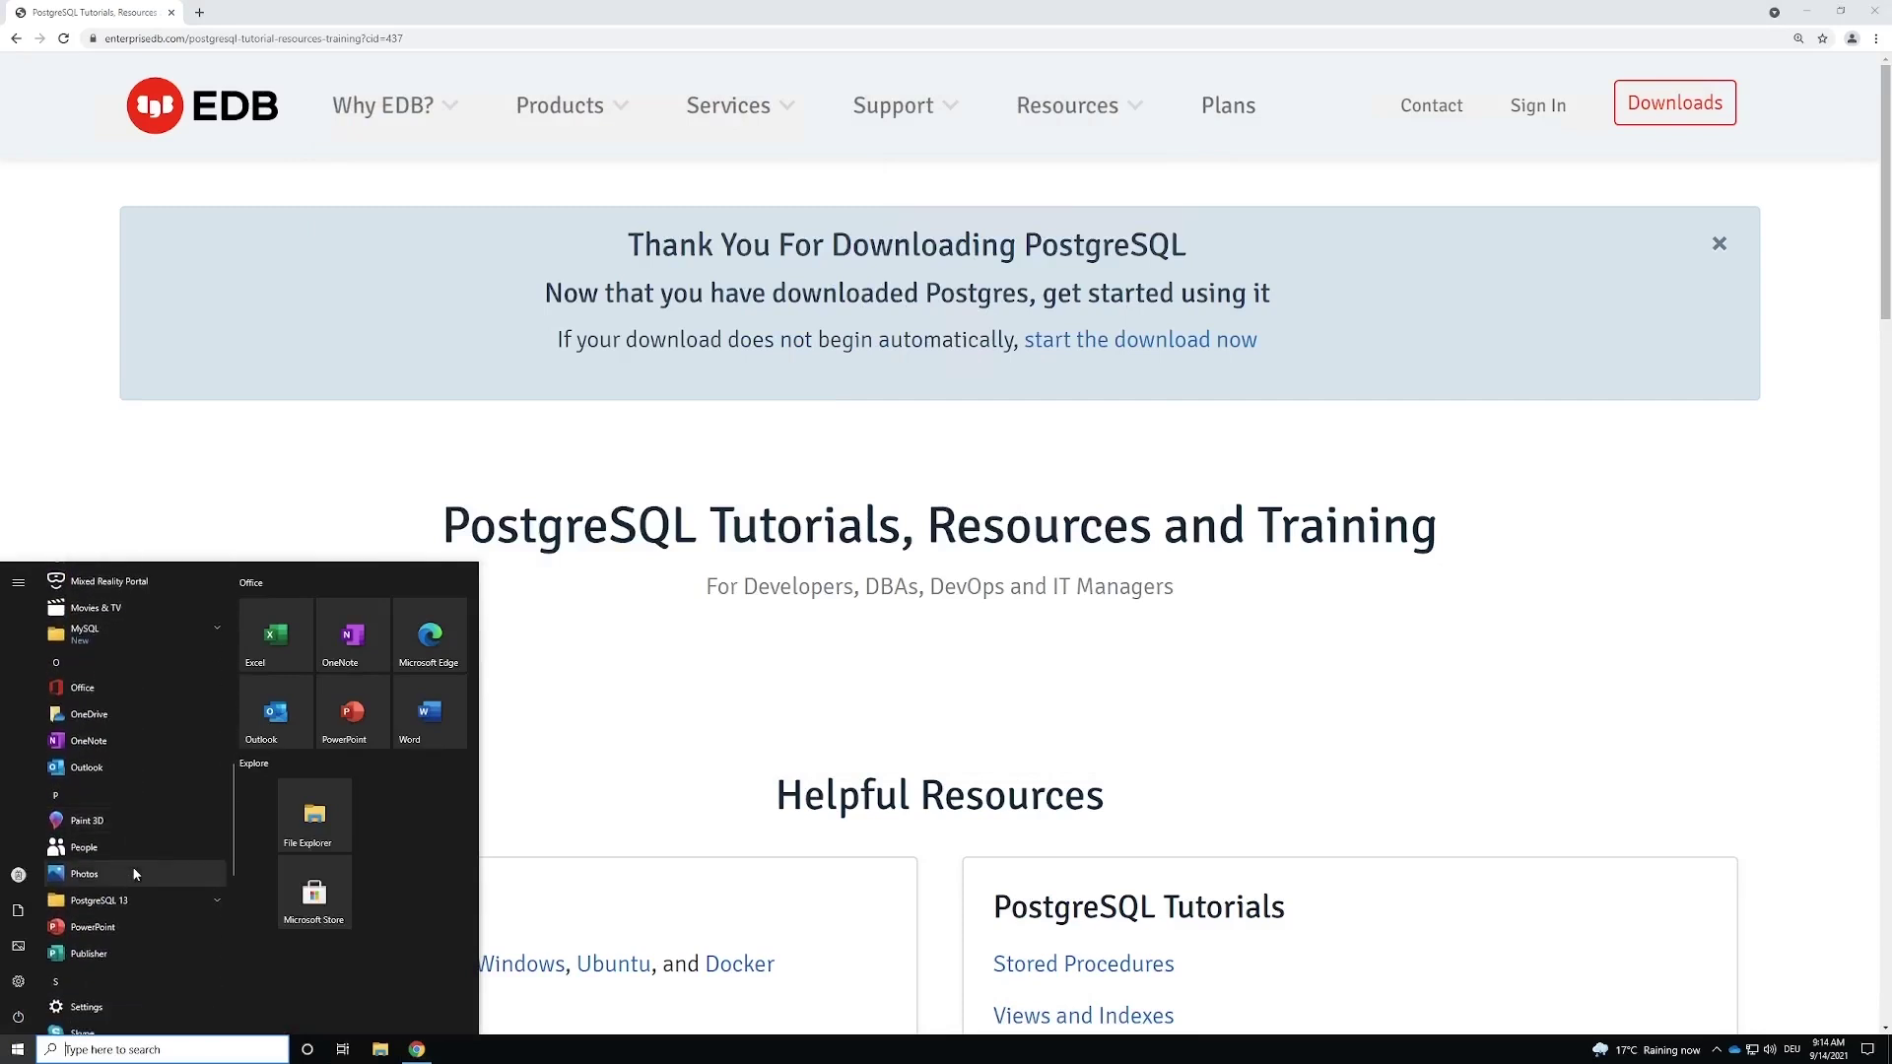
pyautogui.click(114, 899)
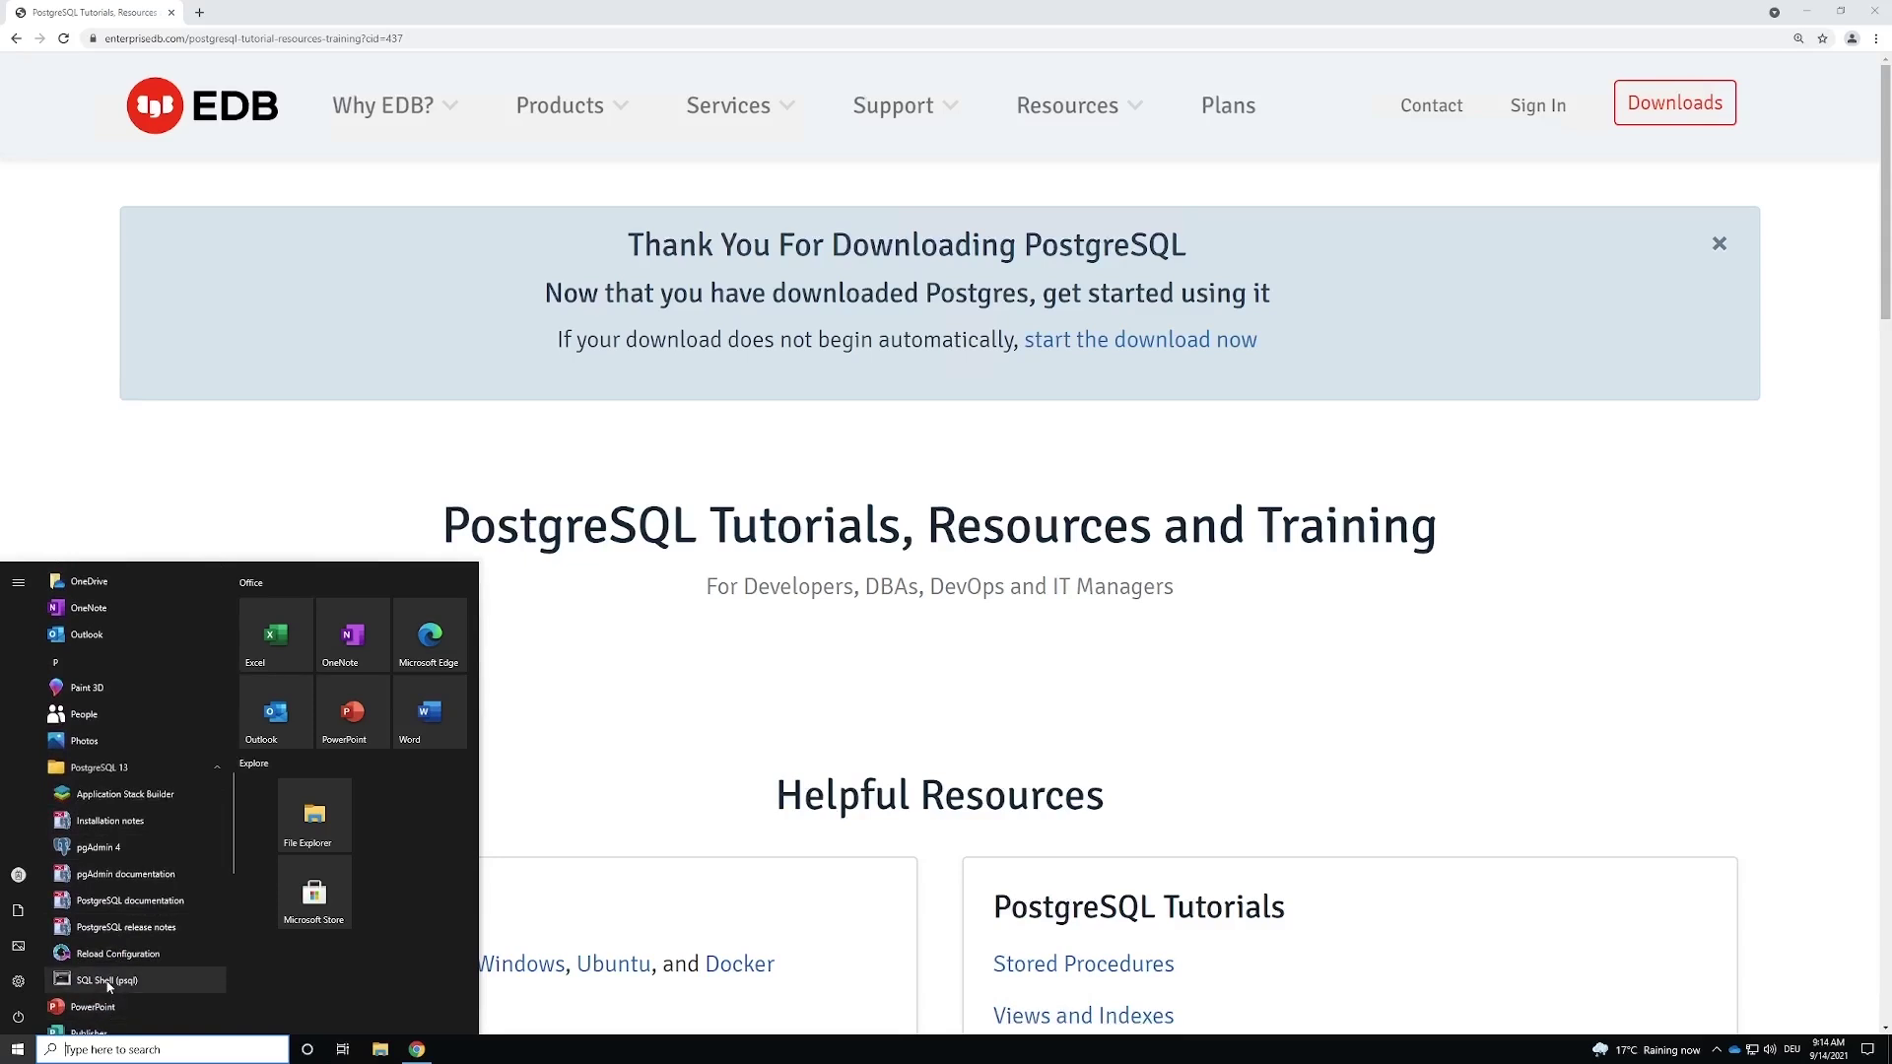
pyautogui.click(107, 980)
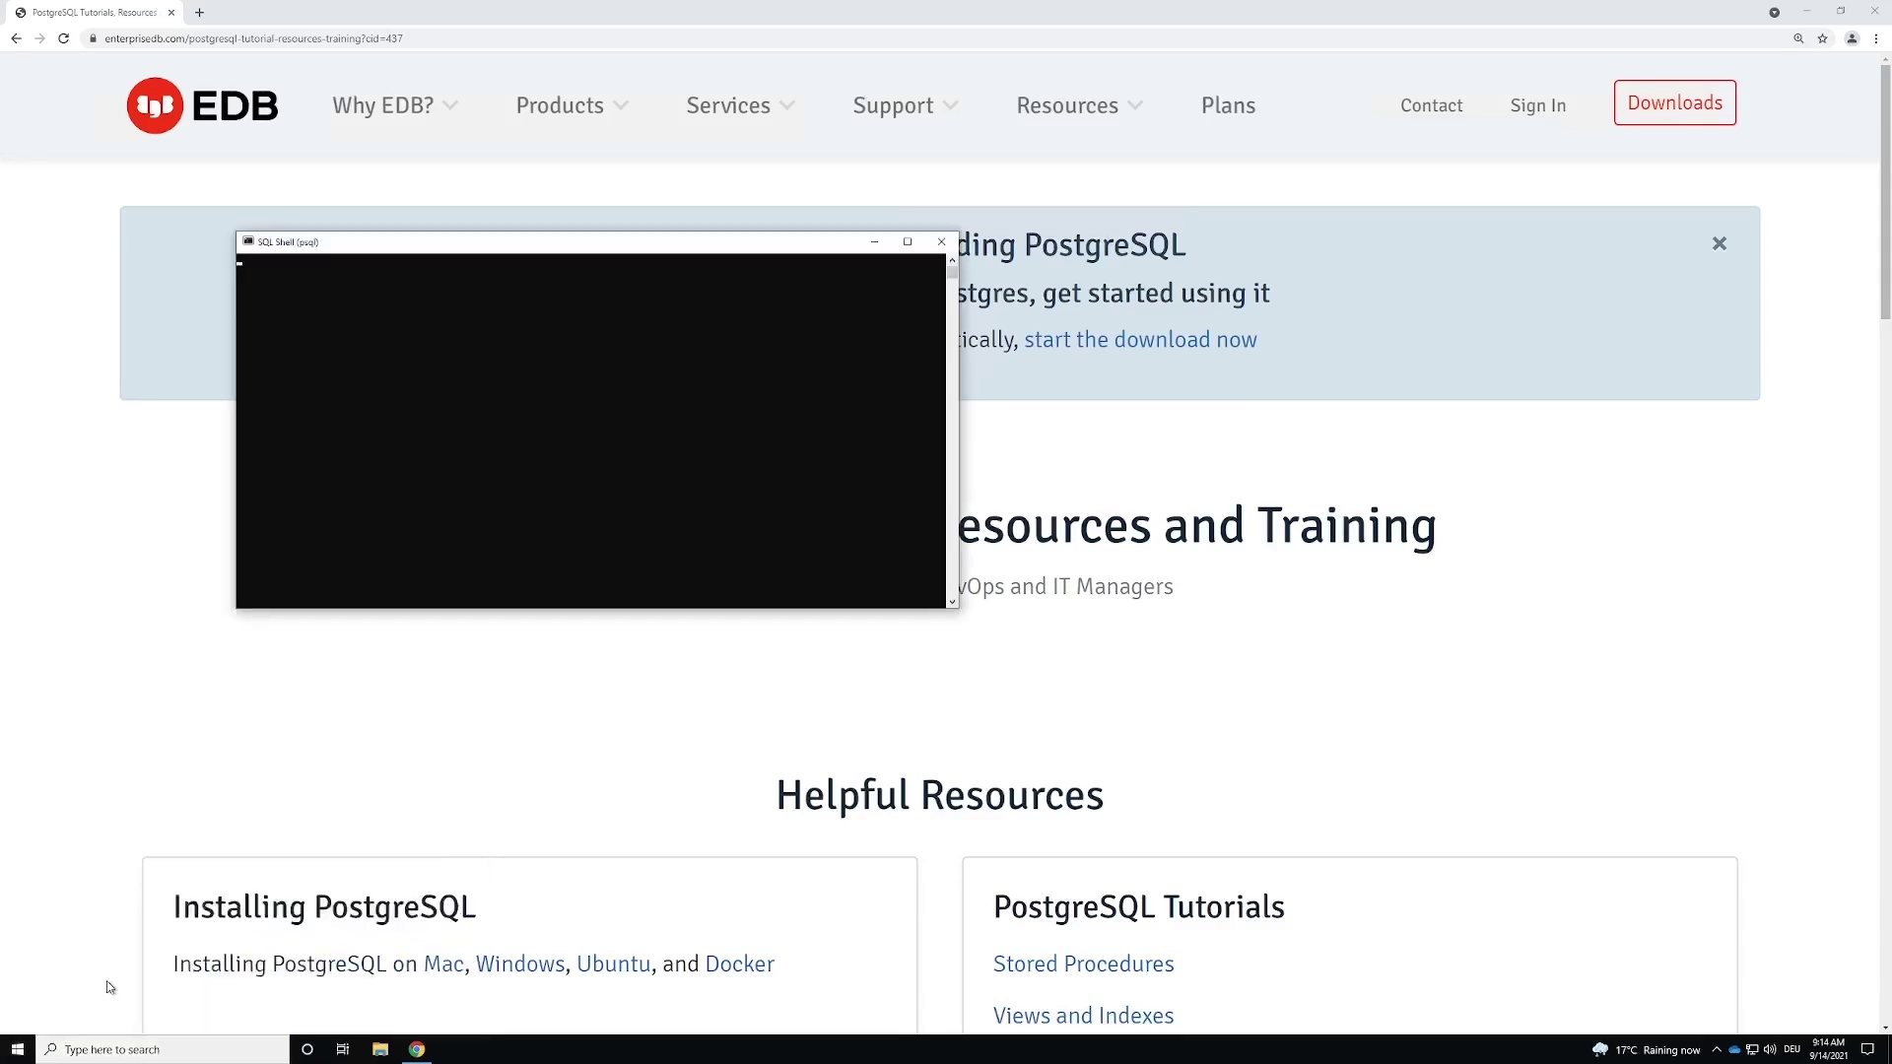
pyautogui.keyDown('ctrl'); pyautogui.scroll(4, 566, 275); pyautogui.keyUp('ctrl')
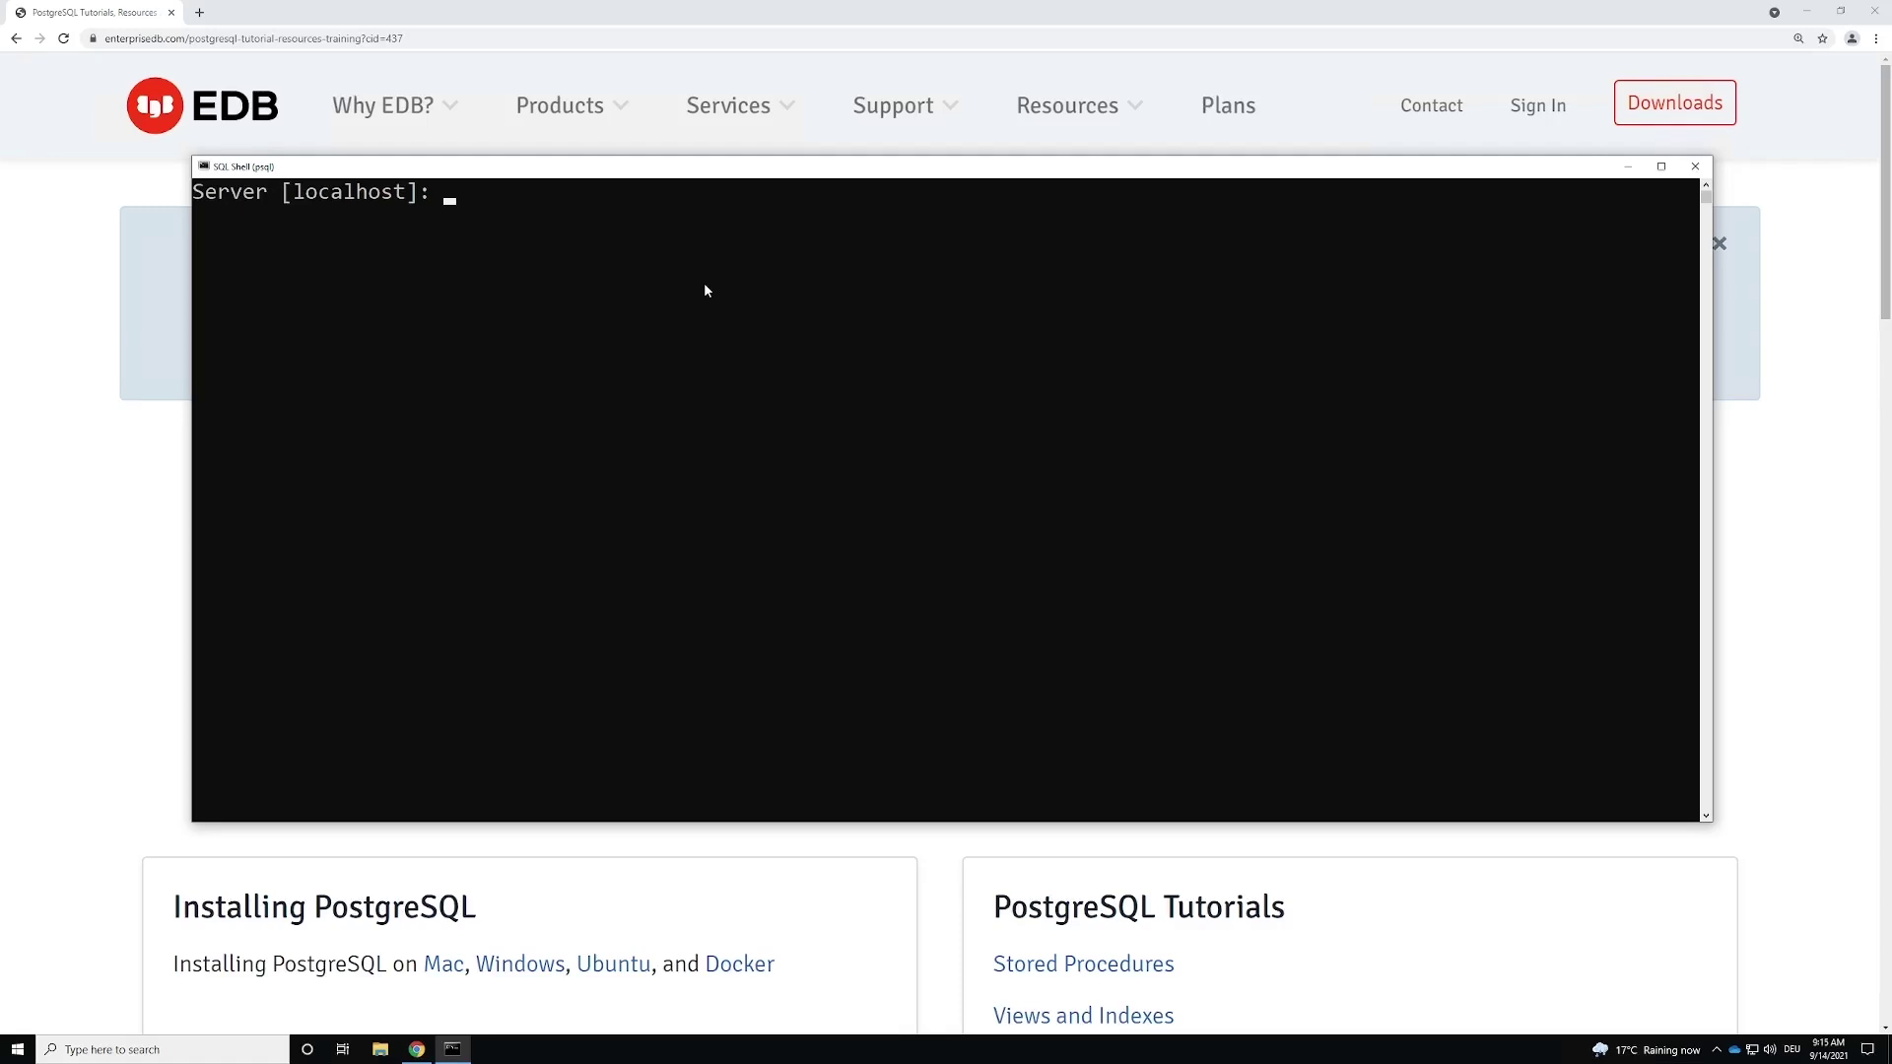
# Step: Accept the default localhost at the Server prompt
pyautogui.moveTo(294, 194); pyautogui.dragTo(410, 201)
pyautogui.click(440, 222)
pyautogui.press('Up')
pyautogui.moveTo(275, 198); pyautogui.dragTo(423, 207)
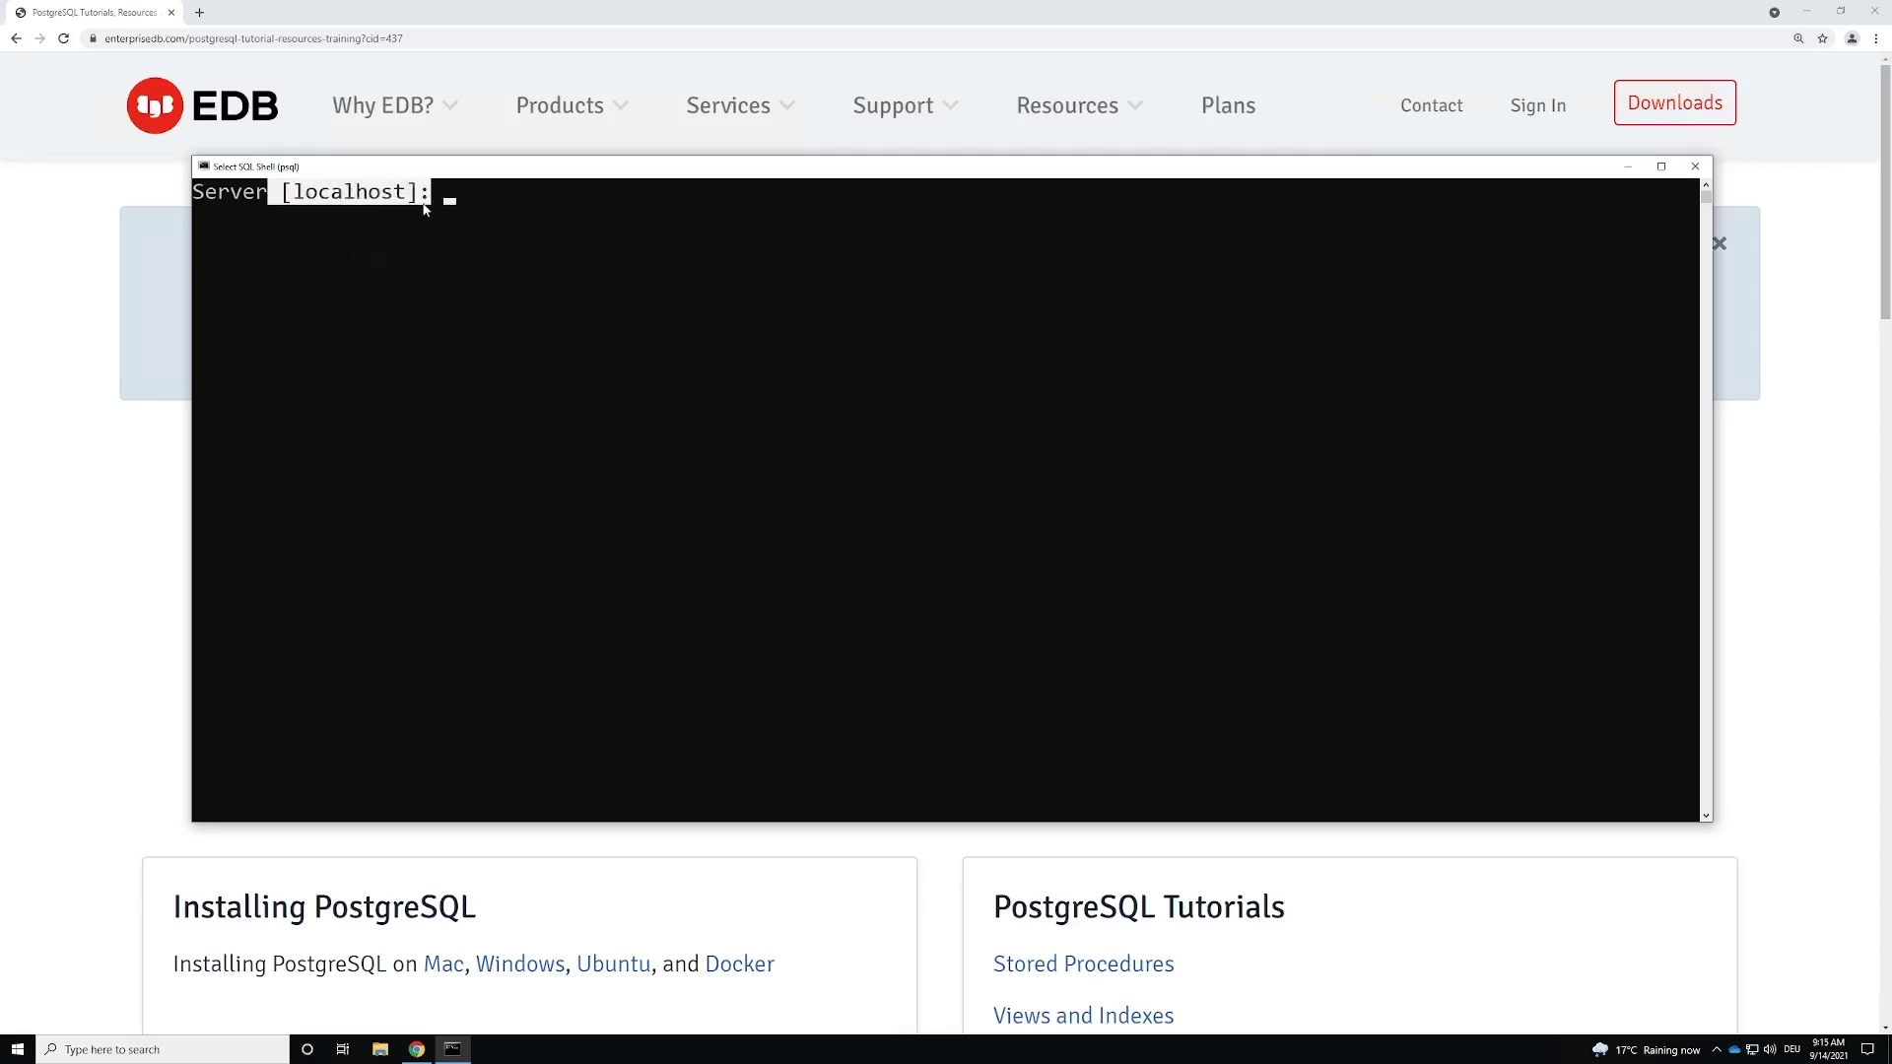
pyautogui.click(426, 209)
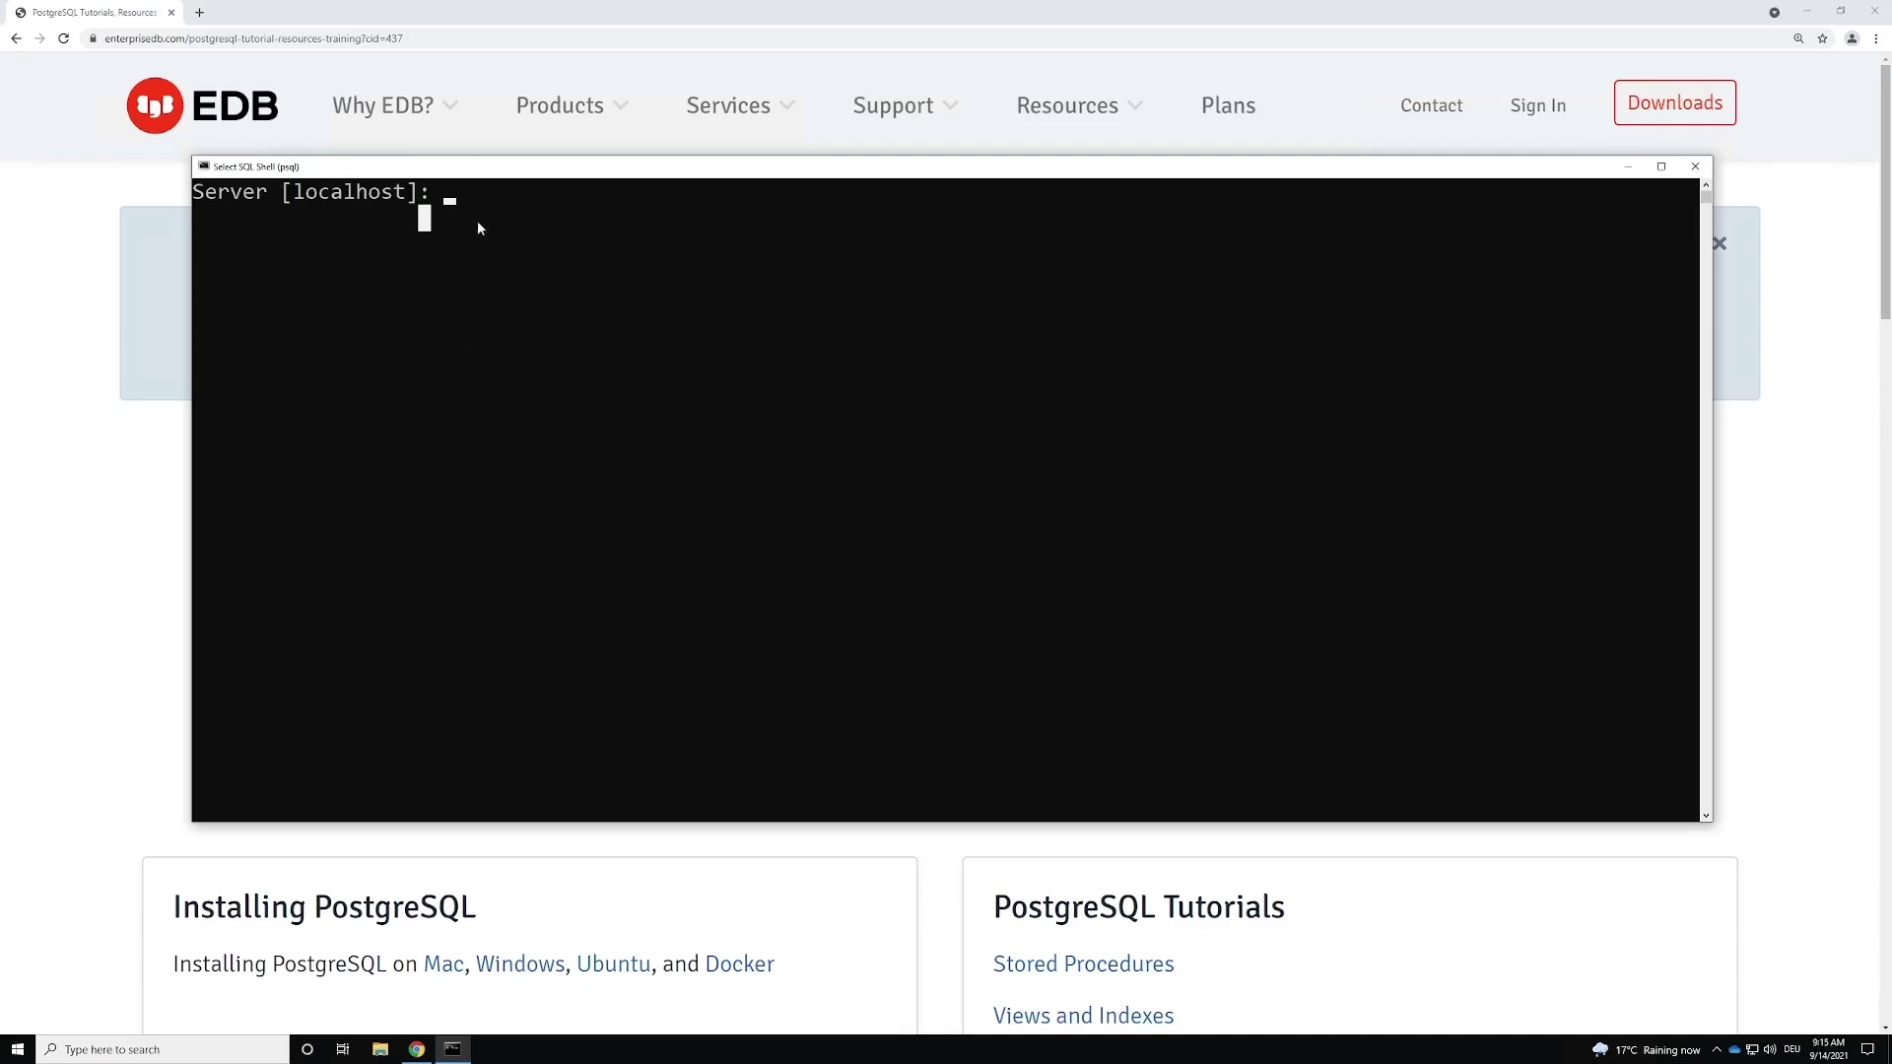
pyautogui.click(448, 194)
pyautogui.press('Escape')
pyautogui.press('Return')
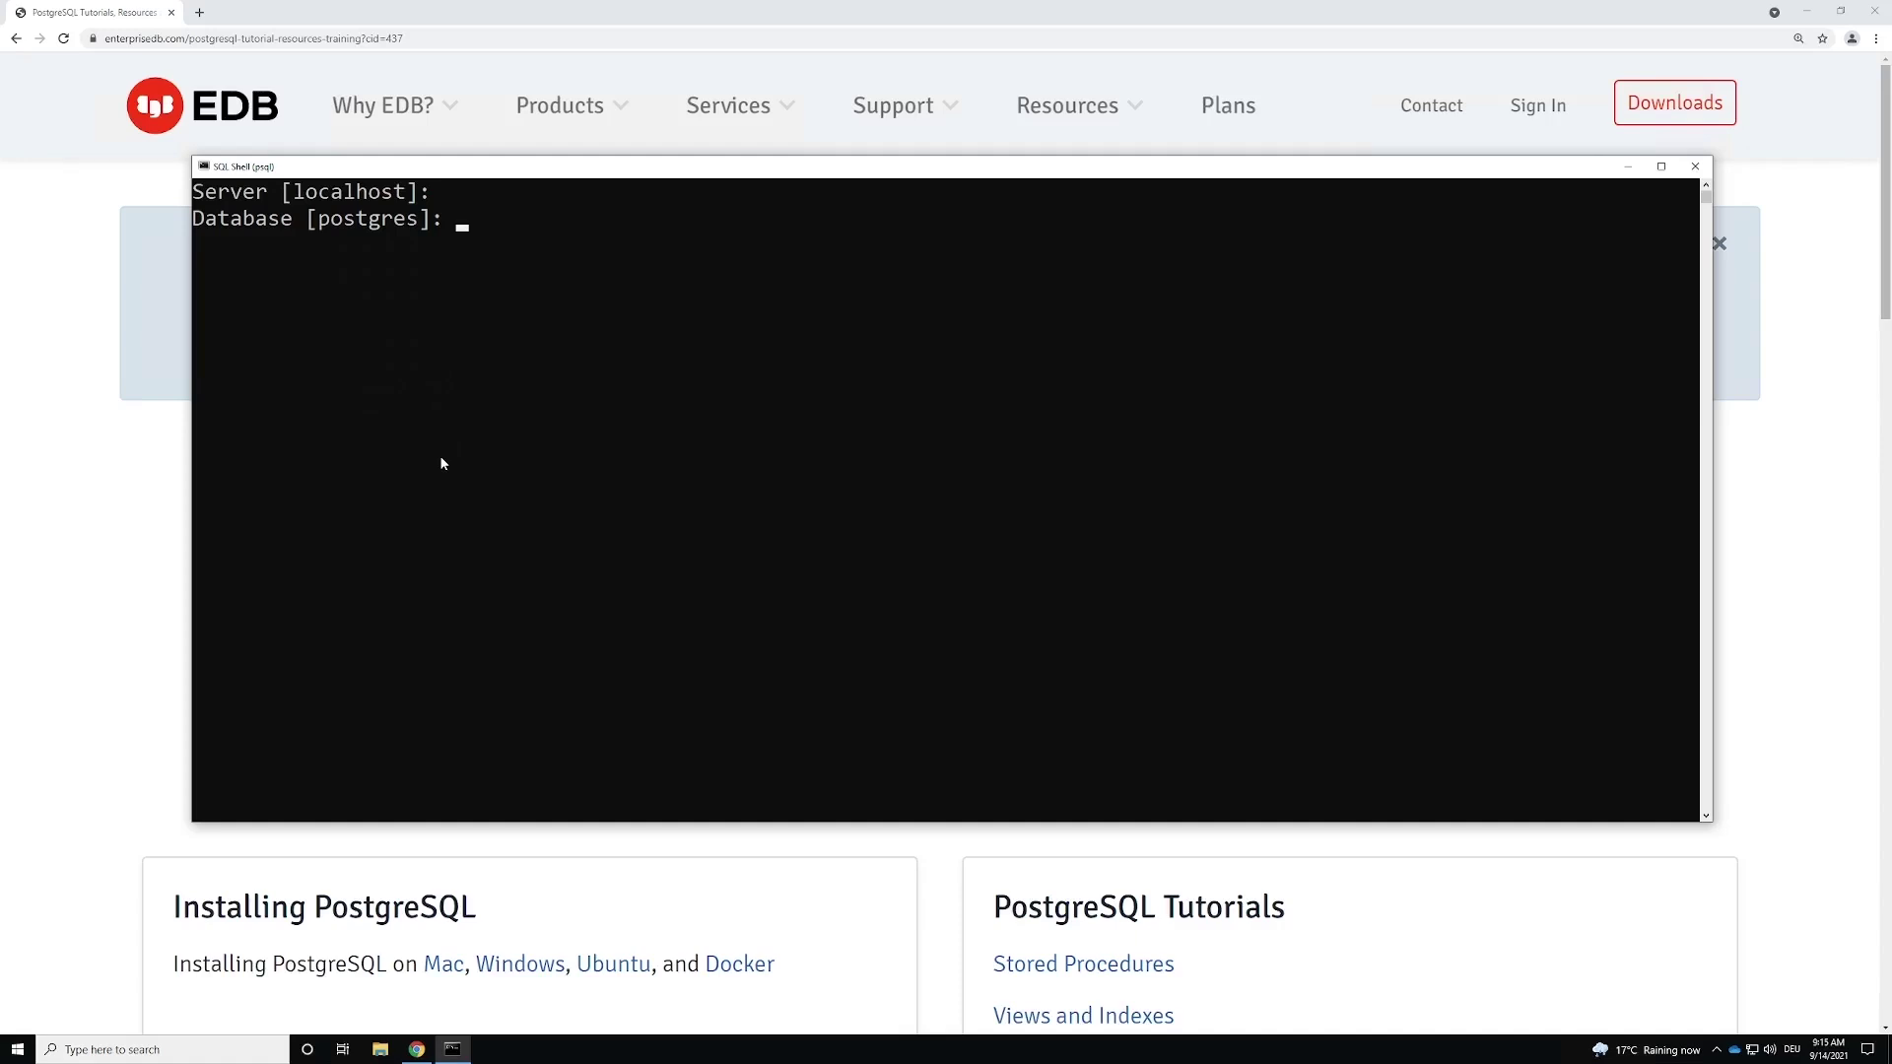
# Step: Log in with the default postgres database and username, entering the password
pyautogui.press('Return')
pyautogui.press('Return')
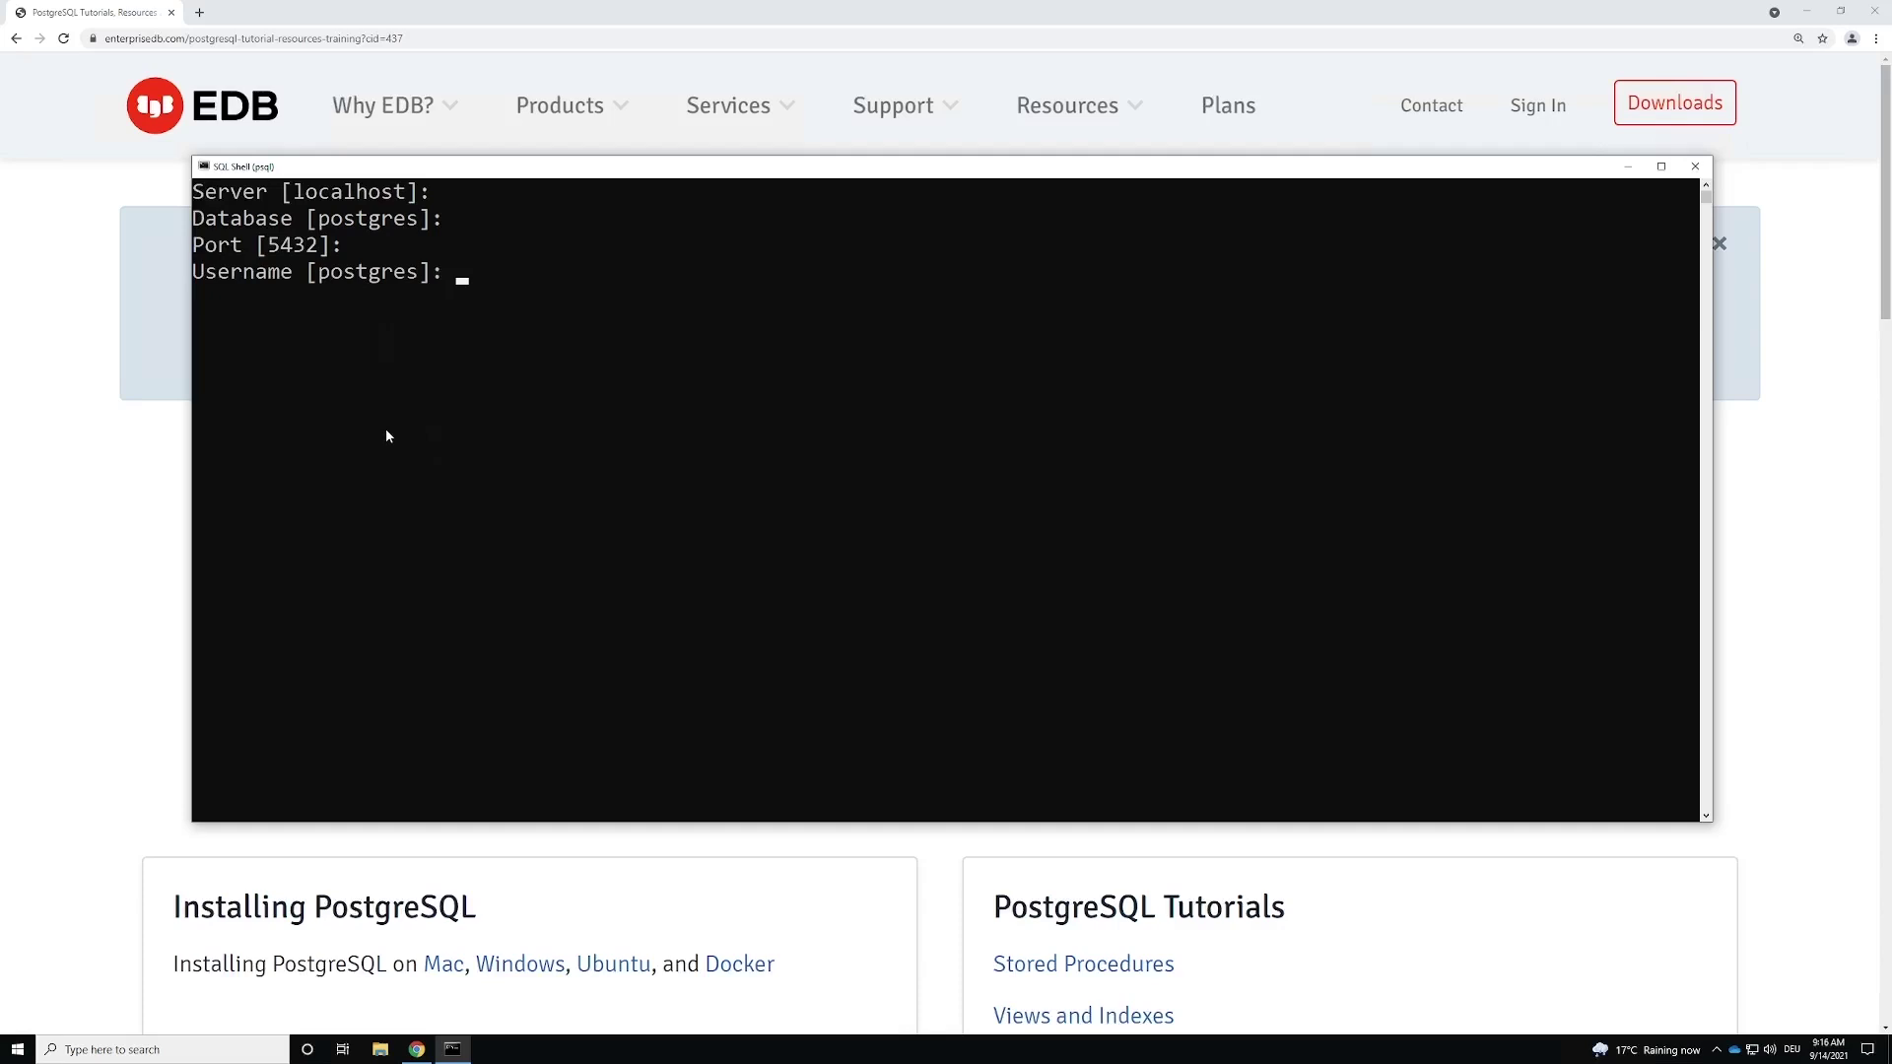
pyautogui.press('Return')
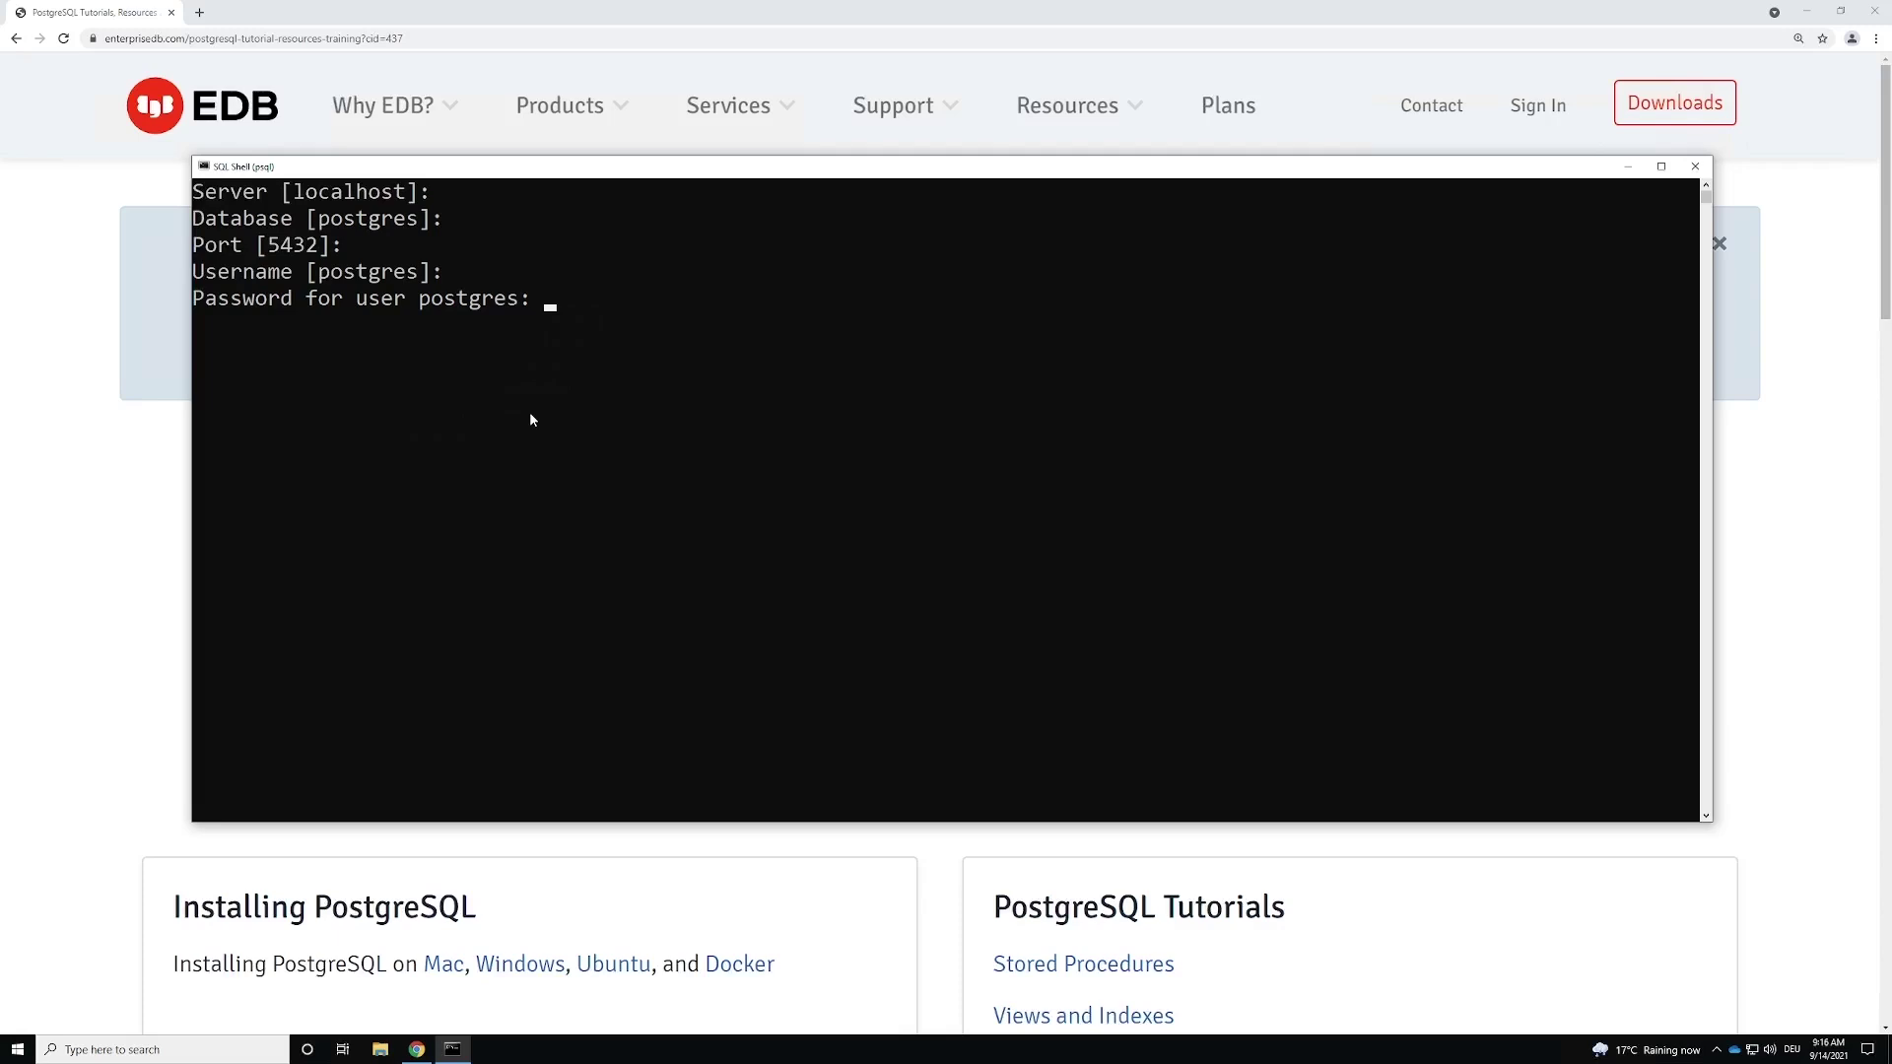
pyautogui.press('Return')
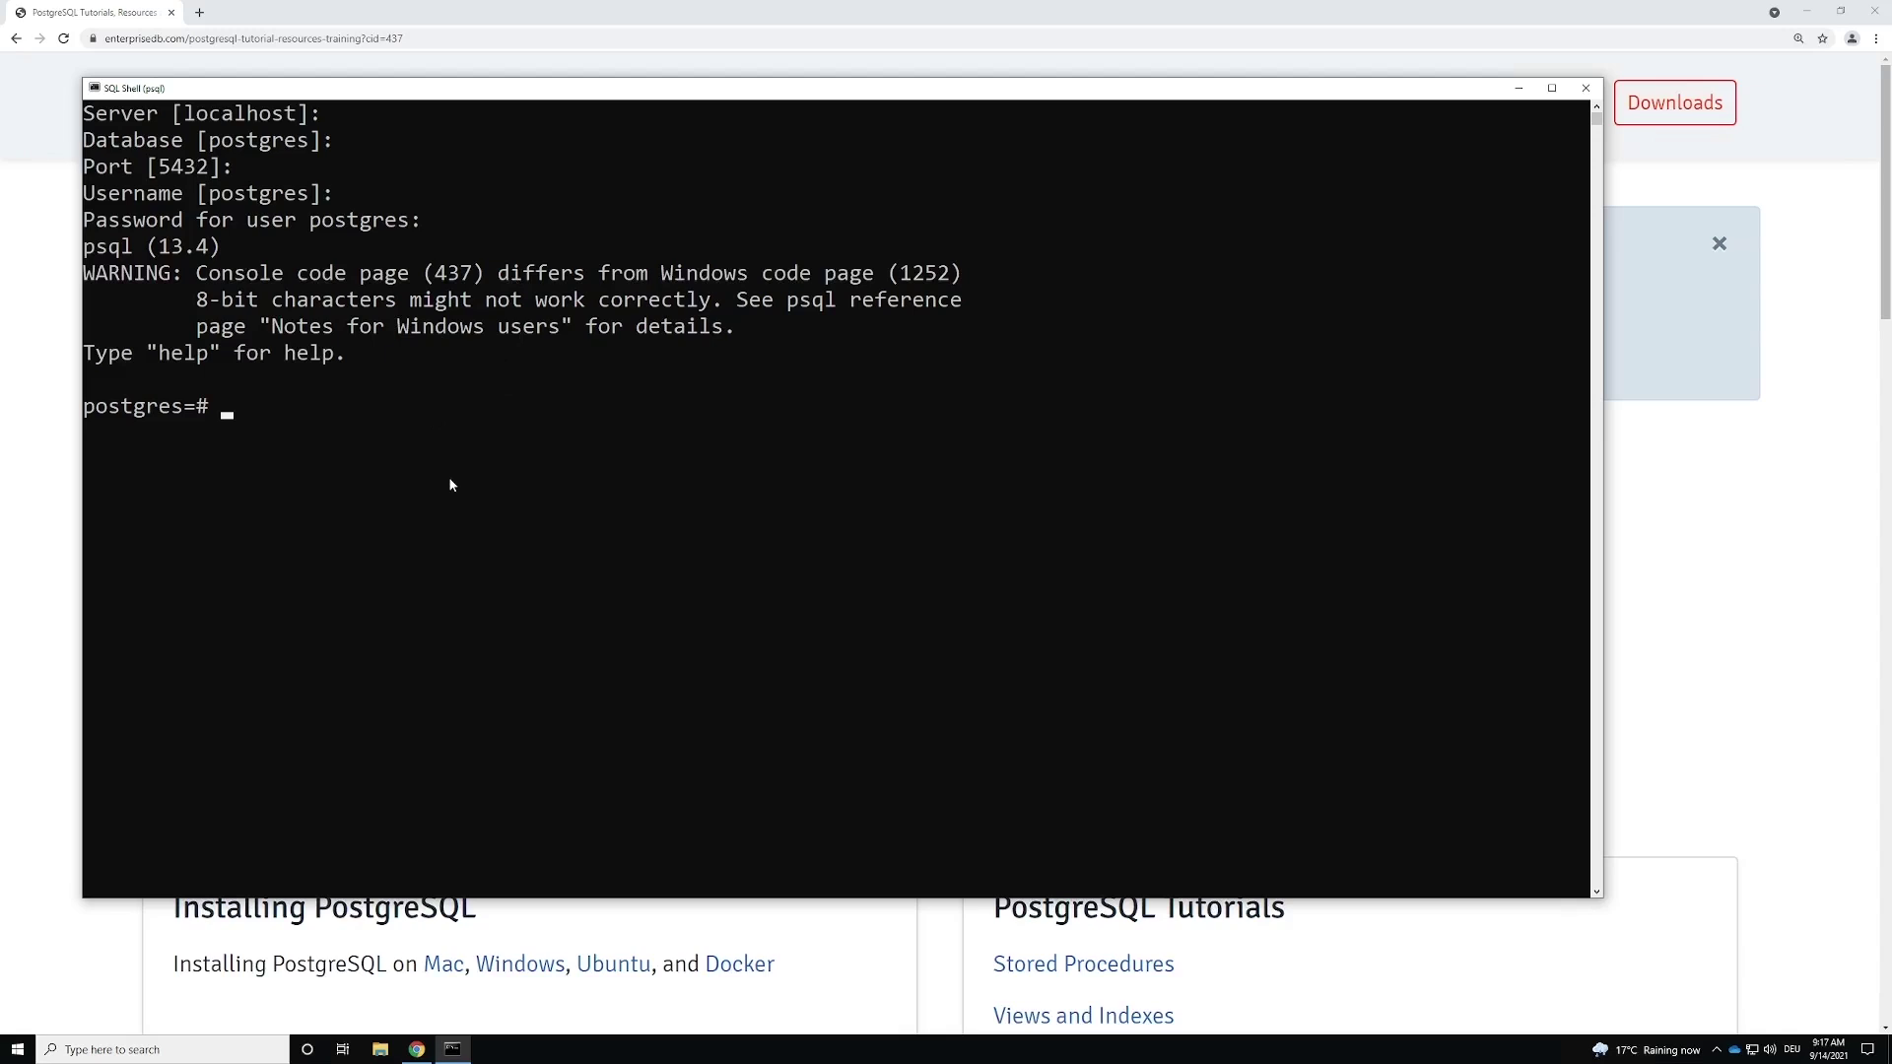
# Step: Run SELECT 'Hello World'; and copy the Hello World result
pyautogui.write("ELECT 'Hello World';")
pyautogui.press('Return')
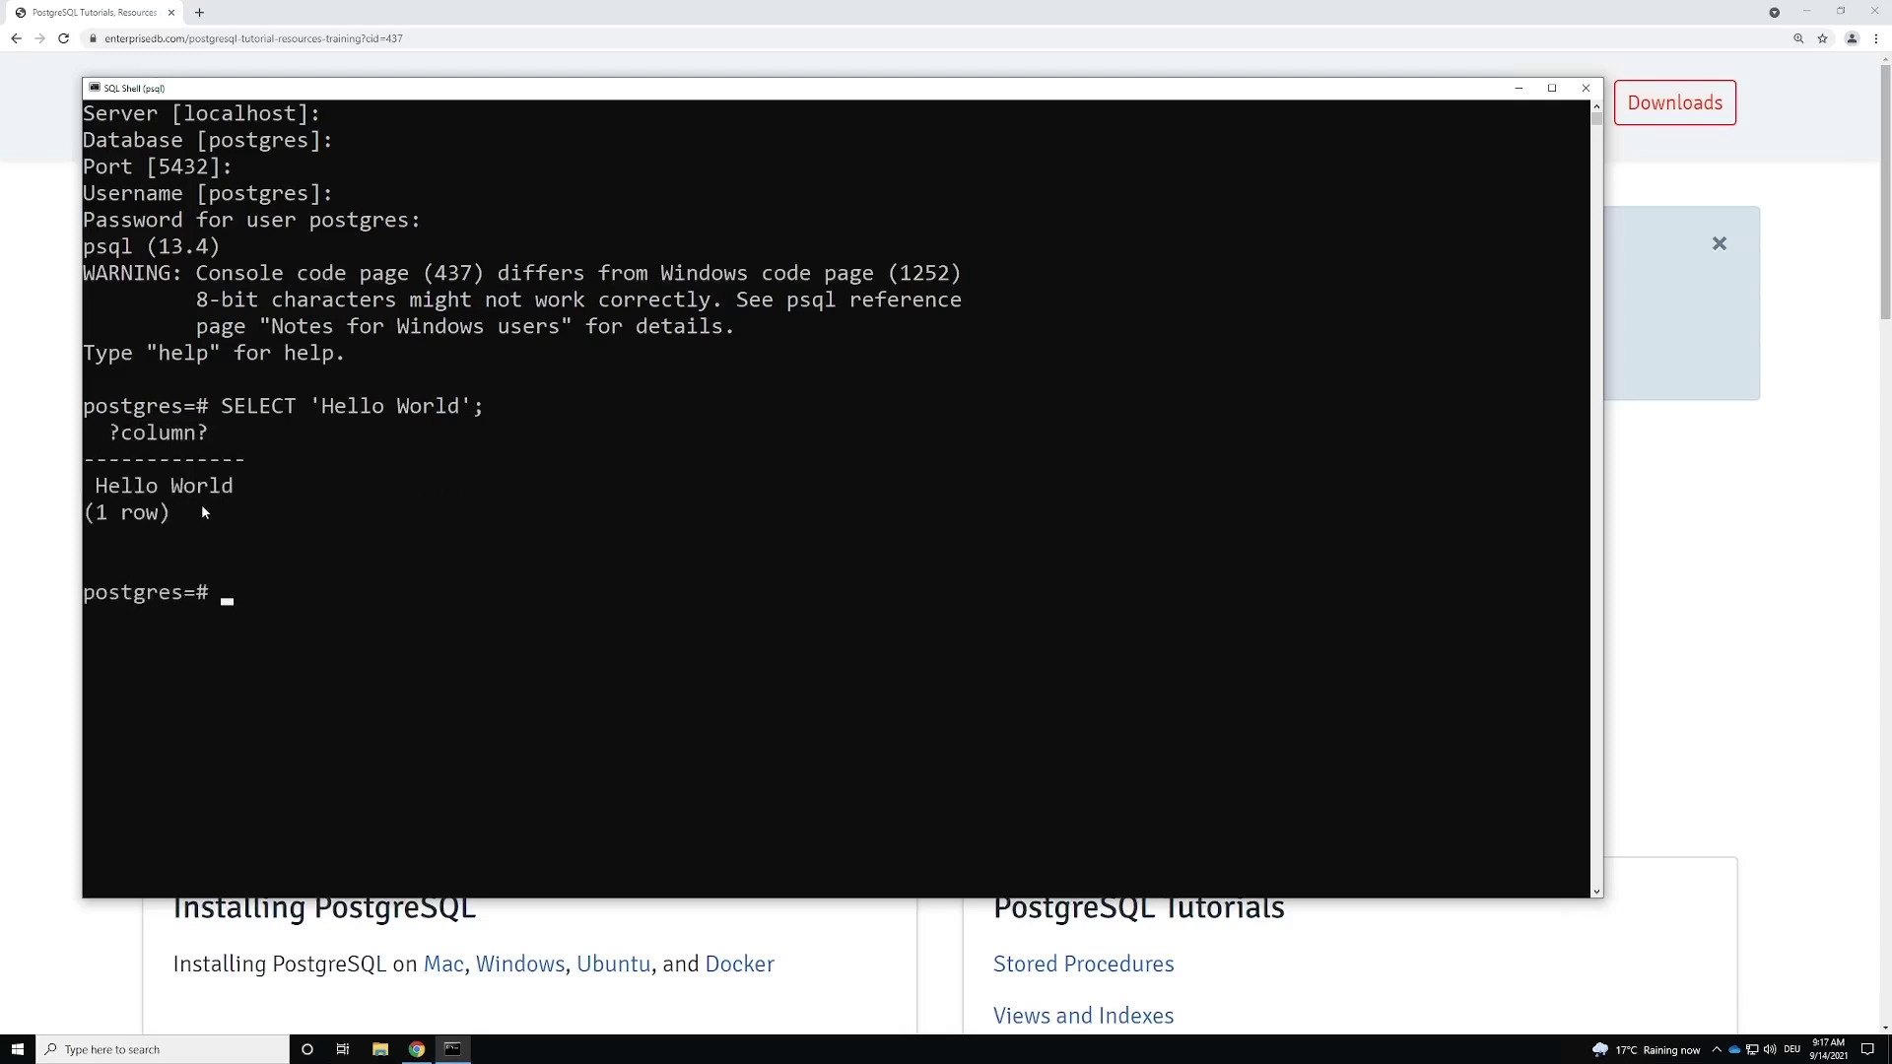
pyautogui.moveTo(266, 487); pyautogui.dragTo(95, 486)
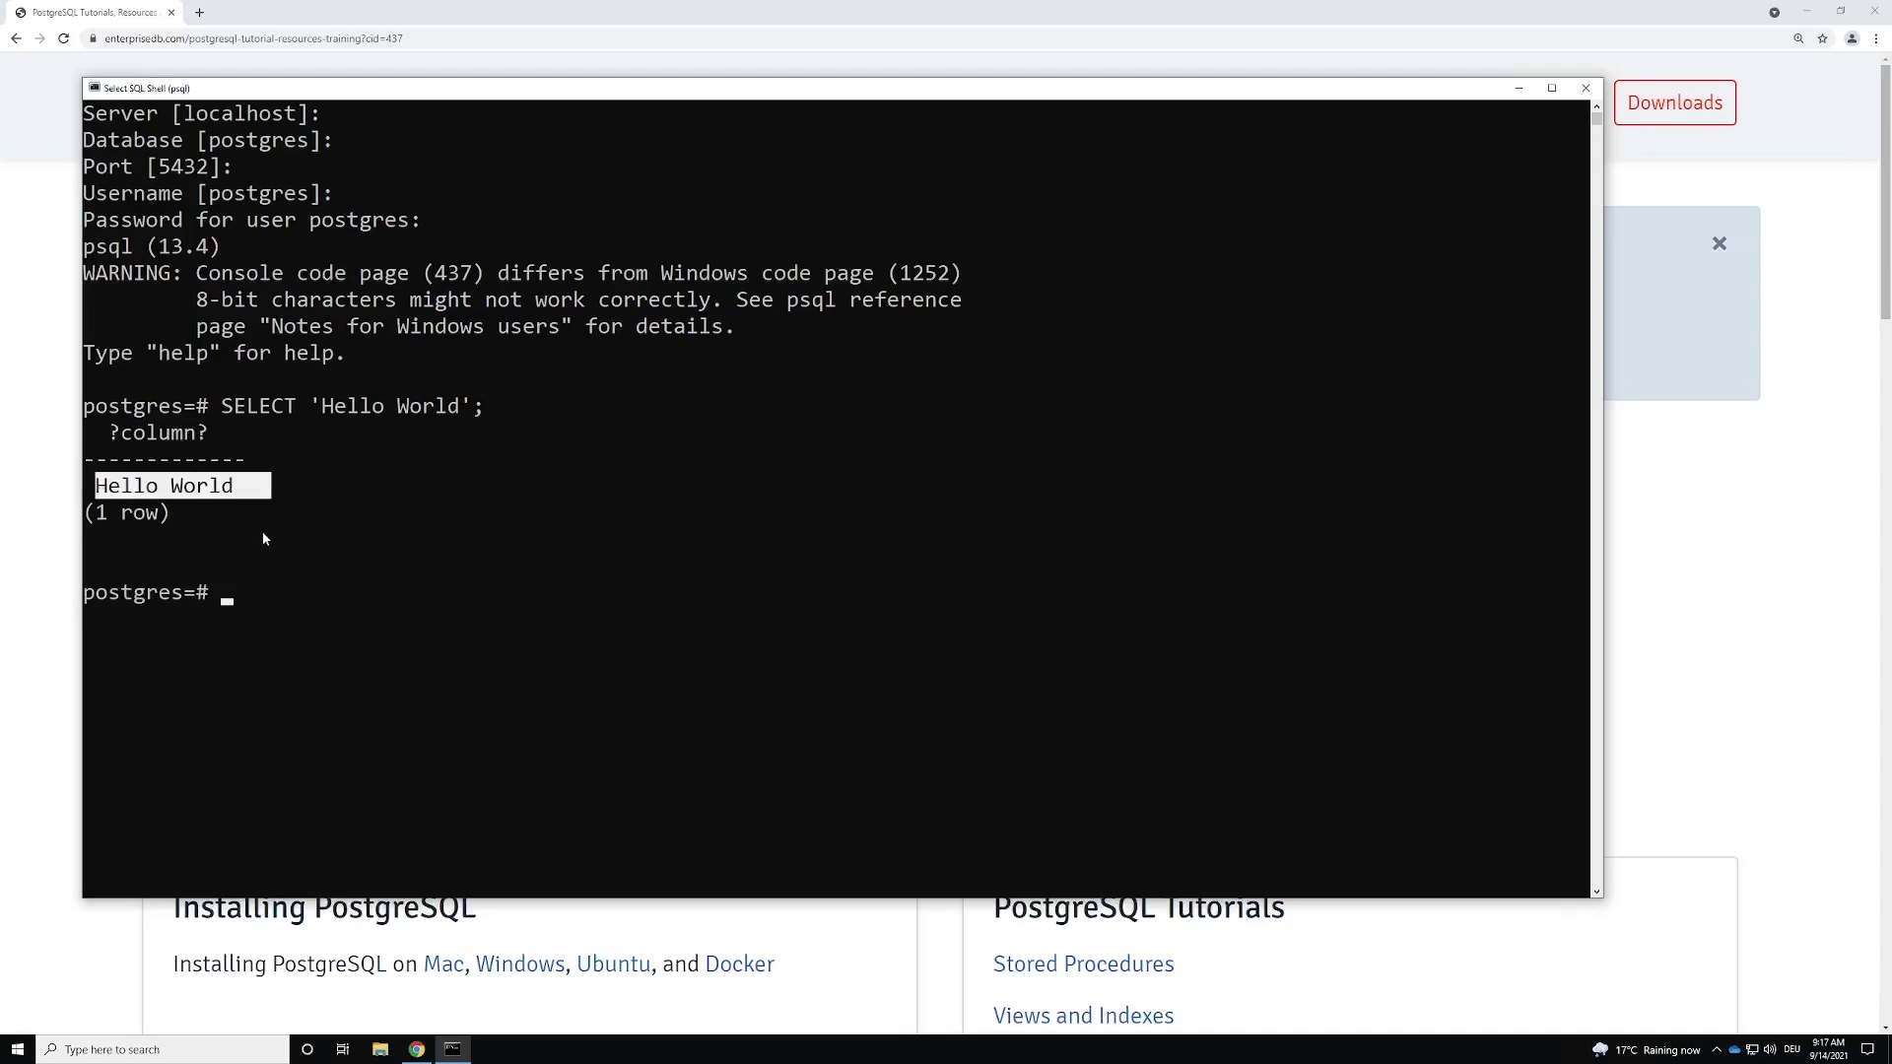
pyautogui.rightClick(263, 537)
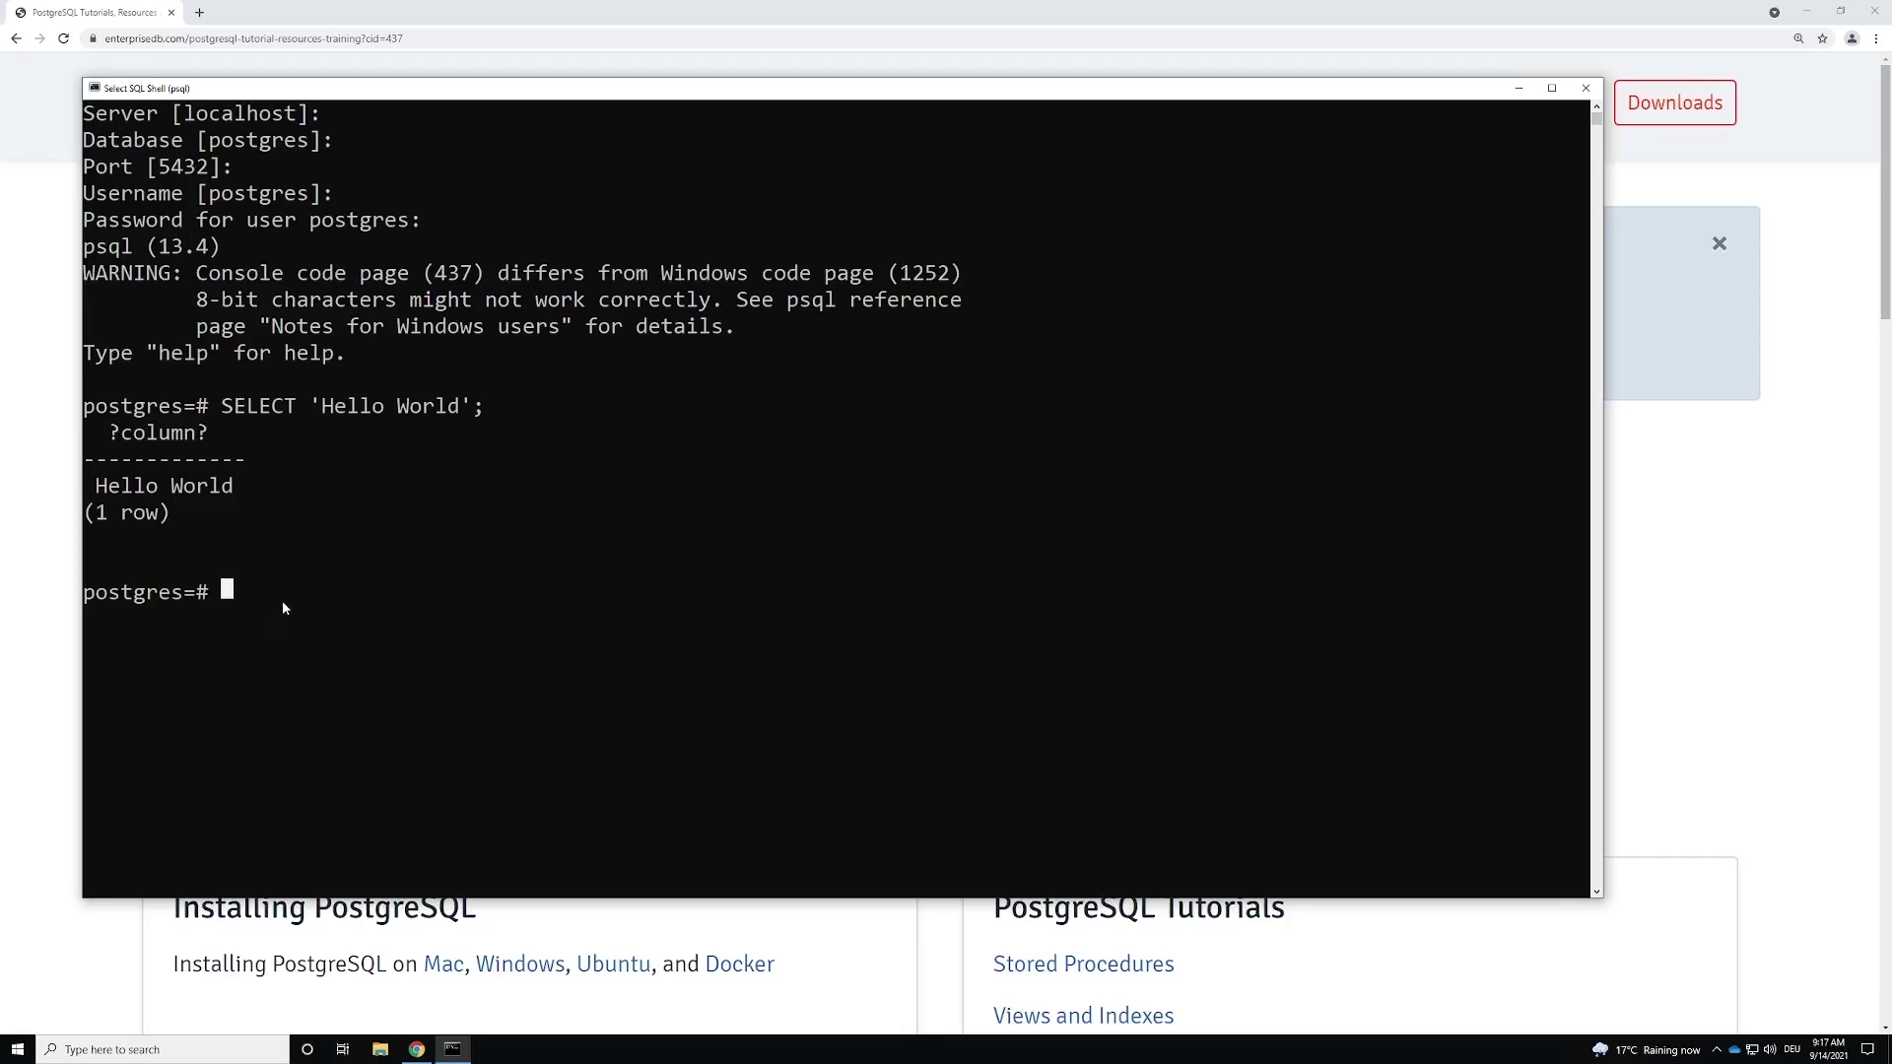
pyautogui.click(231, 595)
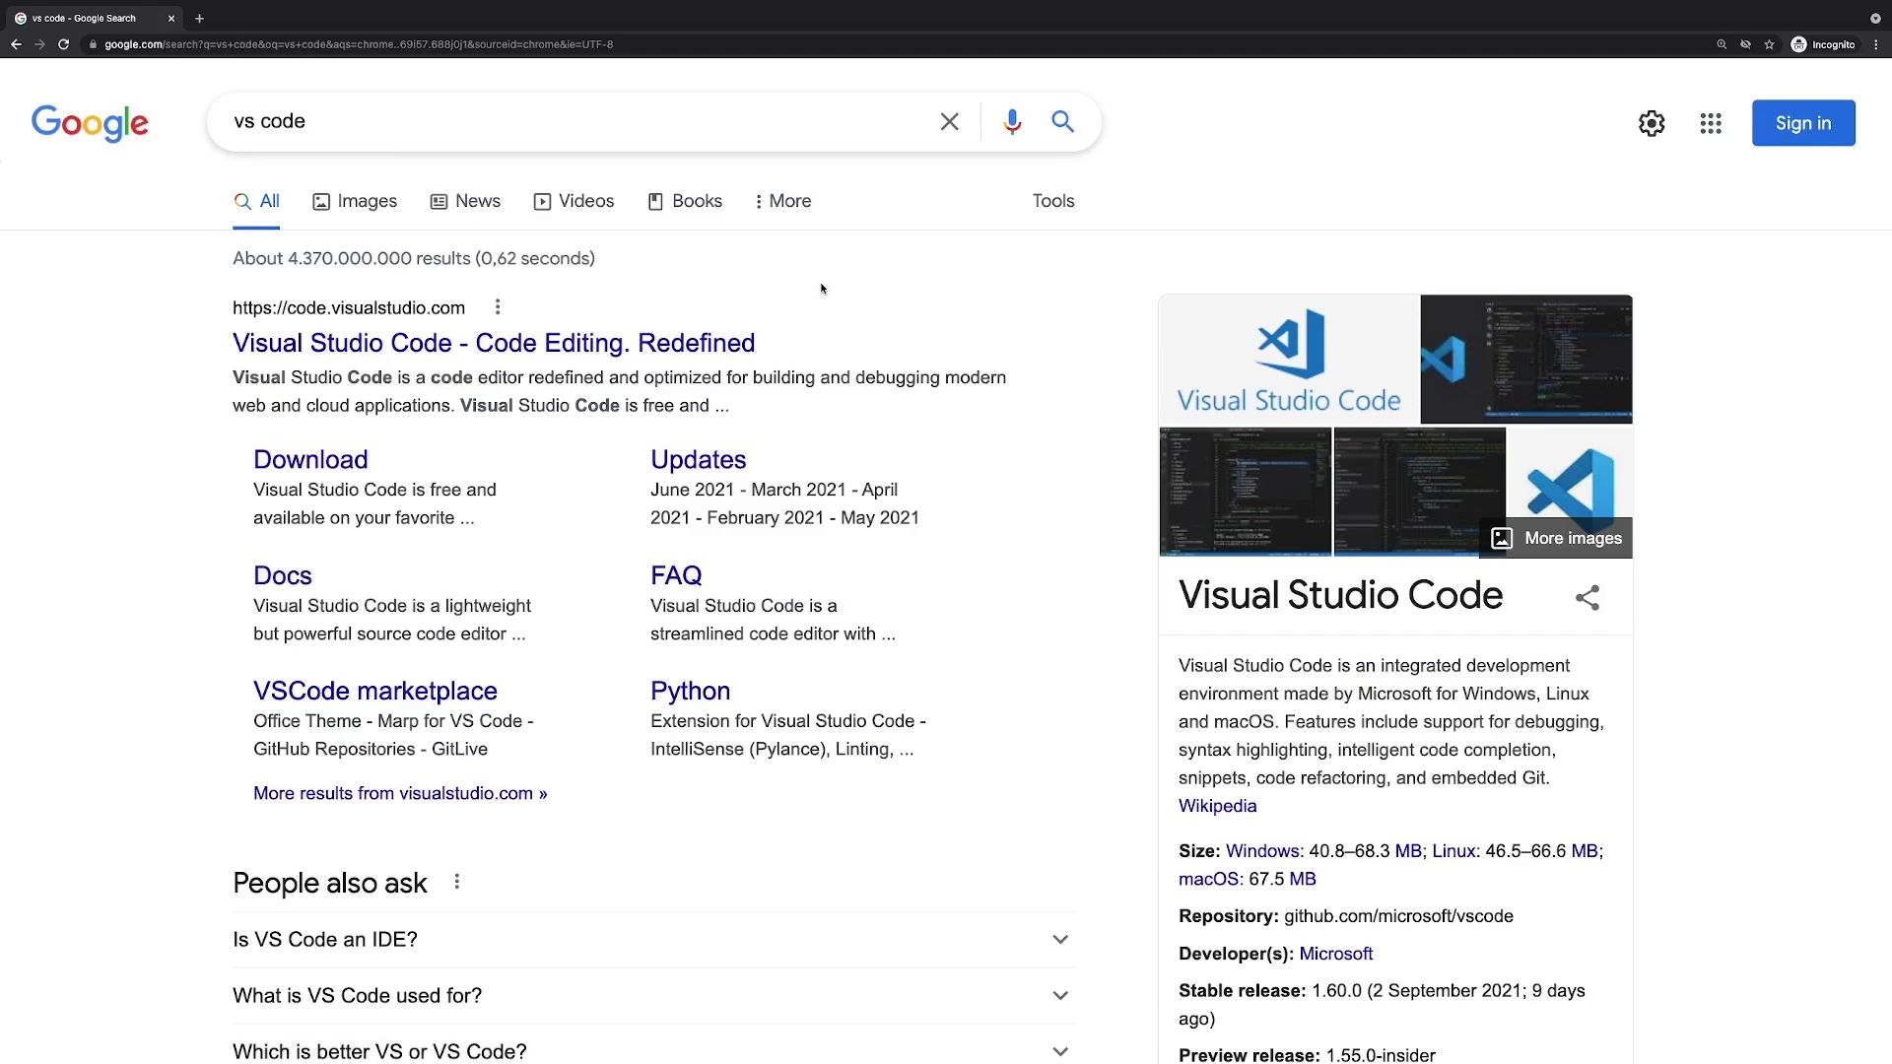
# Step: Open the code.visualstudio.com result and zoom the page to 175%
pyautogui.click(367, 344)
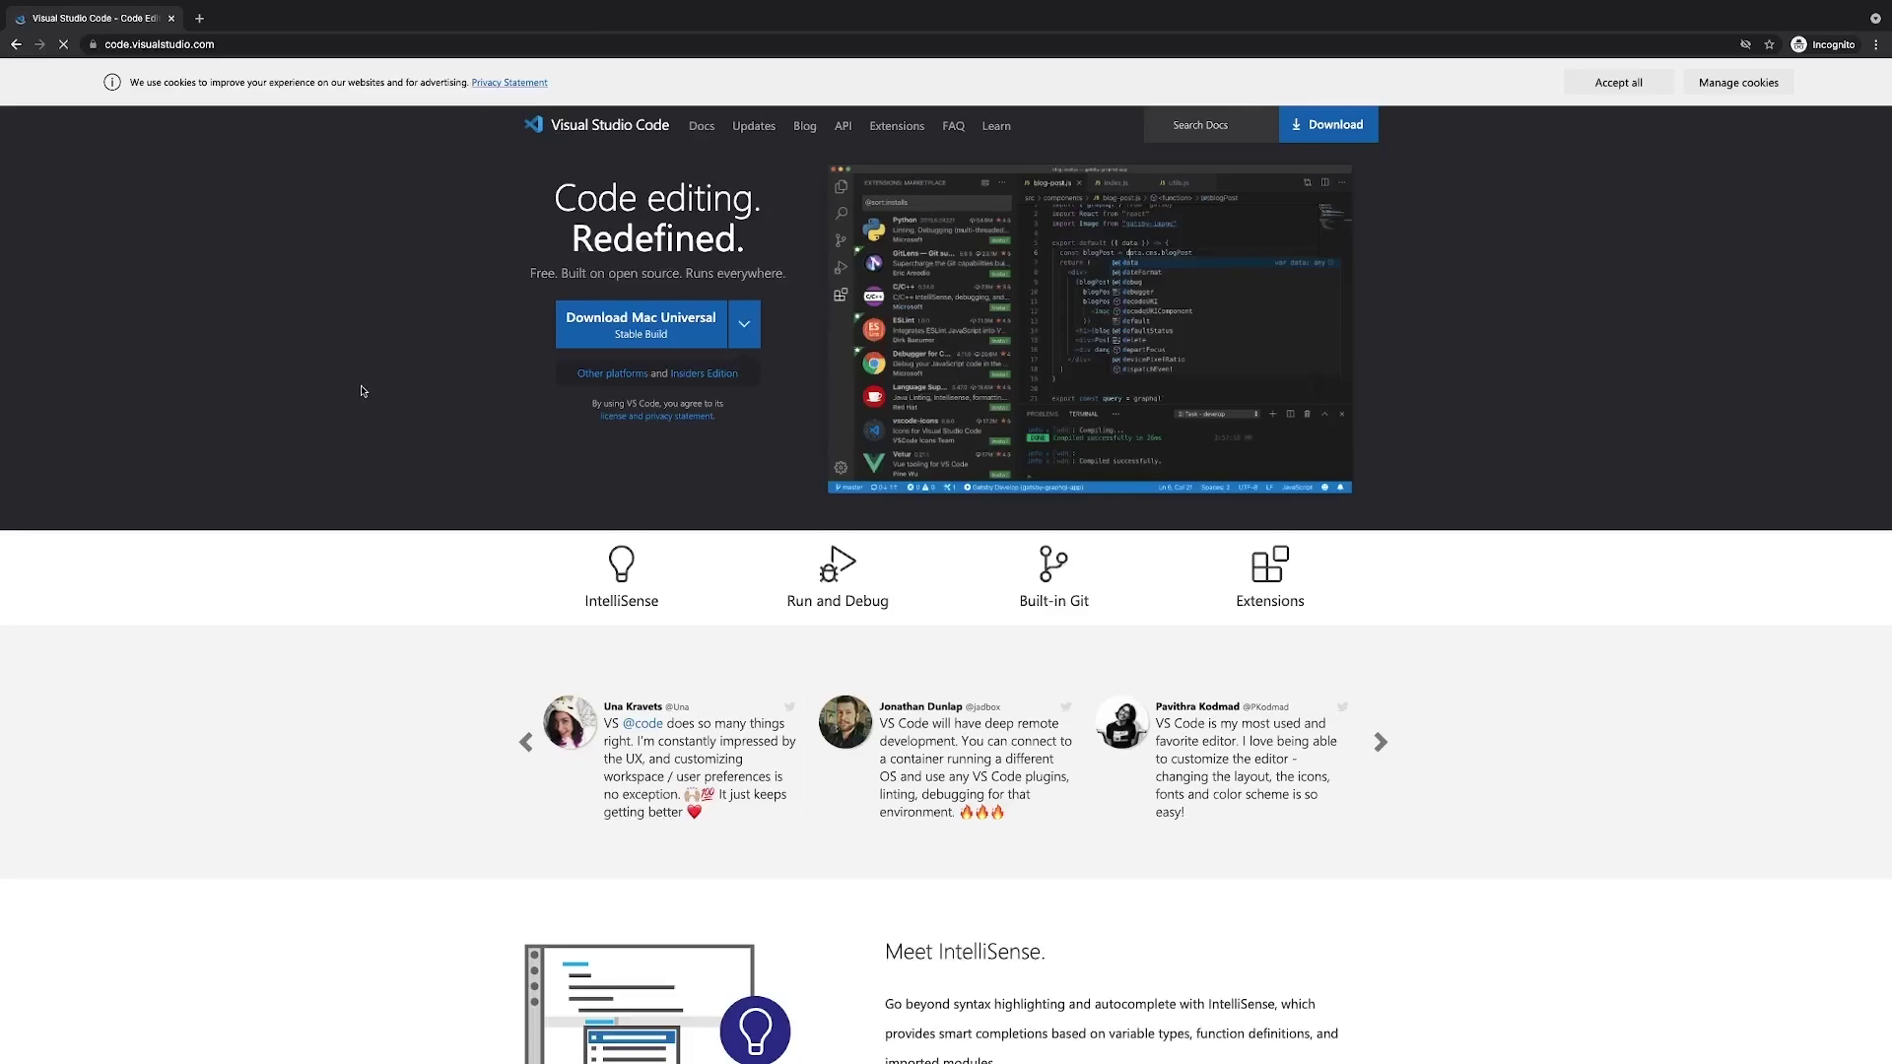
pyautogui.press('super+equal')
pyautogui.press('super+equal')
pyautogui.press('super+equal')
pyautogui.press('super+equal')
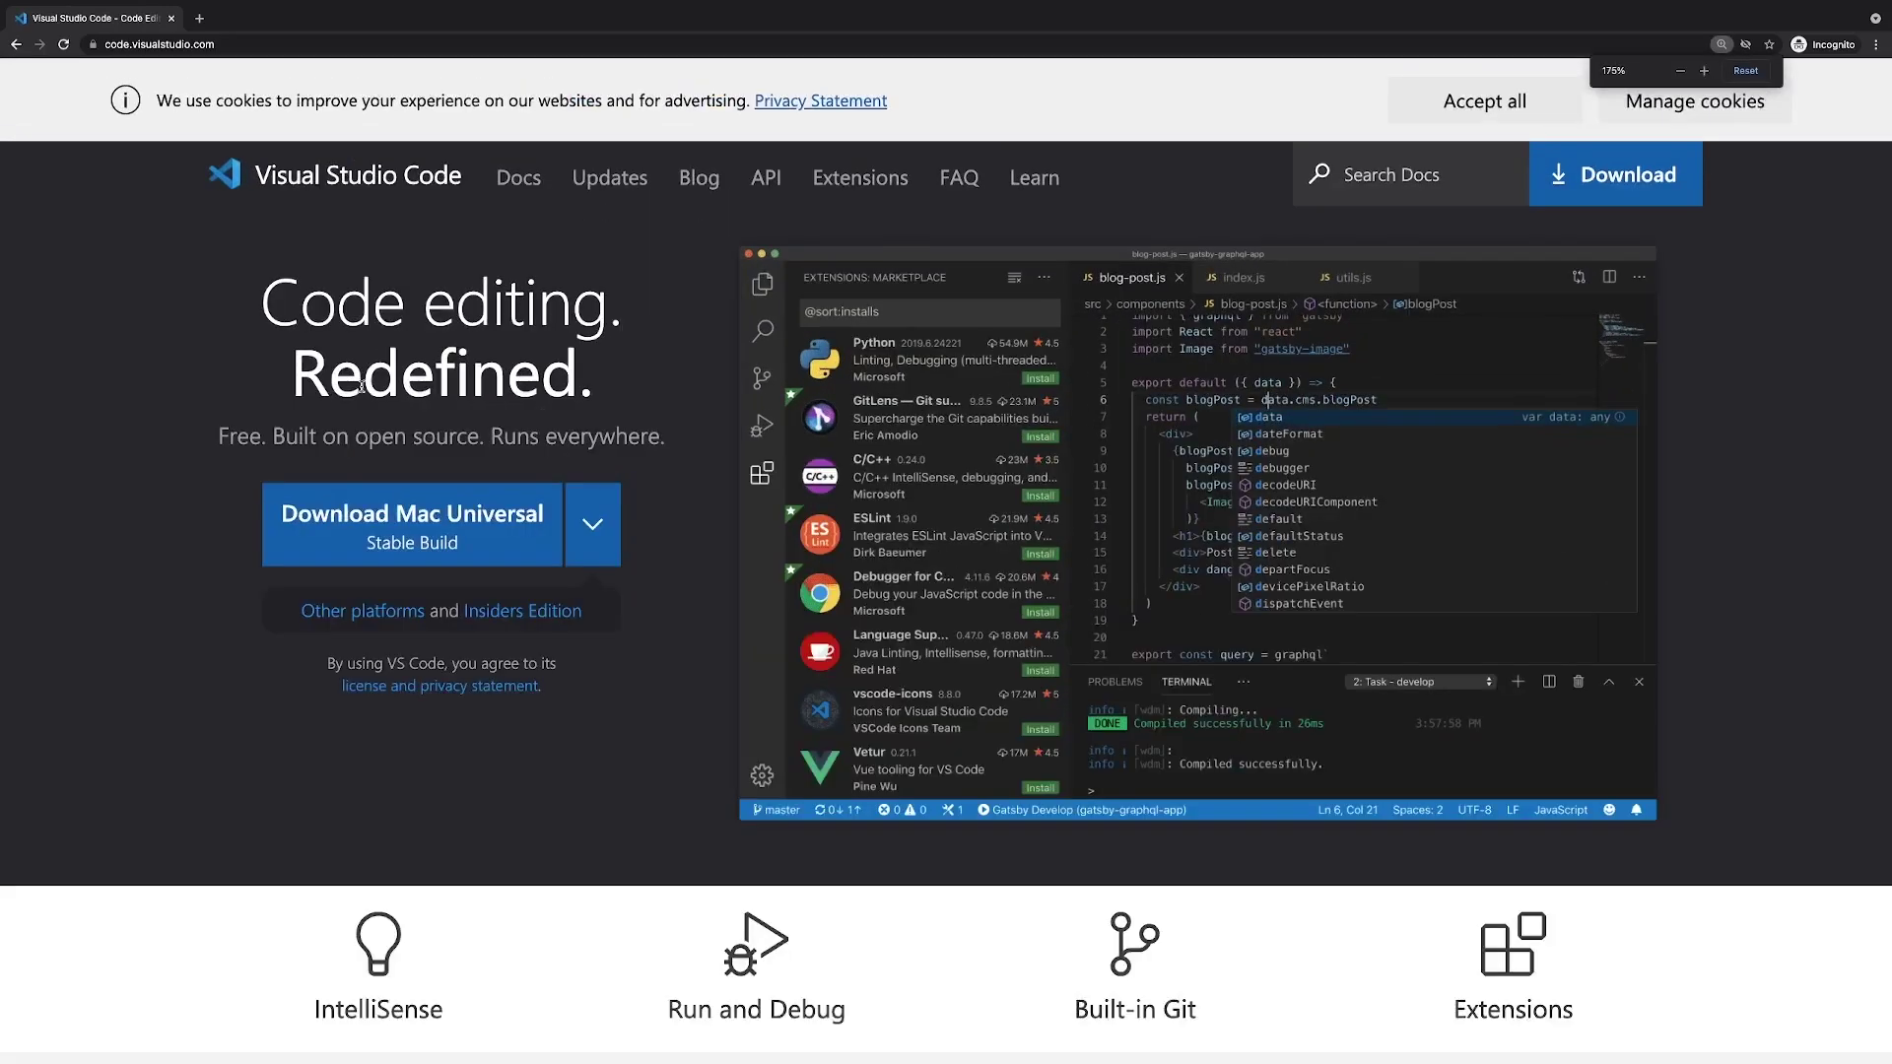
# Step: Accept the cookie notice and download the Mac Universal stable build of VS Code
pyautogui.click(1485, 100)
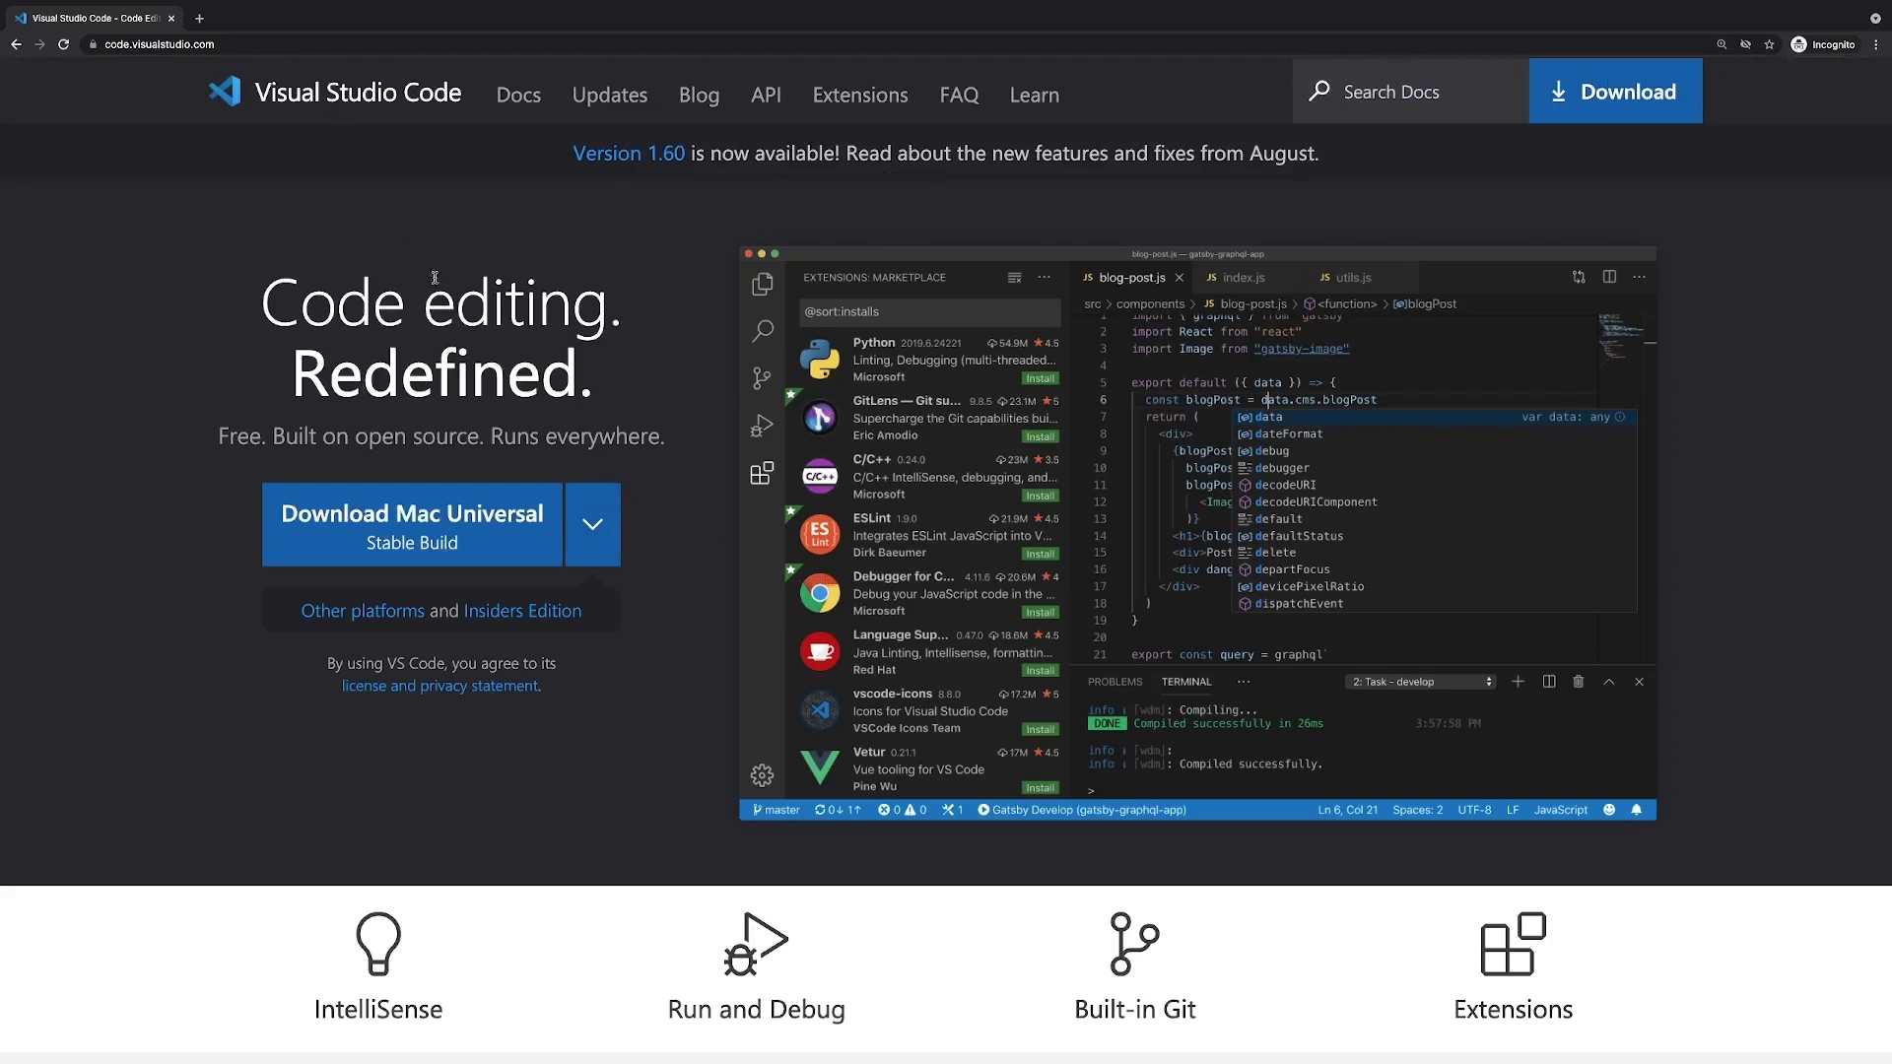
pyautogui.click(592, 523)
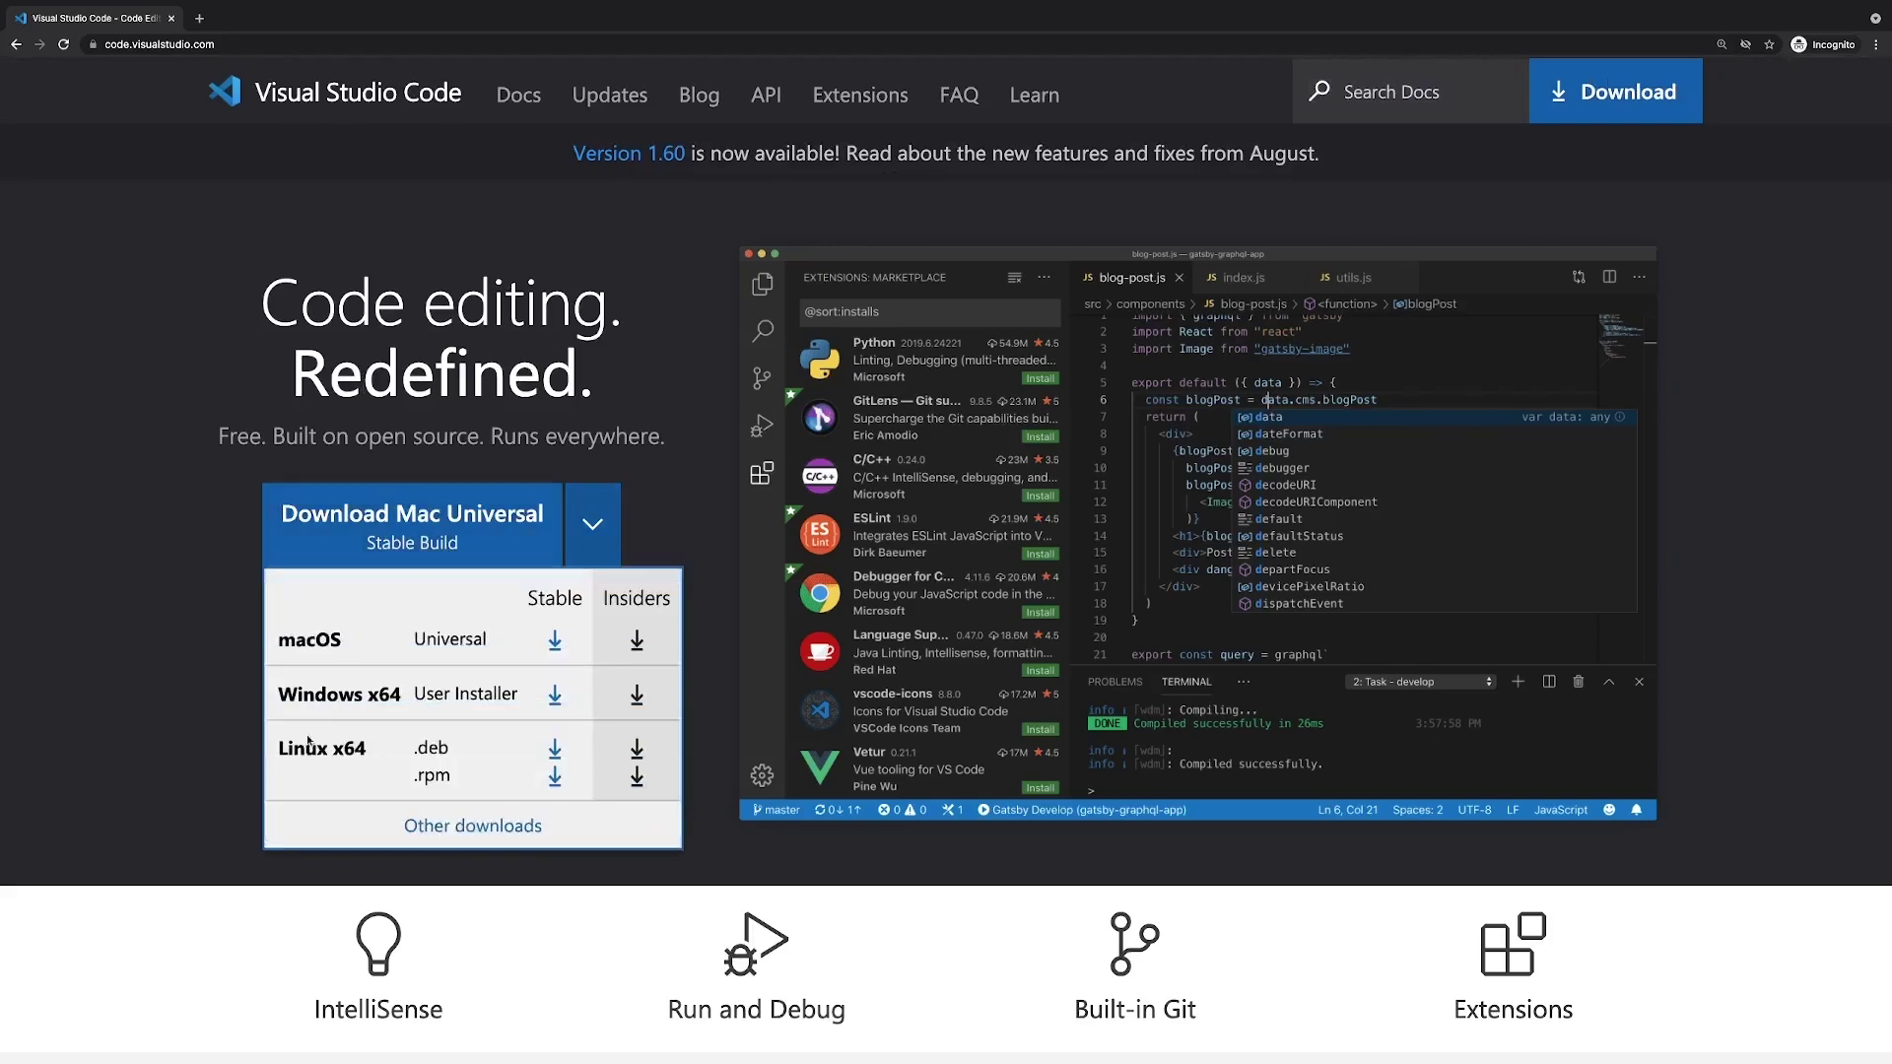
pyautogui.click(661, 495)
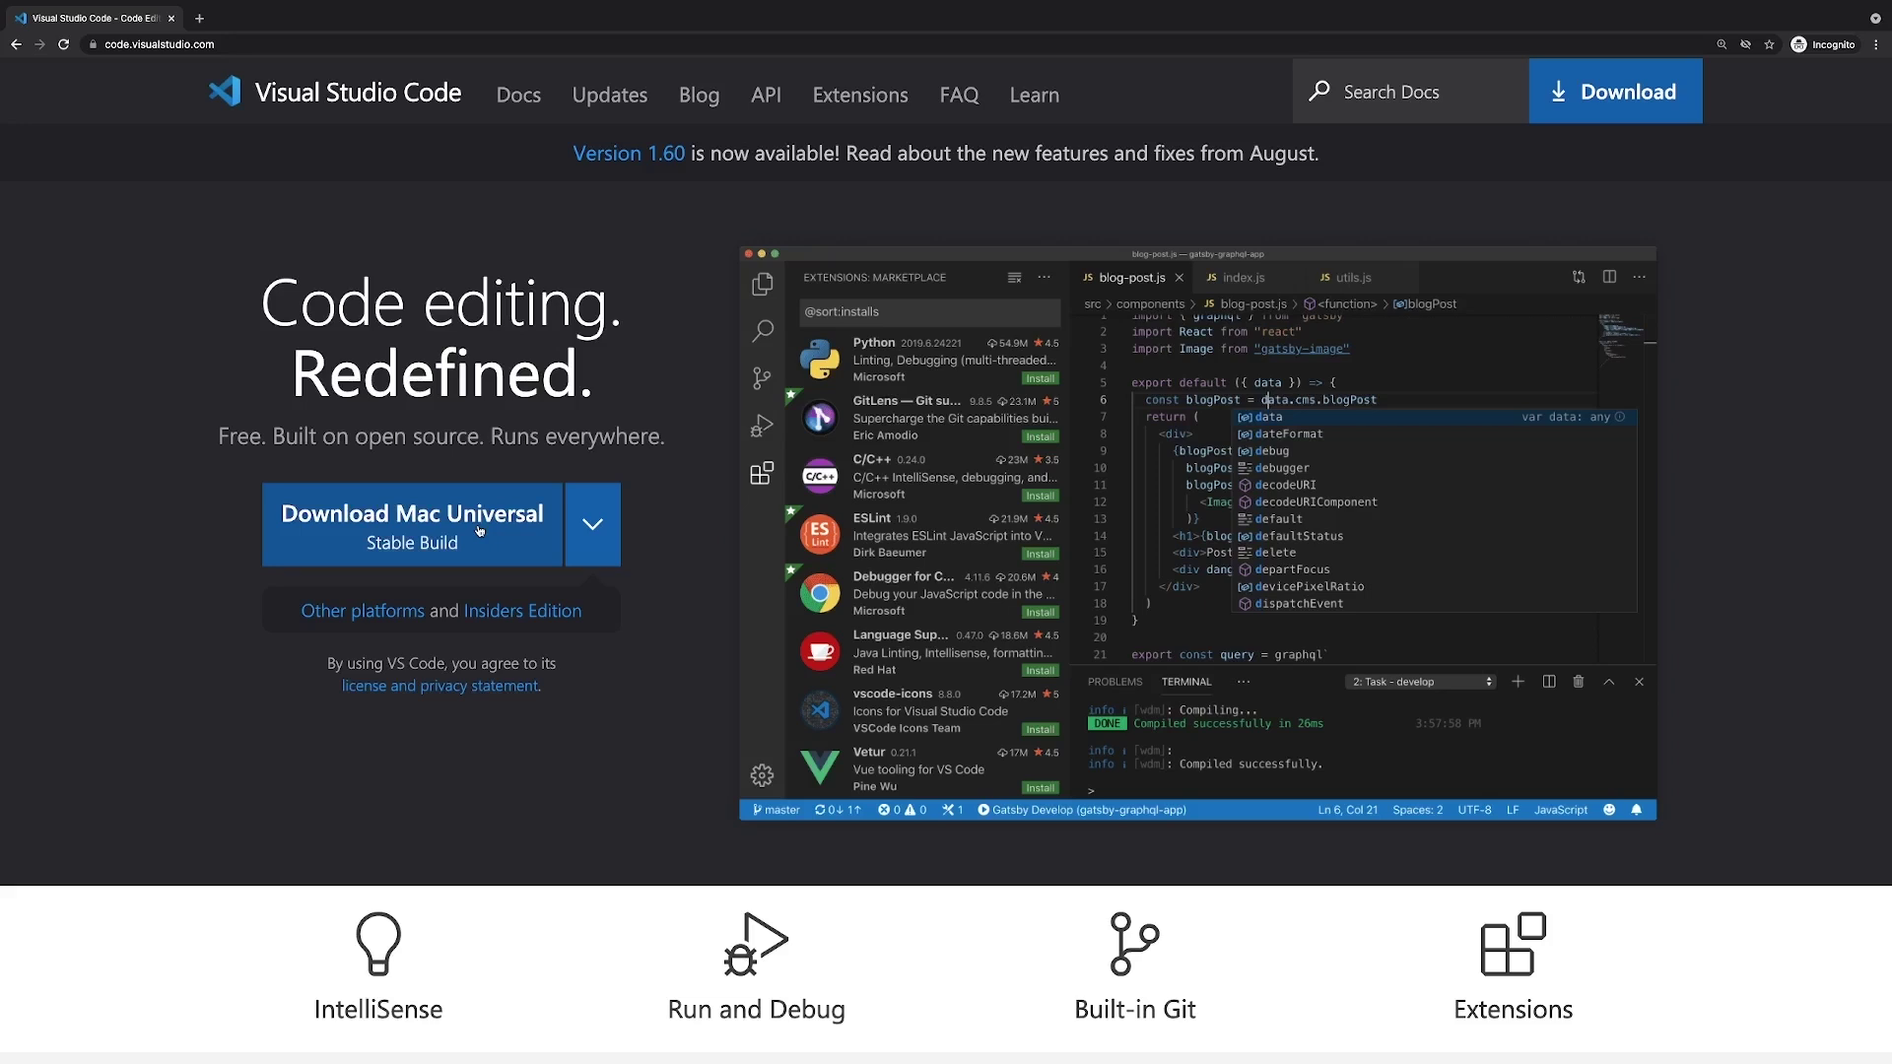
pyautogui.click(460, 529)
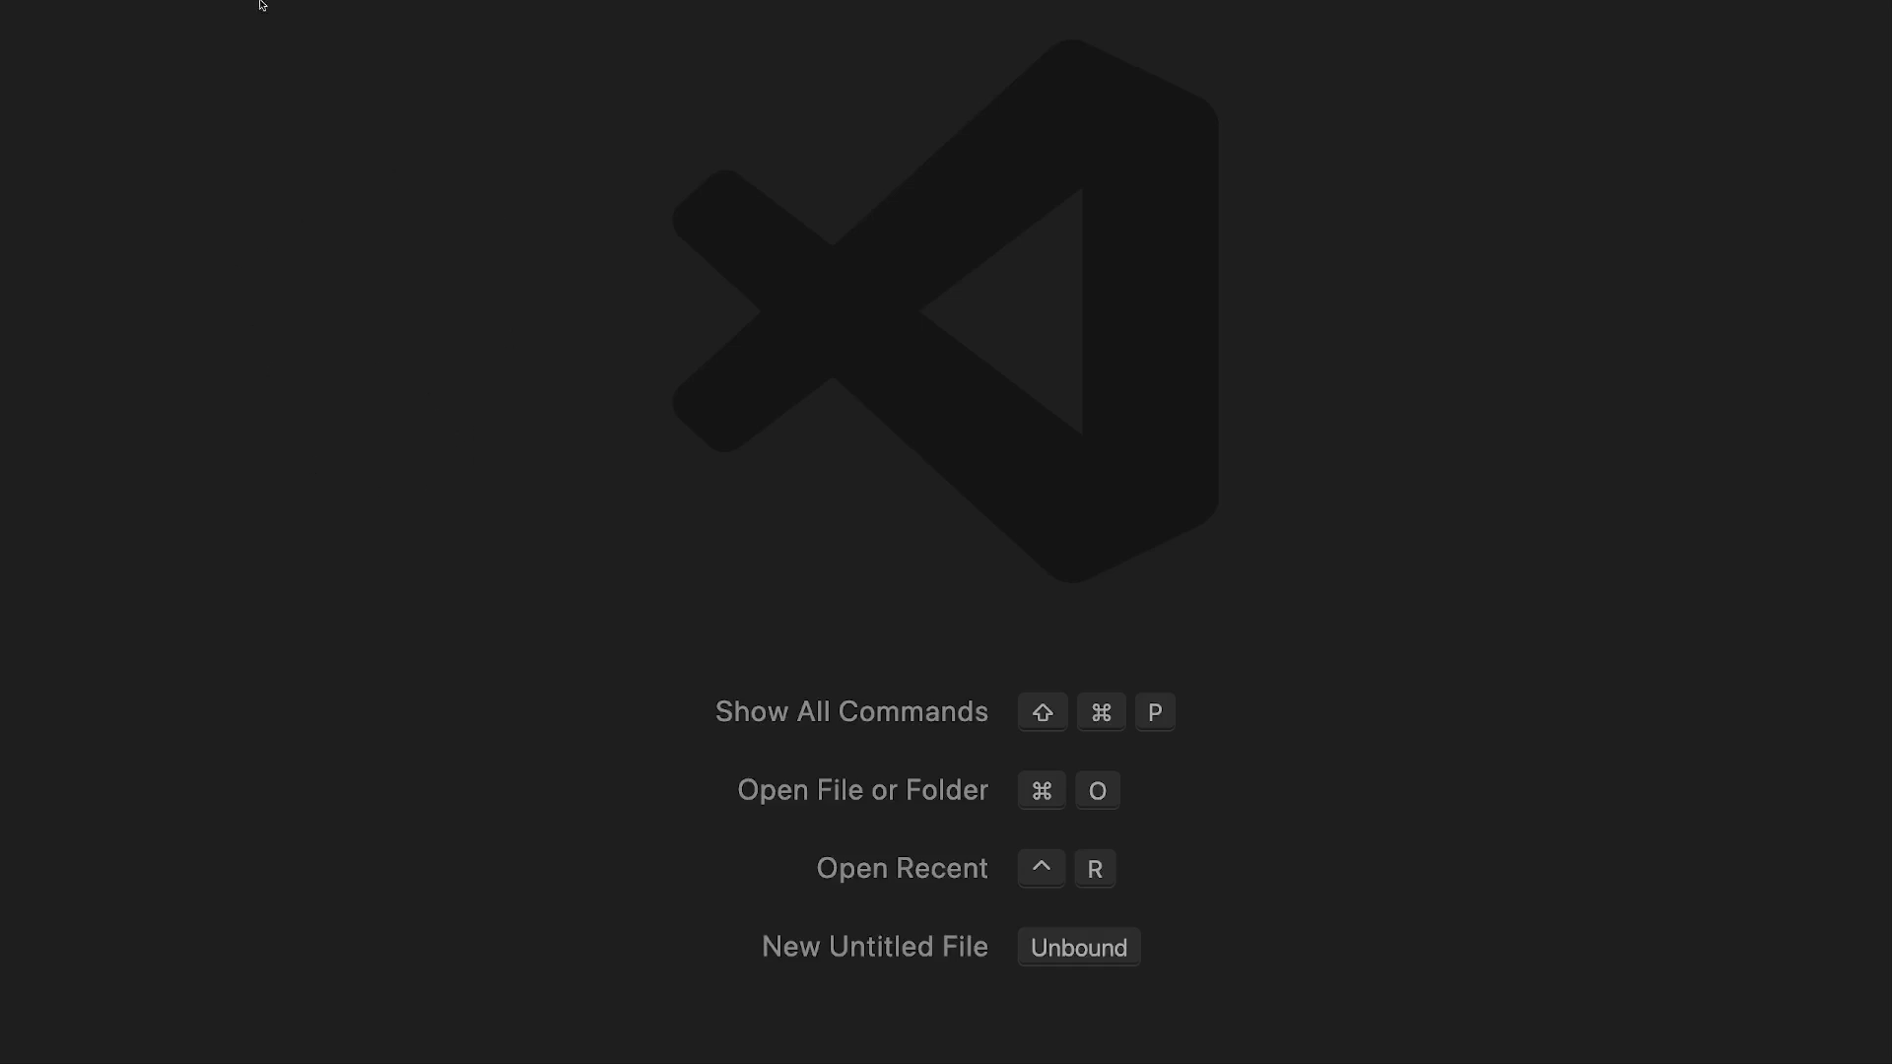
# Step: Turn on the side bar via View > Appearance > Show Side Bar
pyautogui.moveTo(337, 5)
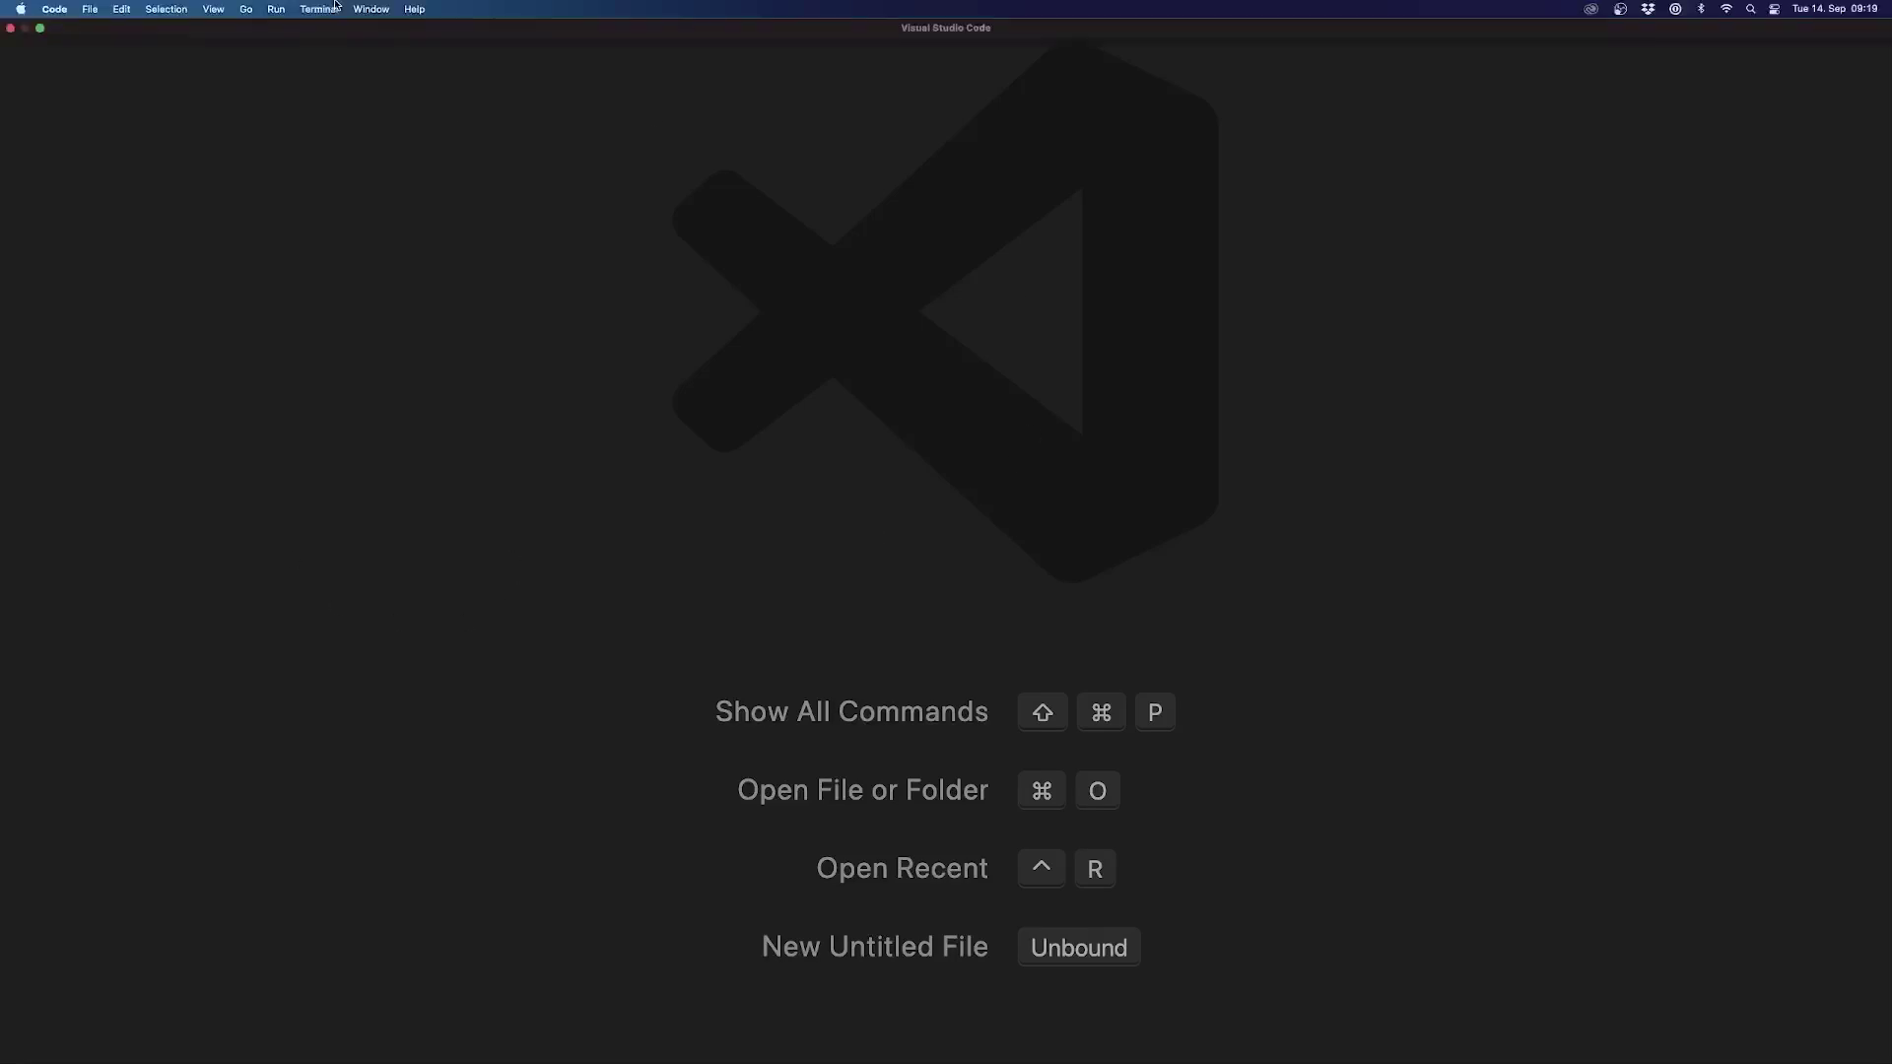
pyautogui.click(223, 12)
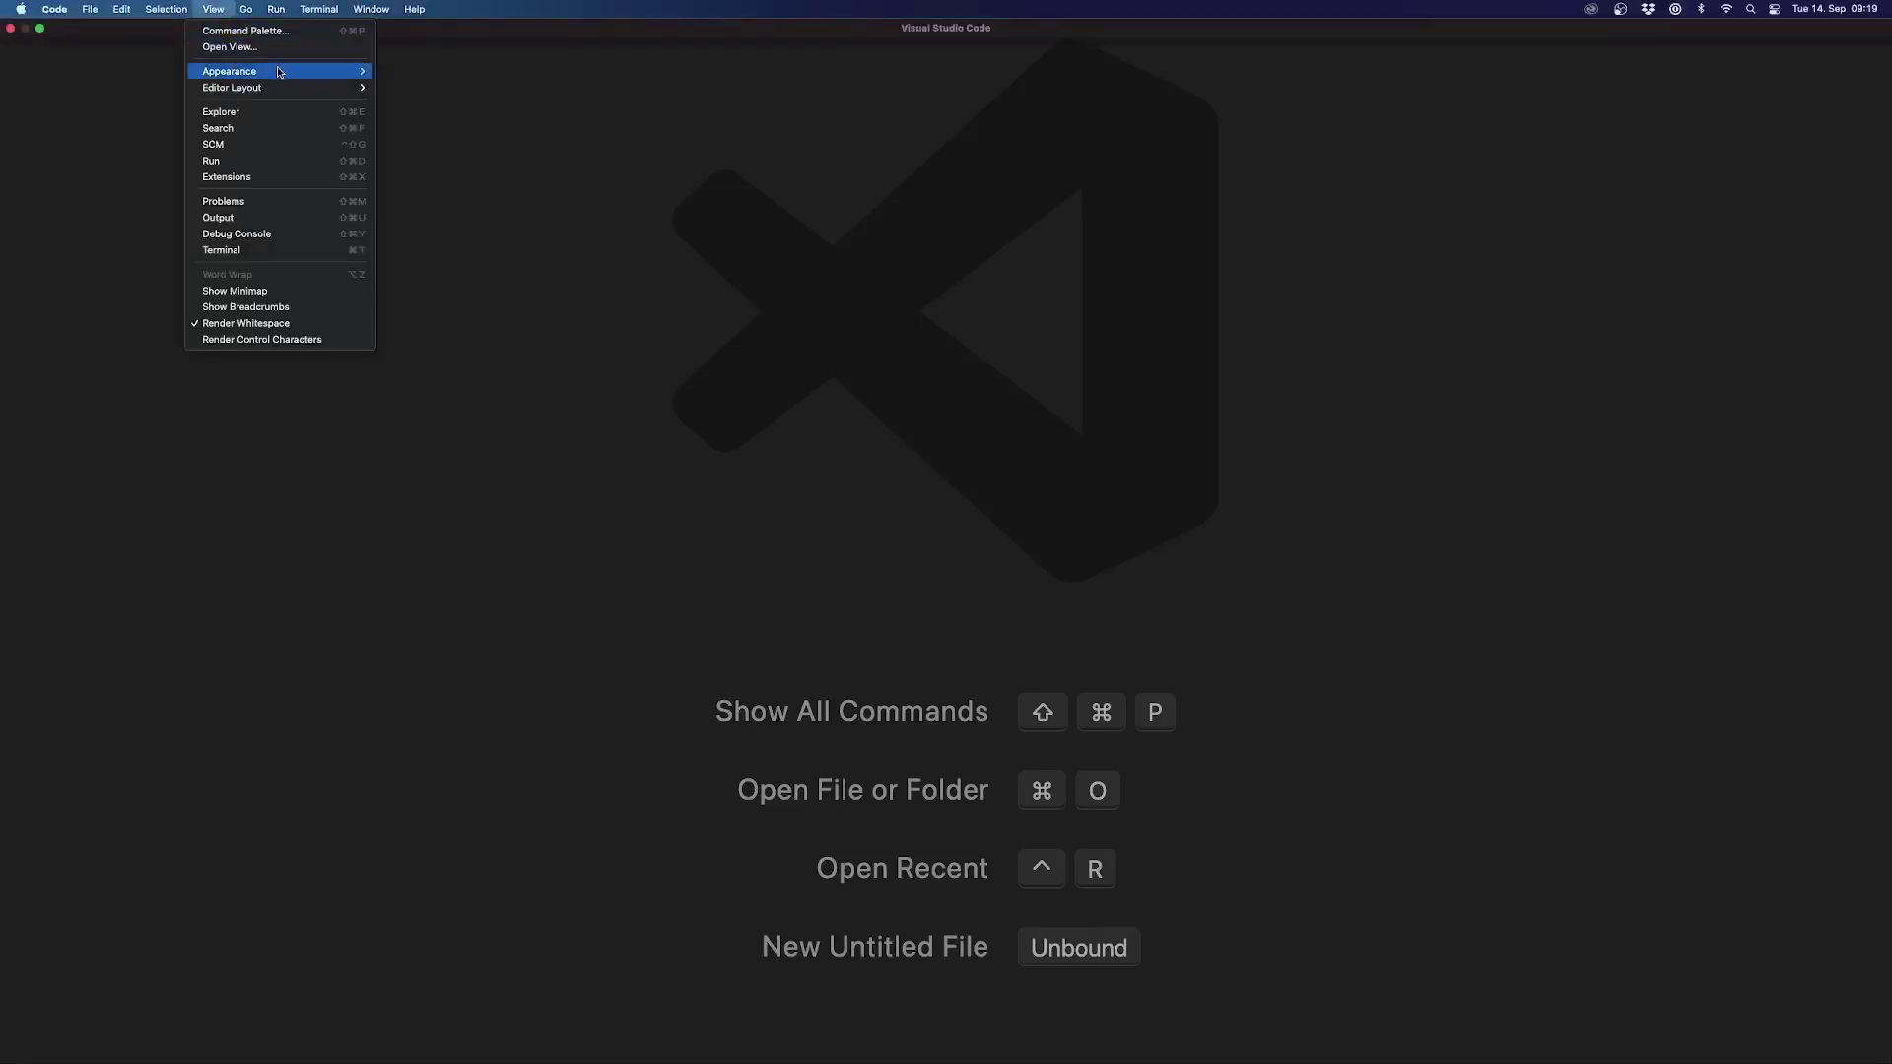
pyautogui.moveTo(264, 71)
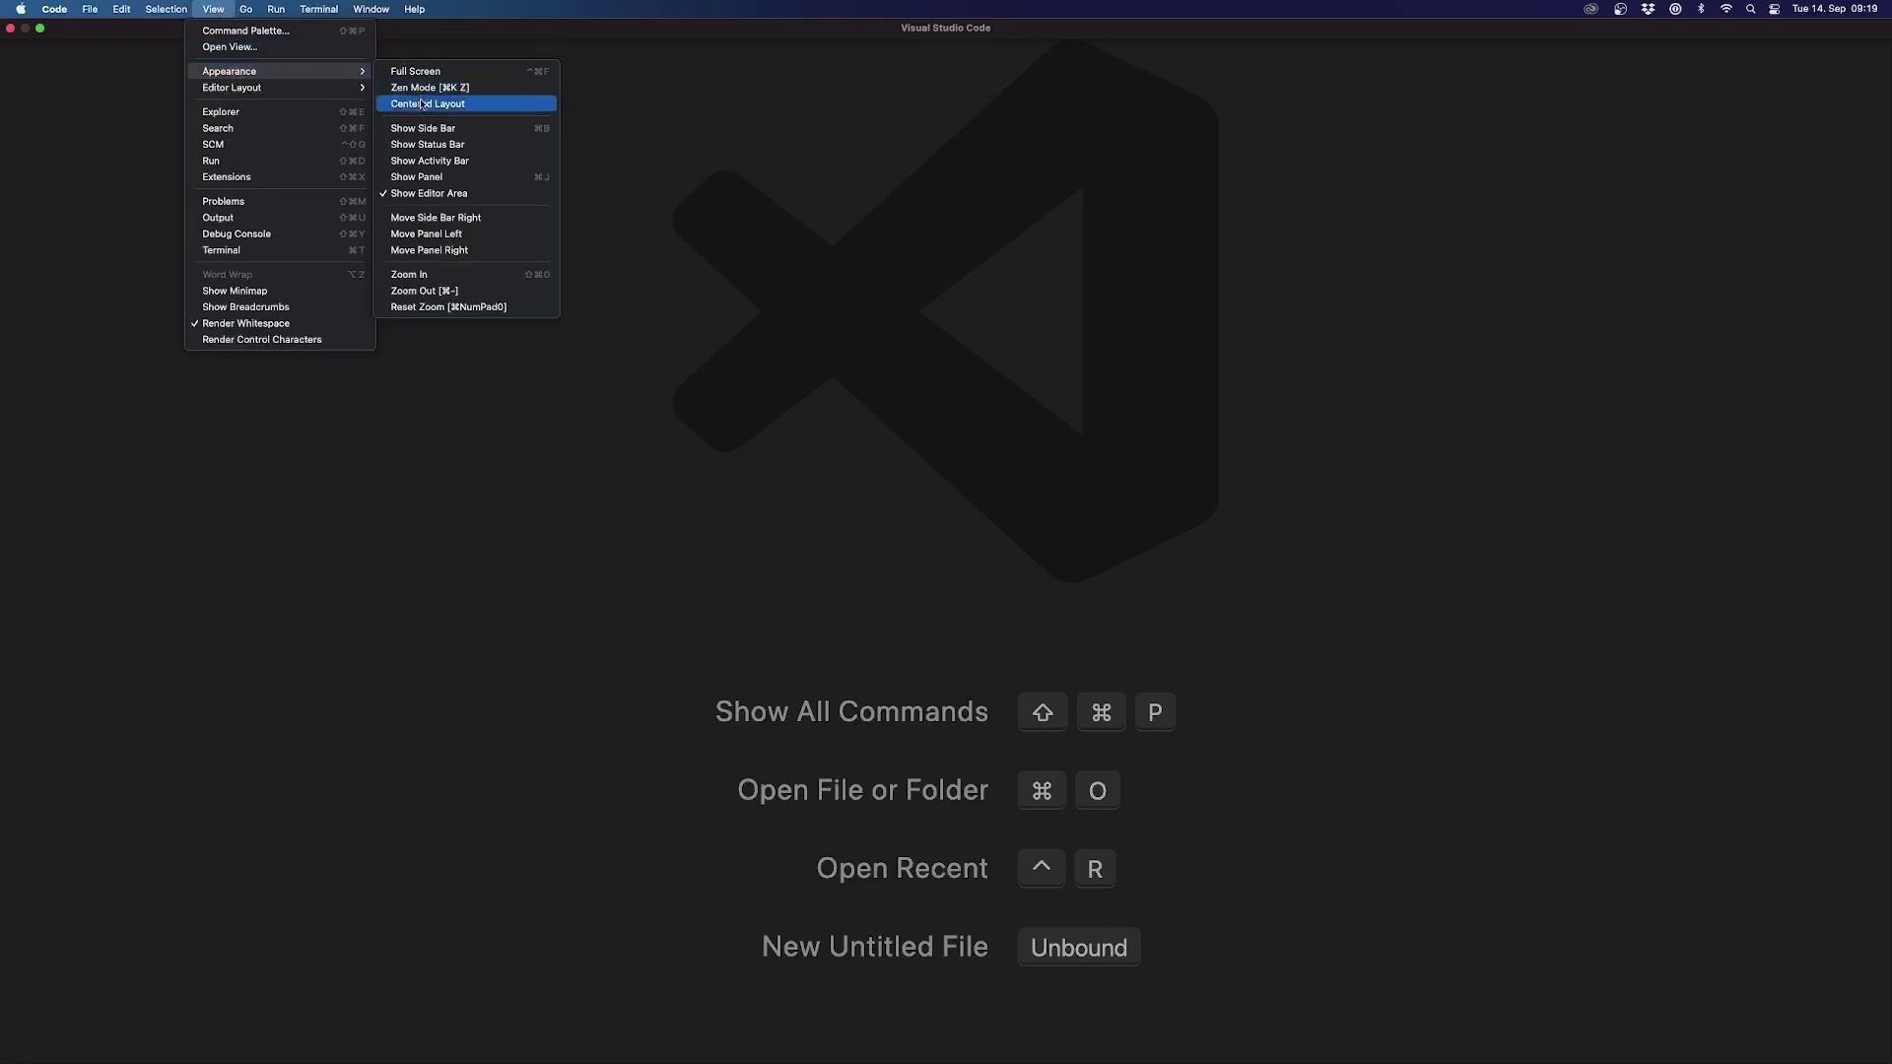
pyautogui.click(421, 129)
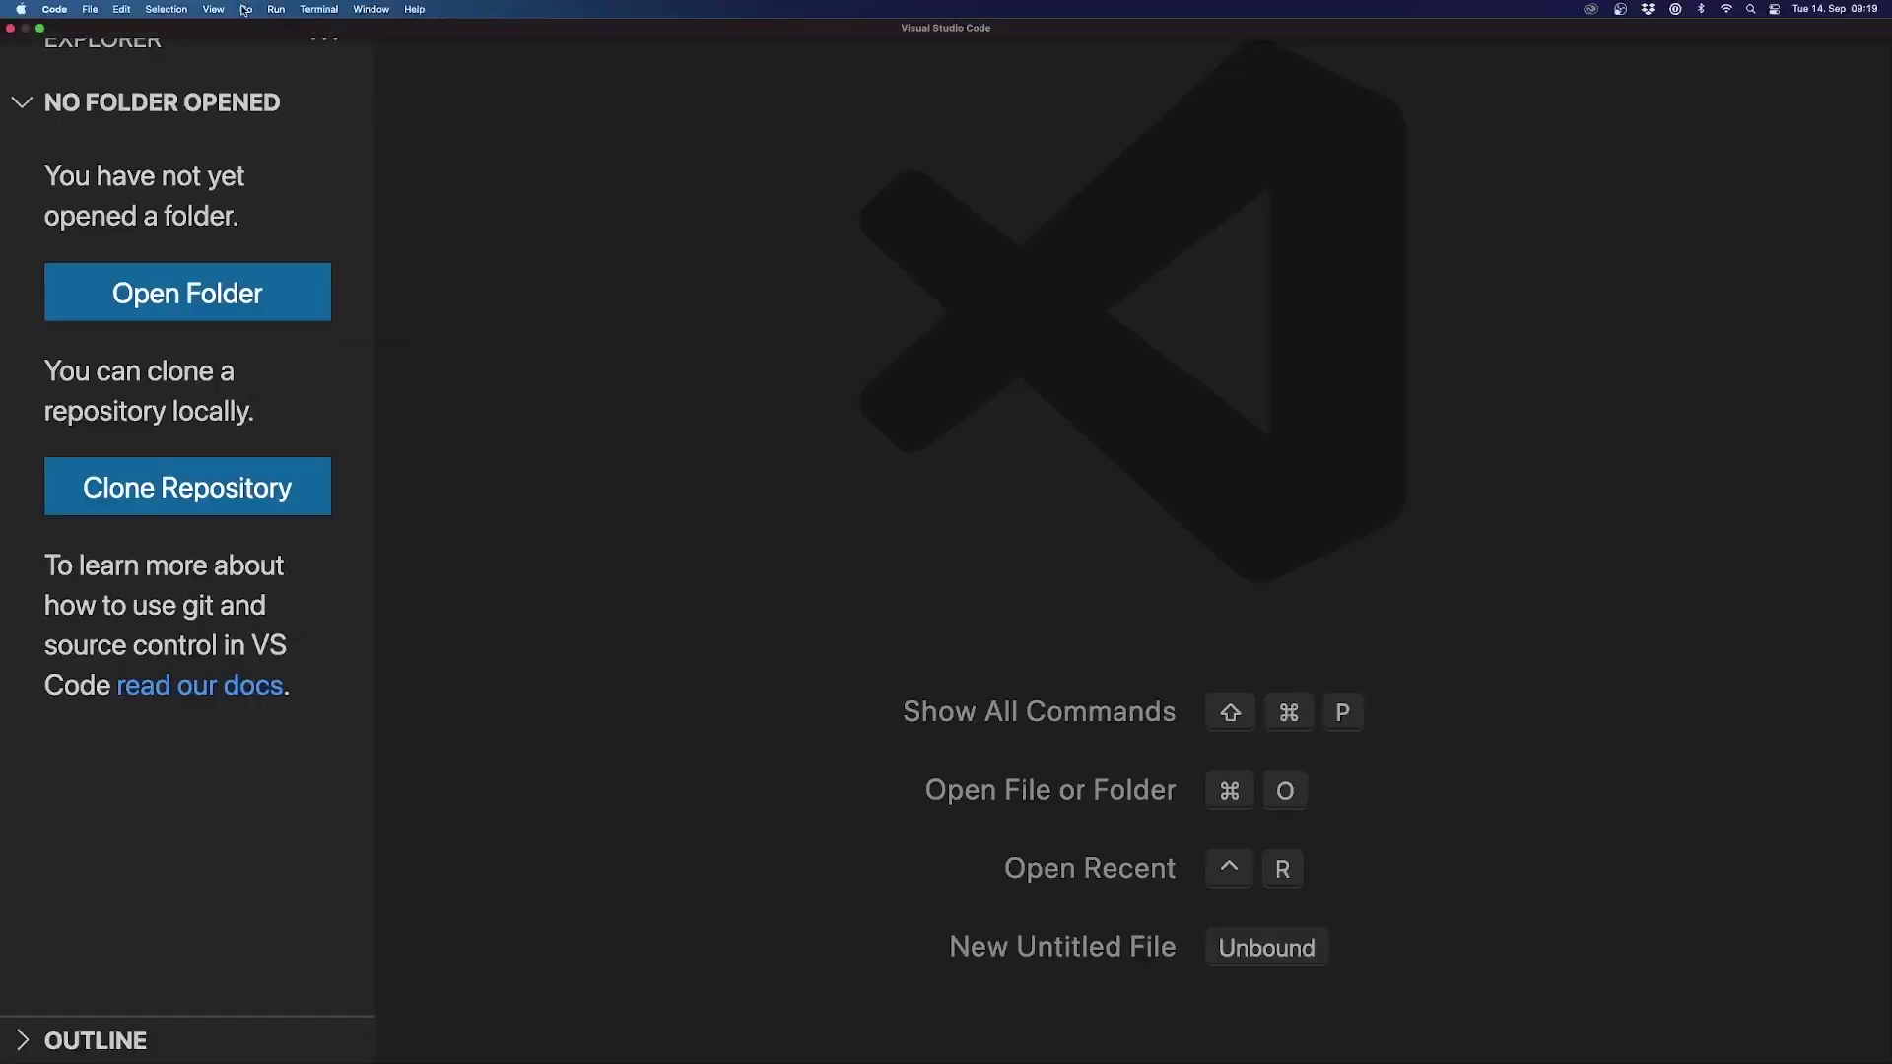
# Step: Switch the status bar on, then off again
pyautogui.click(216, 10)
pyautogui.moveTo(264, 71)
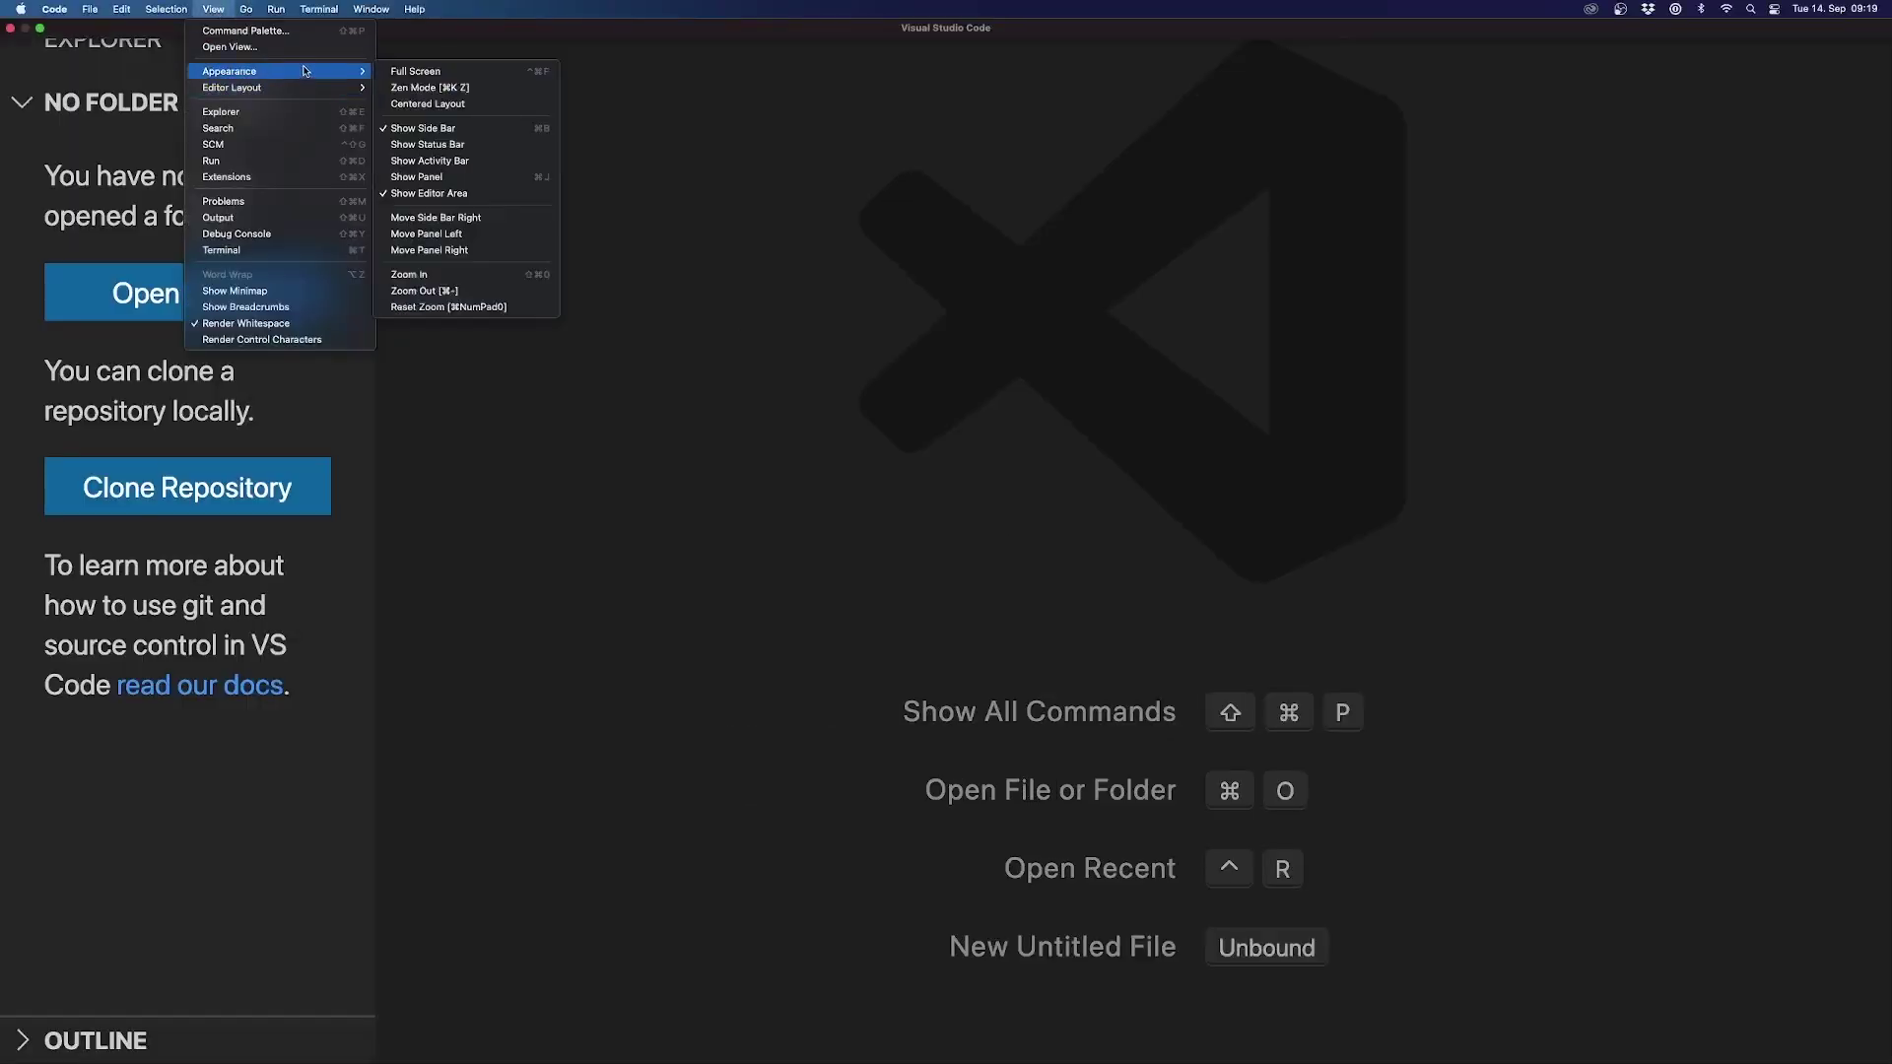
pyautogui.click(424, 145)
pyautogui.click(212, 9)
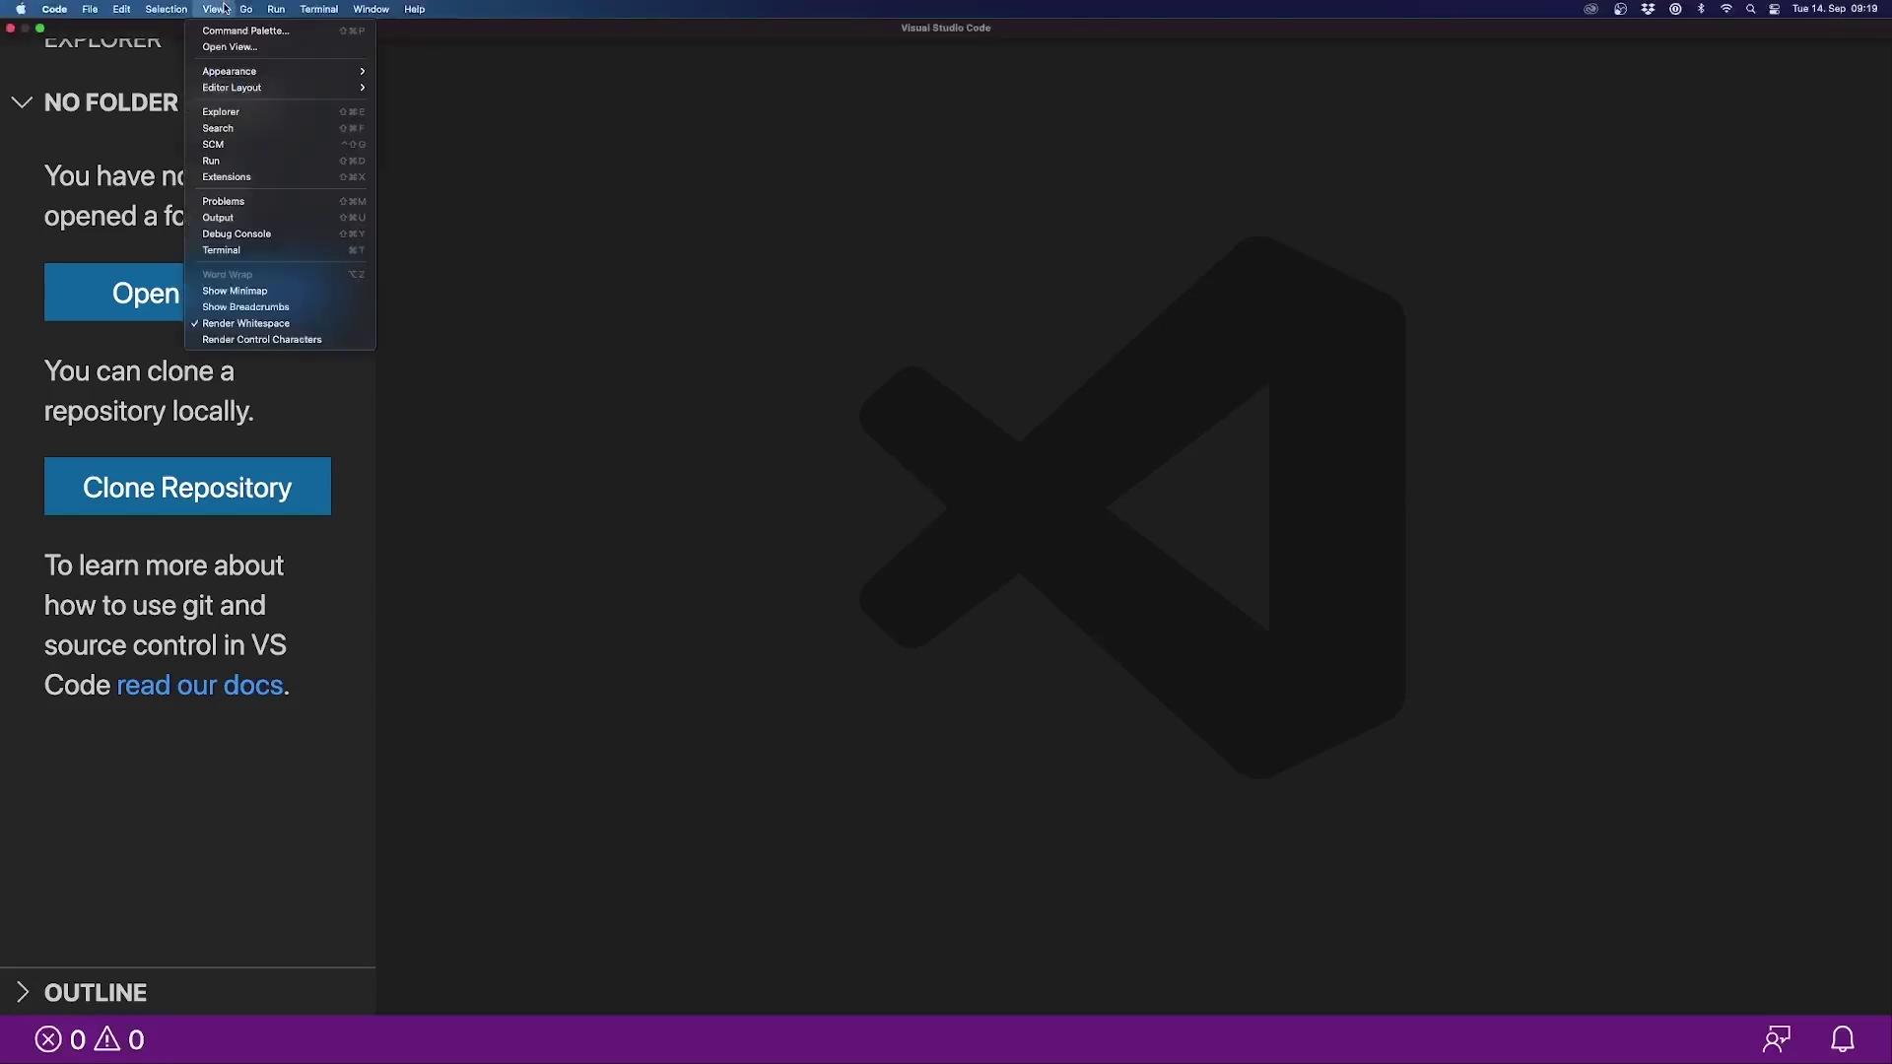
pyautogui.moveTo(290, 74)
pyautogui.click(423, 145)
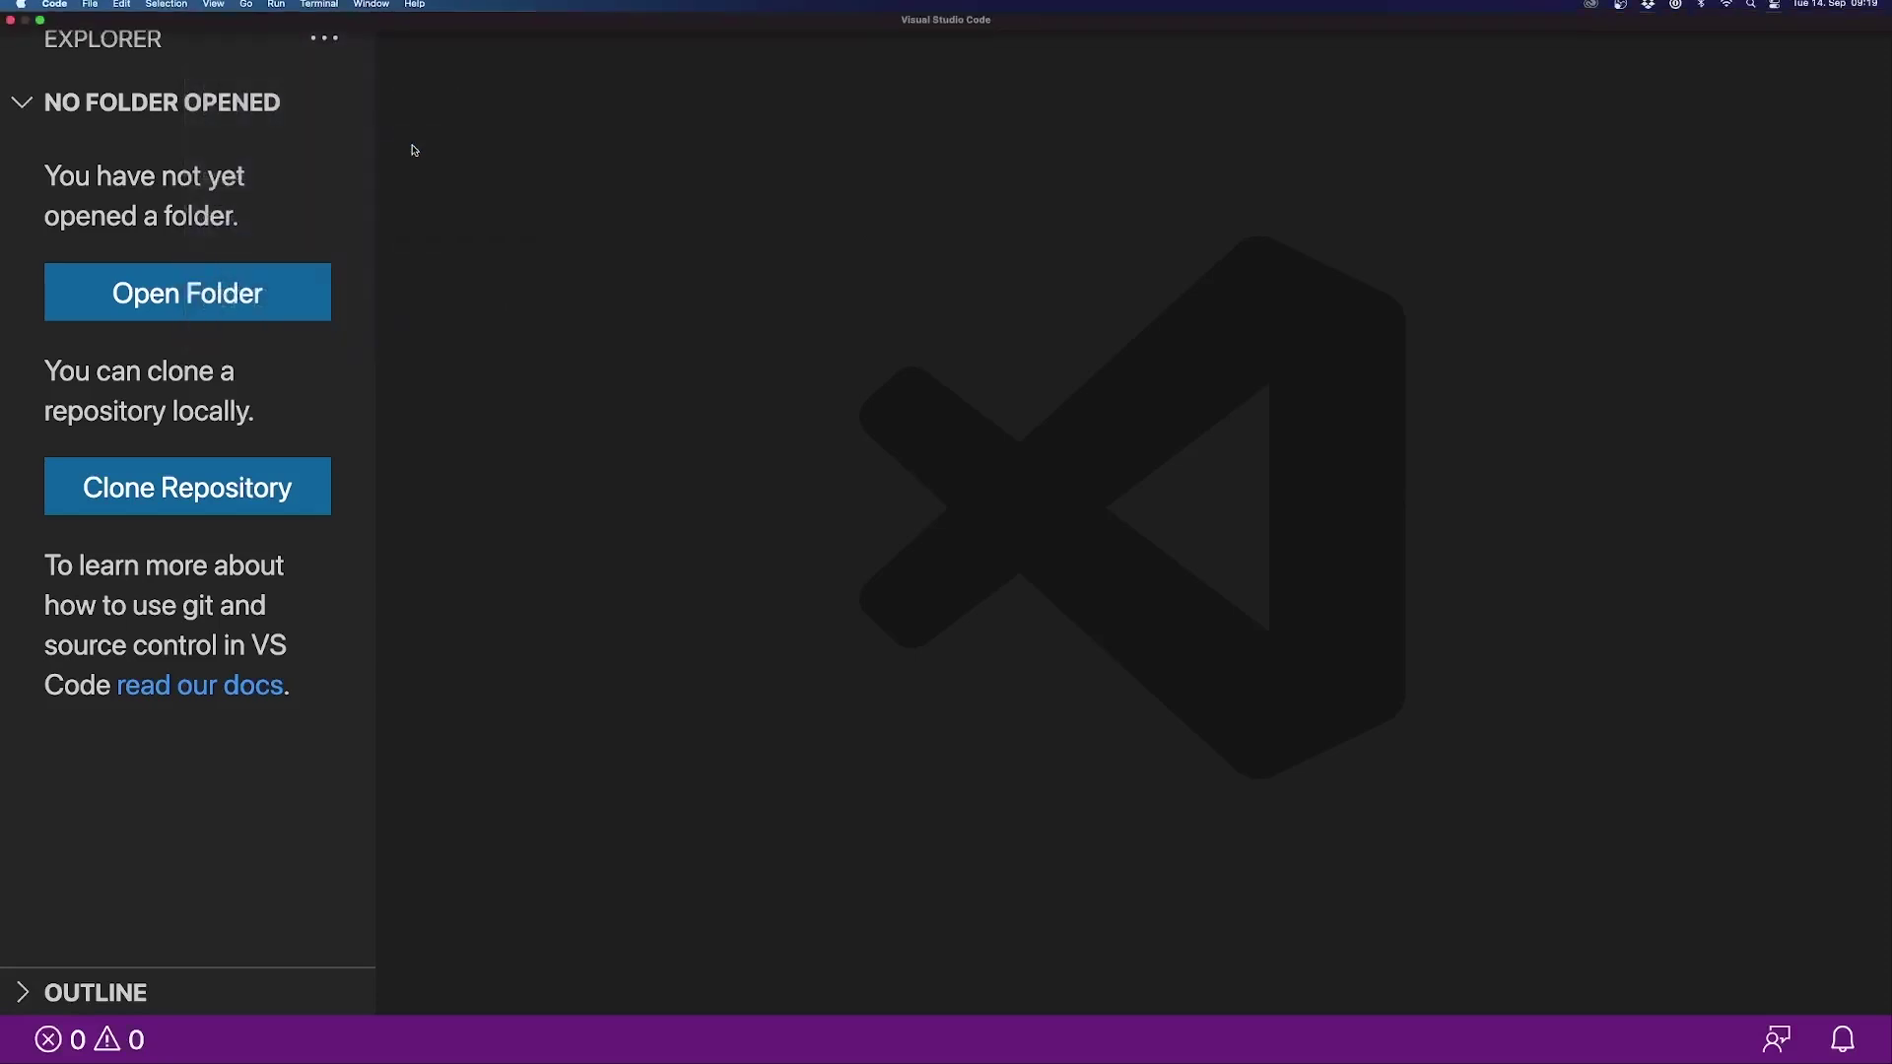
pyautogui.click(54, 8)
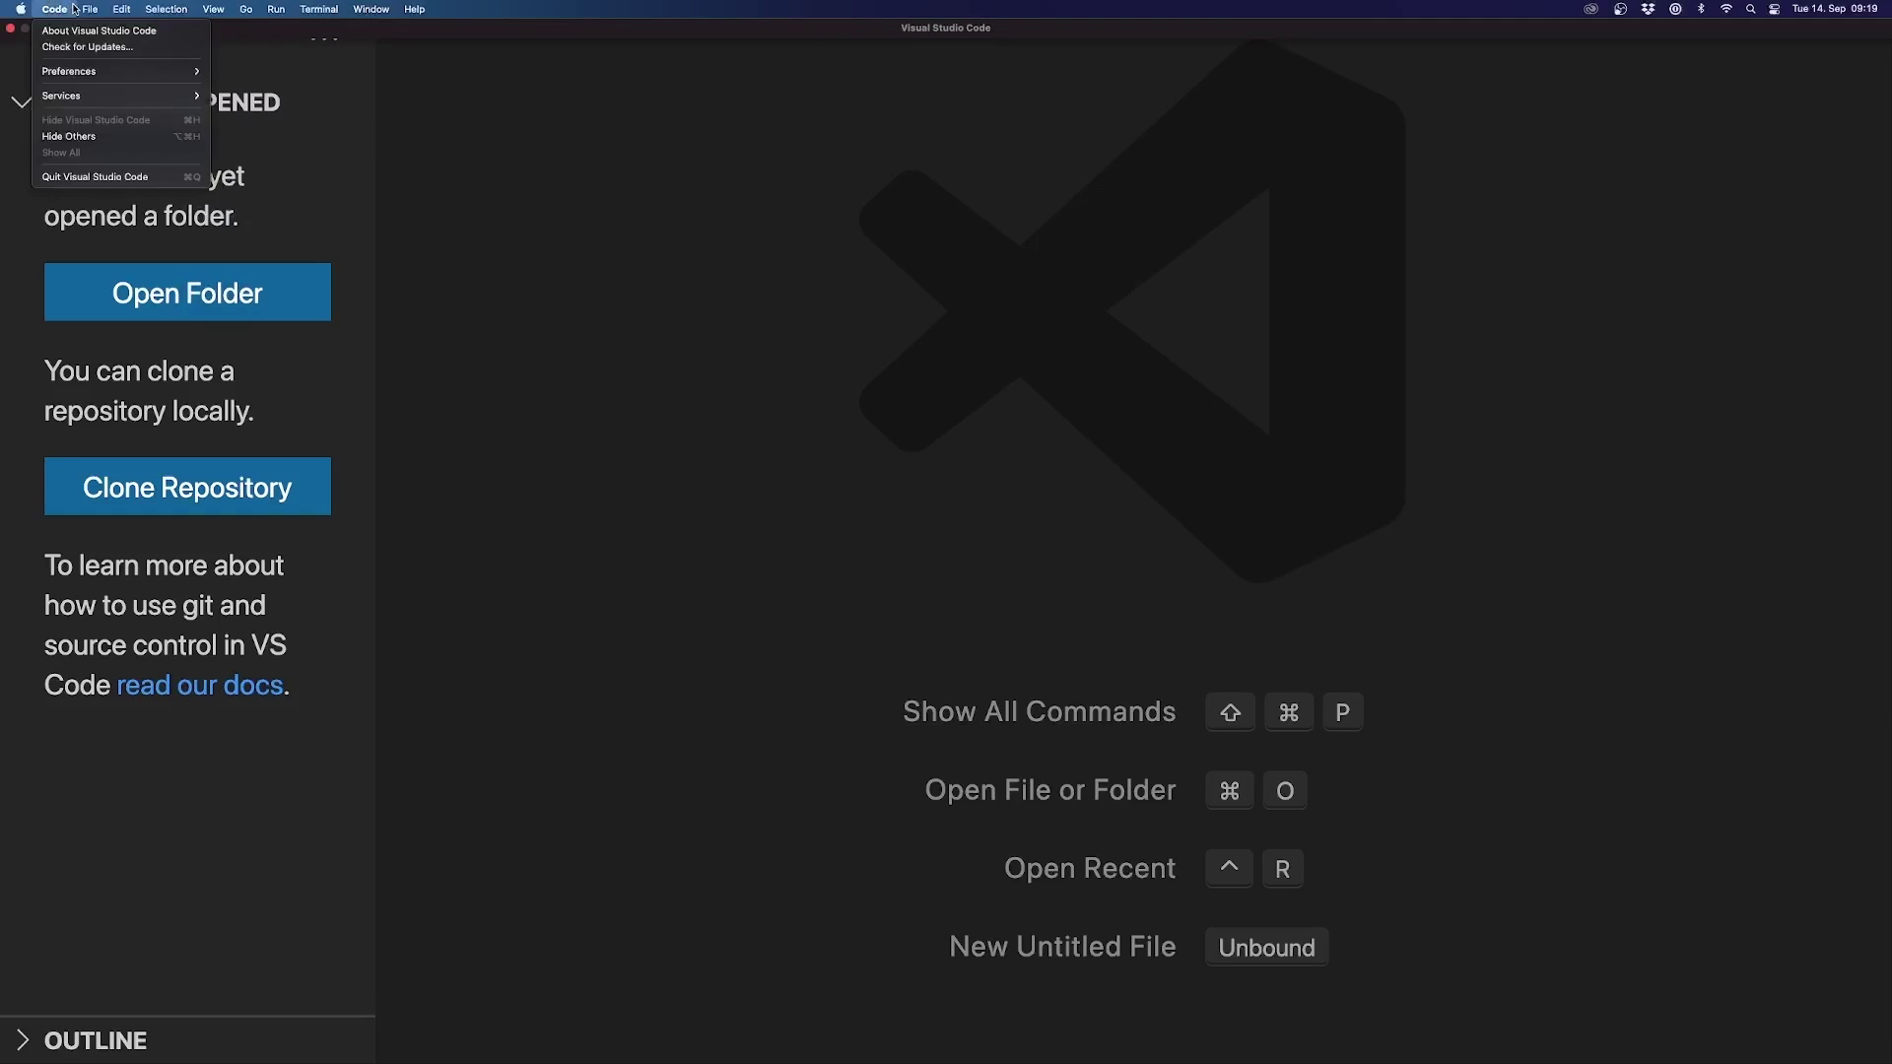
pyautogui.moveTo(99, 71)
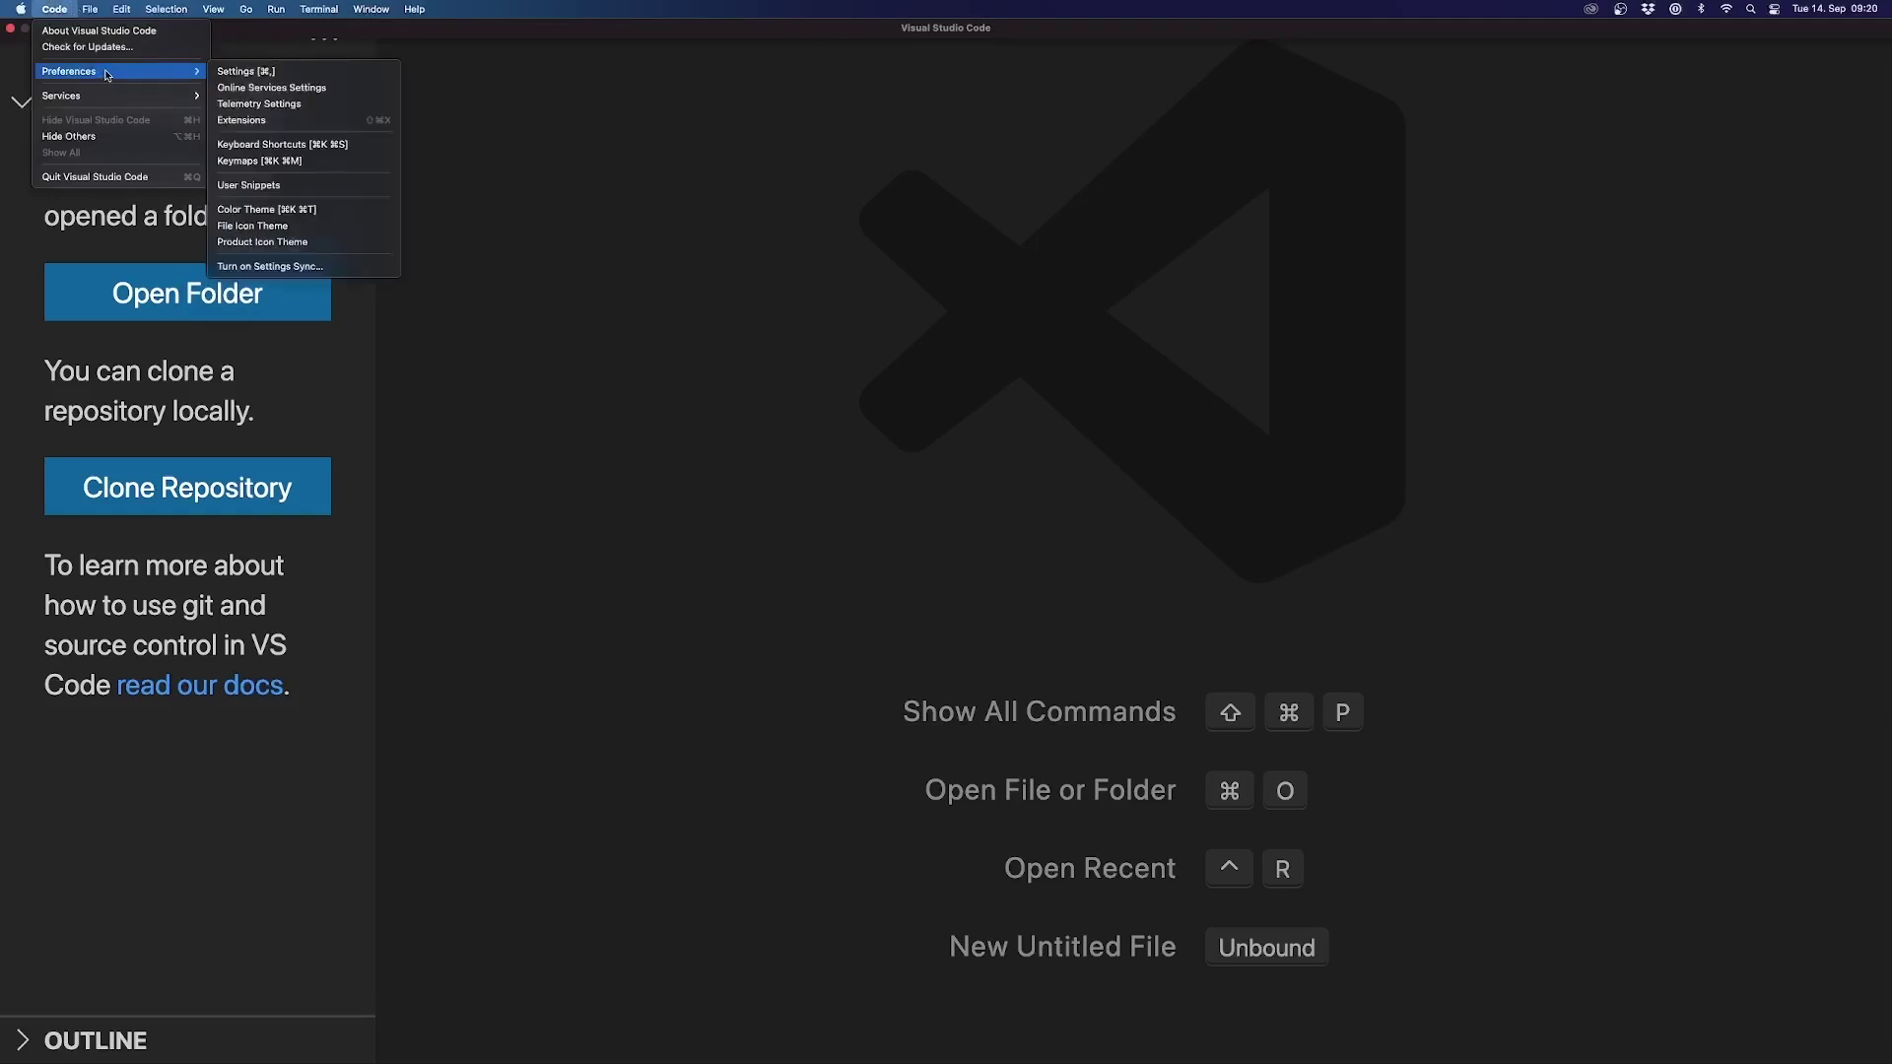
pyautogui.click(288, 210)
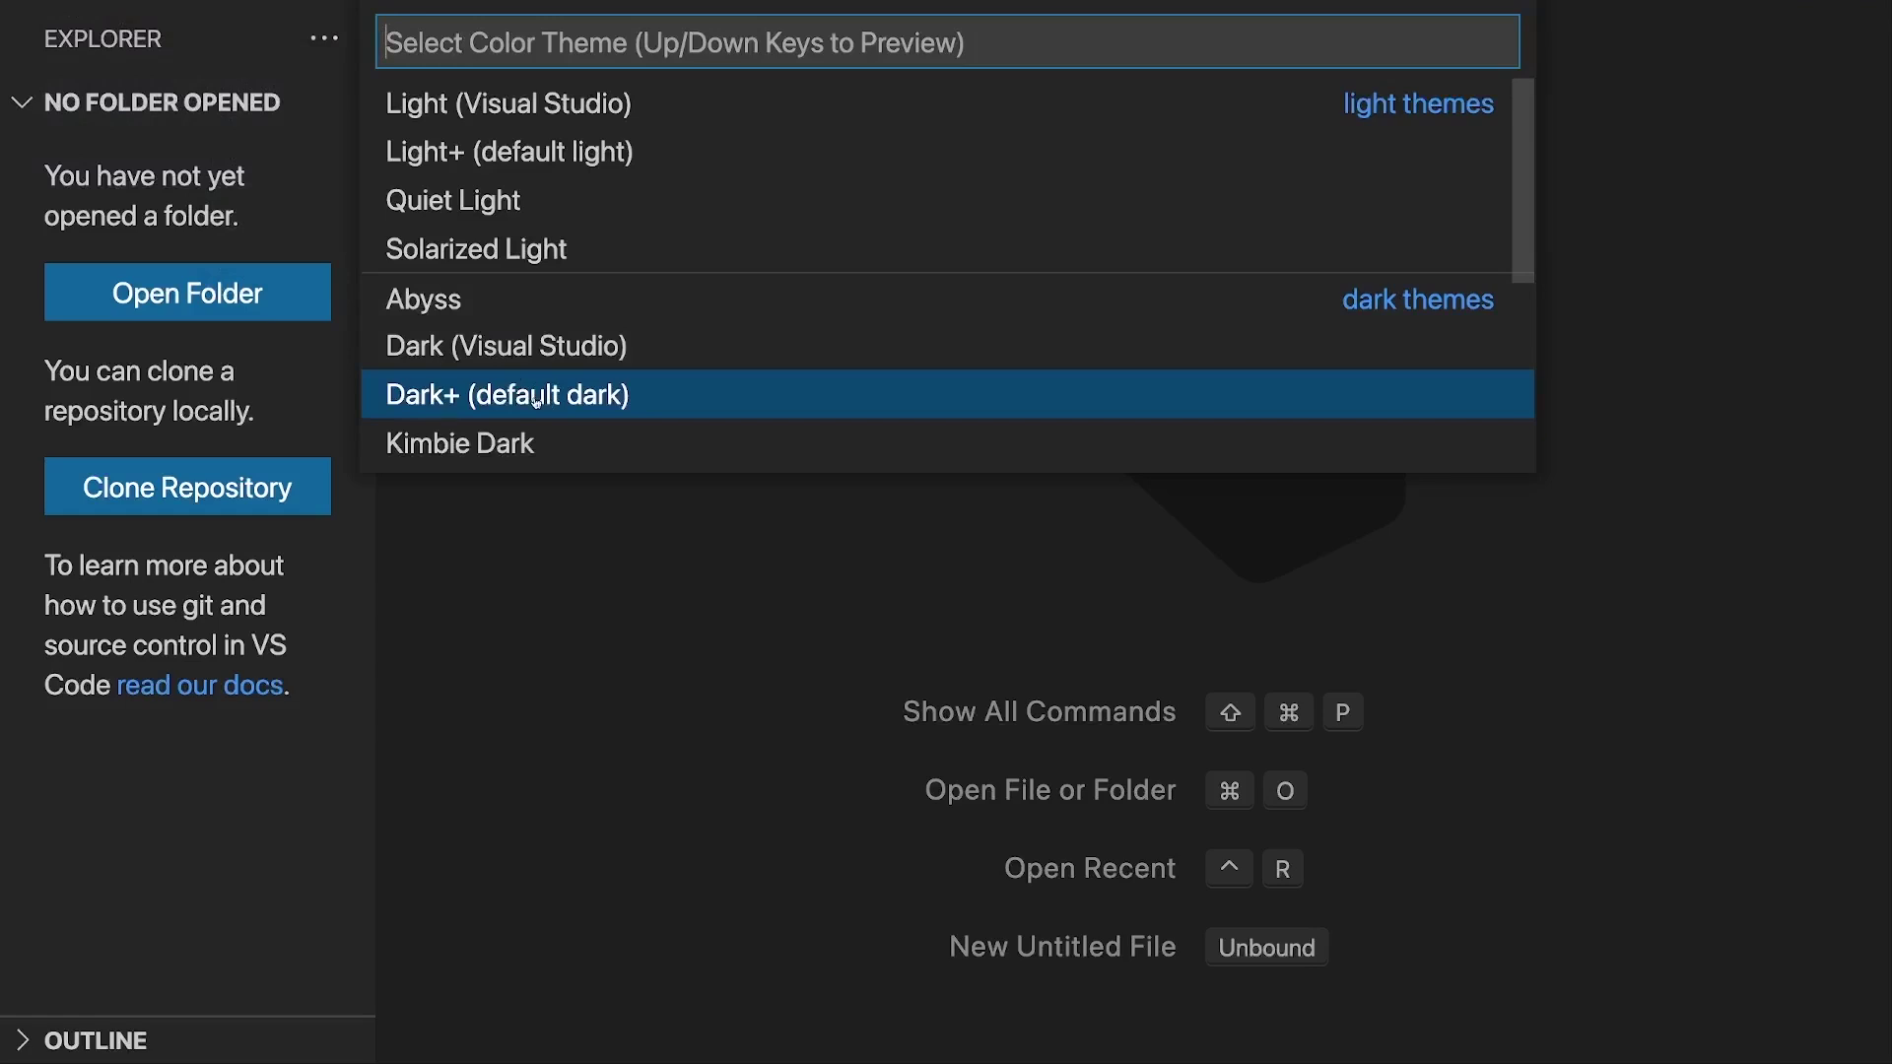
pyautogui.click(536, 398)
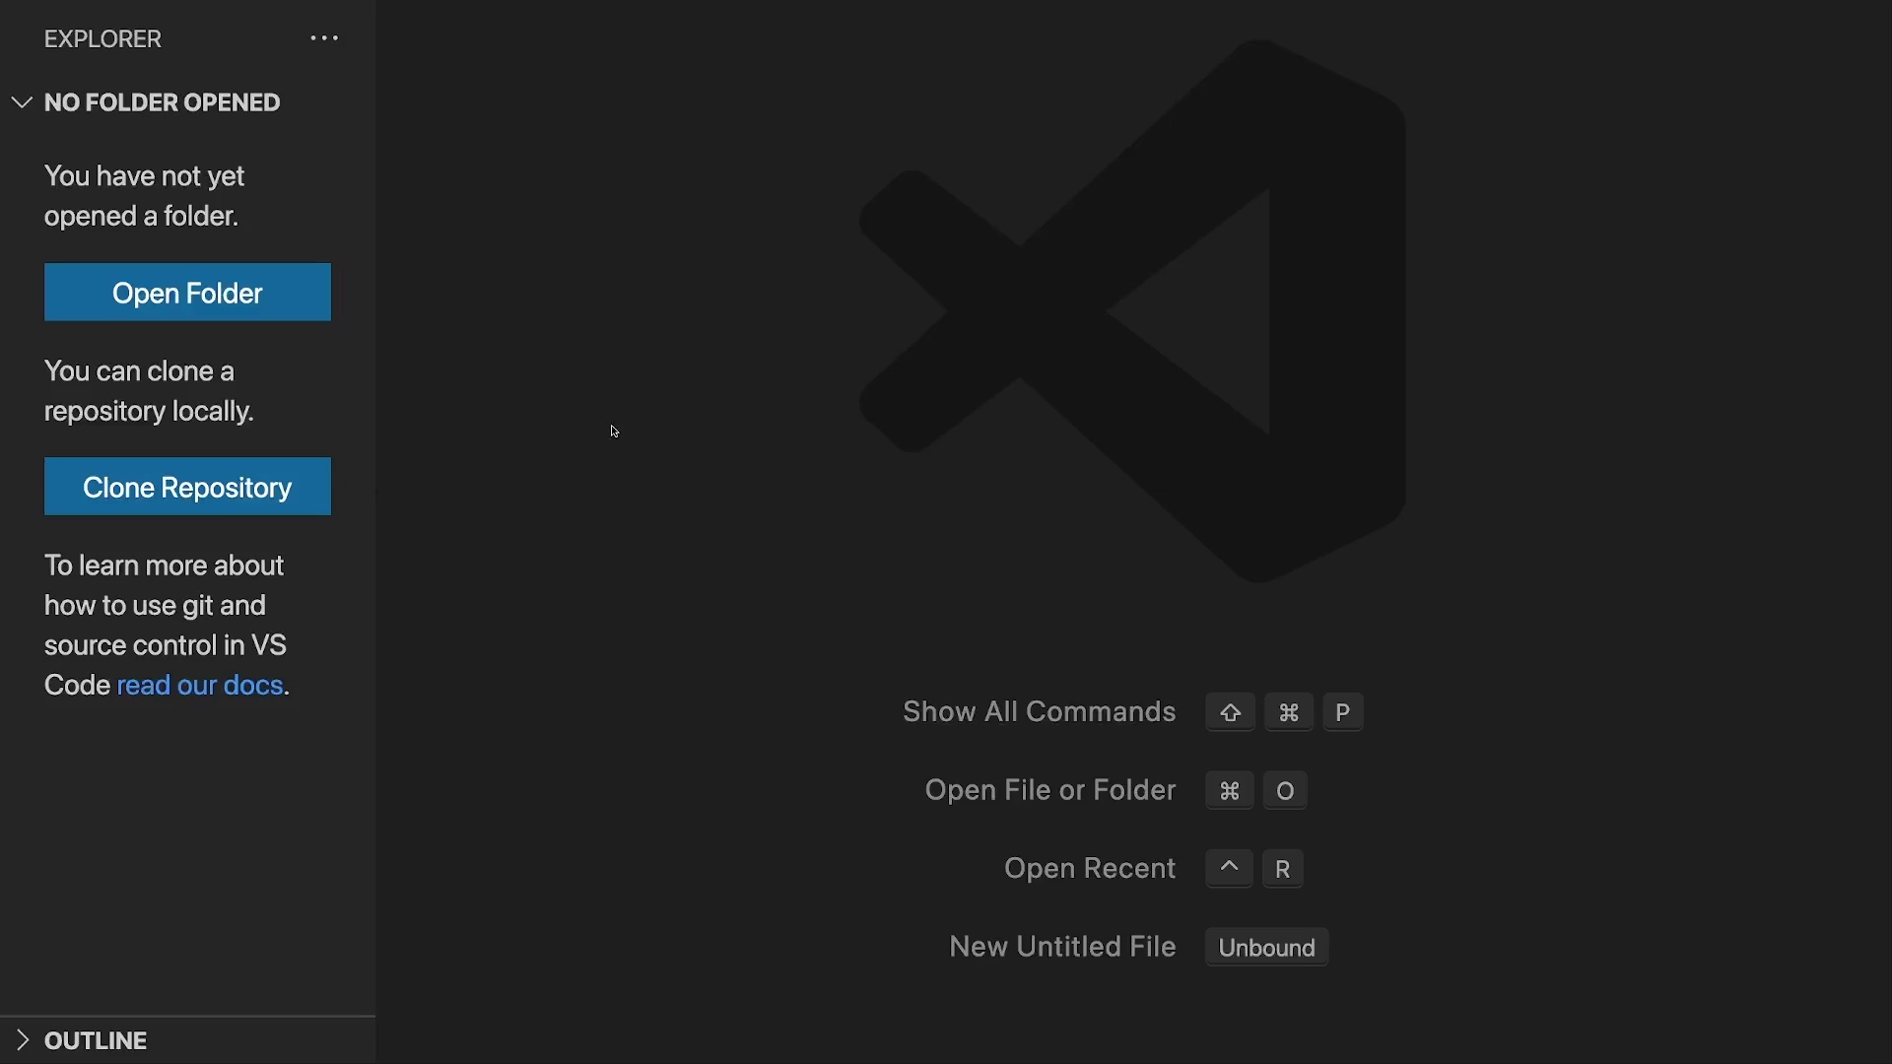
pyautogui.moveTo(323, 5)
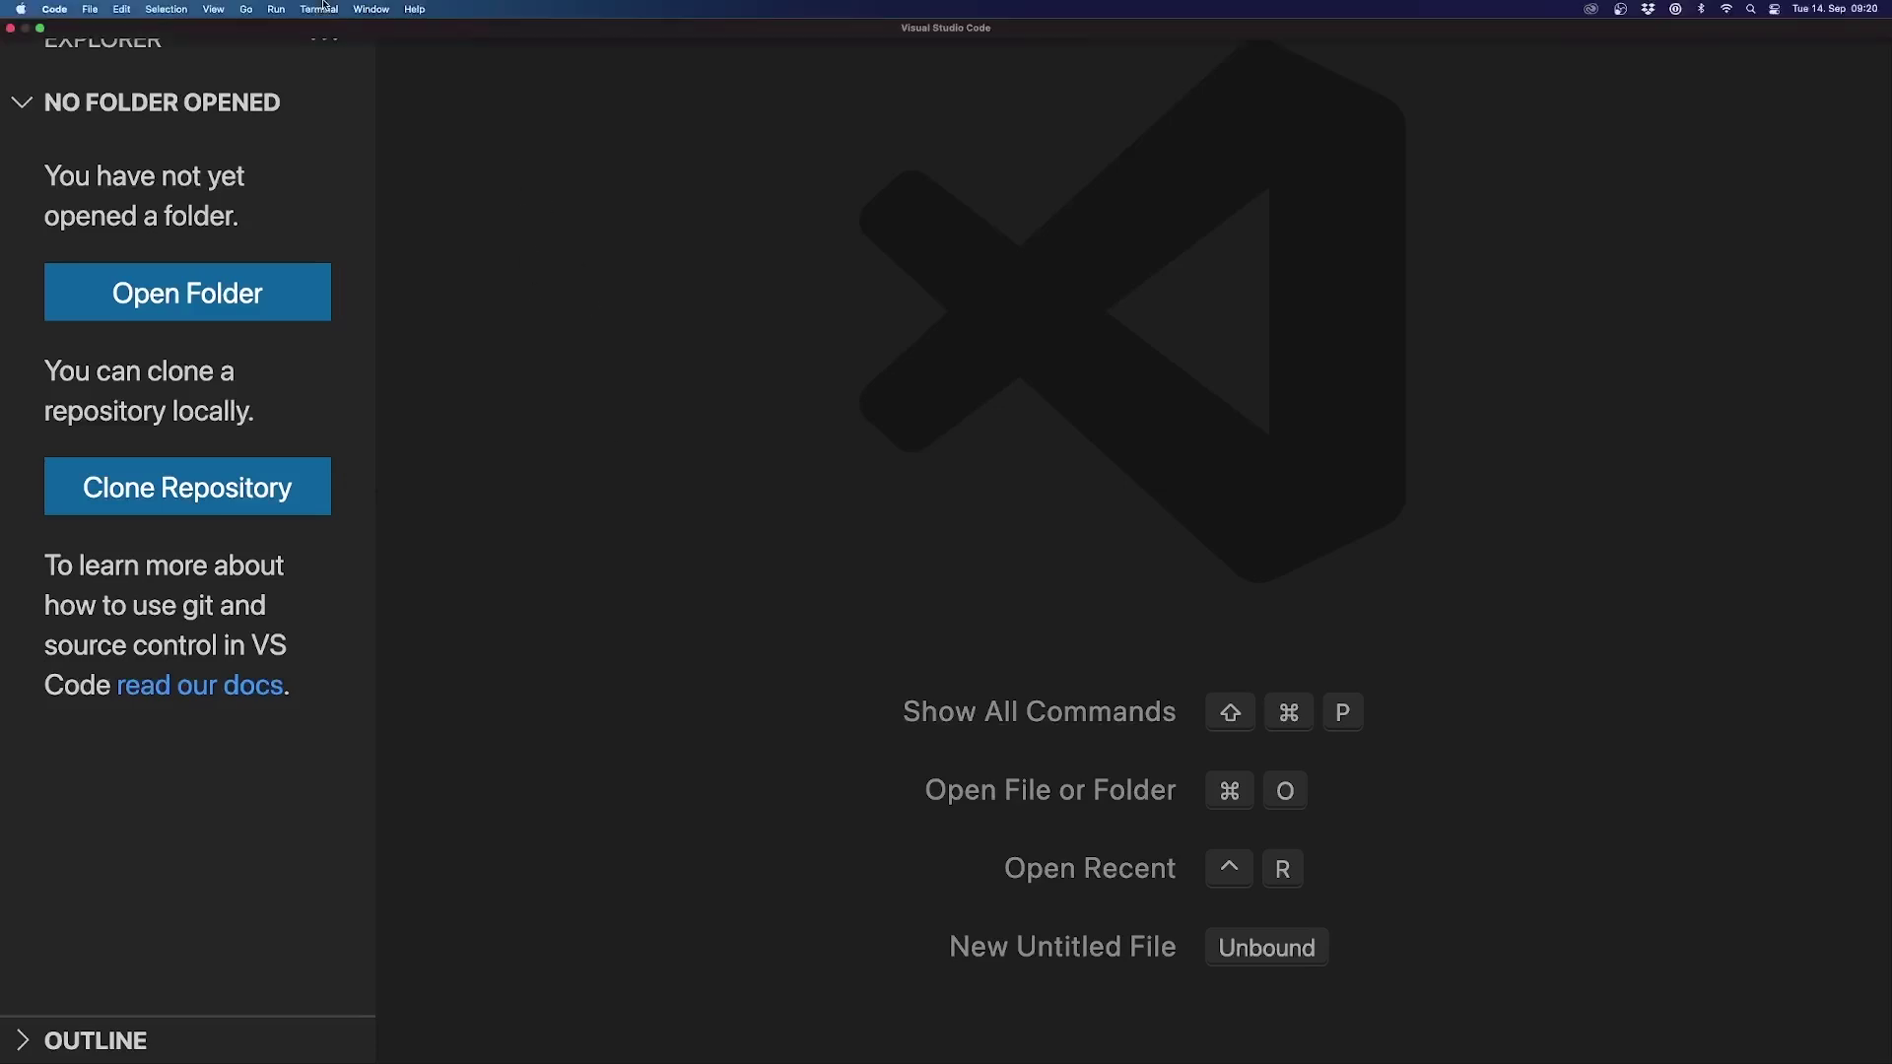
pyautogui.click(215, 10)
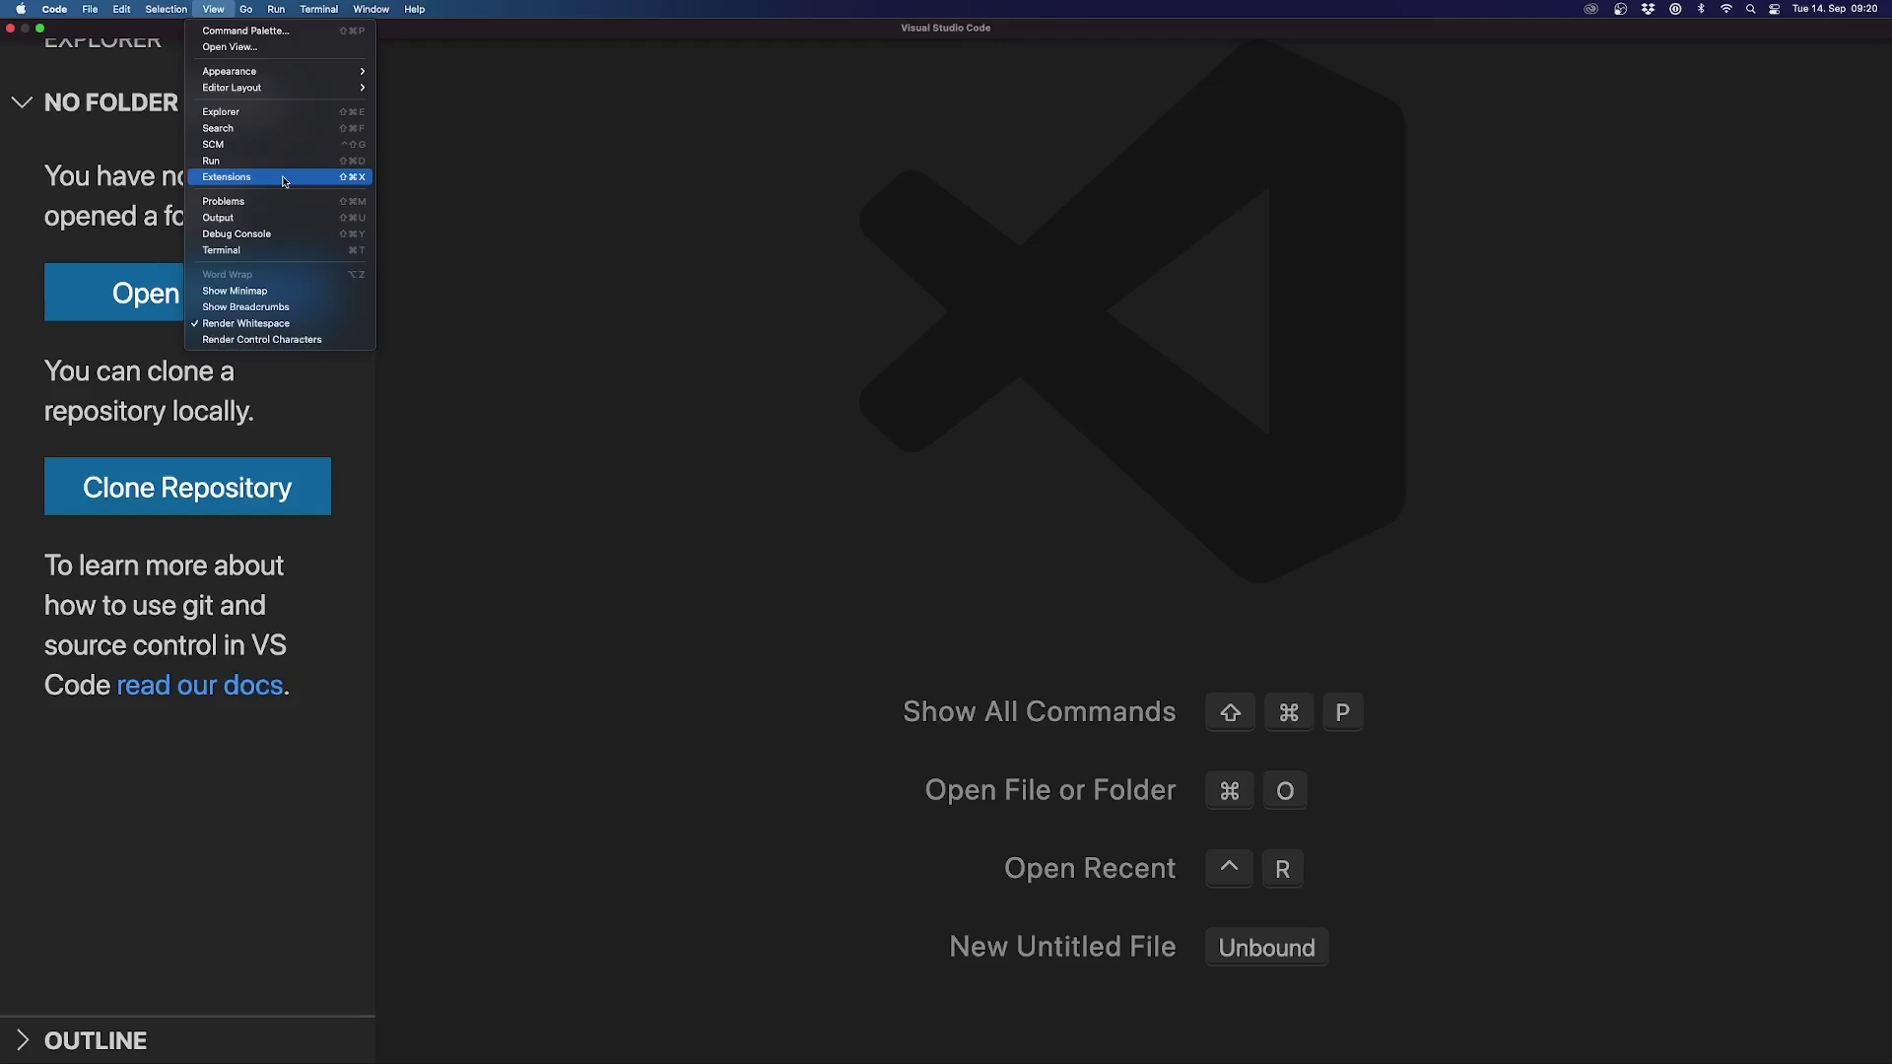
# Step: Search the Extensions view for 'sqltools'
pyautogui.click(283, 177)
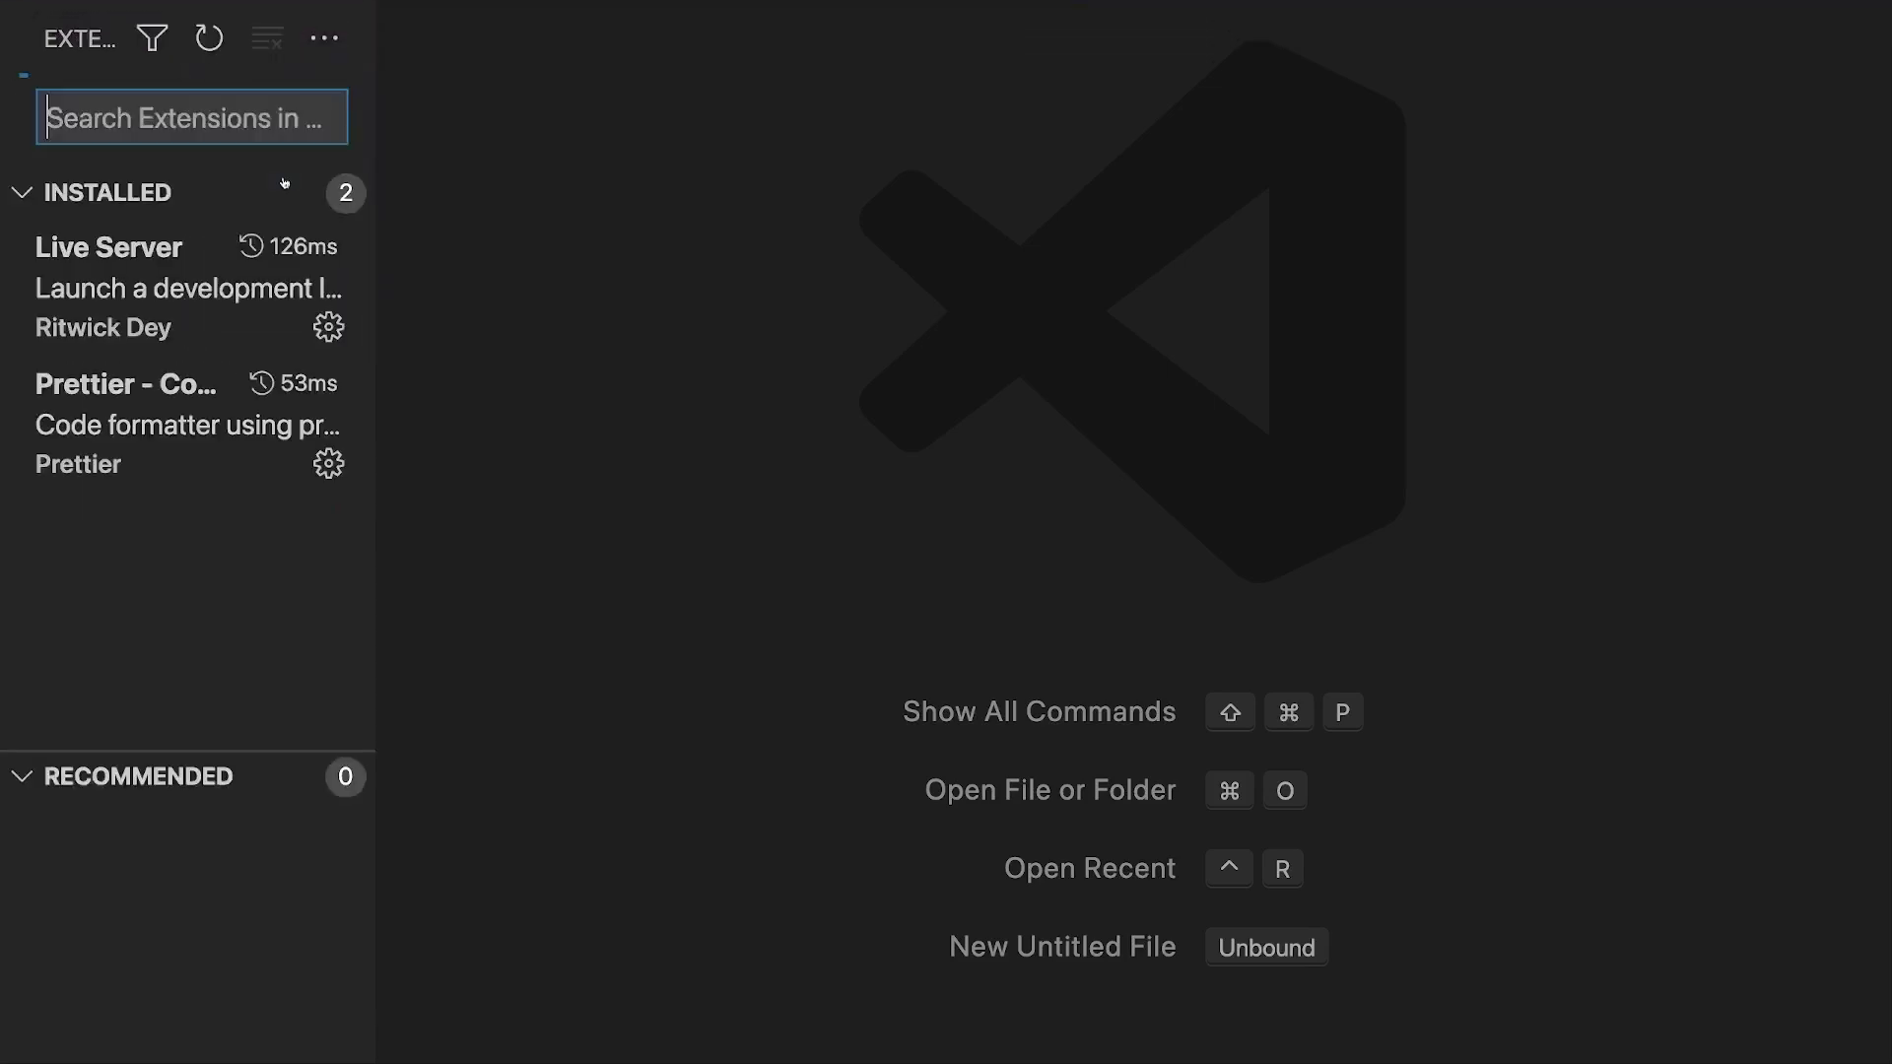
pyautogui.write('sql tools')
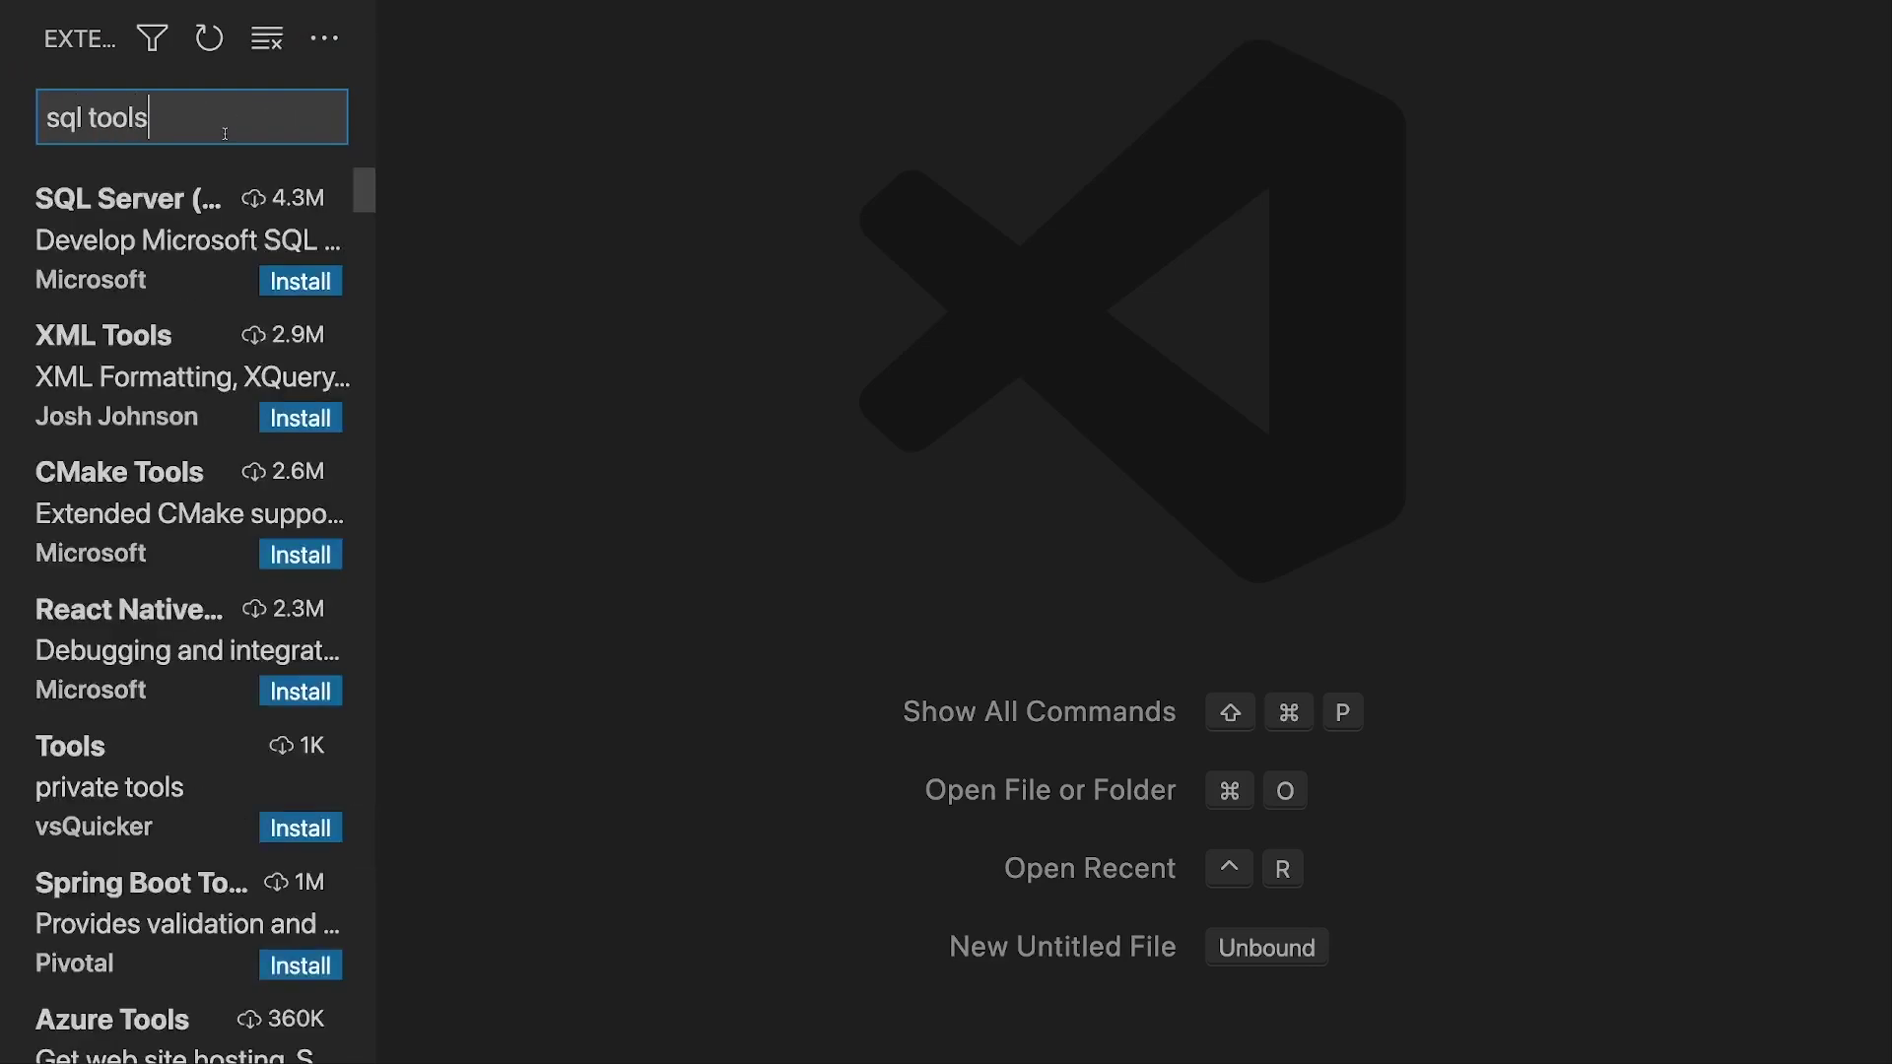
pyautogui.click(87, 118)
pyautogui.press('BackSpace')
# Step: Install the SQLTools extension and close its details tab
pyautogui.click(110, 194)
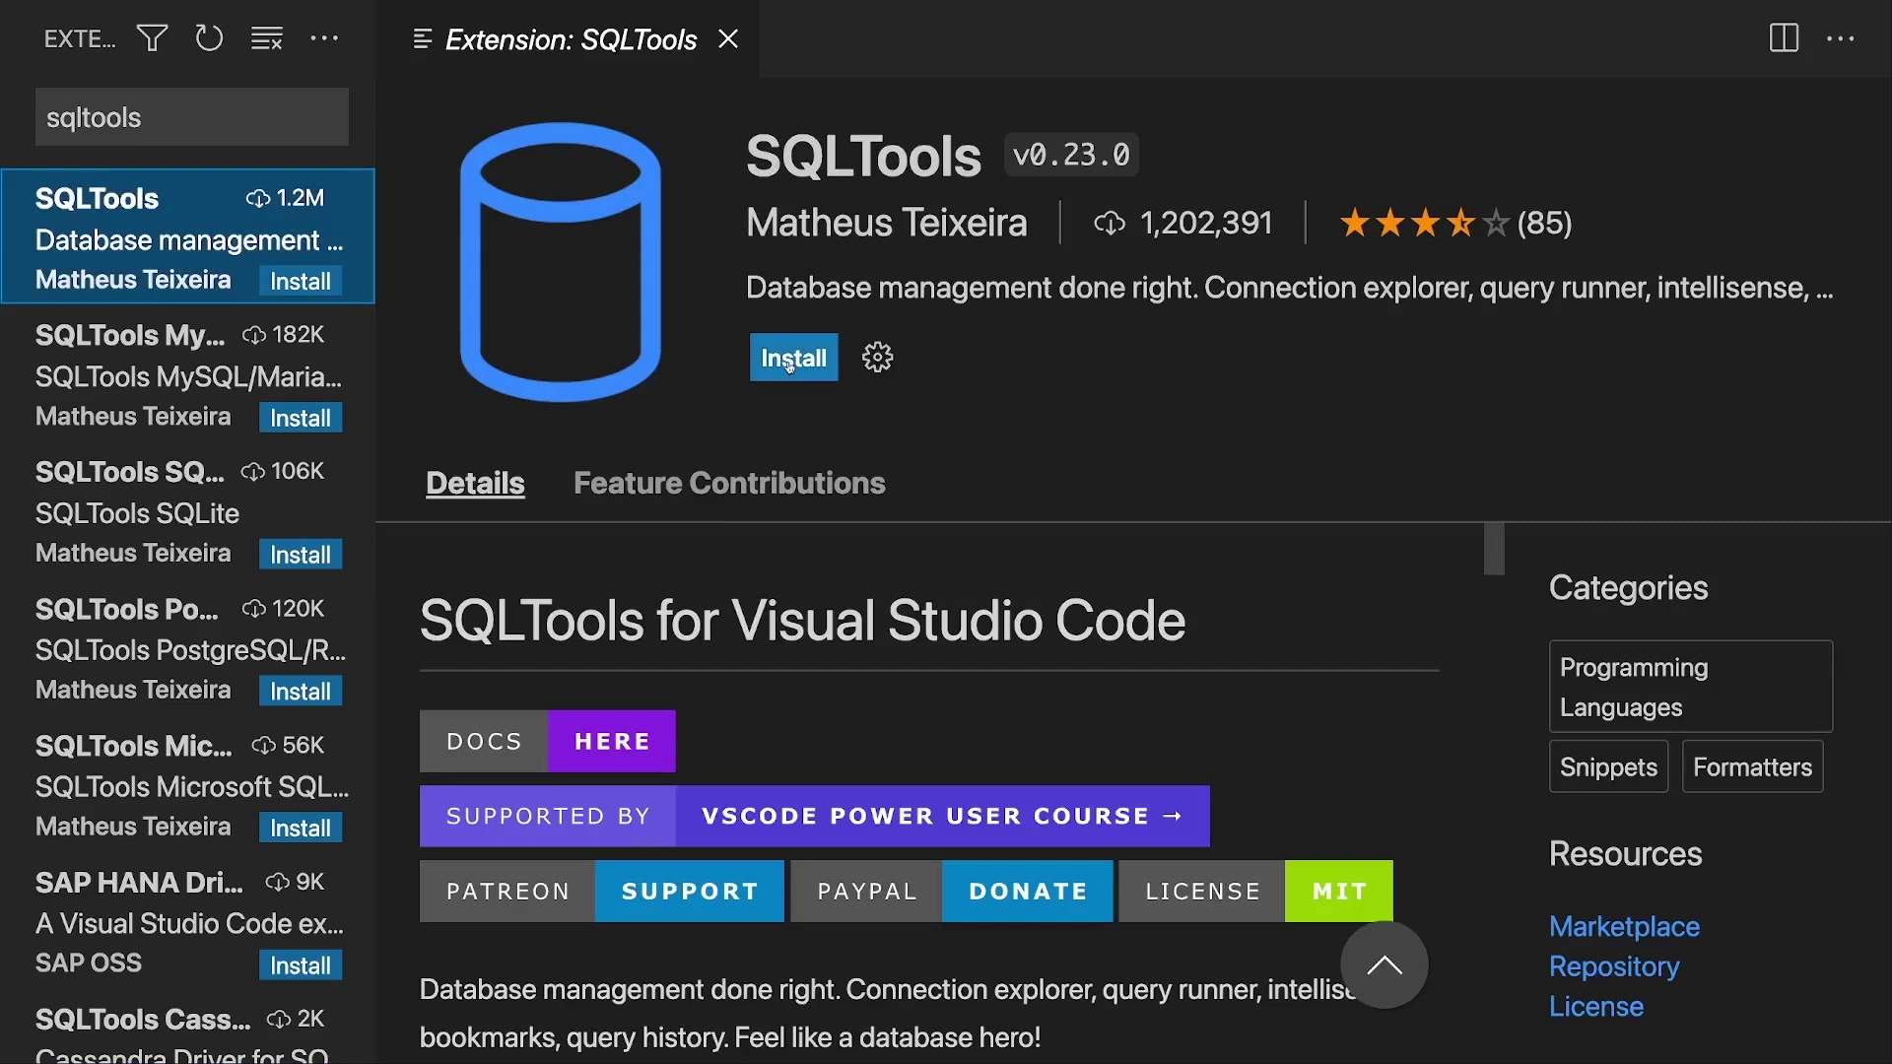
pyautogui.click(791, 366)
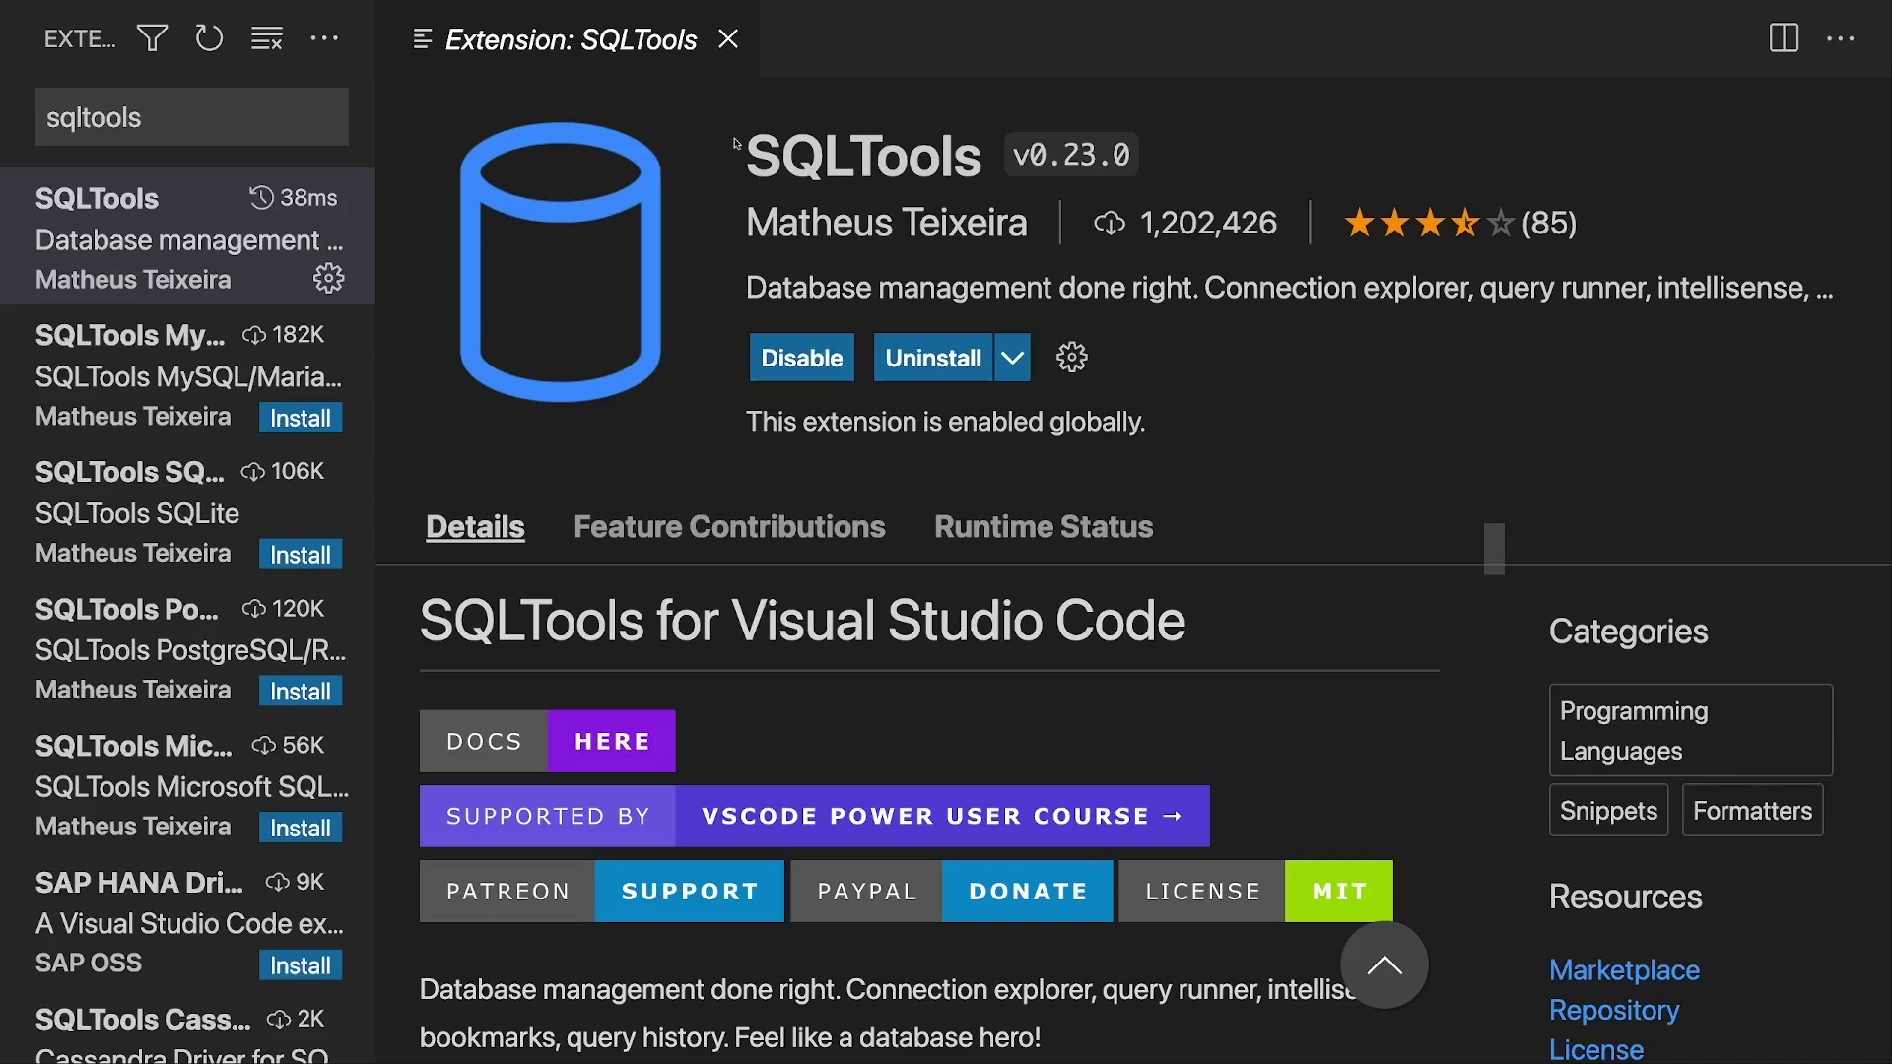
pyautogui.click(729, 42)
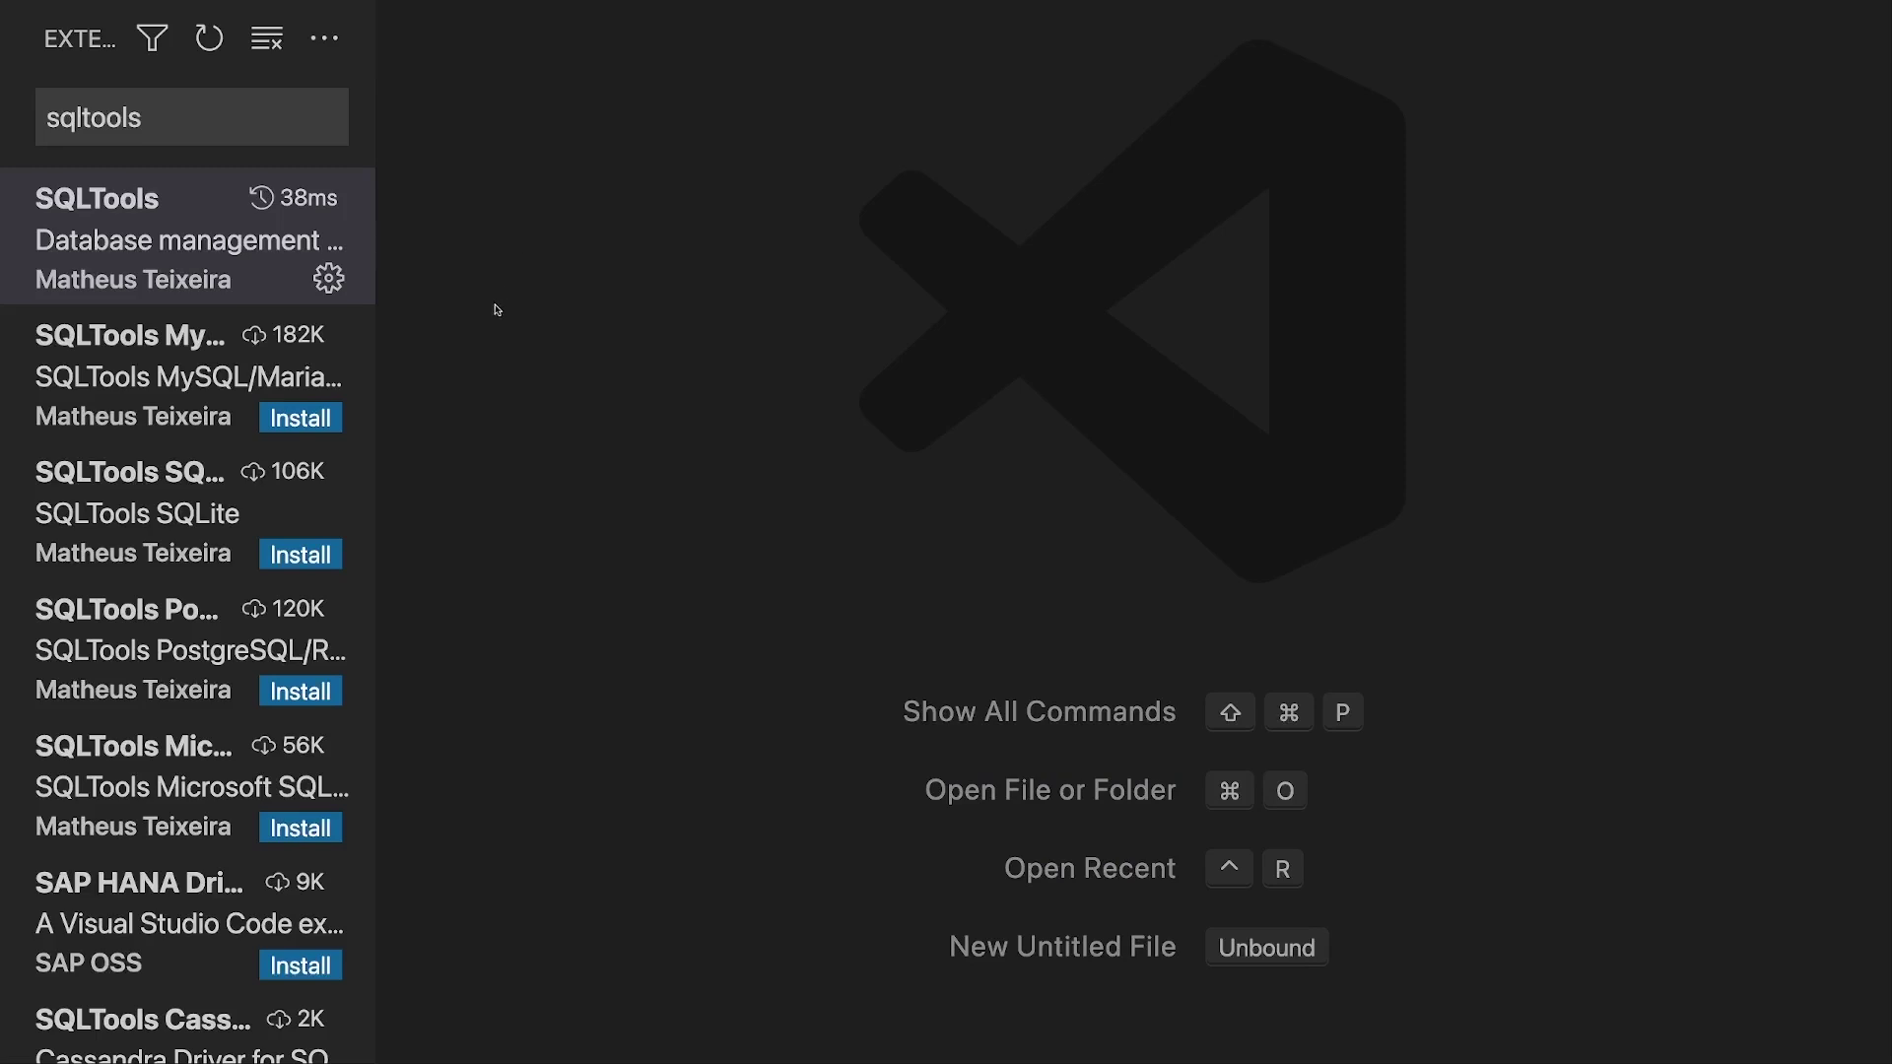
pyautogui.moveTo(363, 6)
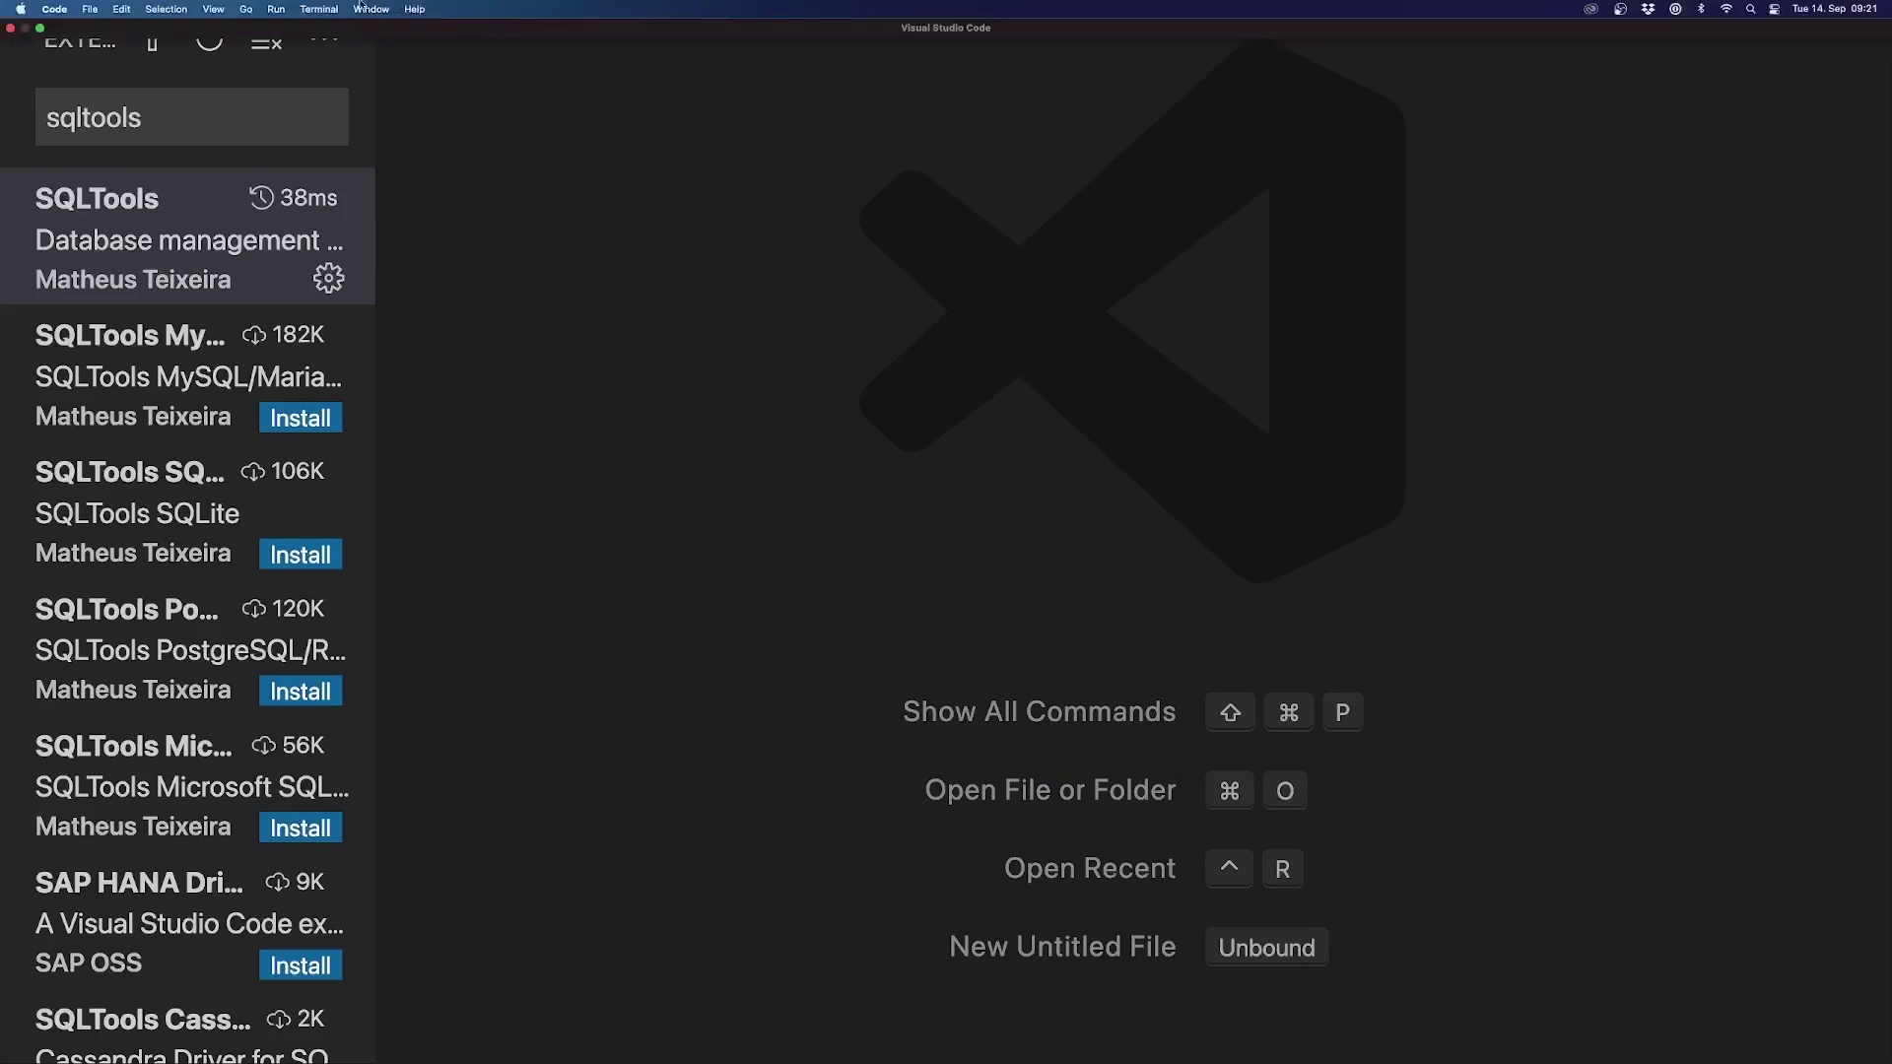
pyautogui.click(213, 9)
# Step: Turn the Activity Bar back on, switch to the SQLTools view and choose Add new connection
pyautogui.moveTo(327, 73)
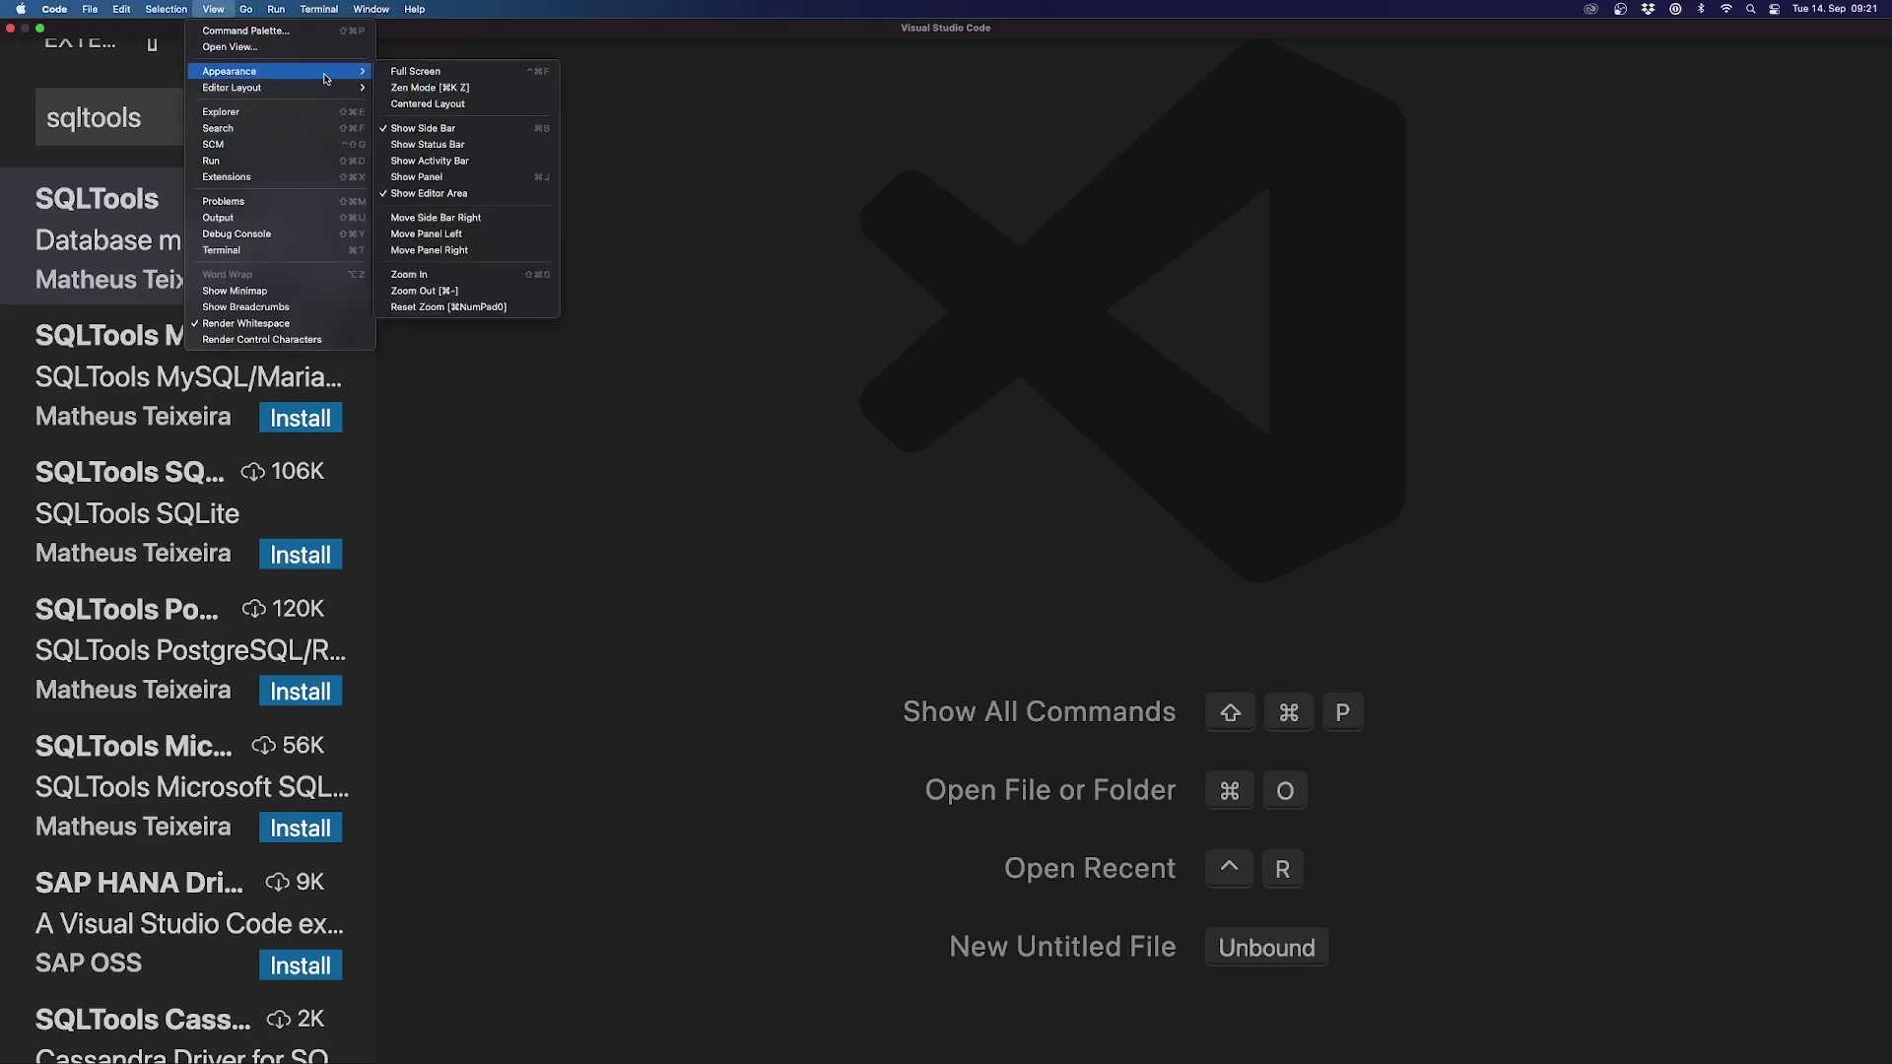
pyautogui.click(447, 162)
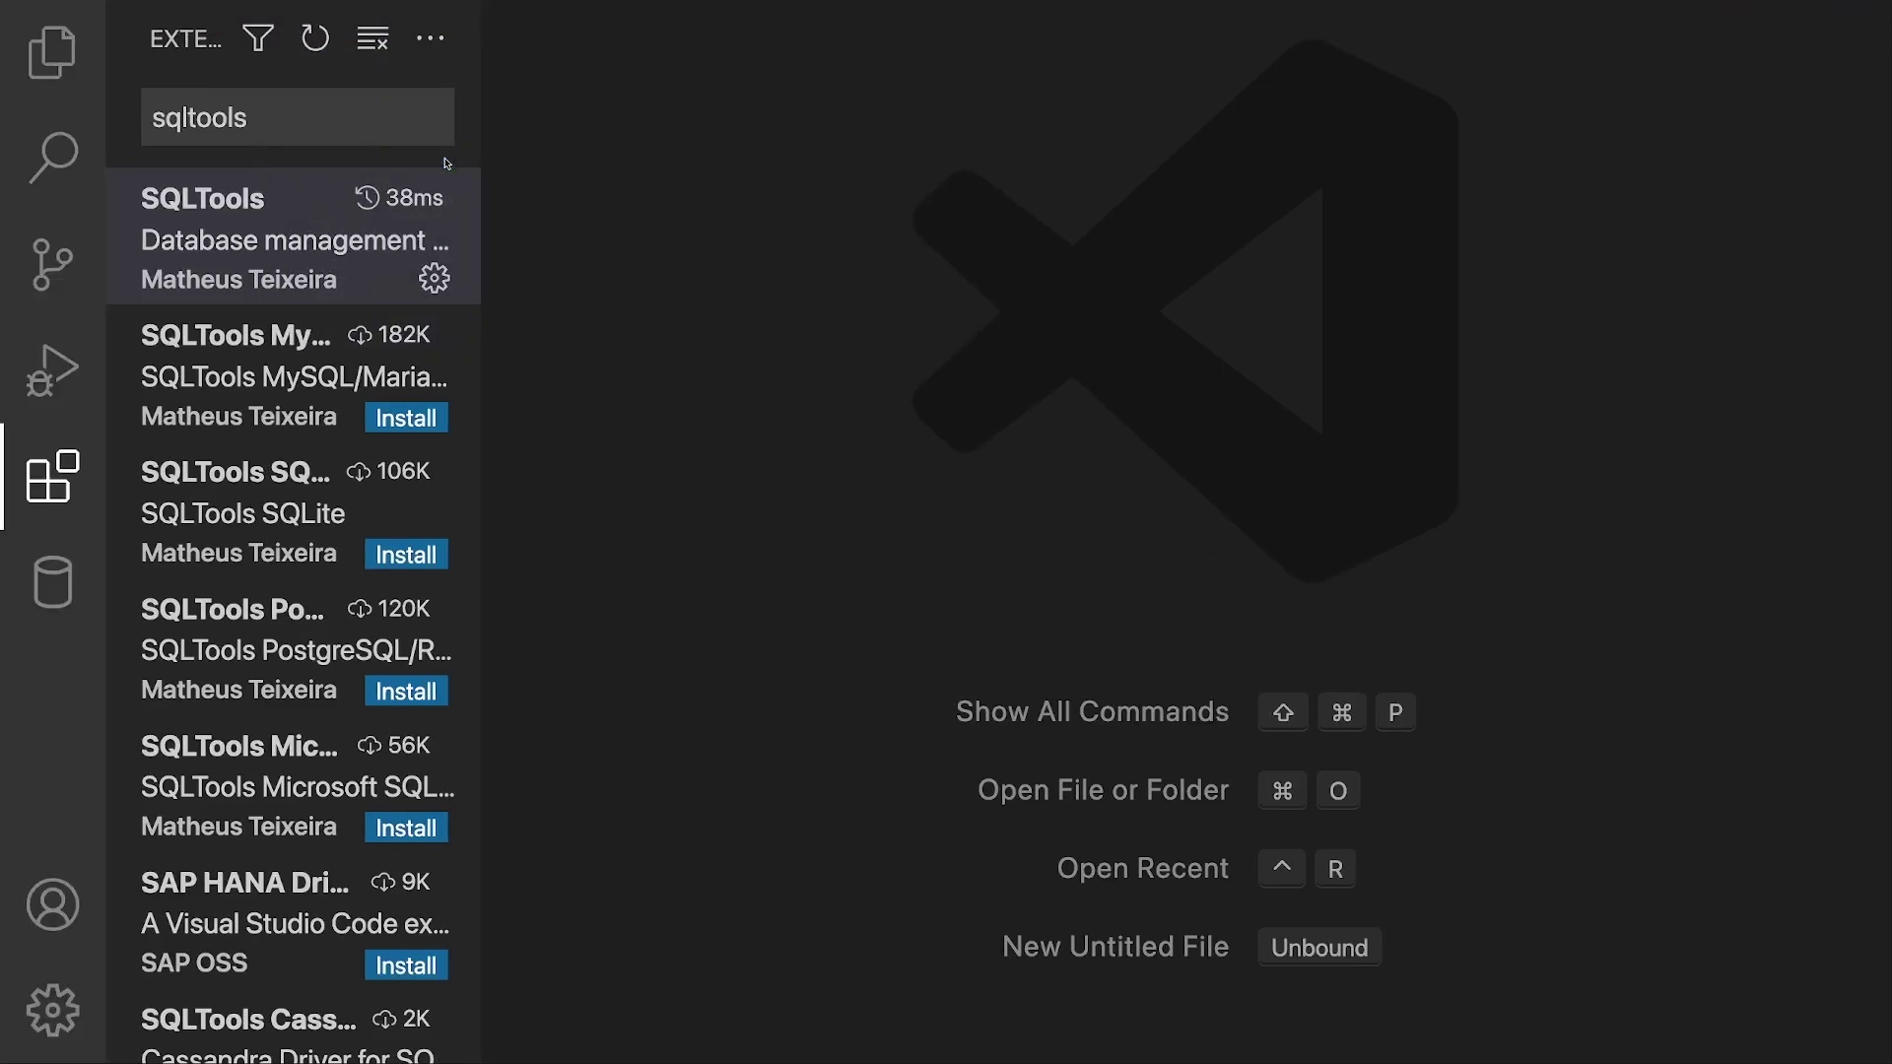
pyautogui.click(37, 588)
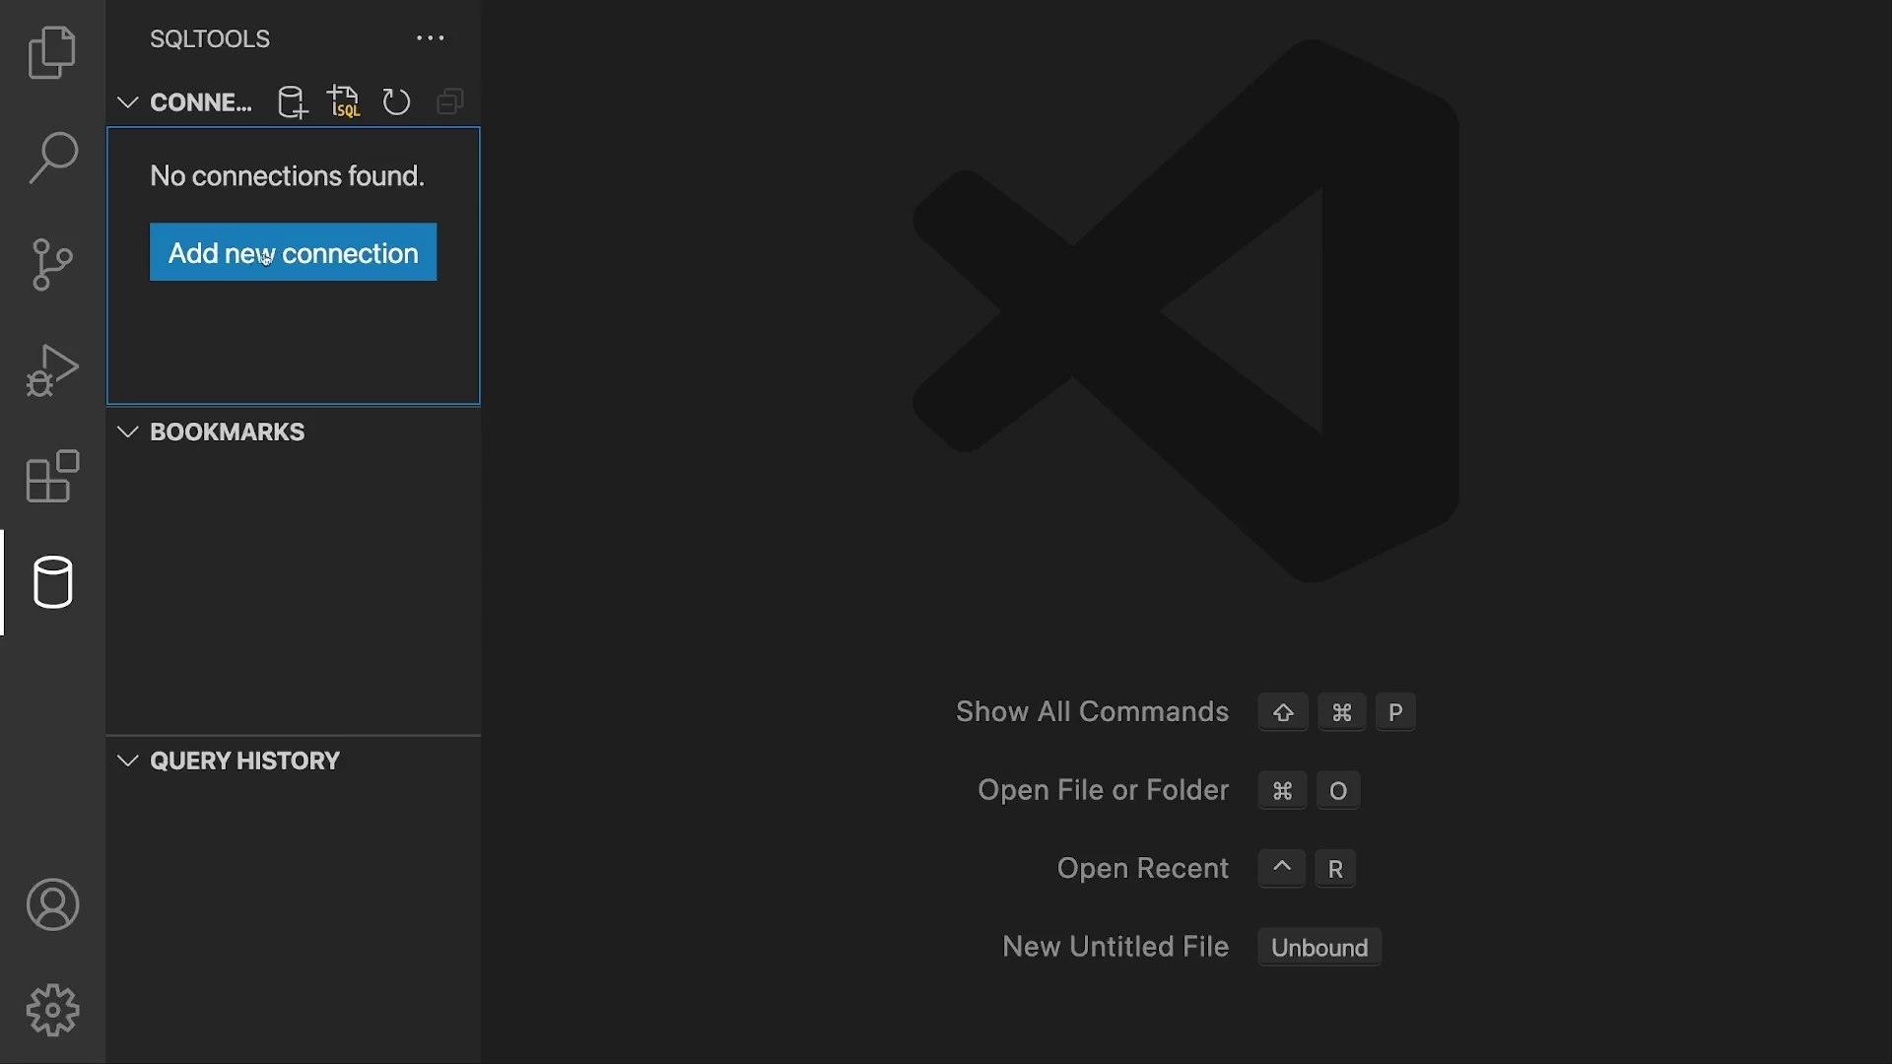
pyautogui.click(286, 256)
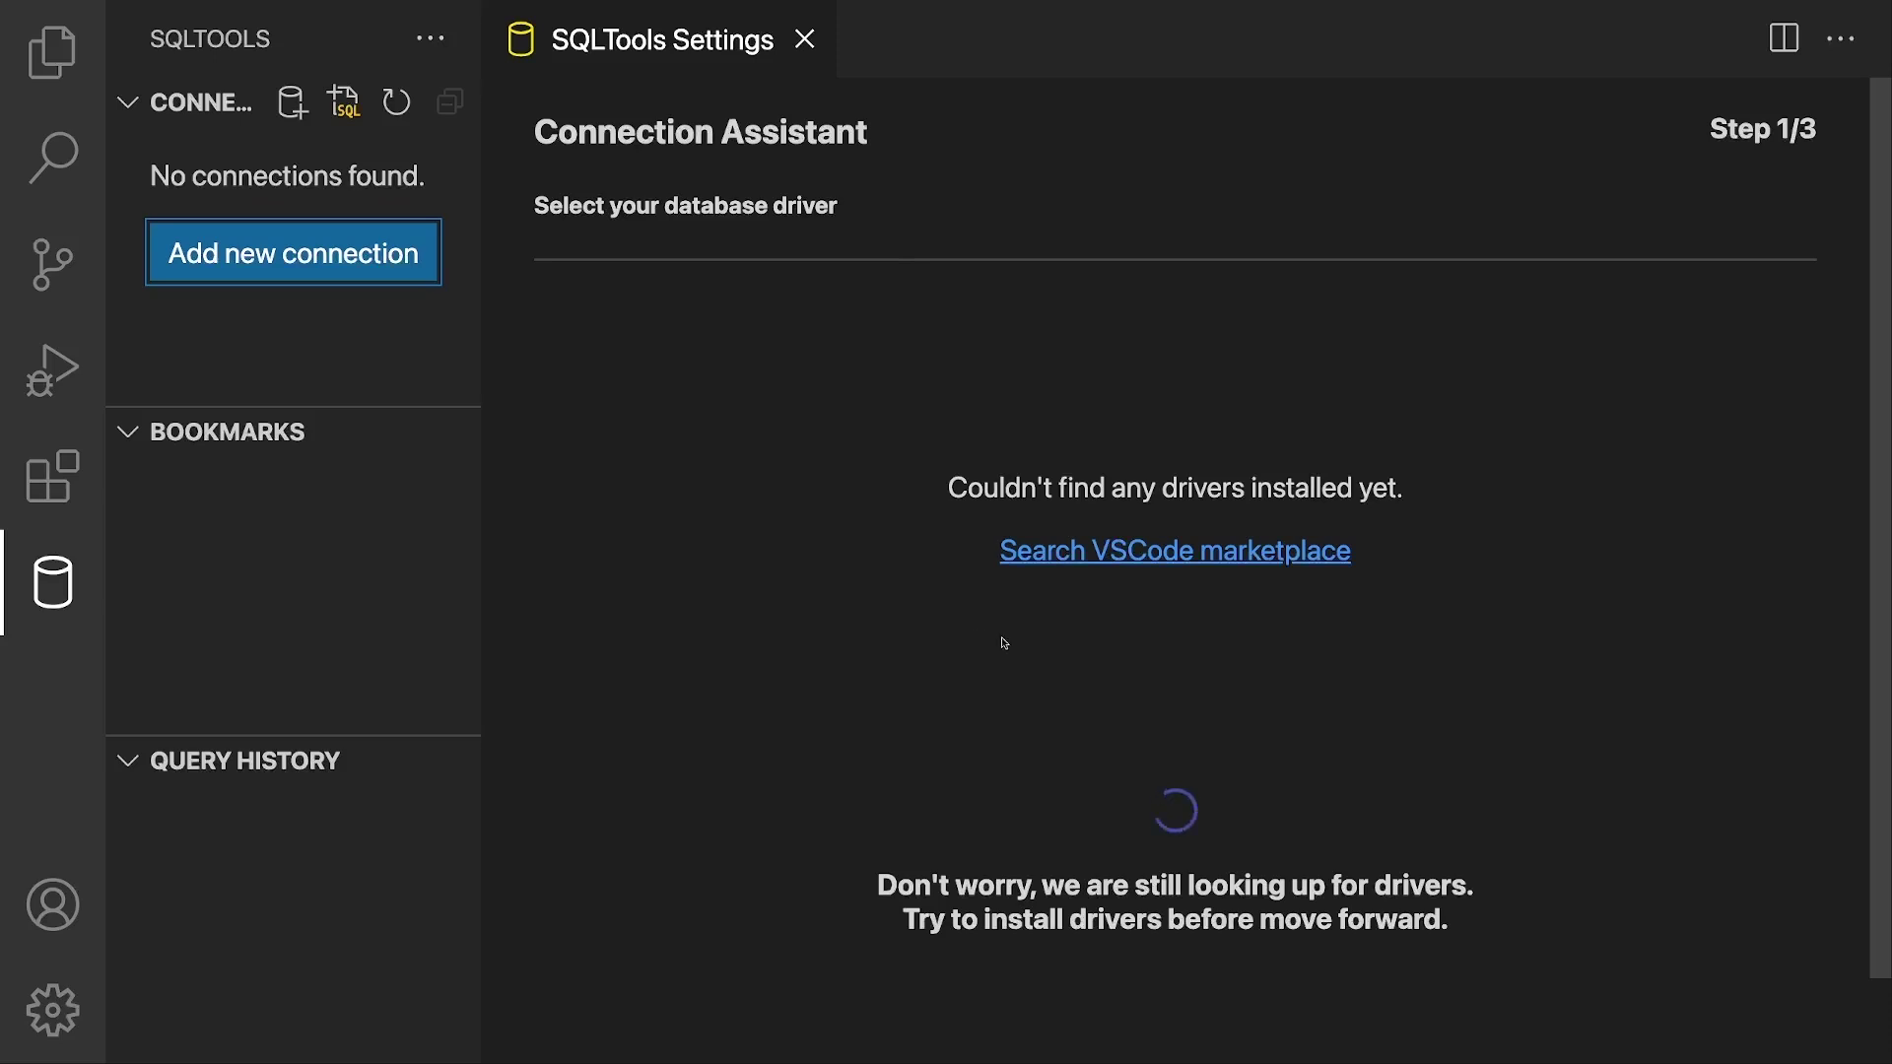
# Step: Install the SQLTools MySQL/MariaDB and PostgreSQL/Redshift driver extensions
pyautogui.click(1081, 556)
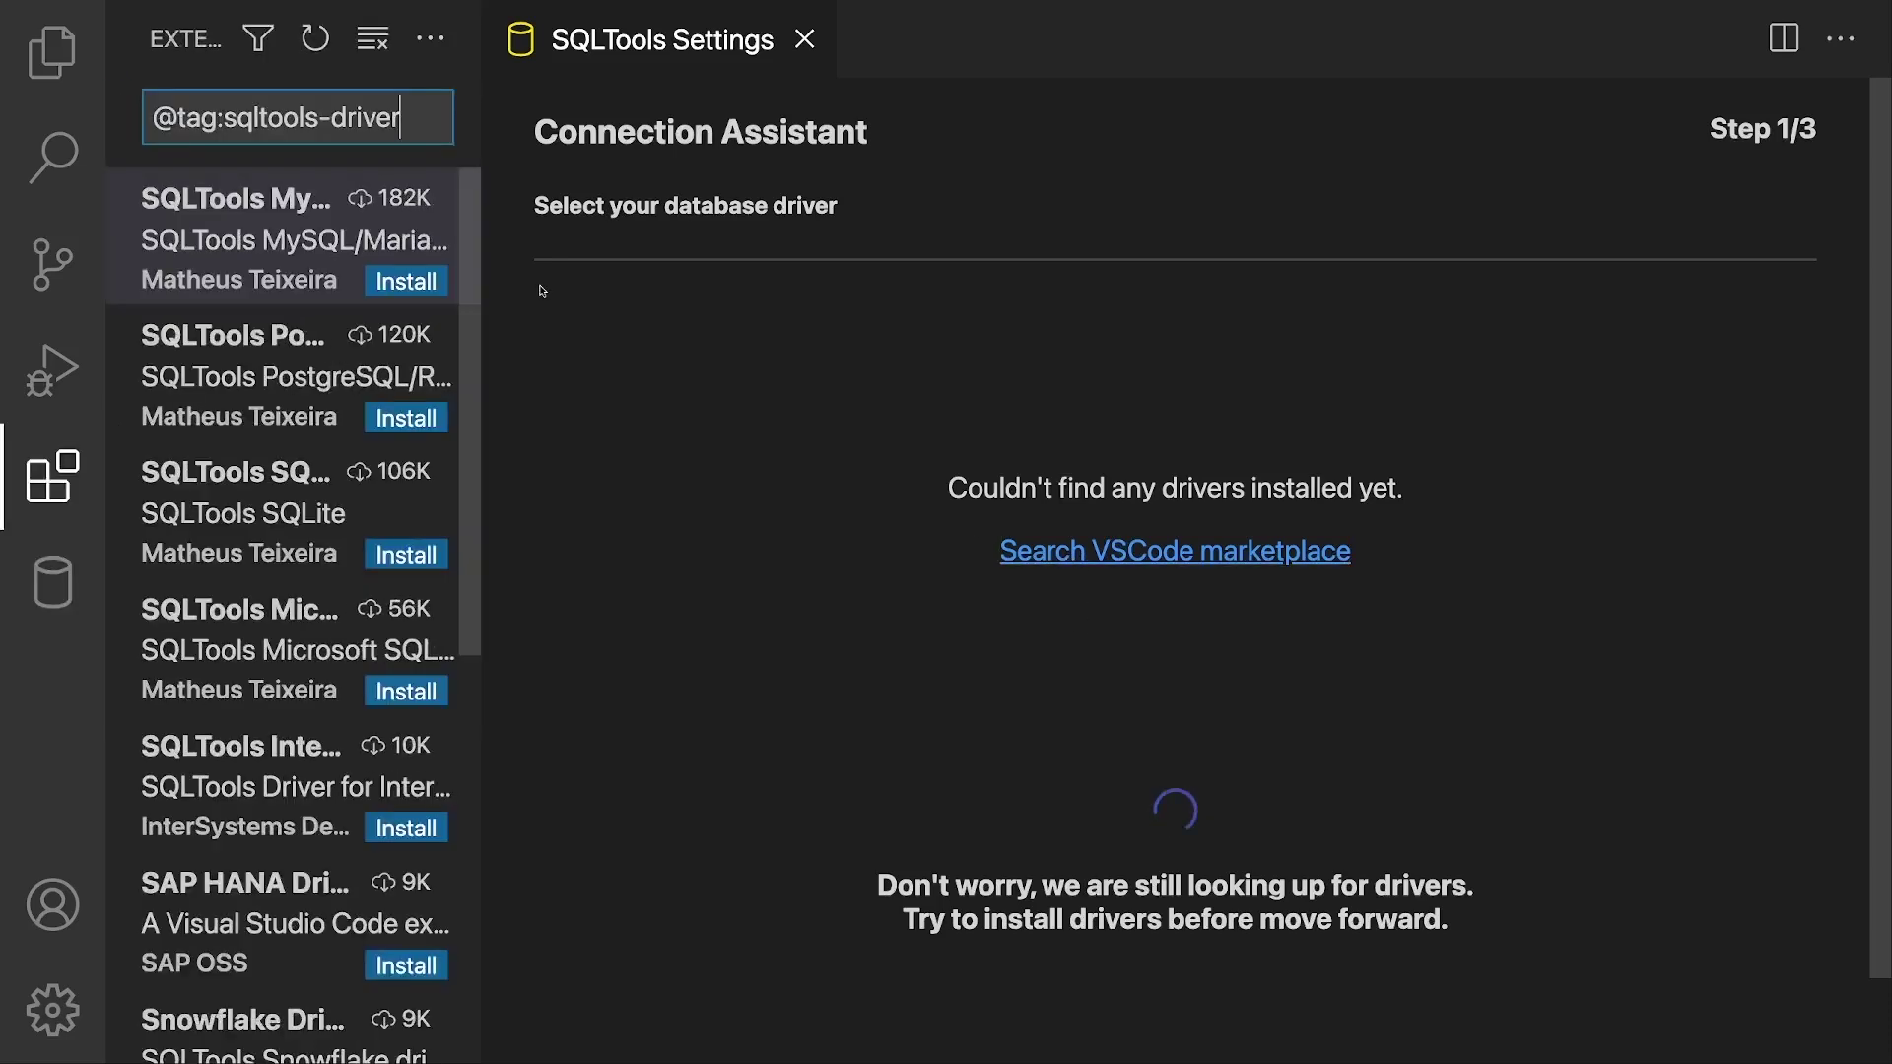
pyautogui.click(266, 215)
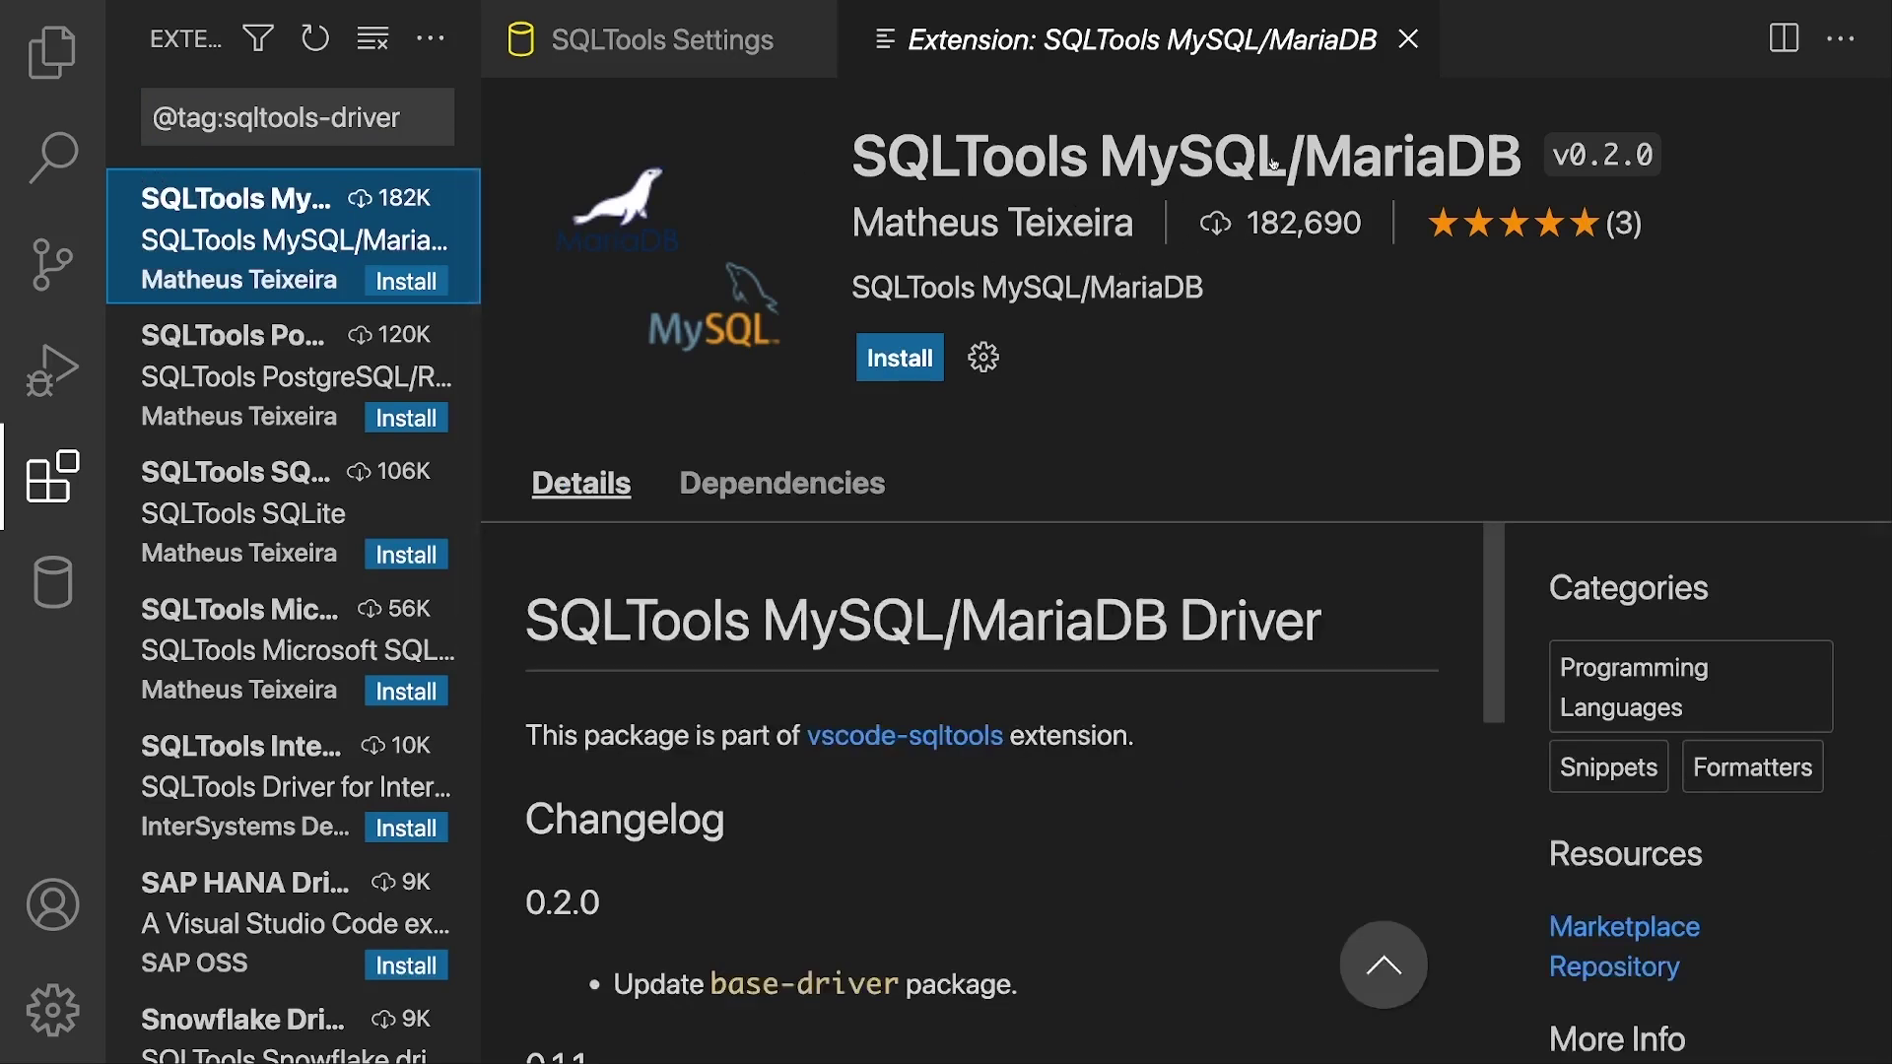
pyautogui.click(905, 373)
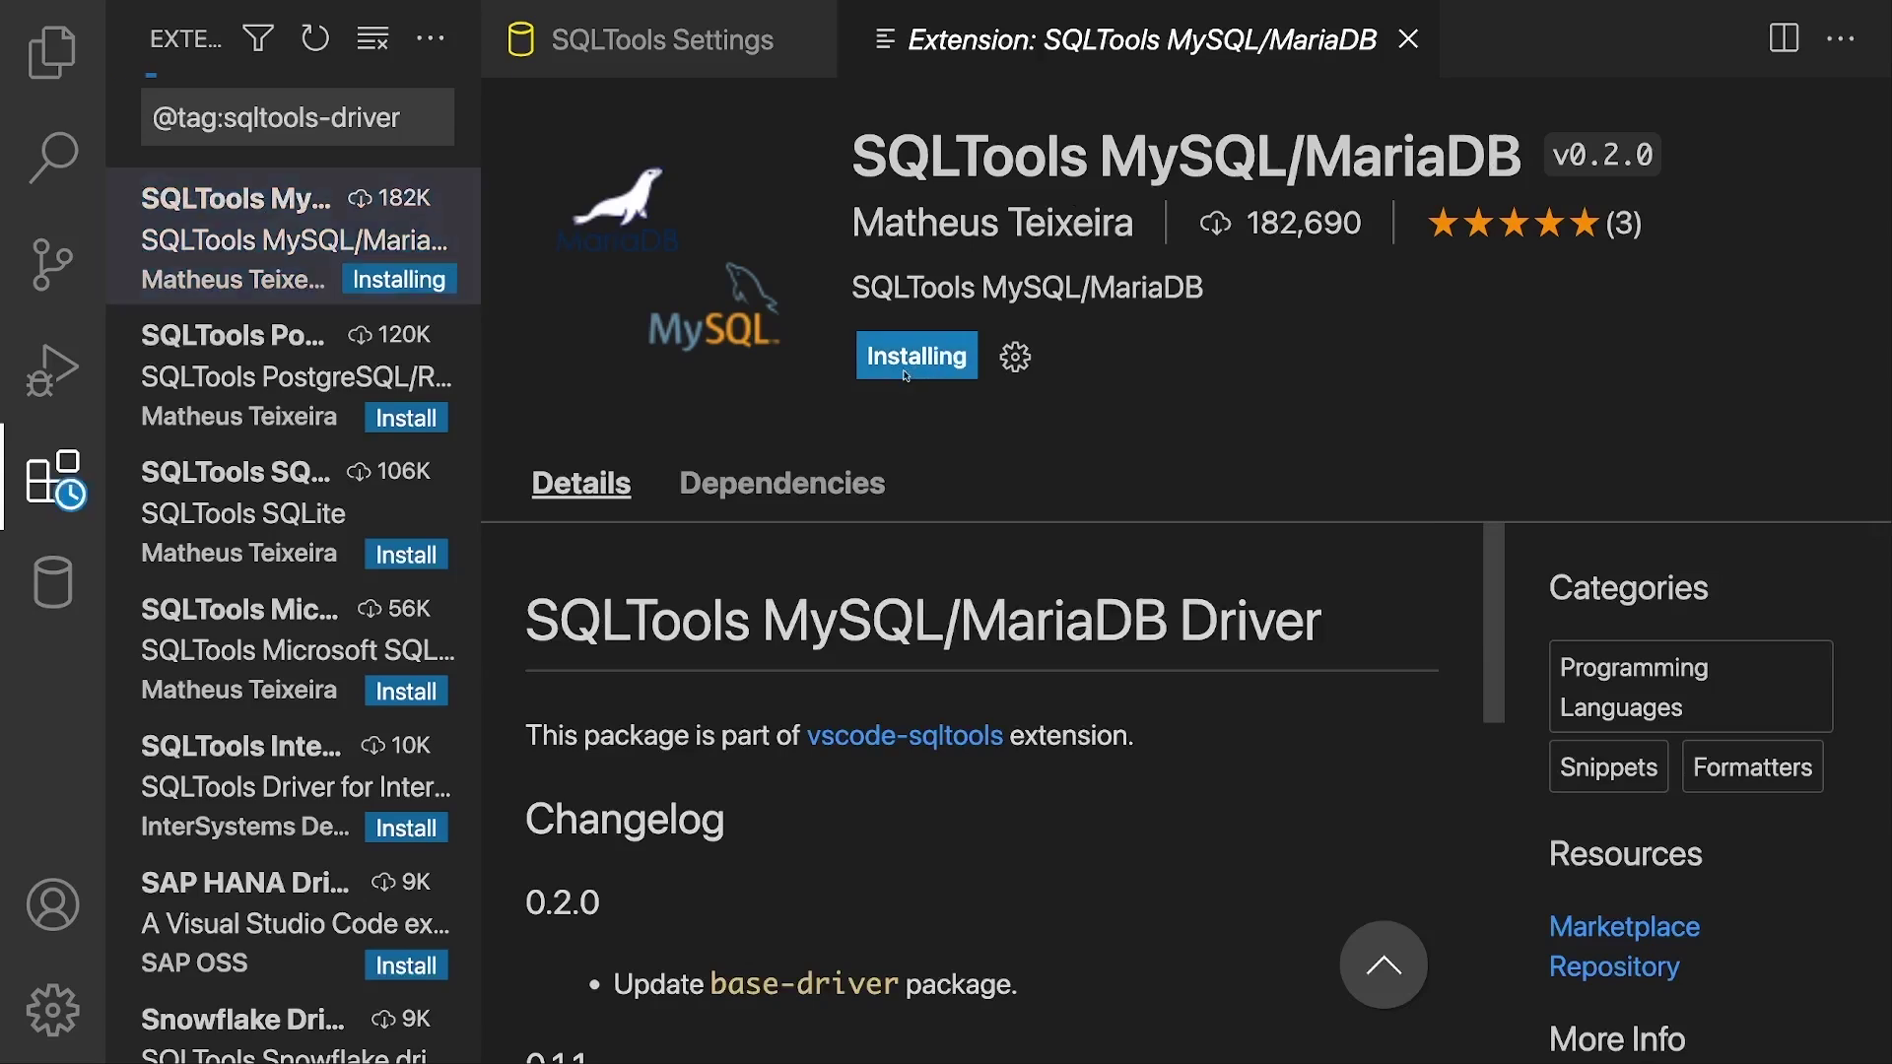
pyautogui.click(253, 367)
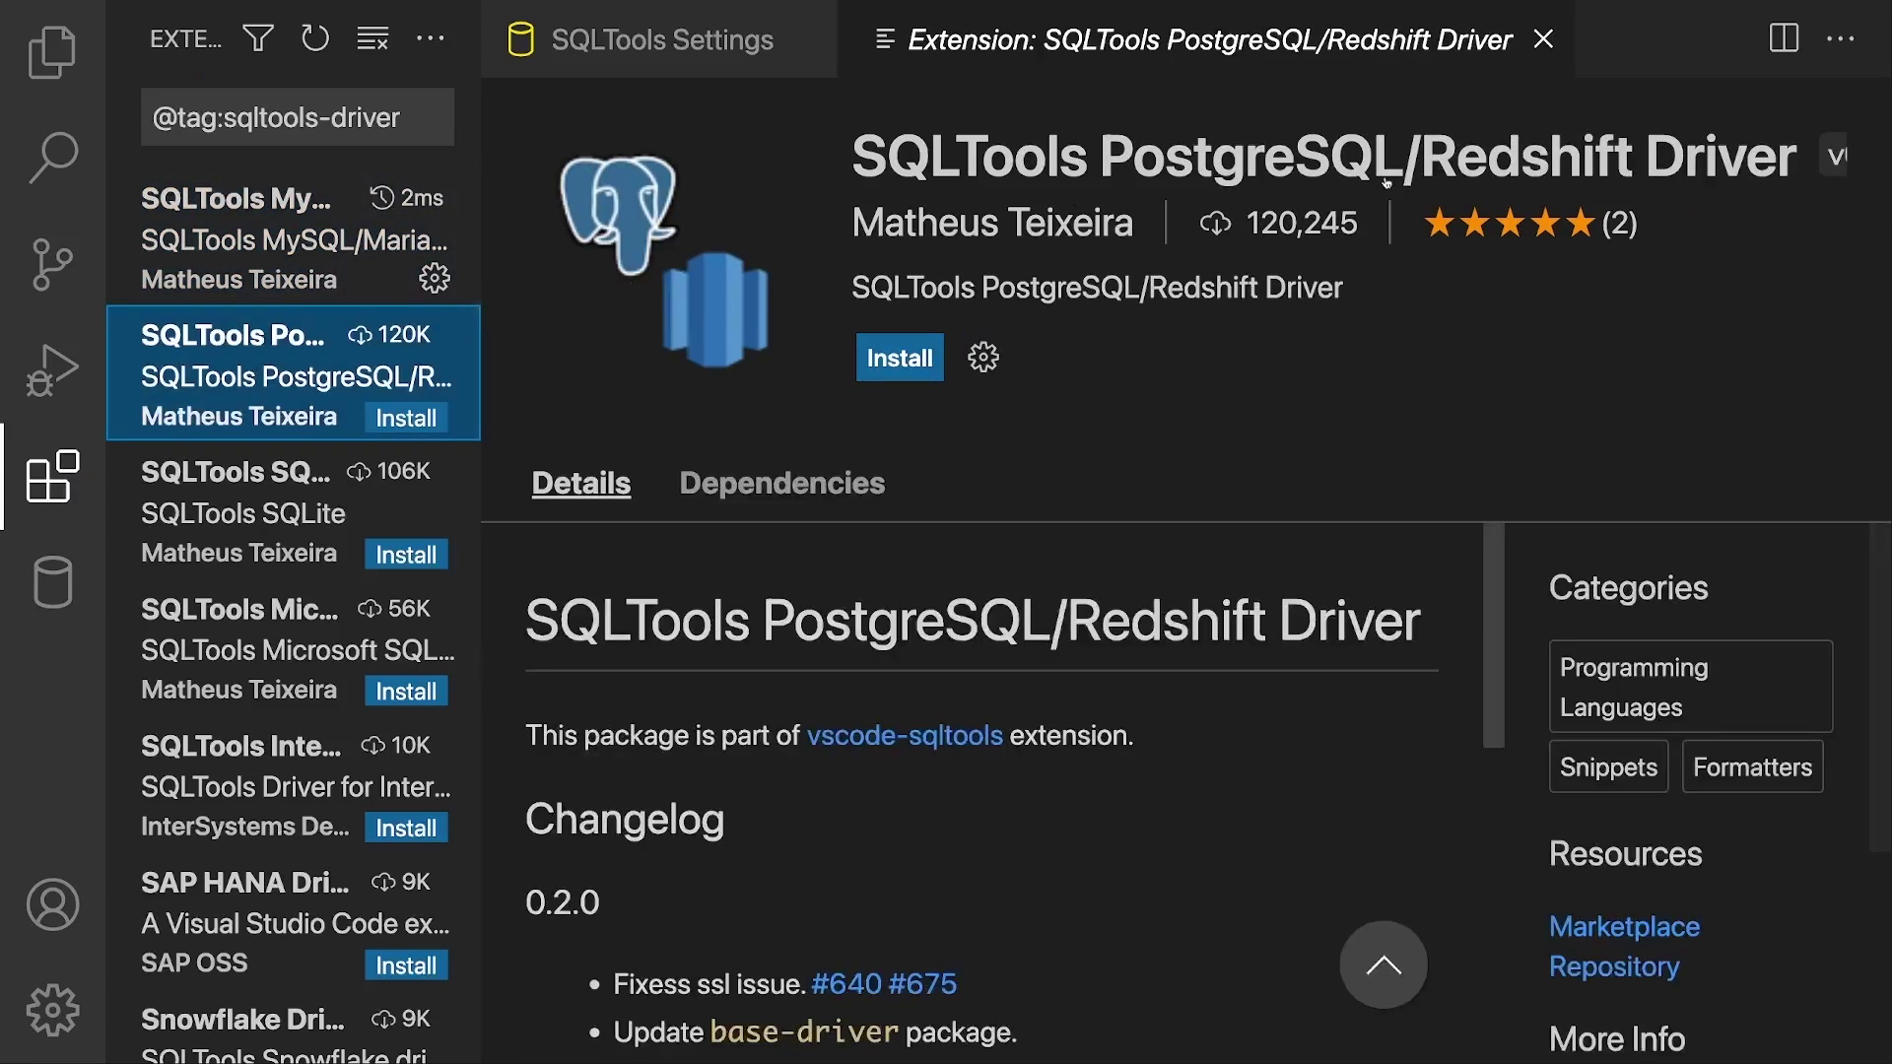
pyautogui.click(929, 358)
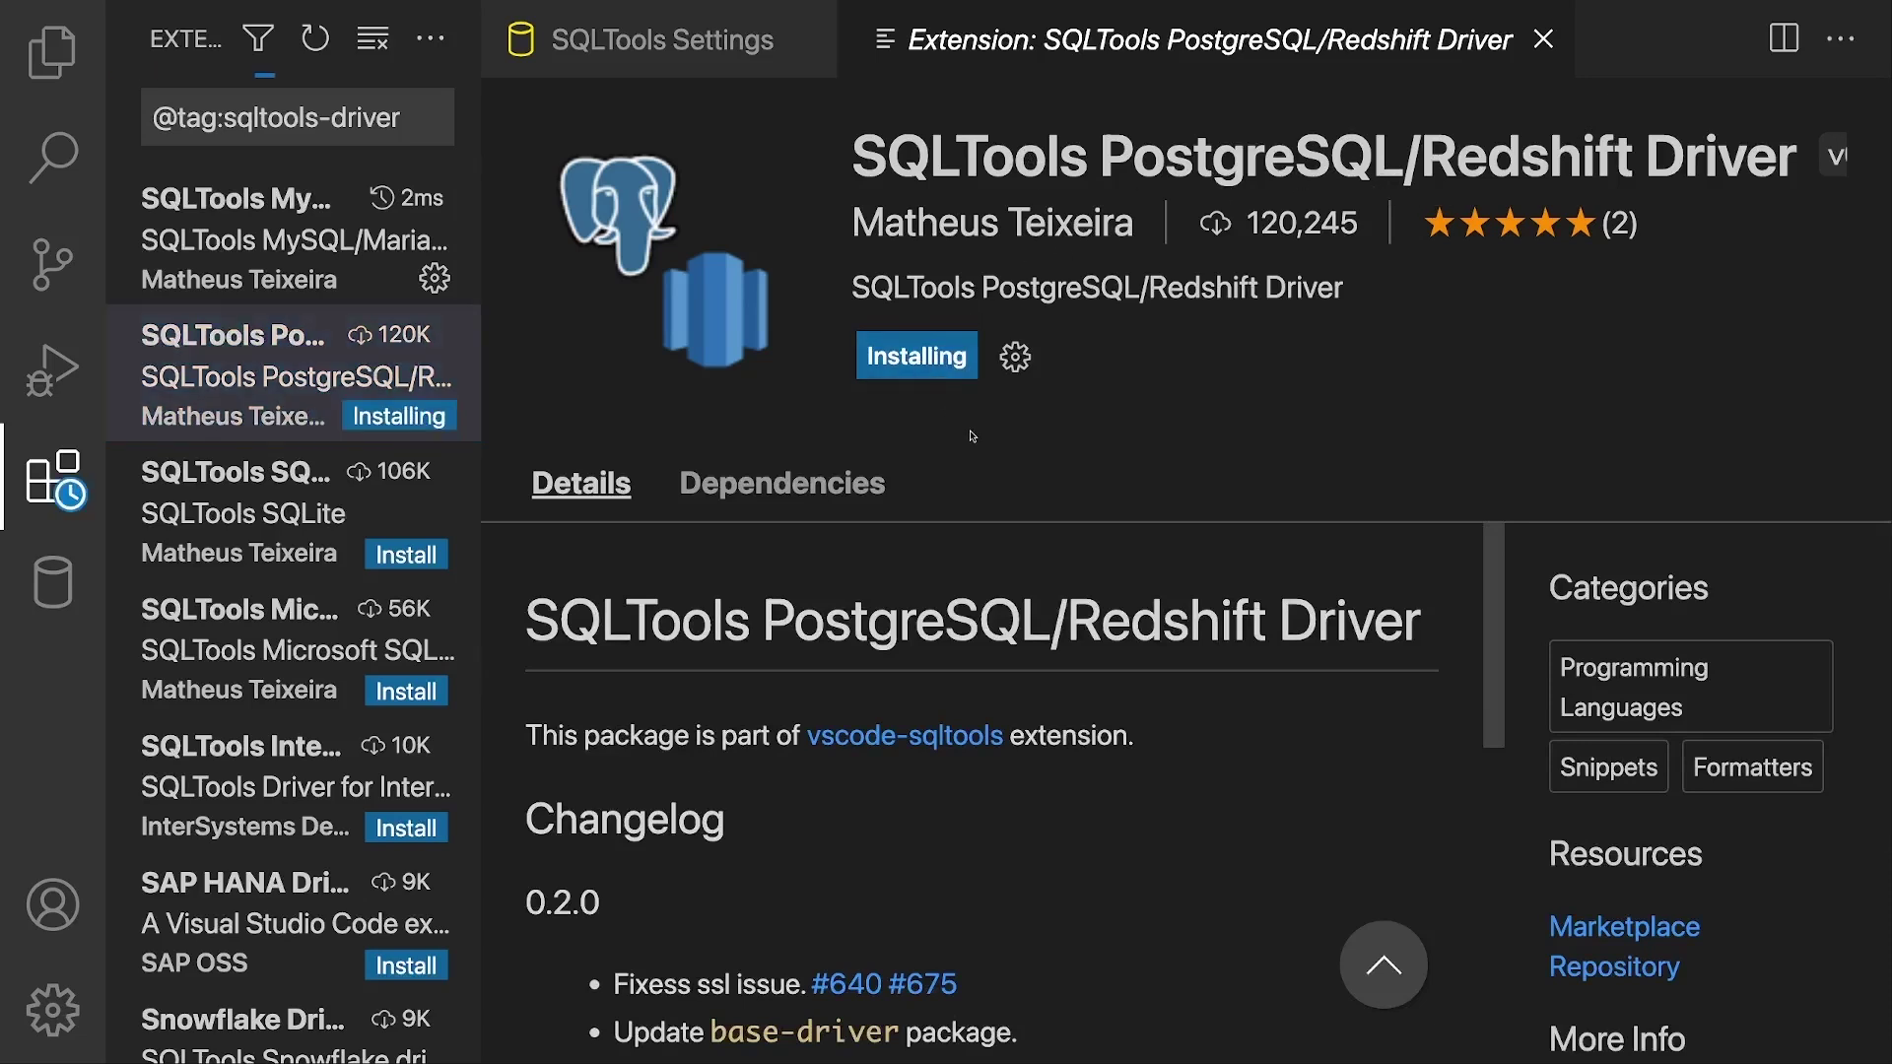
# Step: Close the driver tab and start a new connection from the SQLTools panel
pyautogui.click(1543, 41)
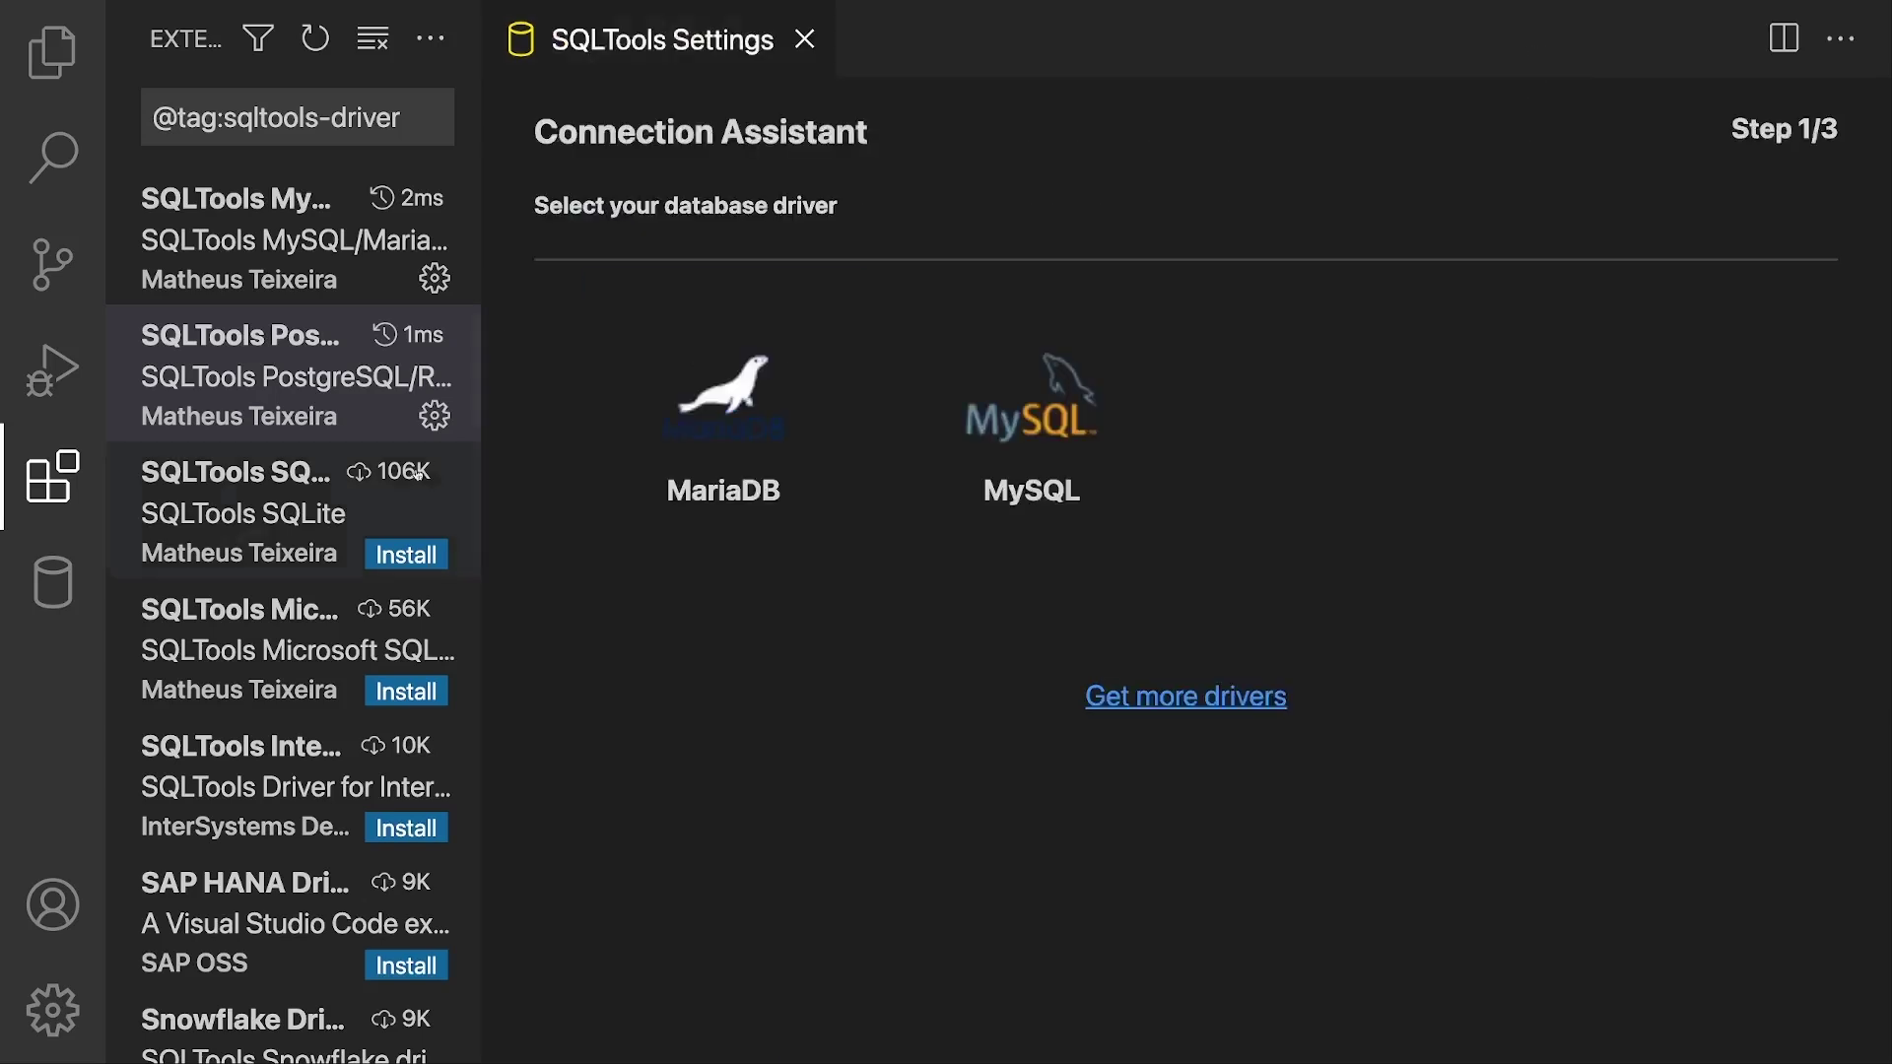
pyautogui.click(43, 598)
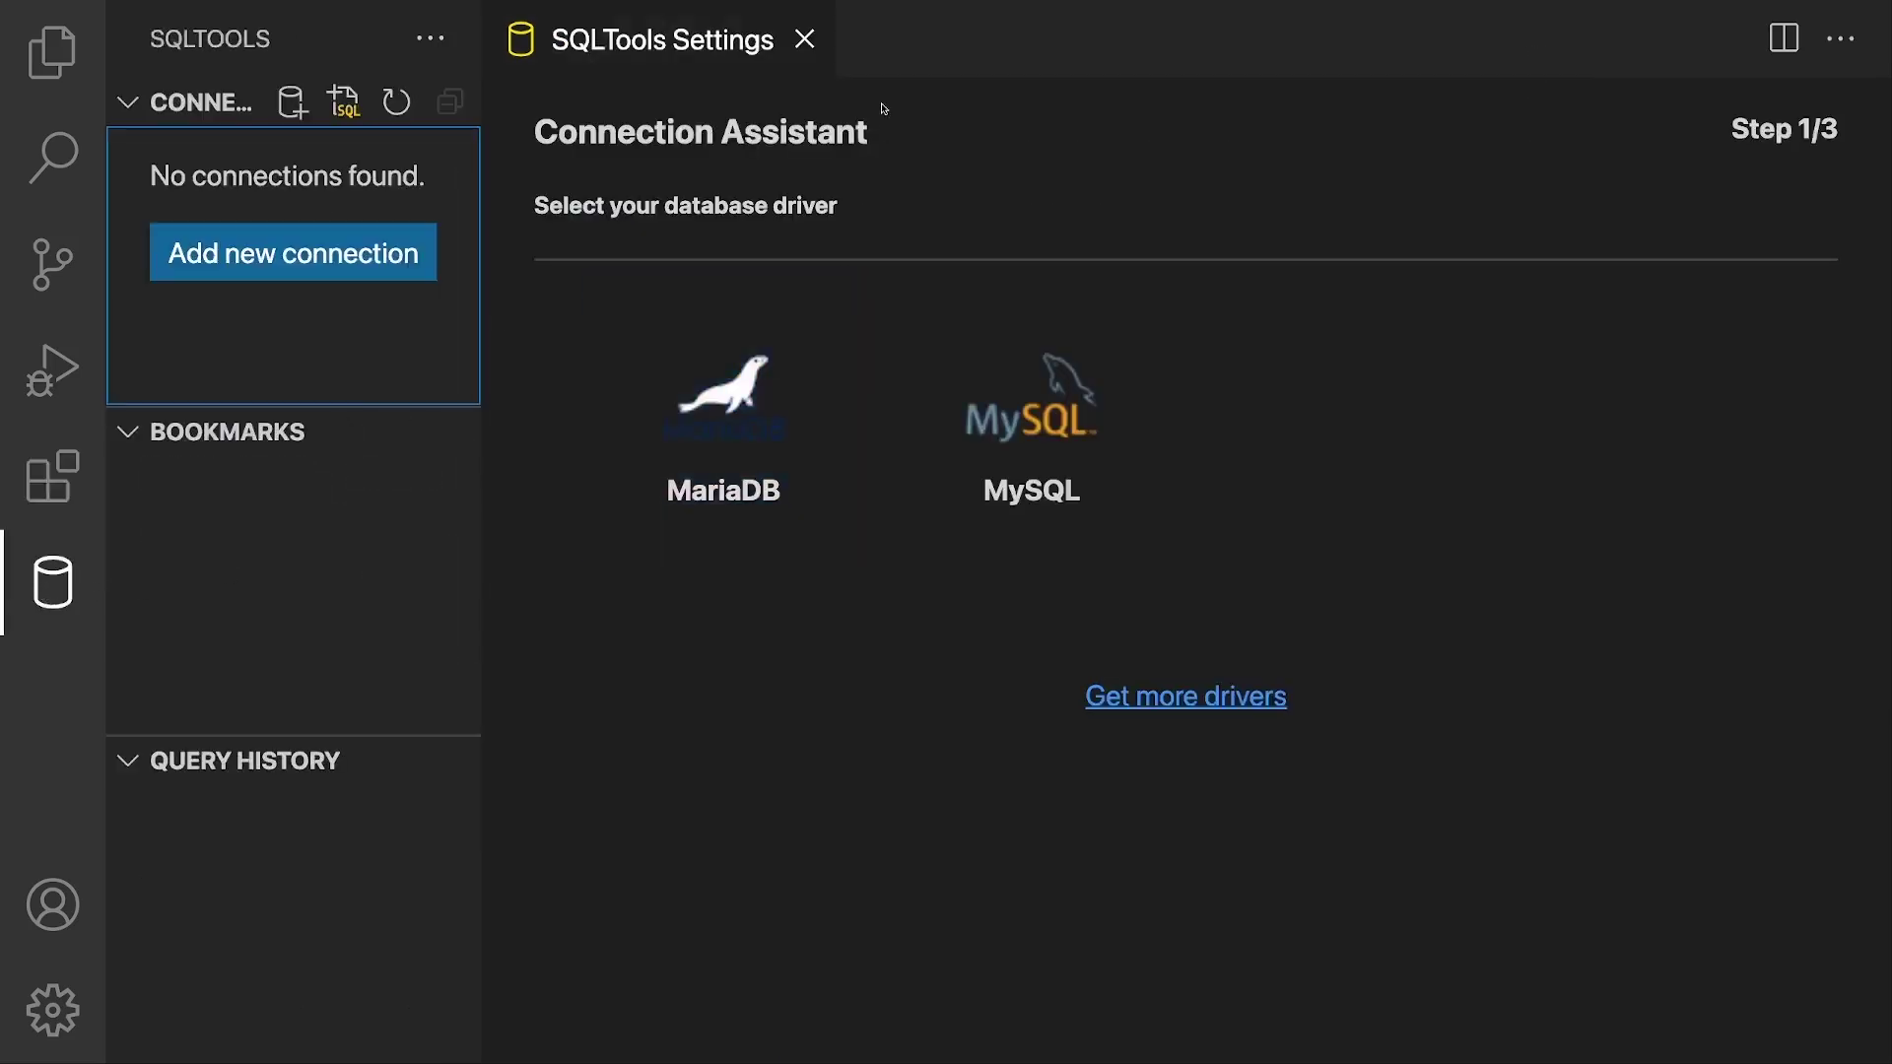
pyautogui.click(286, 268)
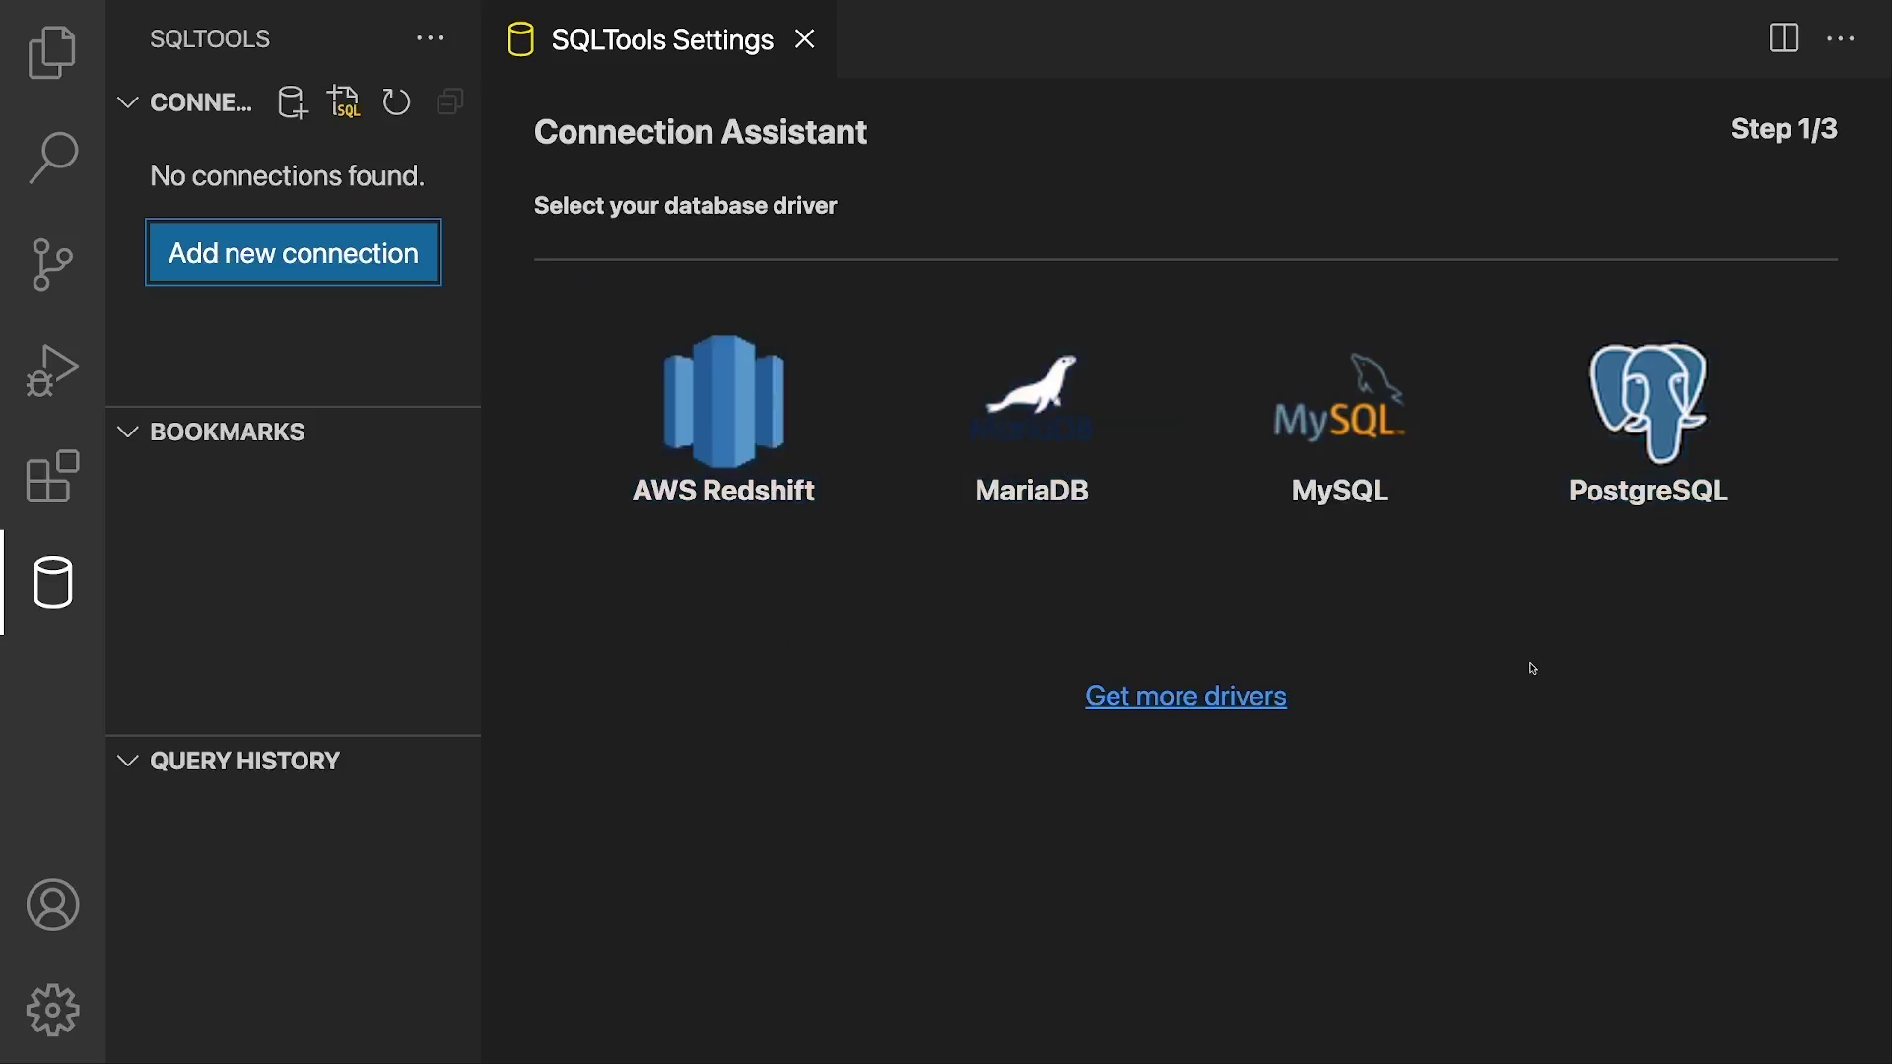
# Step: Choose the MySQL driver, name the connection mysql1, and keep localhost on port 3306
pyautogui.click(1382, 427)
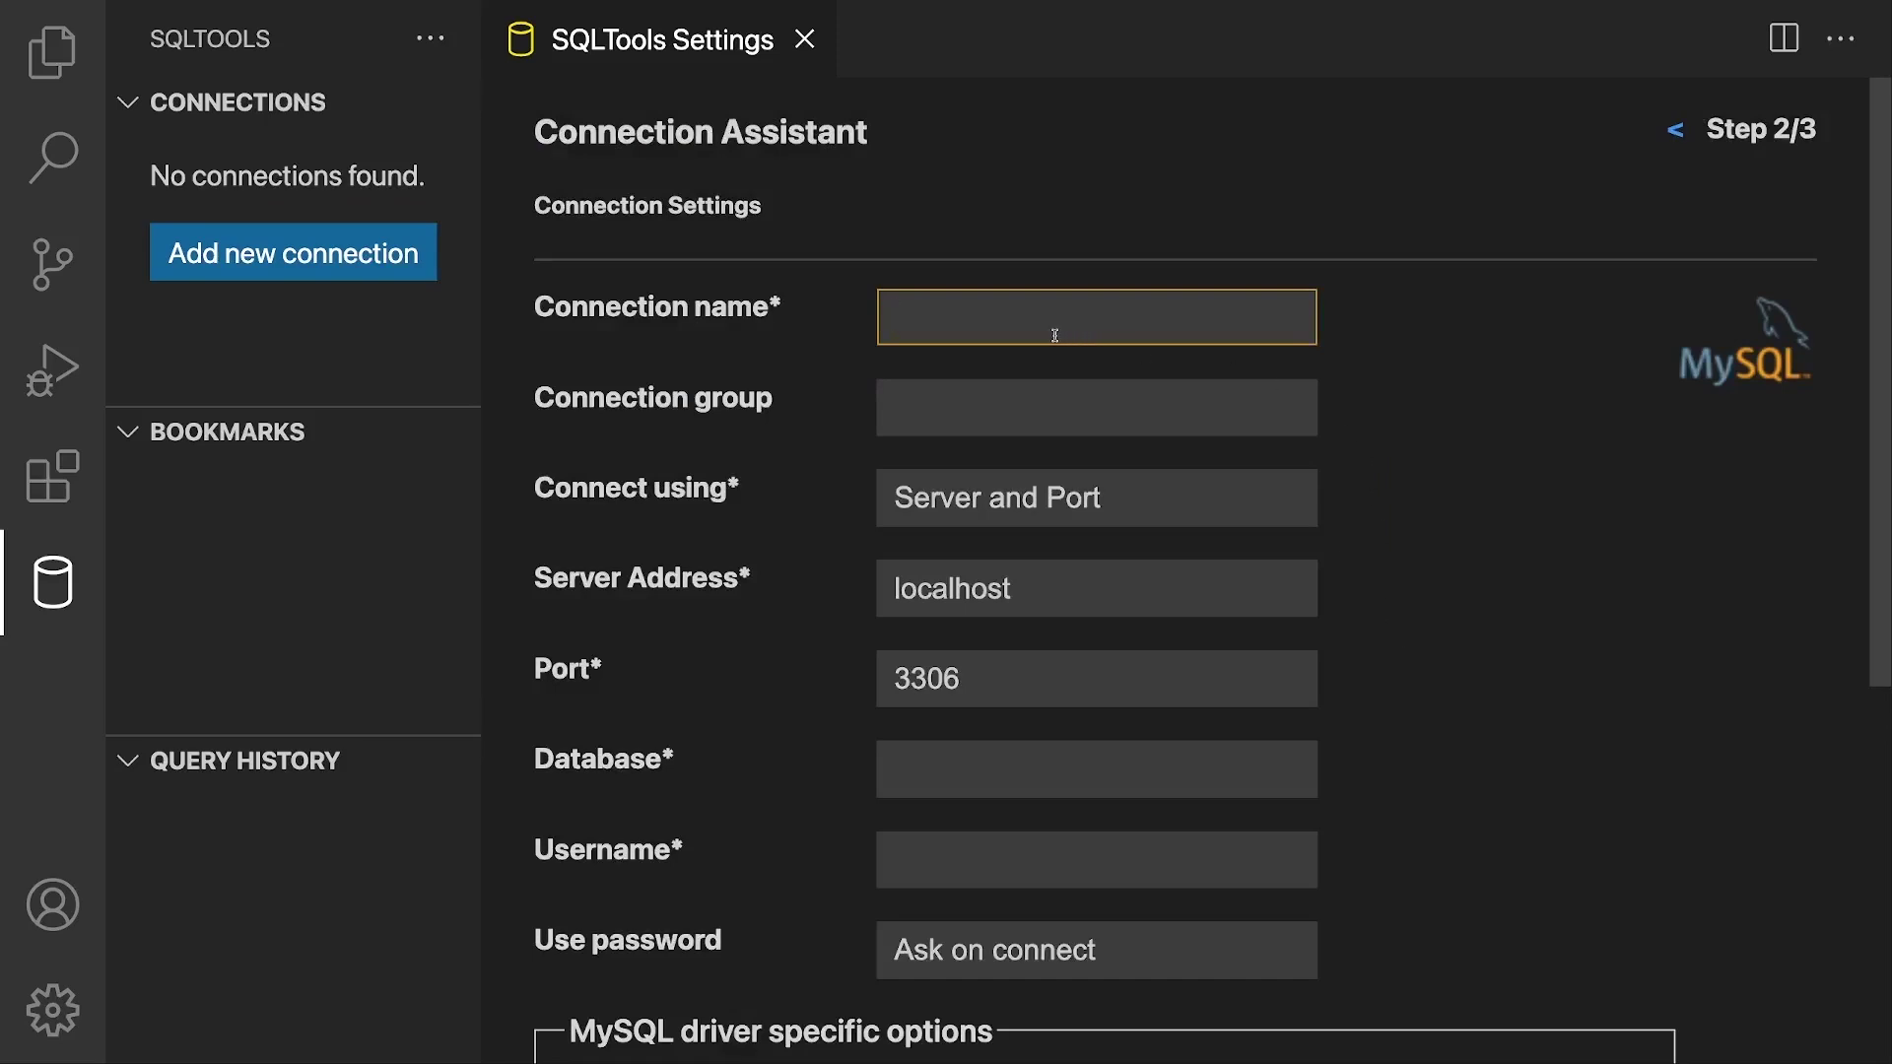
pyautogui.write('mysql1')
pyautogui.scroll(-1, 1032, 375)
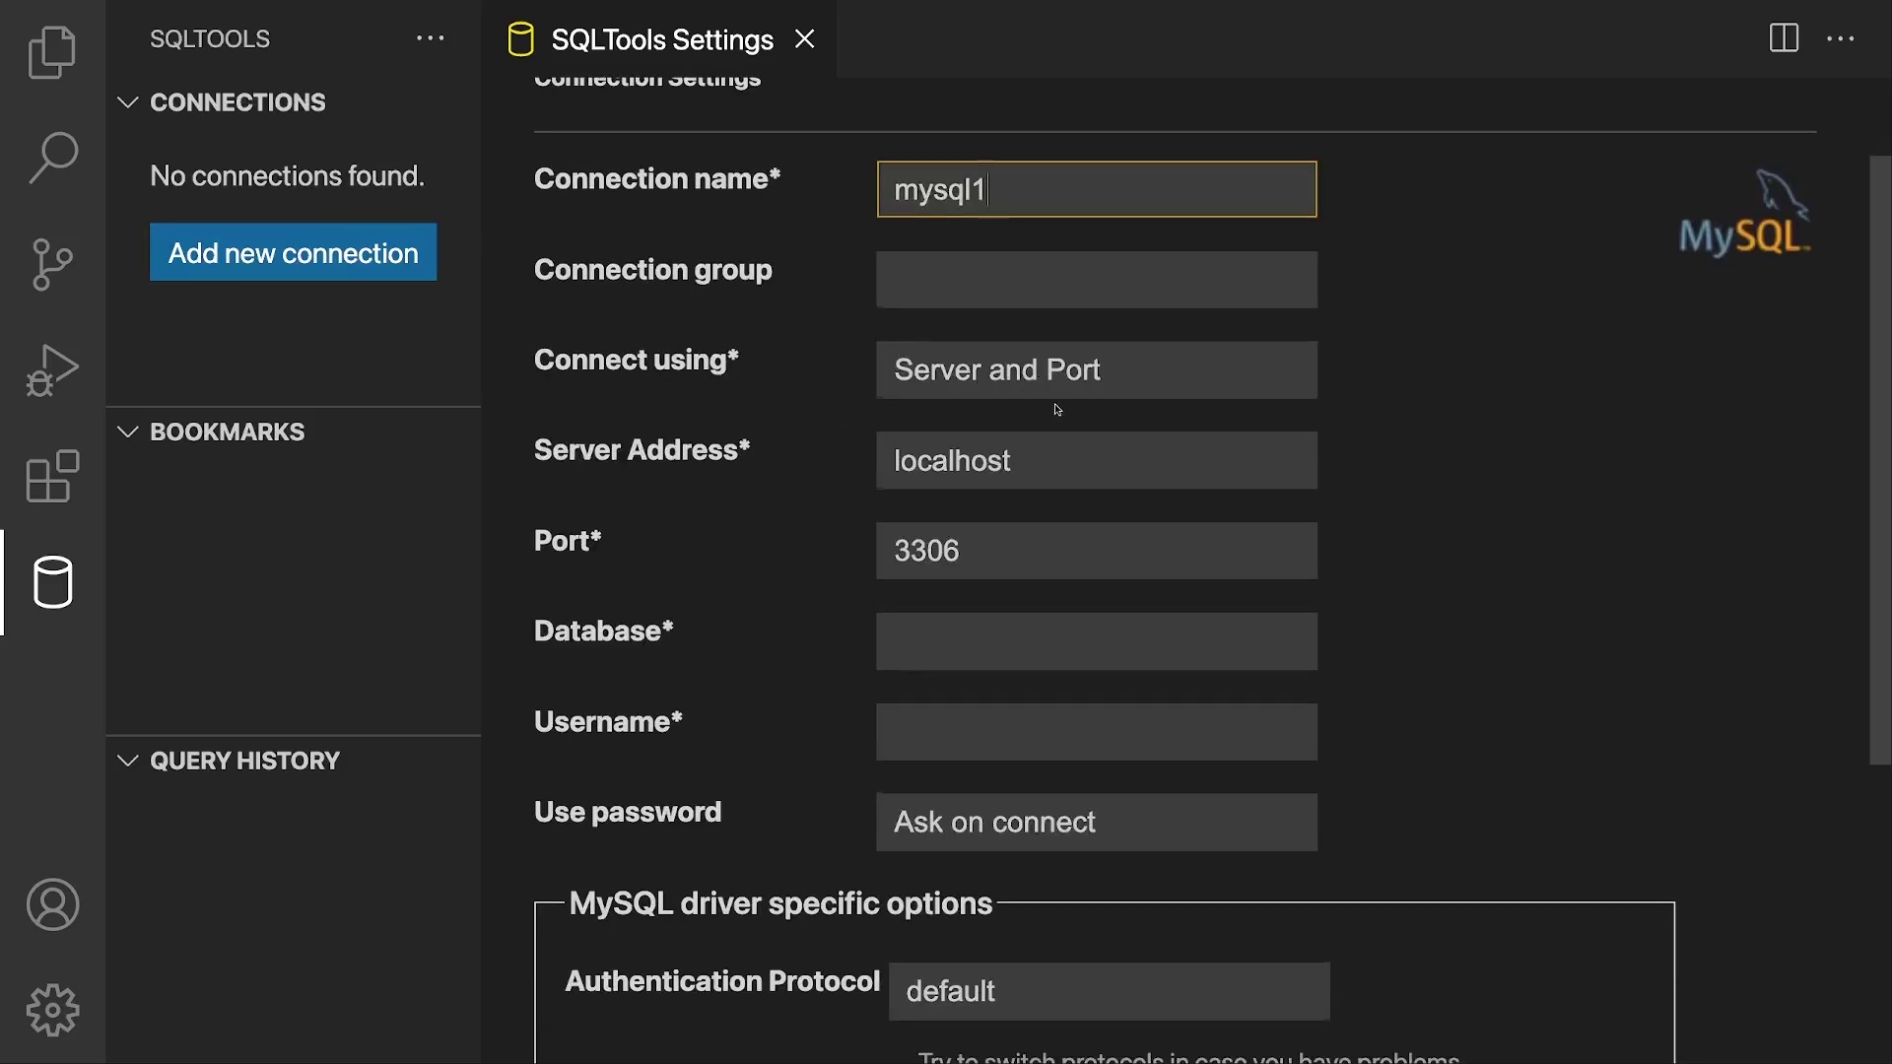
pyautogui.scroll(-1, 1037, 386)
pyautogui.doubleClick(918, 357)
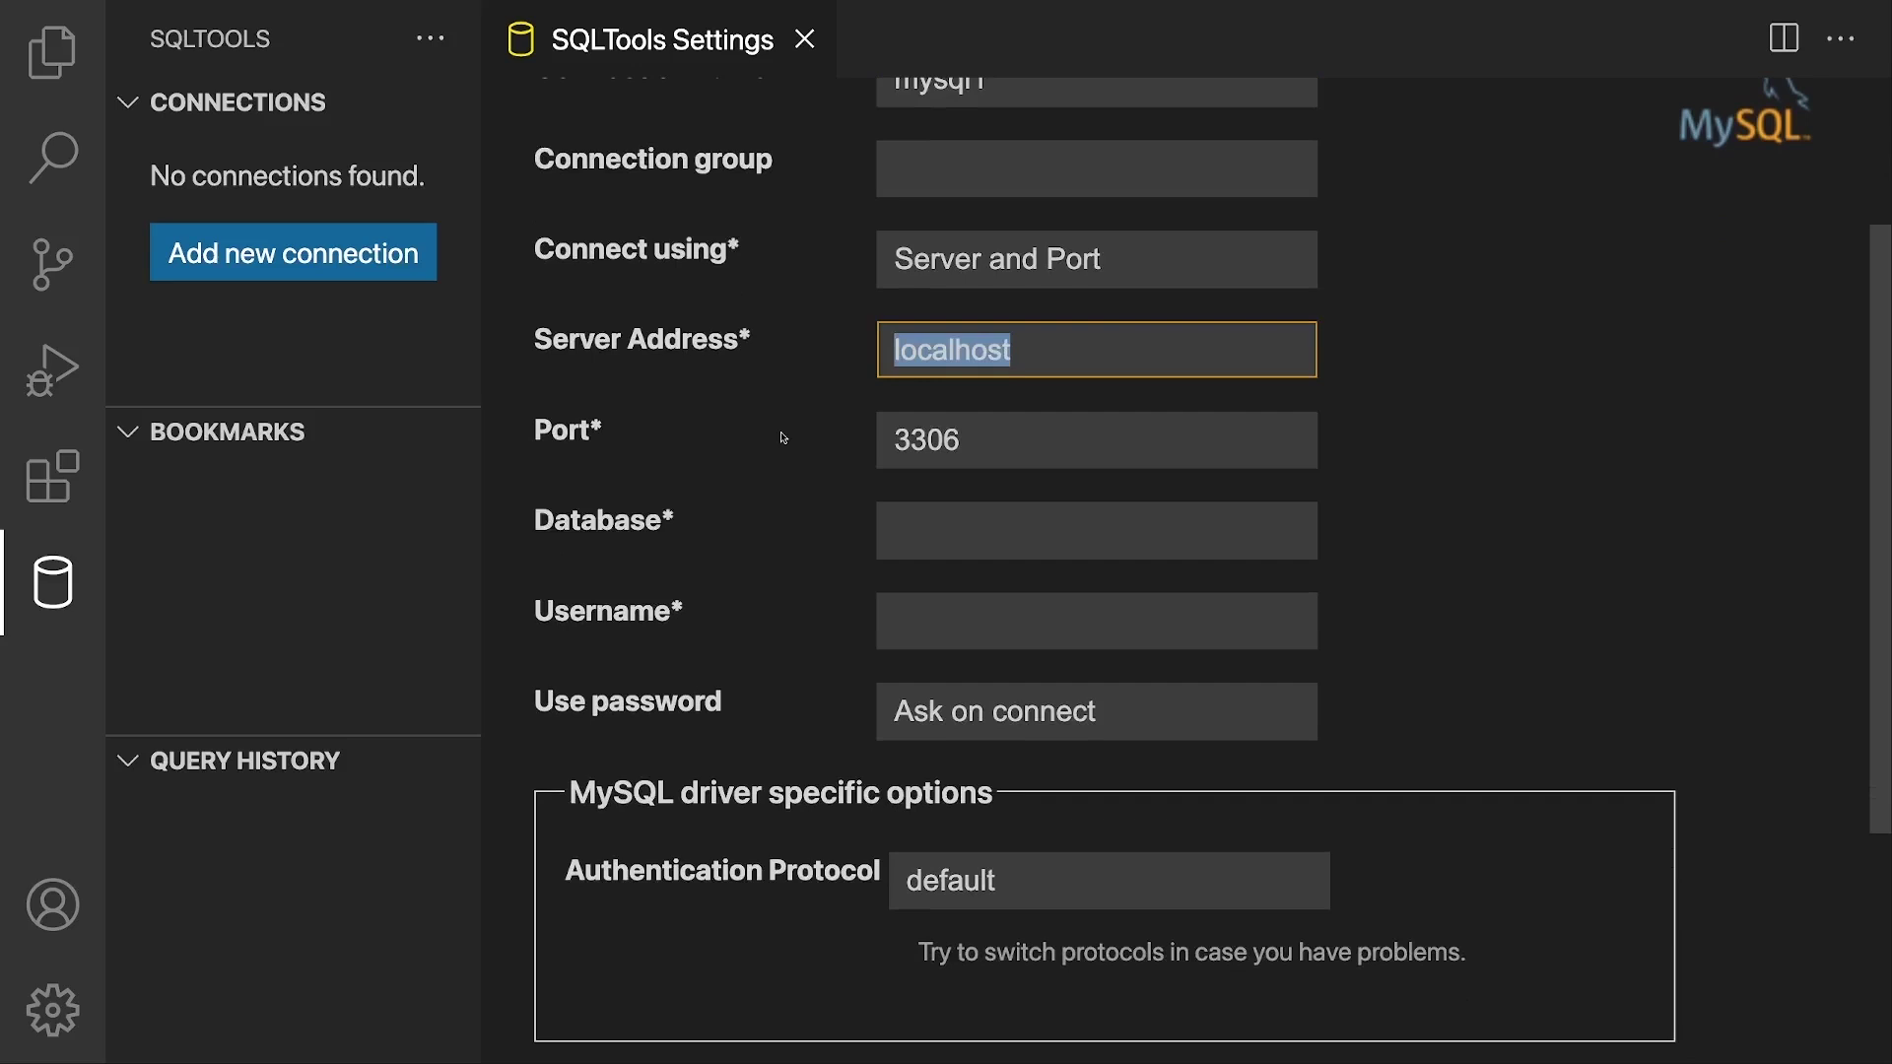
pyautogui.press('Tab')
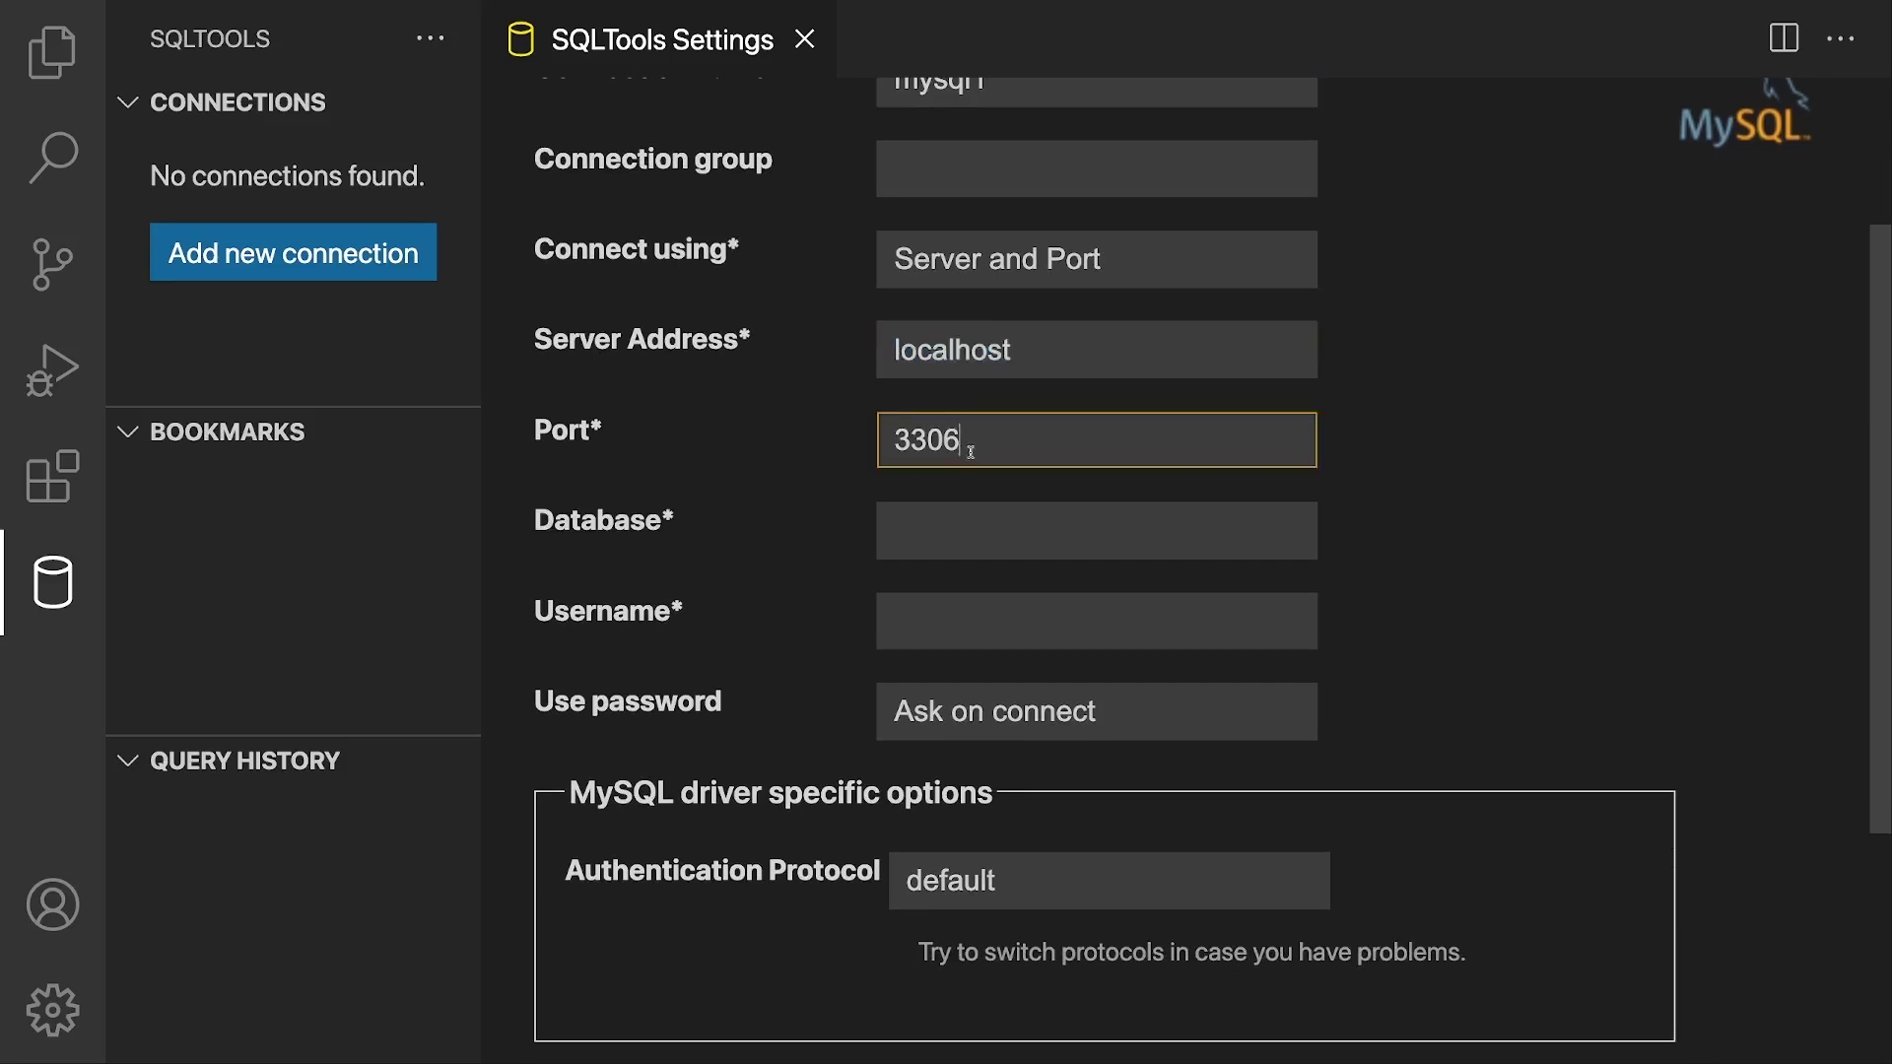
pyautogui.hotkey('ctrl', 'a')
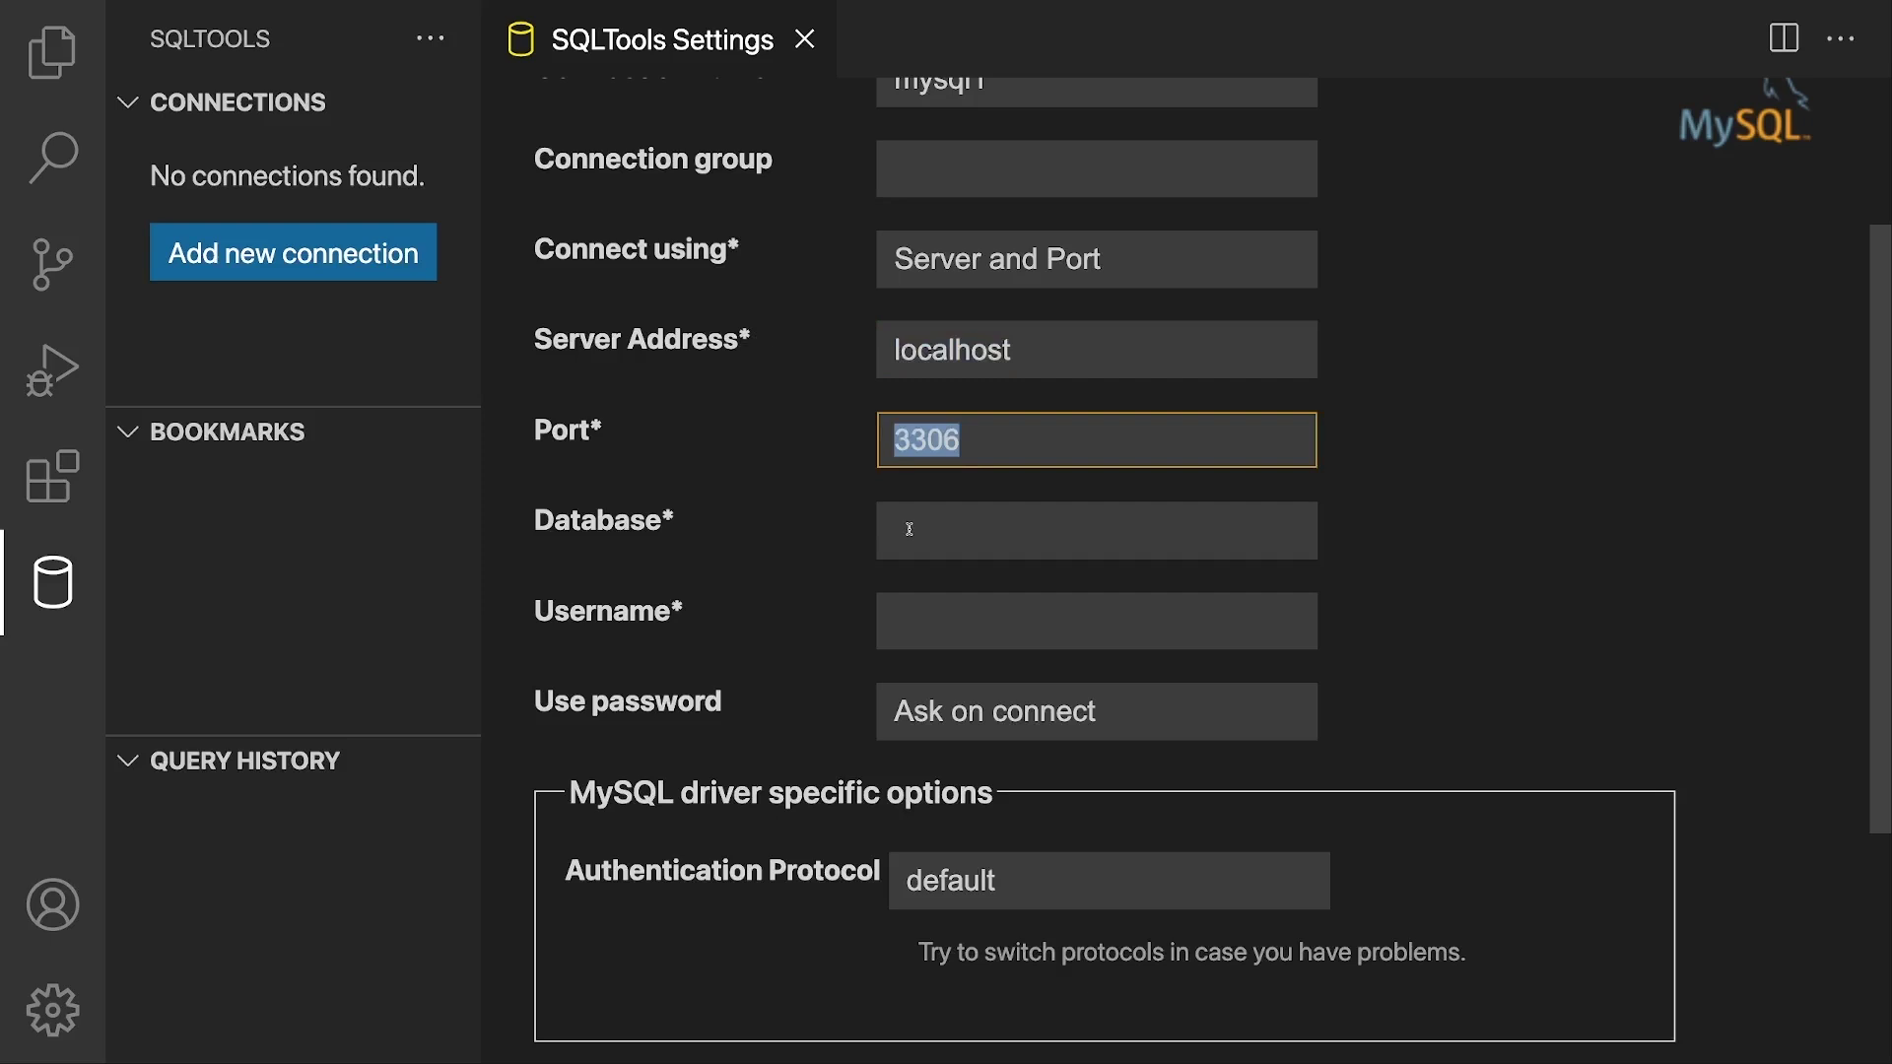
# Step: Enter default as the database and root as the username
pyautogui.click(909, 529)
pyautogui.scroll(-1, 897, 517)
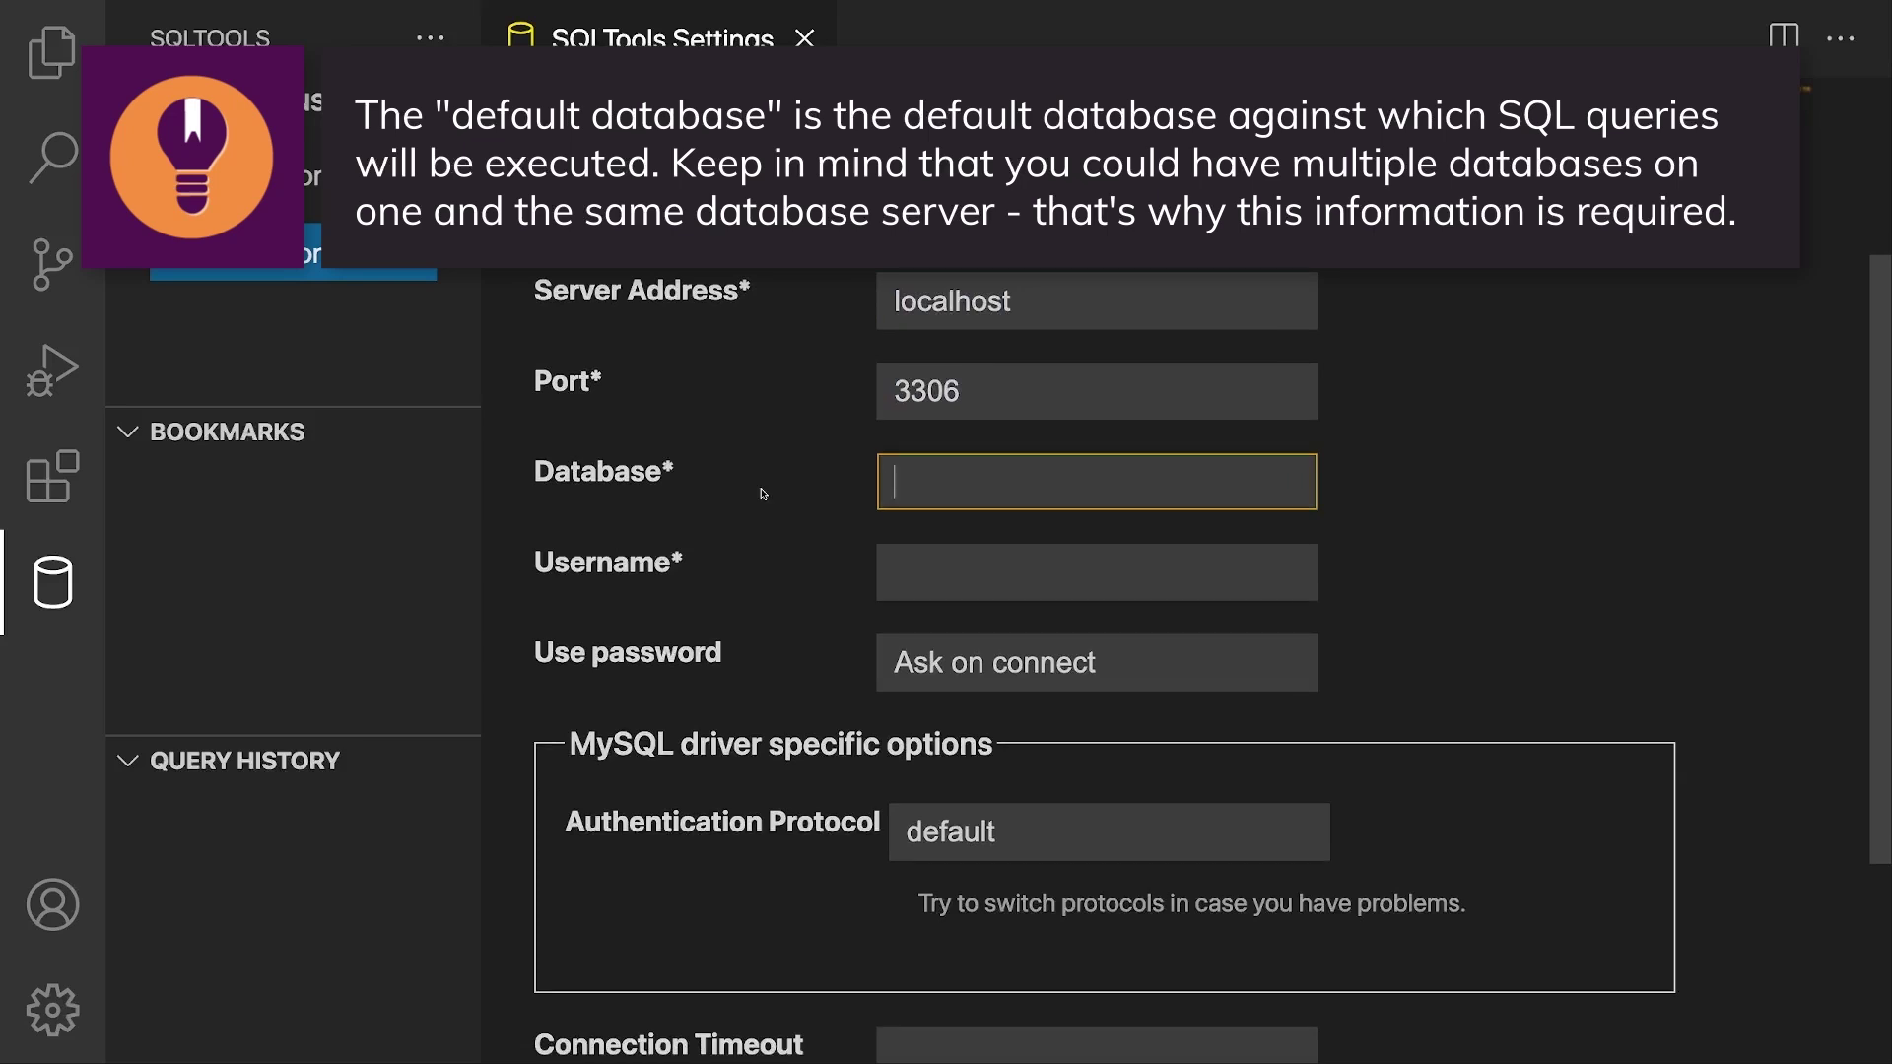
pyautogui.write('default')
pyautogui.press('super+a')
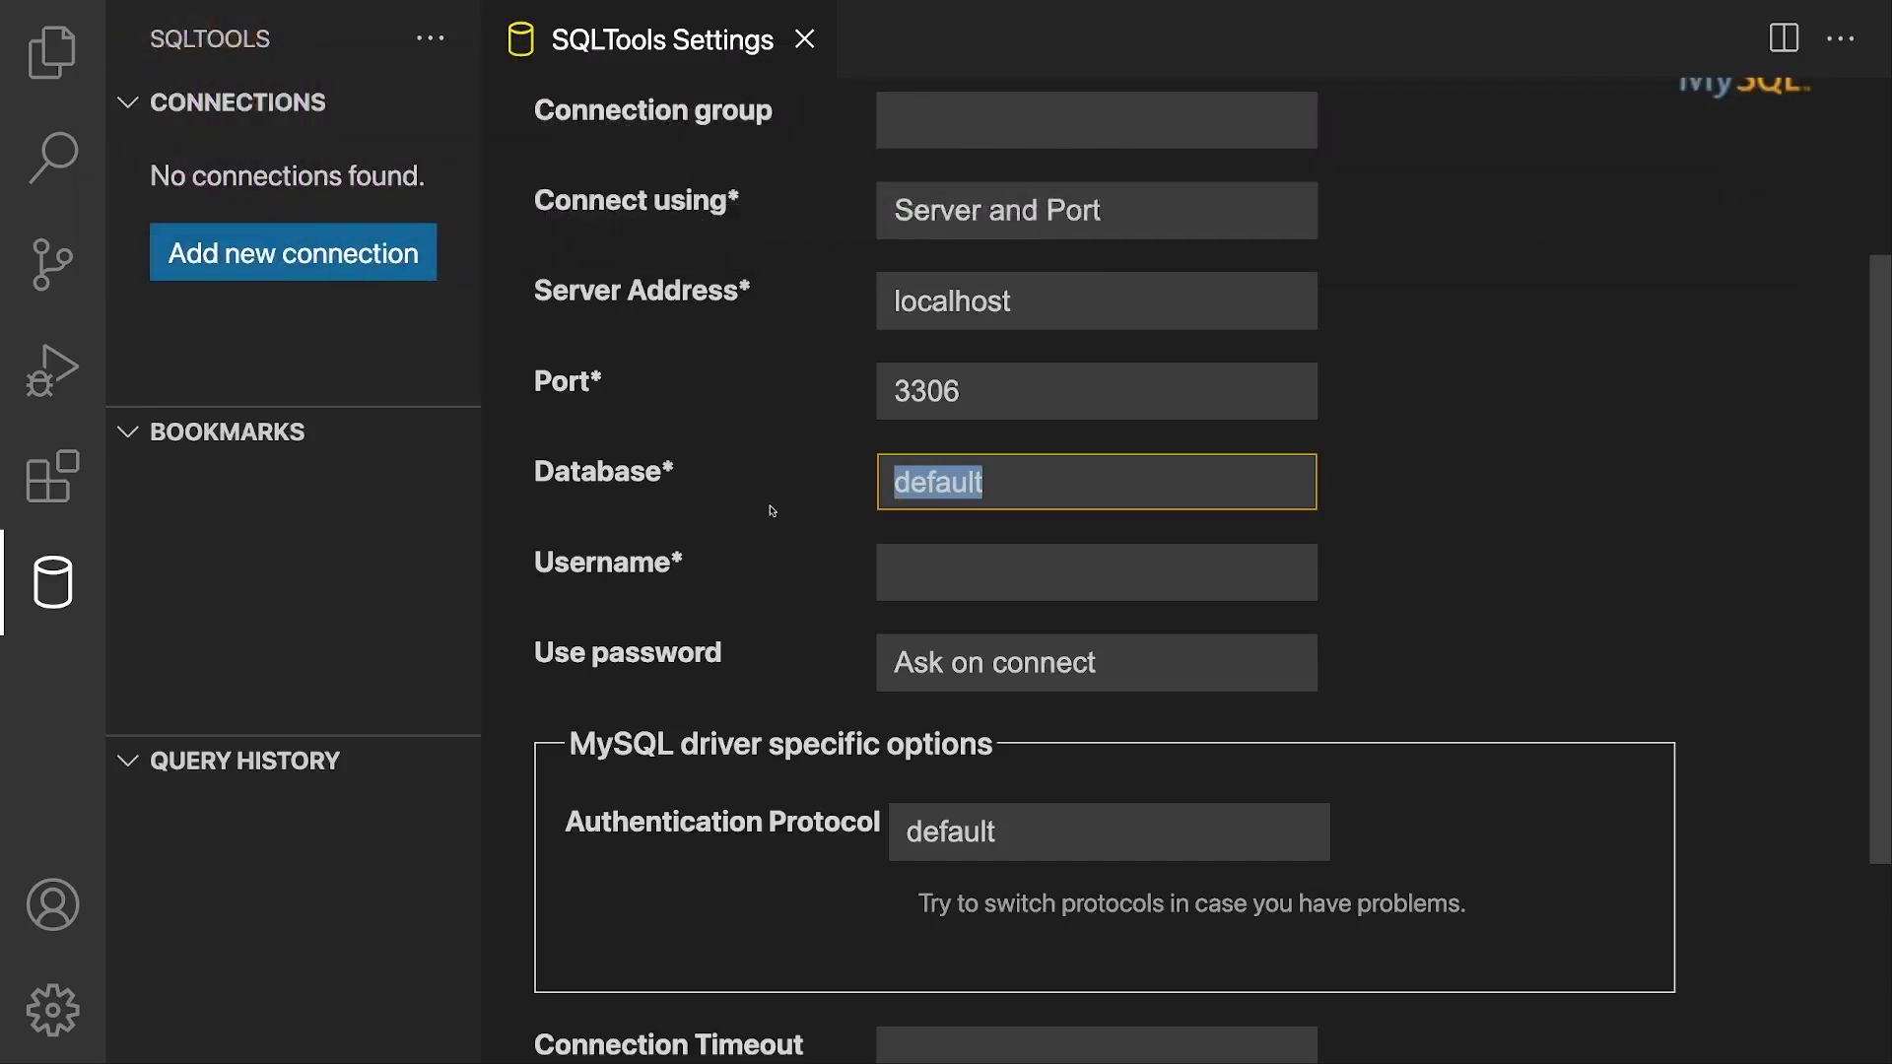
pyautogui.click(910, 576)
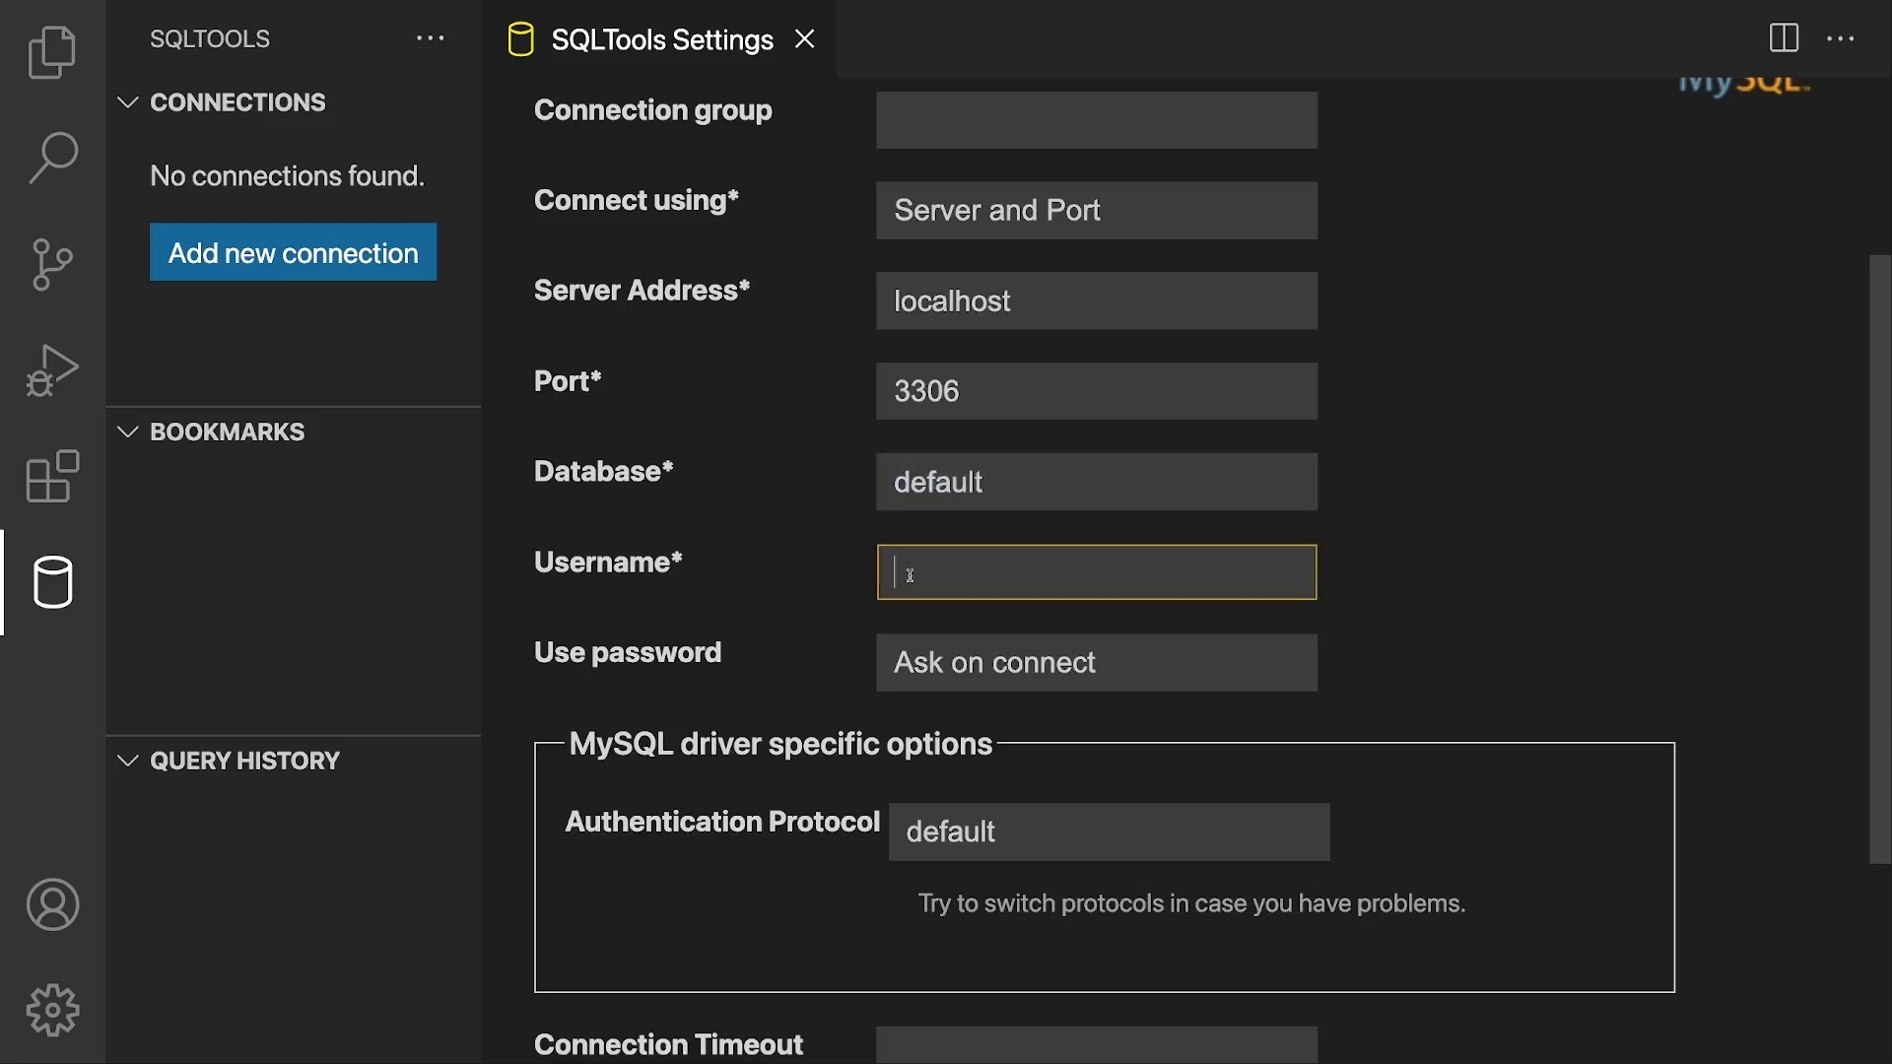
pyautogui.write('root')
pyautogui.press('Tab')
pyautogui.scroll(-2, 754, 670)
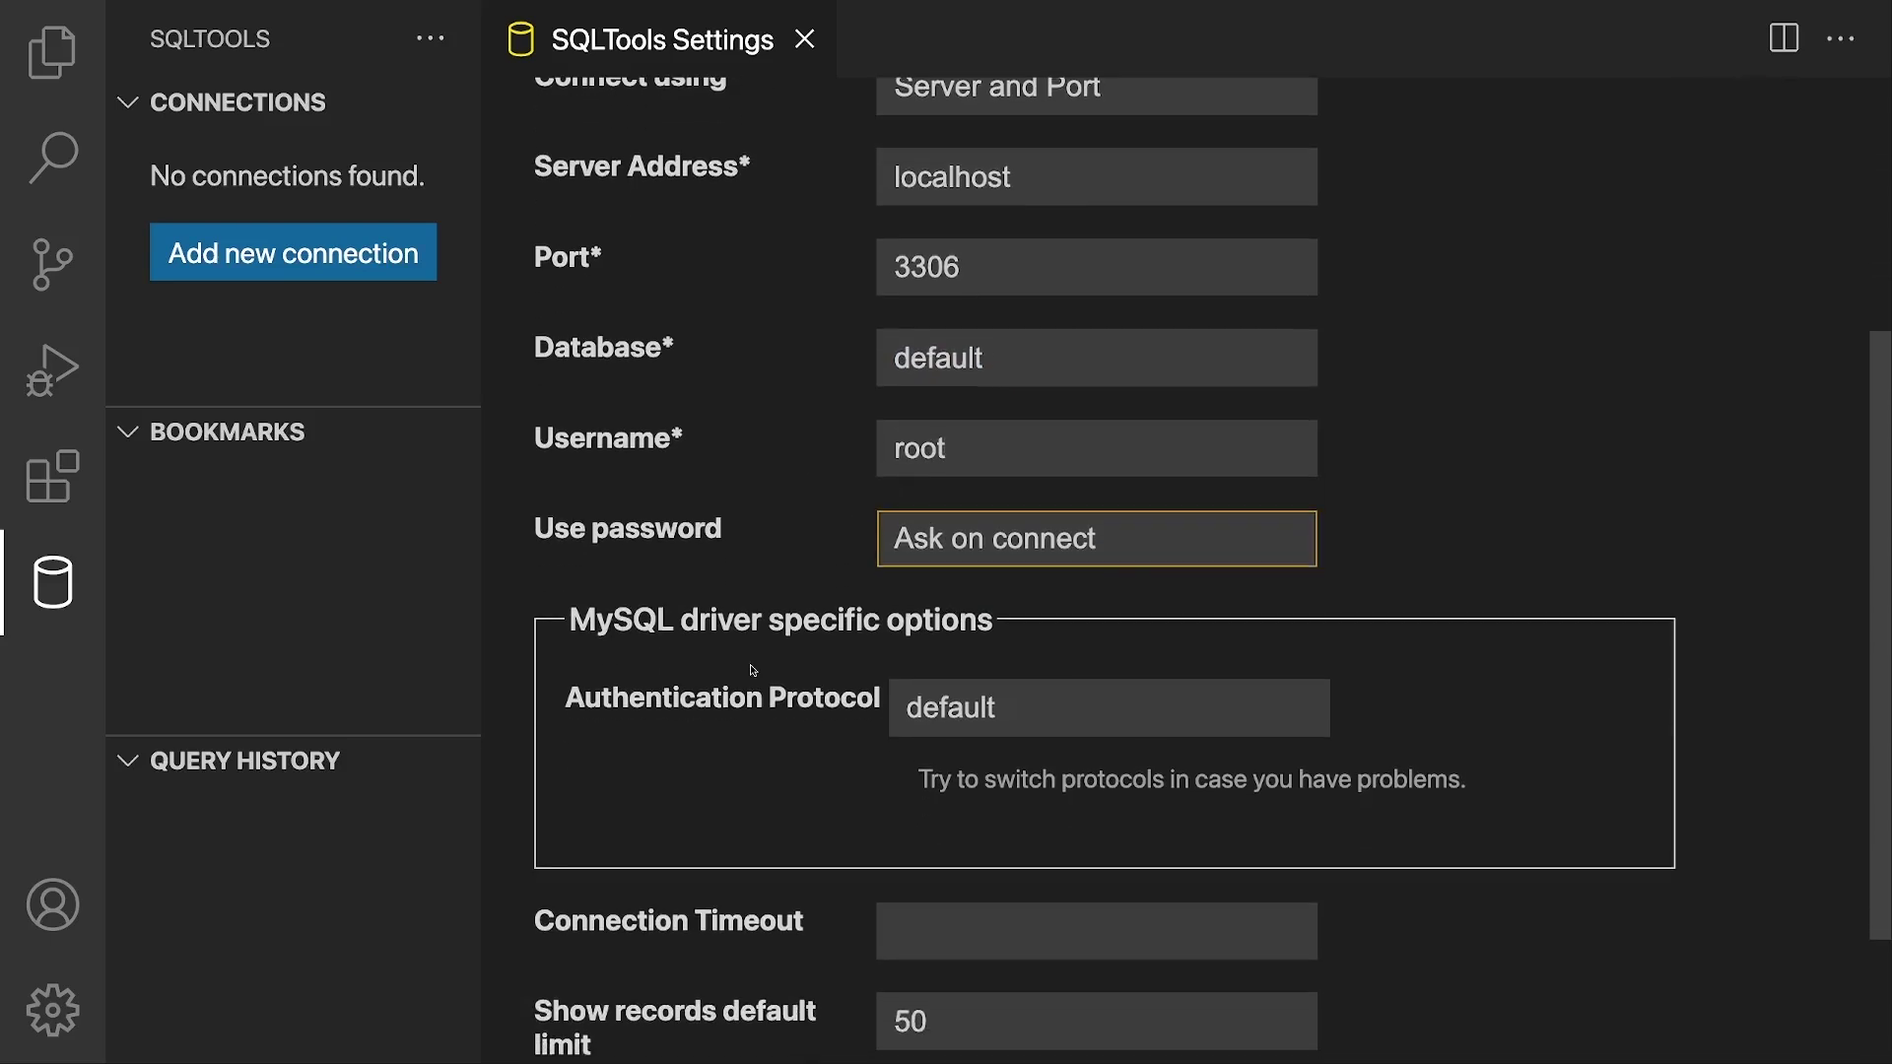
pyautogui.scroll(-3, 753, 670)
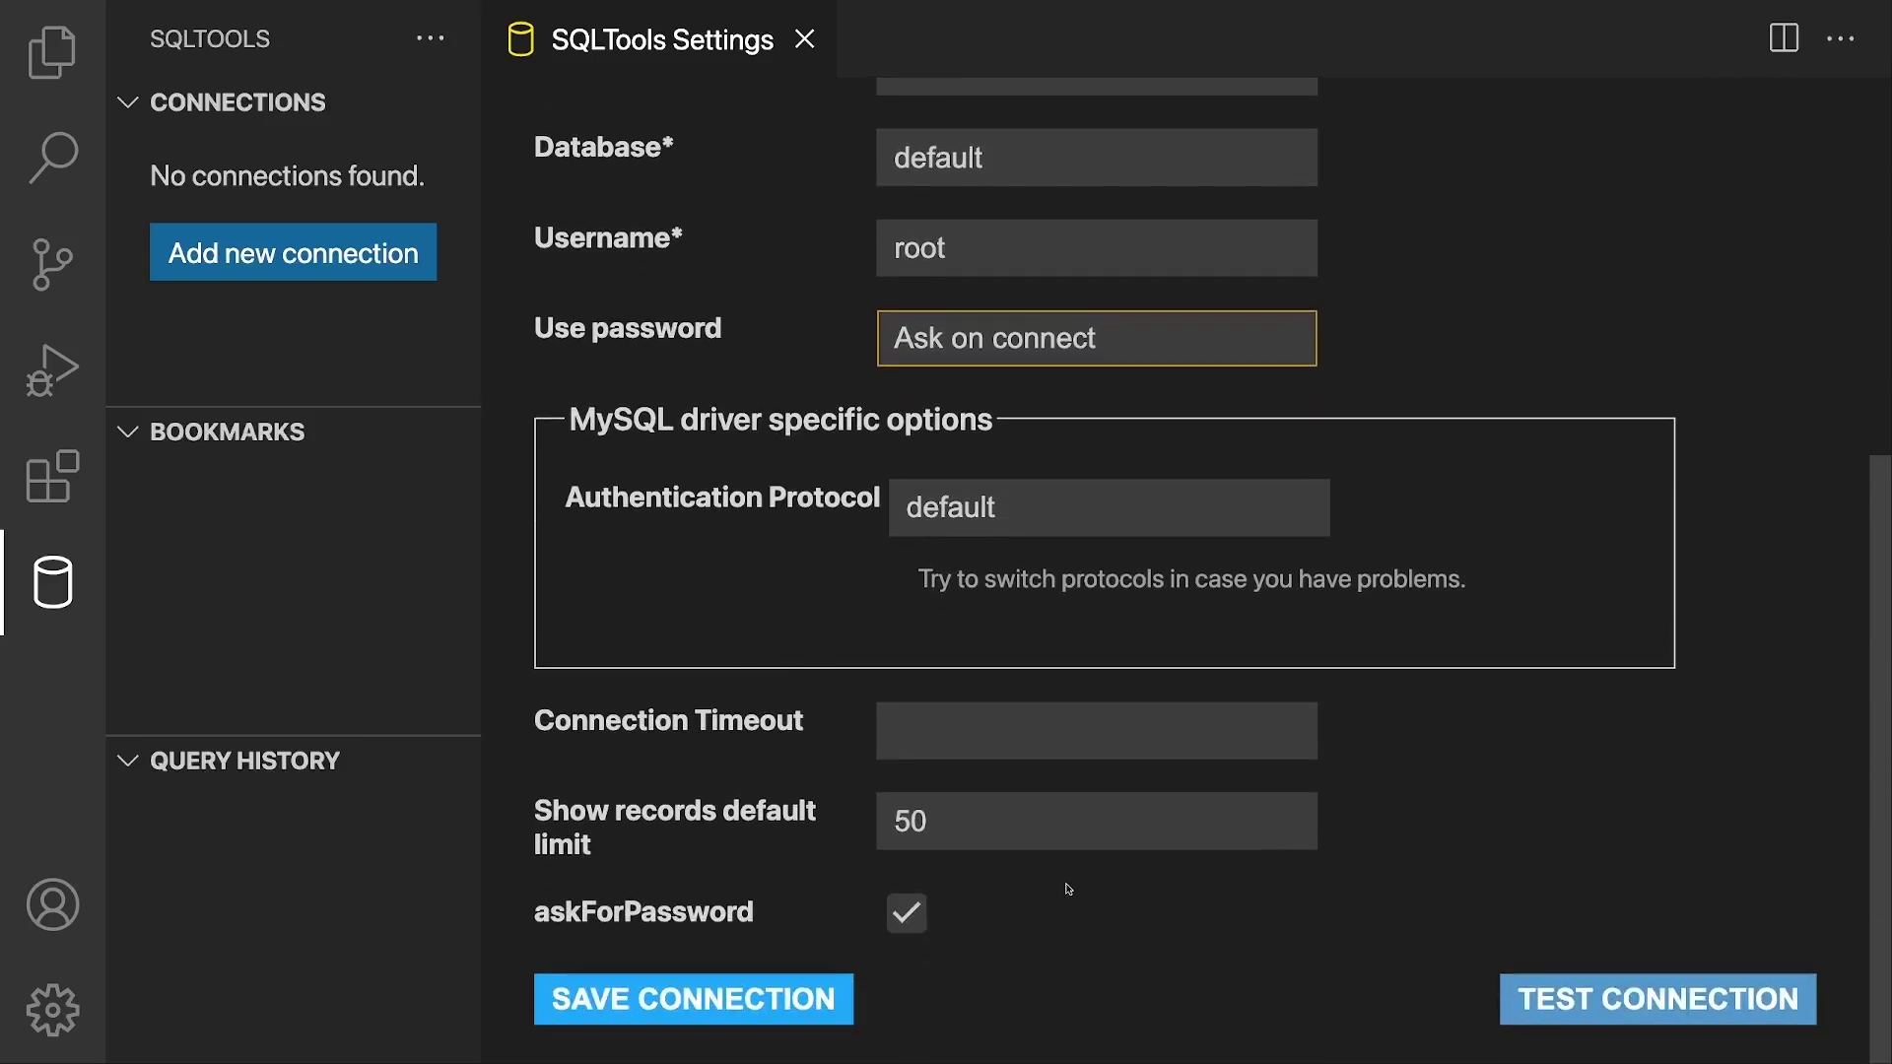
# Step: Test the mysql1 connection, supplying its password
pyautogui.click(1611, 1021)
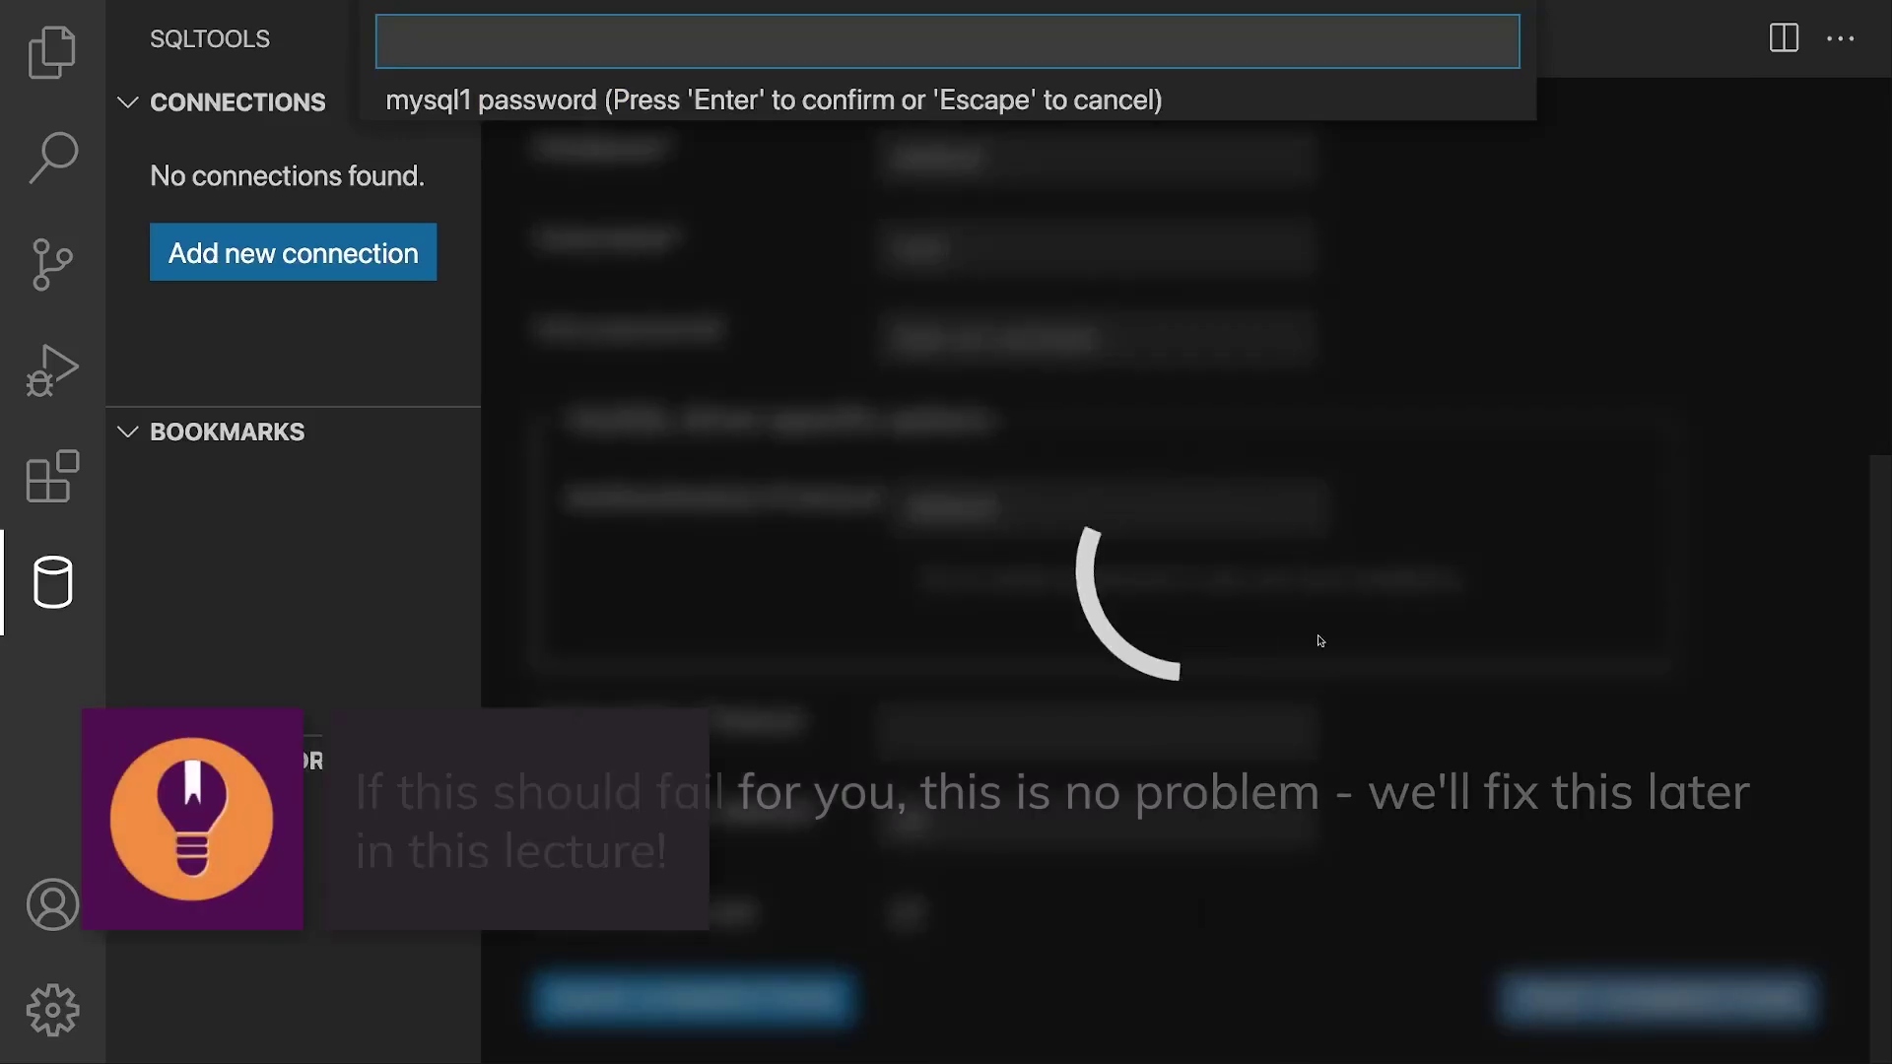
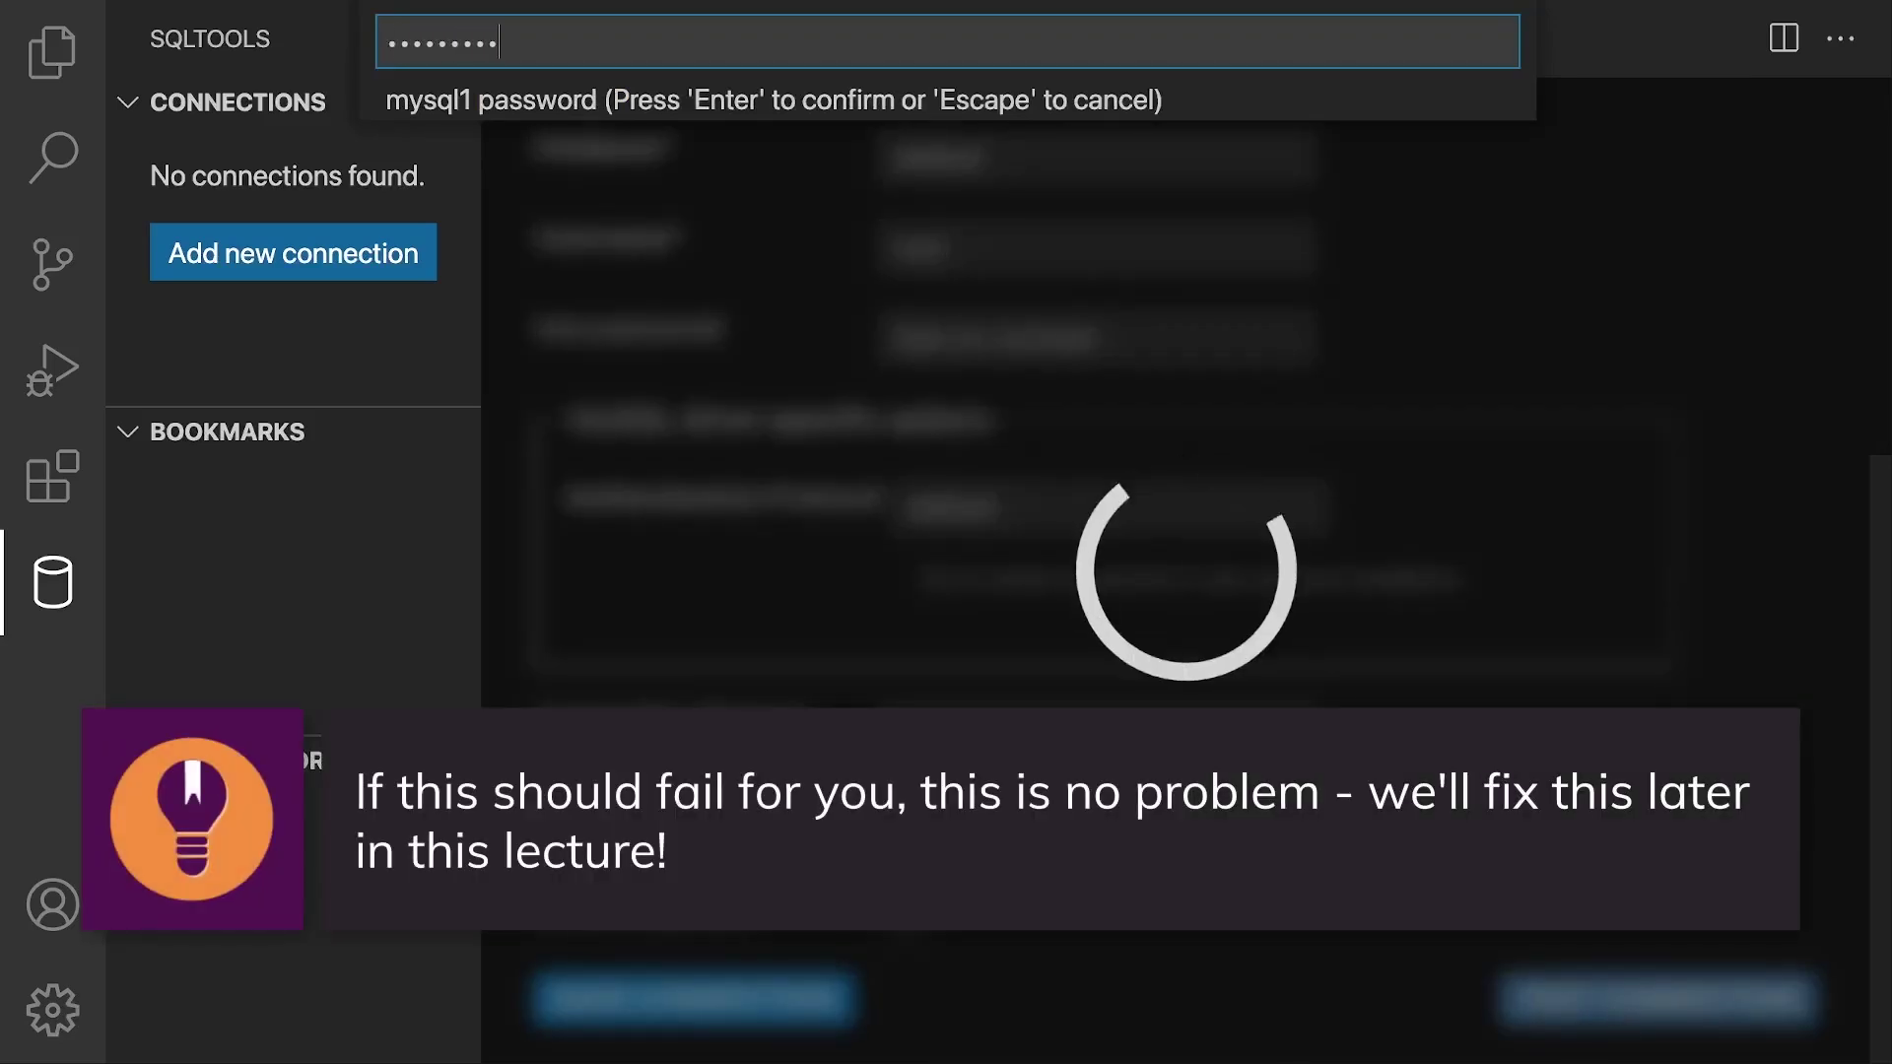
pyautogui.press('Return')
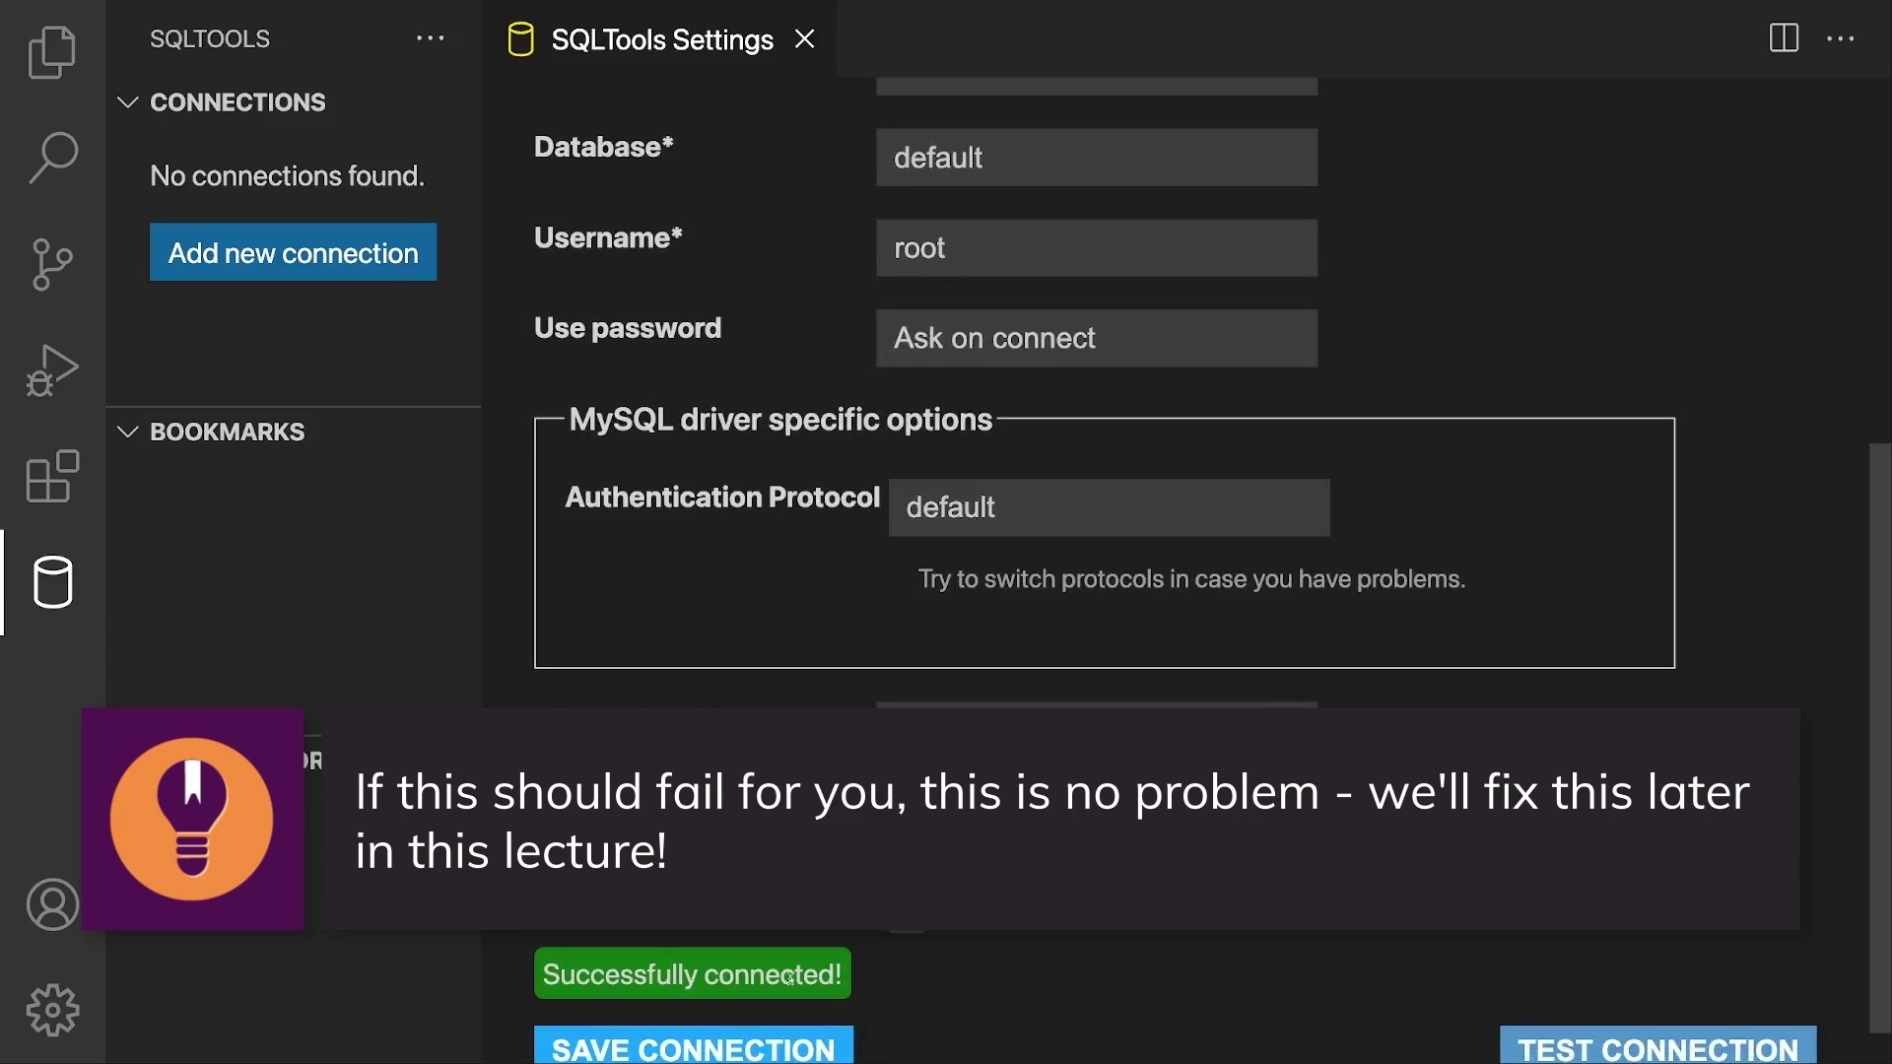
# Step: Save the mysql1 connection and connect to it with the password
pyautogui.scroll(-1, 790, 979)
pyautogui.click(746, 1014)
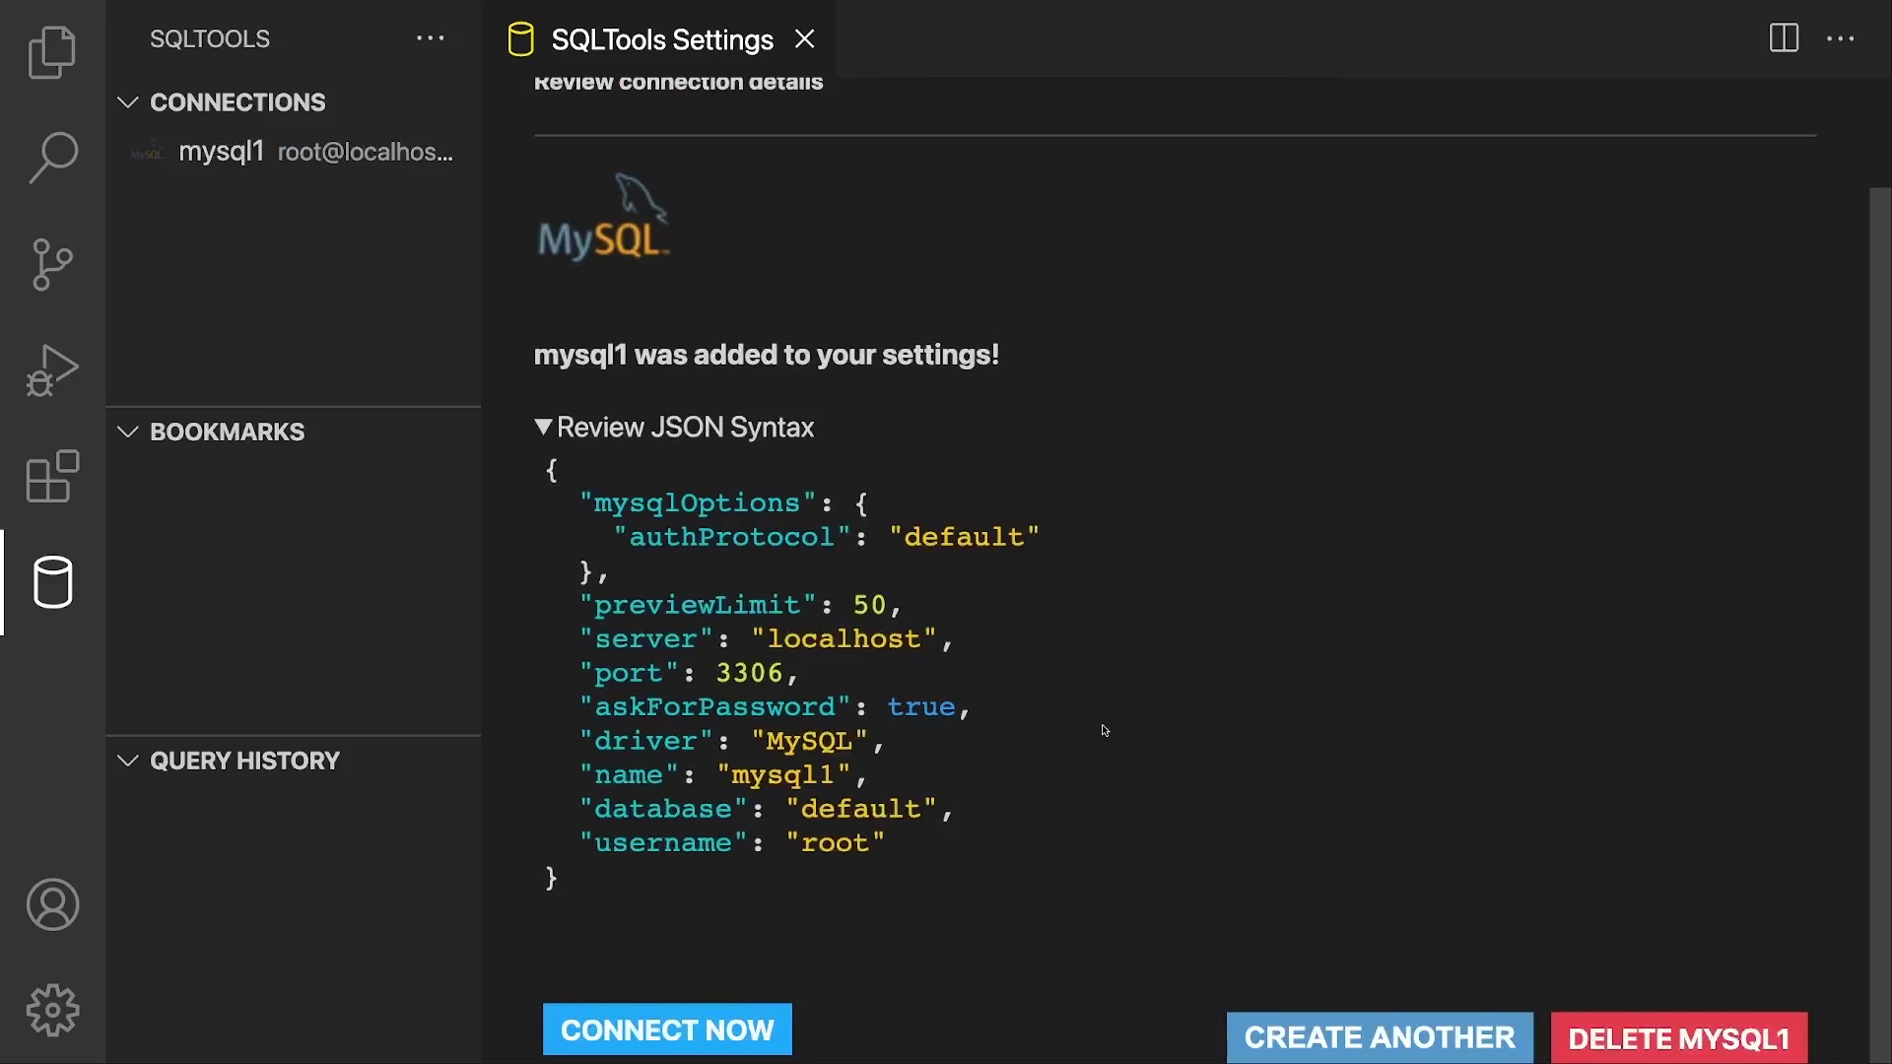
pyautogui.click(692, 1015)
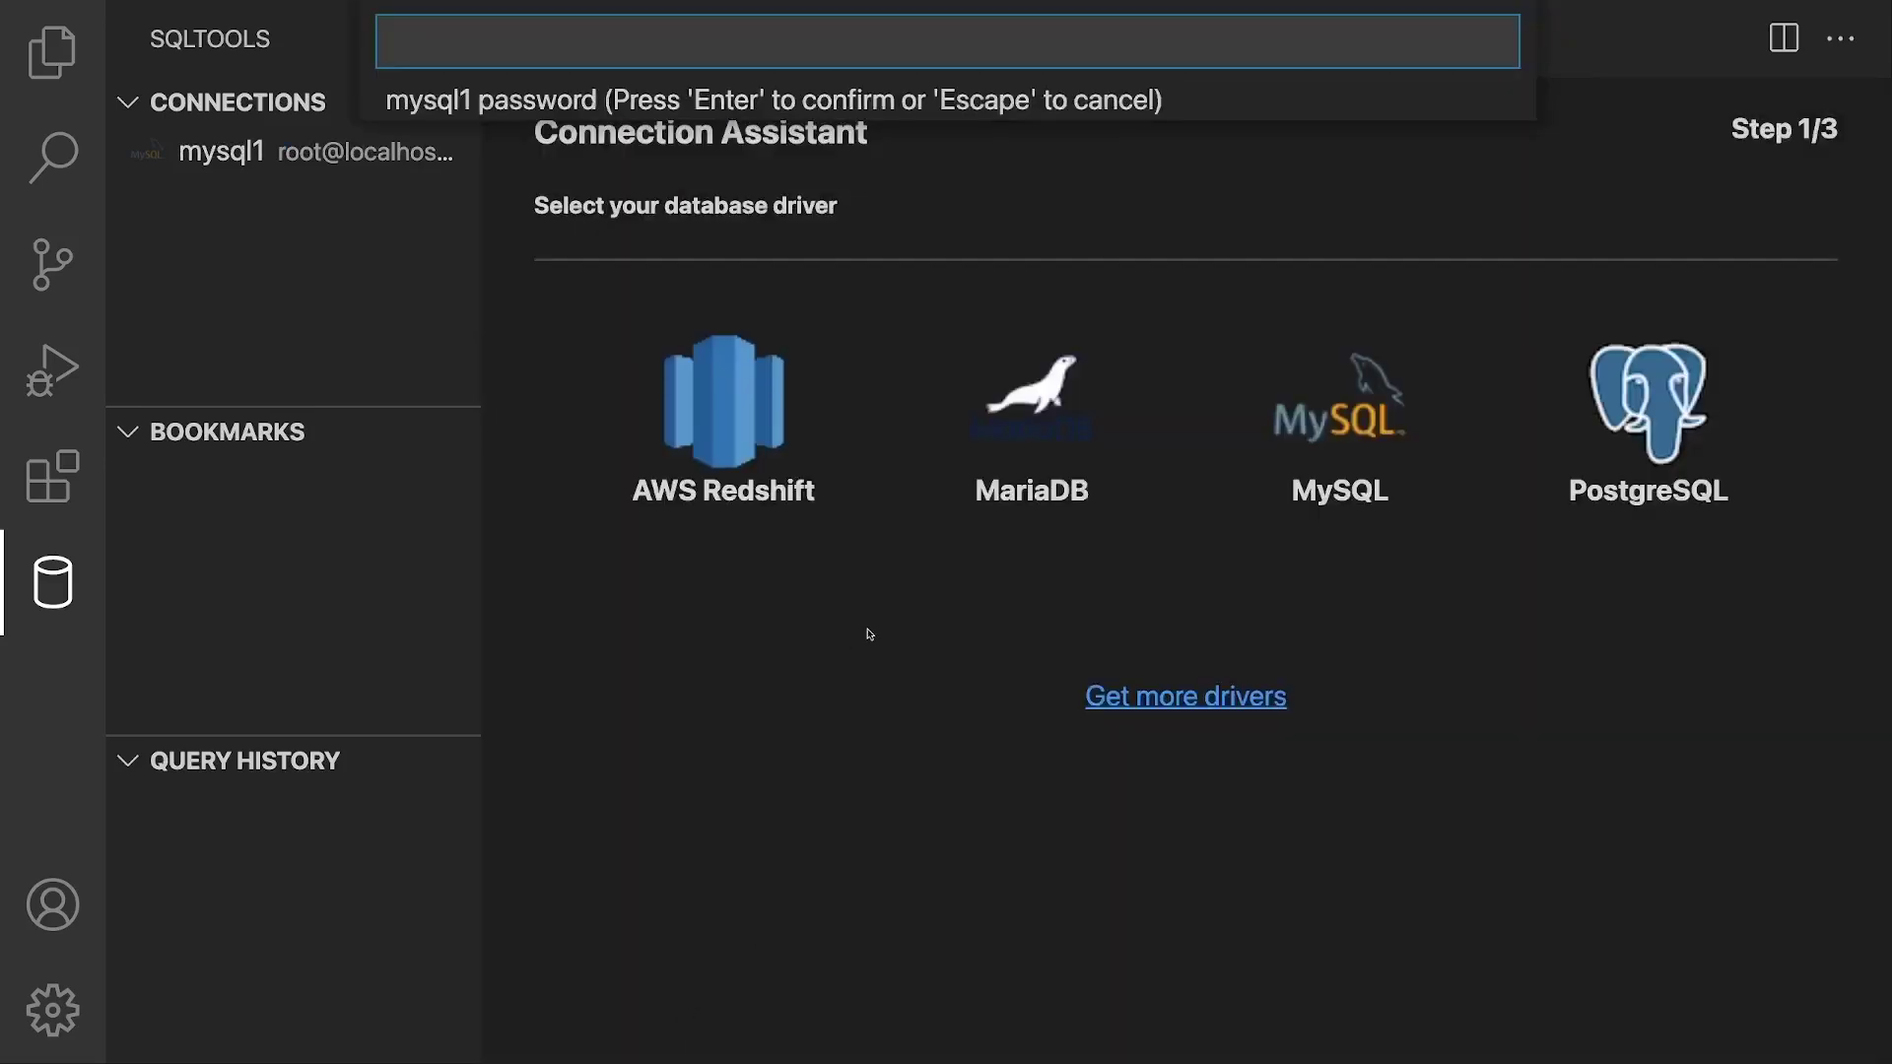
pyautogui.write('mypassword')
pyautogui.press('Return')
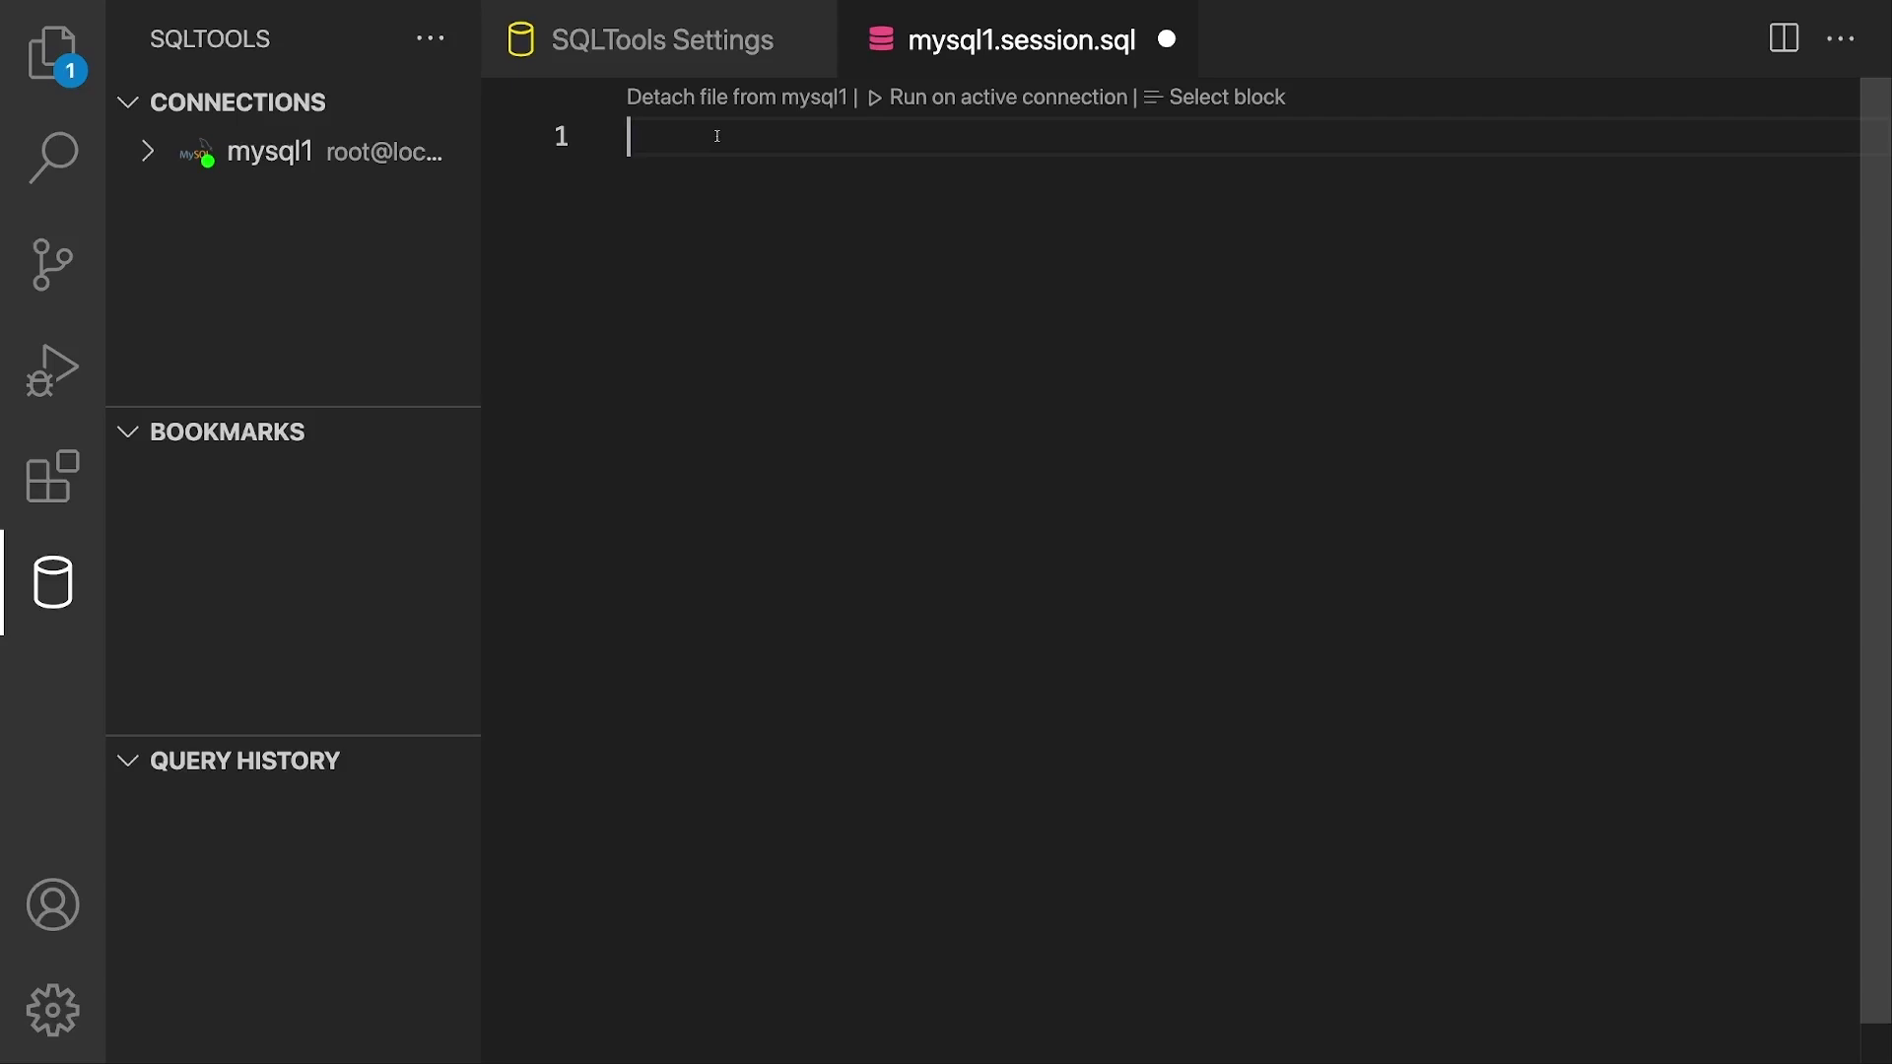
# Step: Type SELECT 'Hello World'; on line 1, fixing the missing 'o' in Hello
pyautogui.write('SELEC')
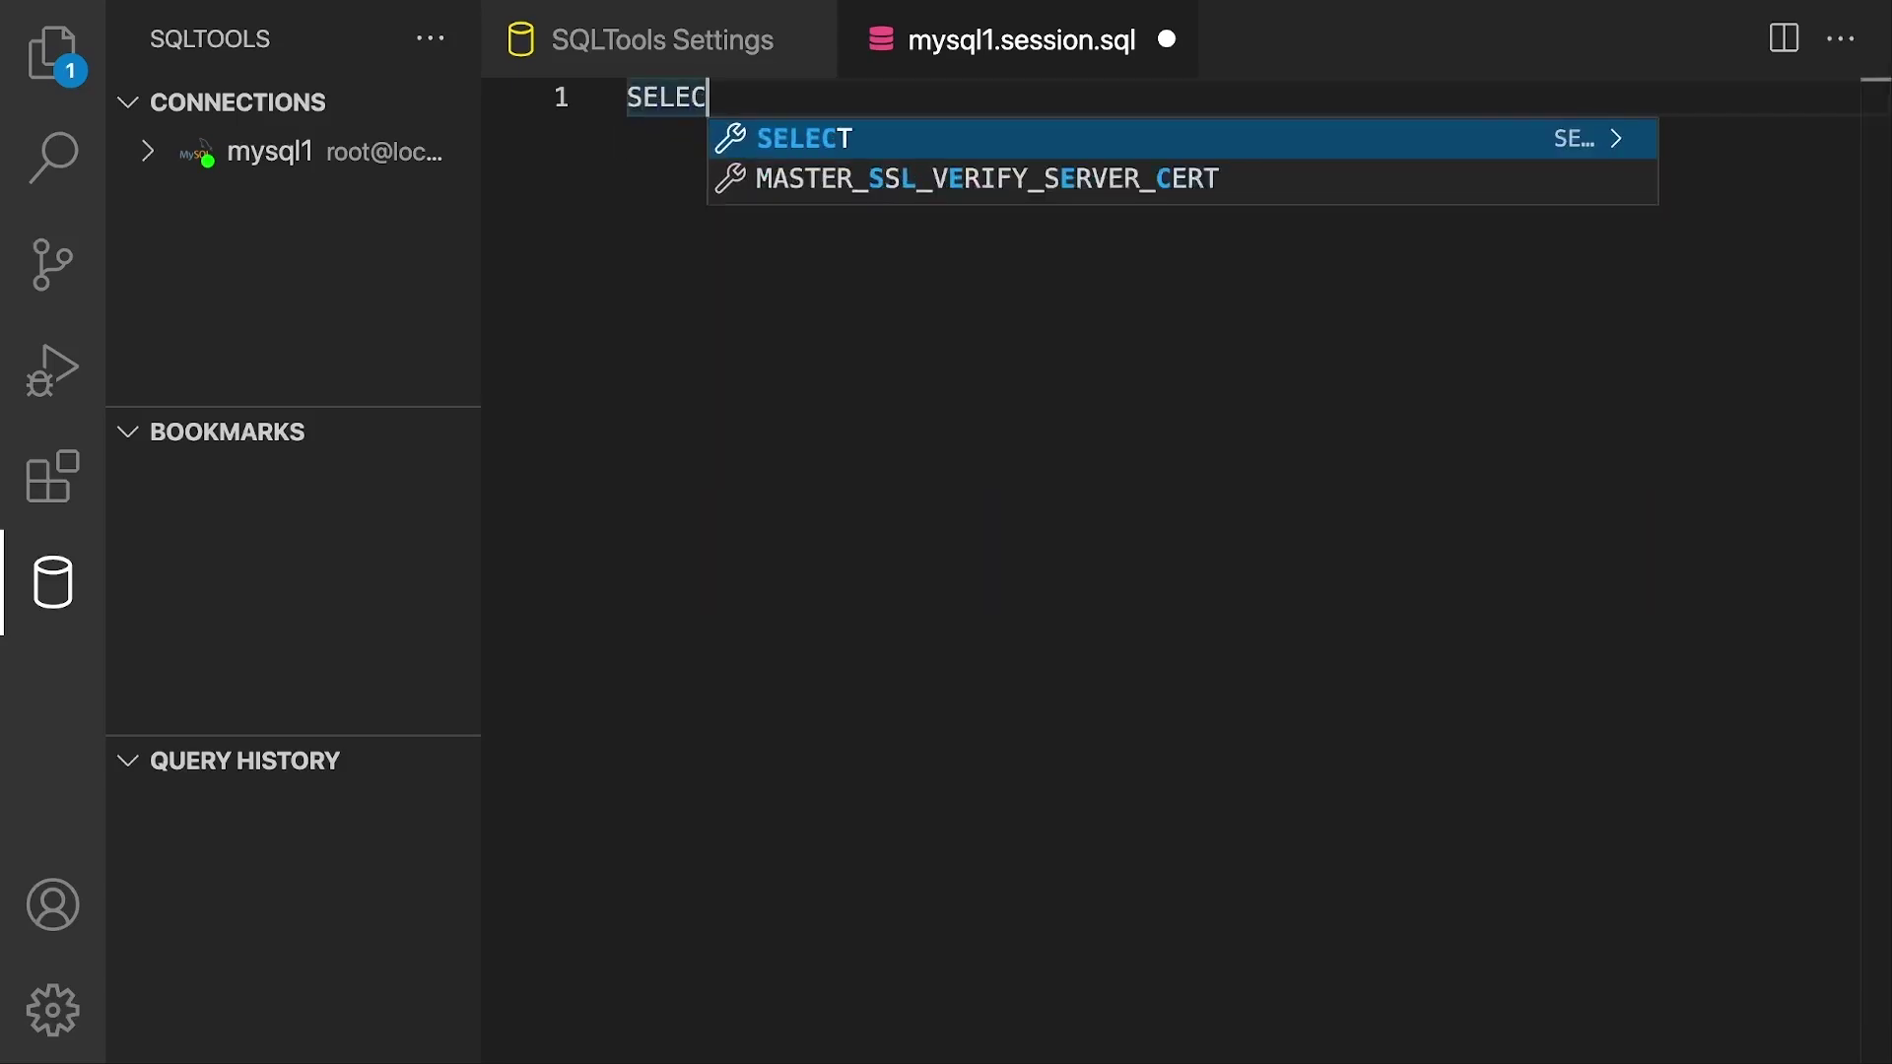
pyautogui.write("T 'Hell Wor")
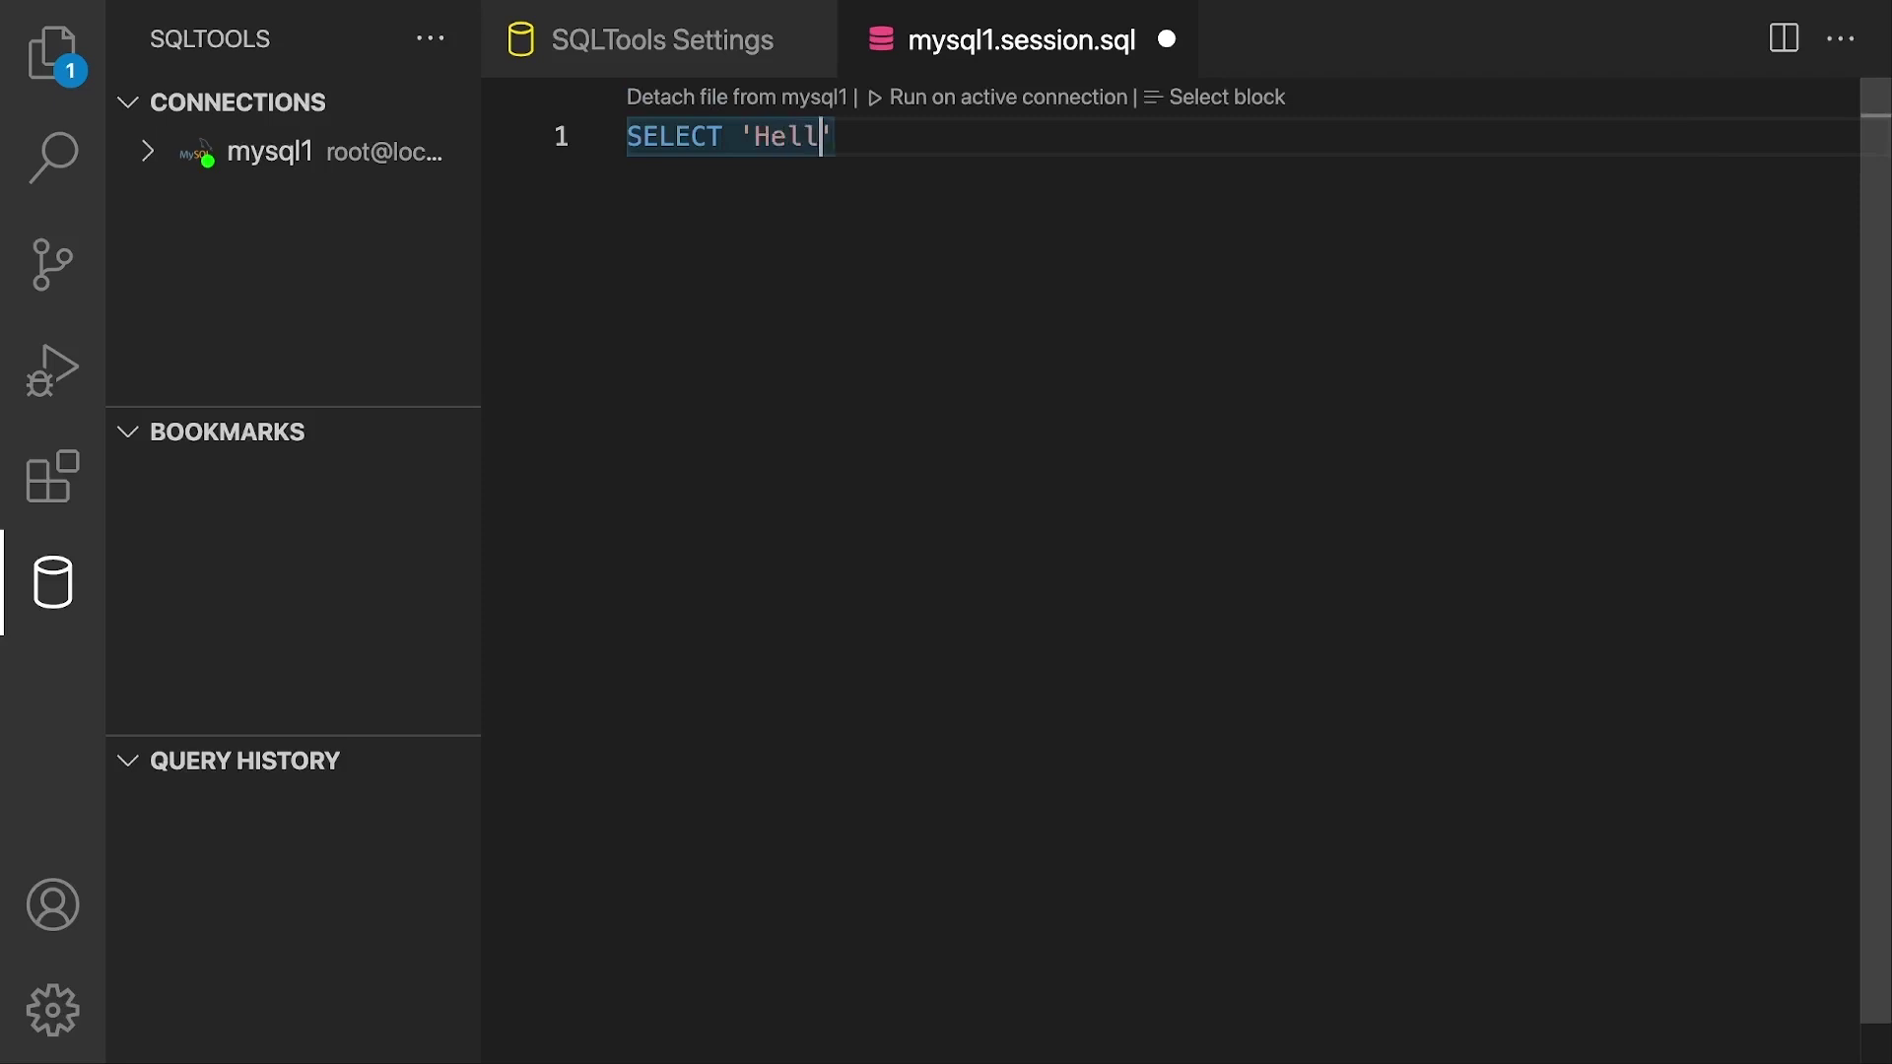
pyautogui.write('ld')
pyautogui.press('Left')
pyautogui.press('Left')
pyautogui.press('Left')
pyautogui.press('Left')
pyautogui.press('Left')
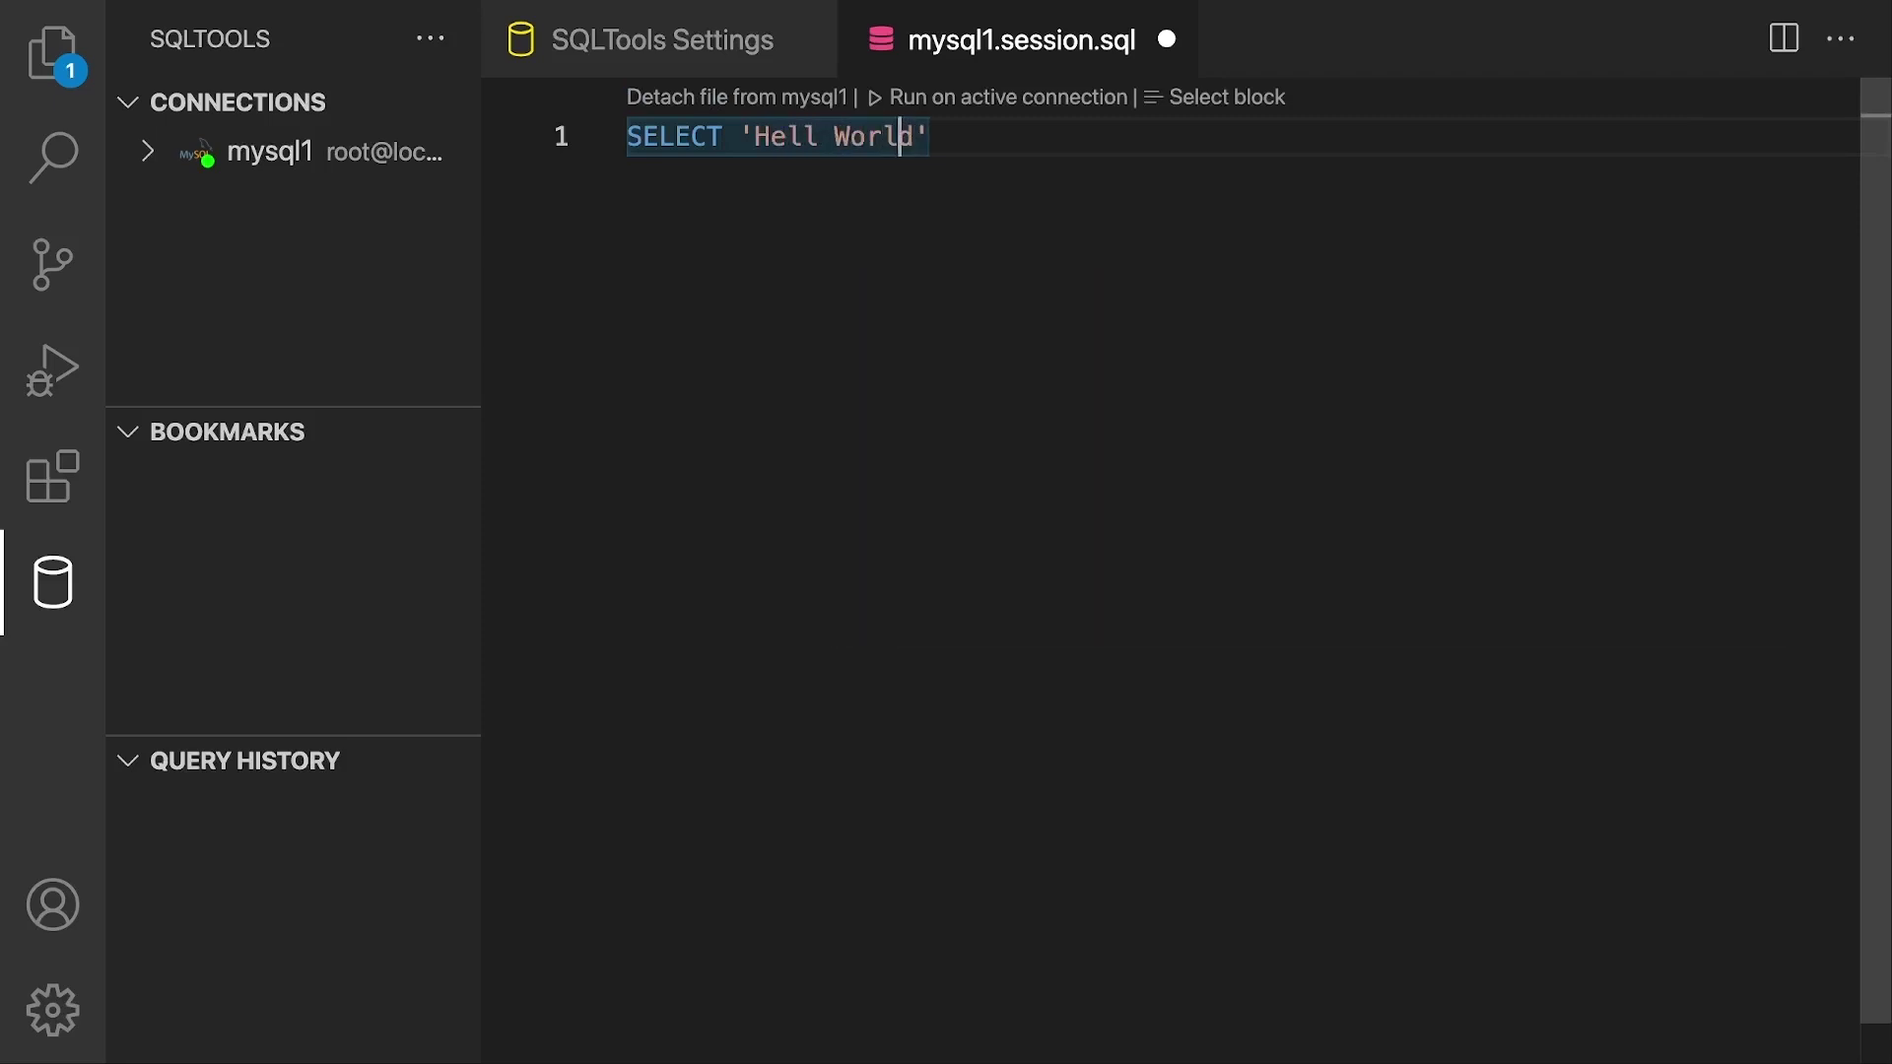
pyautogui.press('Left')
pyautogui.write('o')
pyautogui.press('End')
pyautogui.write(';')
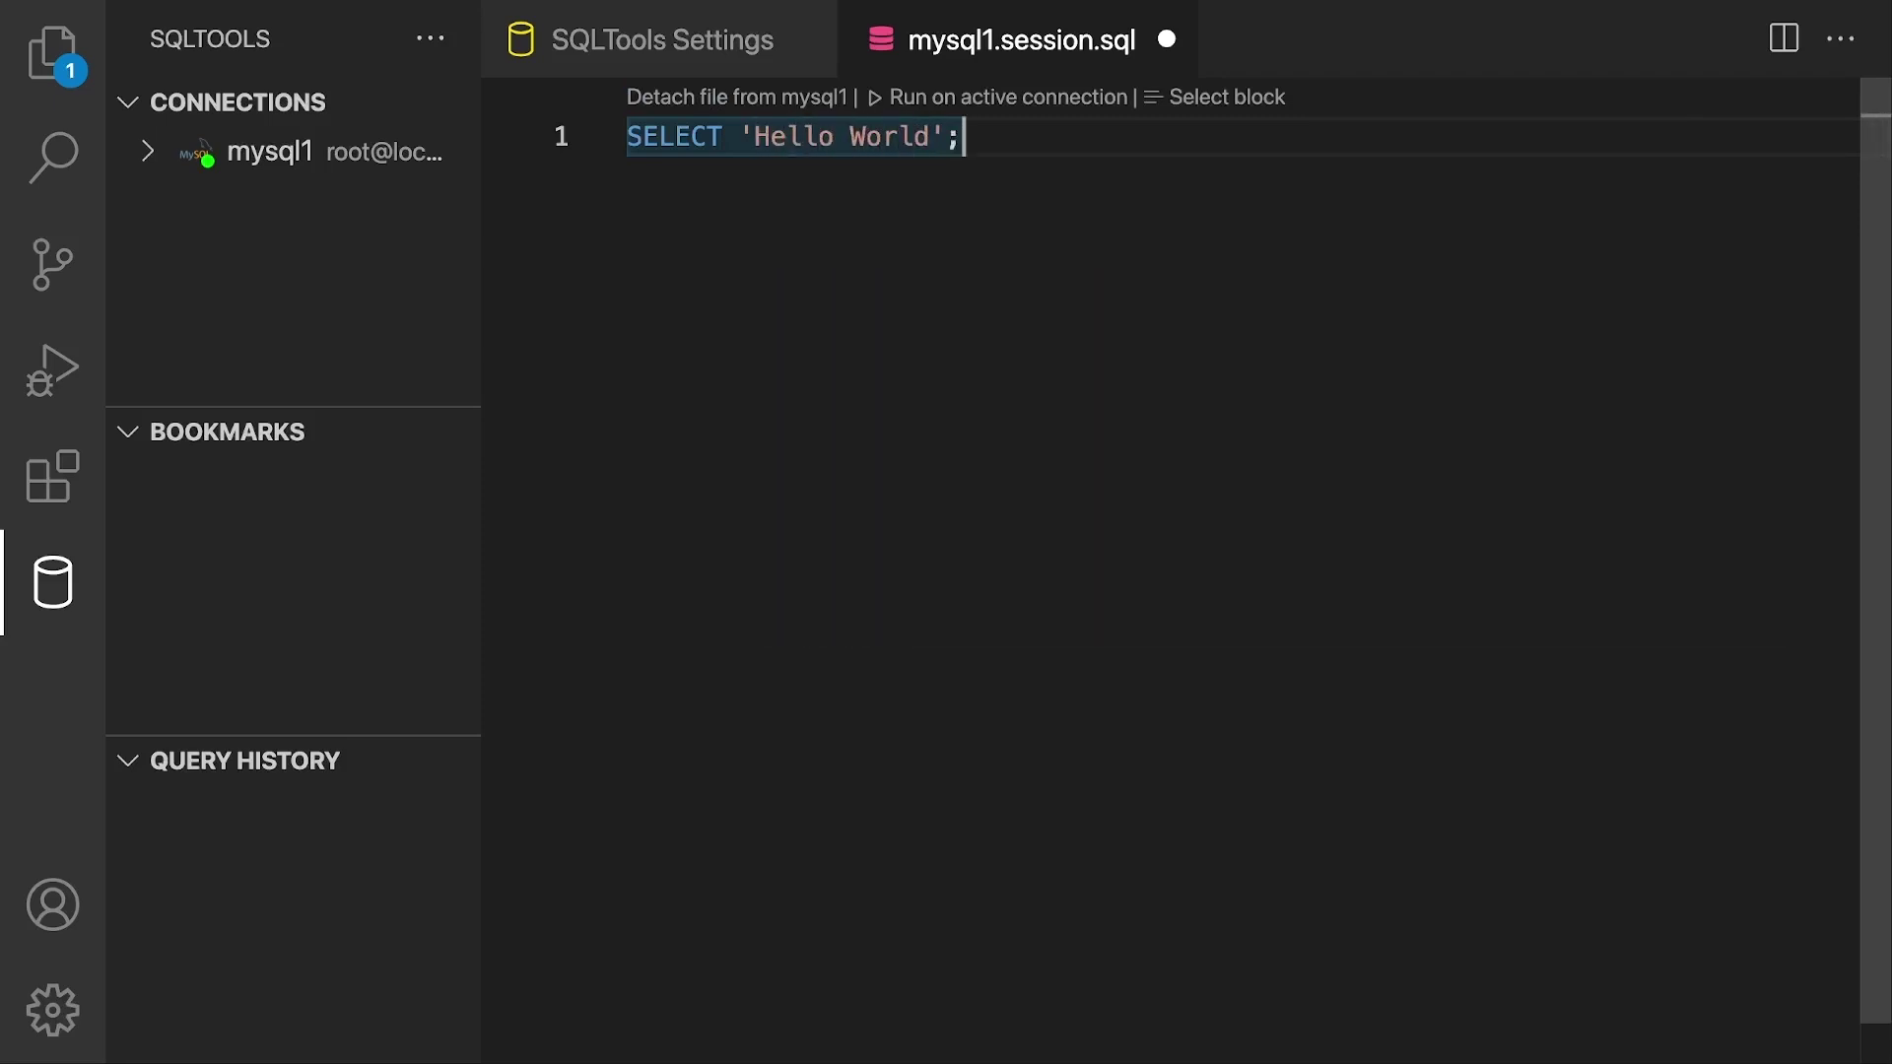
# Step: Try an INSERT second line, then clear the file and retype SELECT 'Hello World';
pyautogui.press('Return')
pyautogui.write('SE')
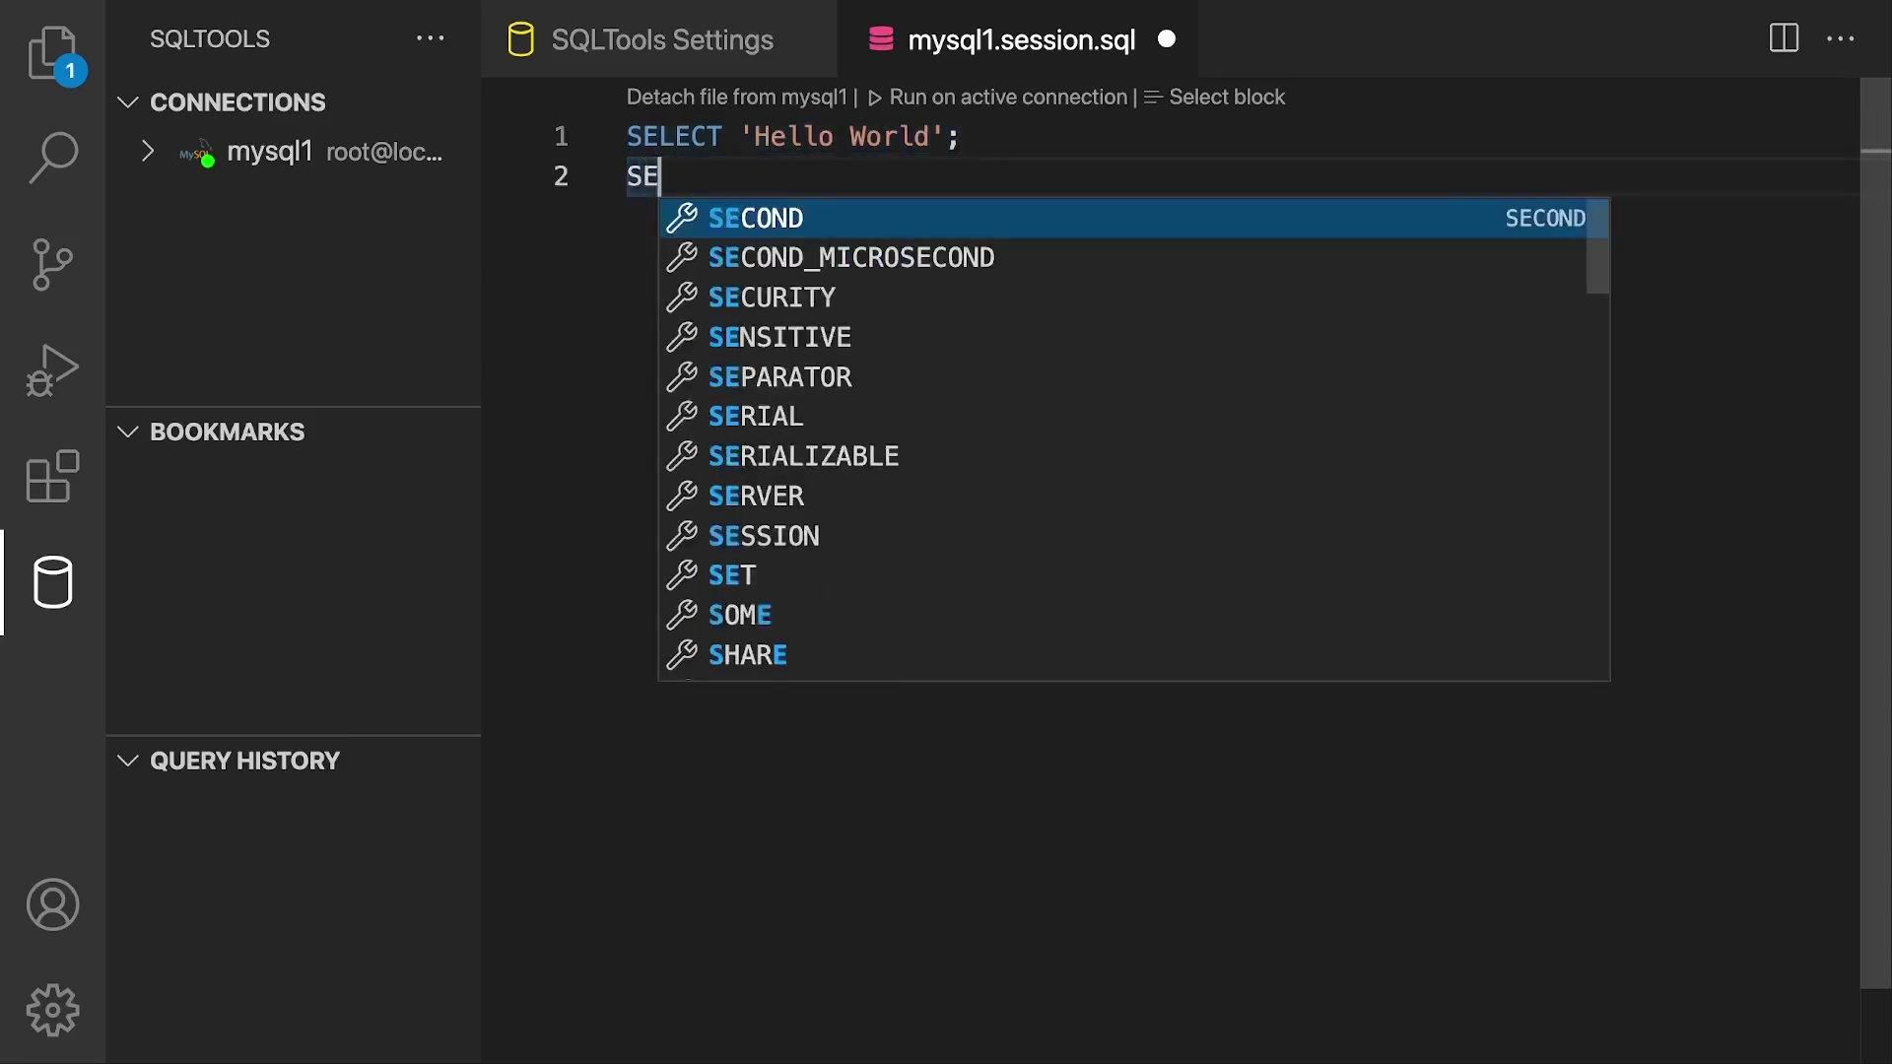
pyautogui.write('LE')
pyautogui.press('BackSpace')
pyautogui.press('BackSpace')
pyautogui.press('BackSpace')
pyautogui.press('BackSpace')
pyautogui.write('I')
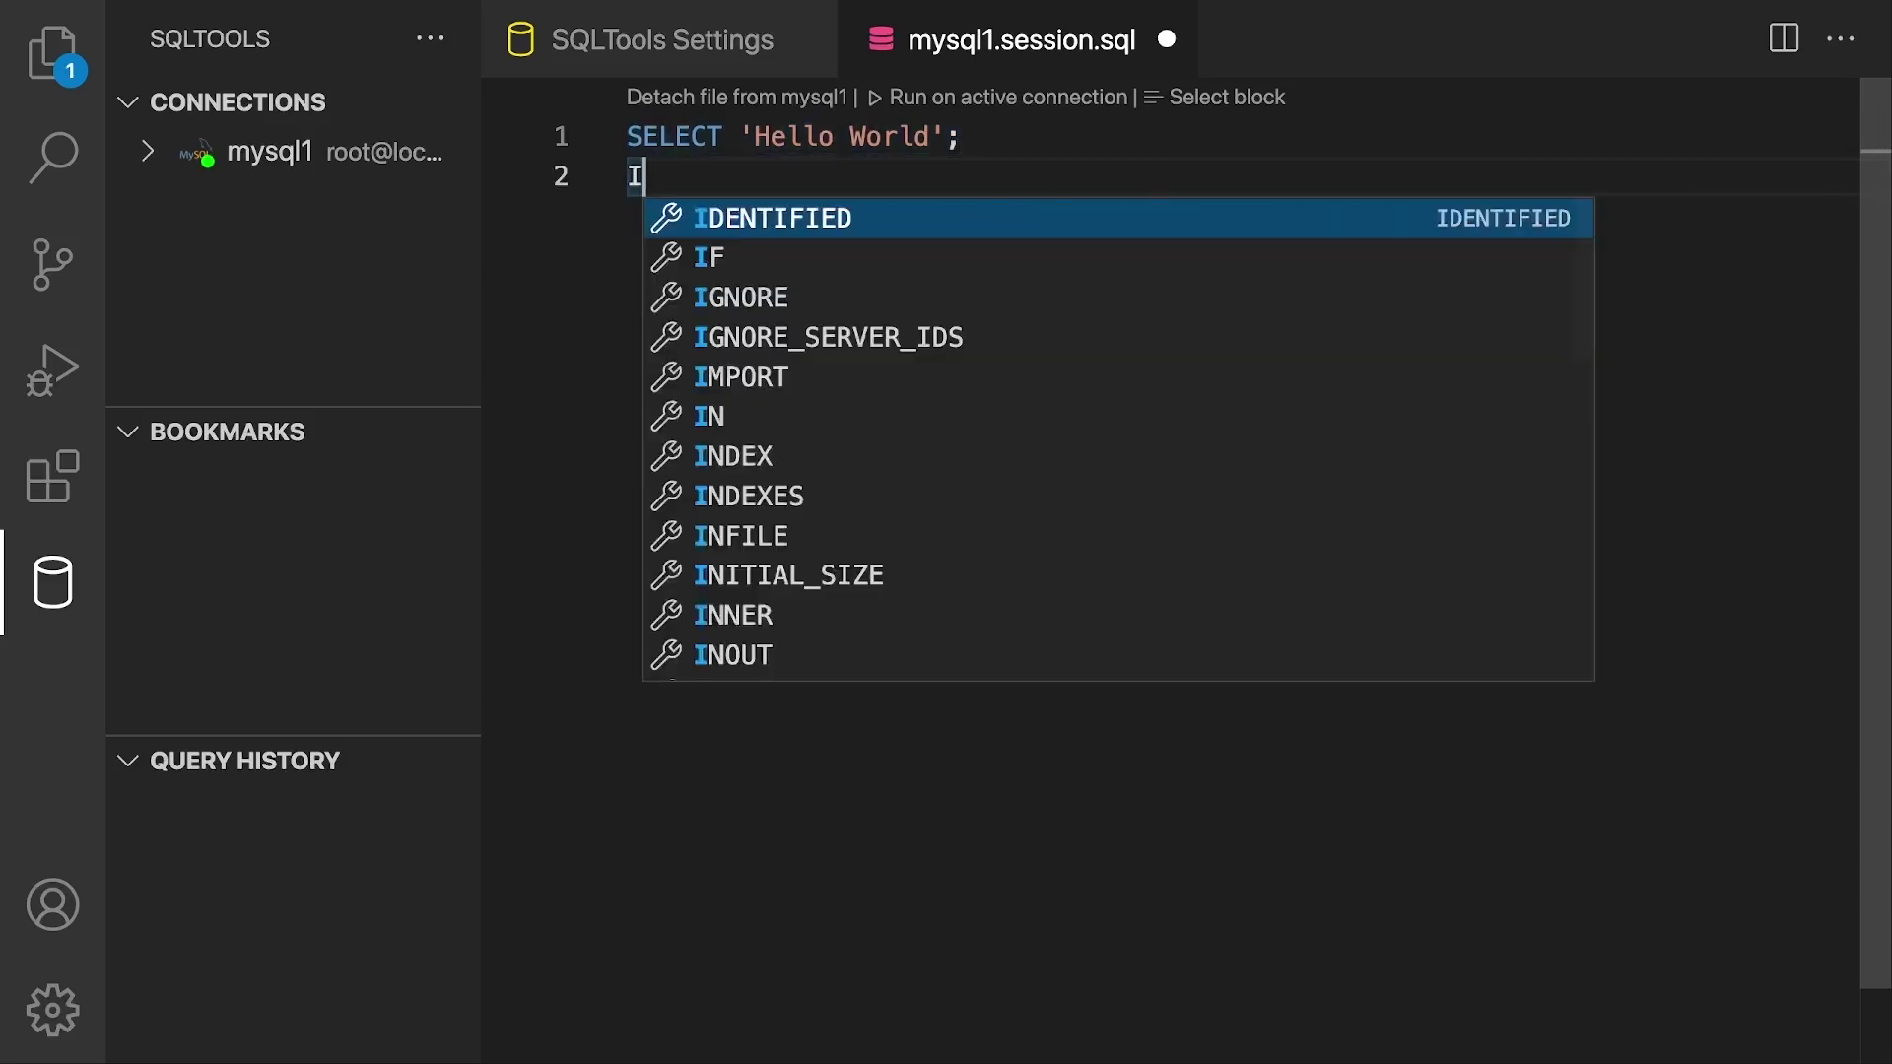
pyautogui.write('NSERT')
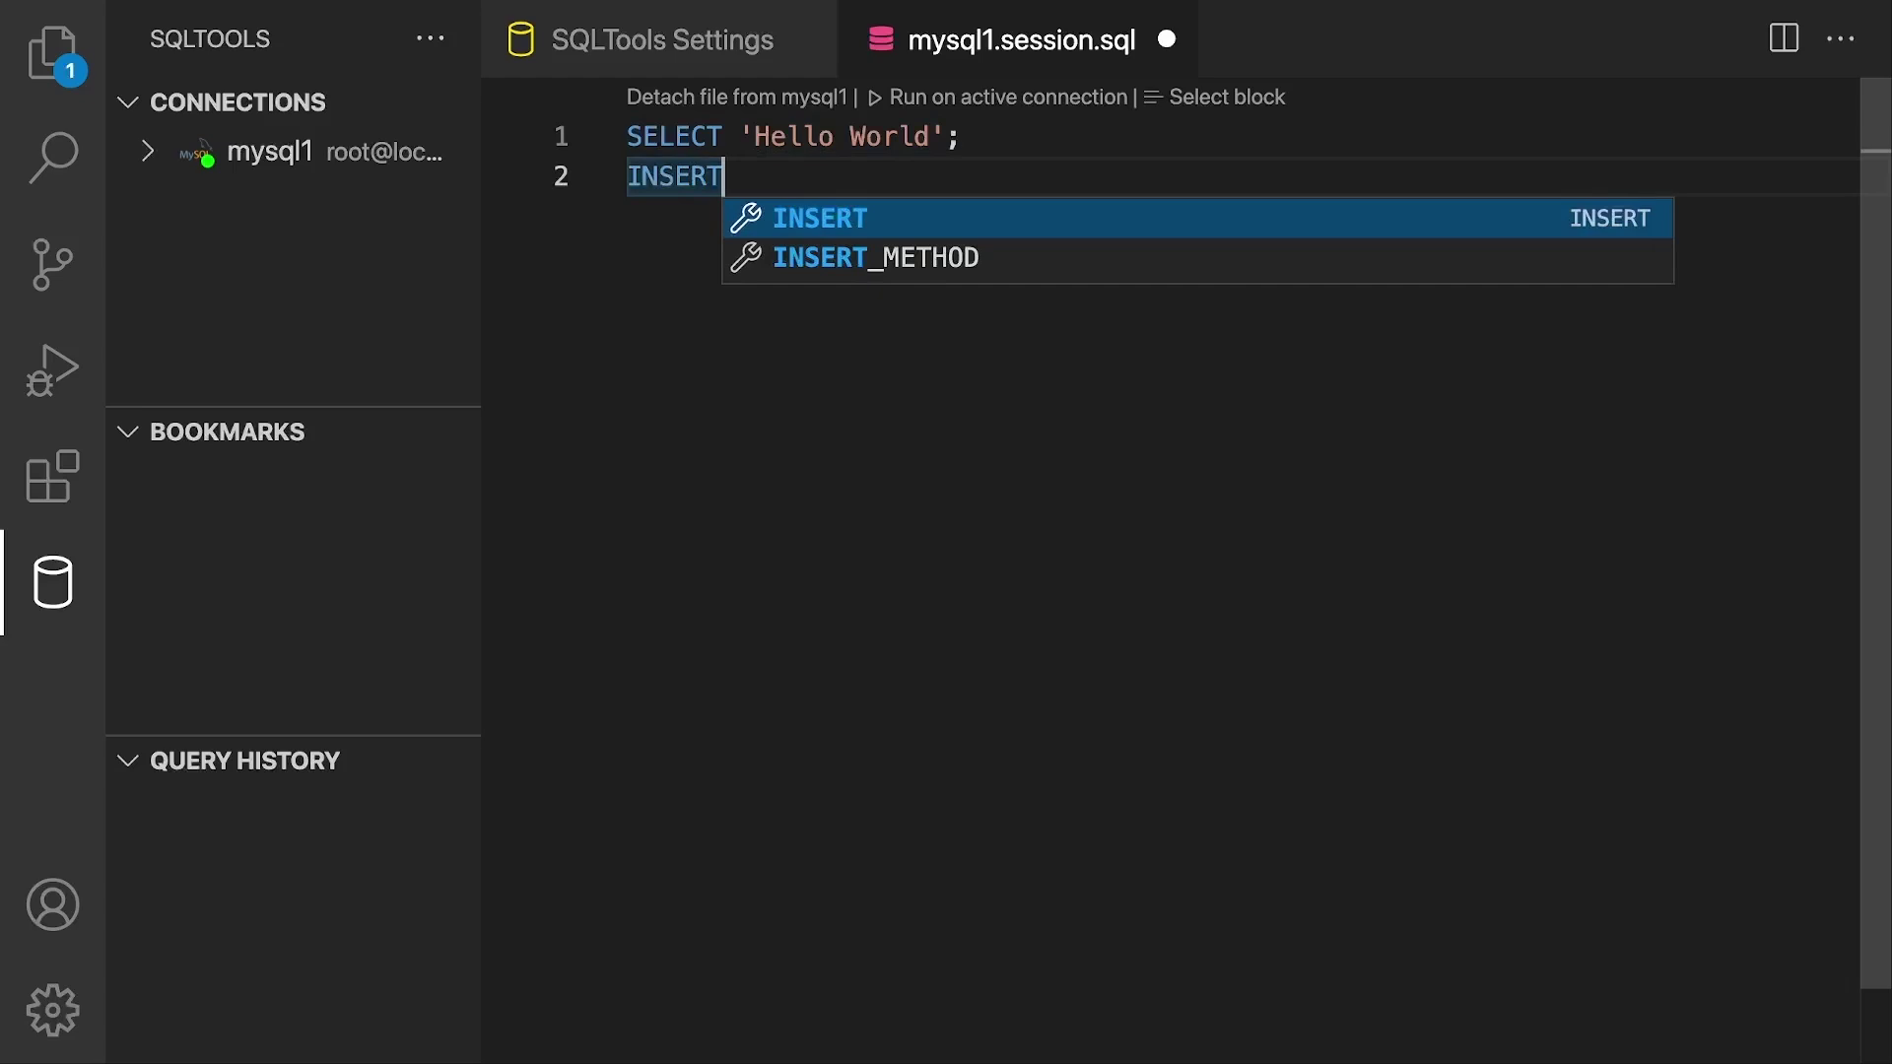
pyautogui.hotkey('ctrl', 'a')
pyautogui.write('S')
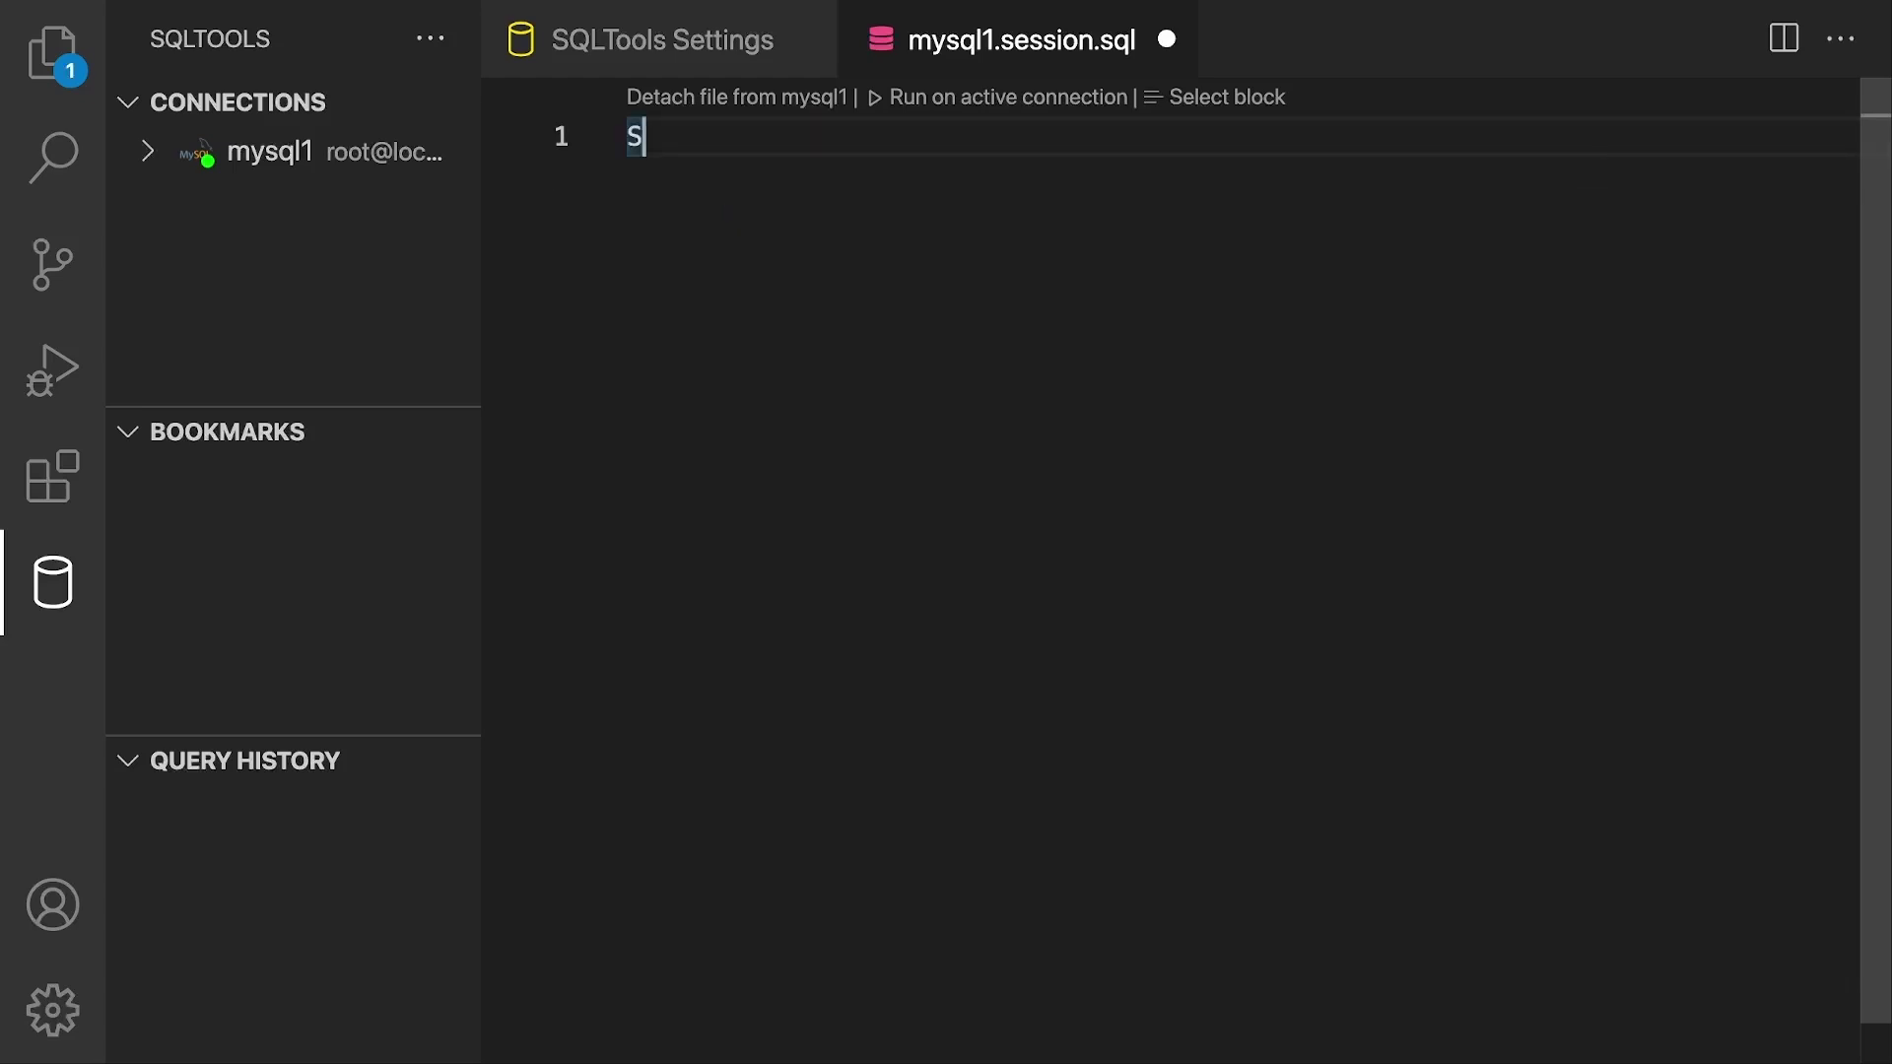
pyautogui.press('BackSpace')
pyautogui.write("SELECT '")
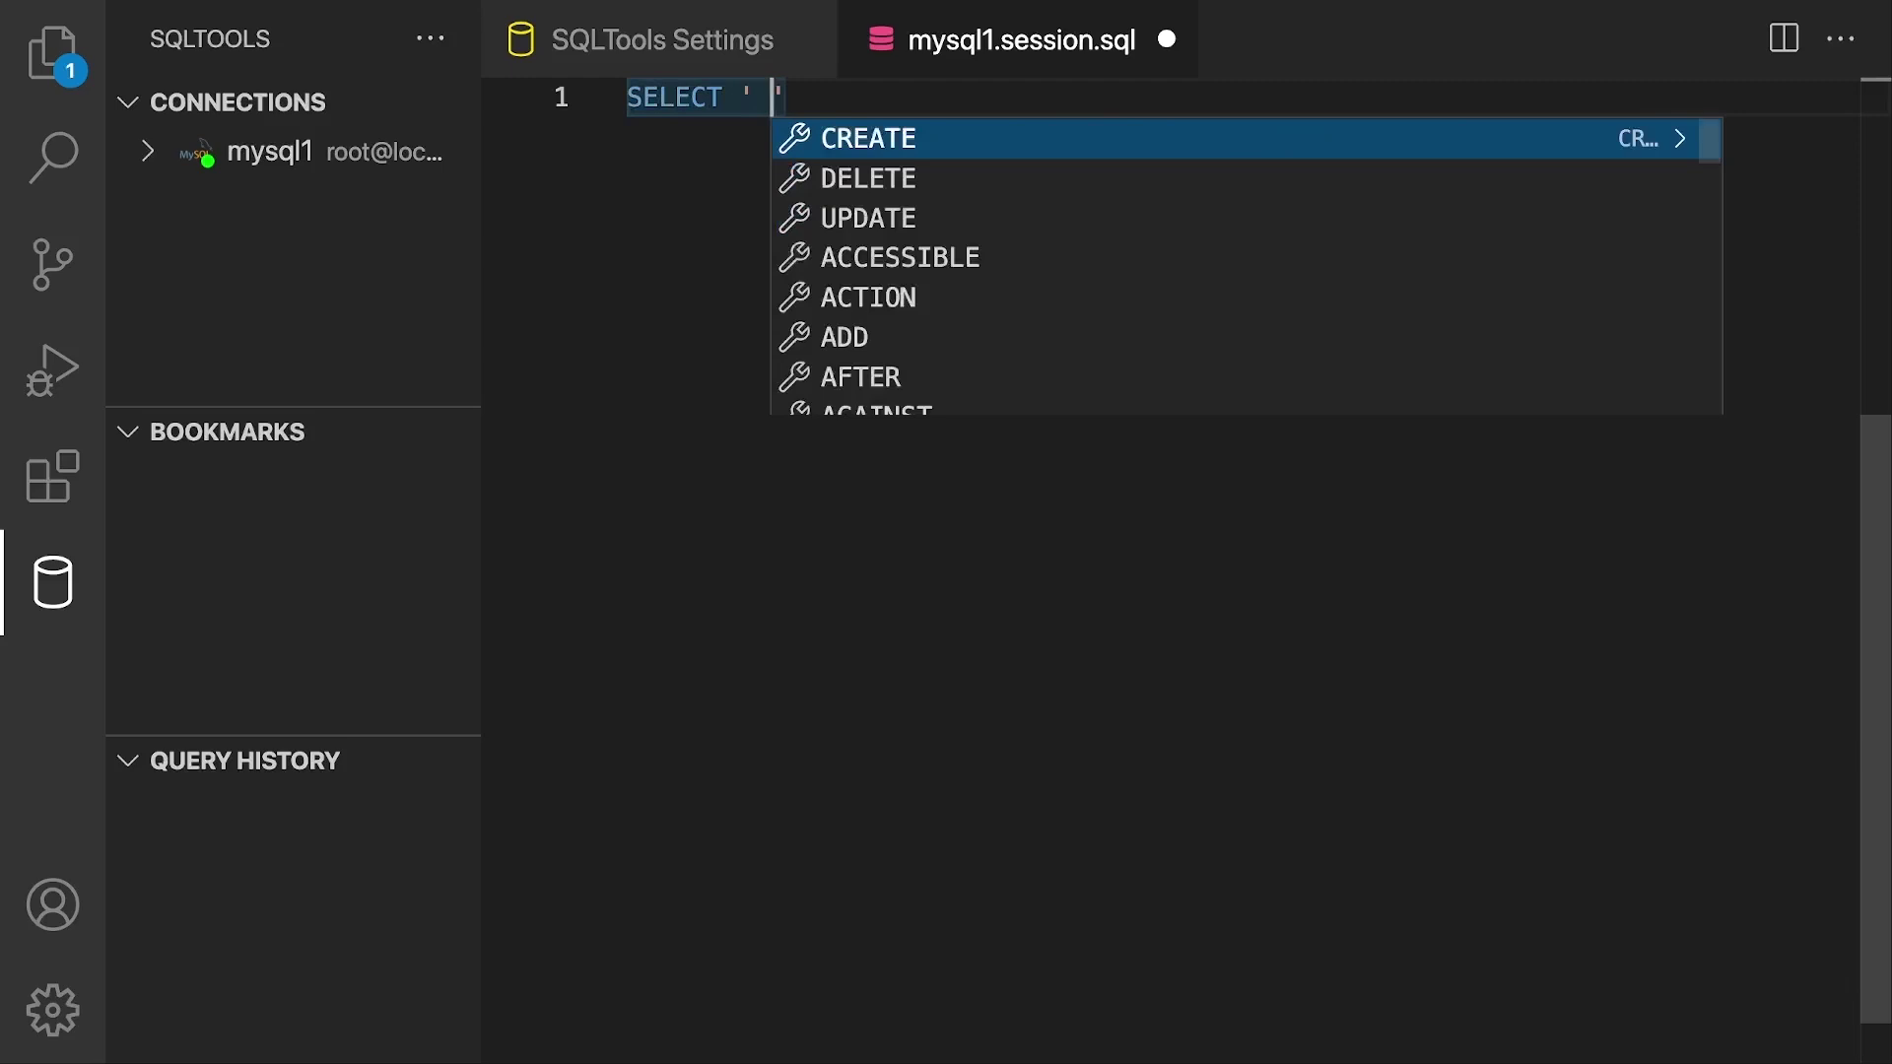
pyautogui.write("Hello World'")
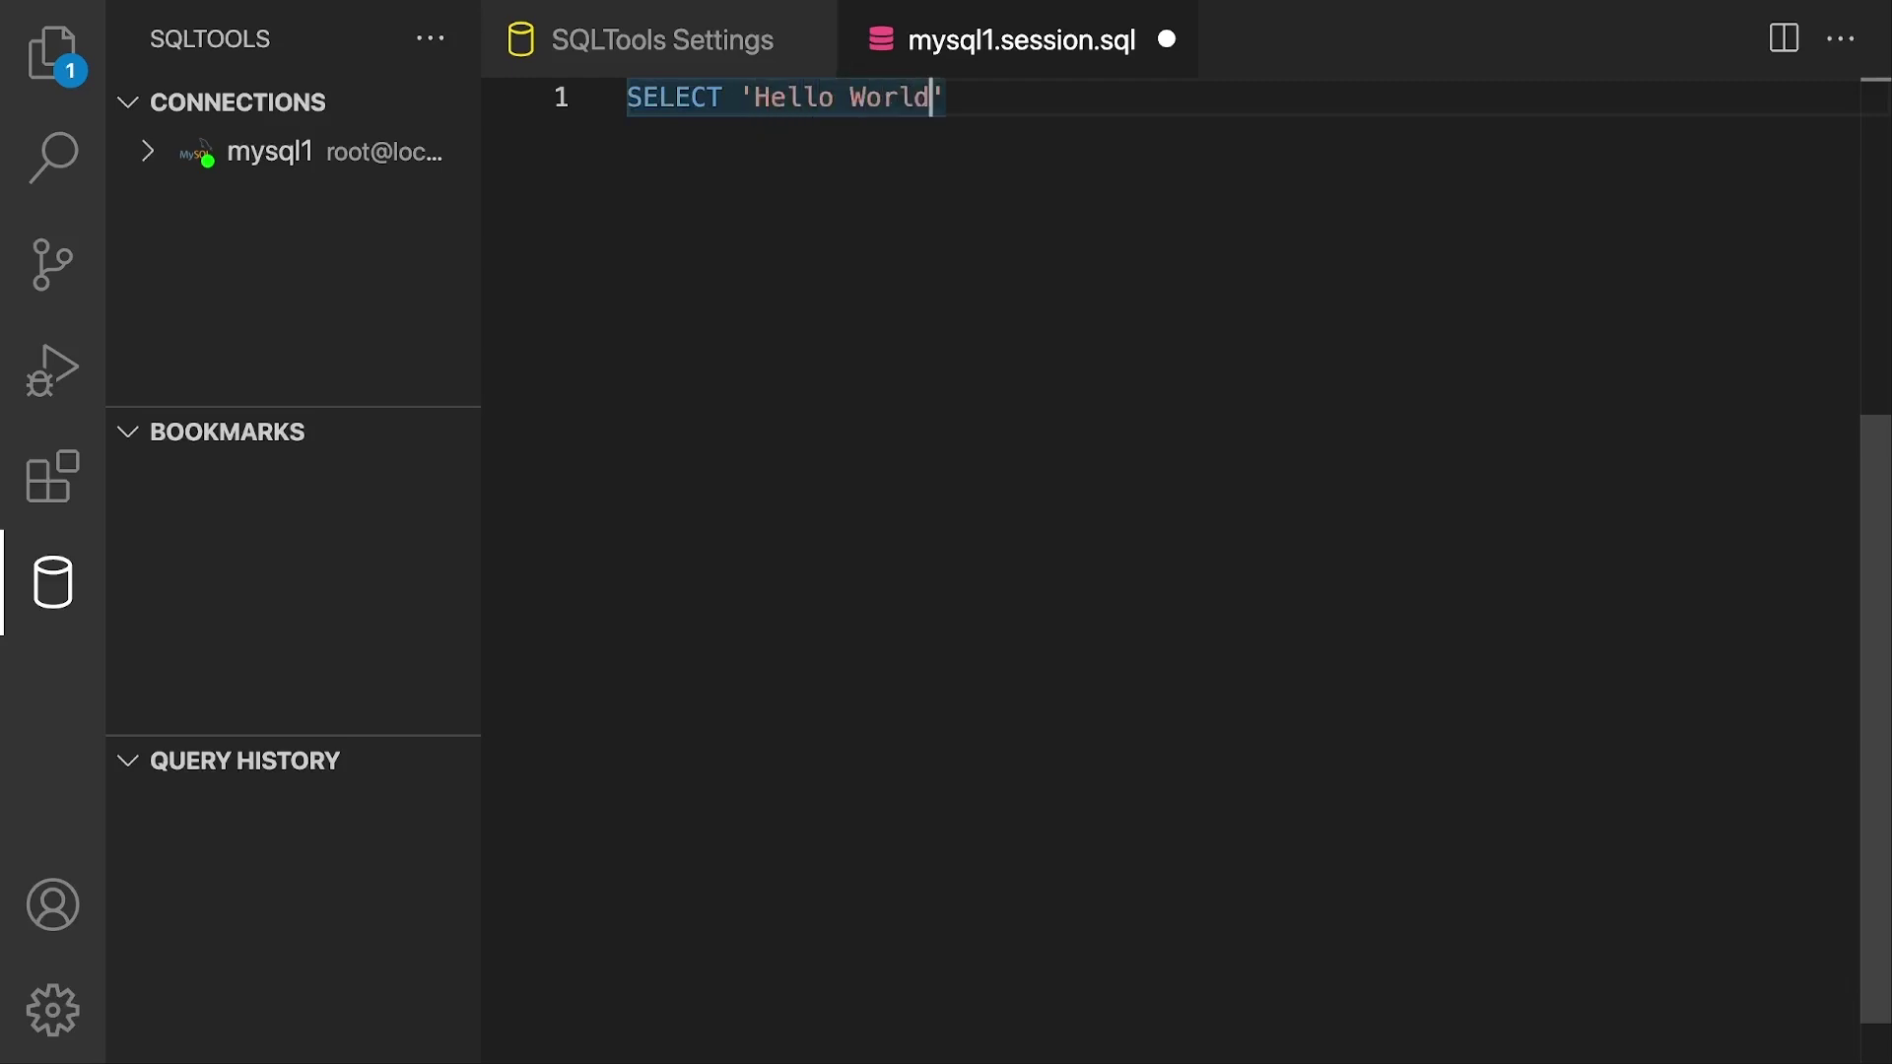
pyautogui.write(';')
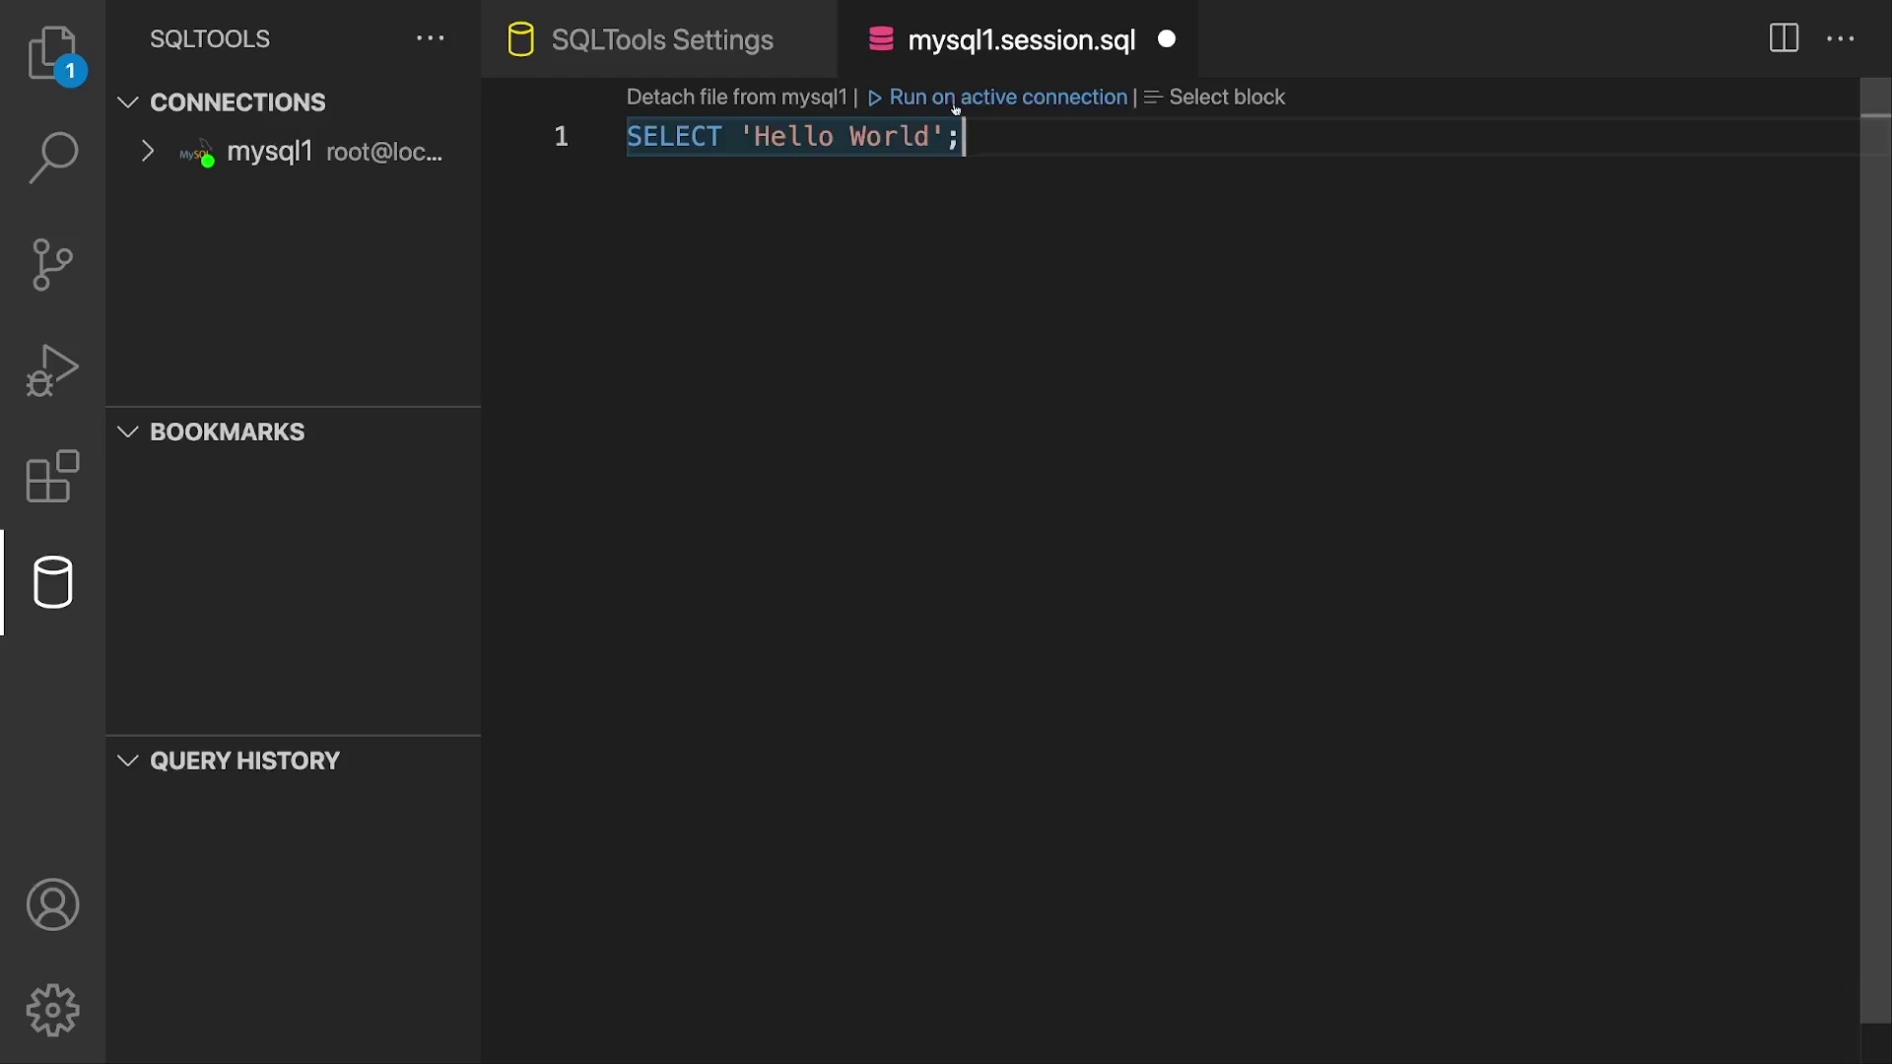
# Step: Run SELECT 'Hello World'; on mysql1 from the Run on active connection CodeLens
pyautogui.click(956, 103)
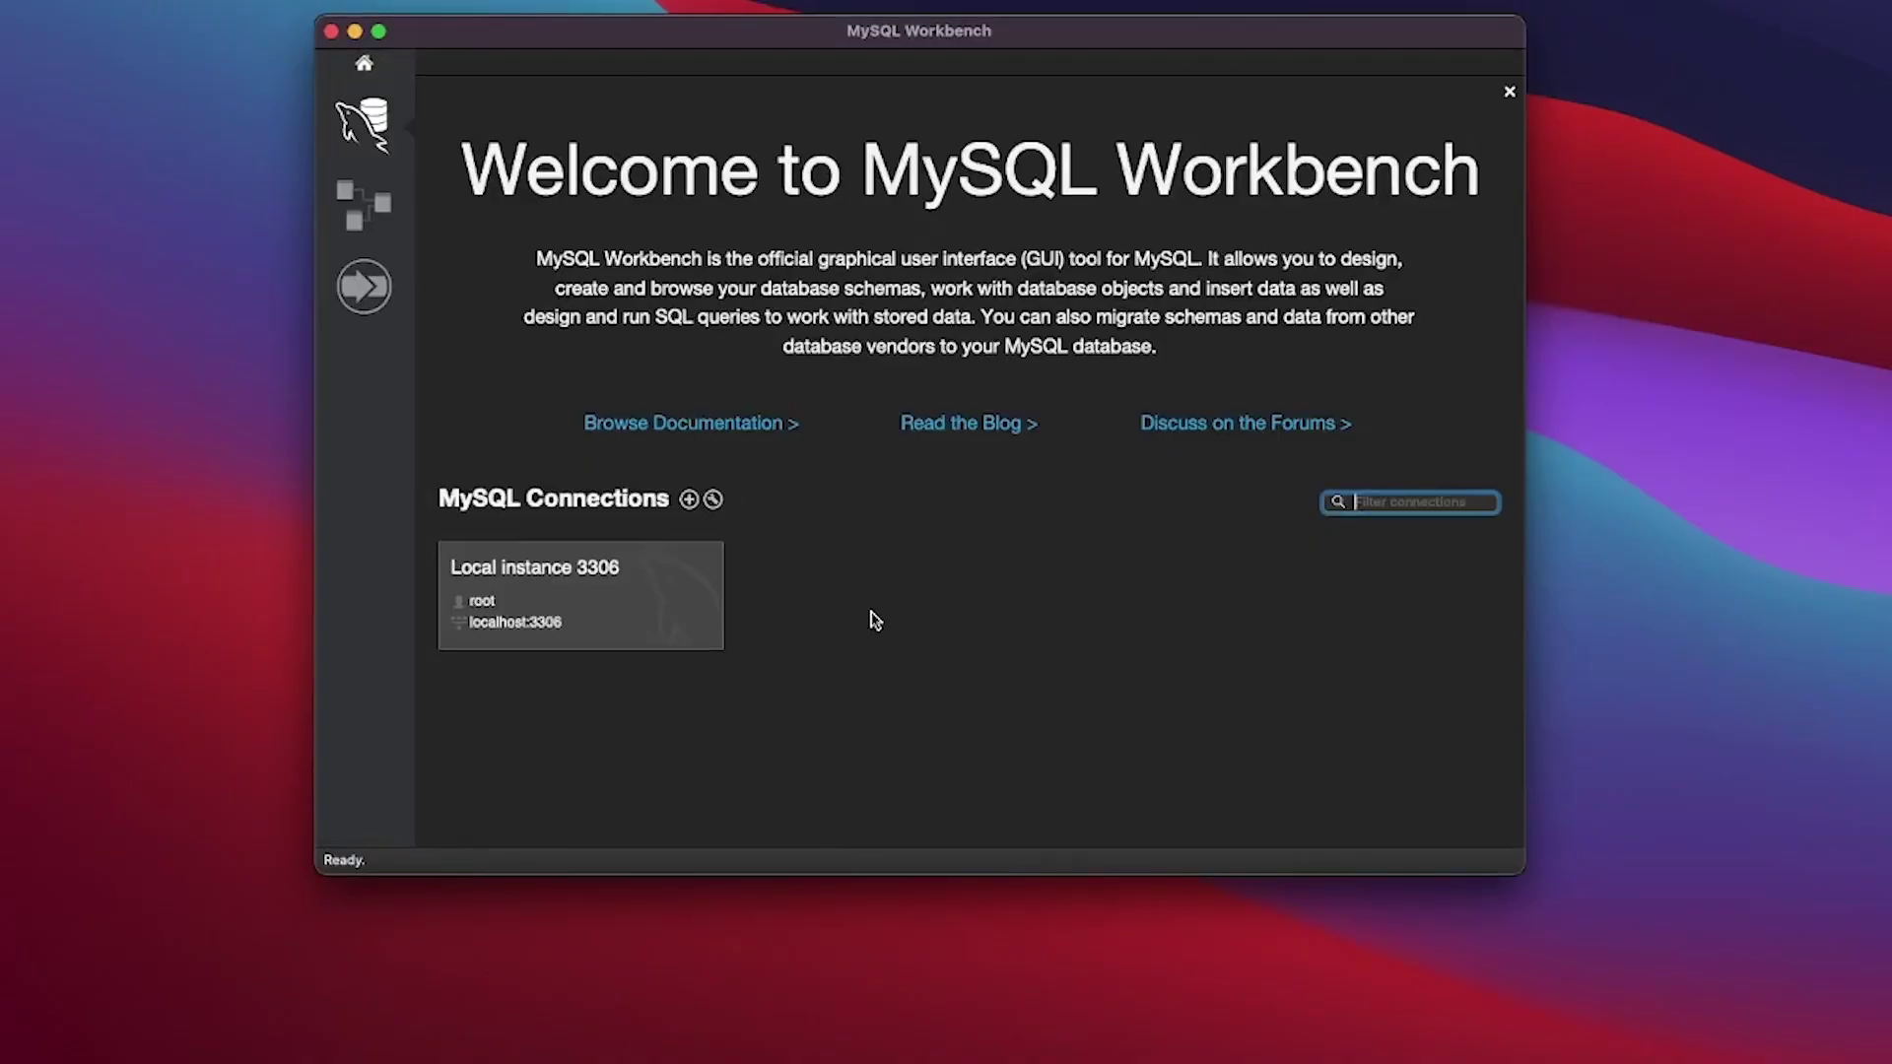
# Step: Connect to Local instance 3306 in MySQL Workbench and close SQL File 2 without saving
pyautogui.click(624, 571)
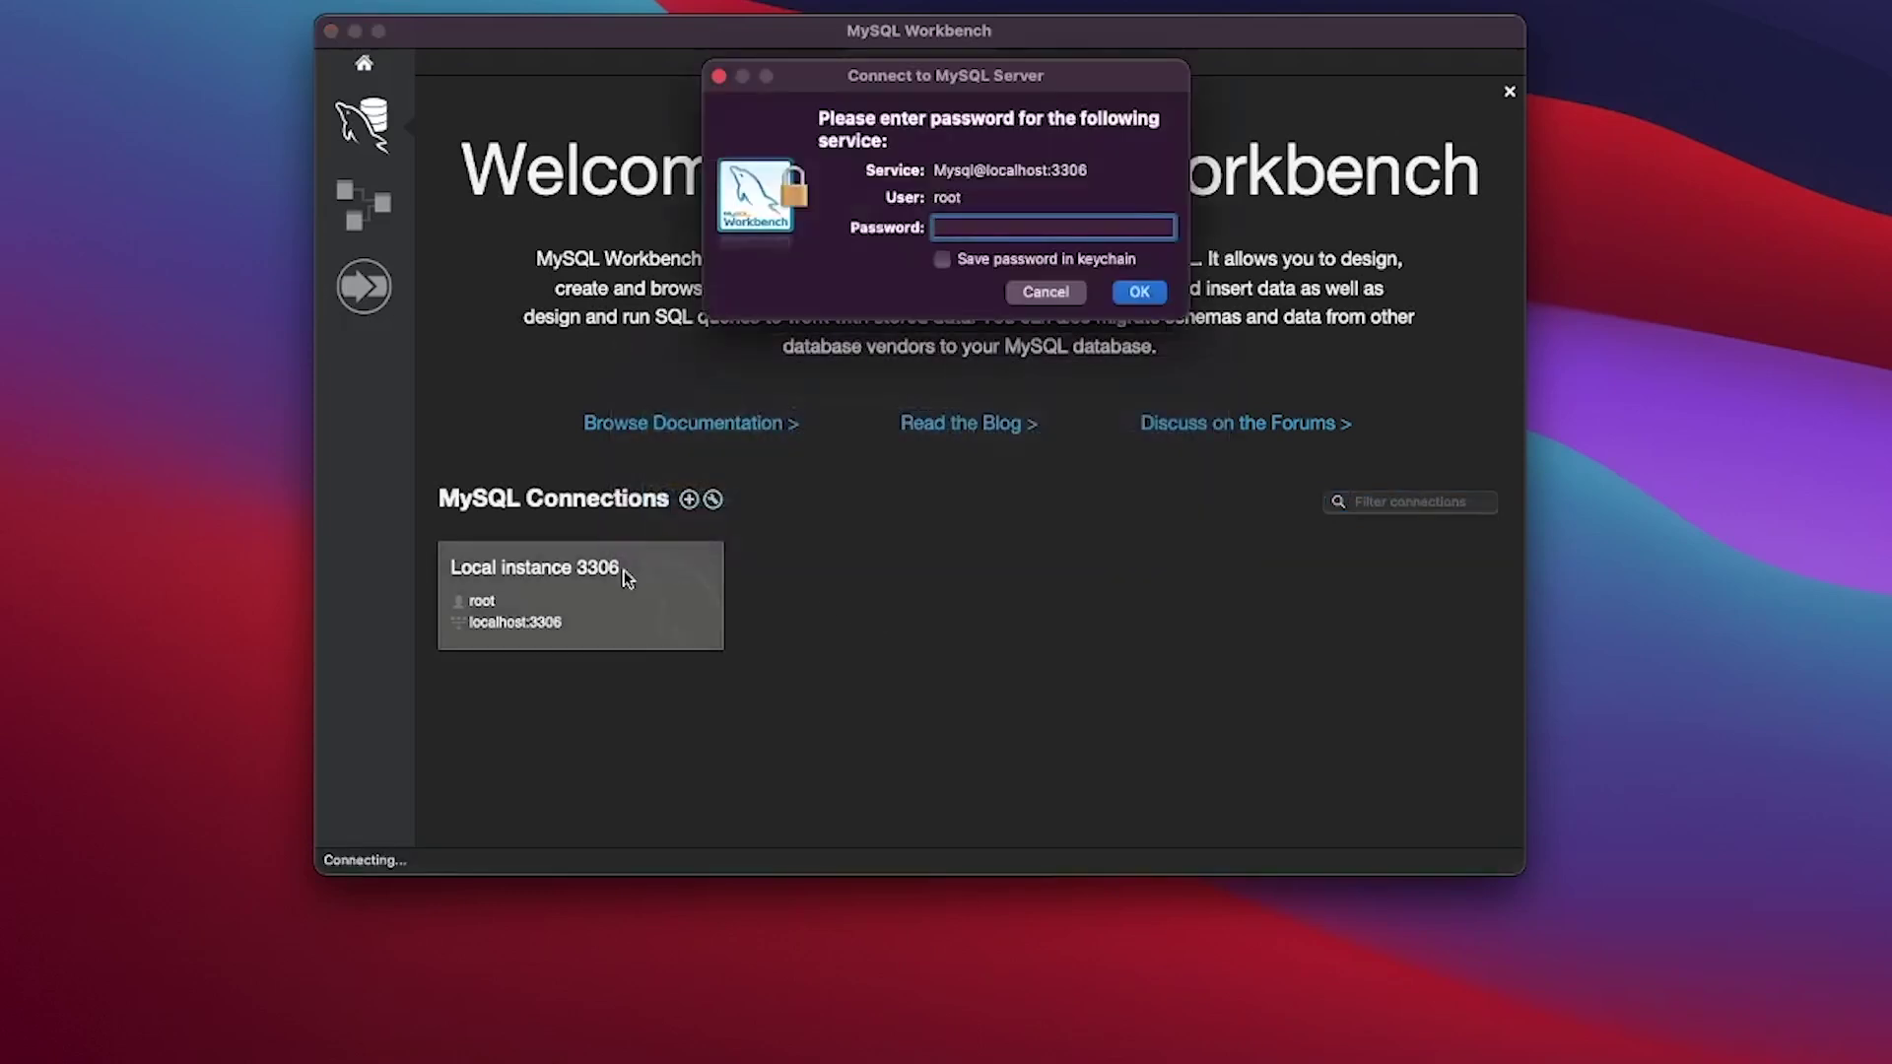
pyautogui.press('Return')
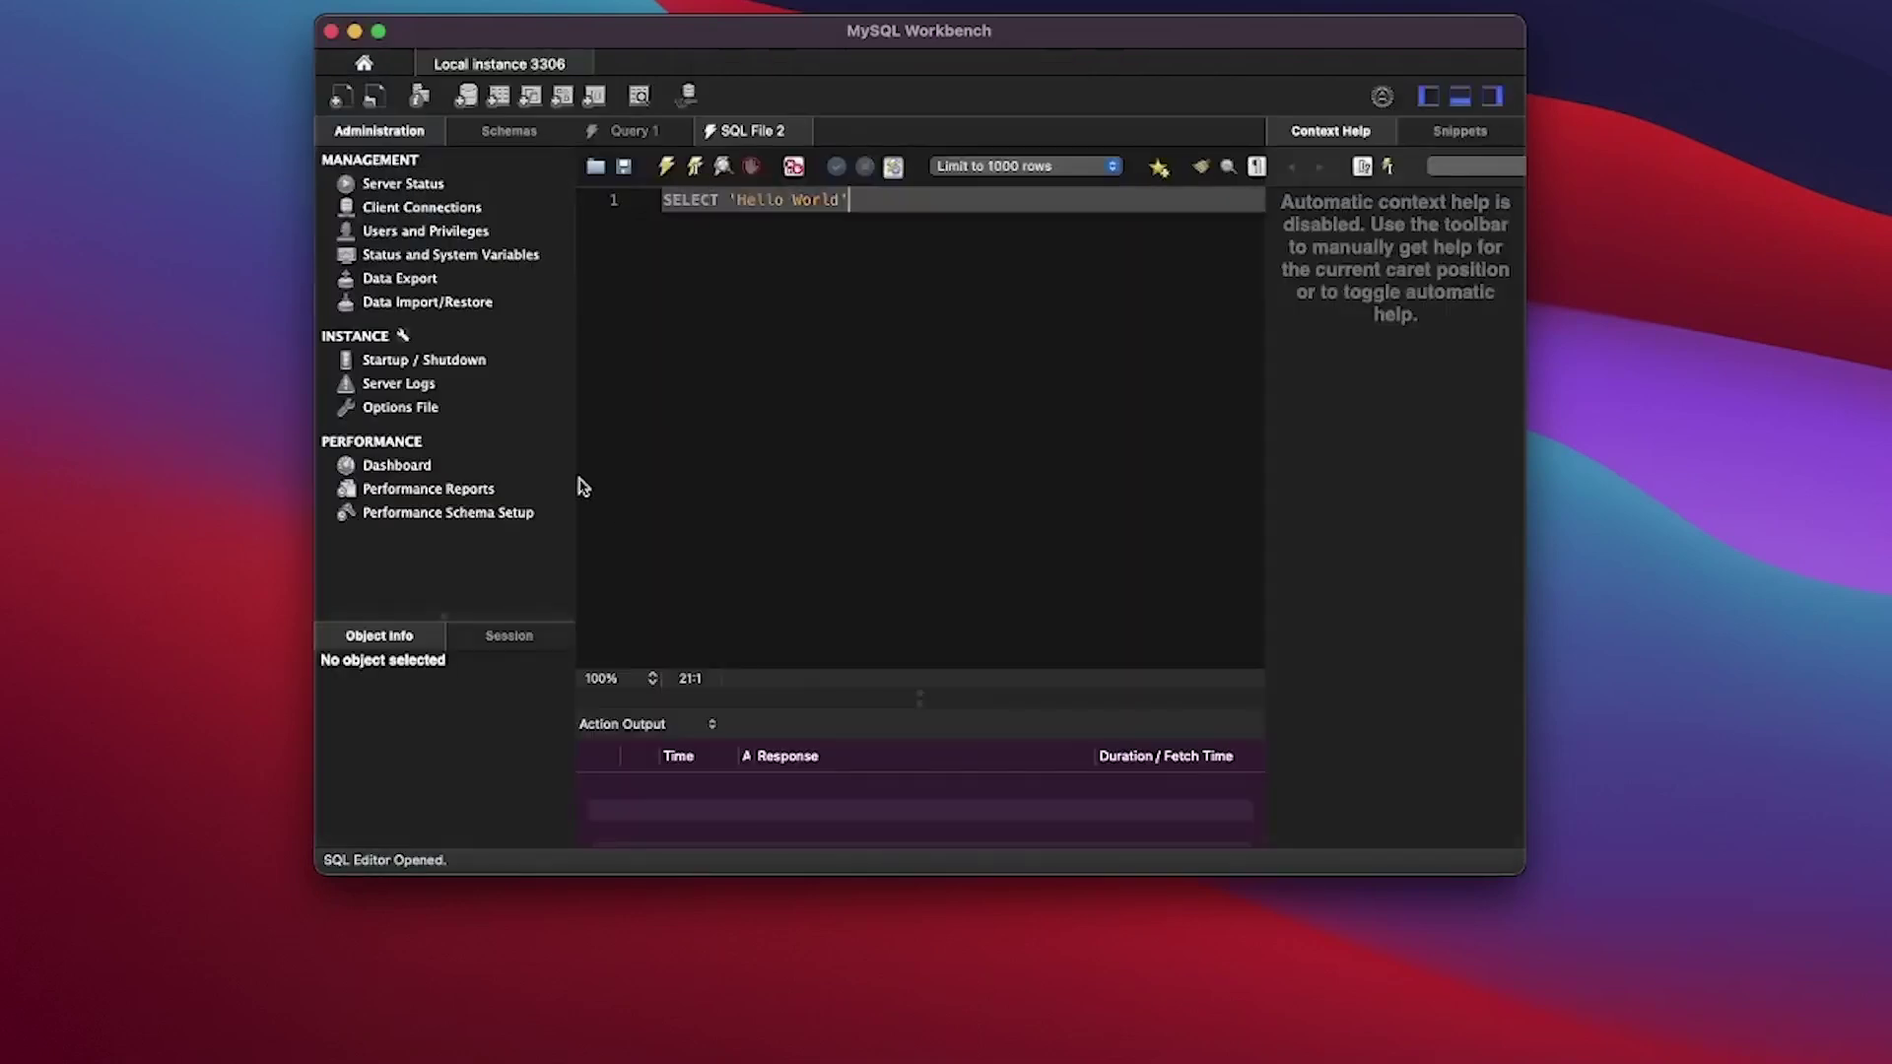
pyautogui.click(804, 131)
pyautogui.click(956, 349)
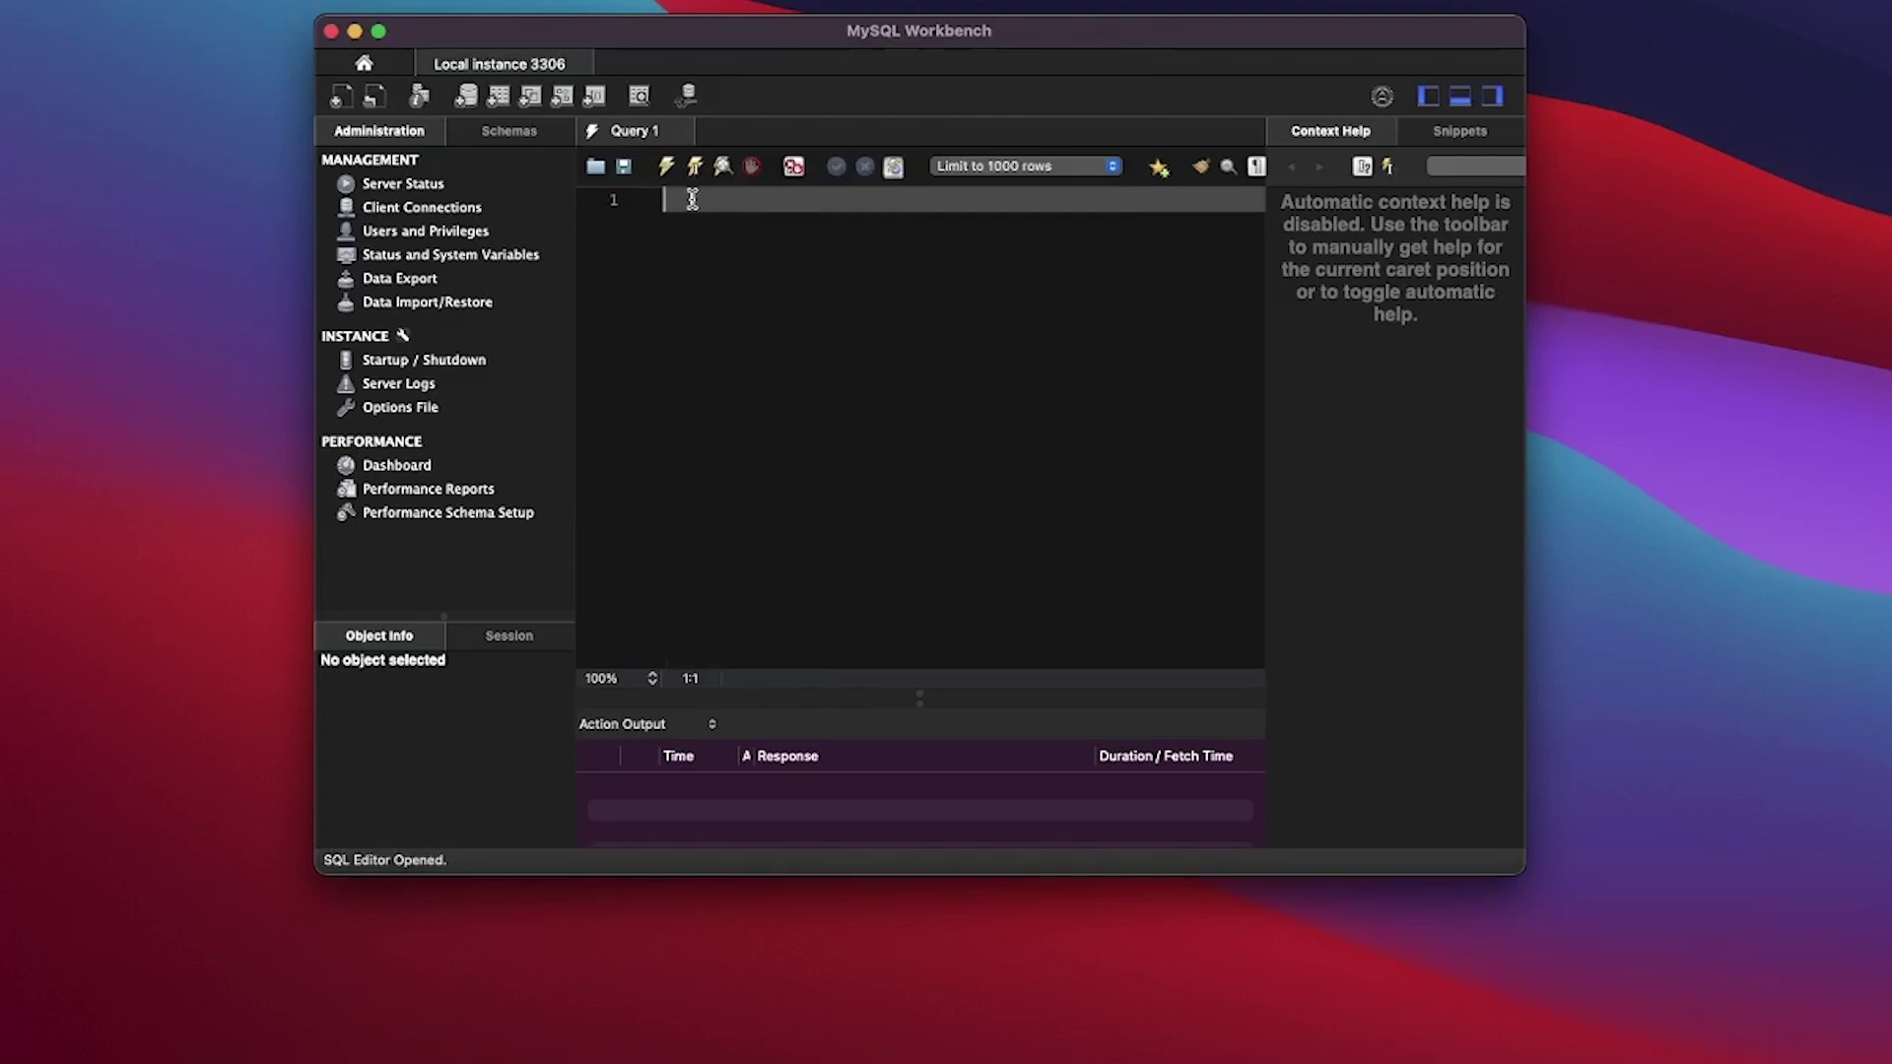
# Step: Paste ALTER USER 'root'@'localhost' IDENTIFIED WITH mysql_native_password BY and fill in the new password
pyautogui.press('super+v')
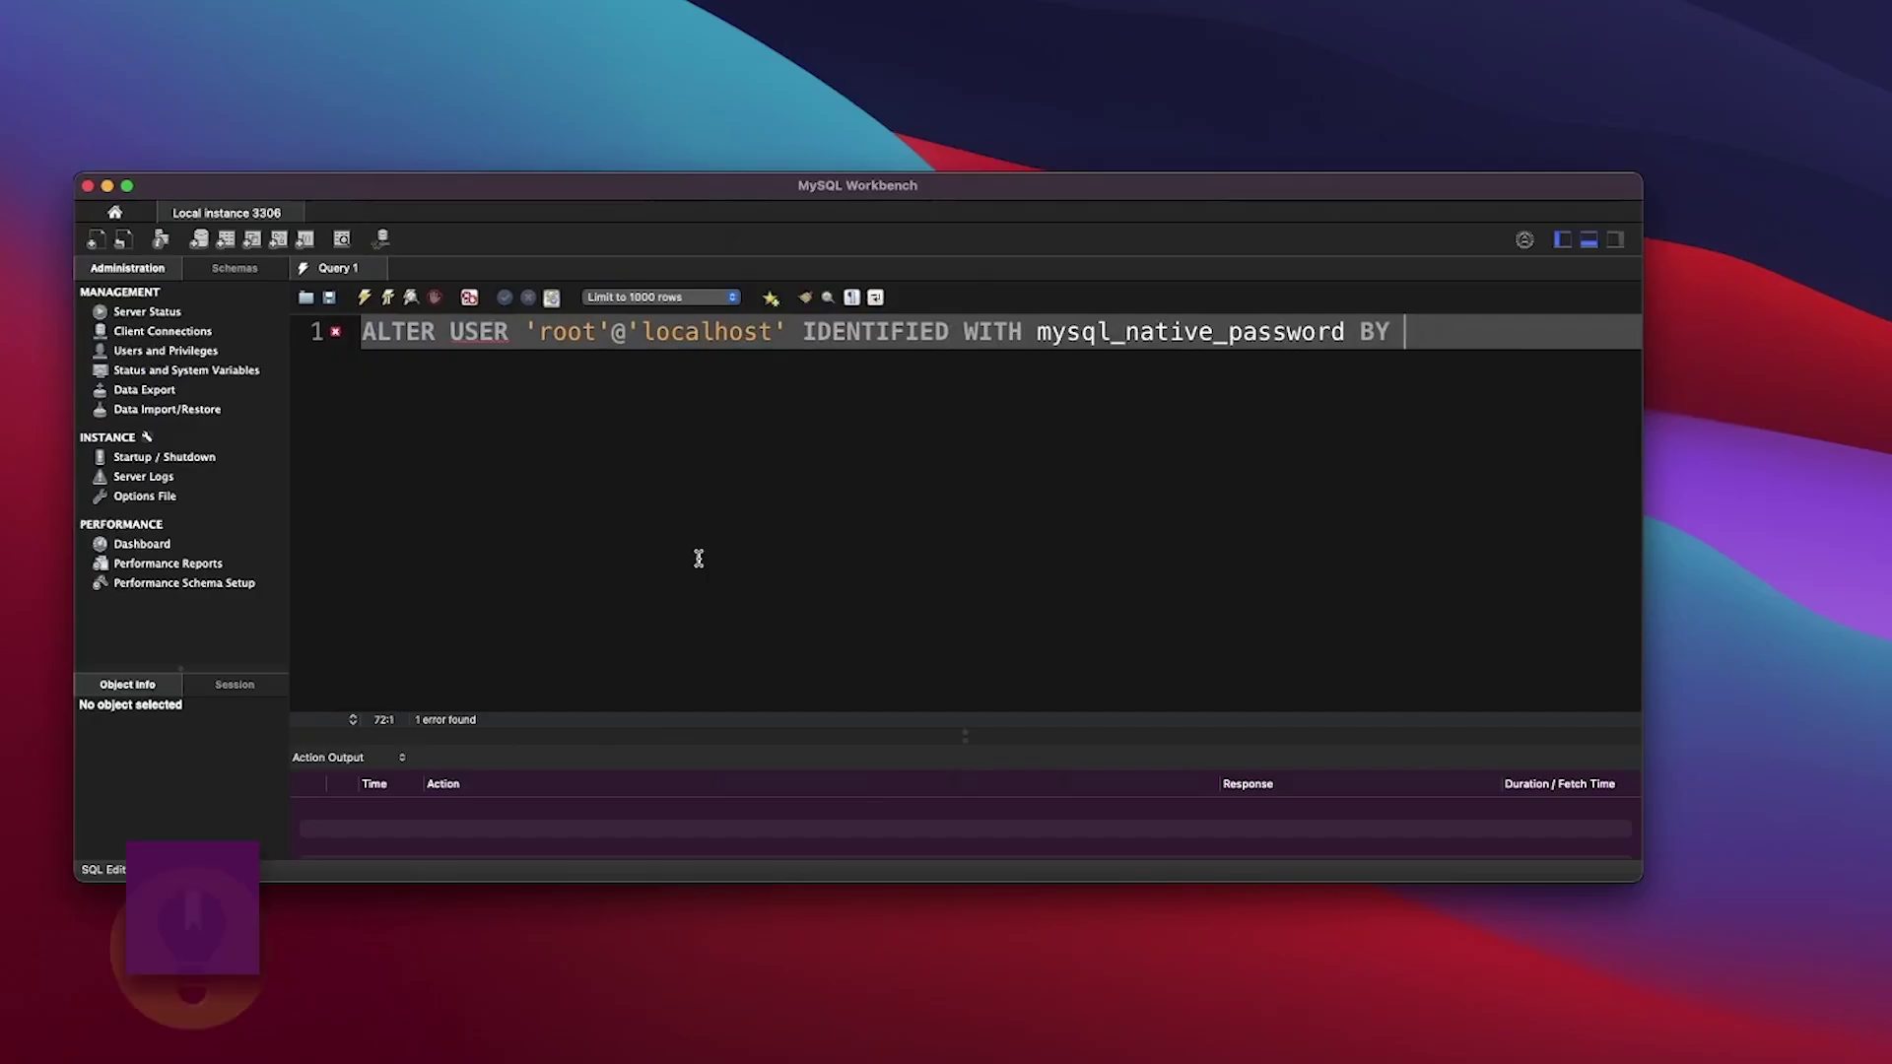
pyautogui.click(480, 333)
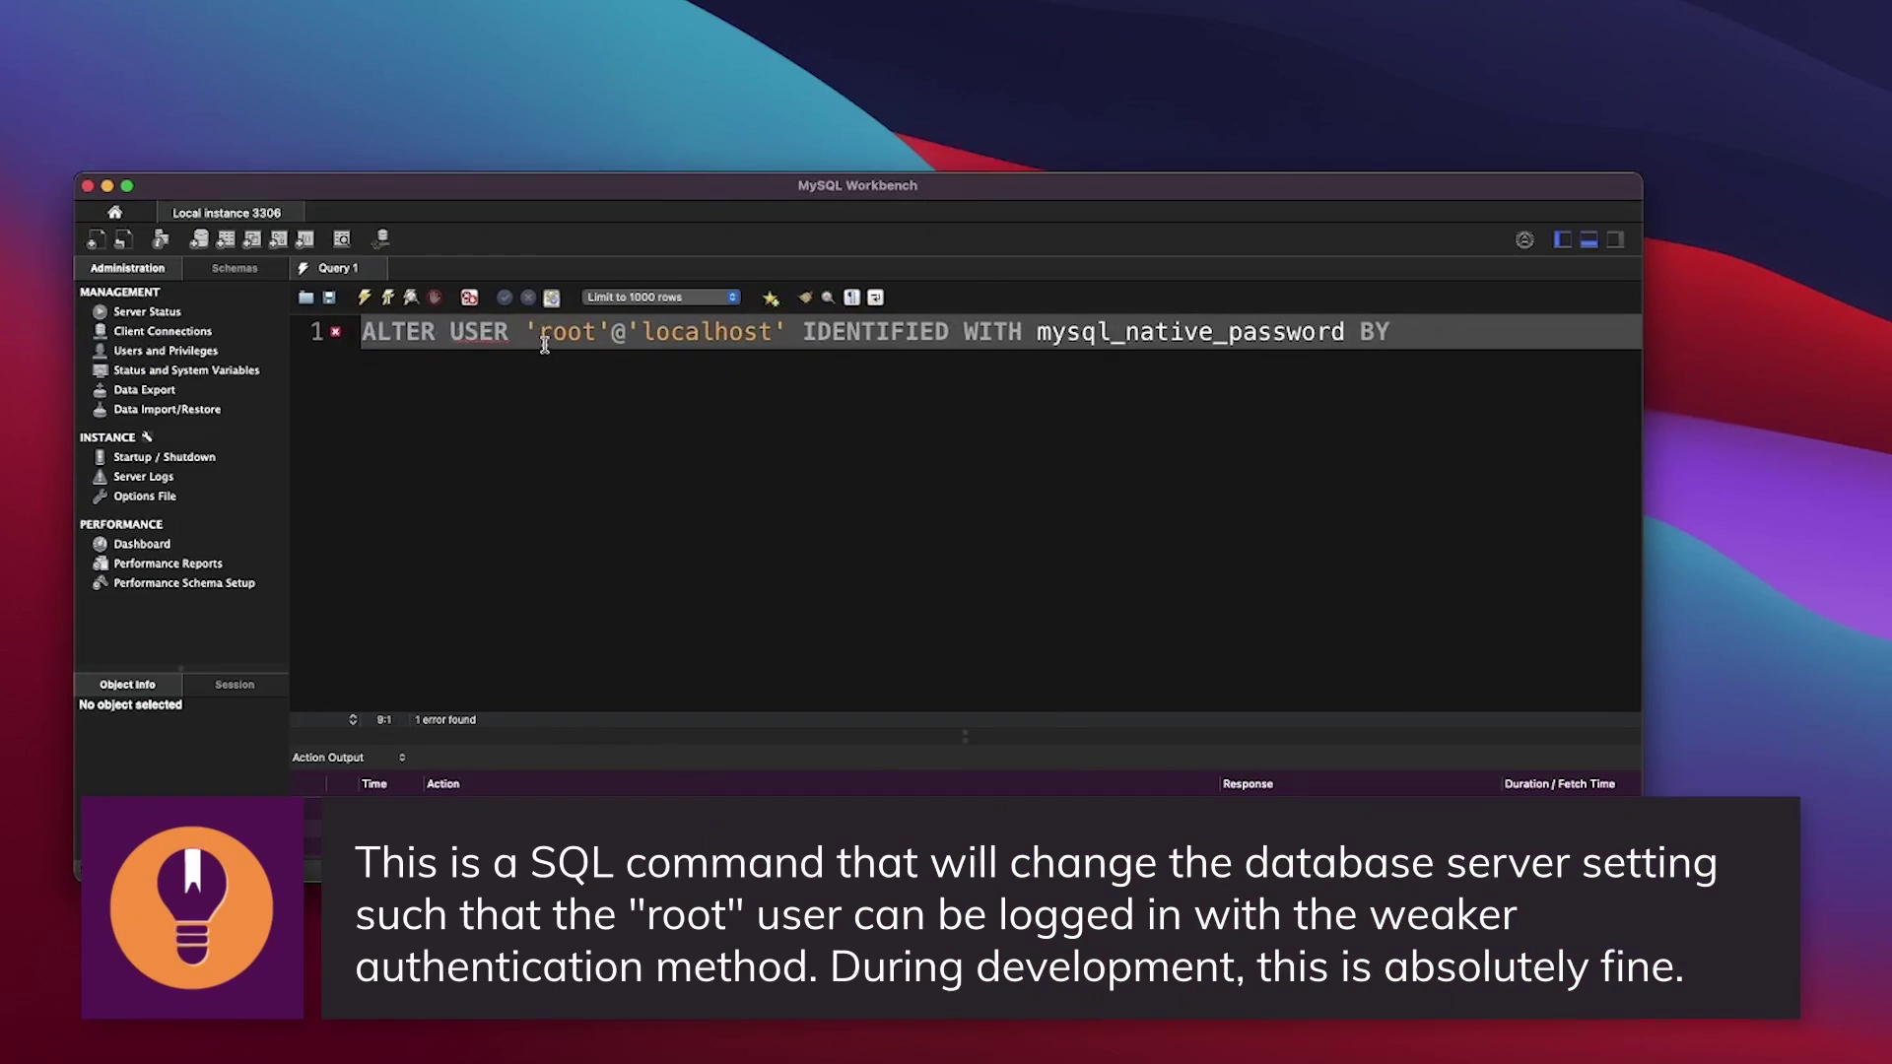
pyautogui.moveTo(540, 332); pyautogui.dragTo(1391, 332)
pyautogui.press('super+Right')
pyautogui.click(1033, 363)
pyautogui.click(1437, 335)
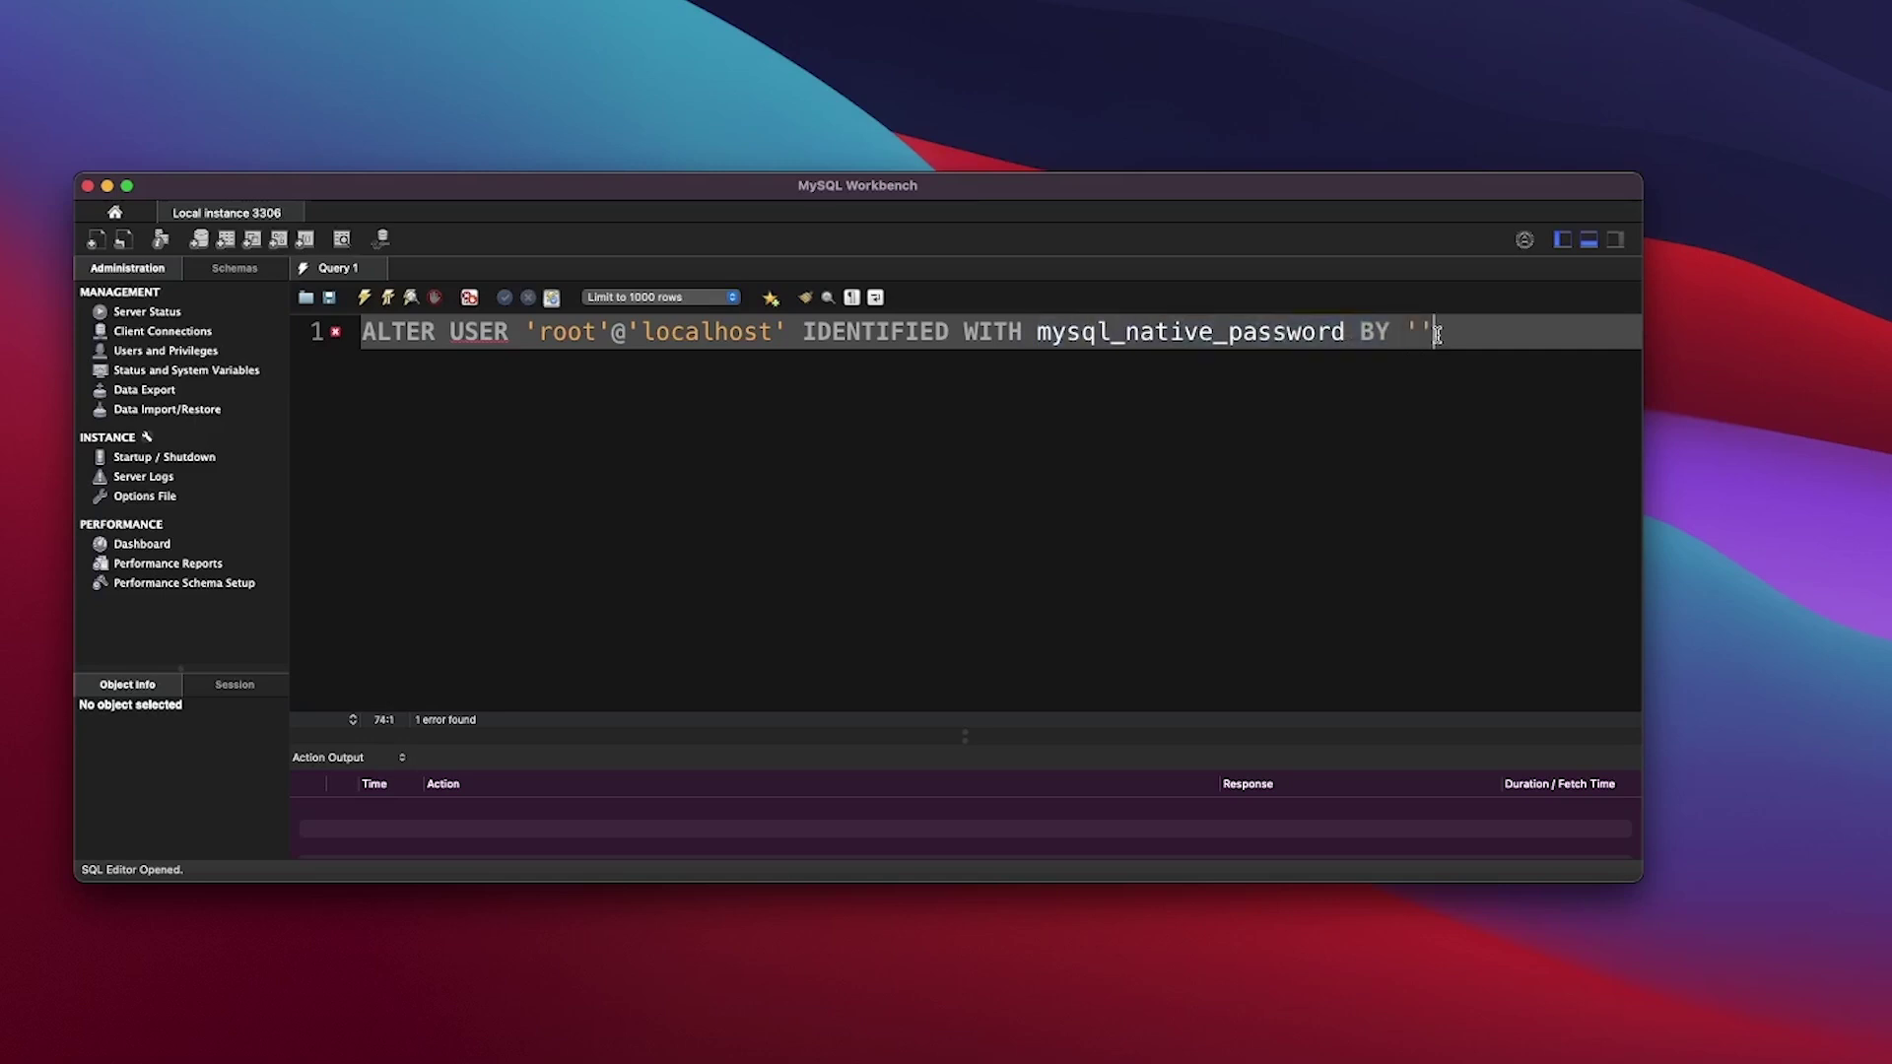
pyautogui.press('Left')
# Step: Run the ALTER USER statement, then disconnect and reconnect mysql1 with its new password
pyautogui.click(364, 297)
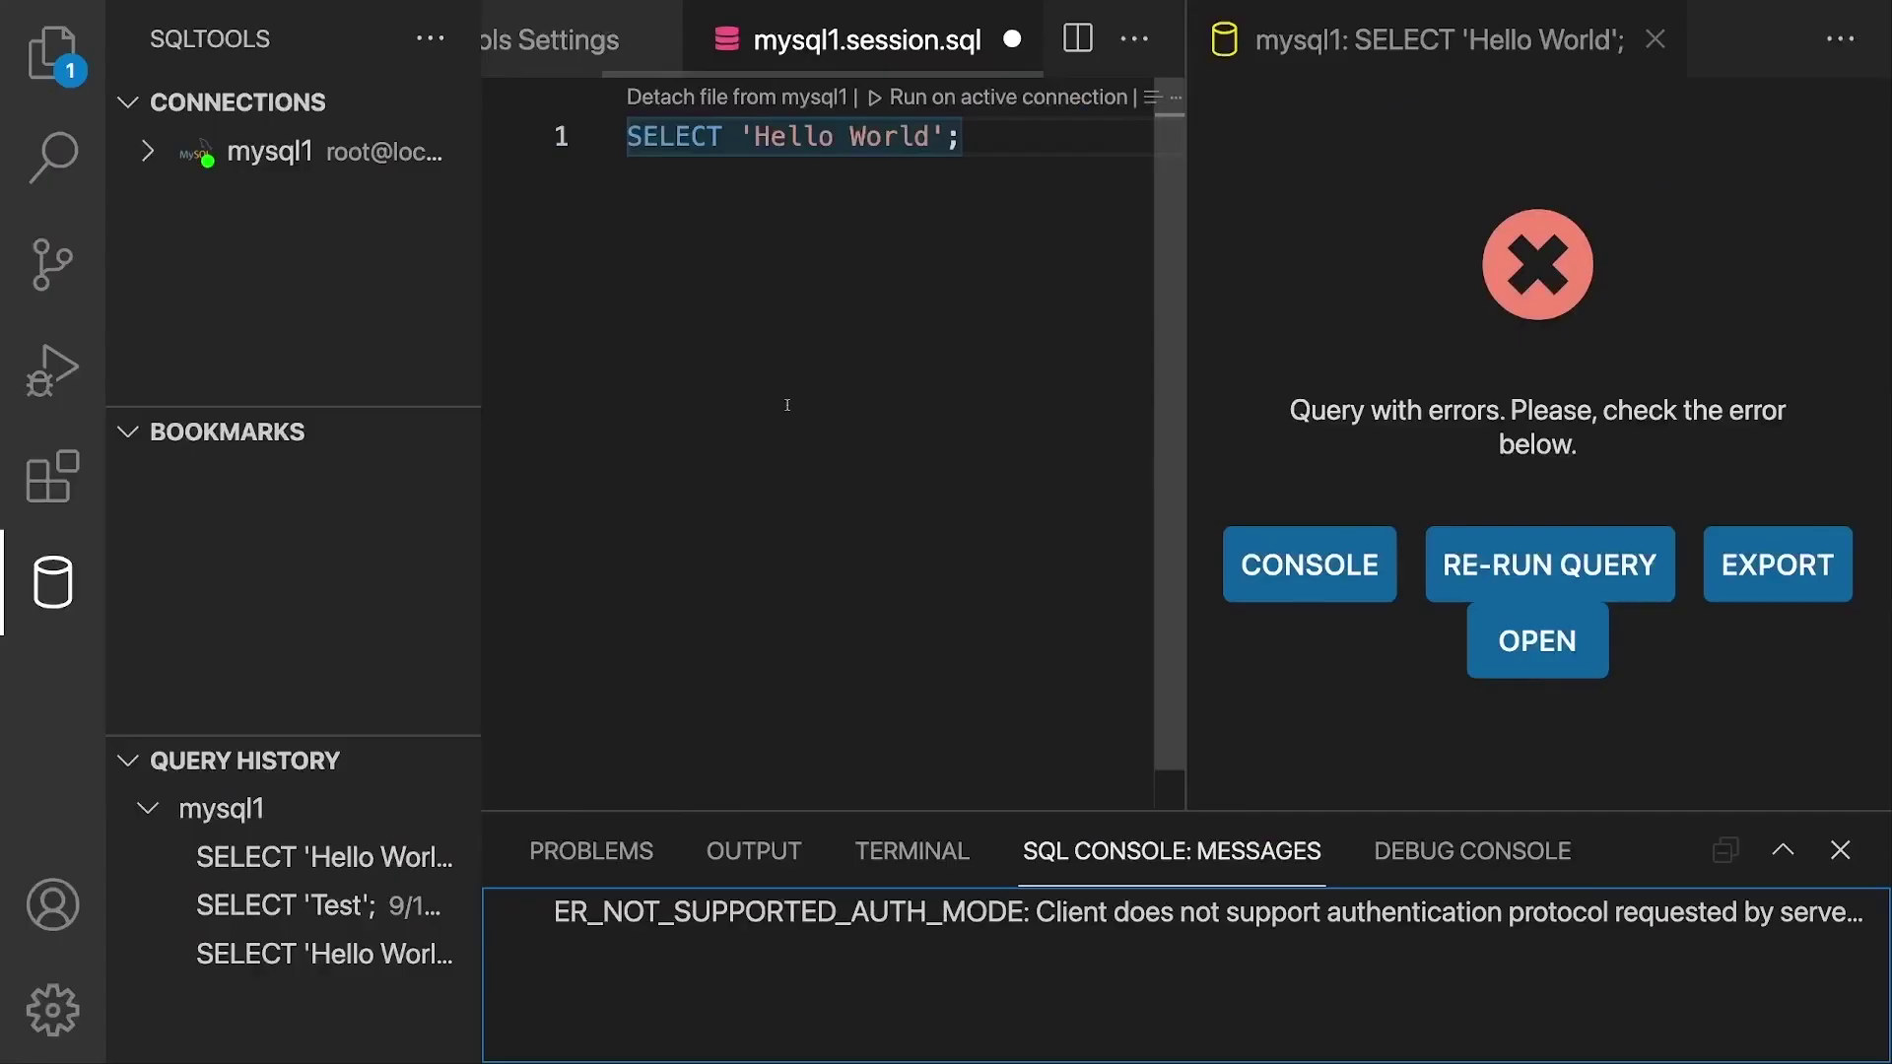
pyautogui.click(1655, 40)
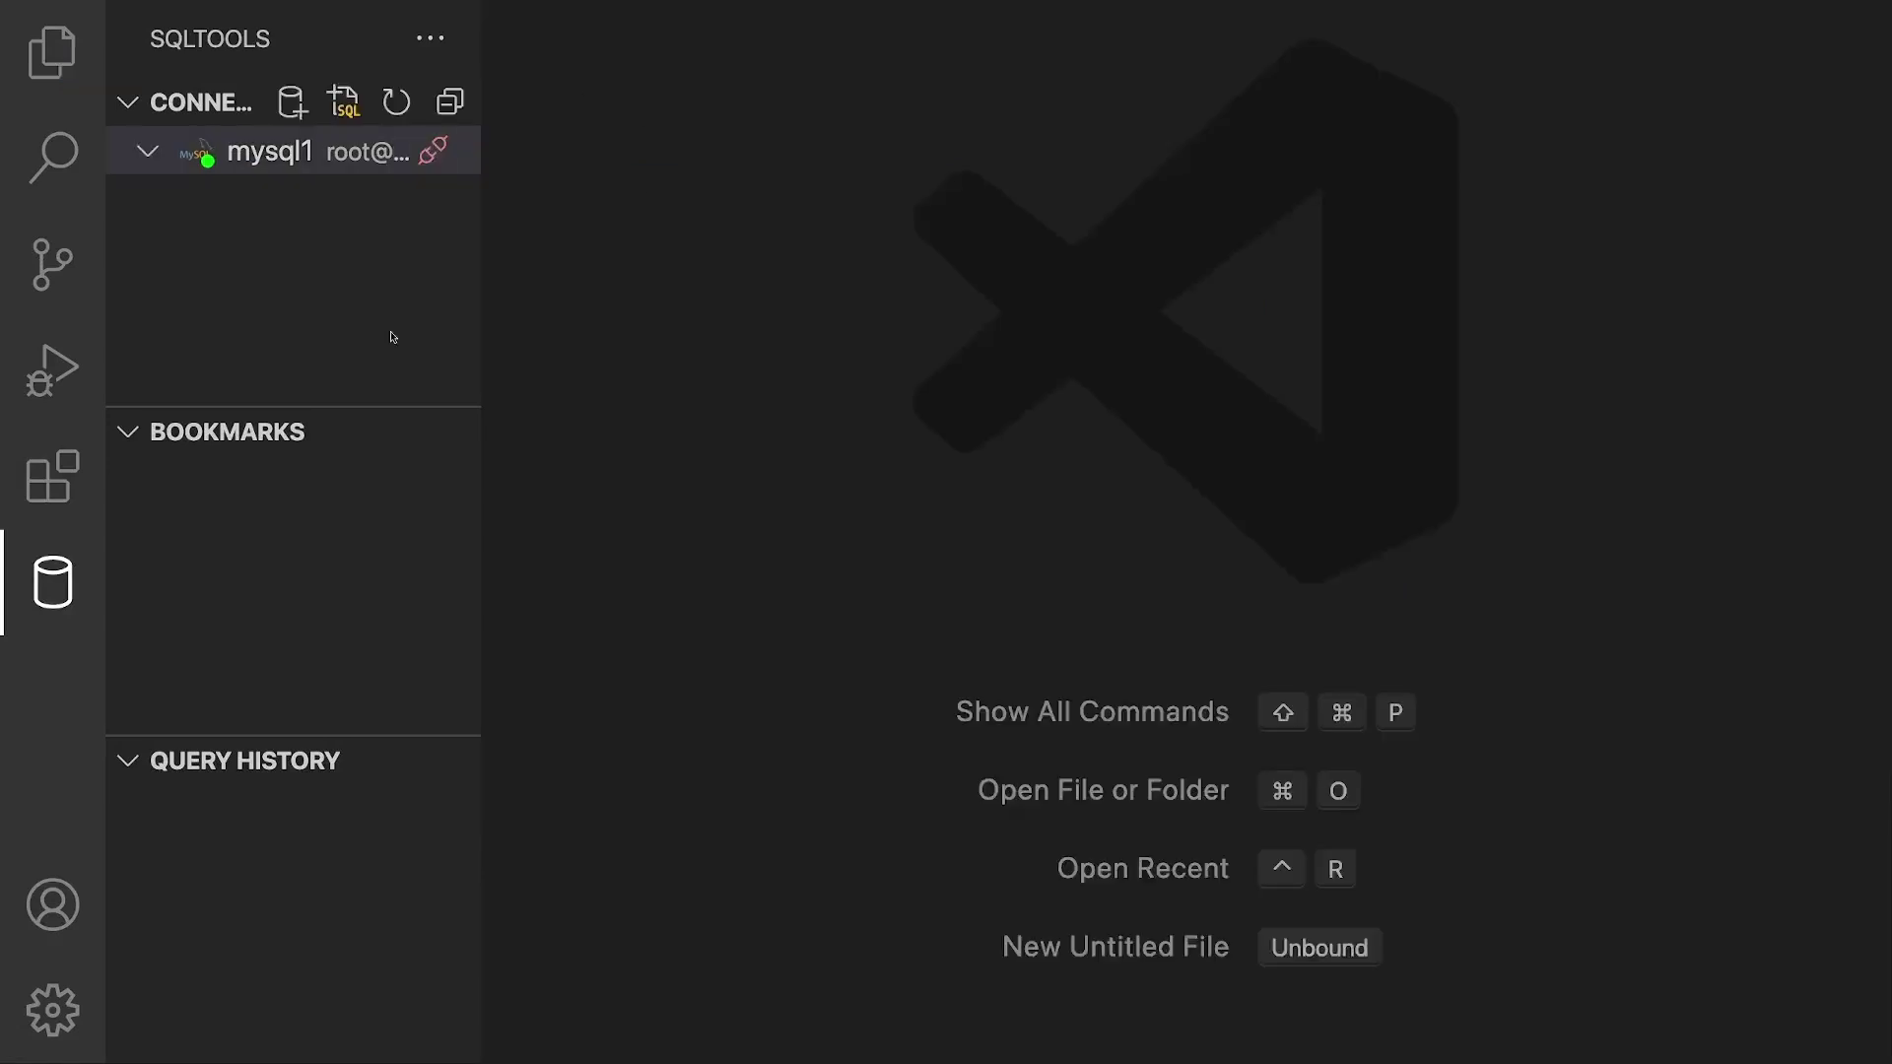
pyautogui.click(434, 155)
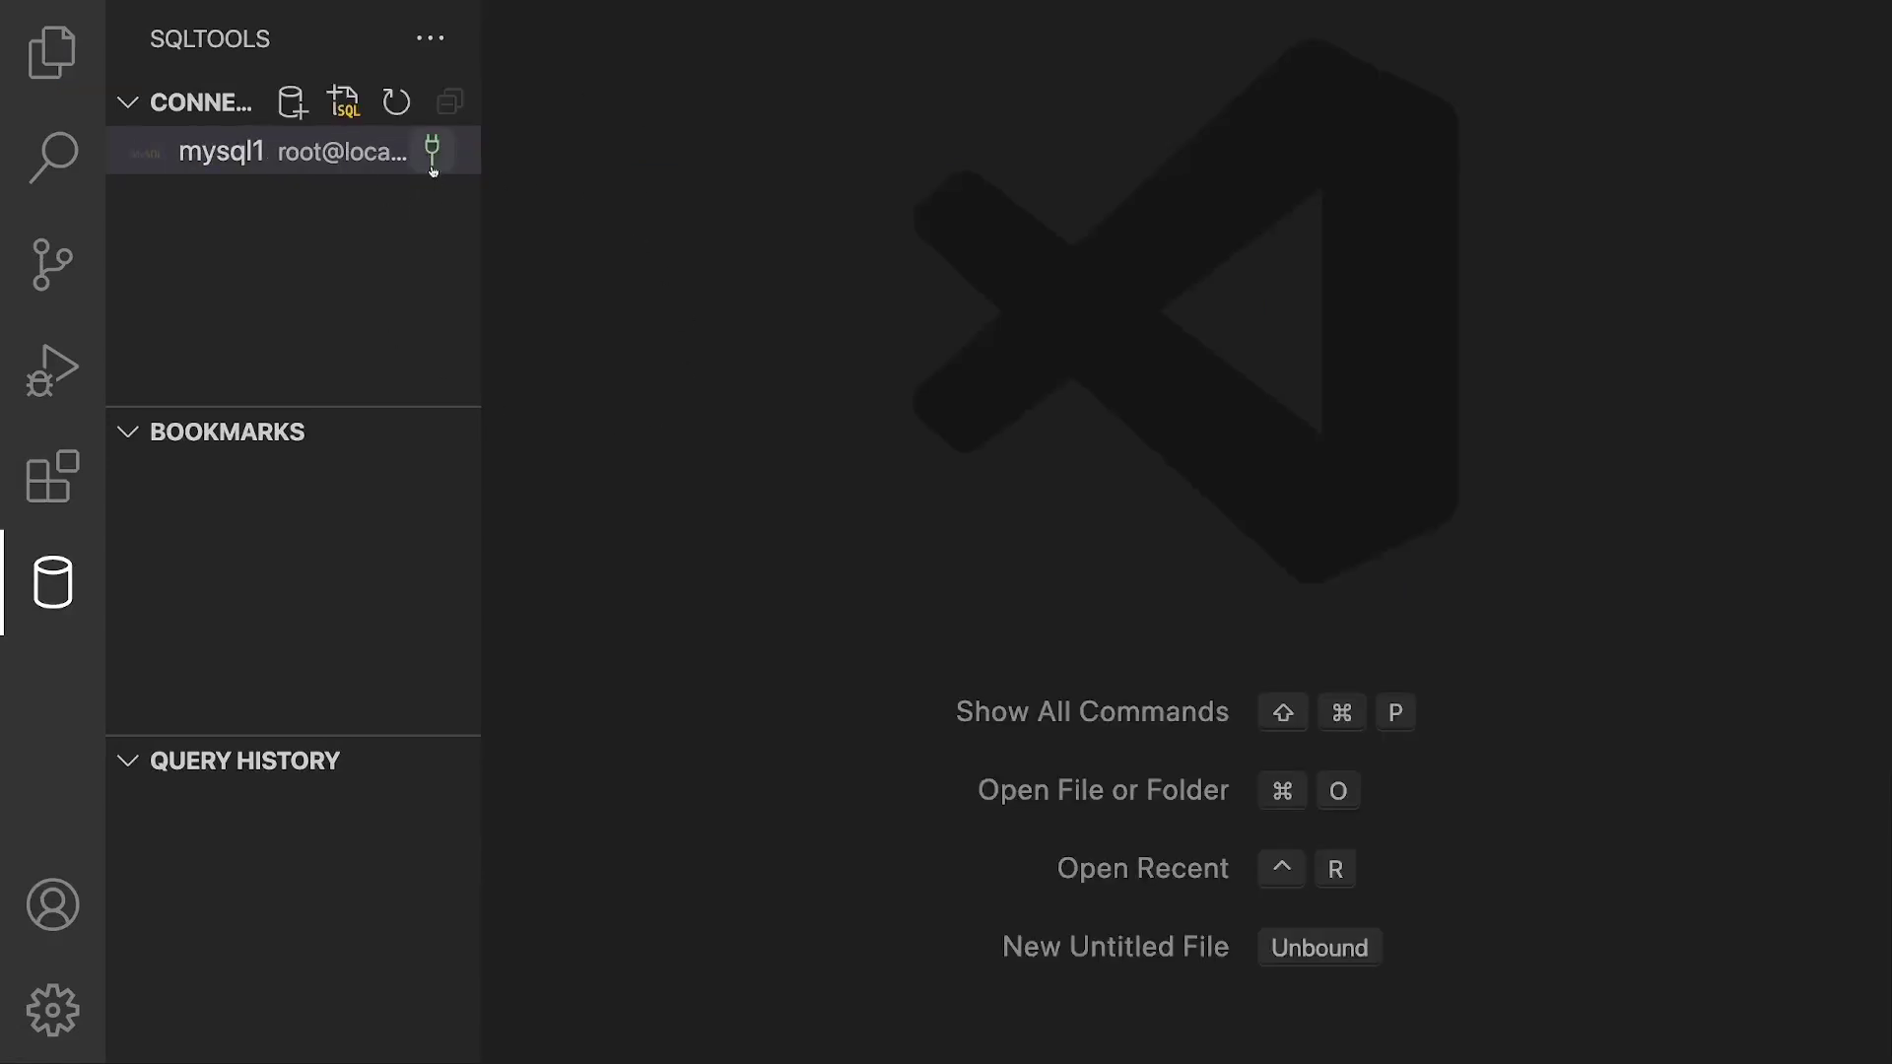
pyautogui.click(434, 156)
pyautogui.write('•••••••')
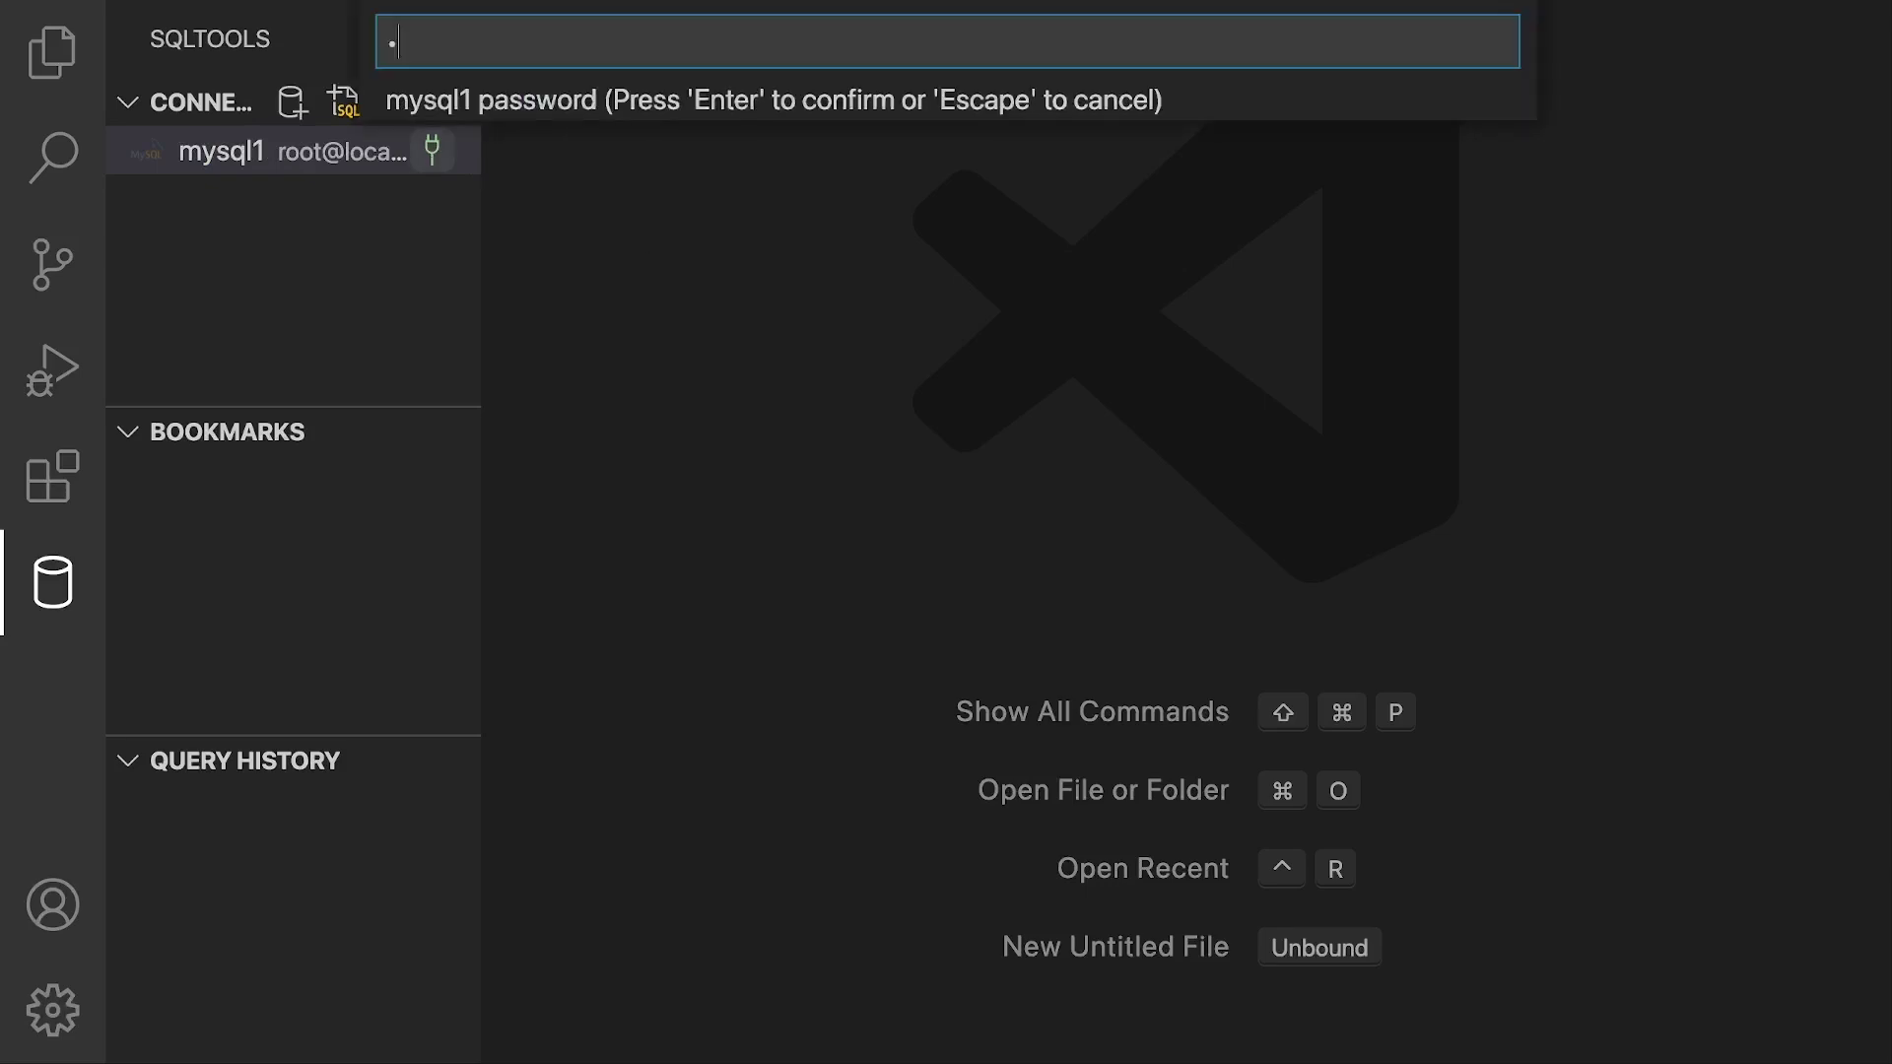
pyautogui.write('••')
pyautogui.press('Return')
# Step: Type SELECT 'Hello World'; in the fresh mysql1 session file
pyautogui.write("SELECT '")
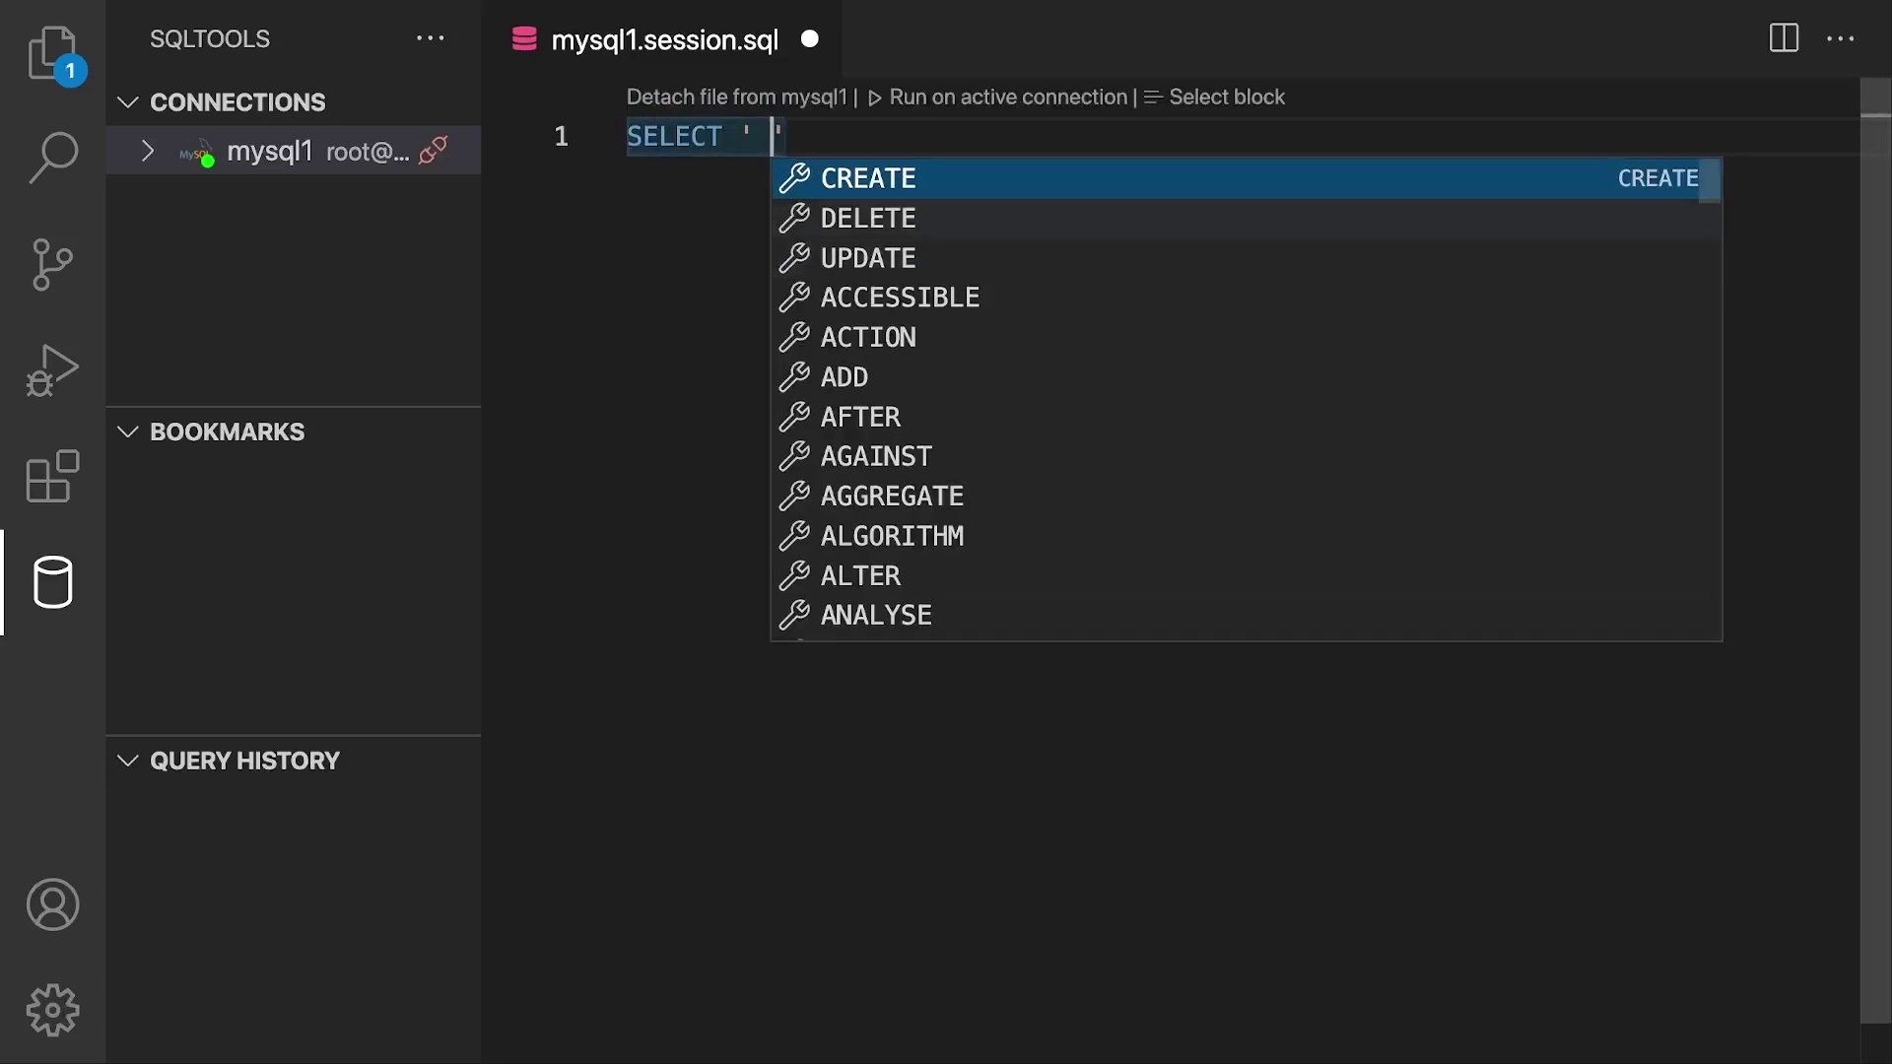
pyautogui.press('BackSpace')
pyautogui.write("Hello World'")
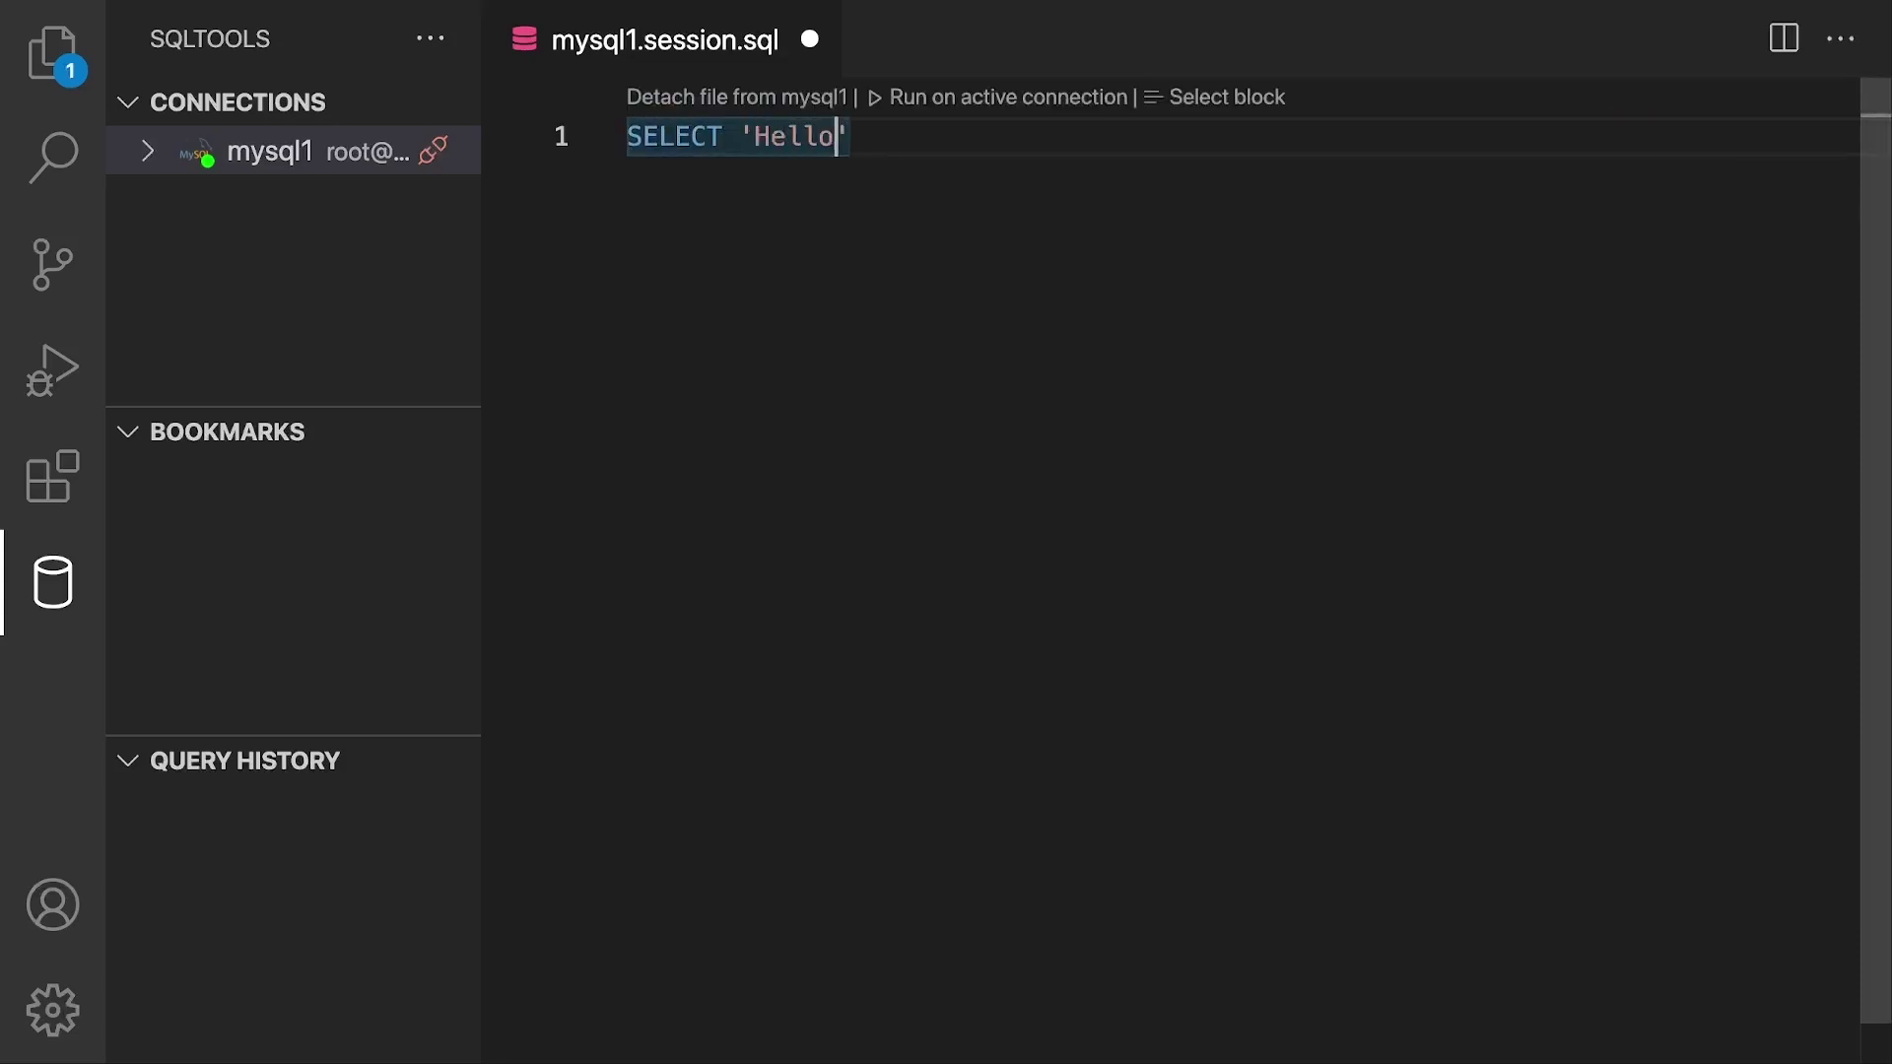
pyautogui.write(';')
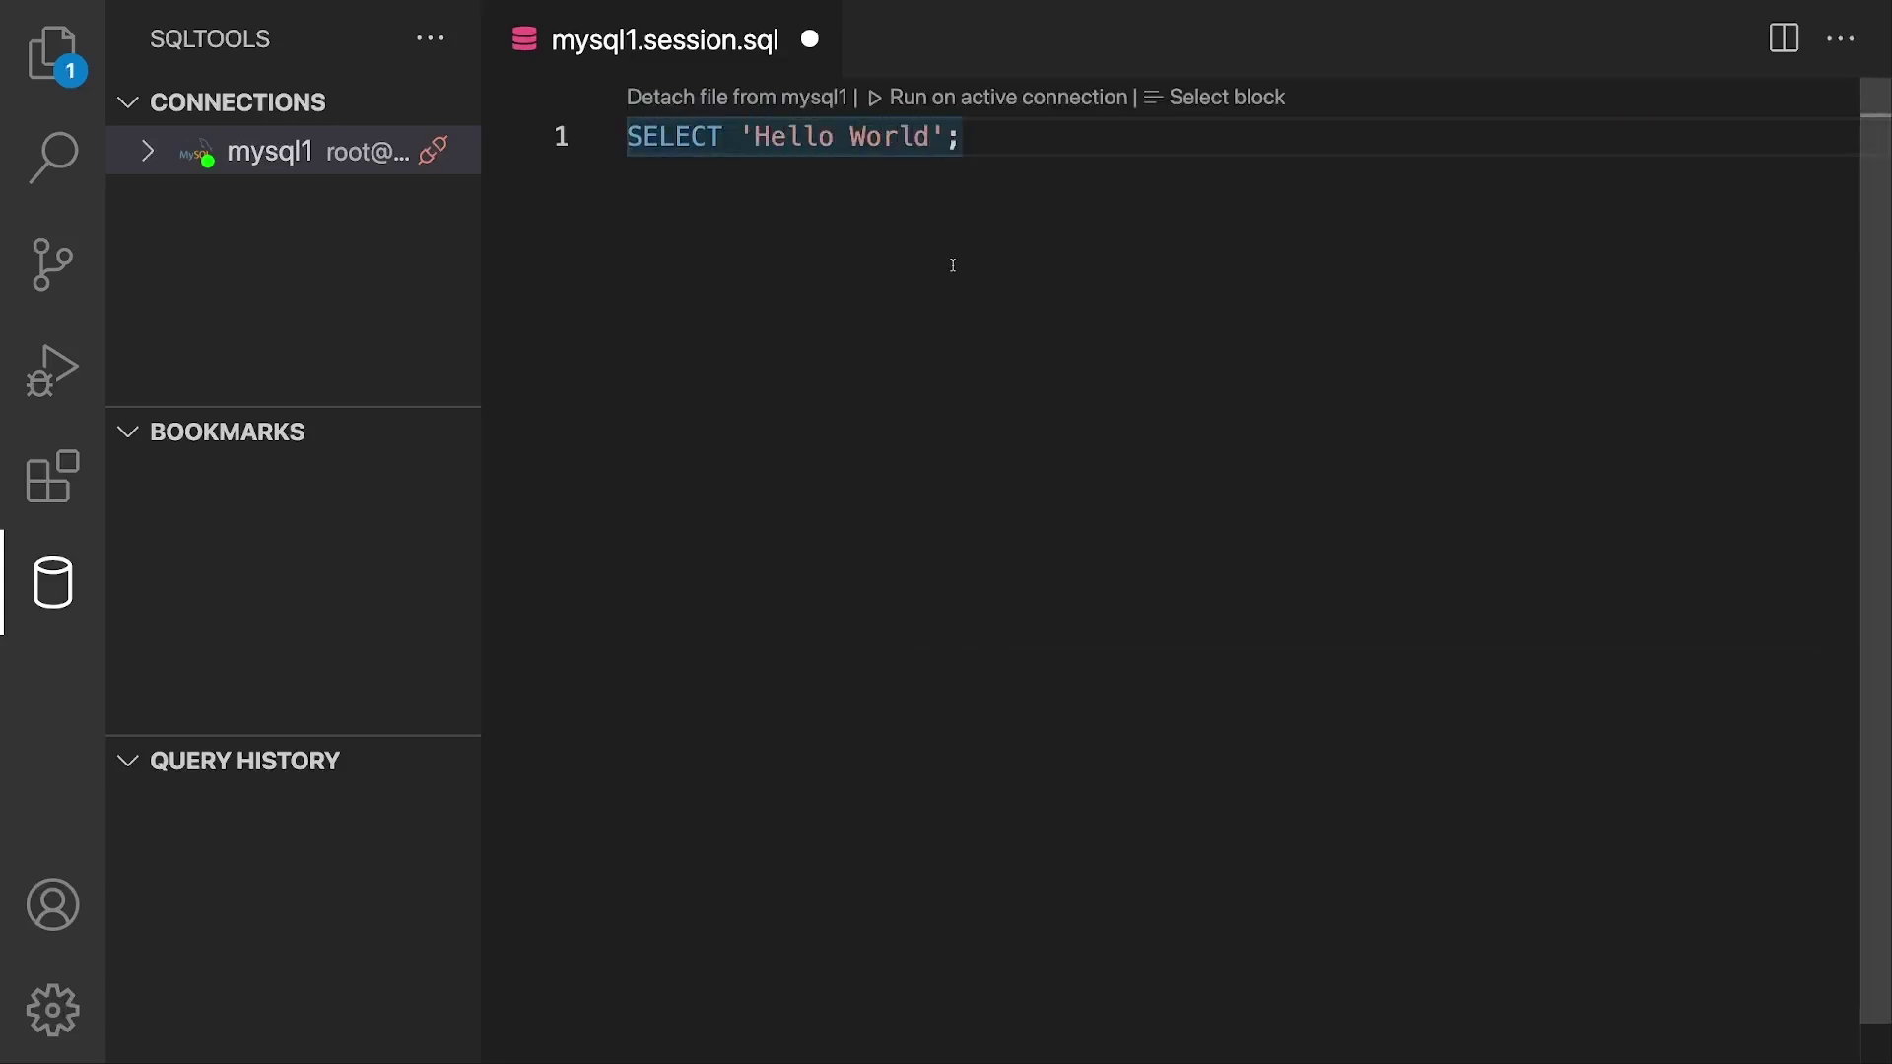
# Step: Run the Hello World query on mysql1, then close the error results and SQL Console panel
pyautogui.click(978, 99)
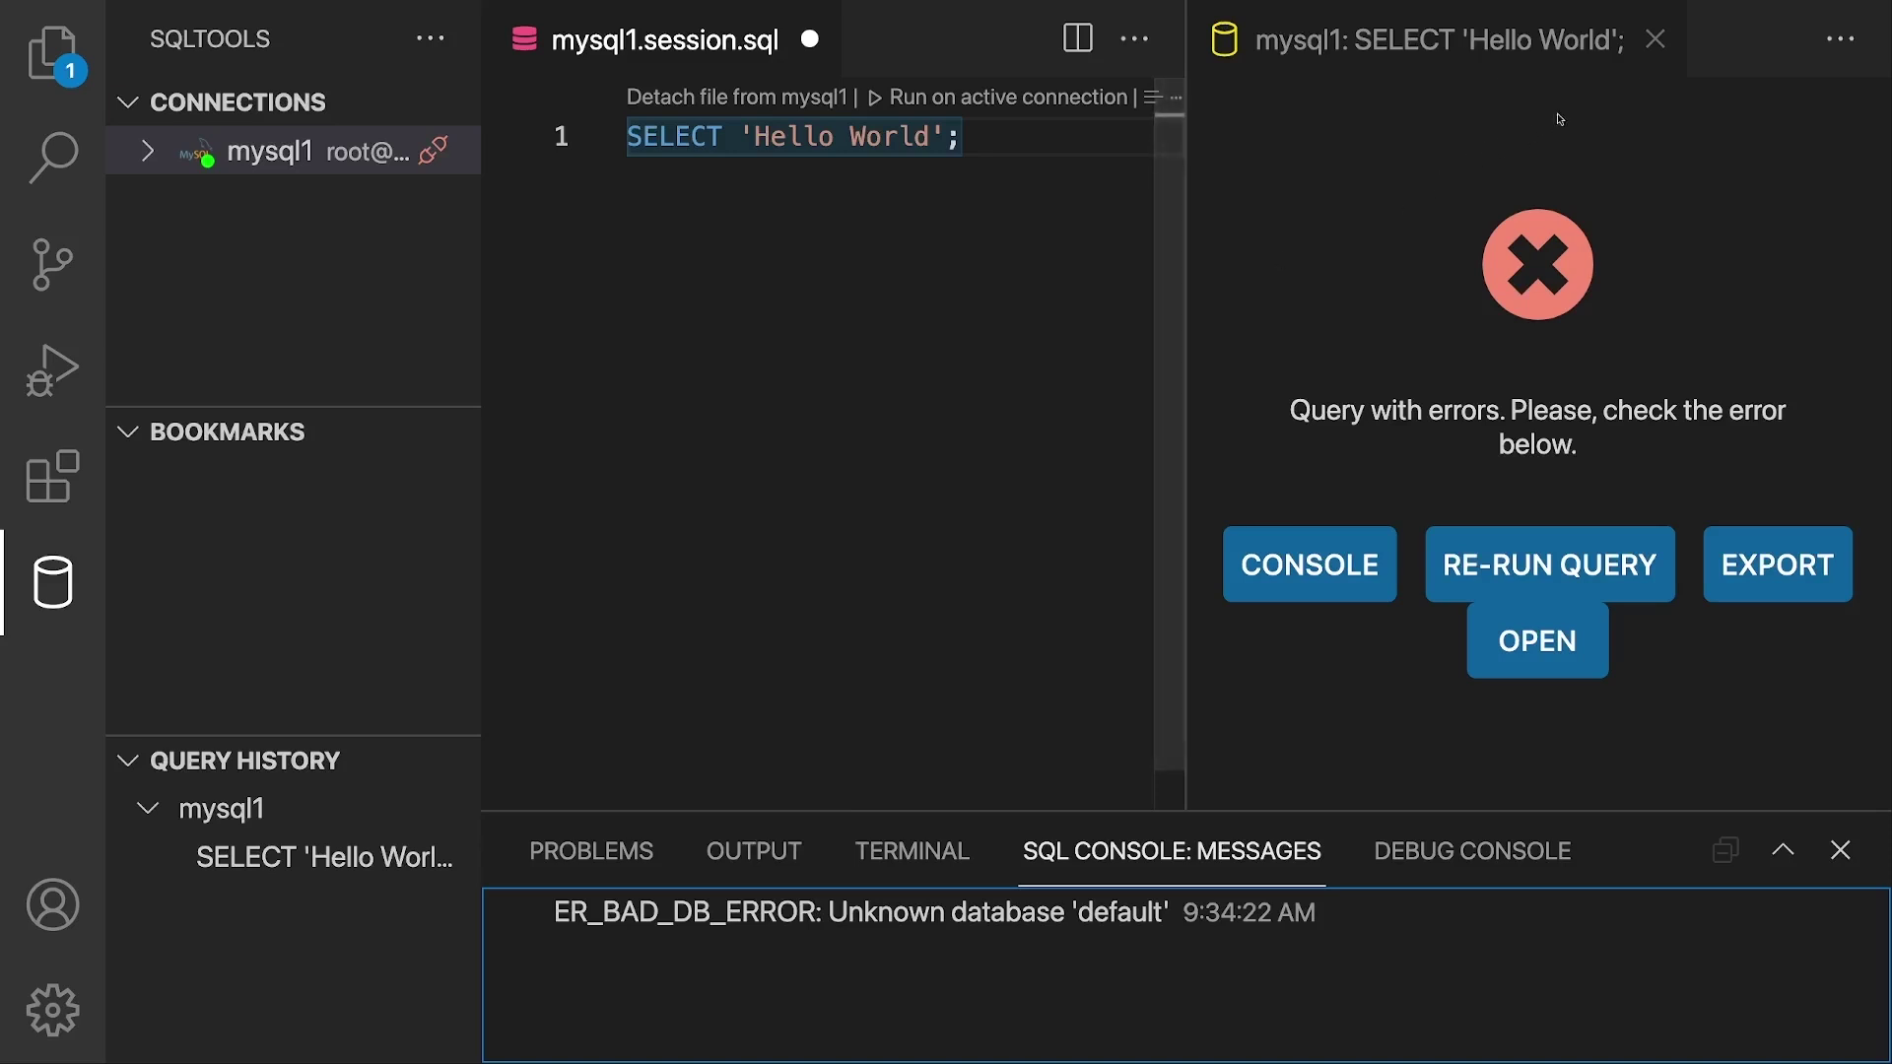
pyautogui.click(1656, 41)
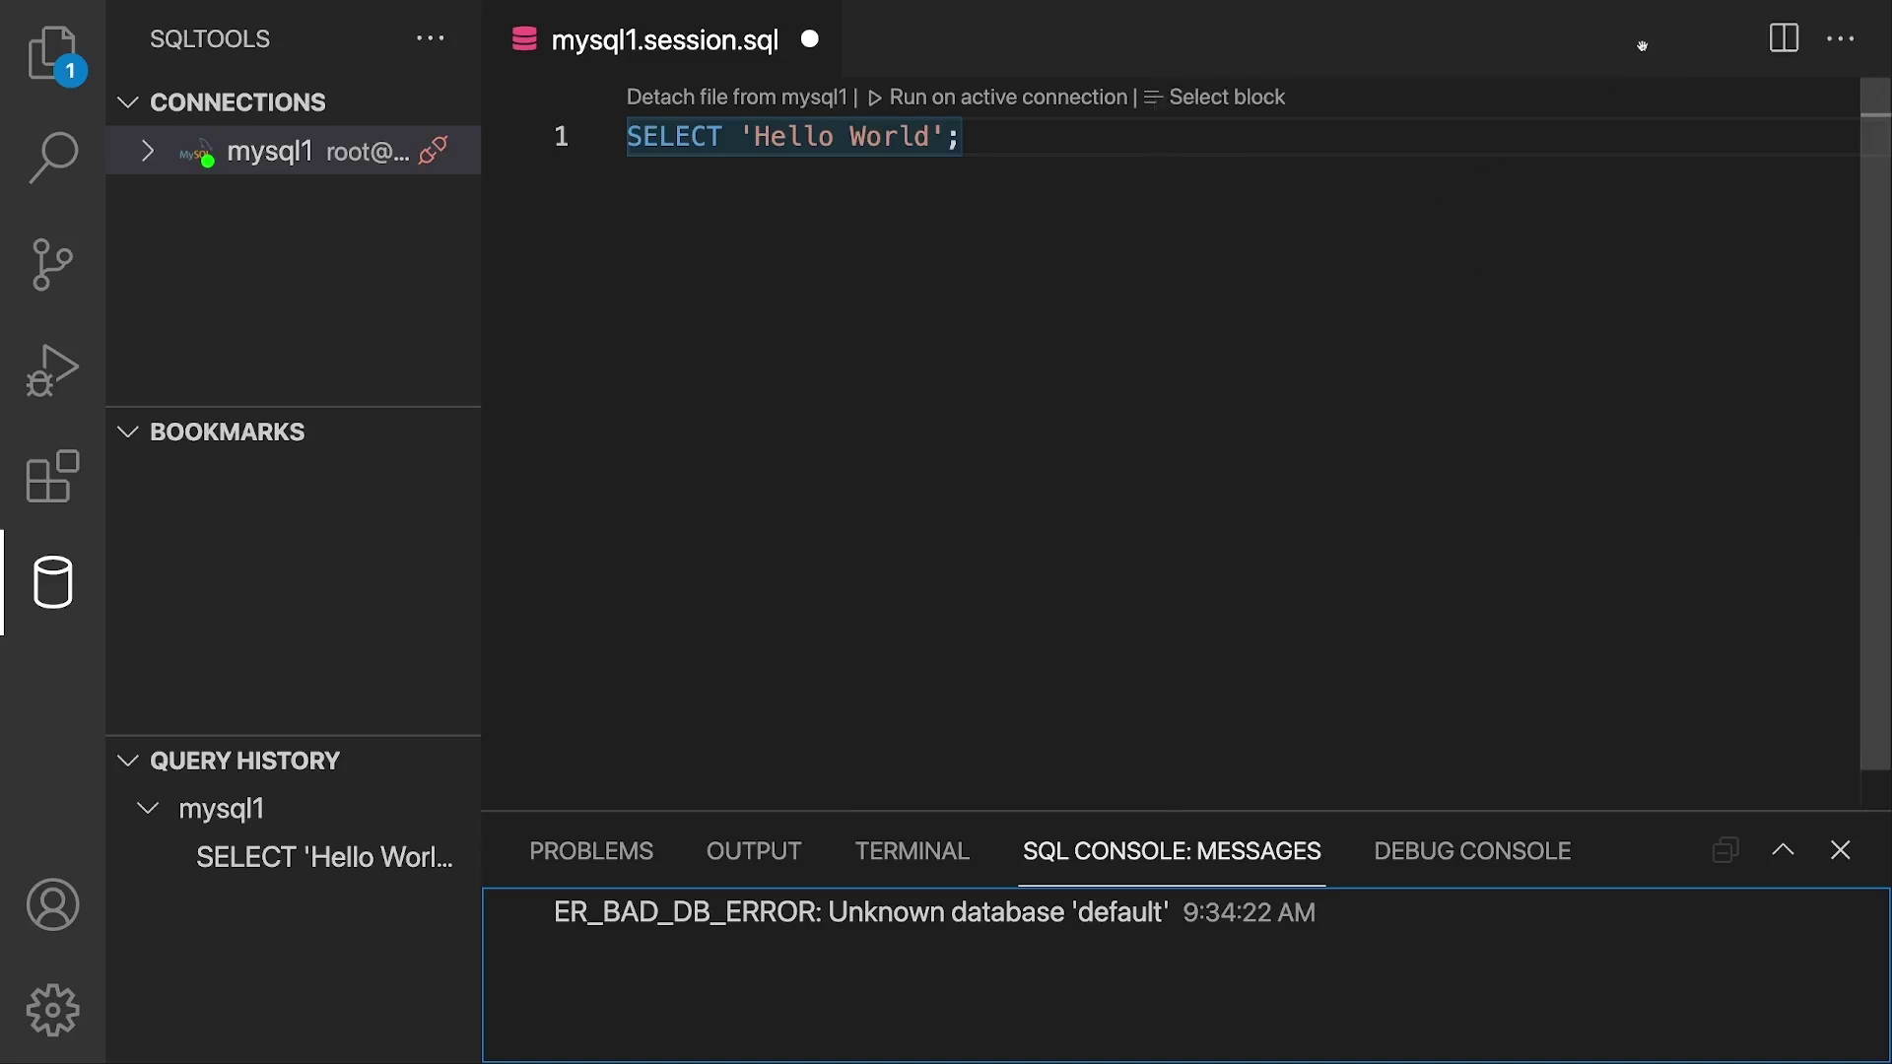
pyautogui.click(1838, 852)
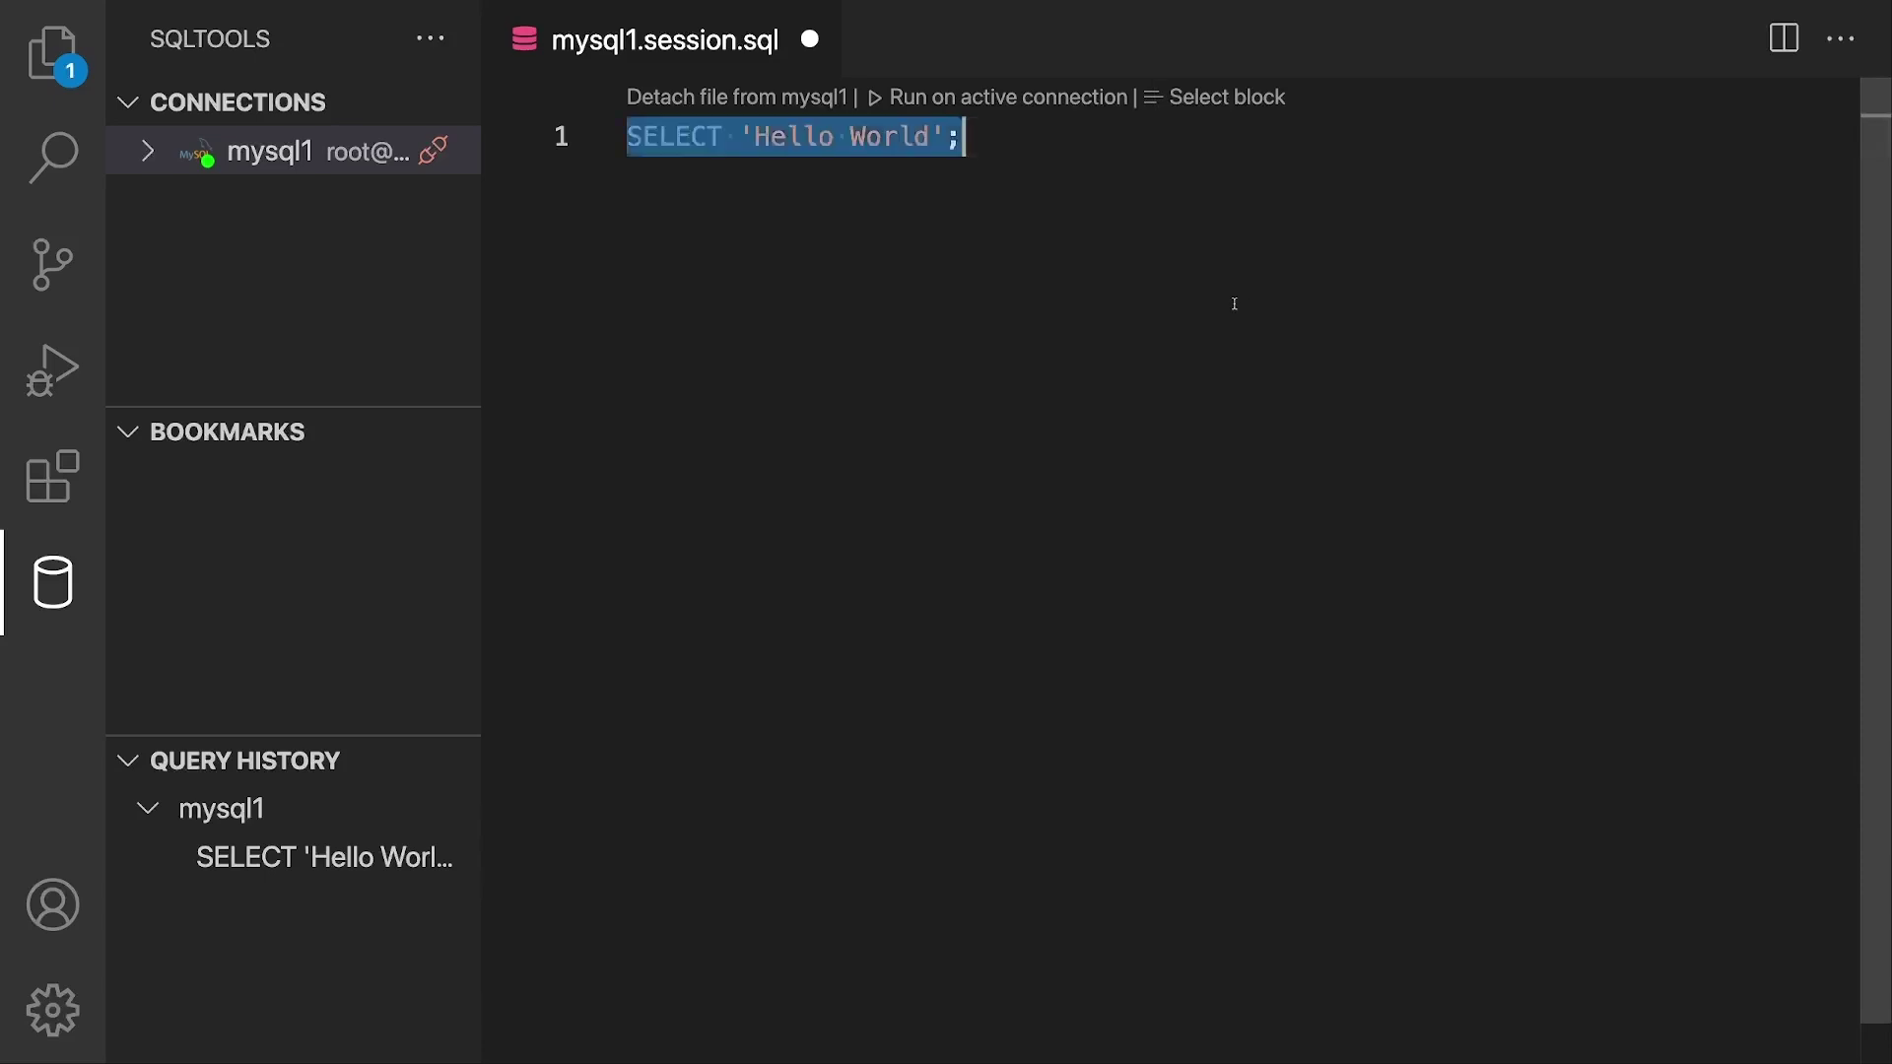
# Step: Empty mysql1.session.sql after briefly retyping INSERT and the Hello World query
pyautogui.press('BackSpace')
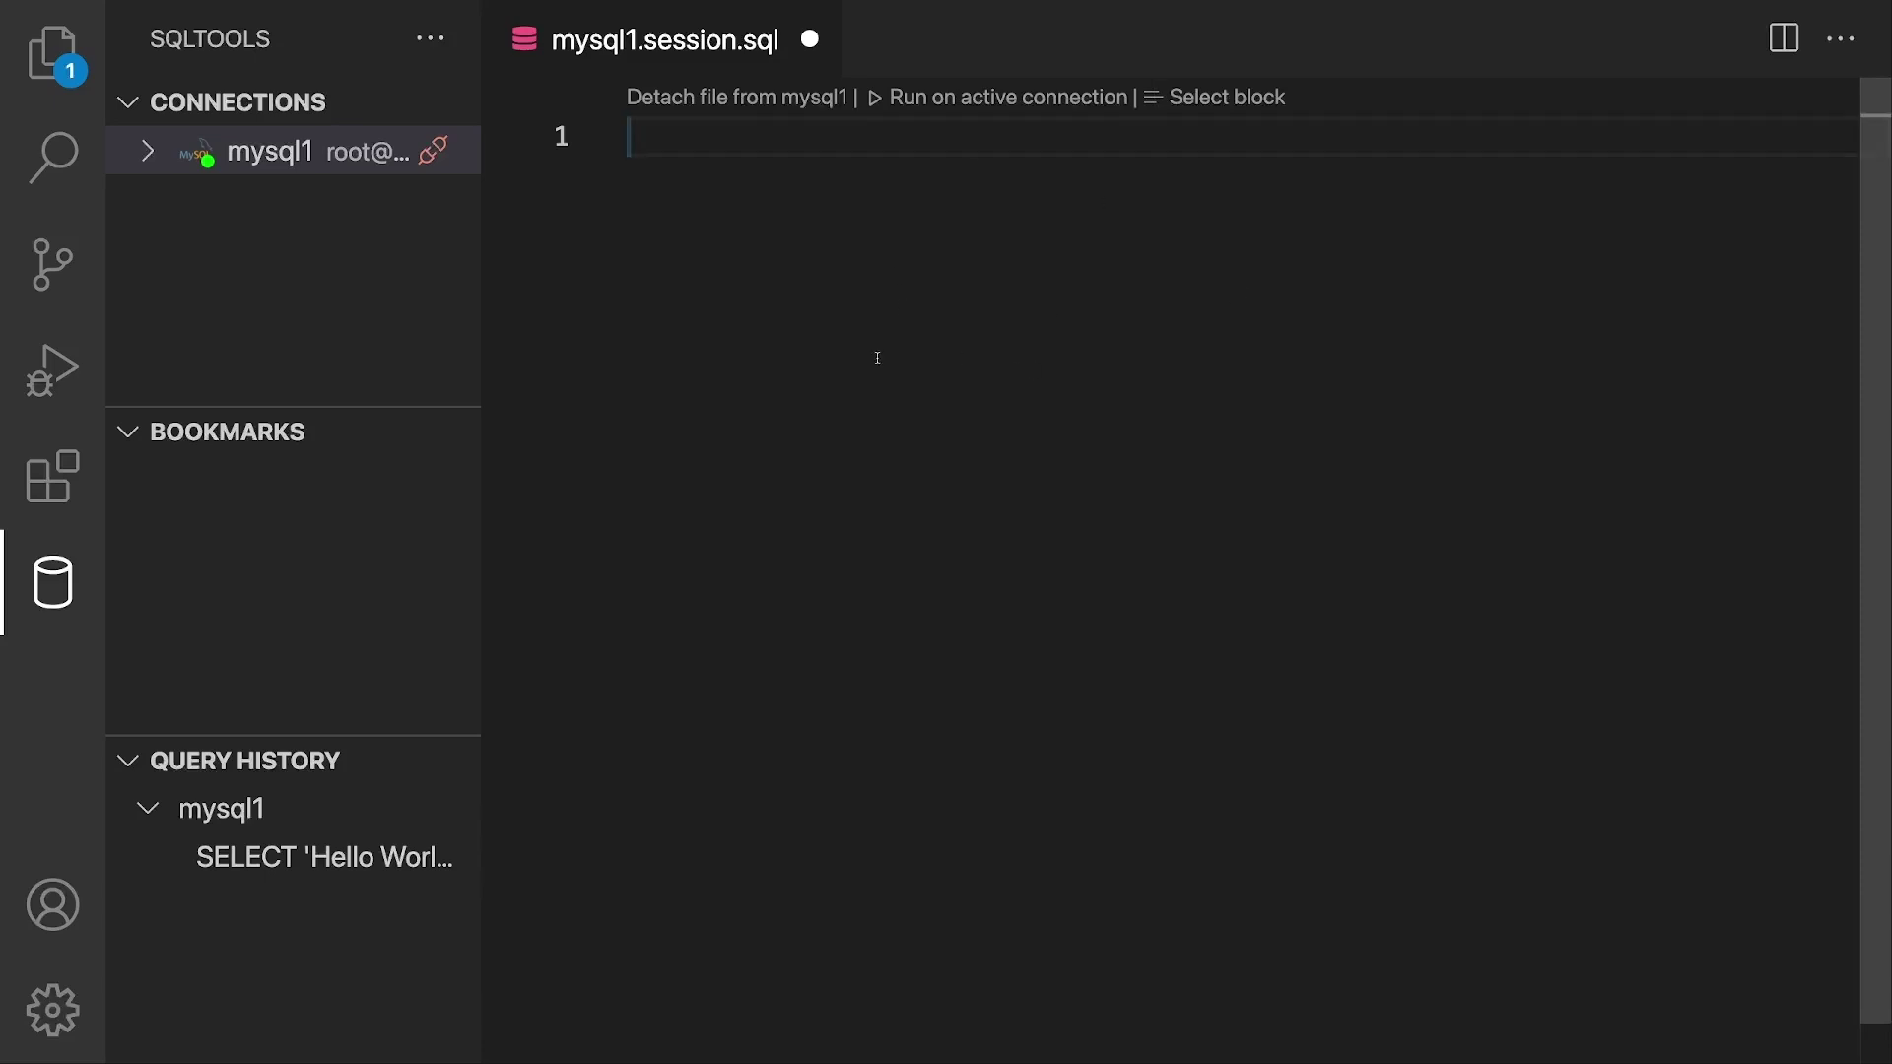
pyautogui.write('S')
pyautogui.press('BackSpace')
pyautogui.write('INSERT')
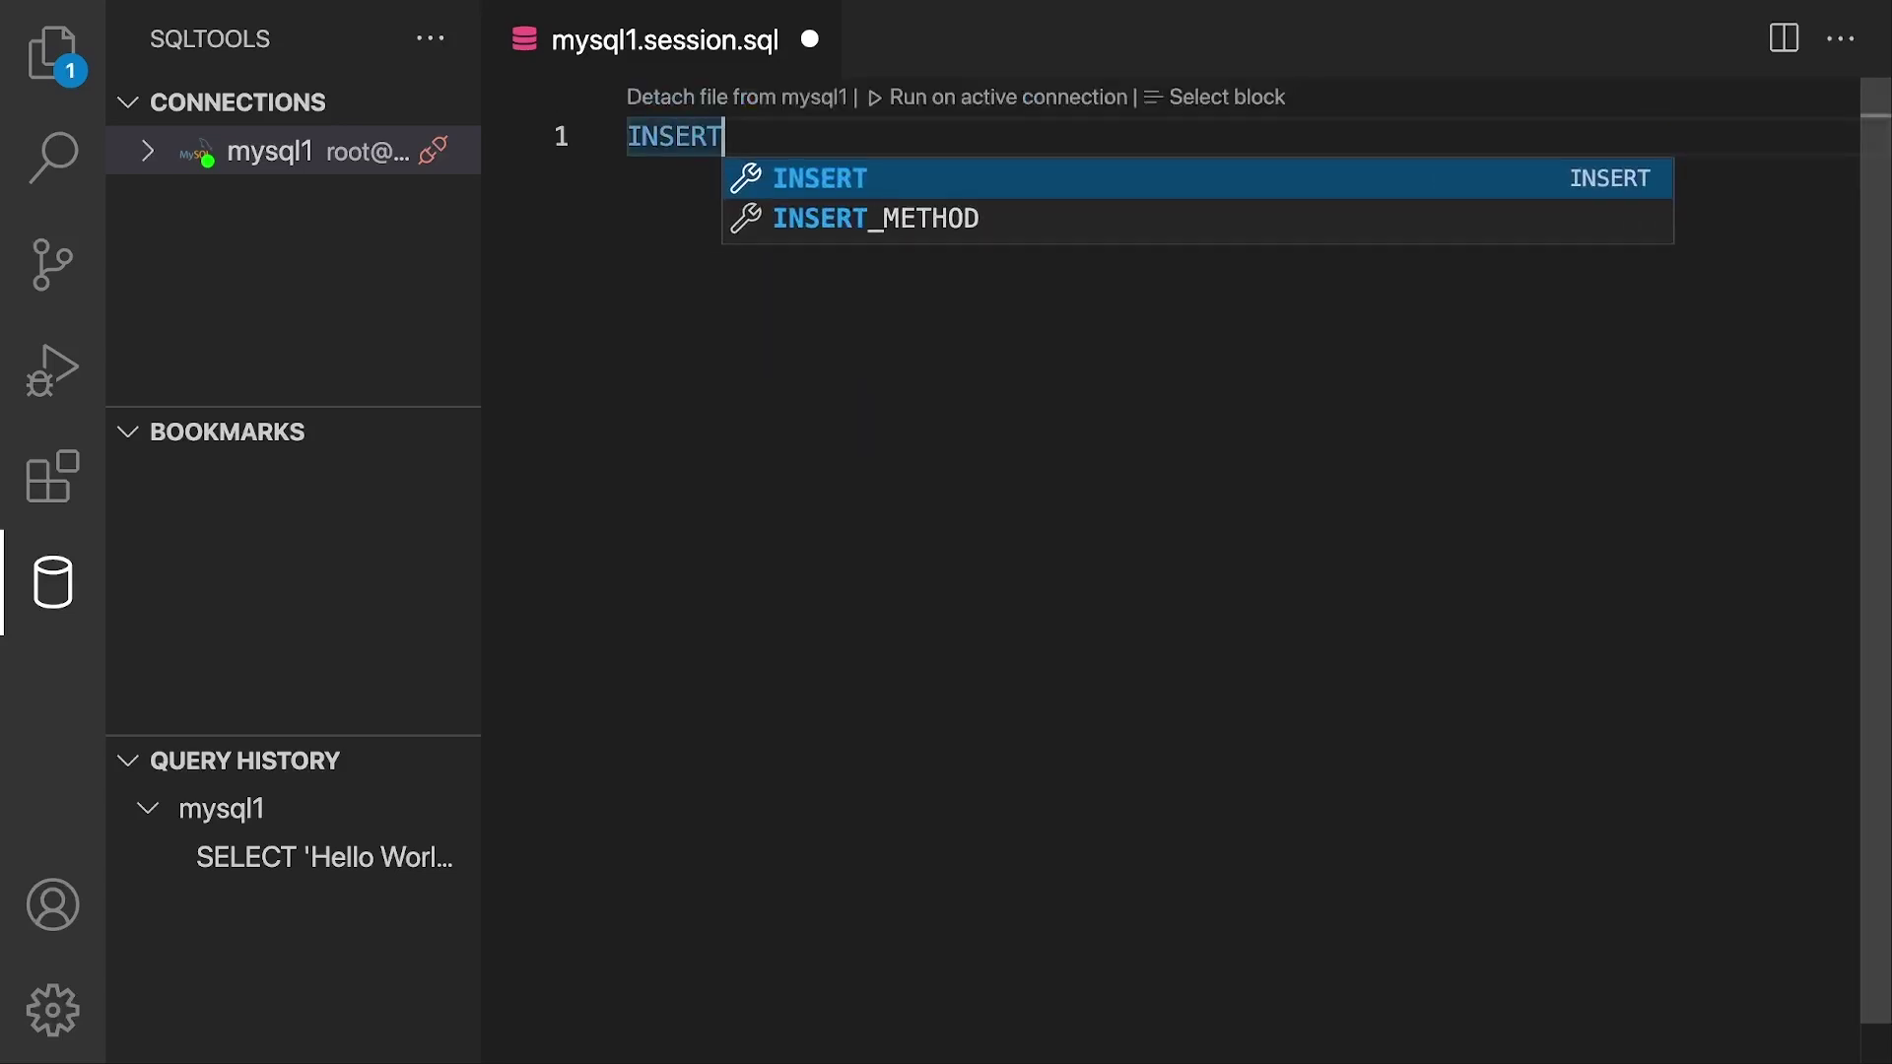
pyautogui.press('super+a')
pyautogui.press('BackSpace')
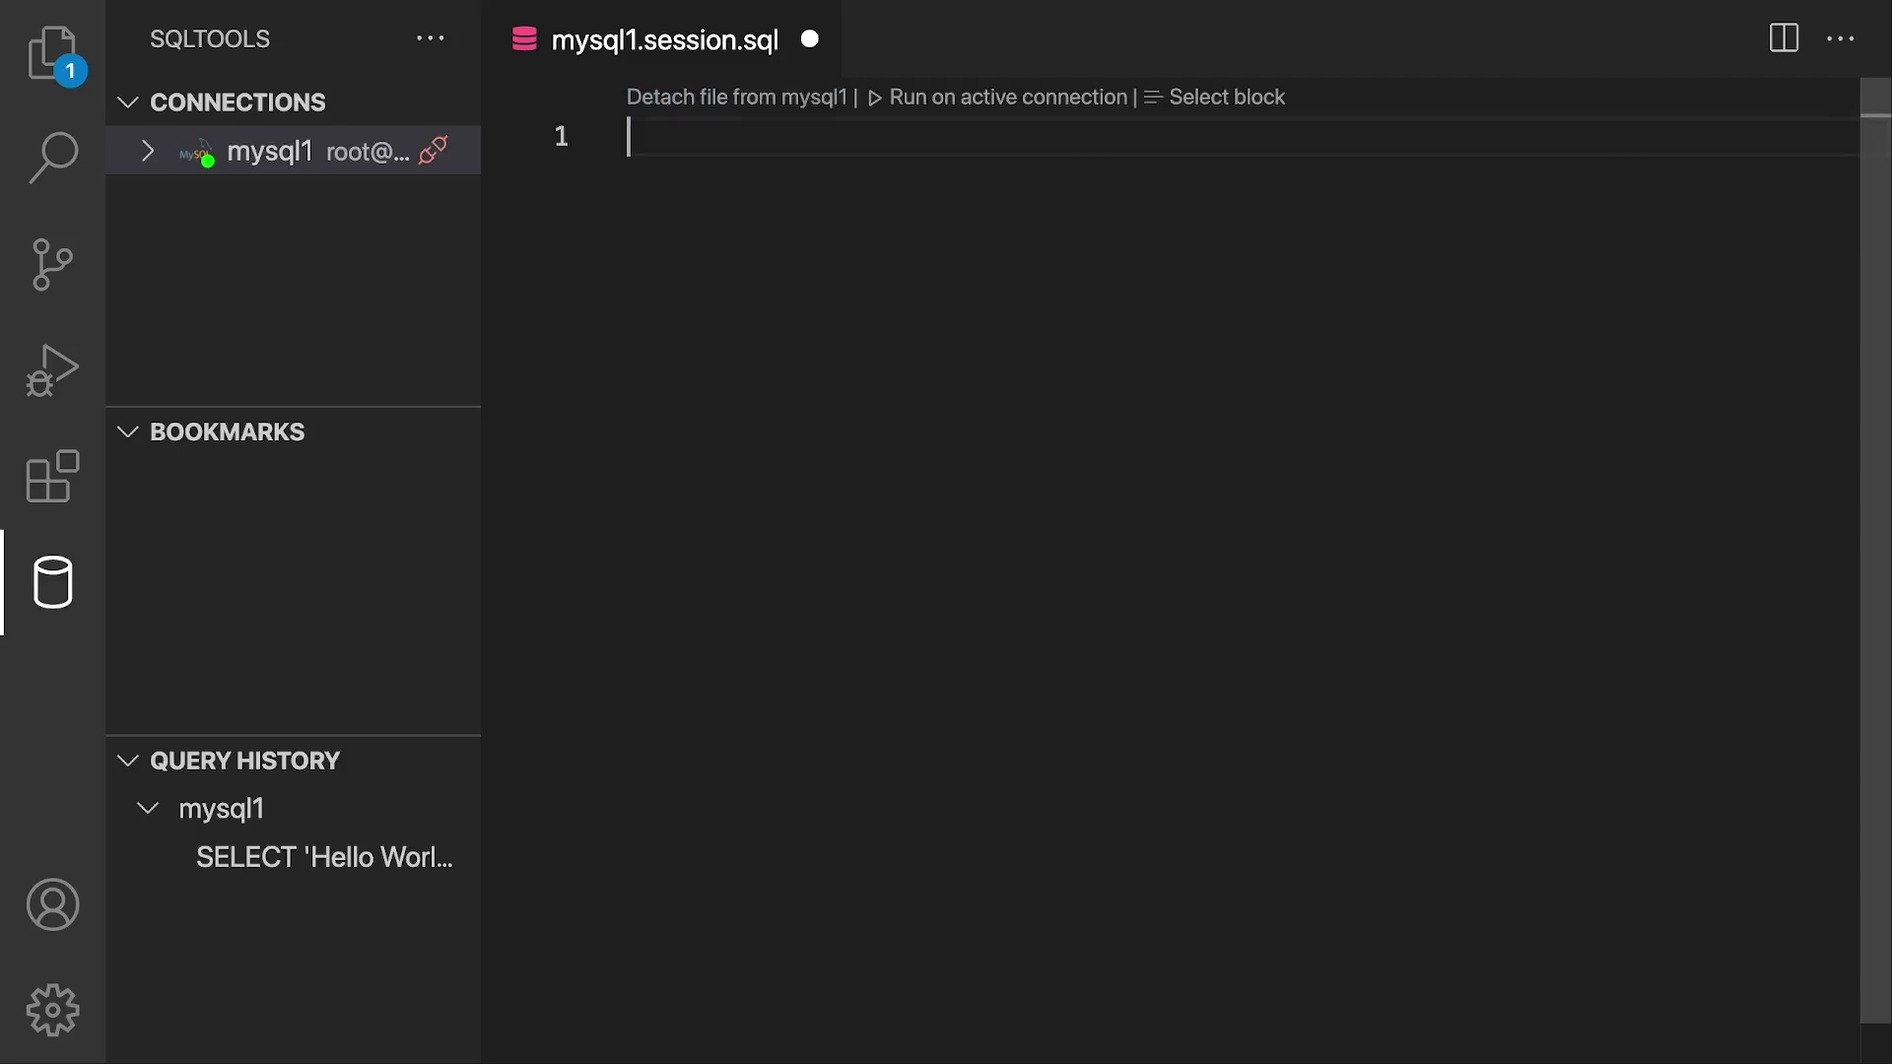
pyautogui.write('SELE')
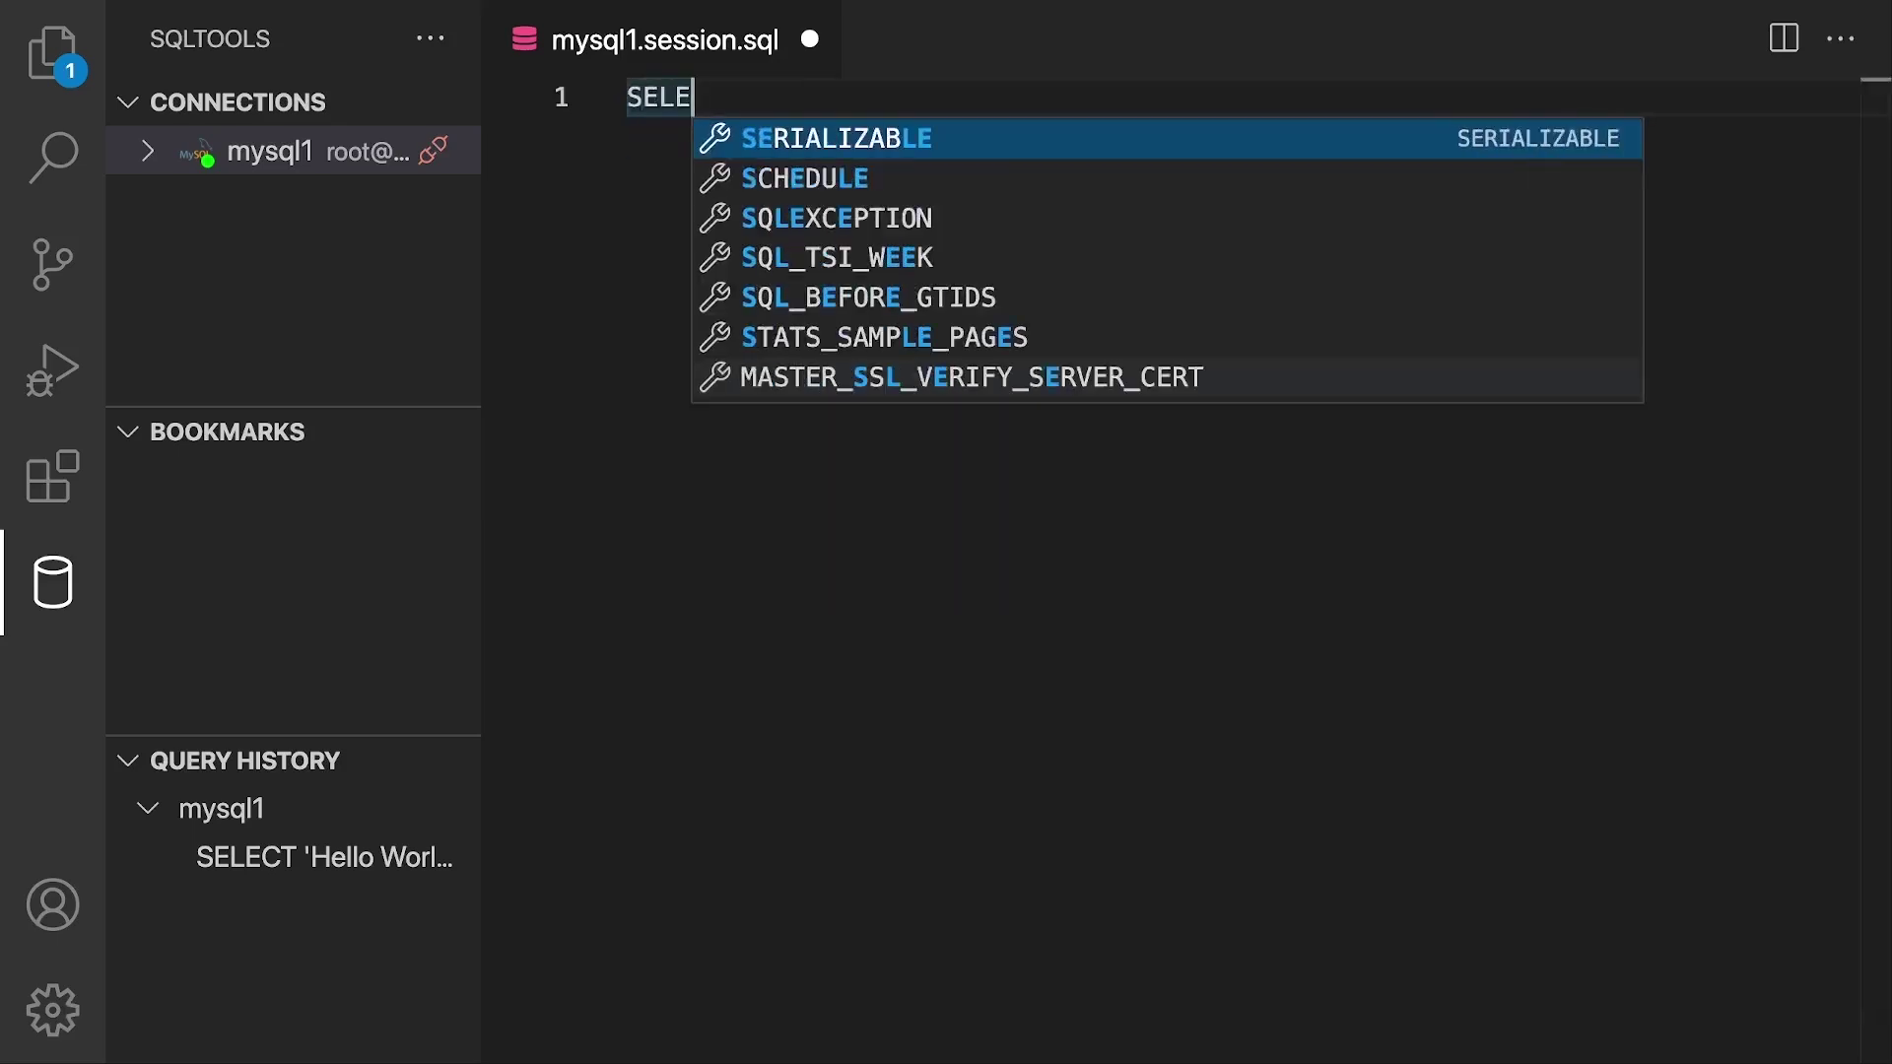
pyautogui.write("CT 'Hello World';")
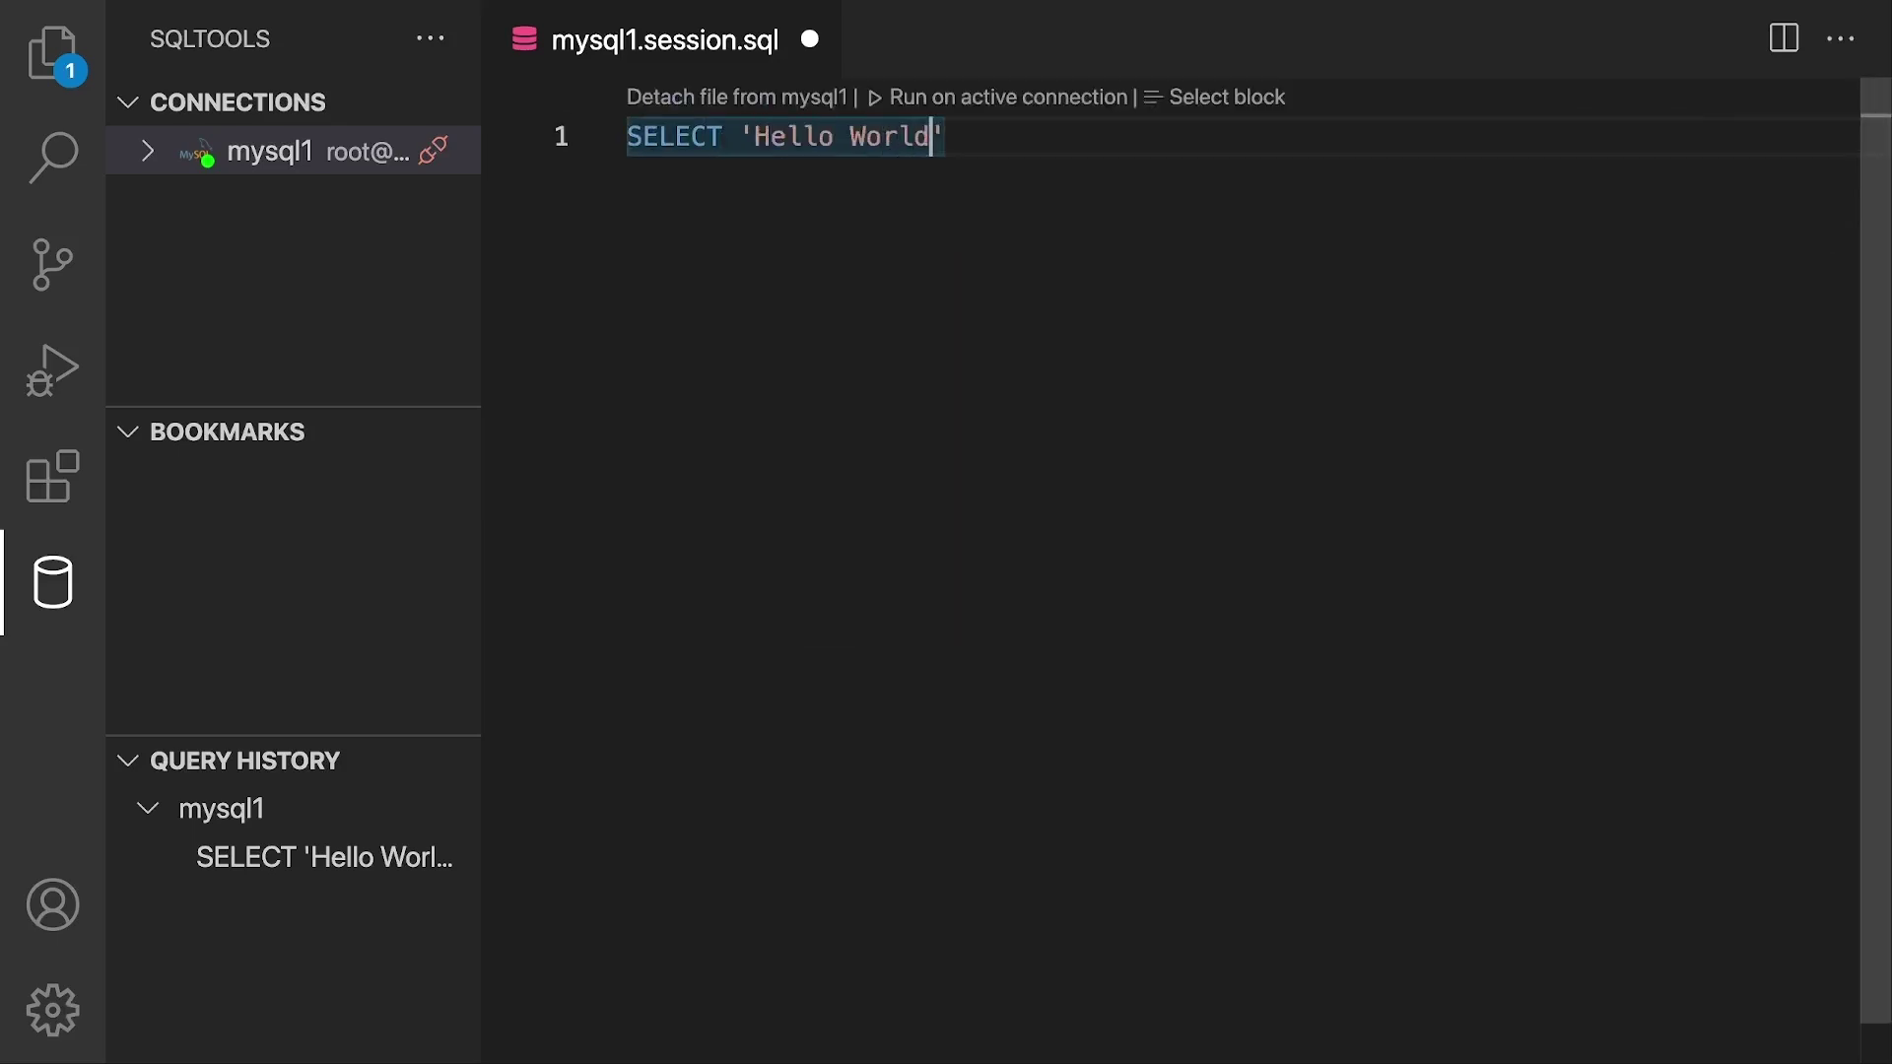
pyautogui.press('super+a')
pyautogui.press('Right')
pyautogui.press('super+a')
pyautogui.press('BackSpace')
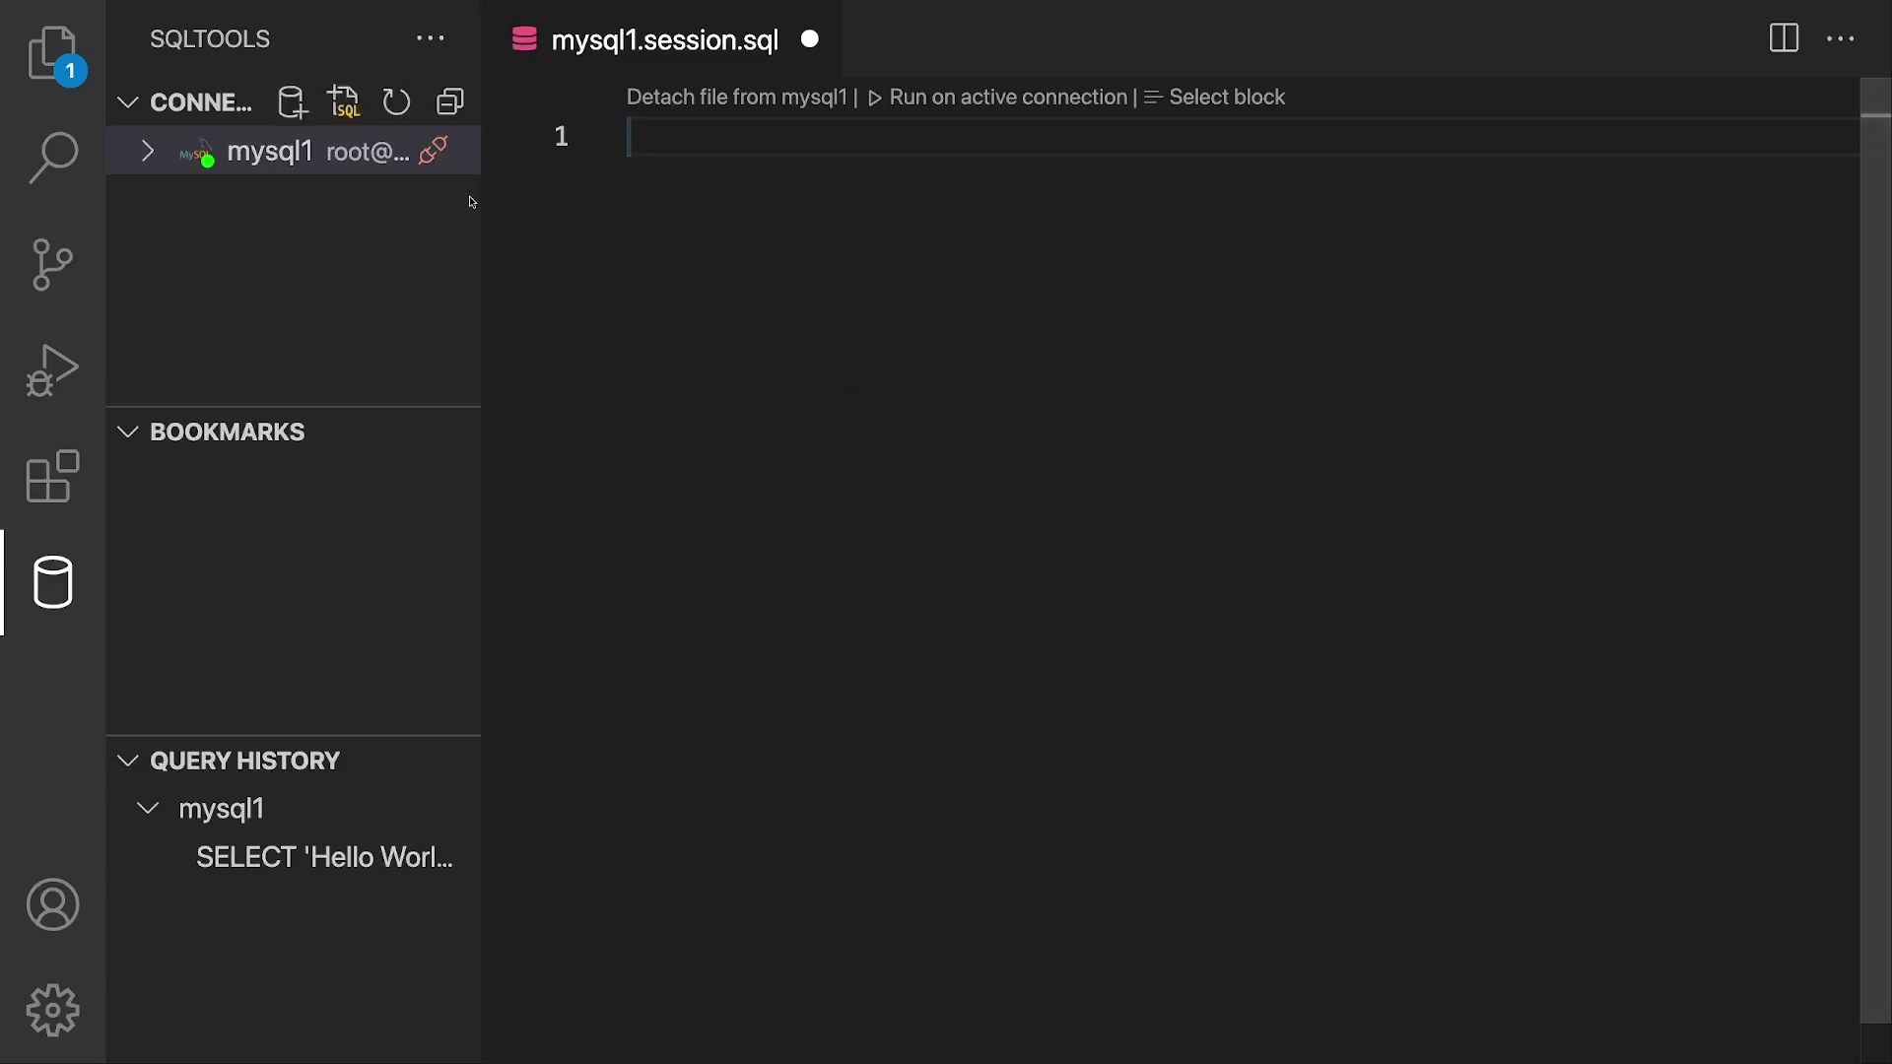
pyautogui.click(379, 233)
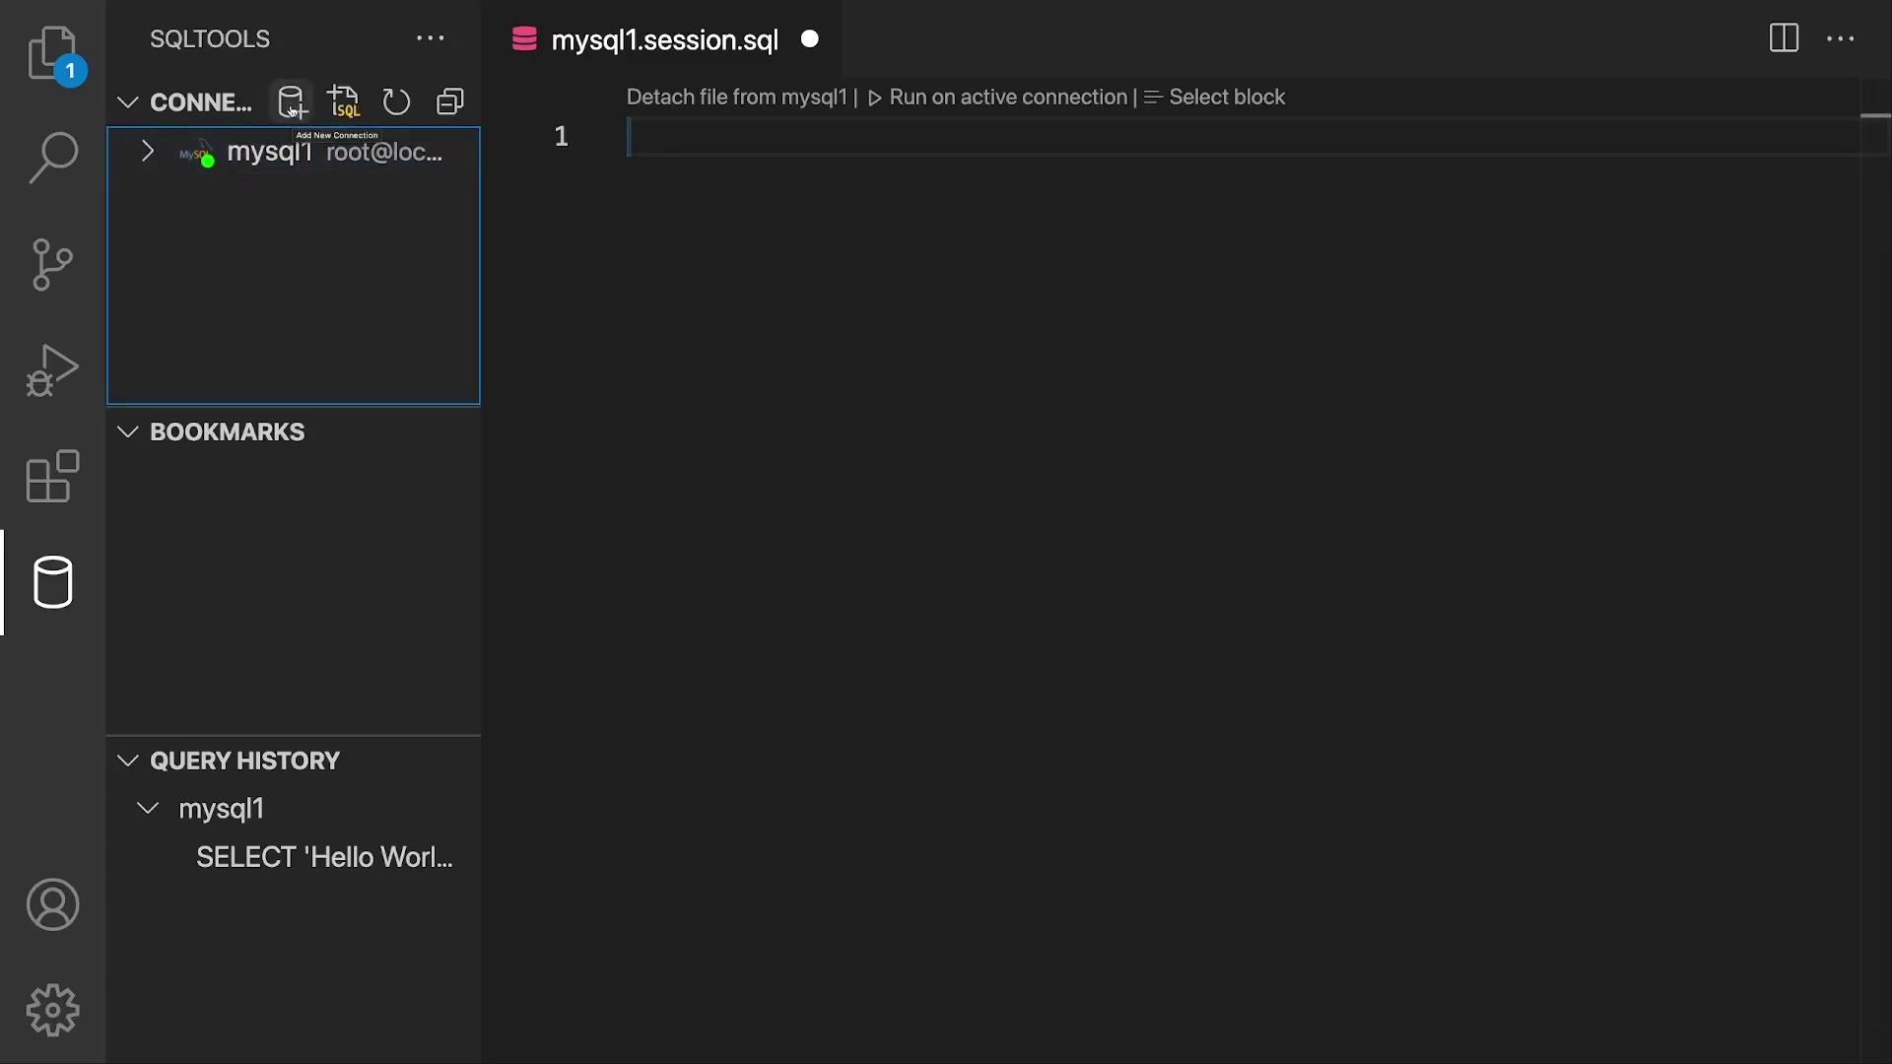
pyautogui.click(291, 108)
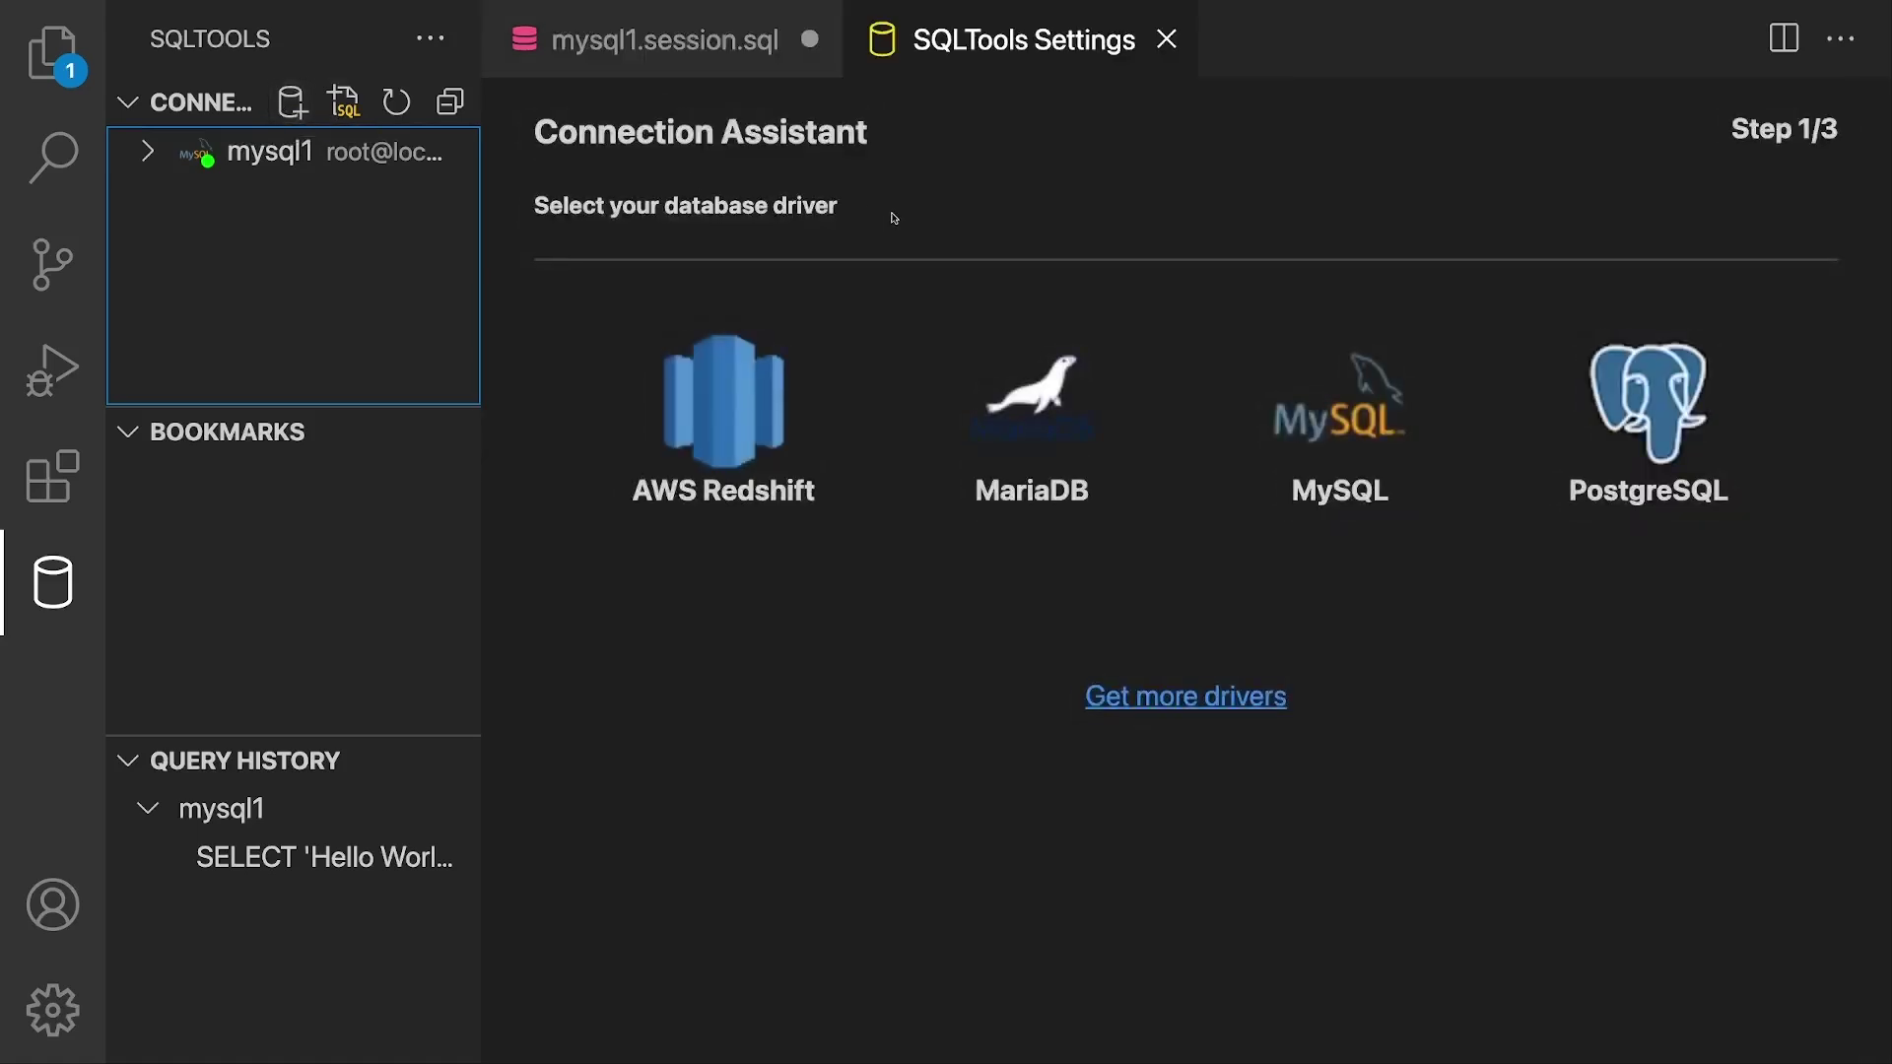
pyautogui.click(1636, 394)
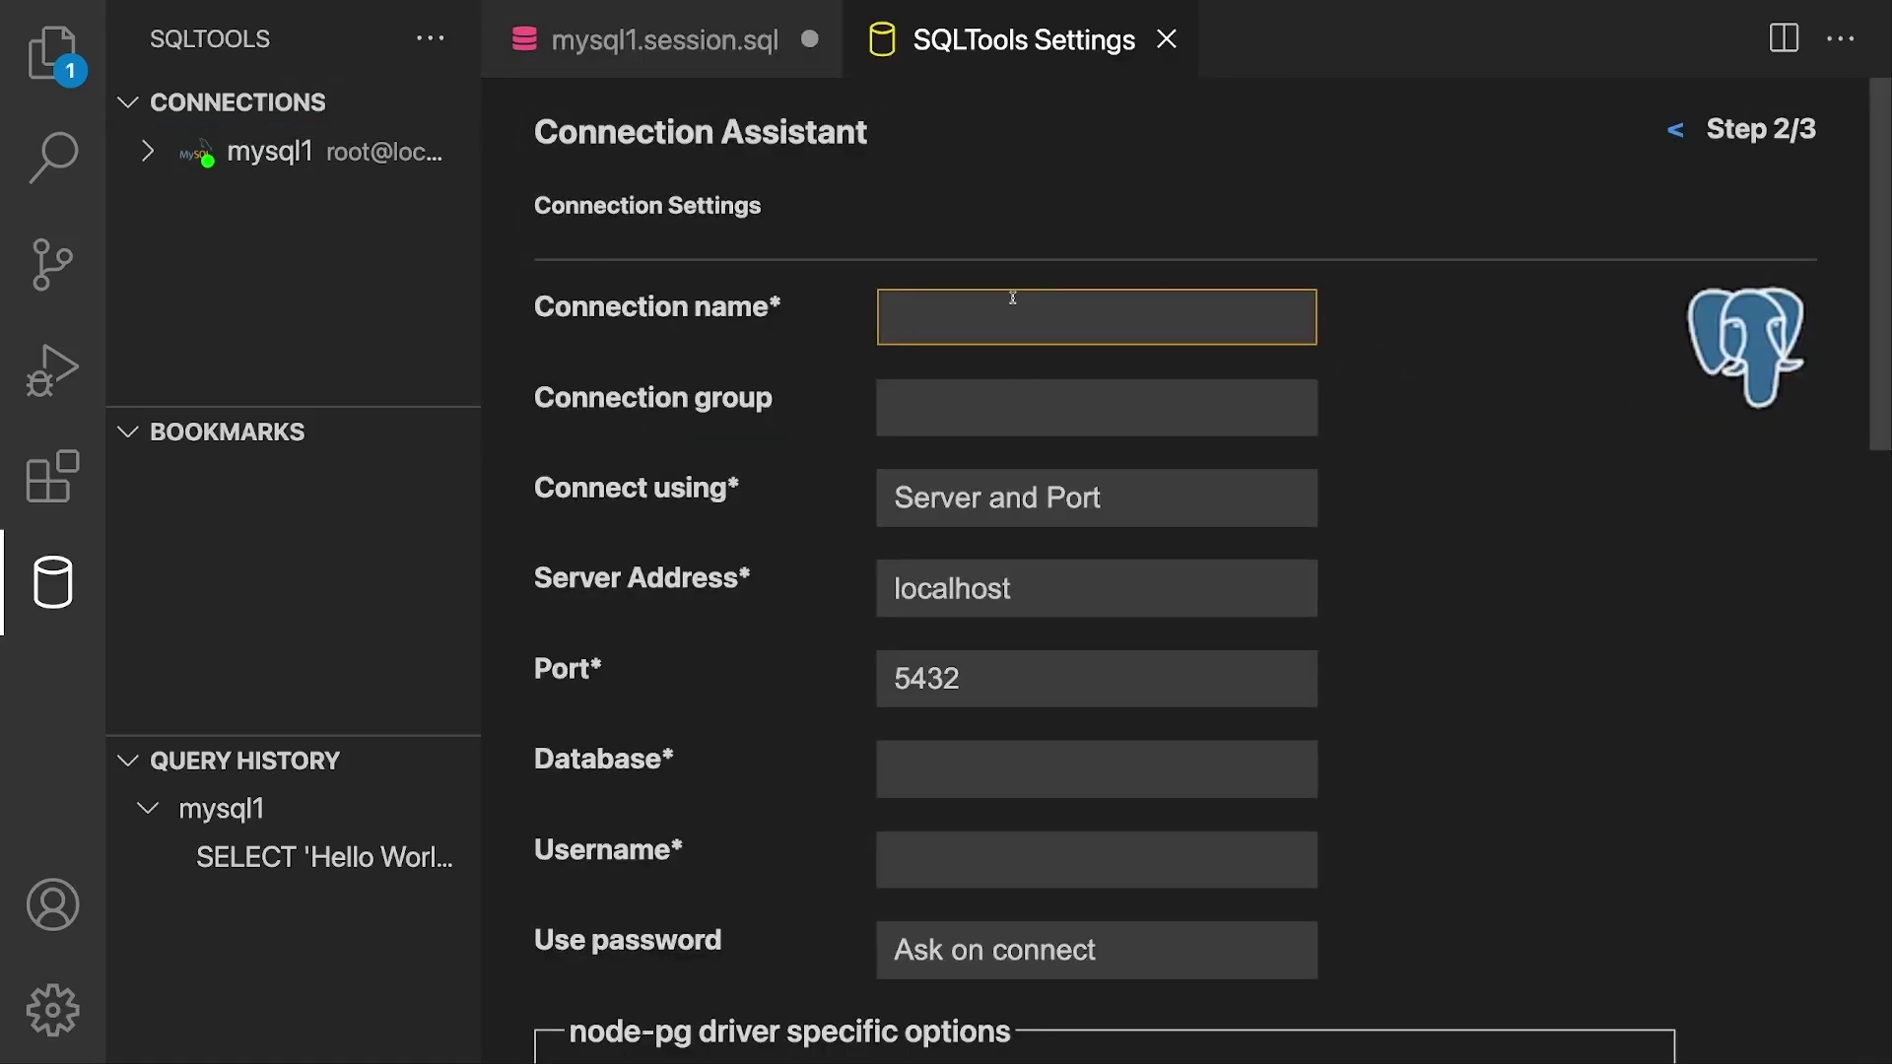
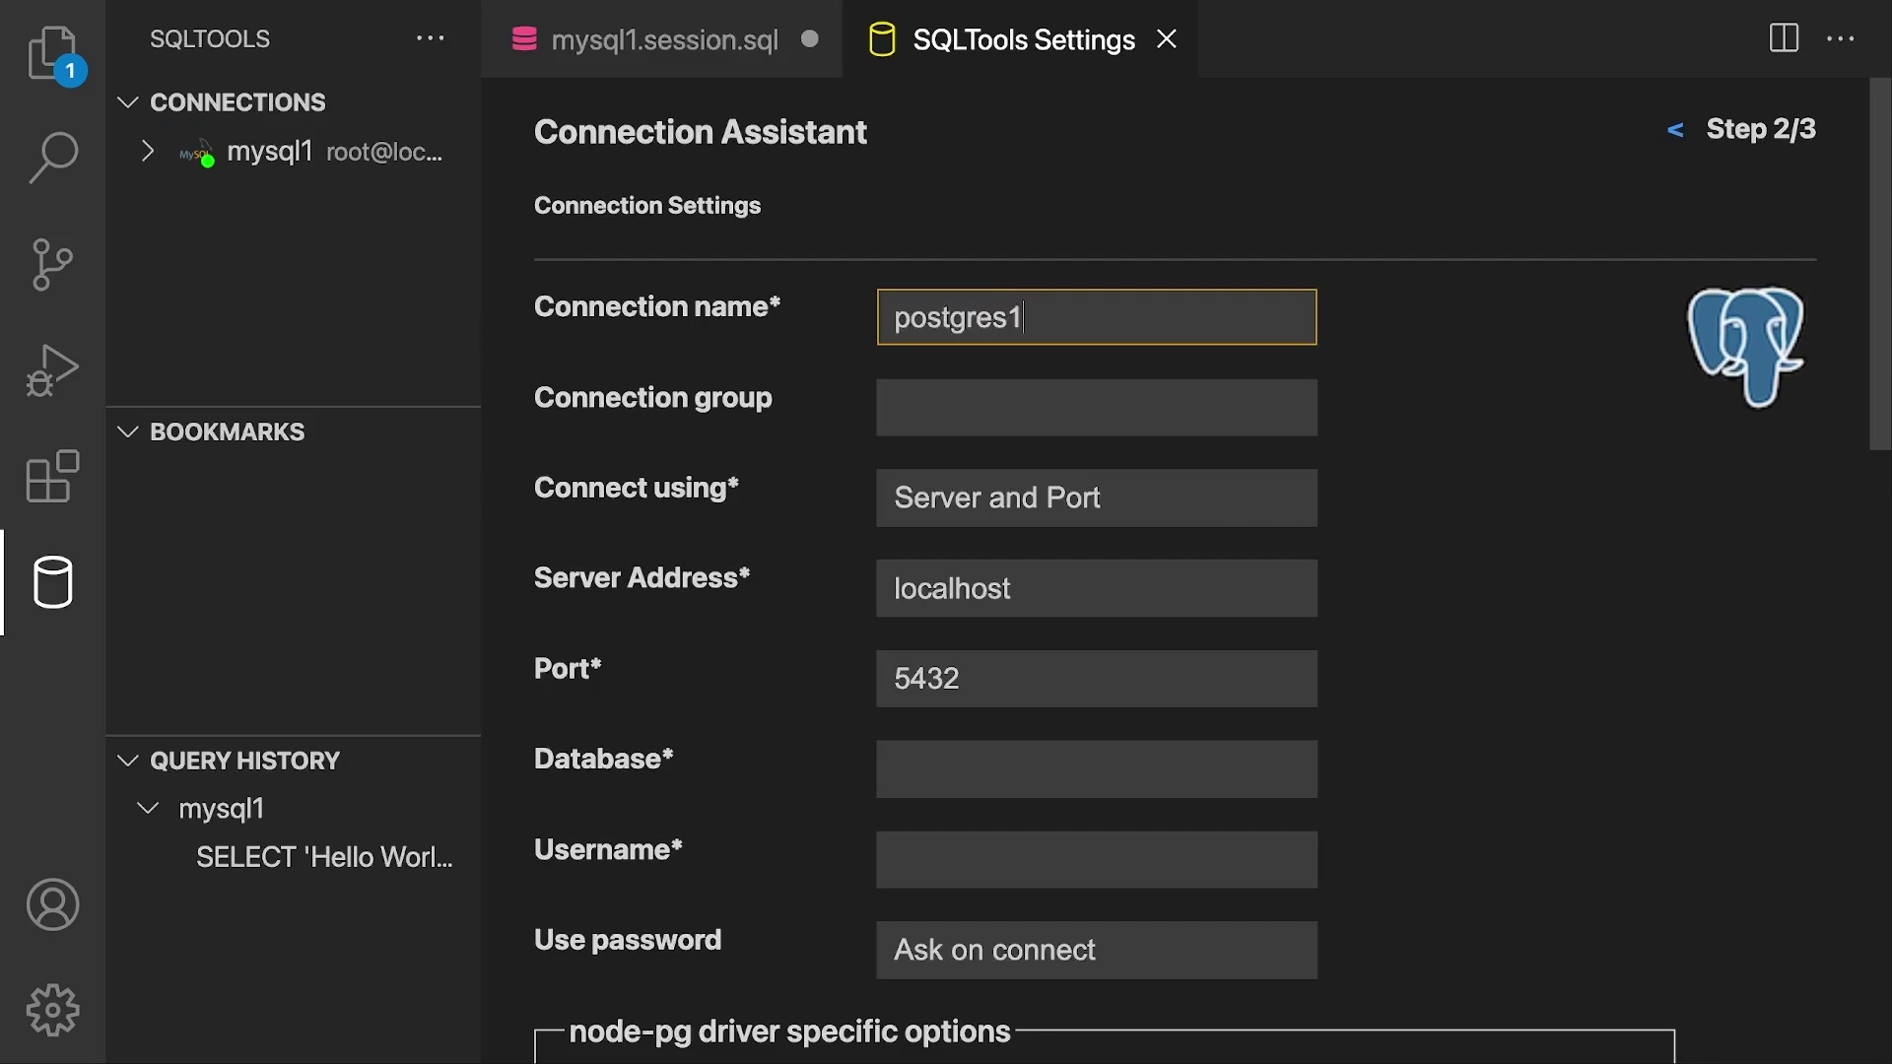
pyautogui.press('Tab')
# Step: Set postgres as both the database and the username
pyautogui.scroll(-3, 993, 352)
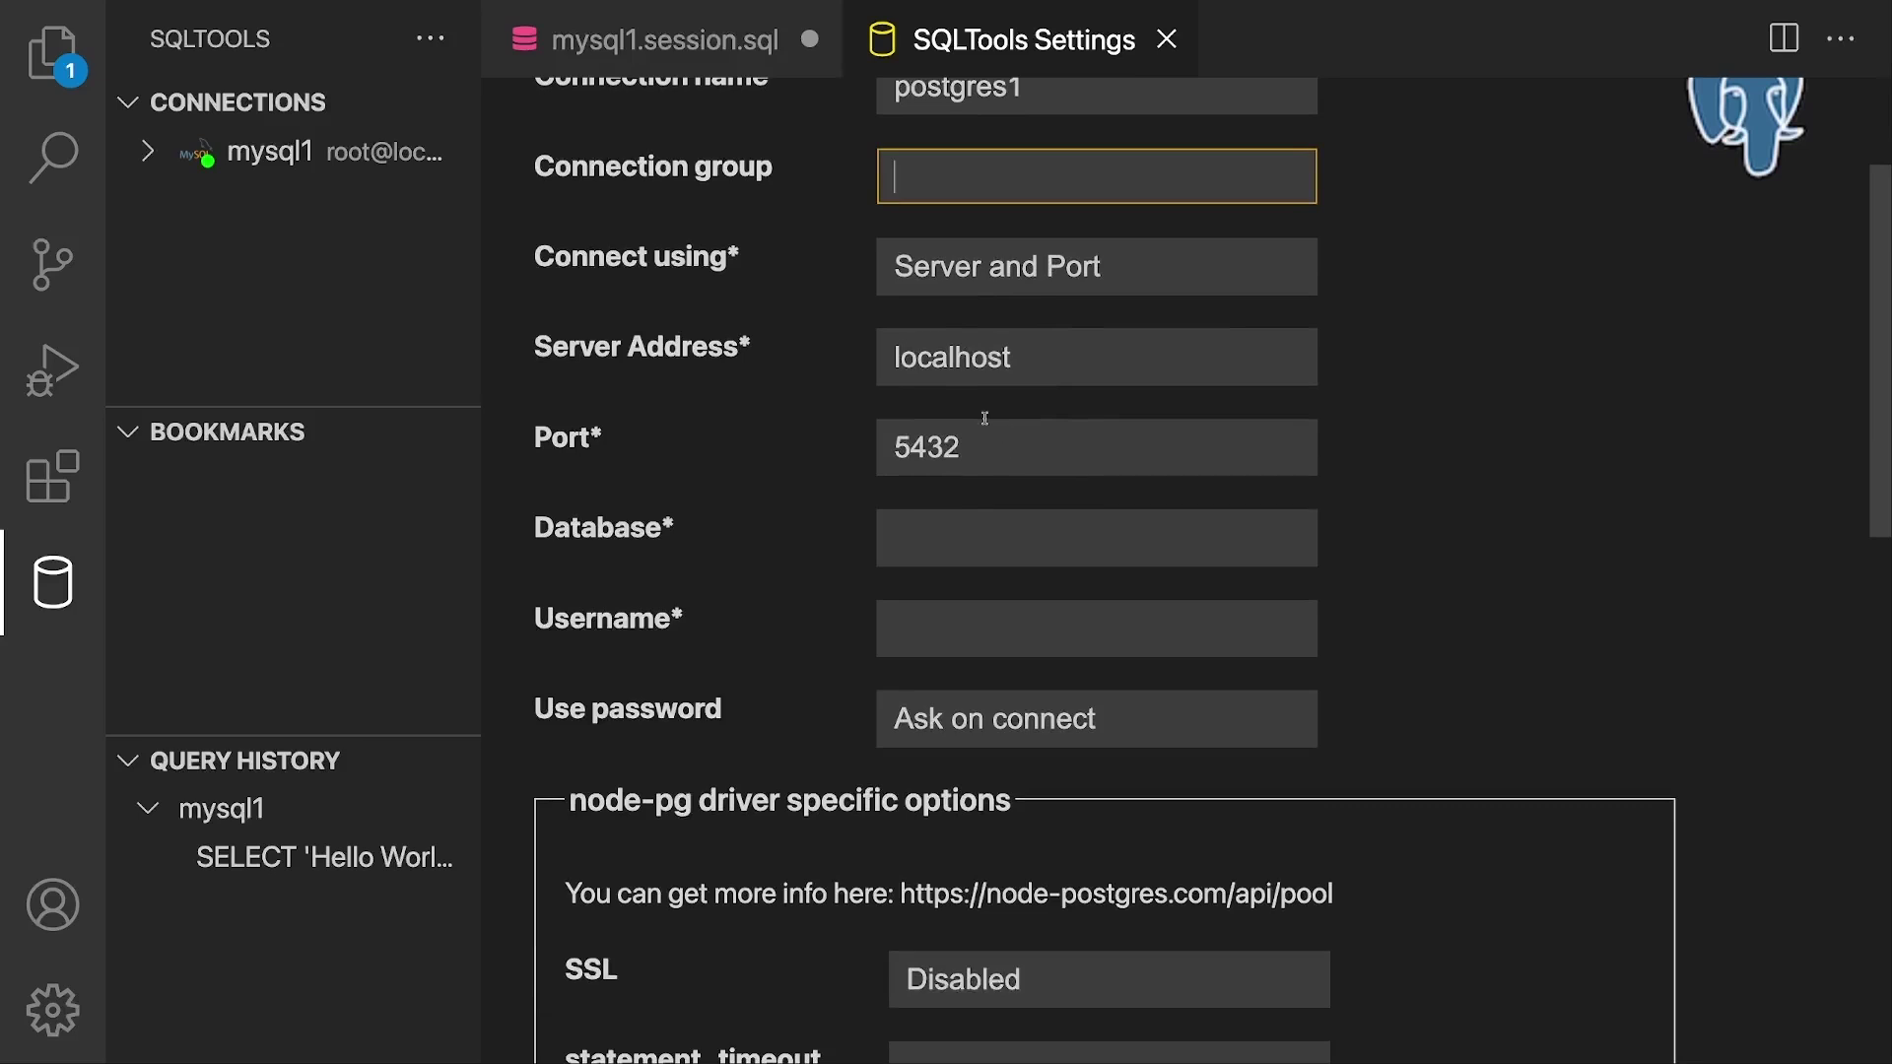
pyautogui.scroll(-1, 946, 461)
pyautogui.scroll(-1, 946, 461)
pyautogui.click(946, 461)
pyautogui.write('postgres')
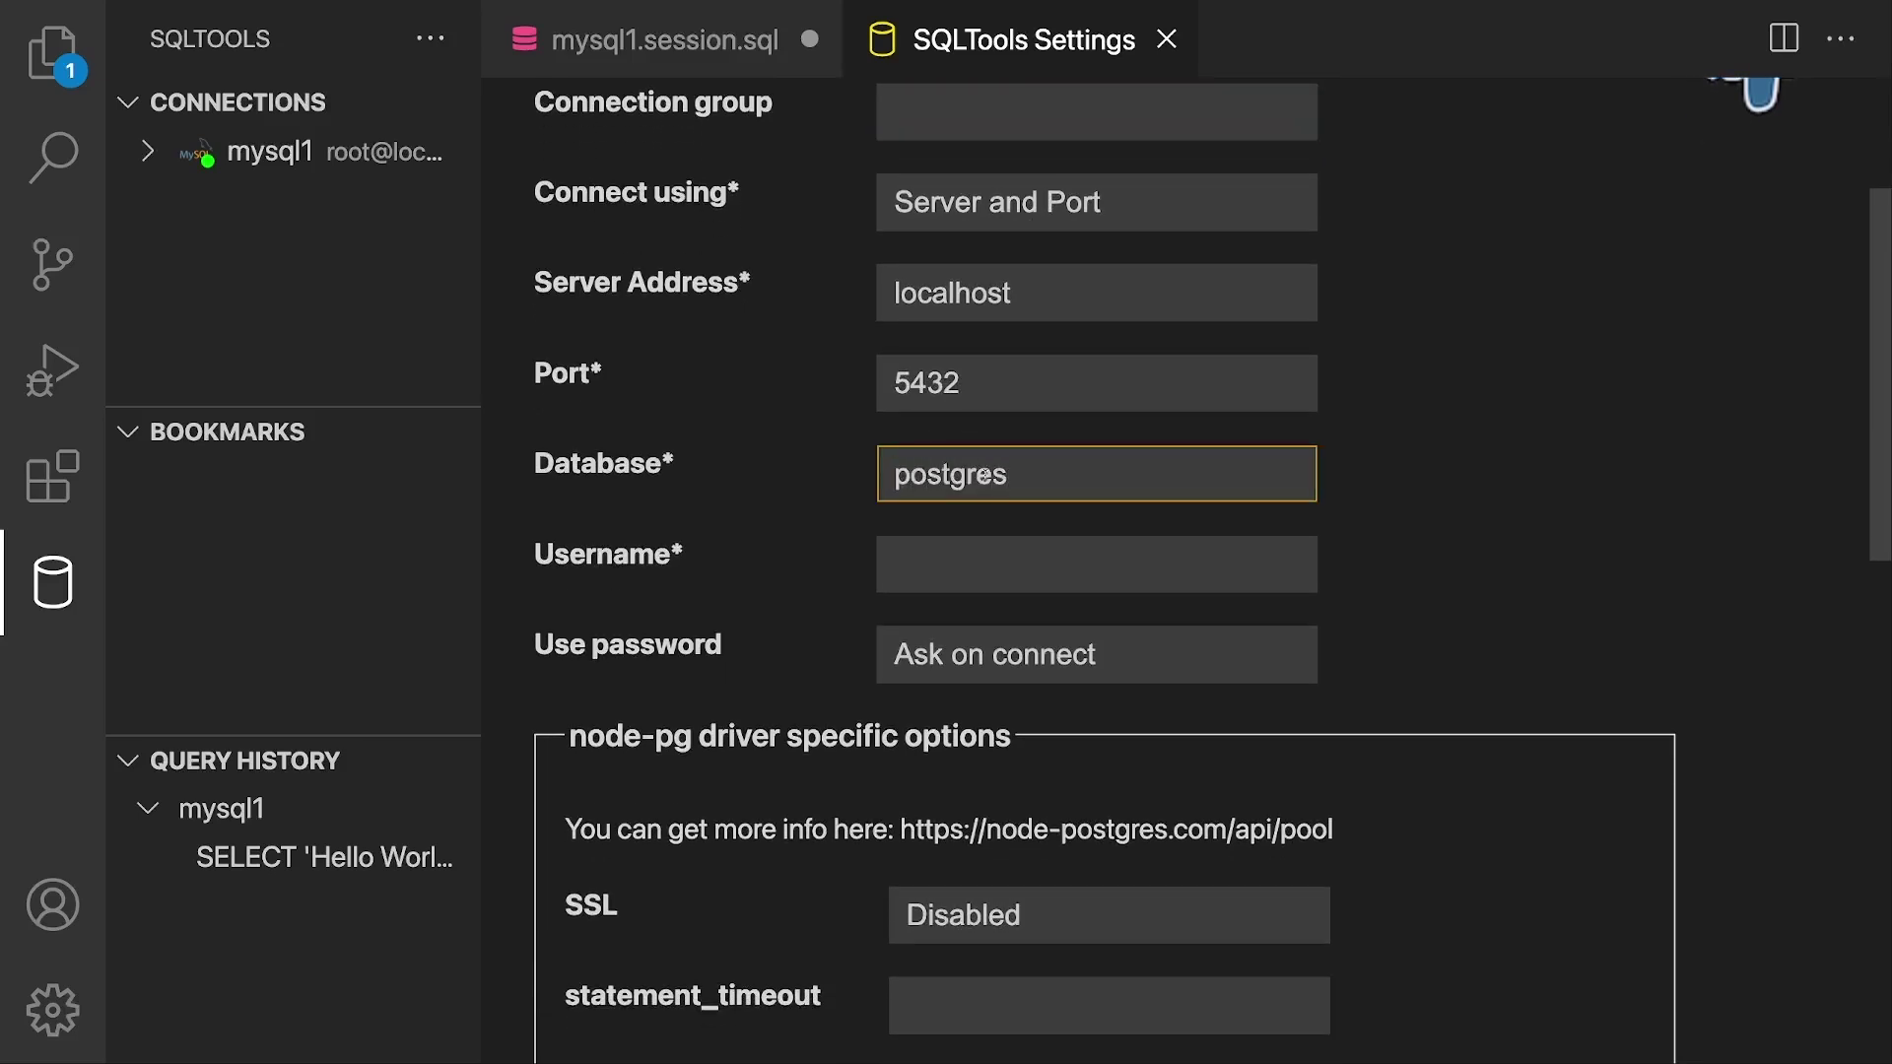
pyautogui.moveTo(1016, 473); pyautogui.dragTo(876, 473)
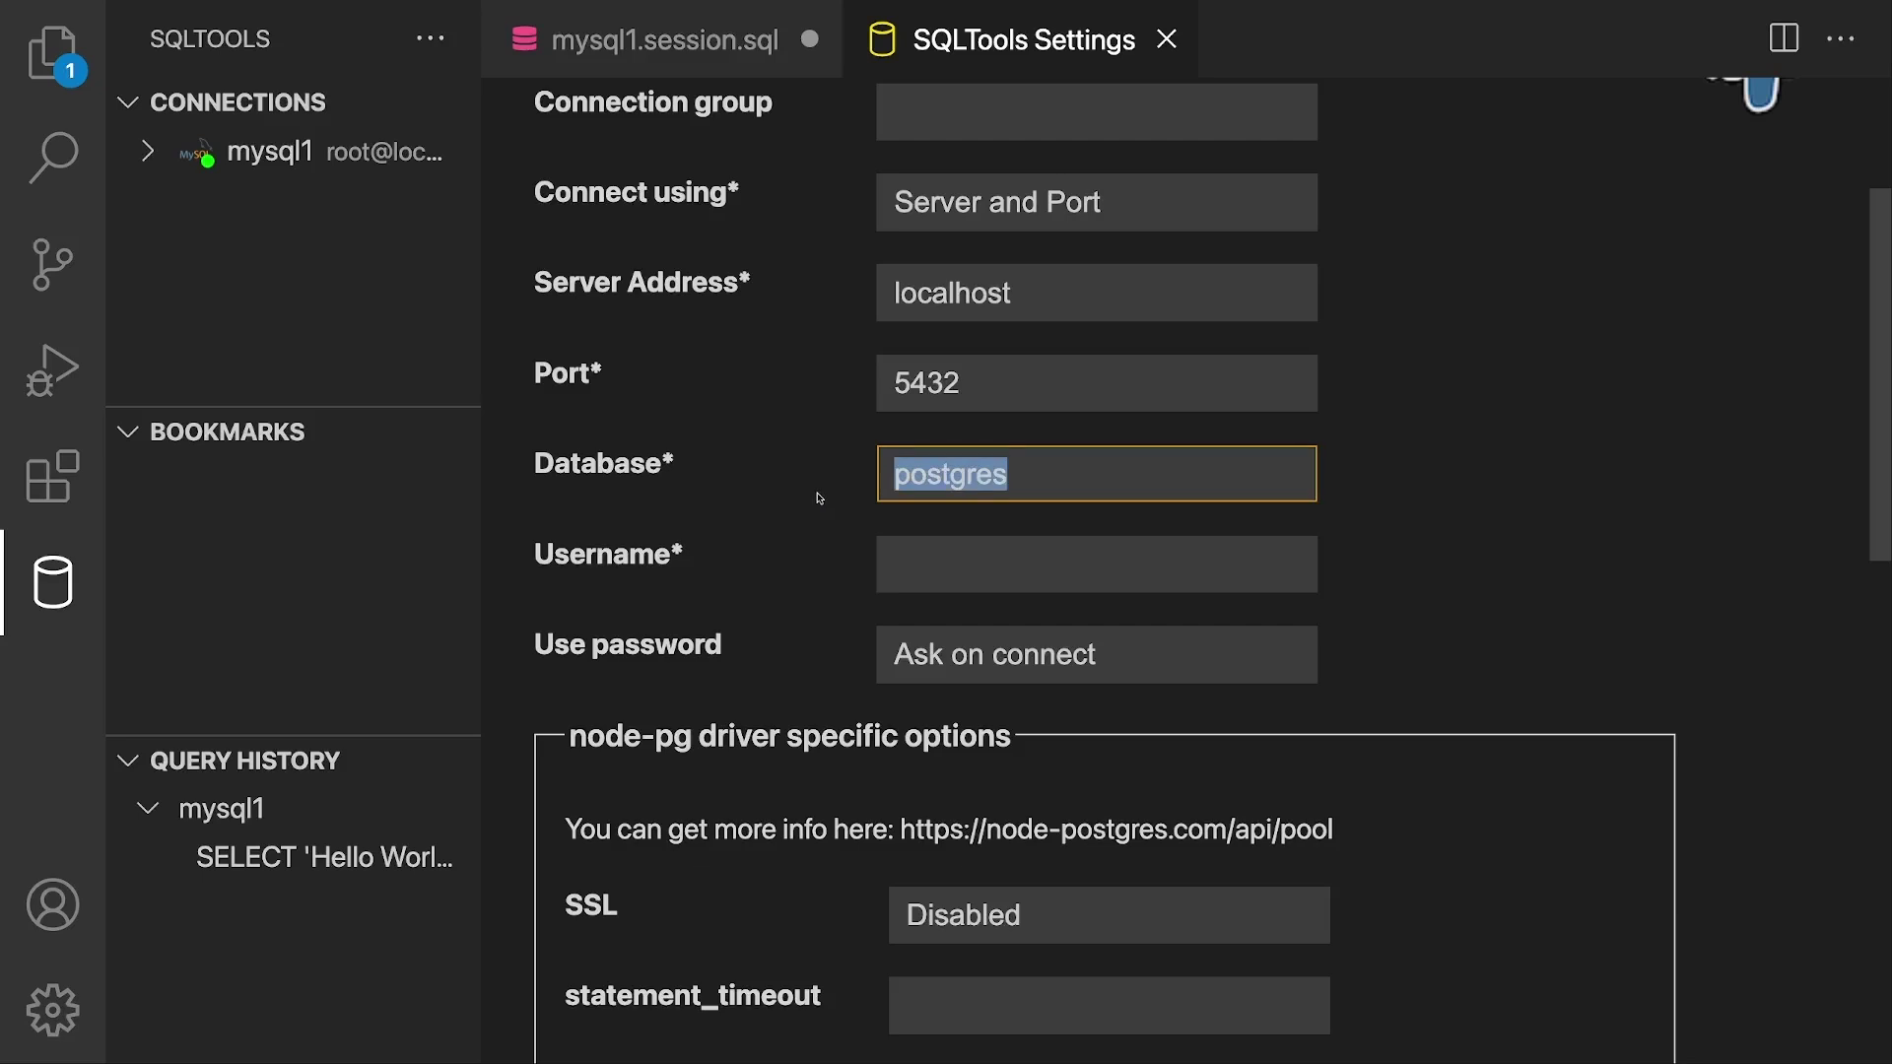
pyautogui.click(941, 577)
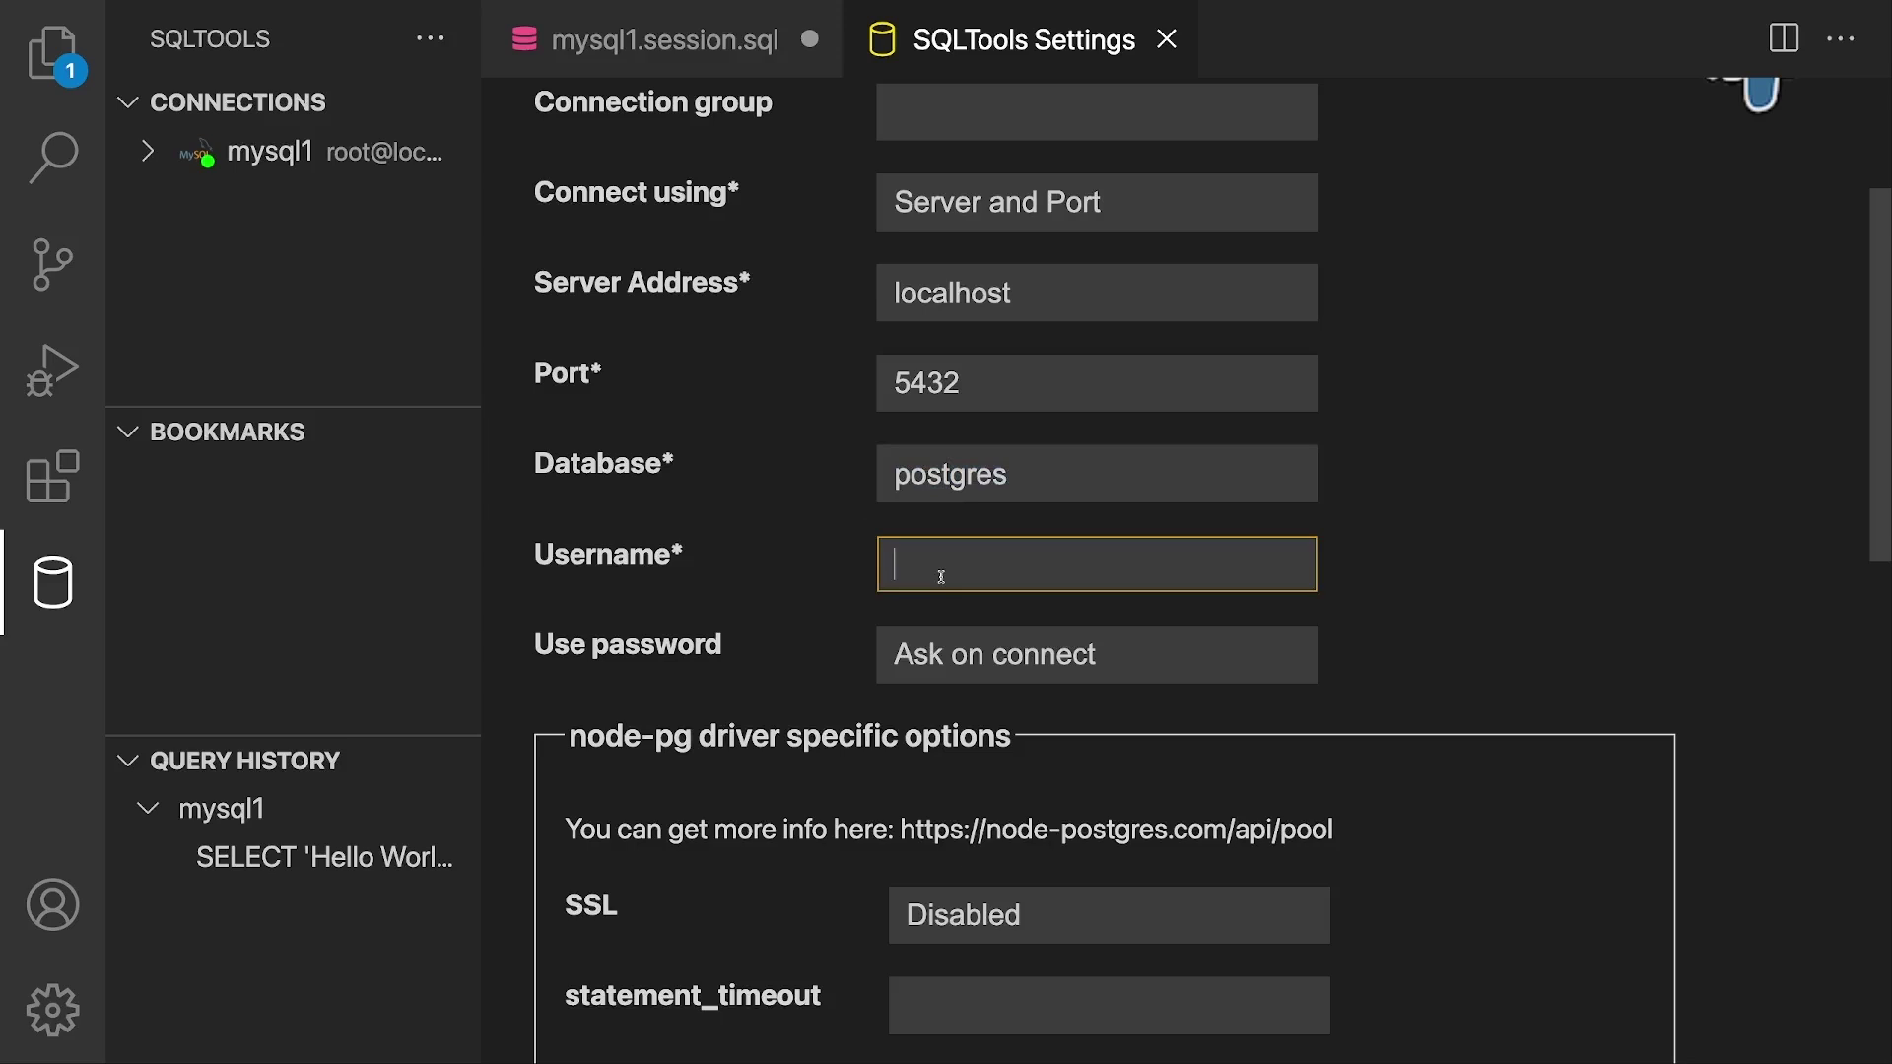
pyautogui.write('postgres')
pyautogui.click(801, 597)
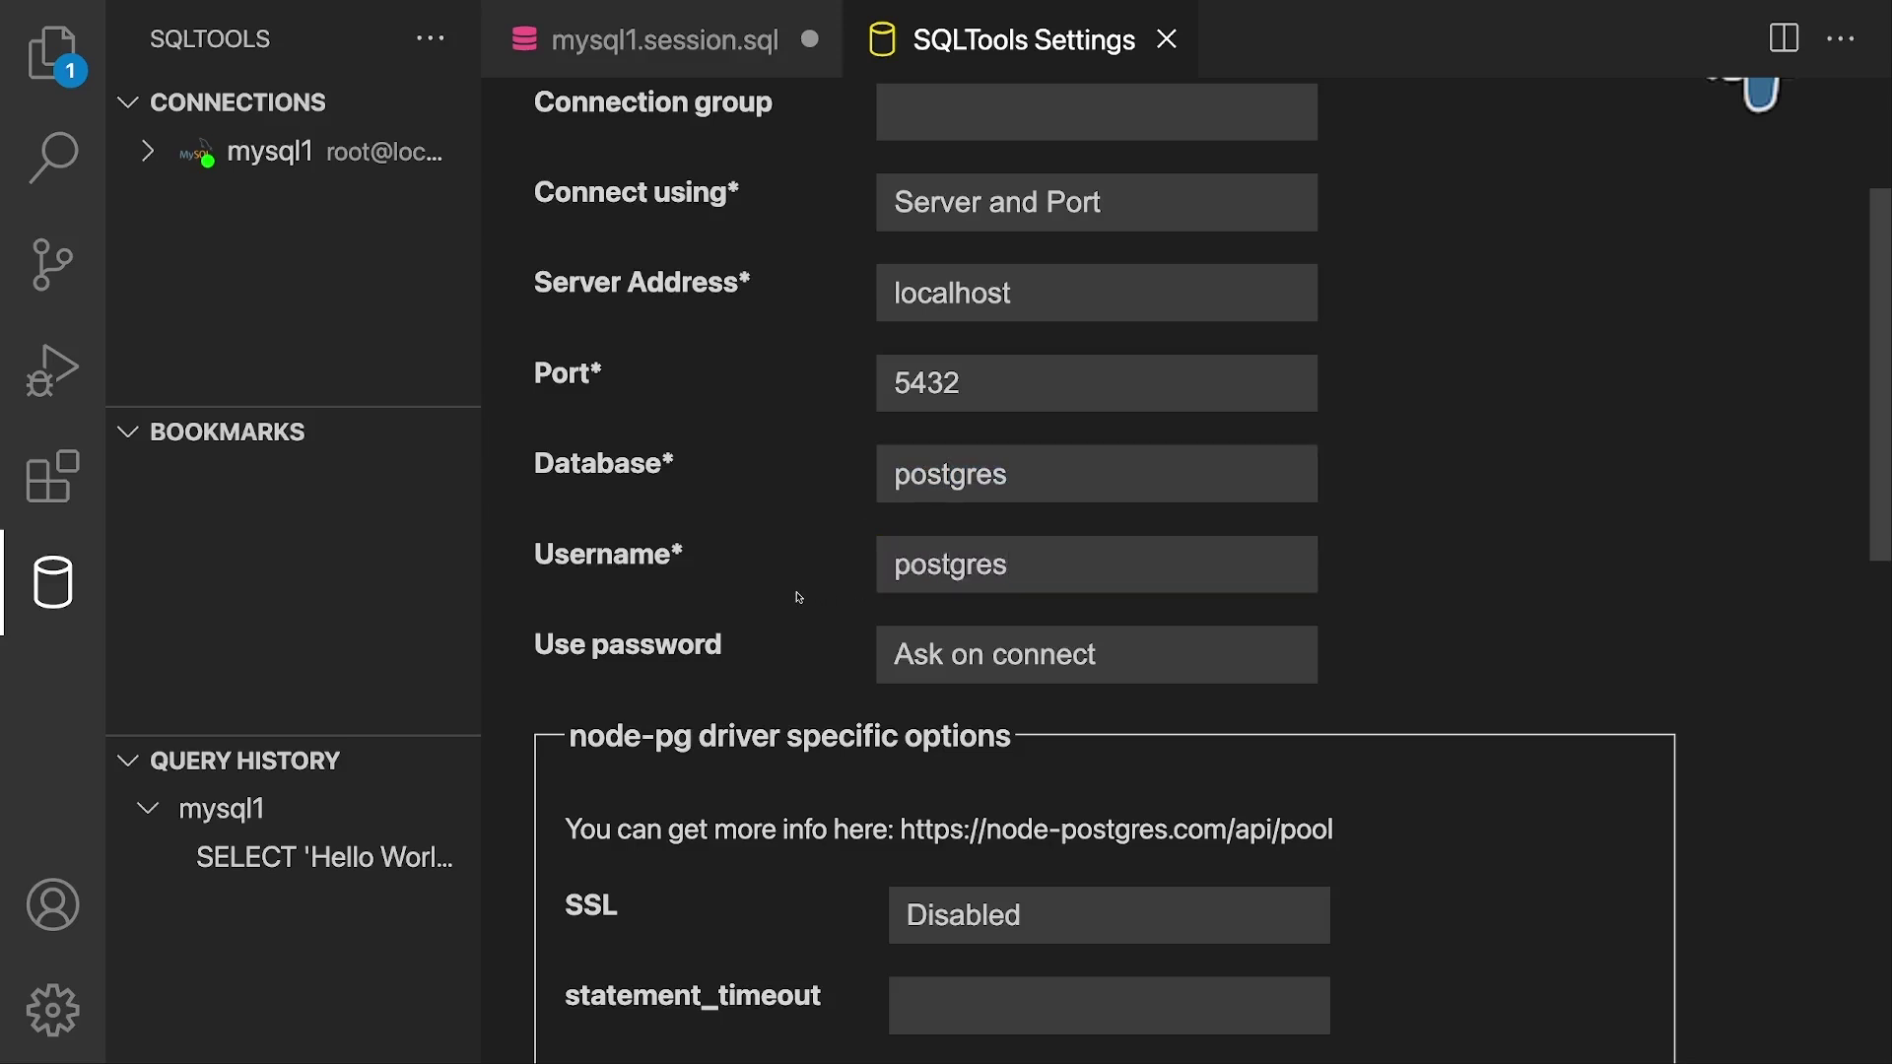
pyautogui.scroll(-4, 799, 597)
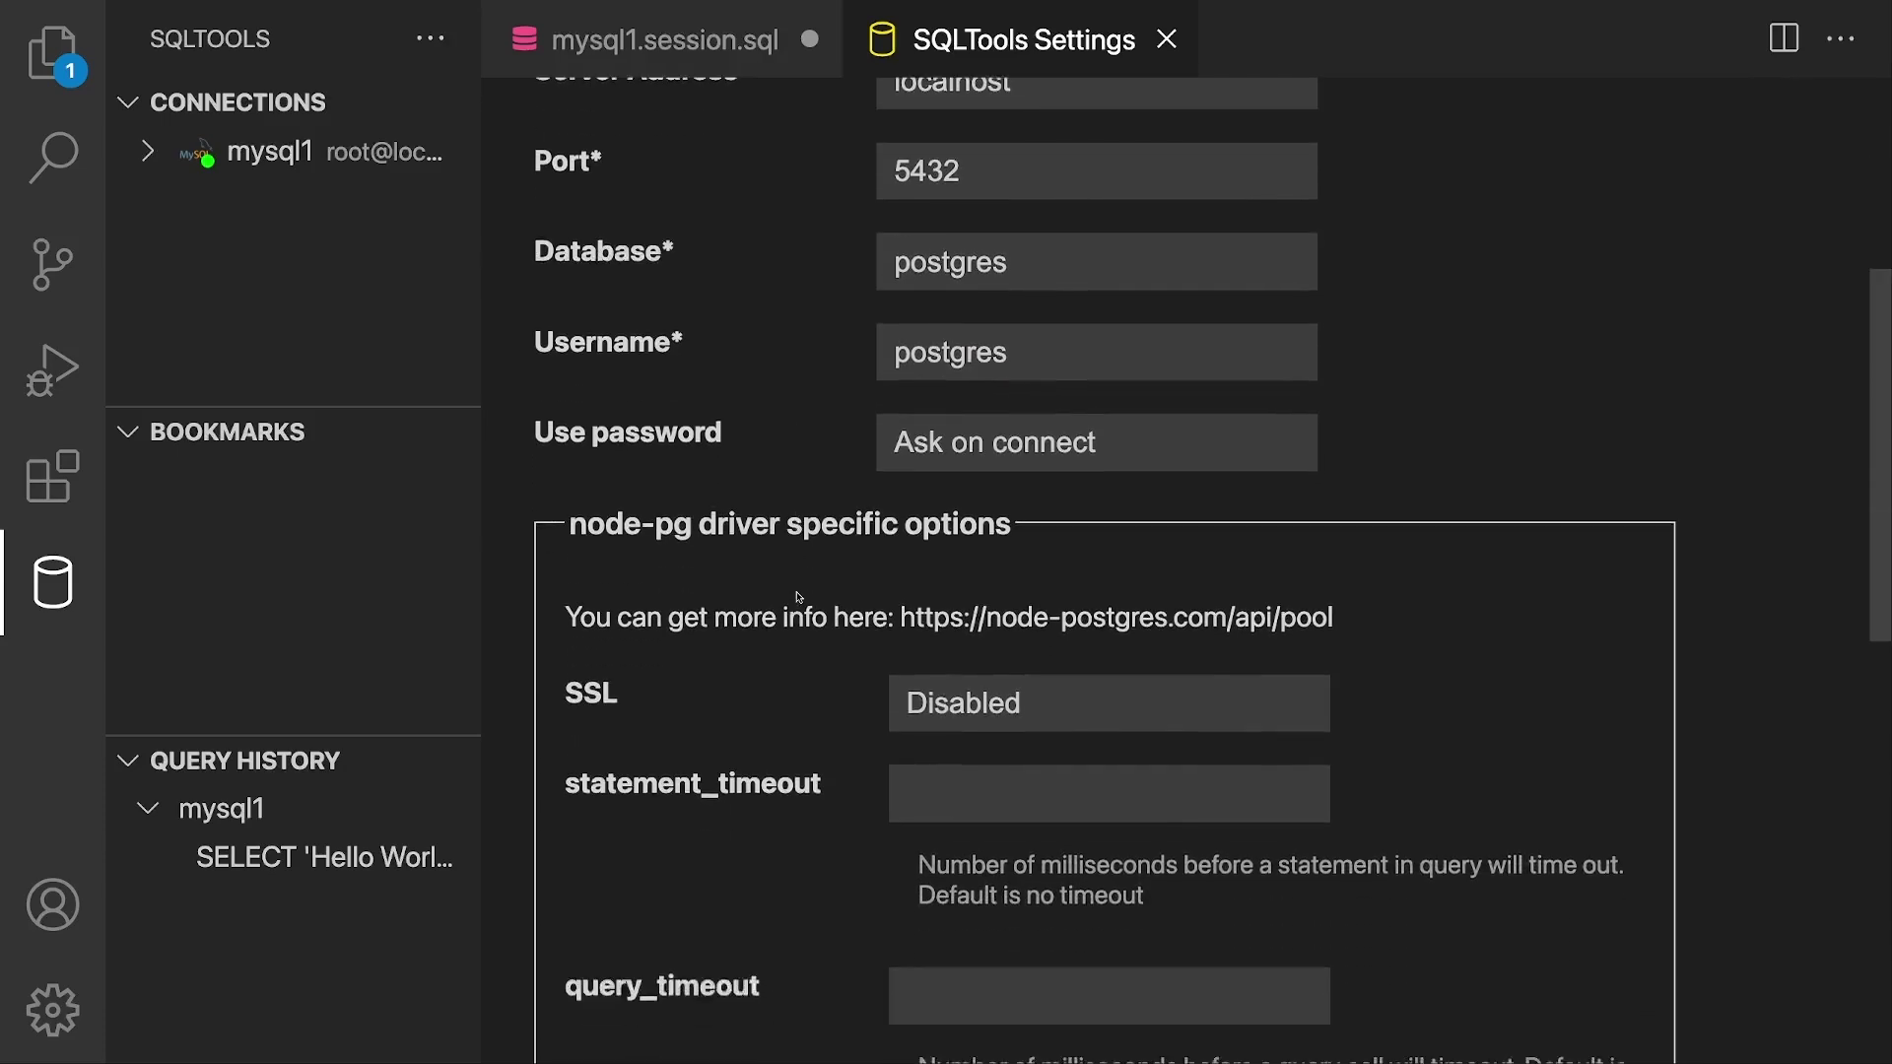
pyautogui.scroll(-10, 799, 597)
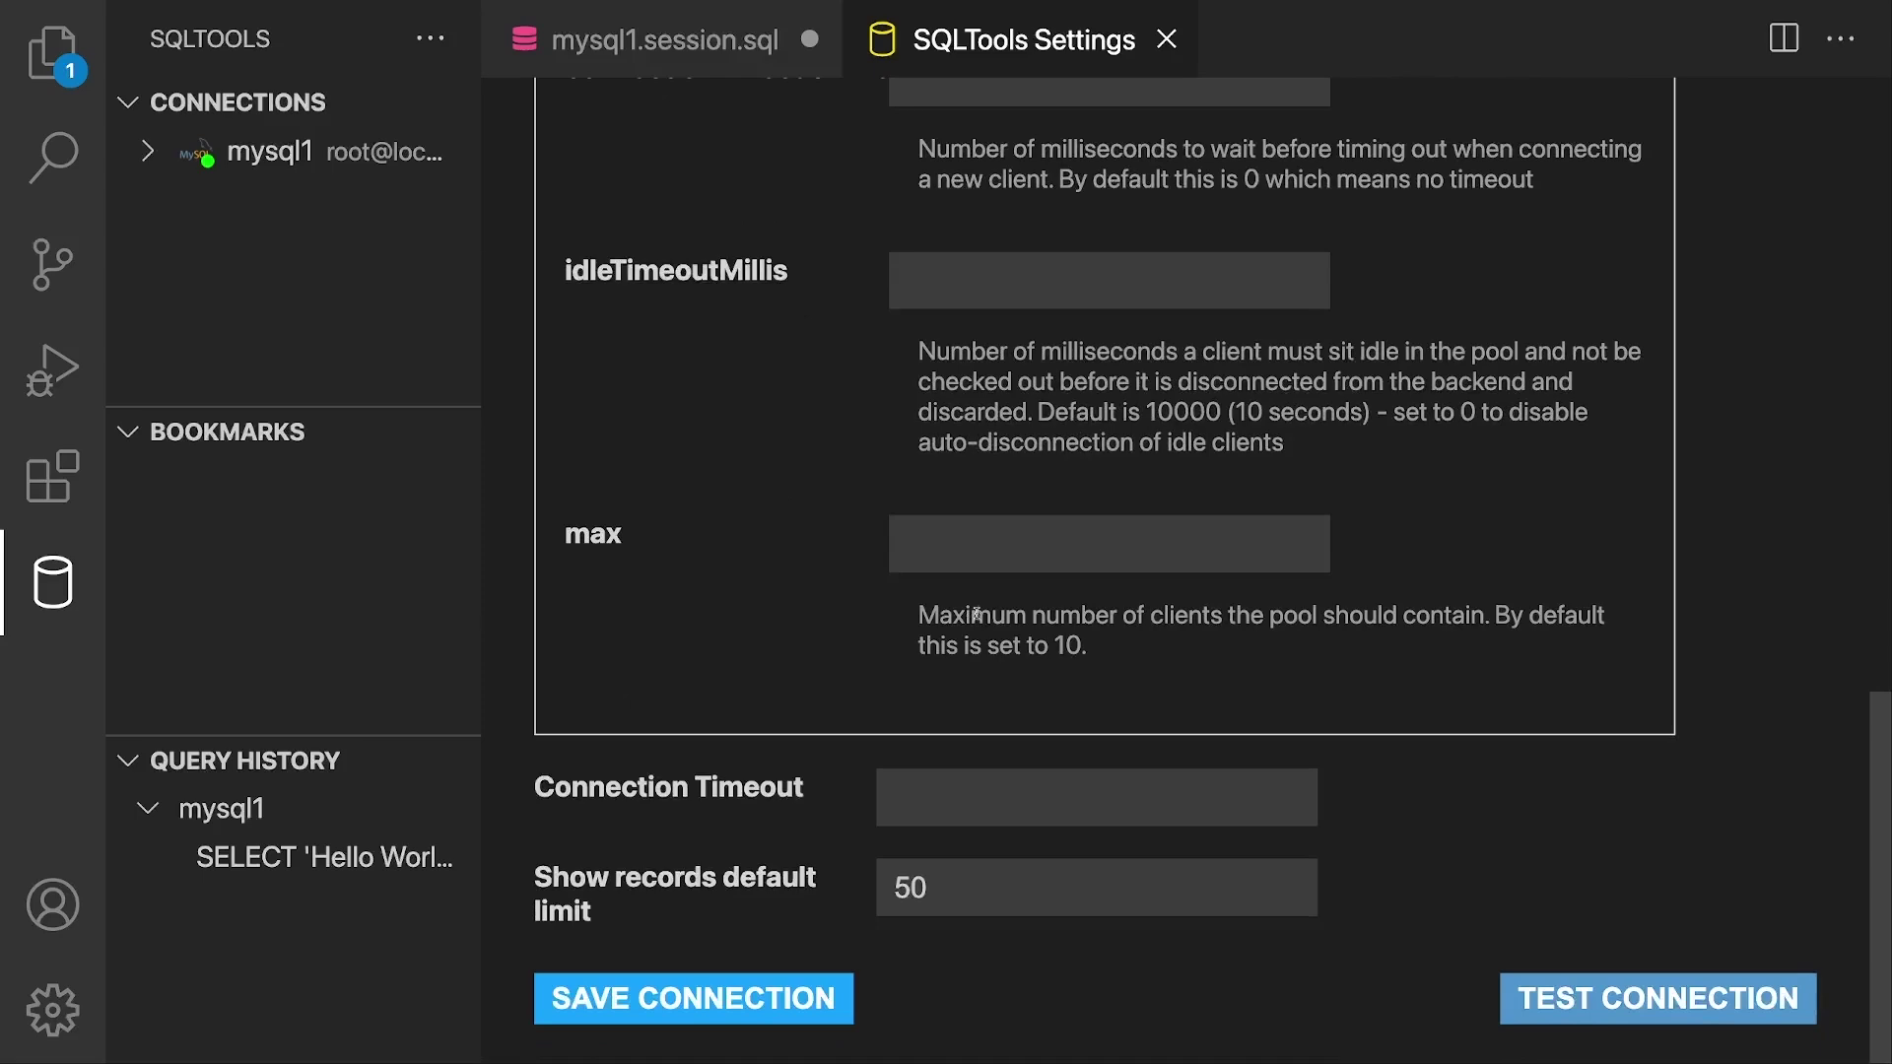
pyautogui.click(1582, 998)
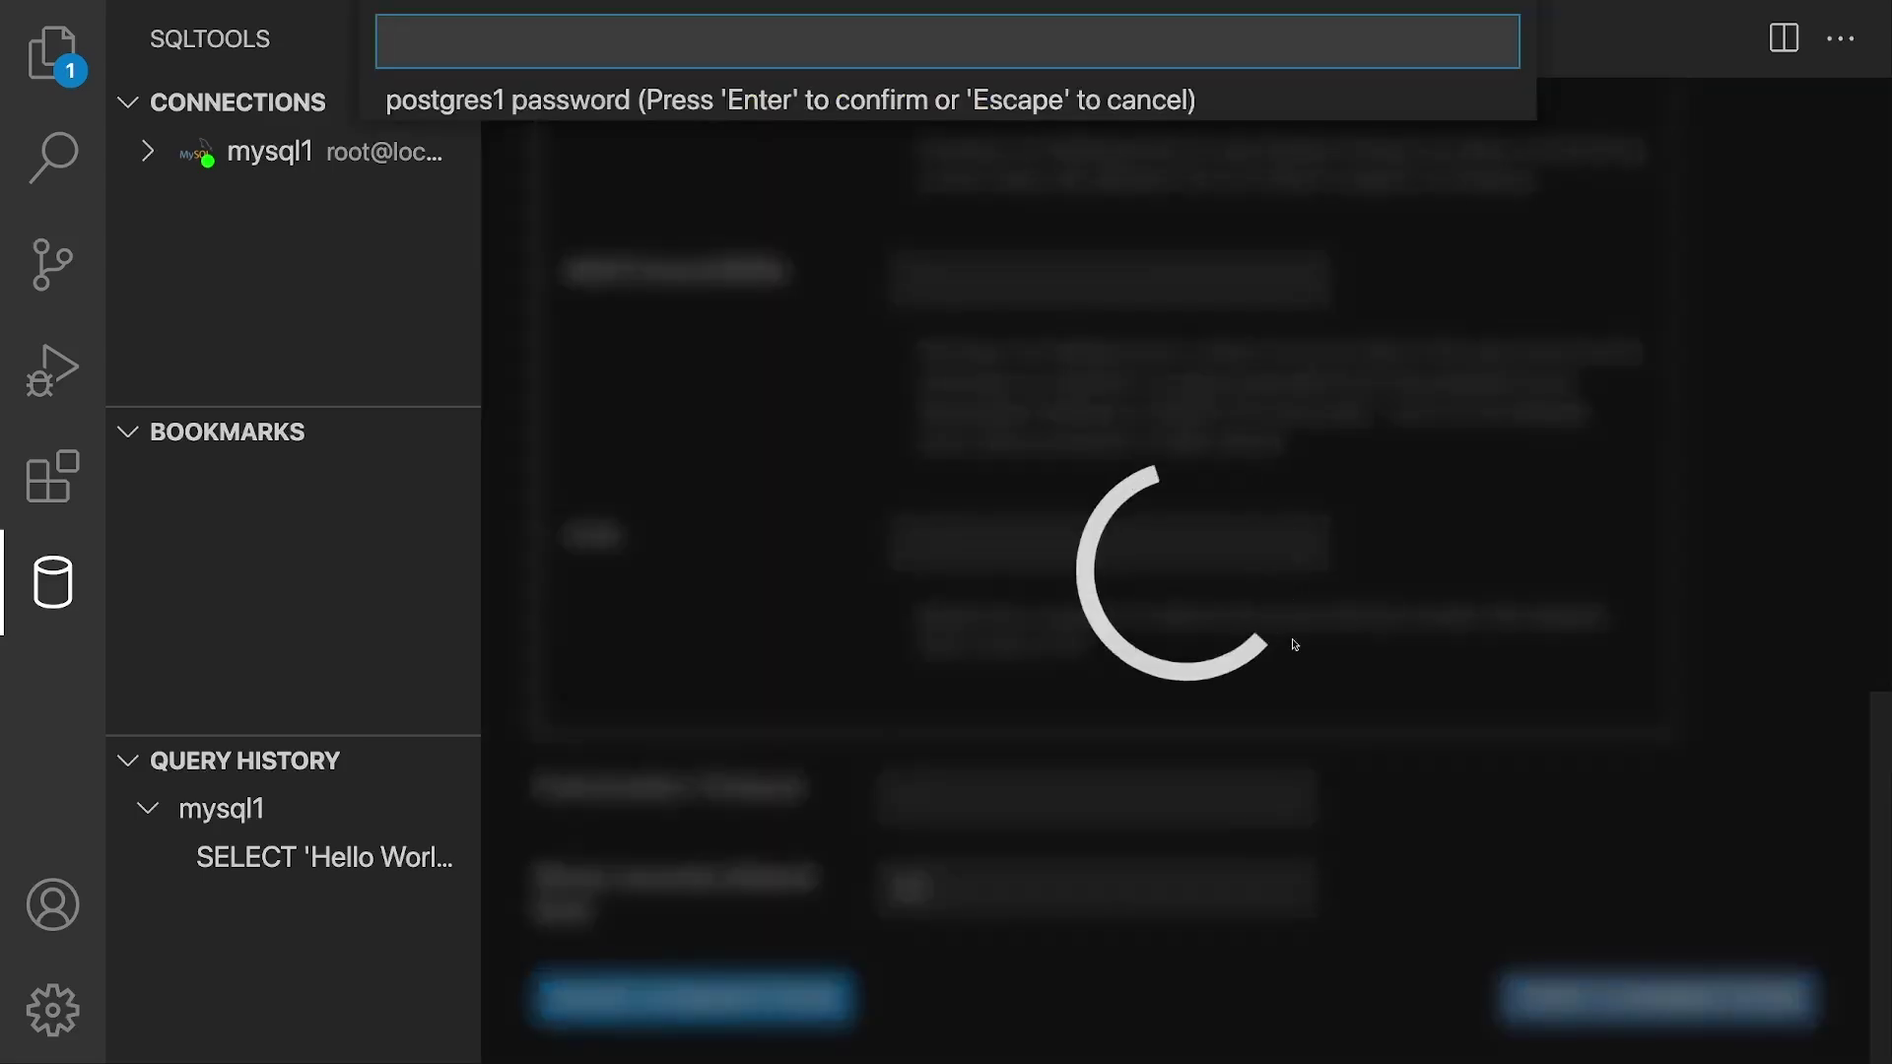
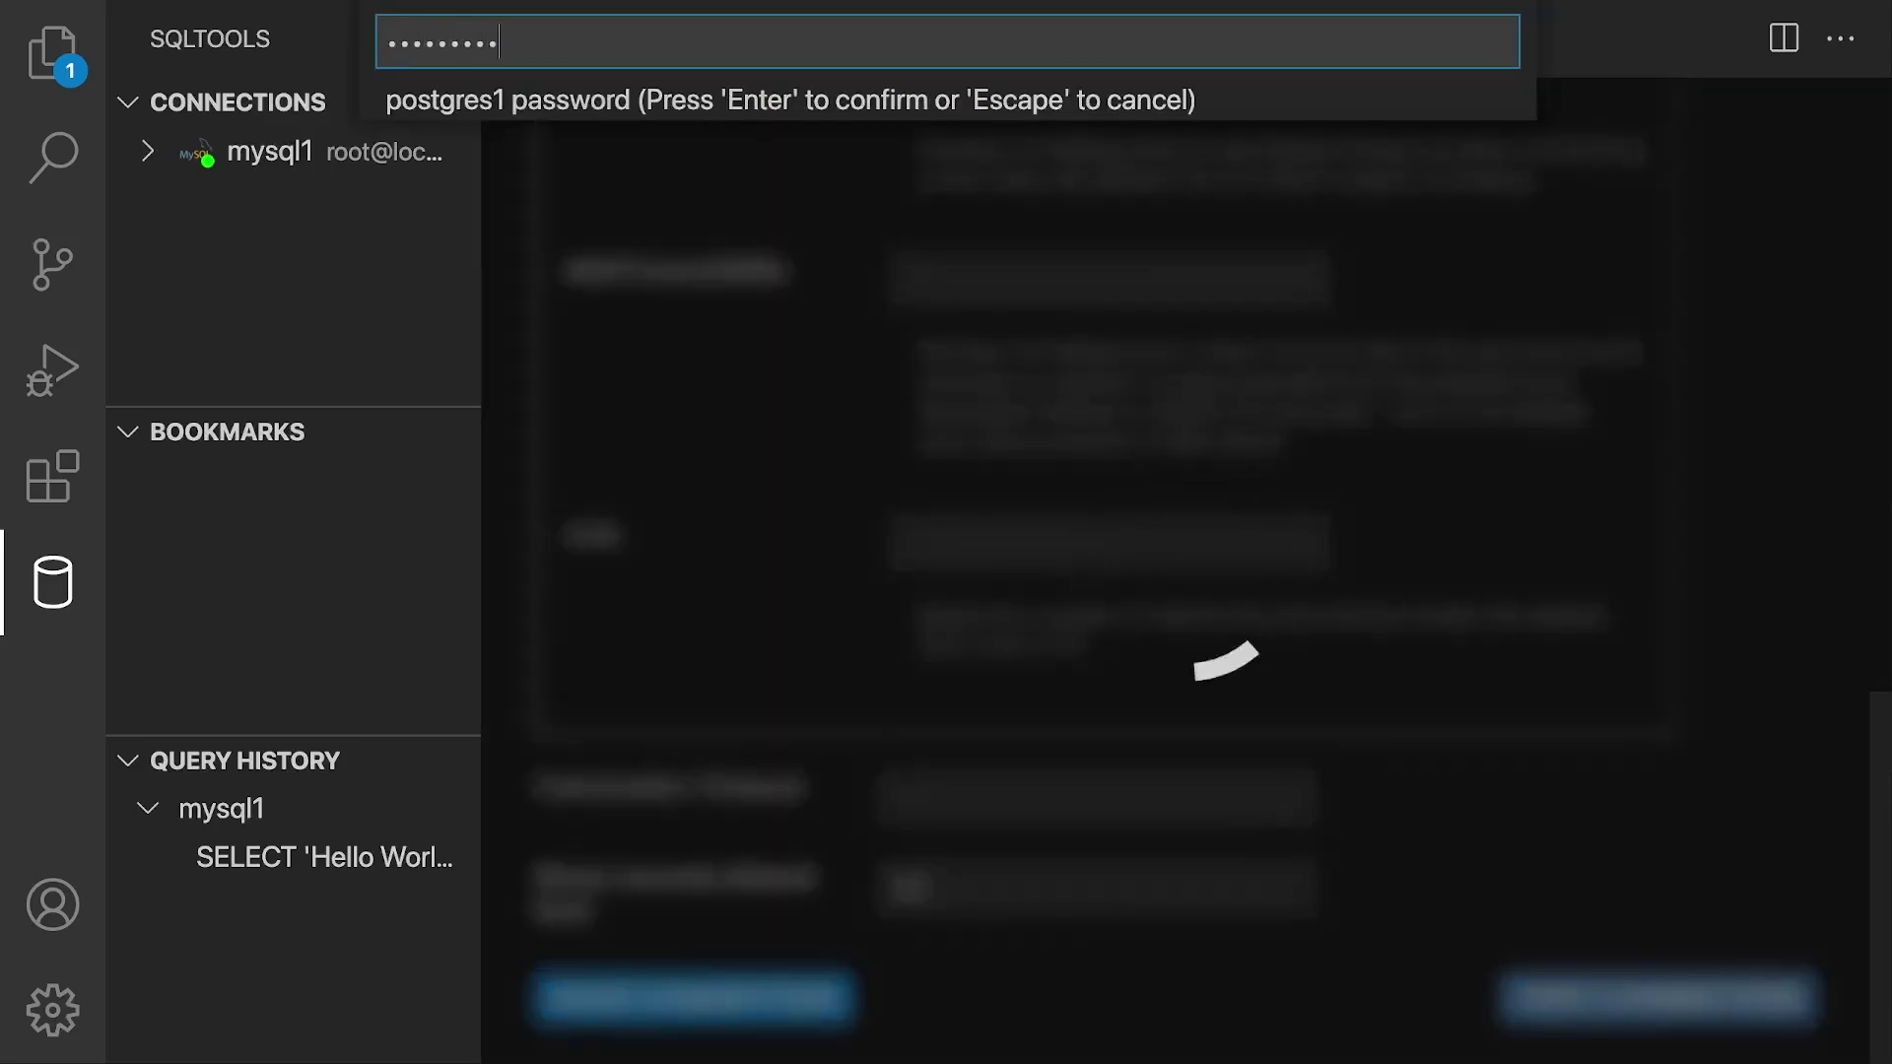
pyautogui.press('Return')
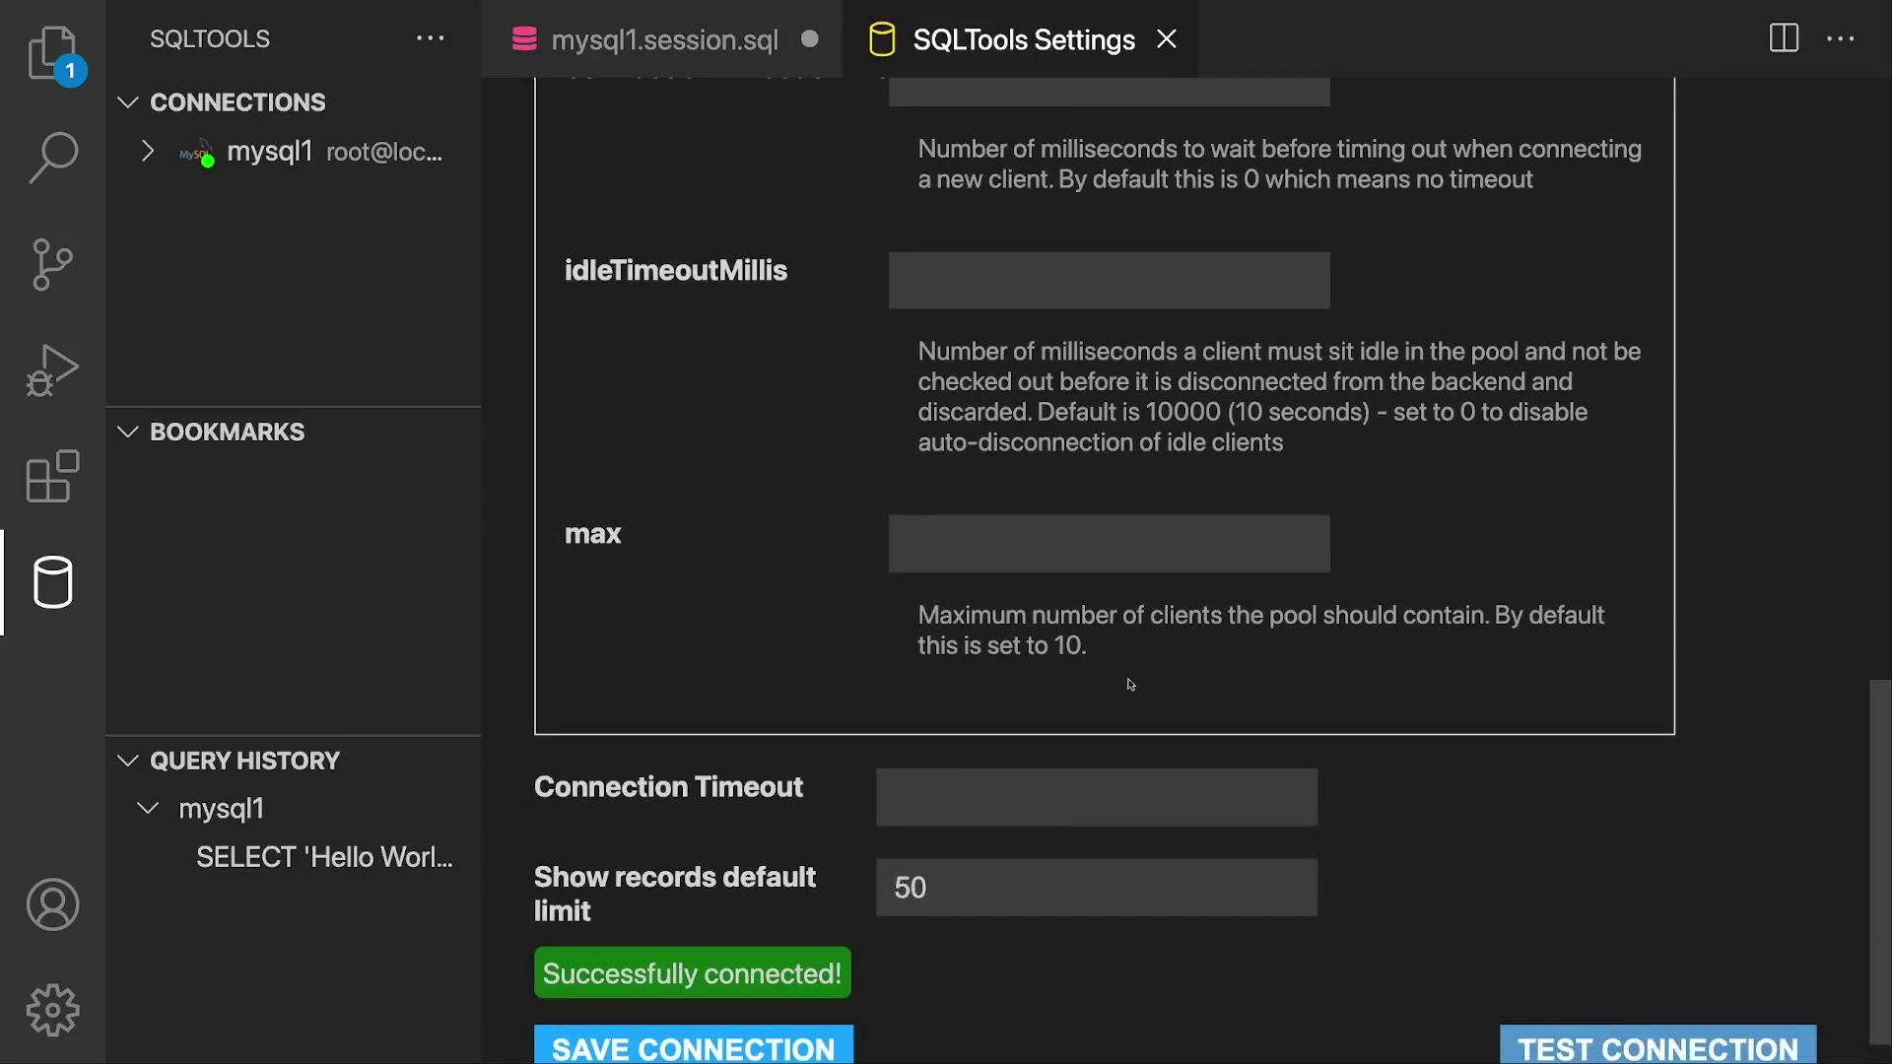
pyautogui.scroll(-1, 784, 921)
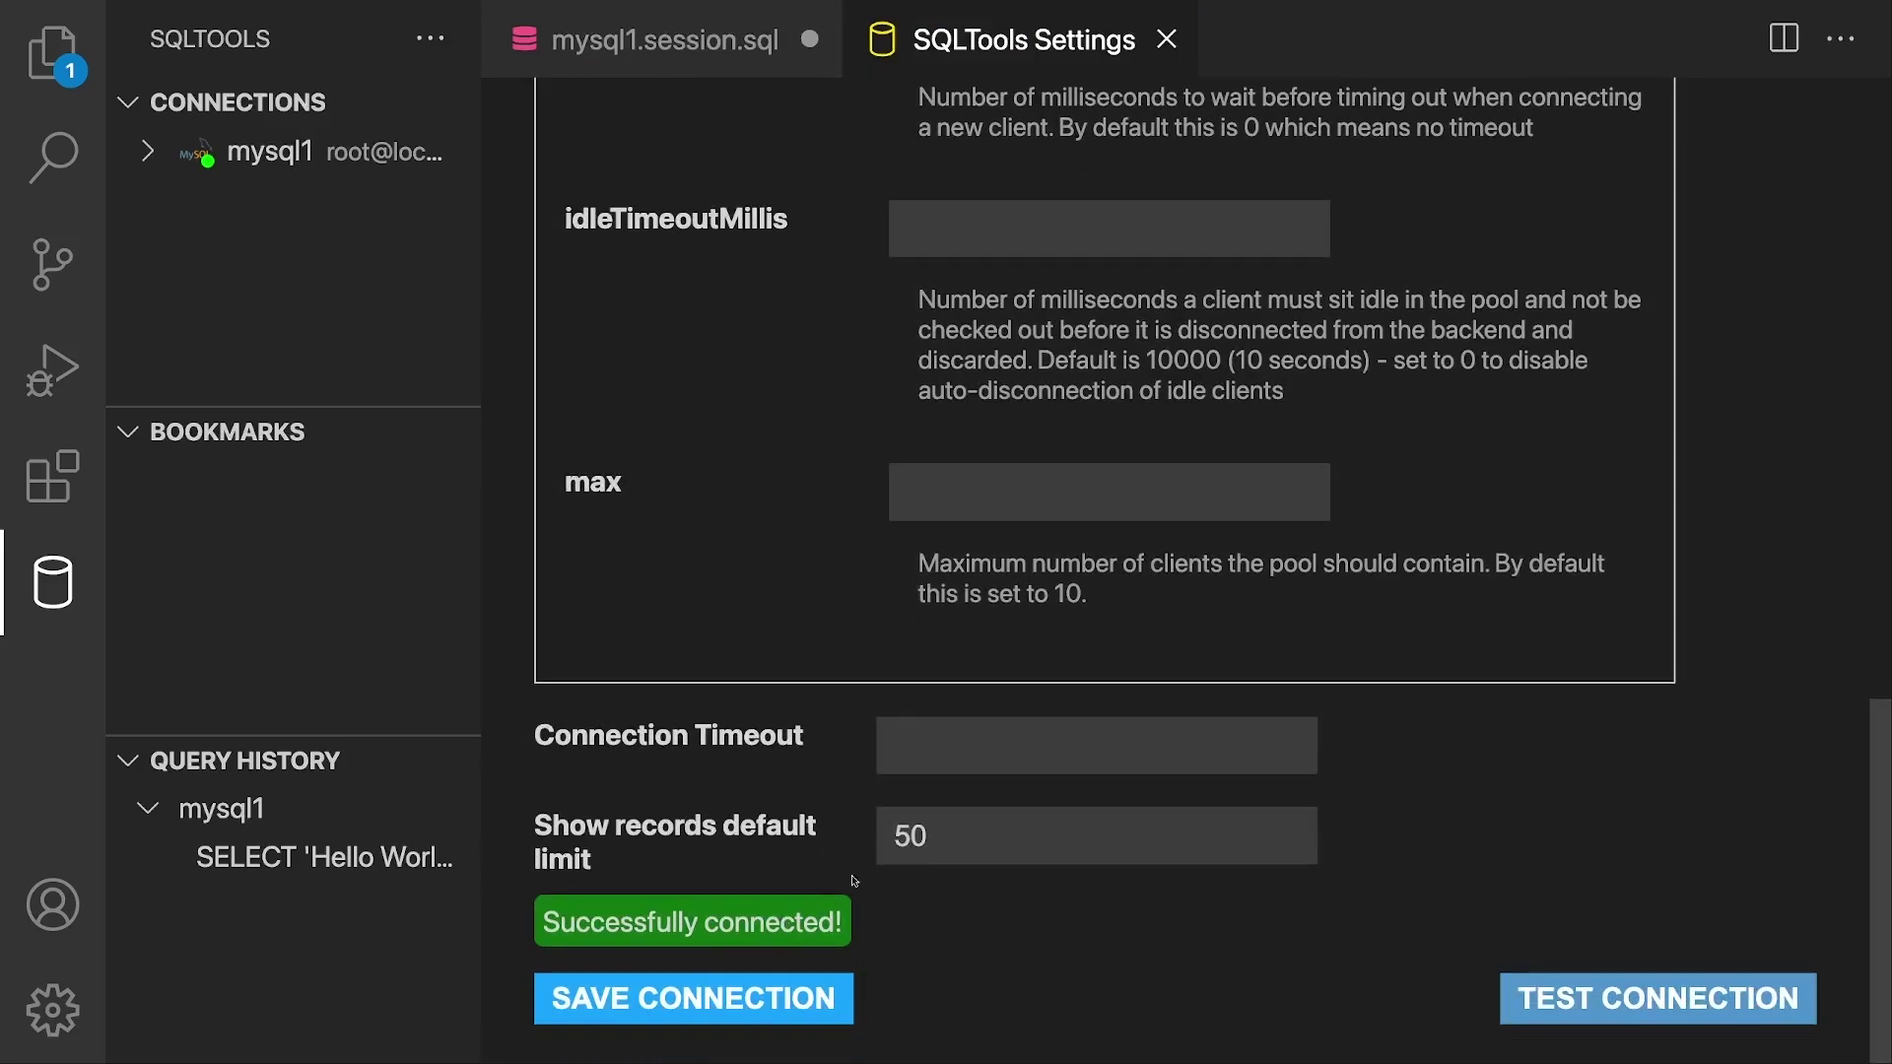
pyautogui.click(720, 1001)
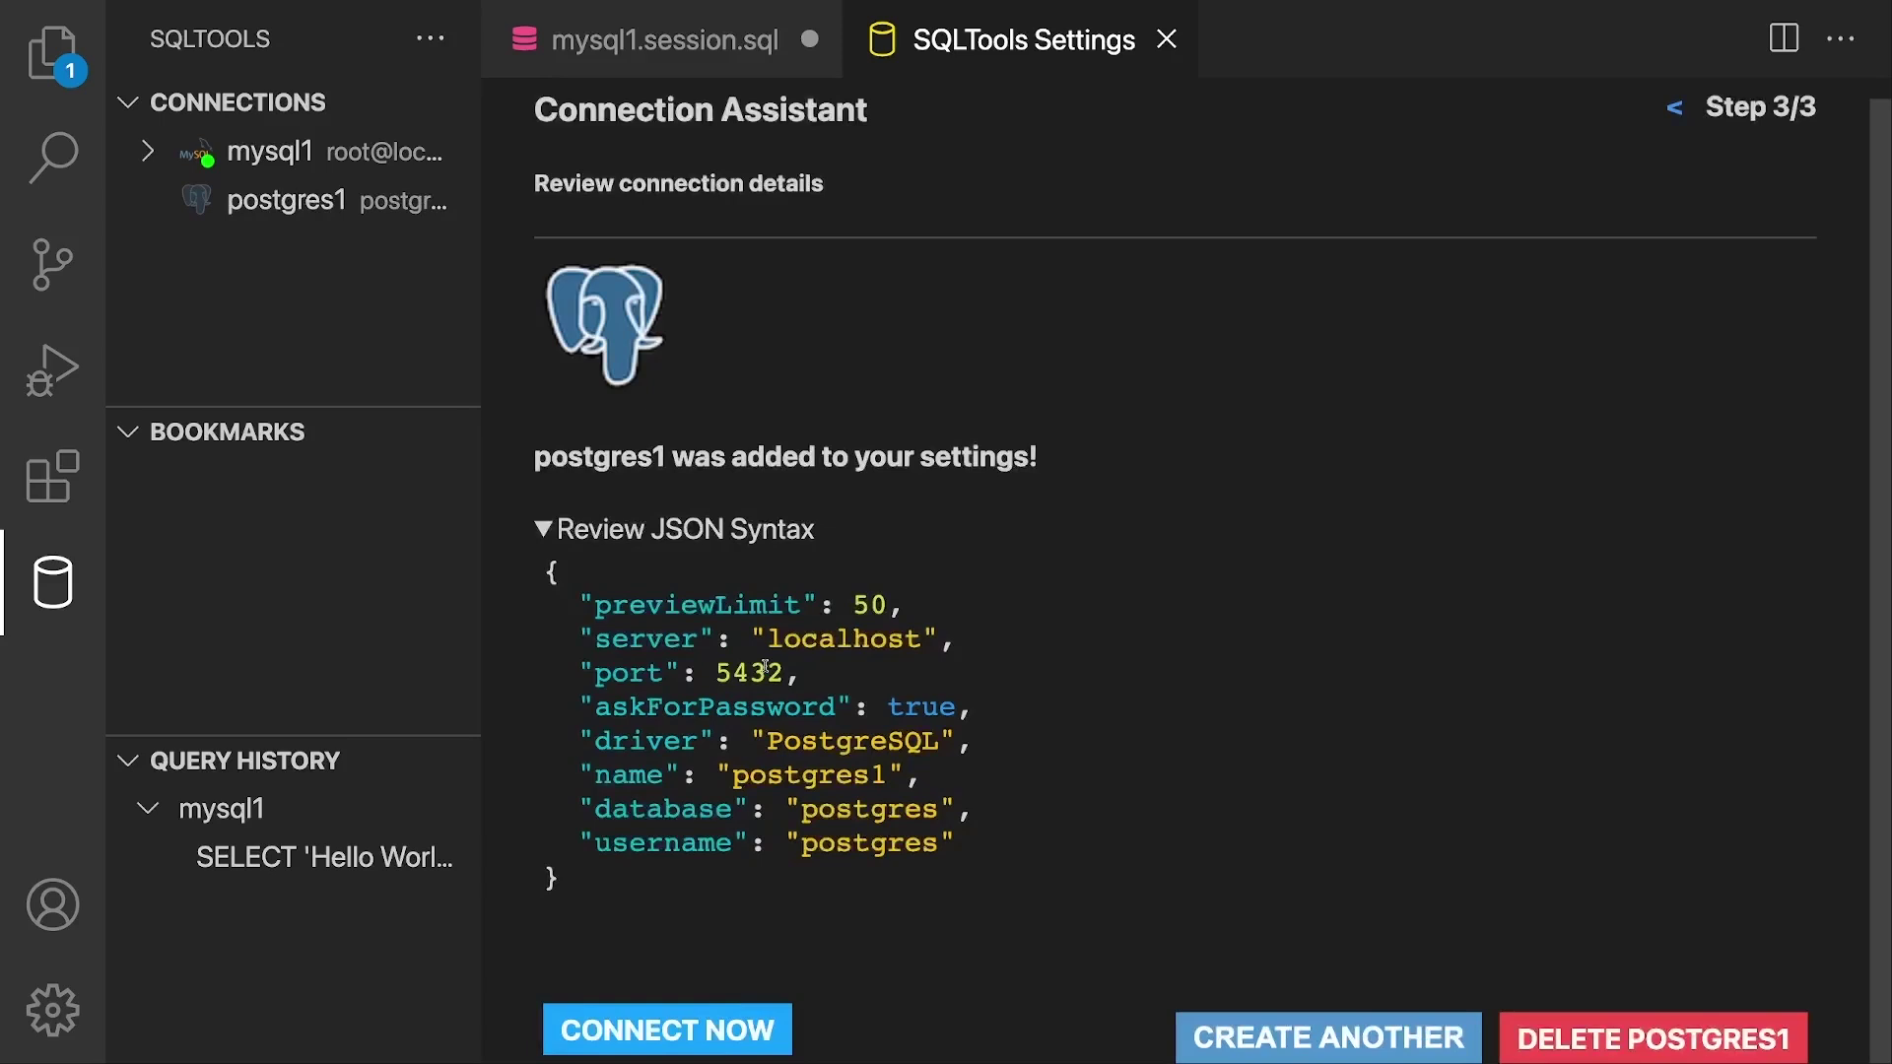
pyautogui.click(688, 1025)
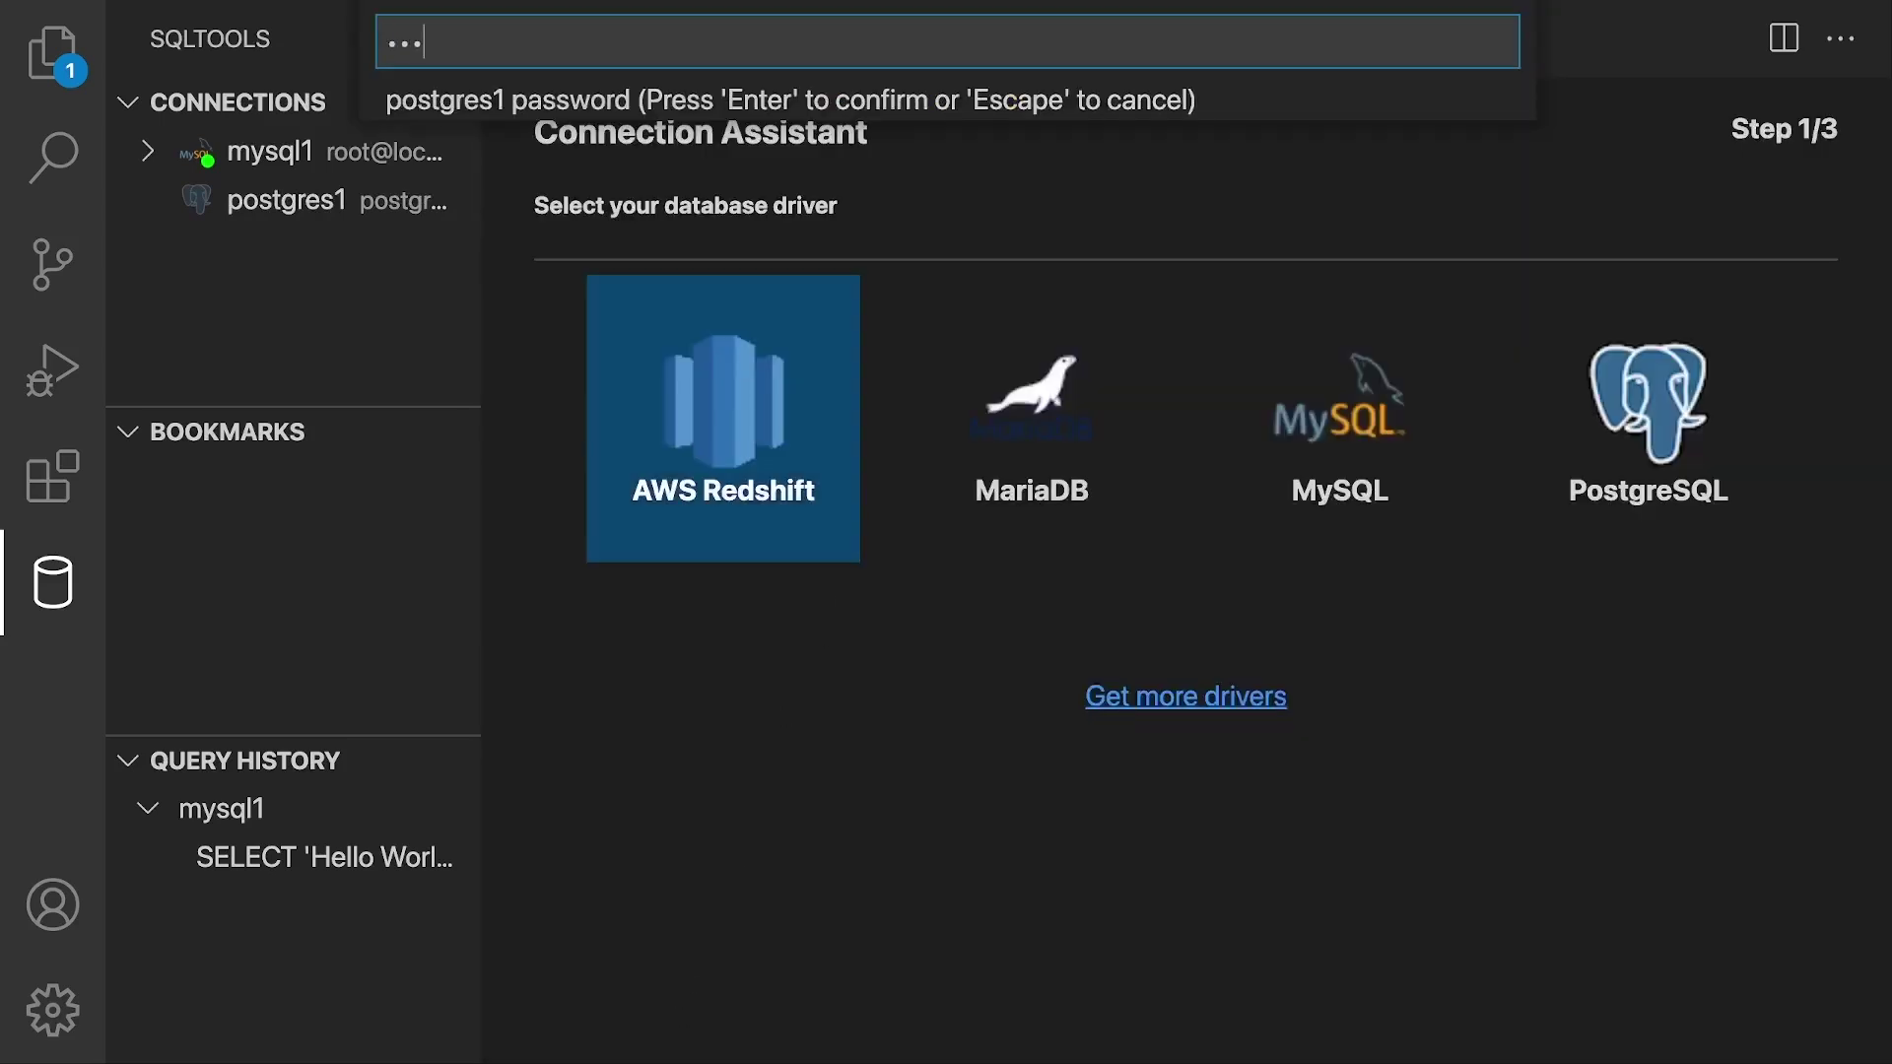
pyautogui.press('Return')
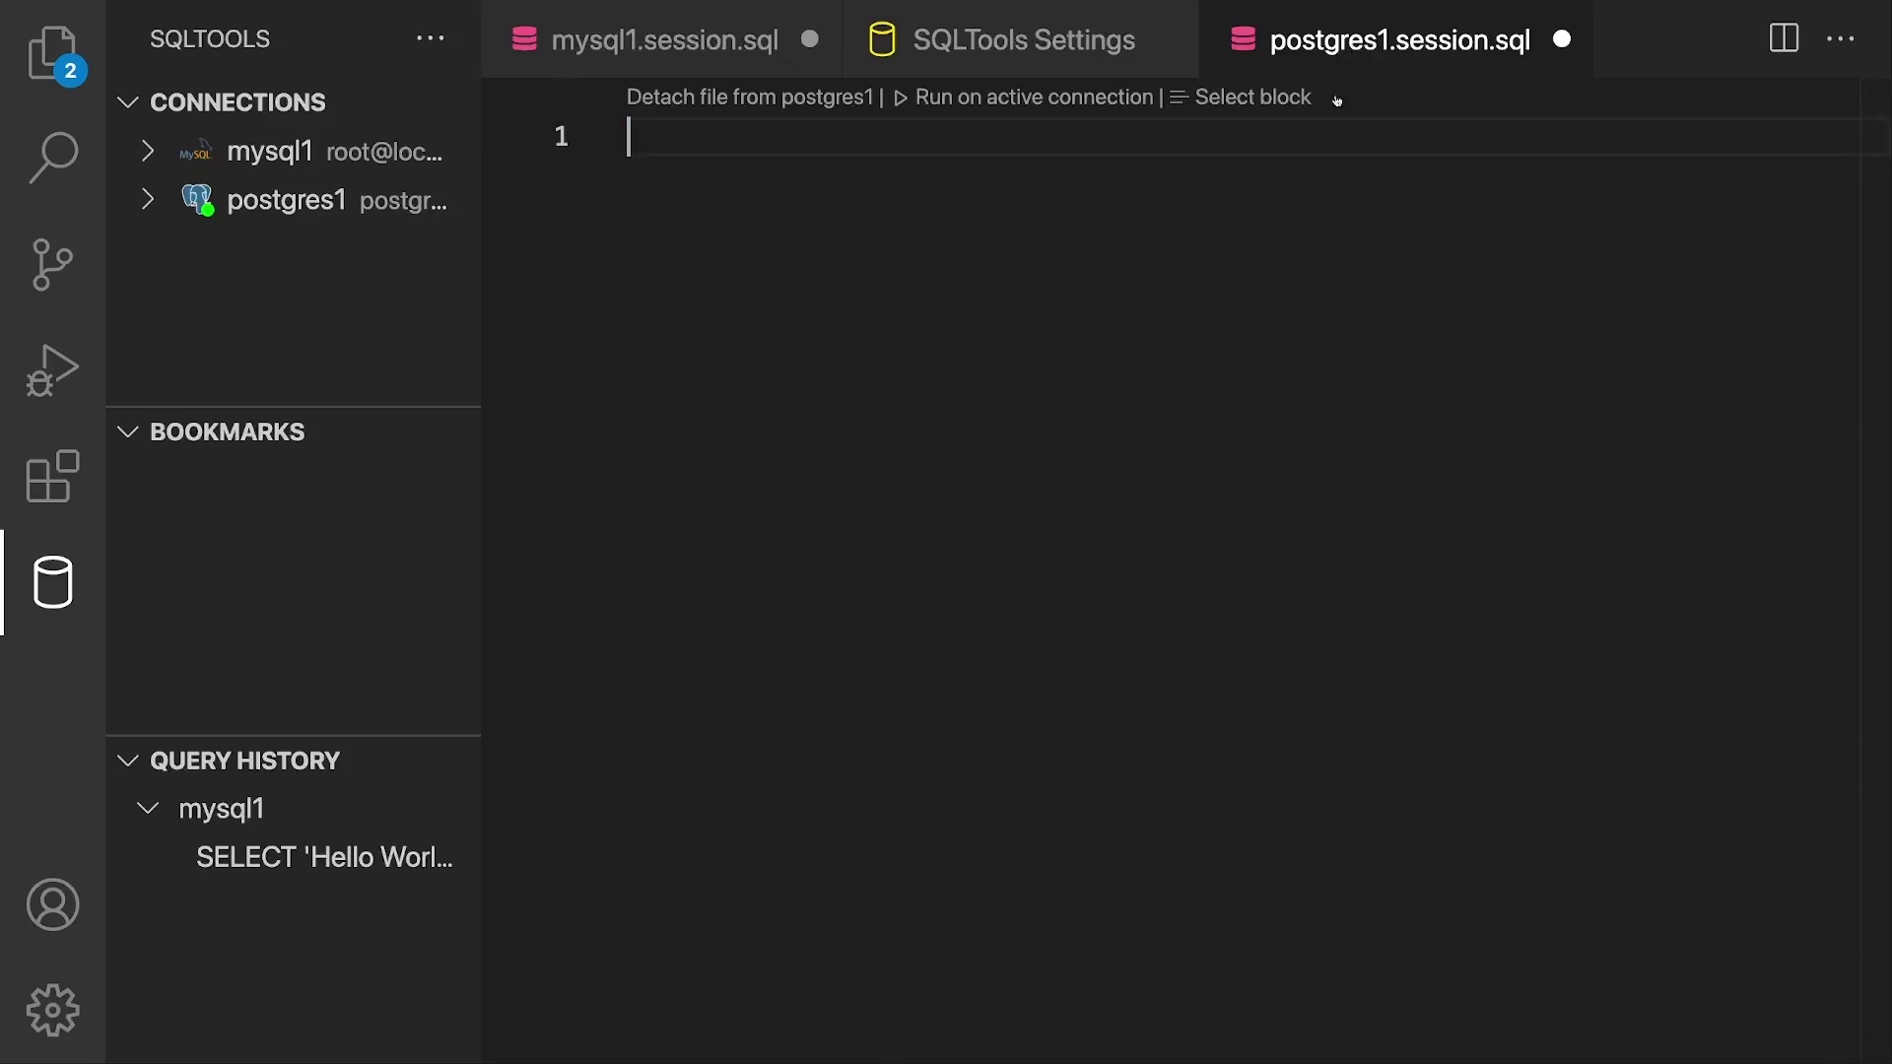
pyautogui.write('SELECT ')
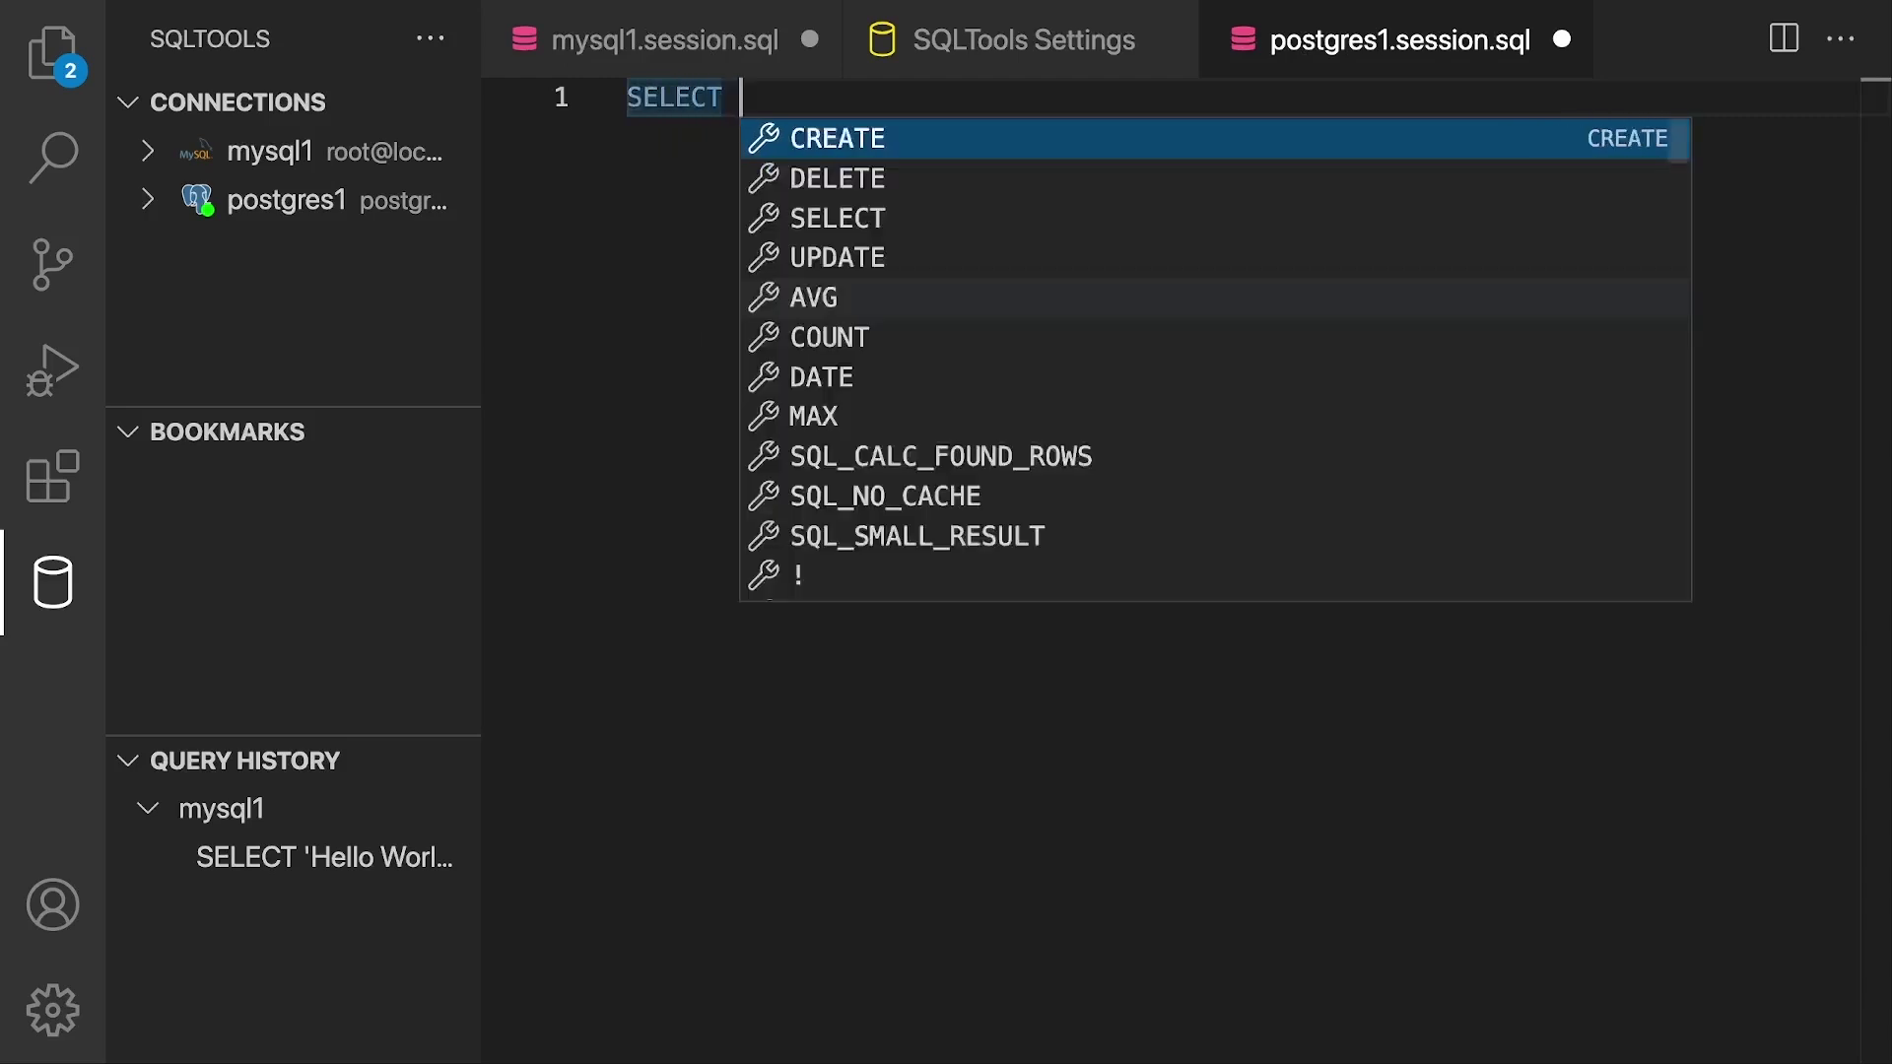
pyautogui.write("'Hello World';")
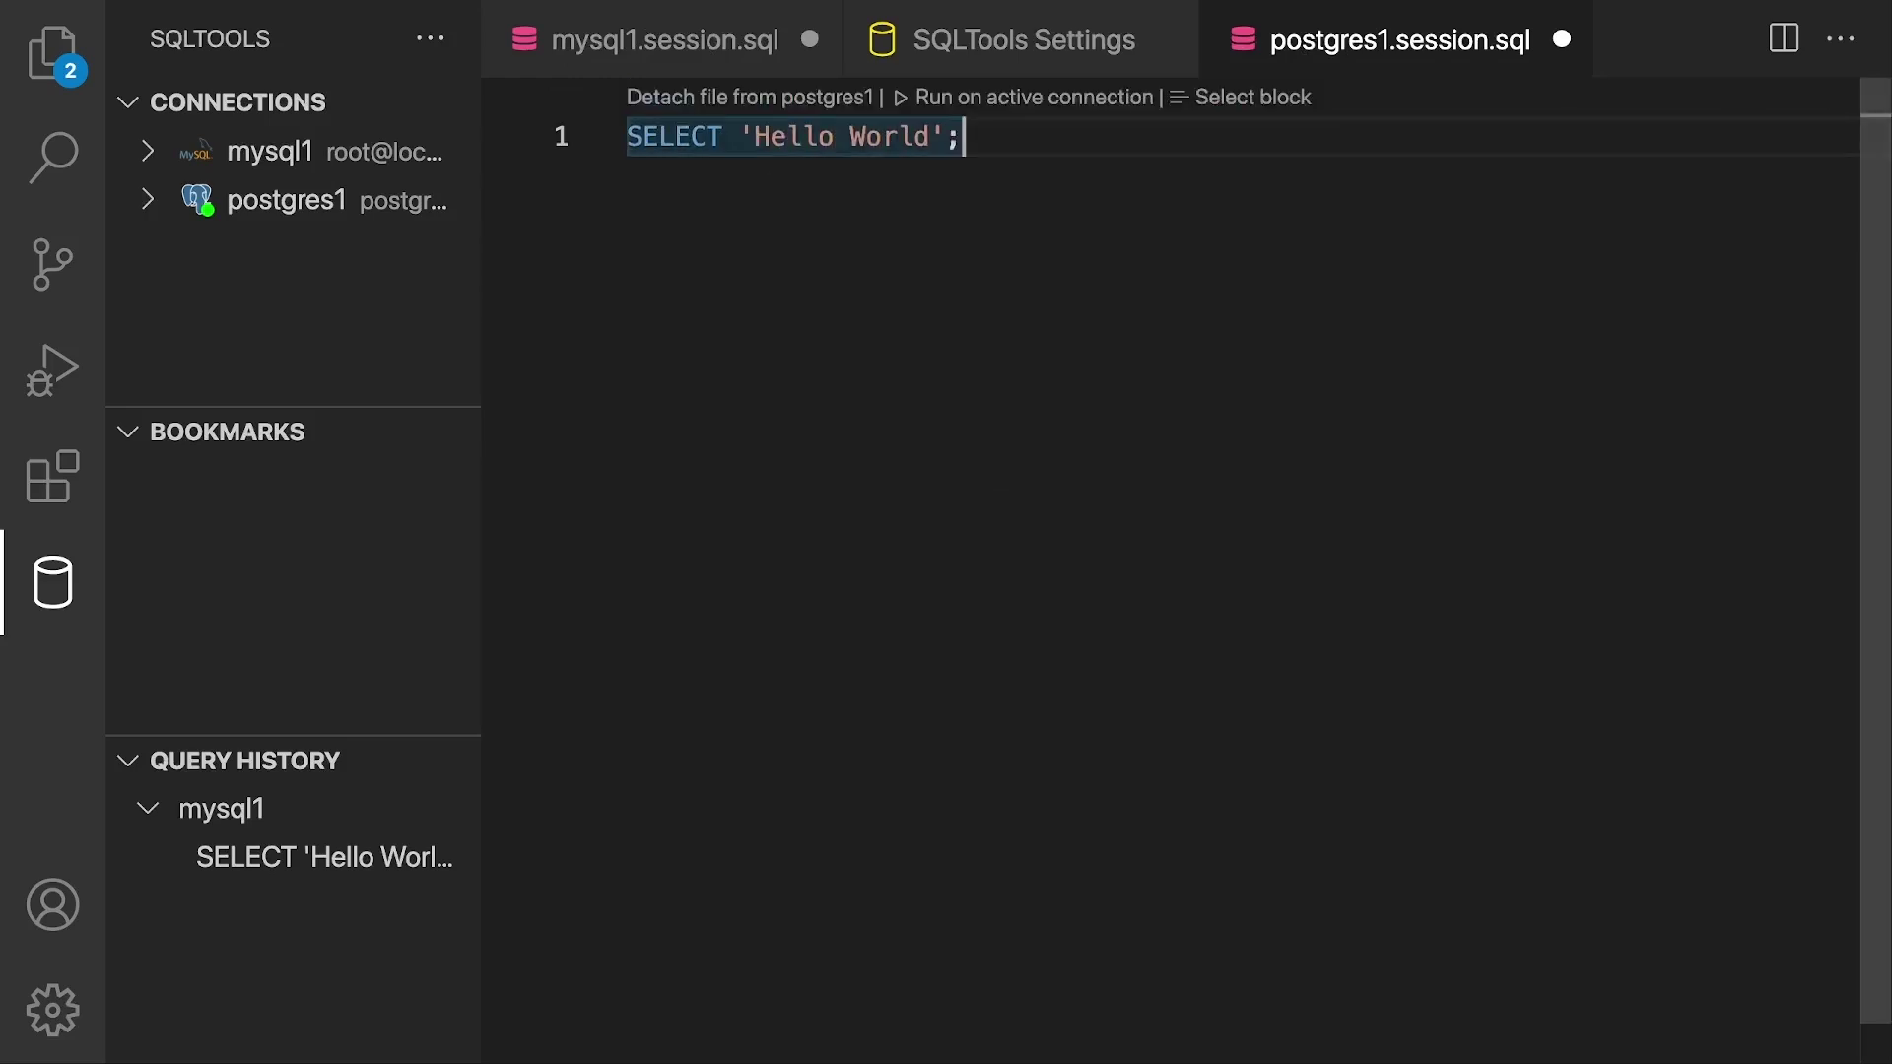
pyautogui.click(1098, 98)
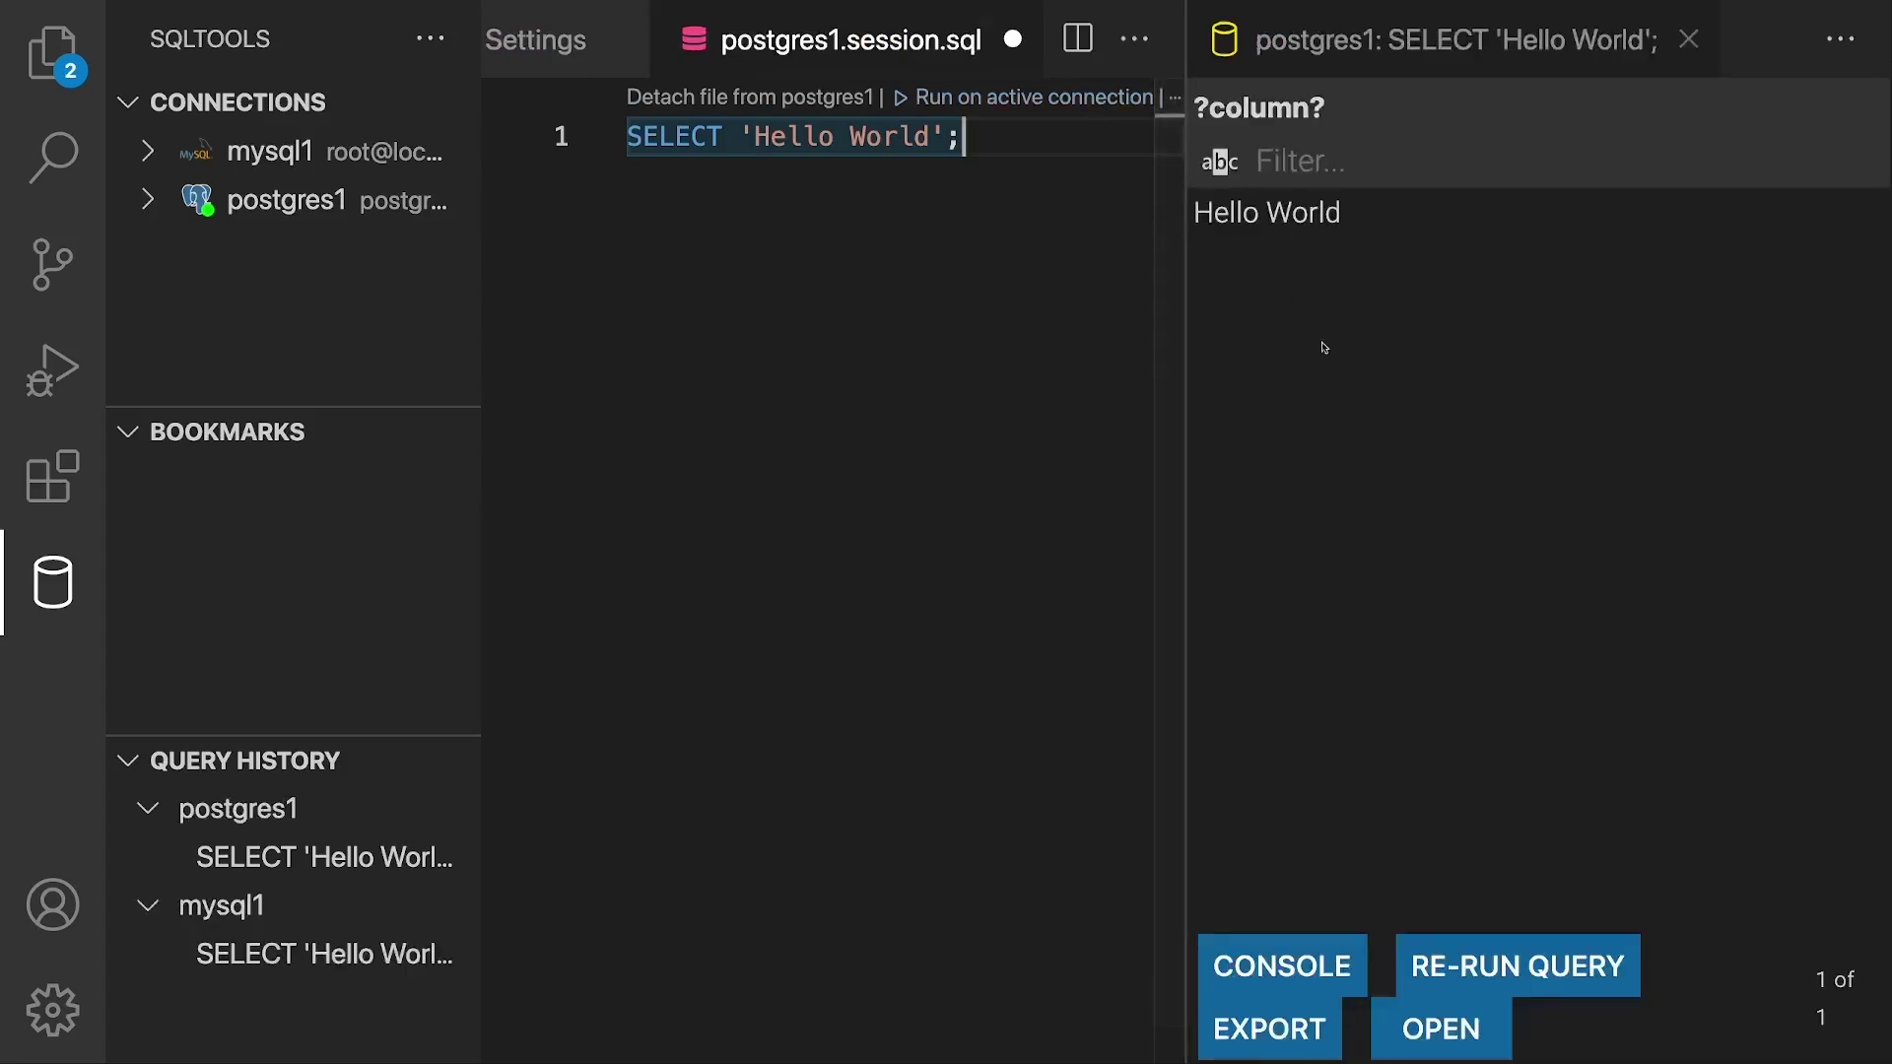
pyautogui.click(1284, 222)
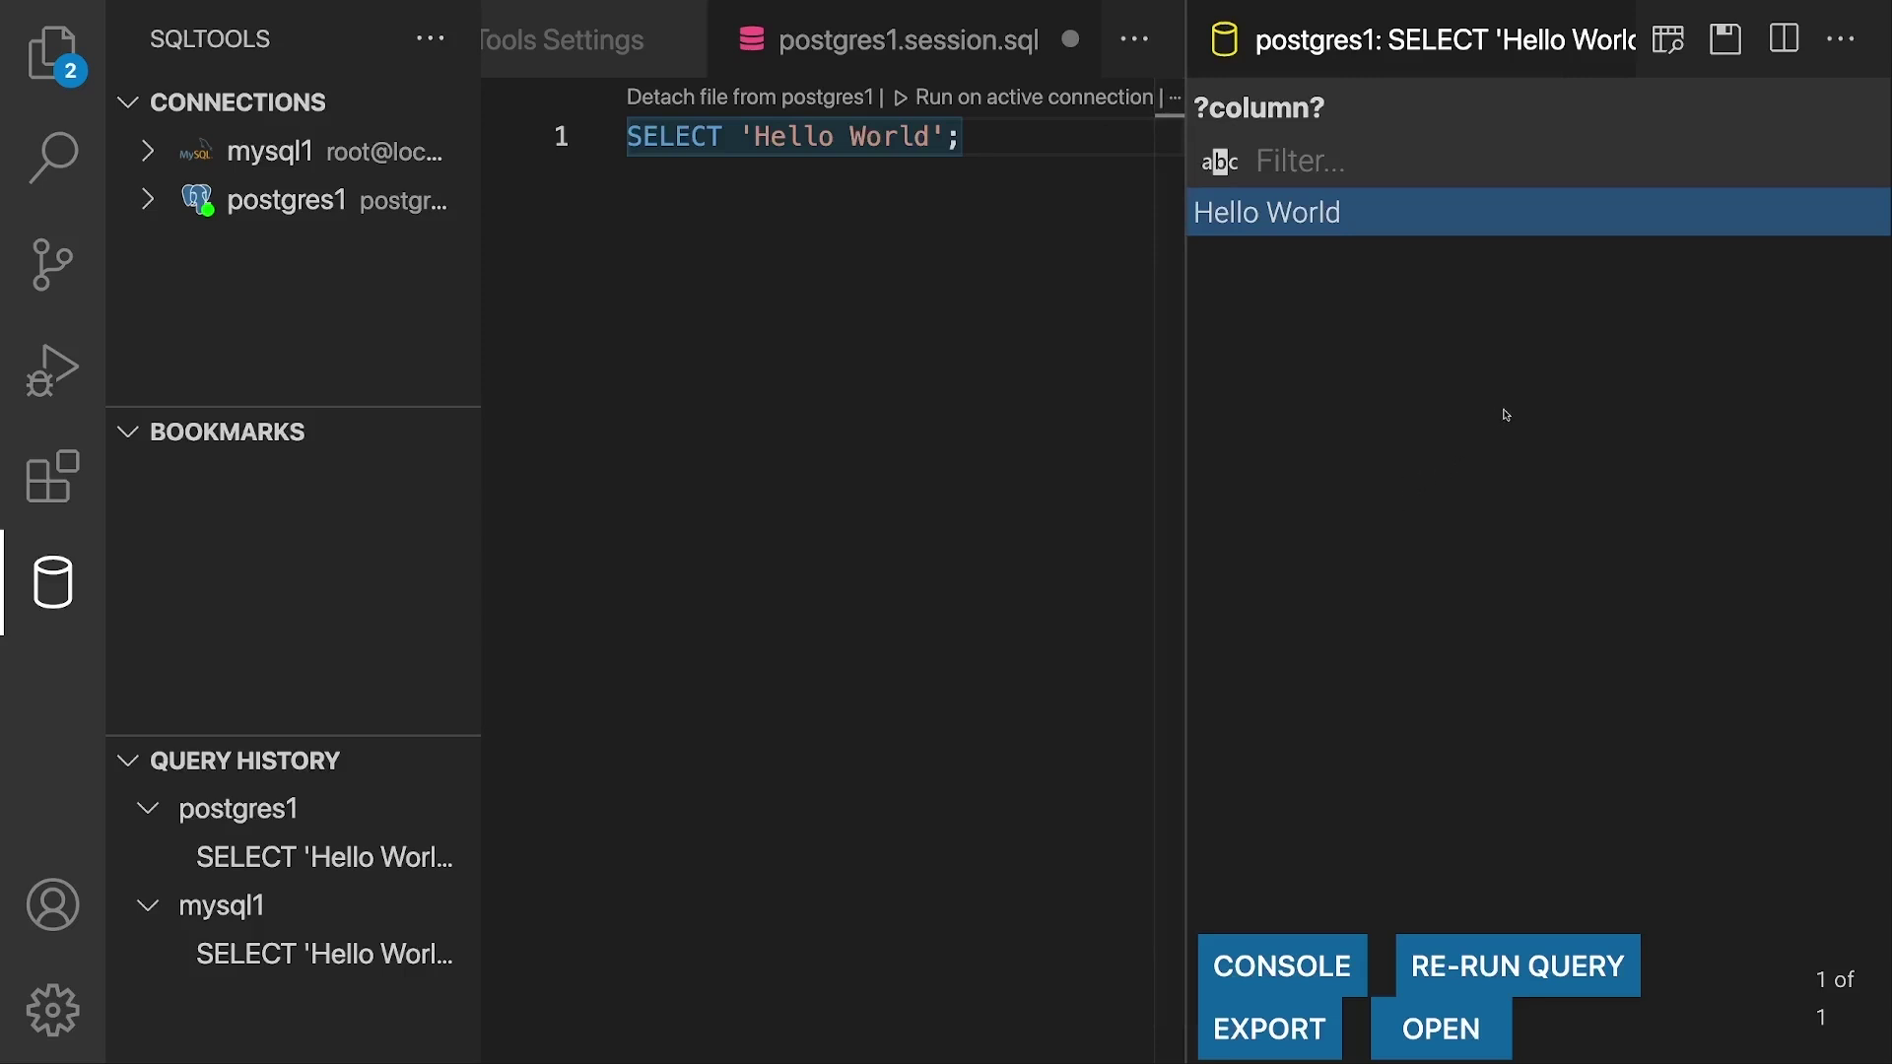
pyautogui.press('super+w')
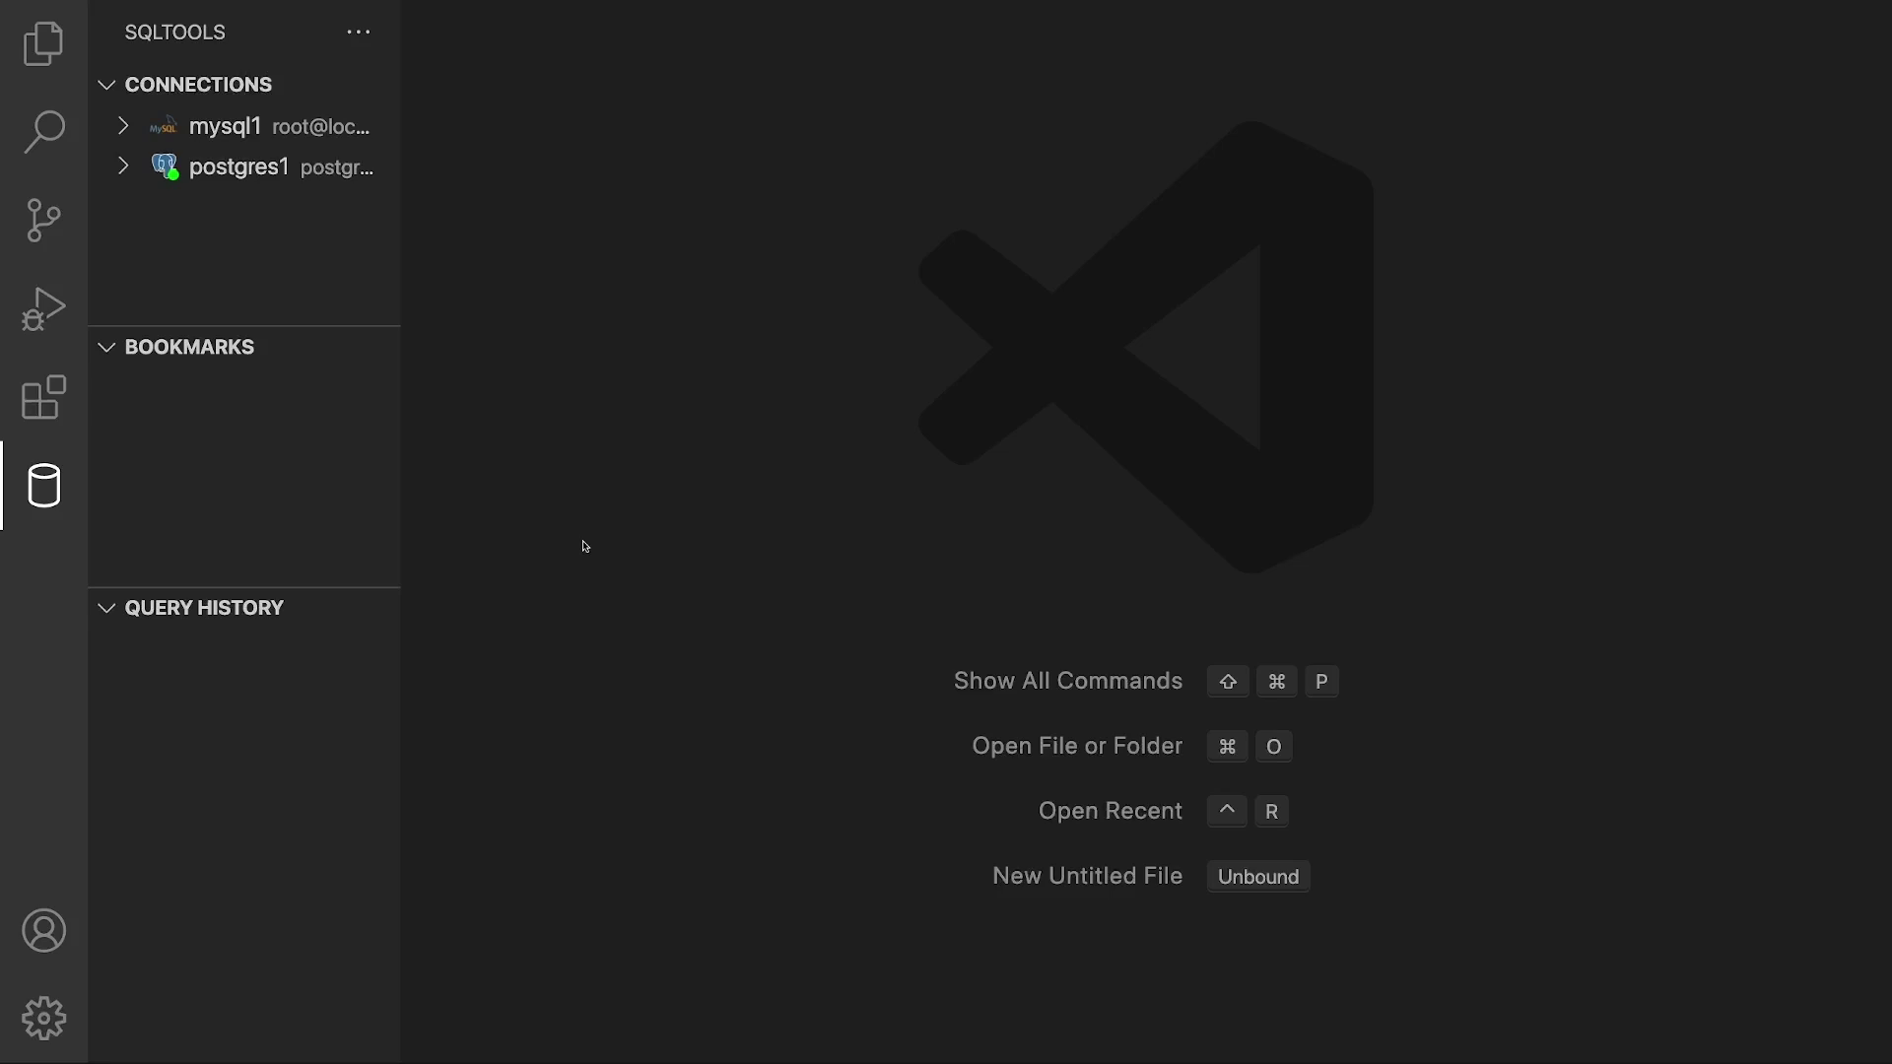
# Step: Connect mysql1, entering its password
pyautogui.moveTo(391, 264)
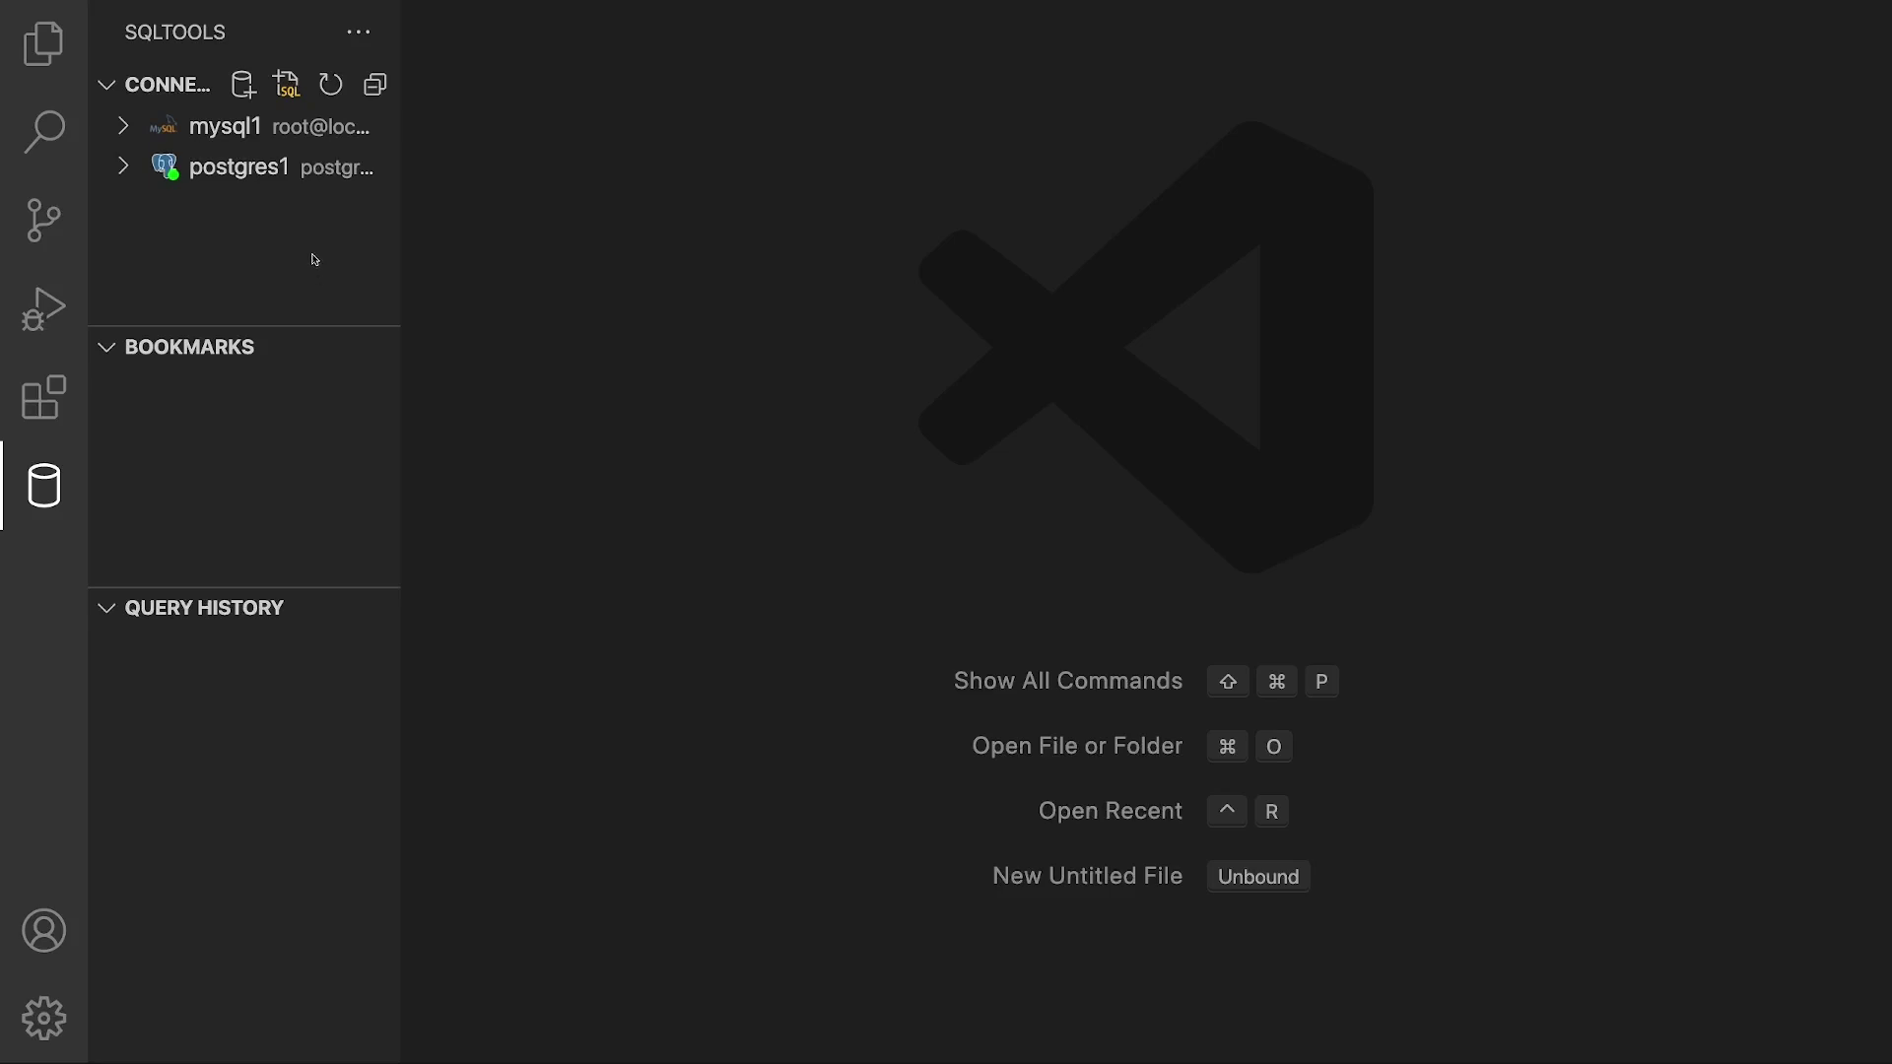
pyautogui.moveTo(379, 160)
pyautogui.click(362, 128)
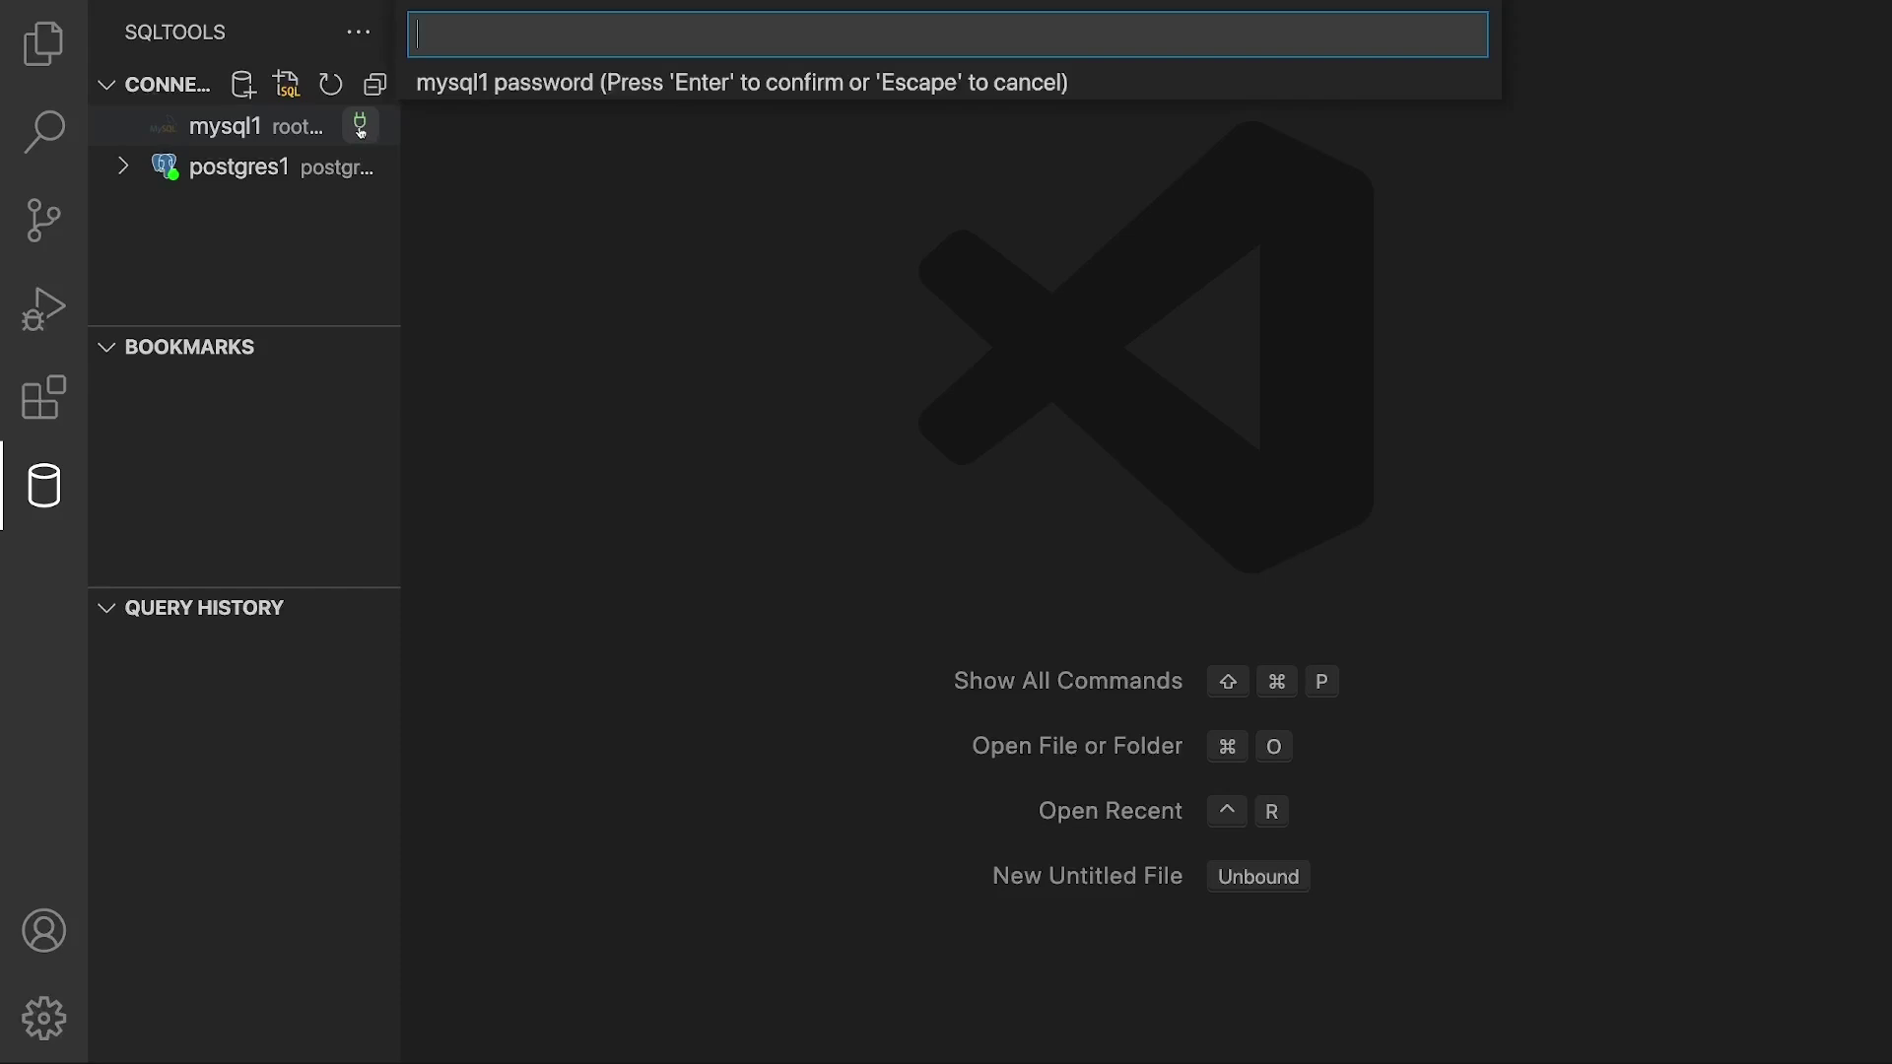
pyautogui.write('•••••••••')
pyautogui.press('Return')
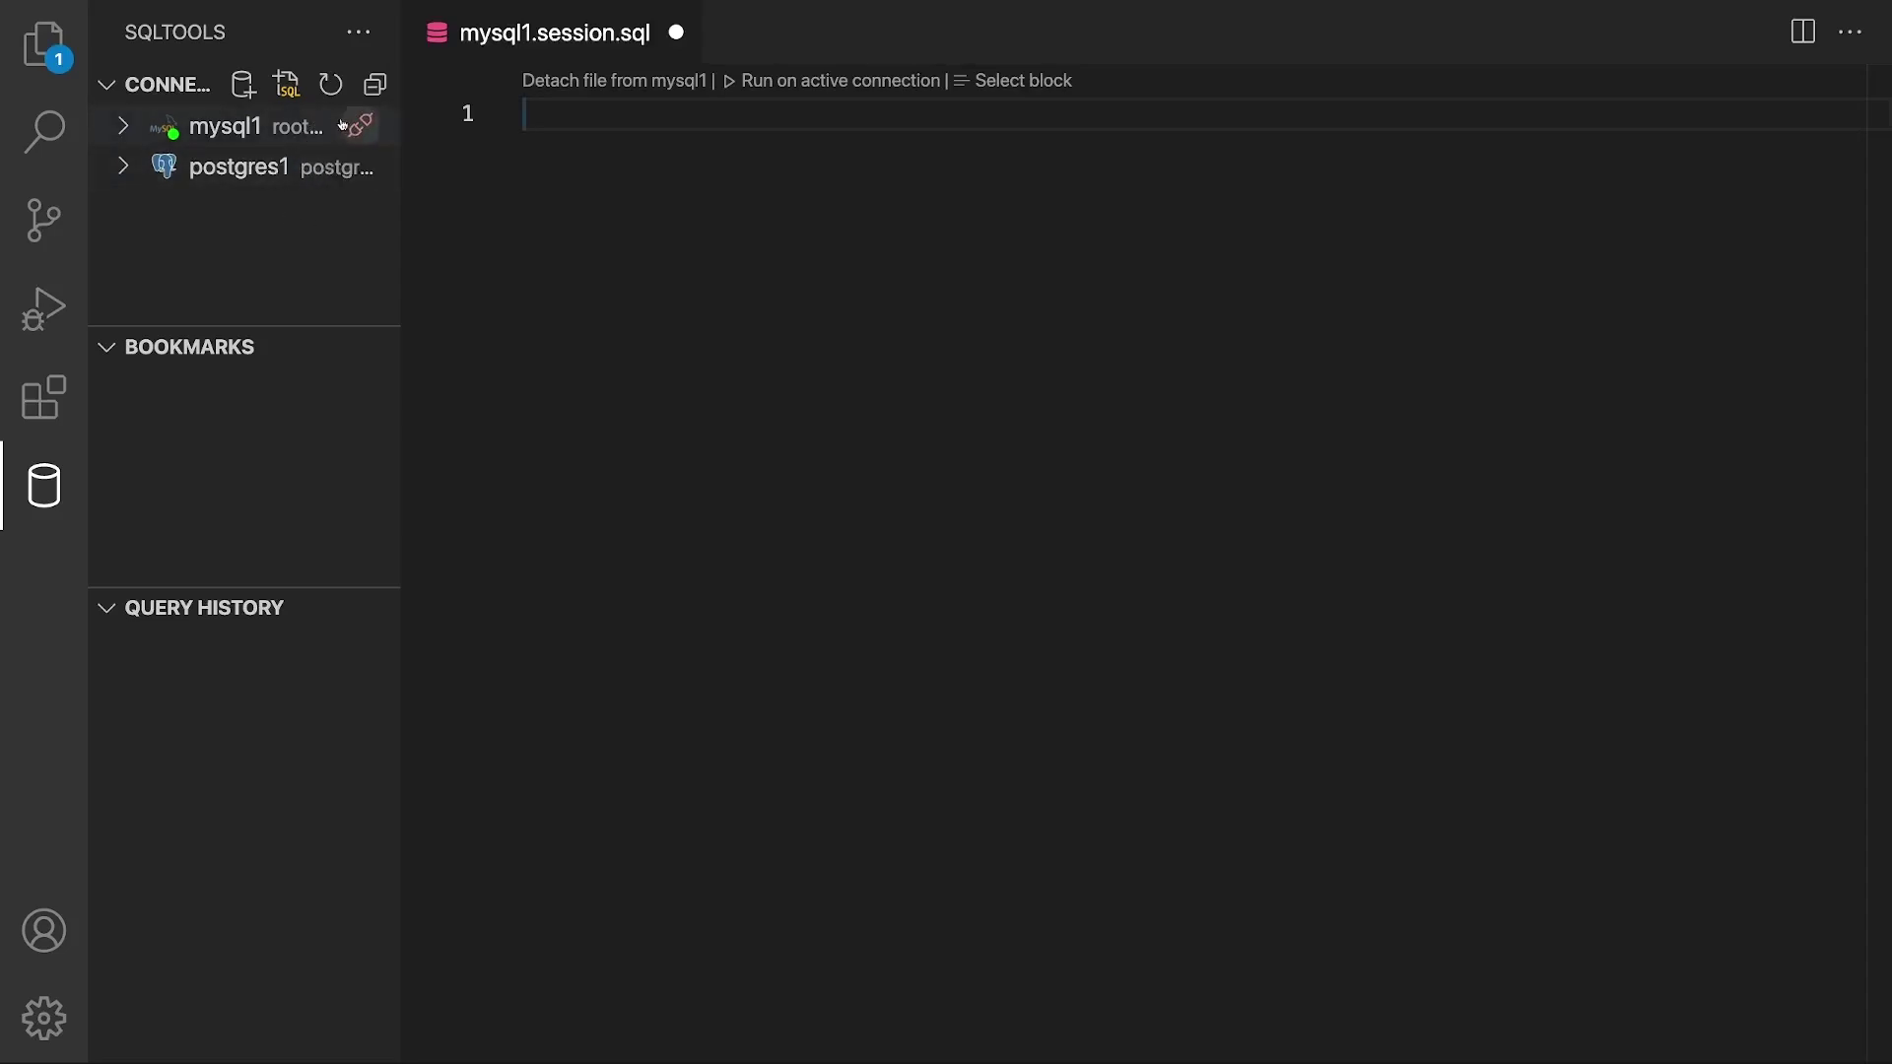
pyautogui.click(358, 172)
pyautogui.click(361, 134)
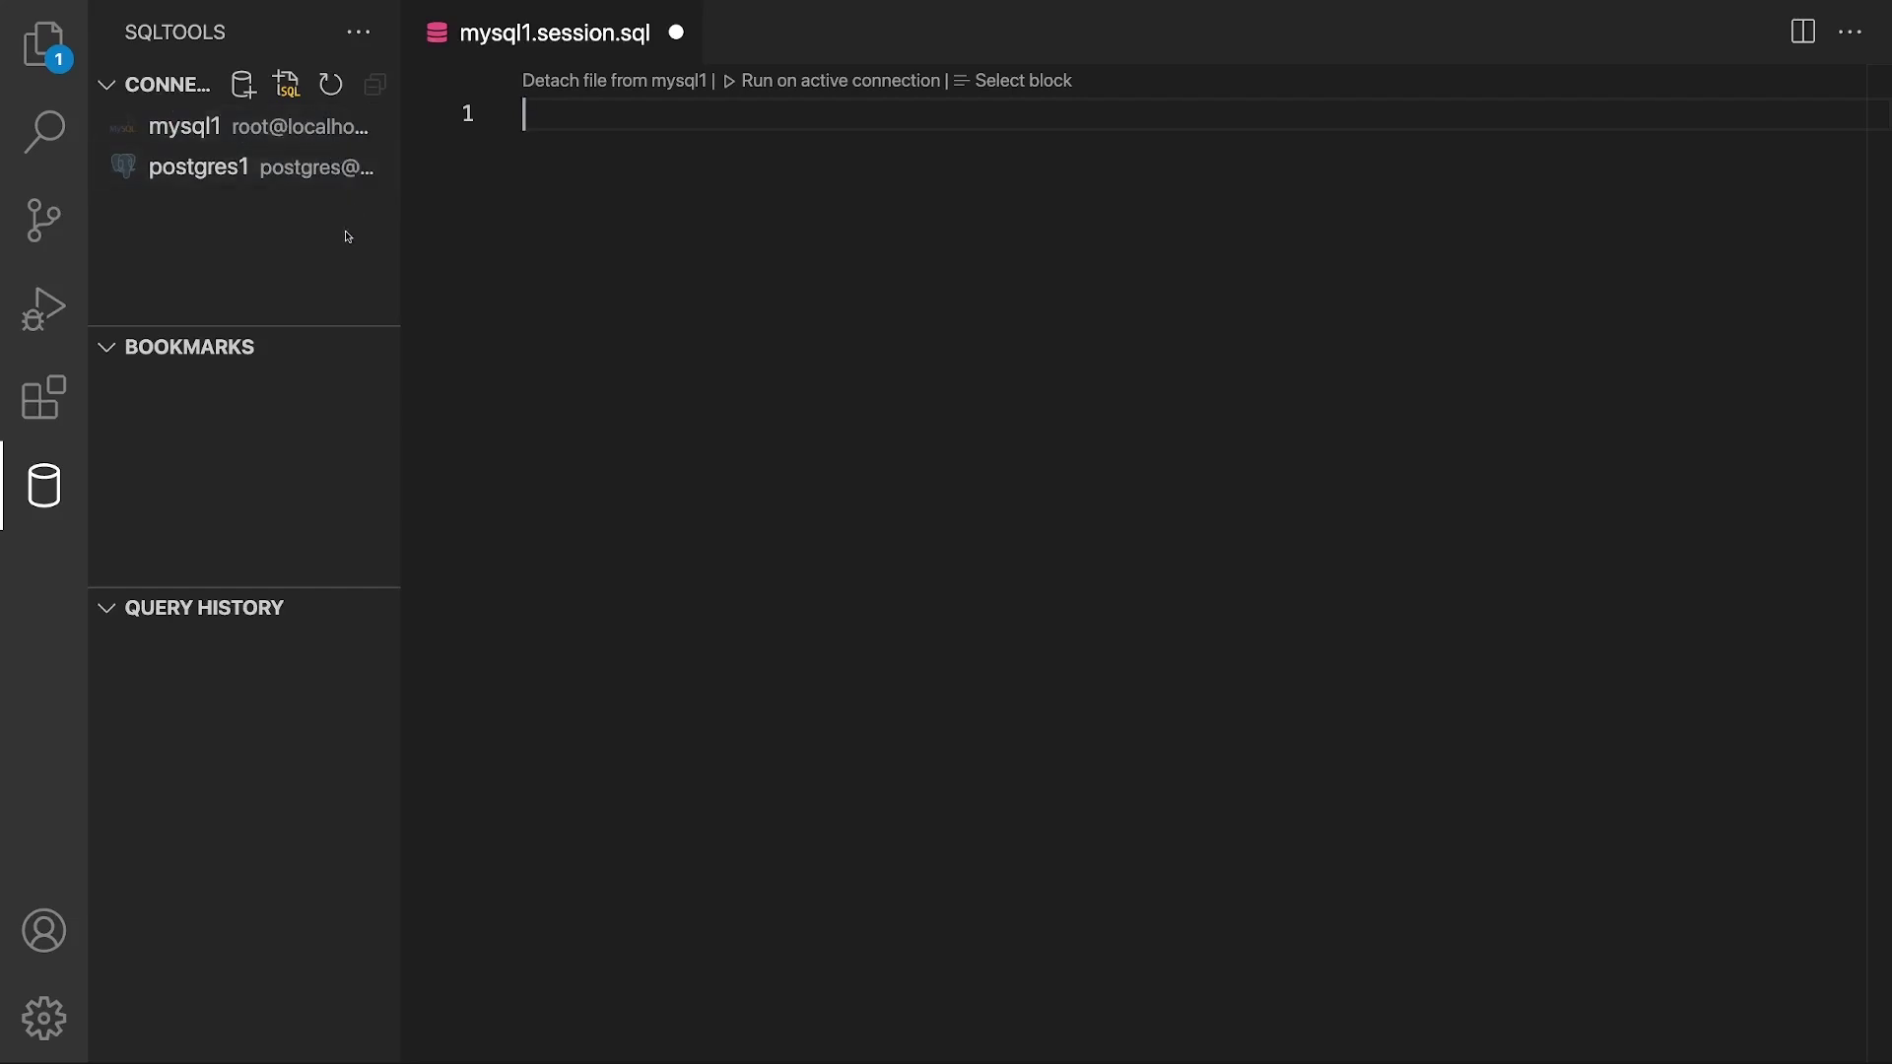
pyautogui.click(361, 169)
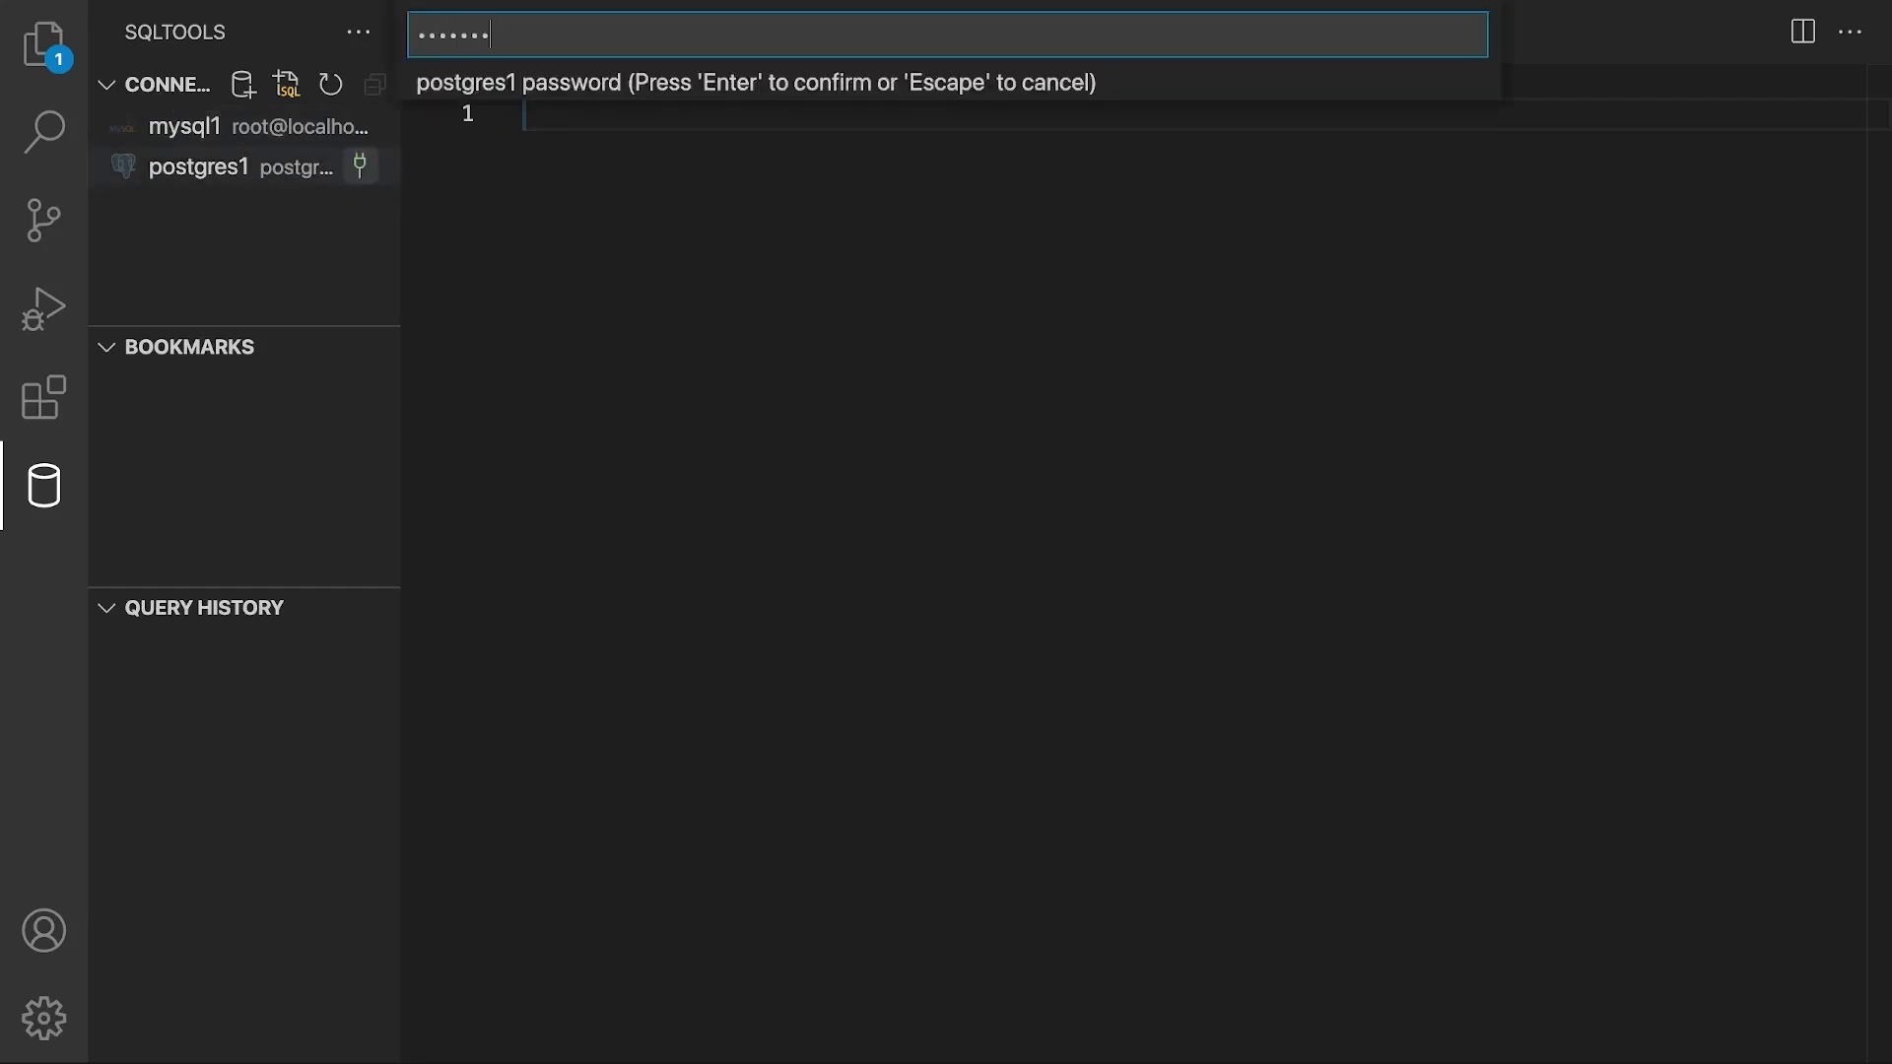
pyautogui.press('Return')
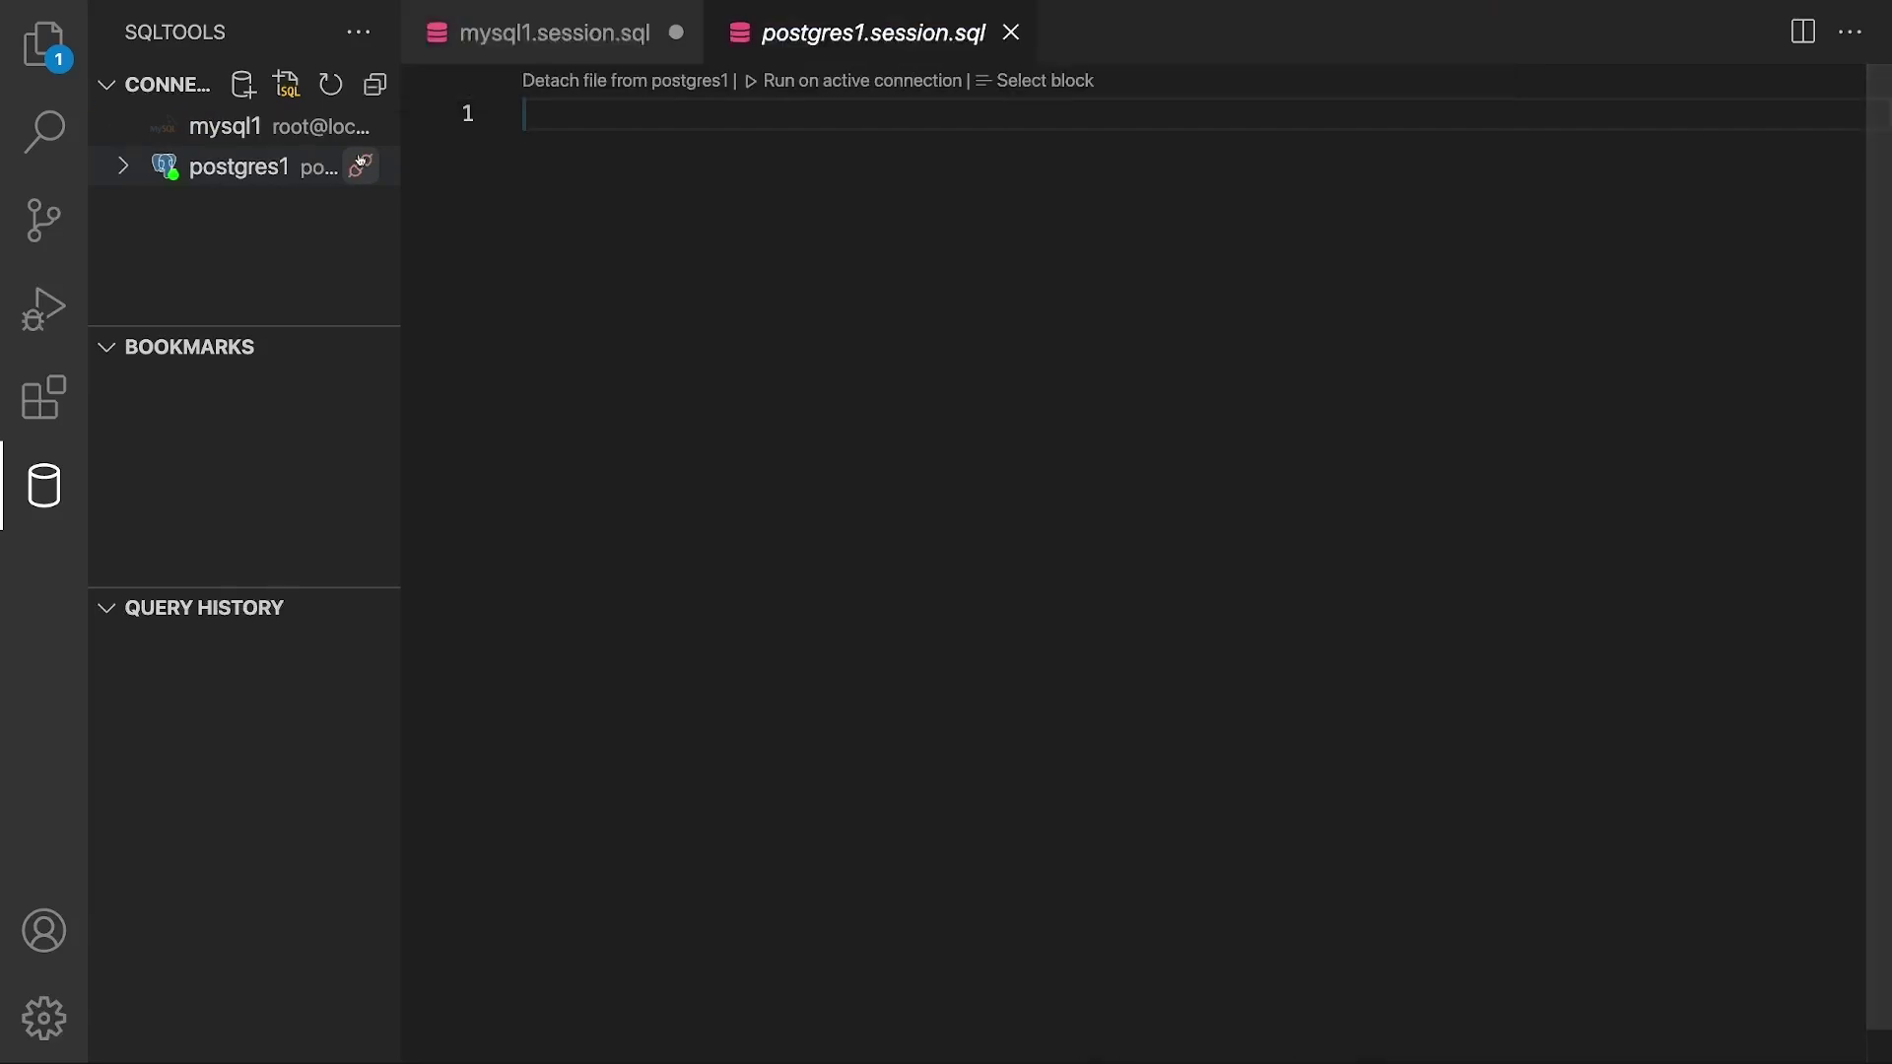
pyautogui.click(361, 125)
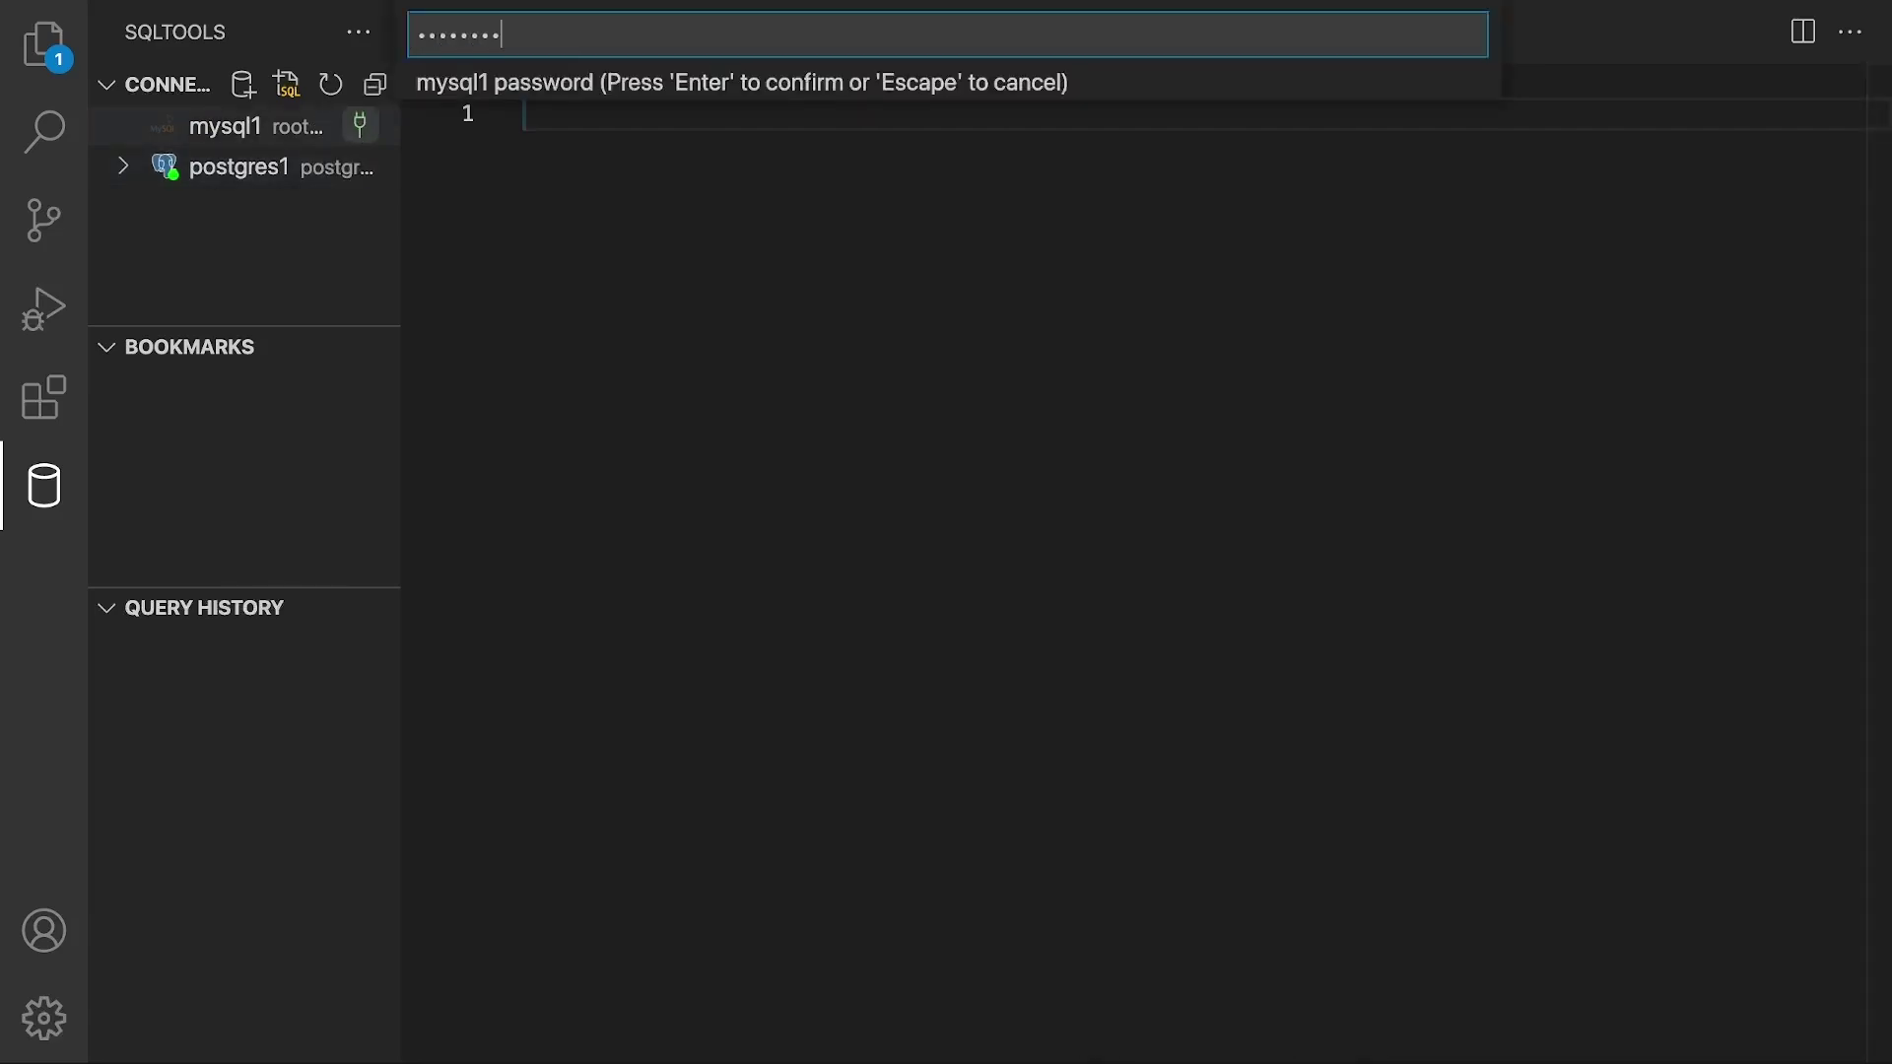
pyautogui.press('Return')
pyautogui.click(309, 166)
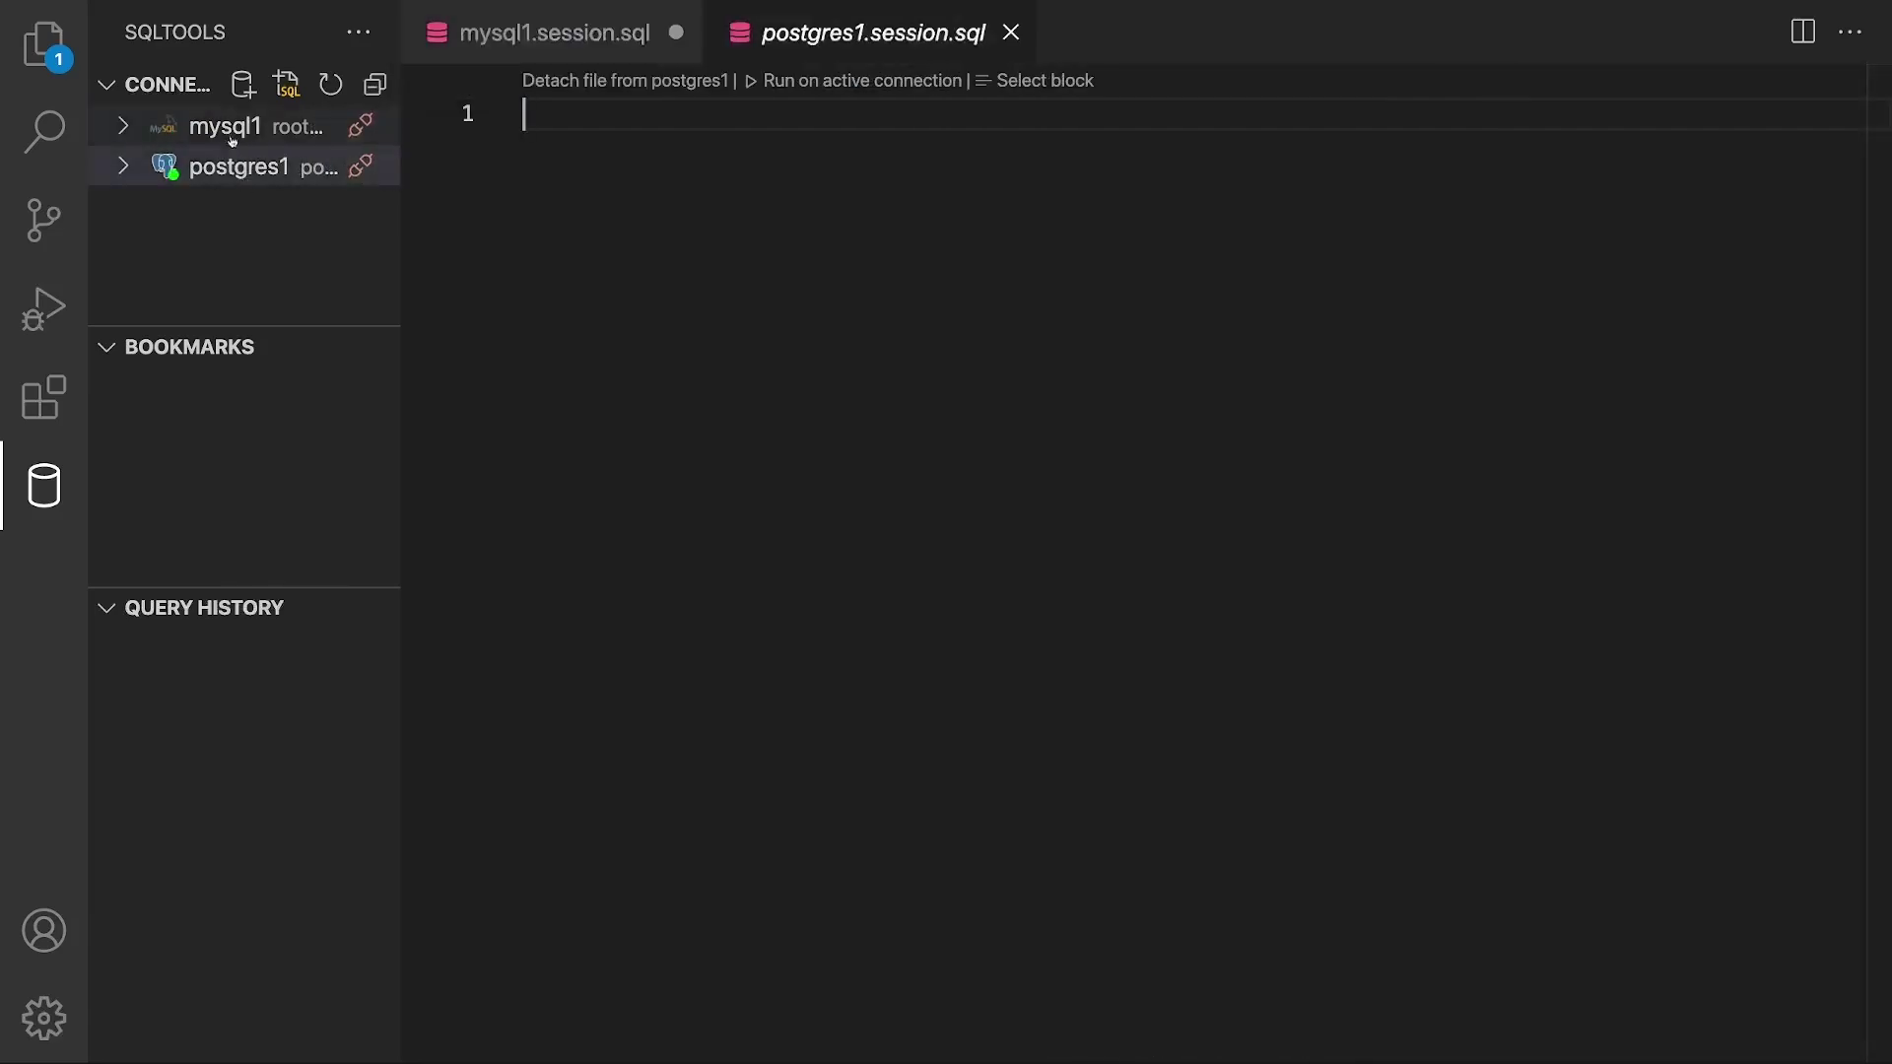
pyautogui.click(231, 131)
pyautogui.click(227, 166)
pyautogui.click(227, 130)
pyautogui.click(228, 166)
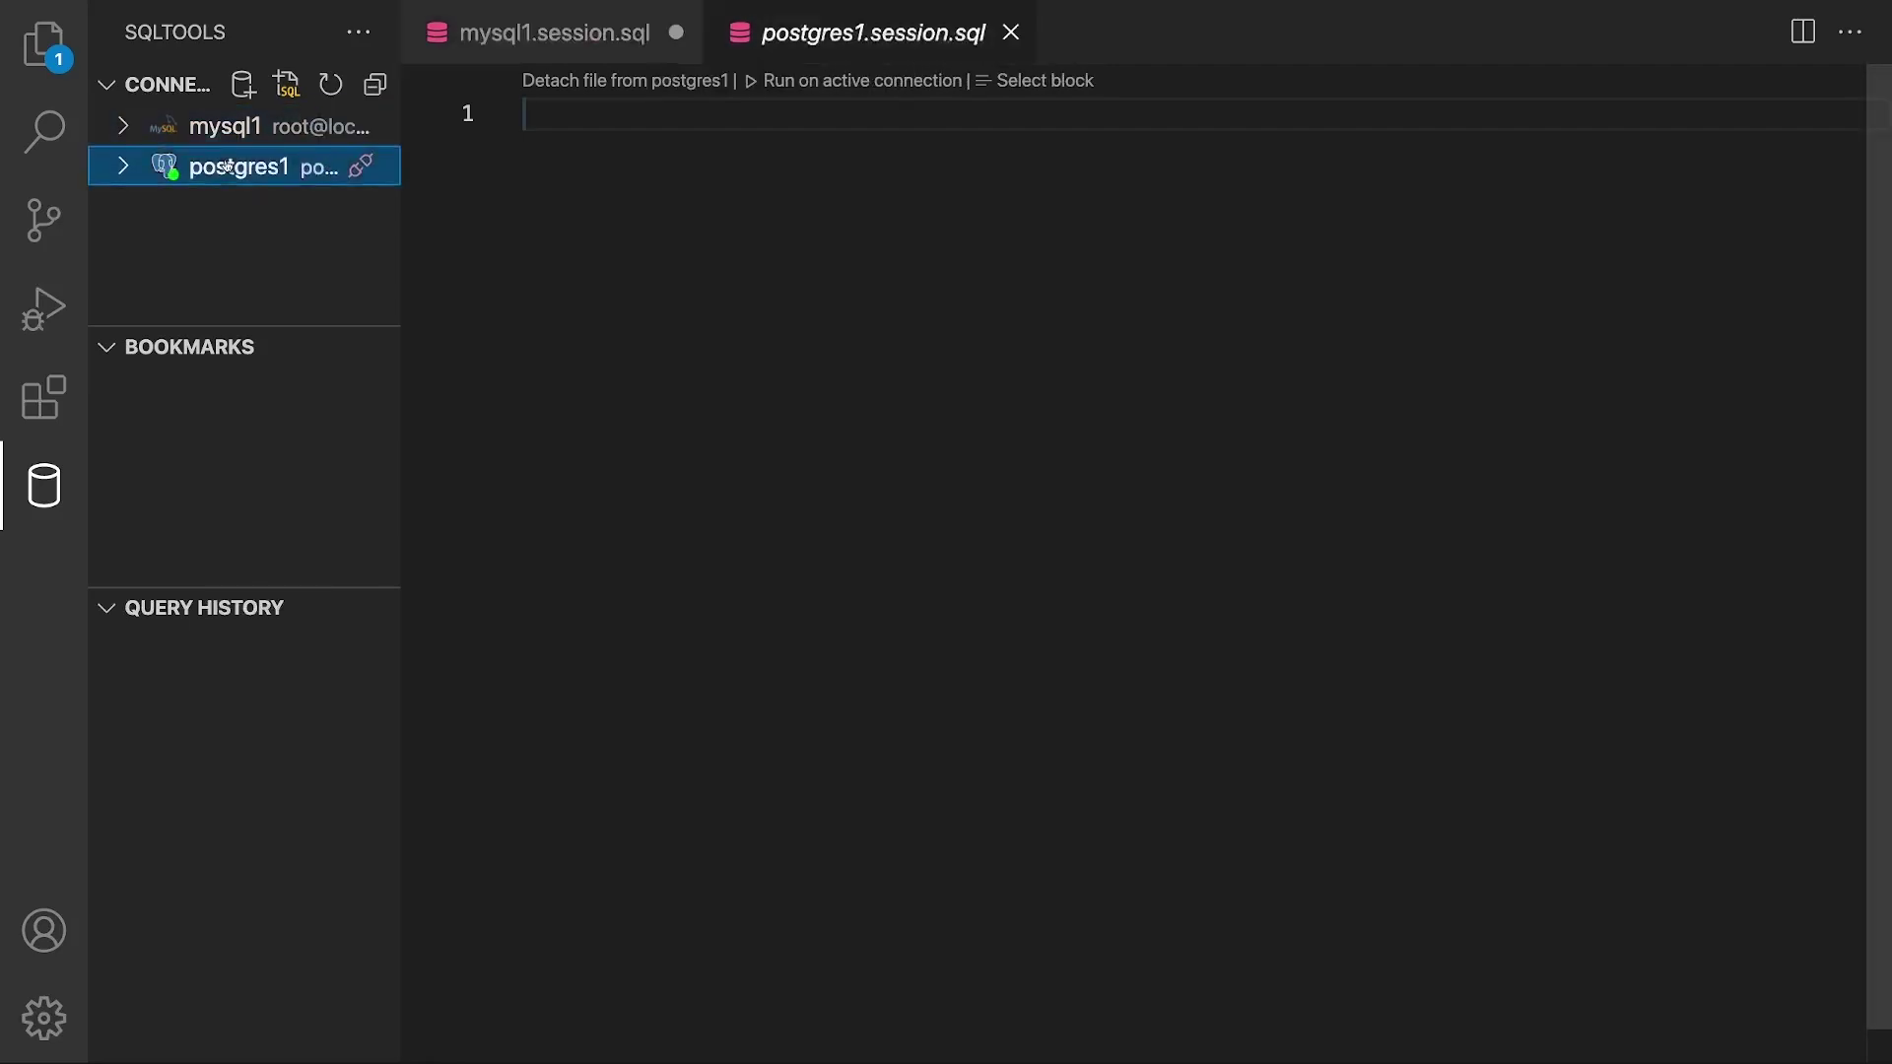
pyautogui.click(228, 130)
pyautogui.click(228, 167)
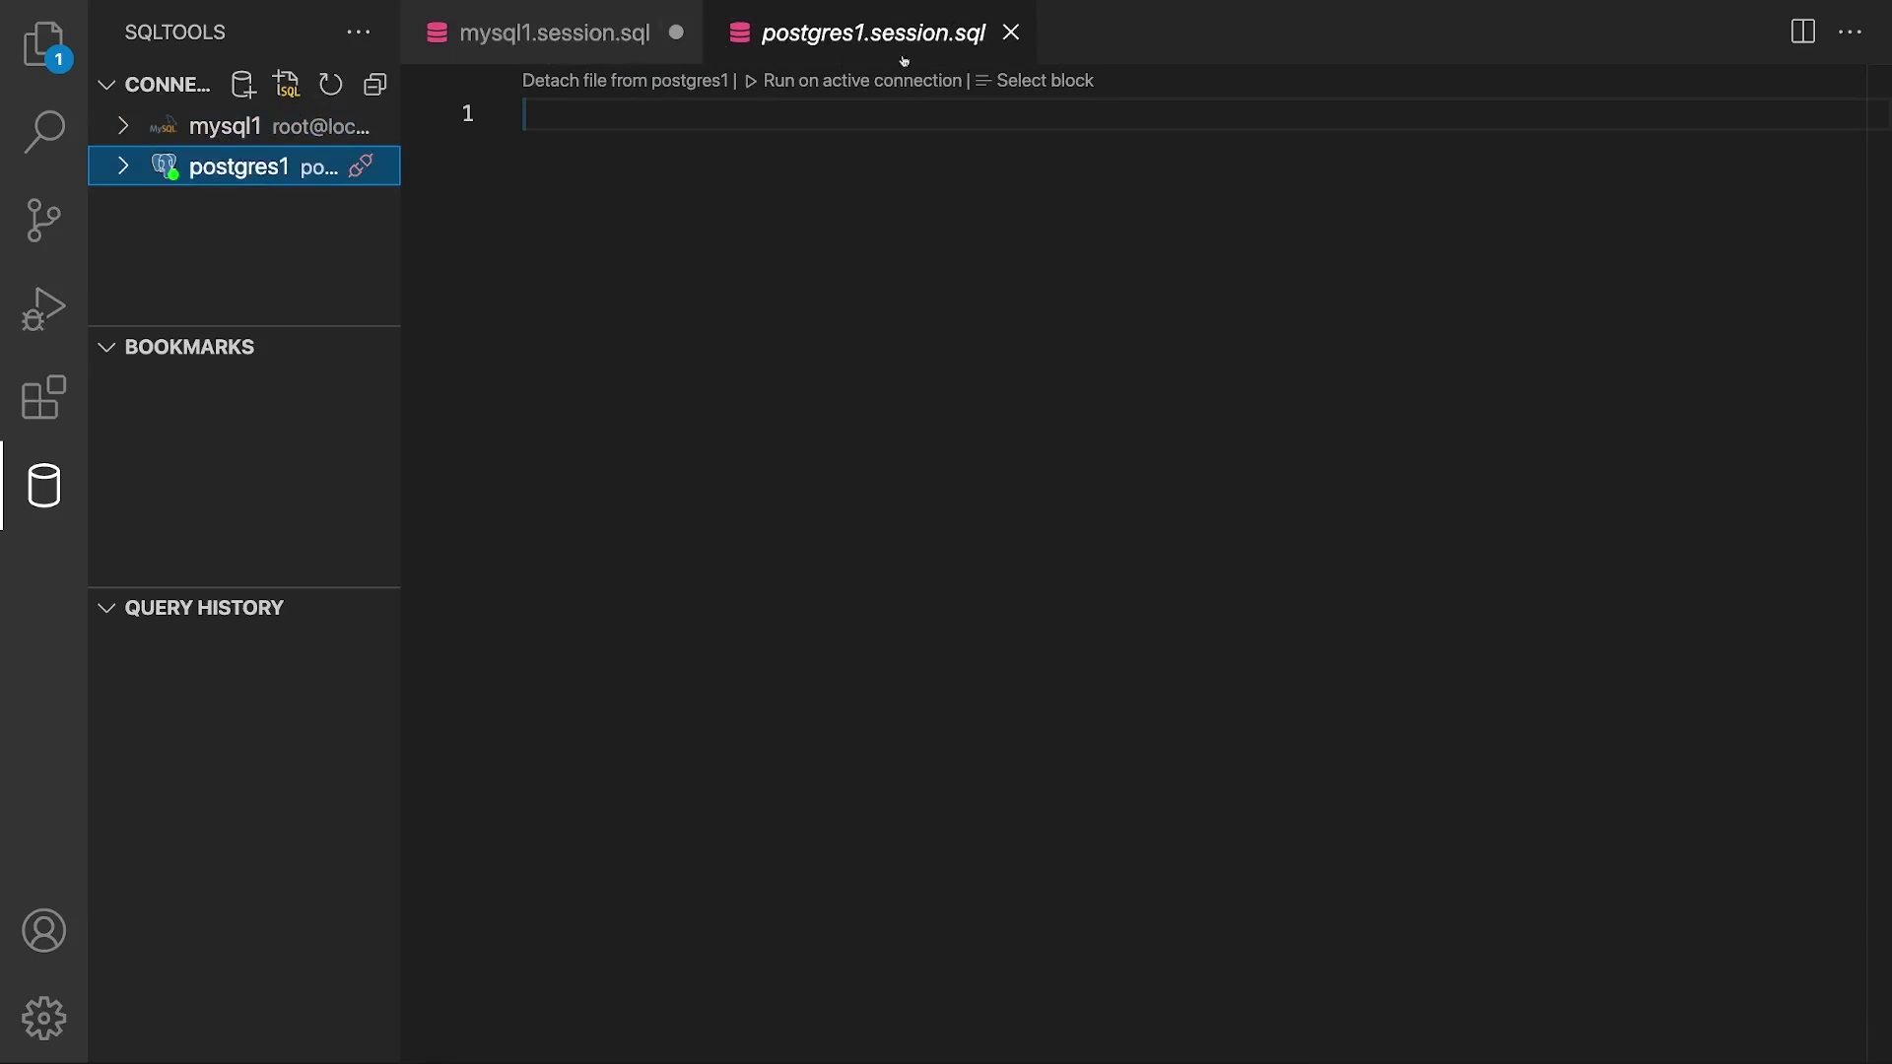
pyautogui.click(278, 136)
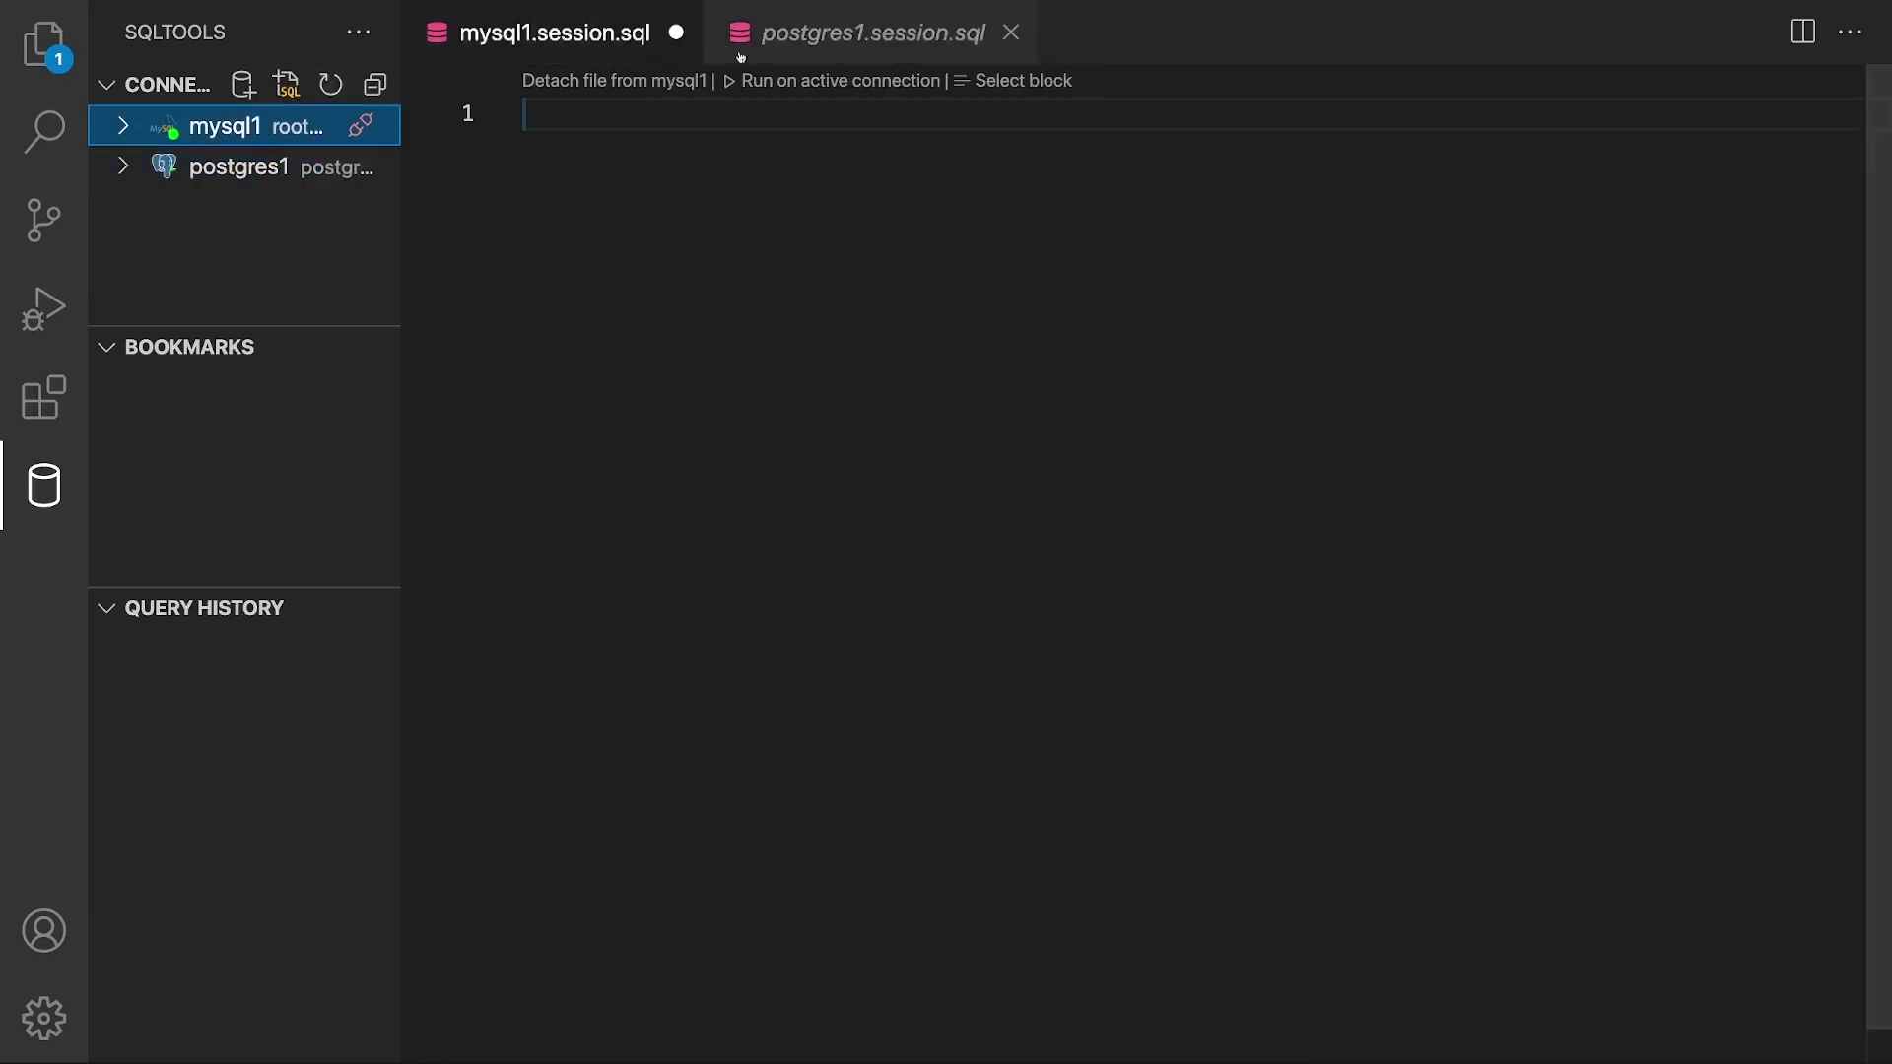
pyautogui.click(241, 165)
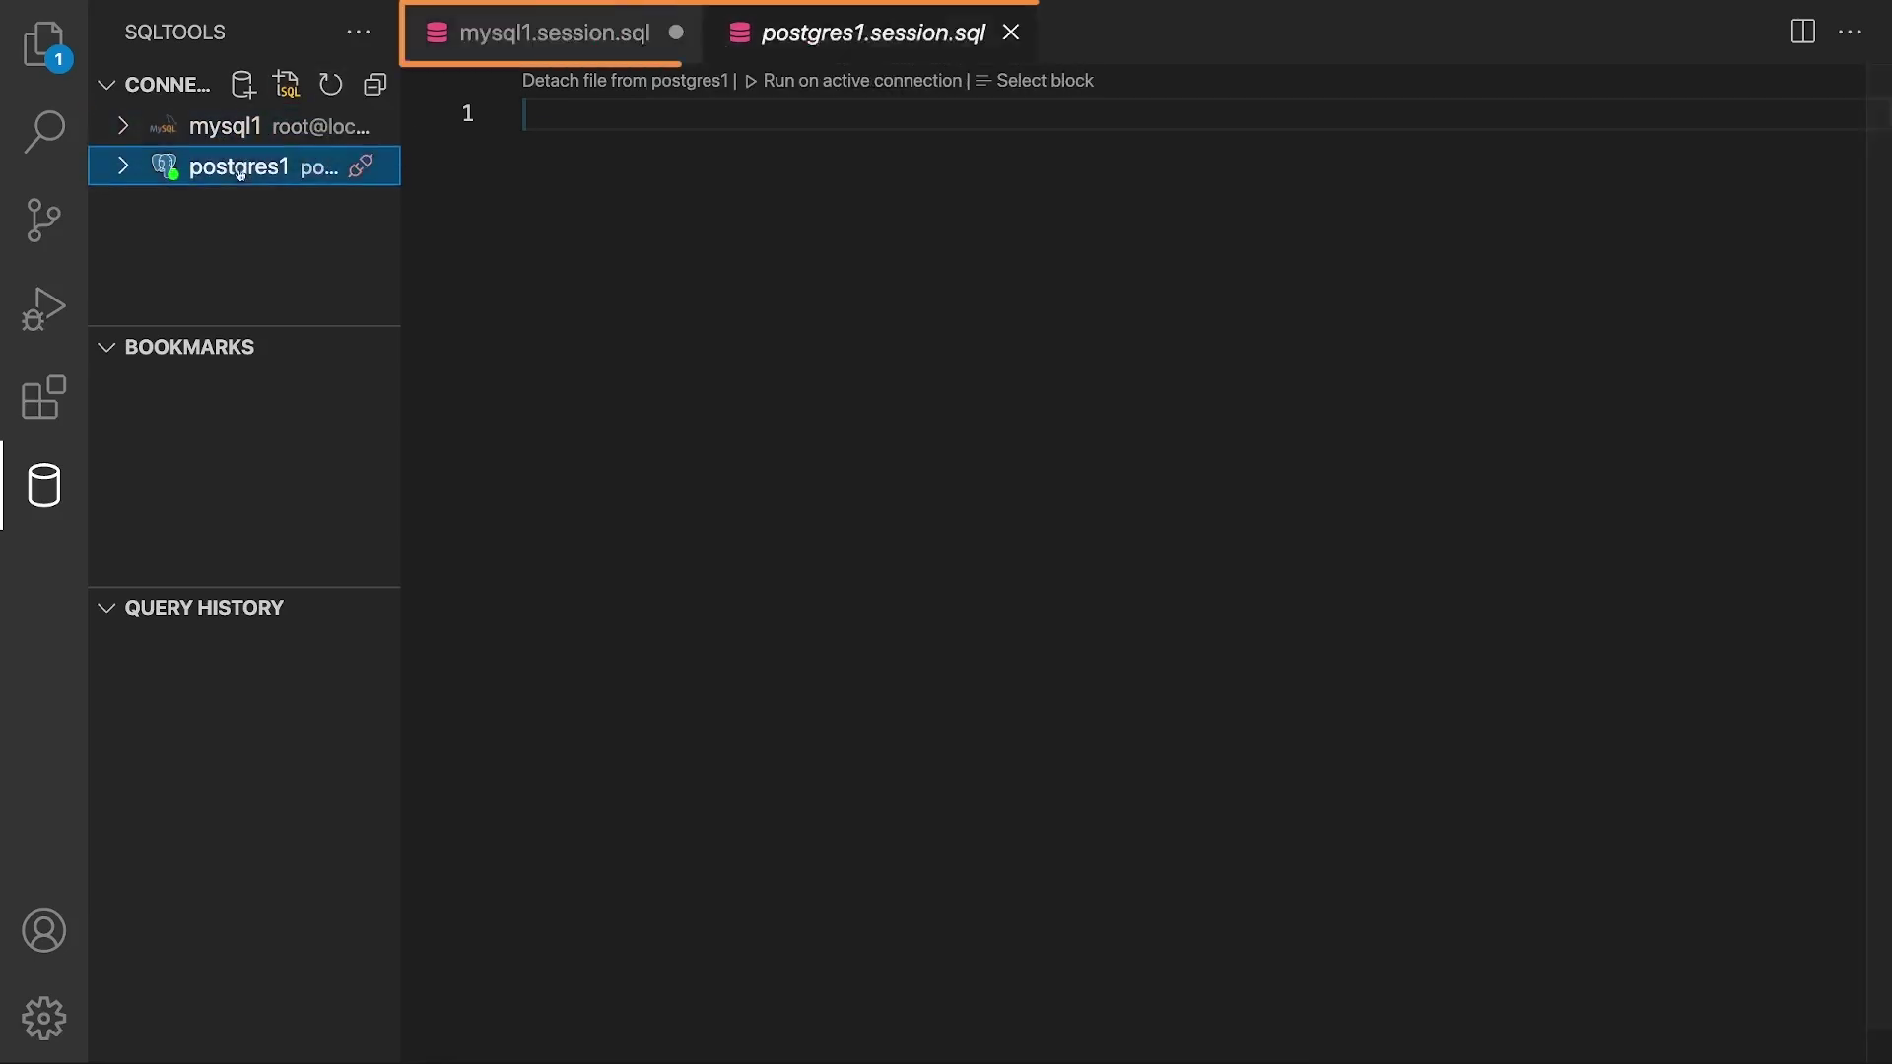
pyautogui.click(239, 136)
pyautogui.click(236, 166)
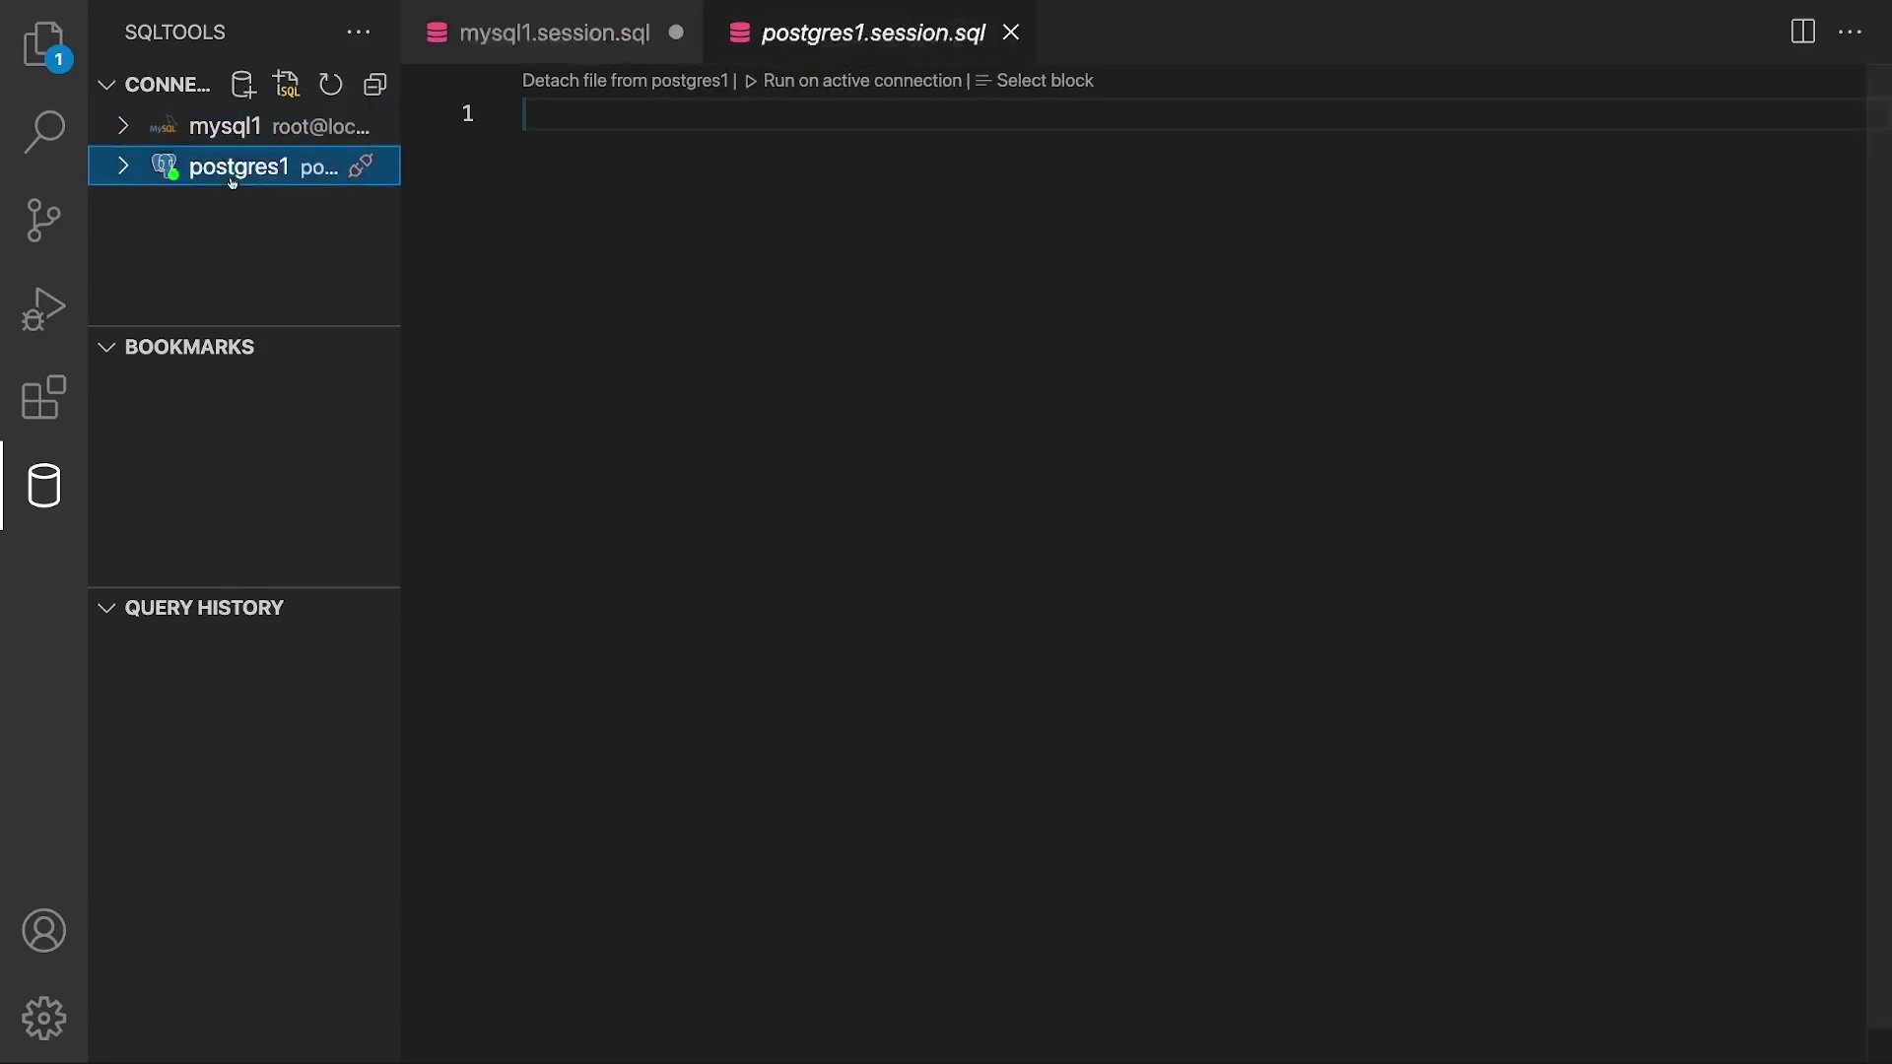
pyautogui.click(246, 128)
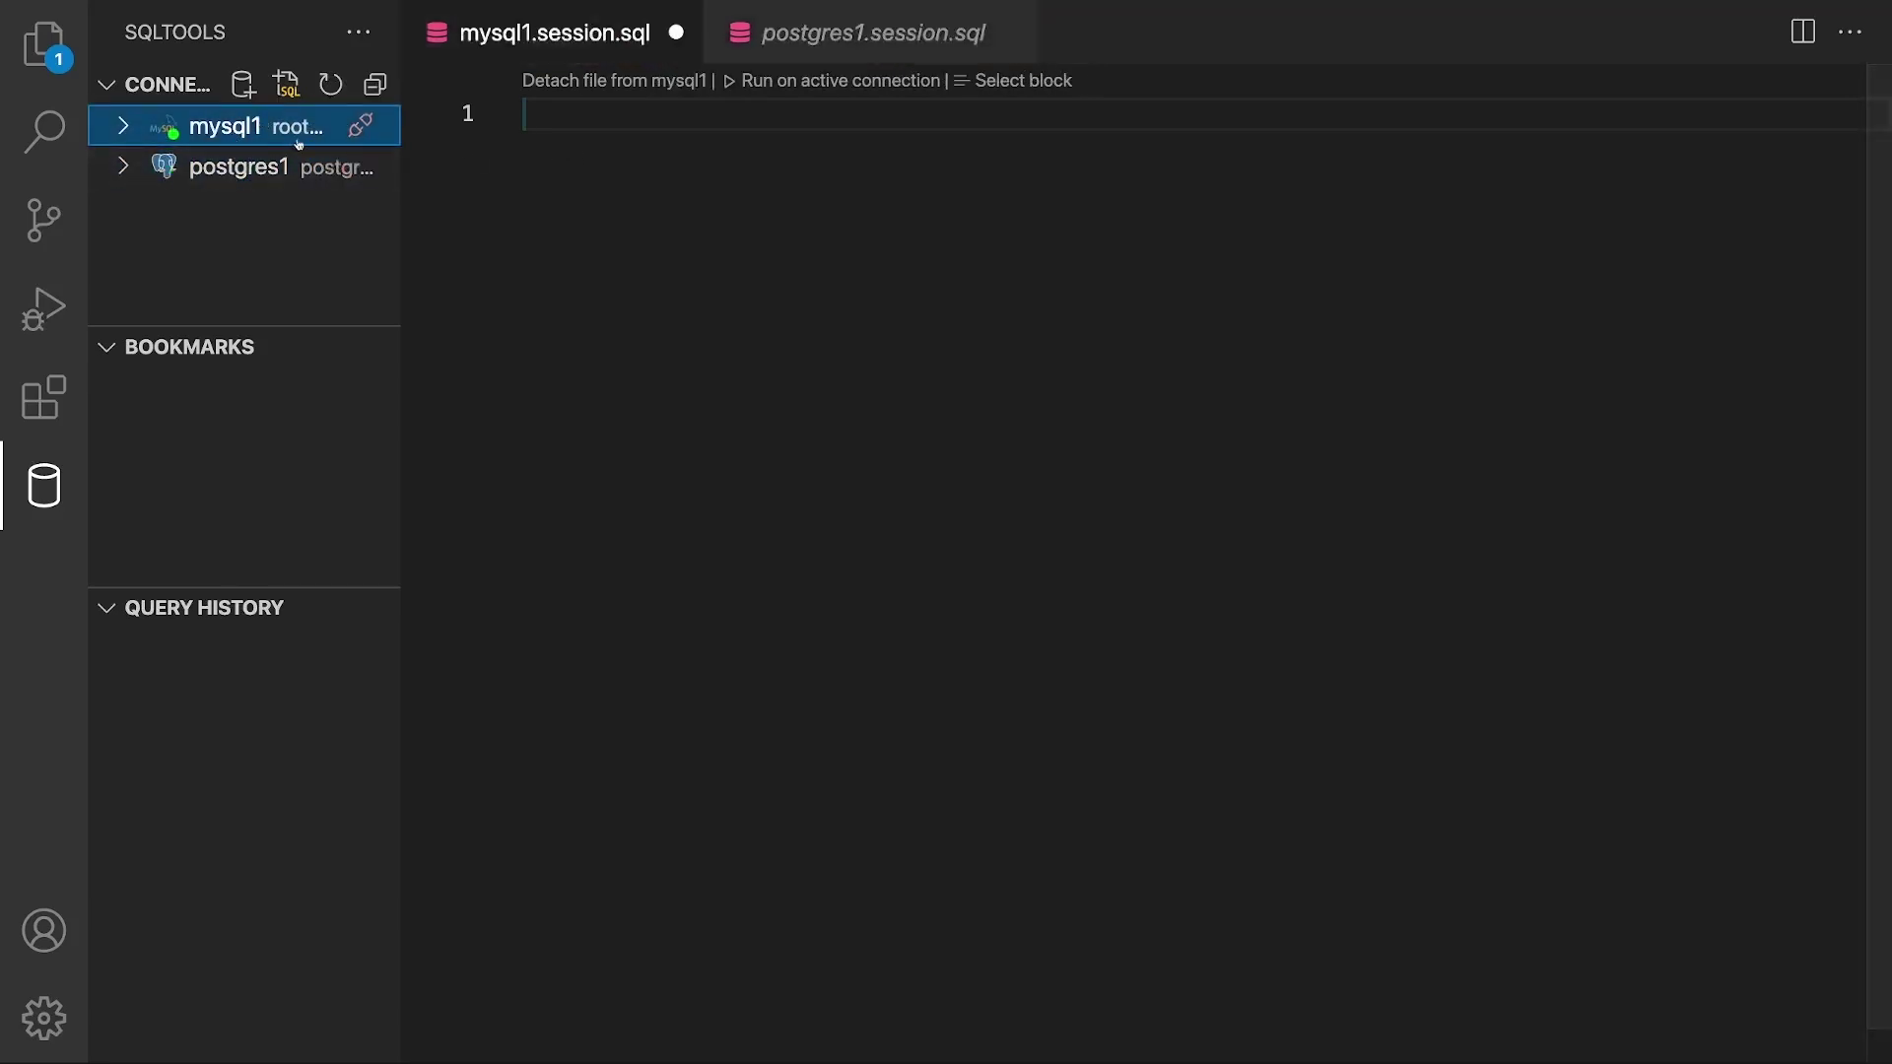
pyautogui.click(687, 148)
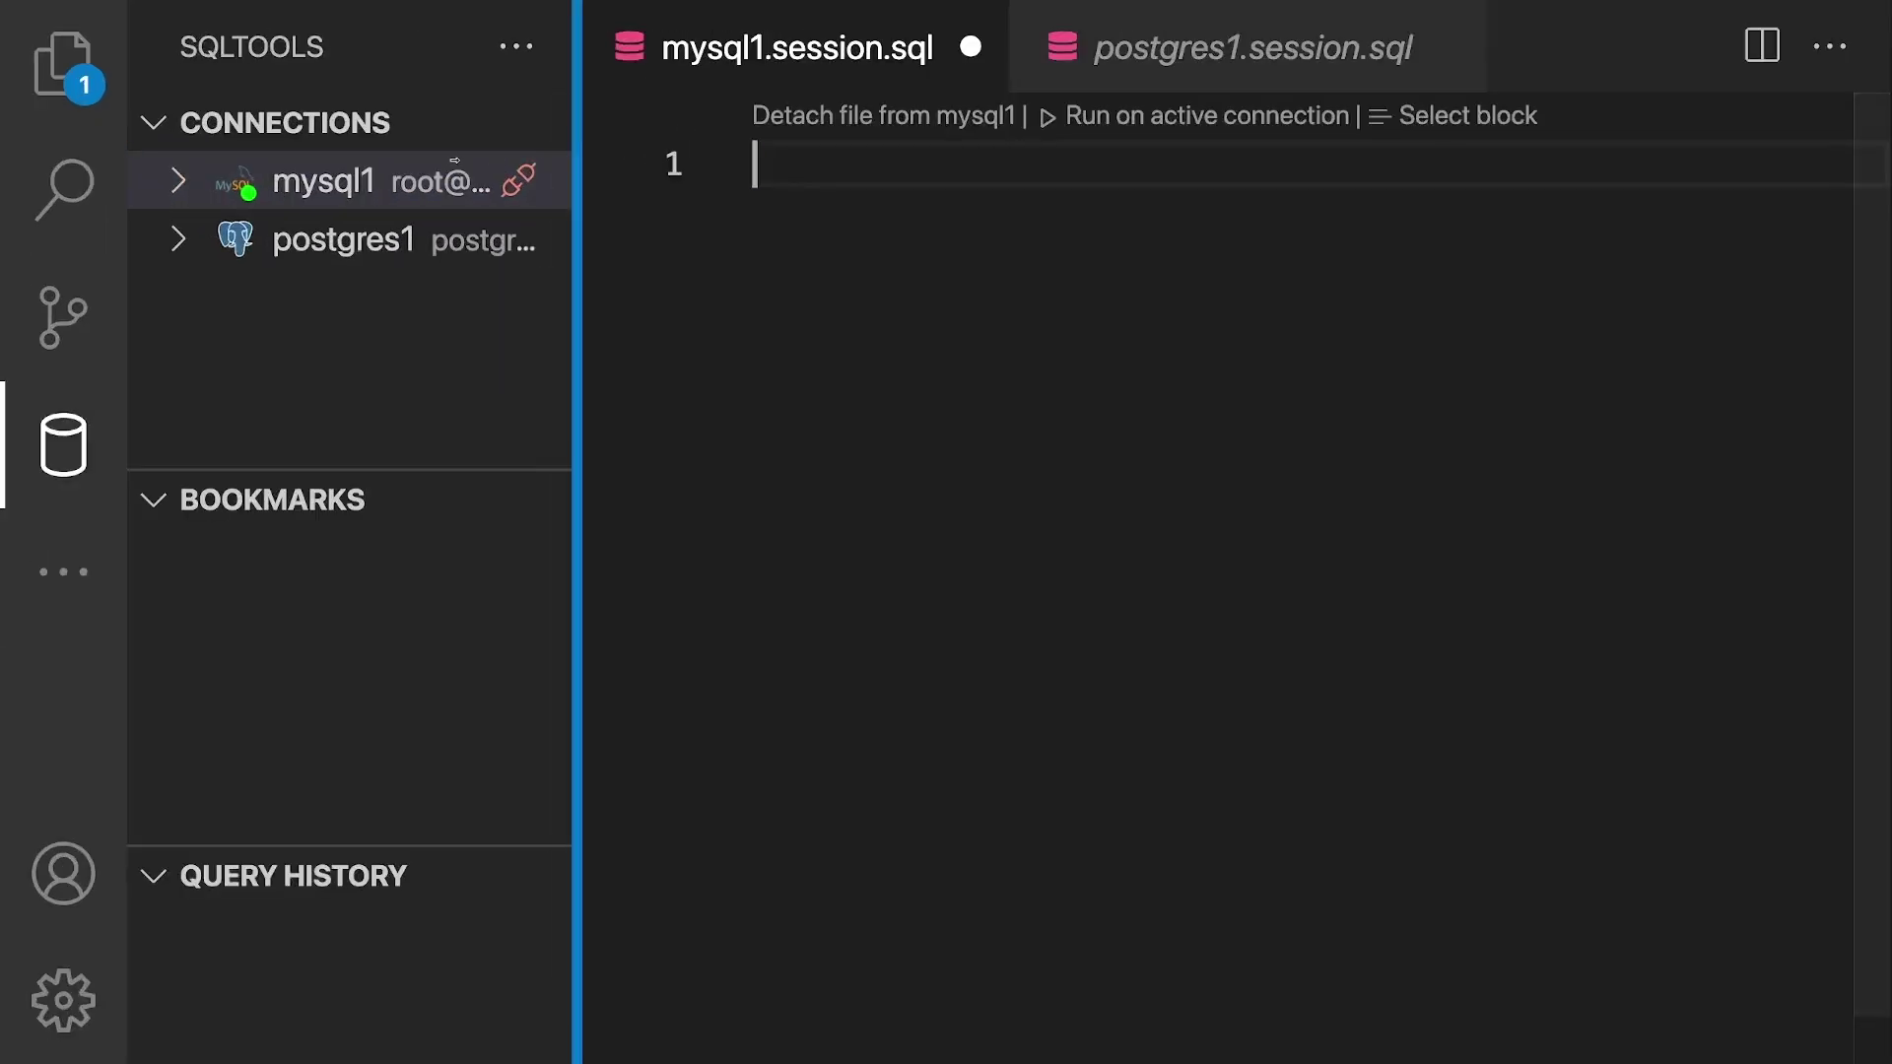
pyautogui.write('SEL')
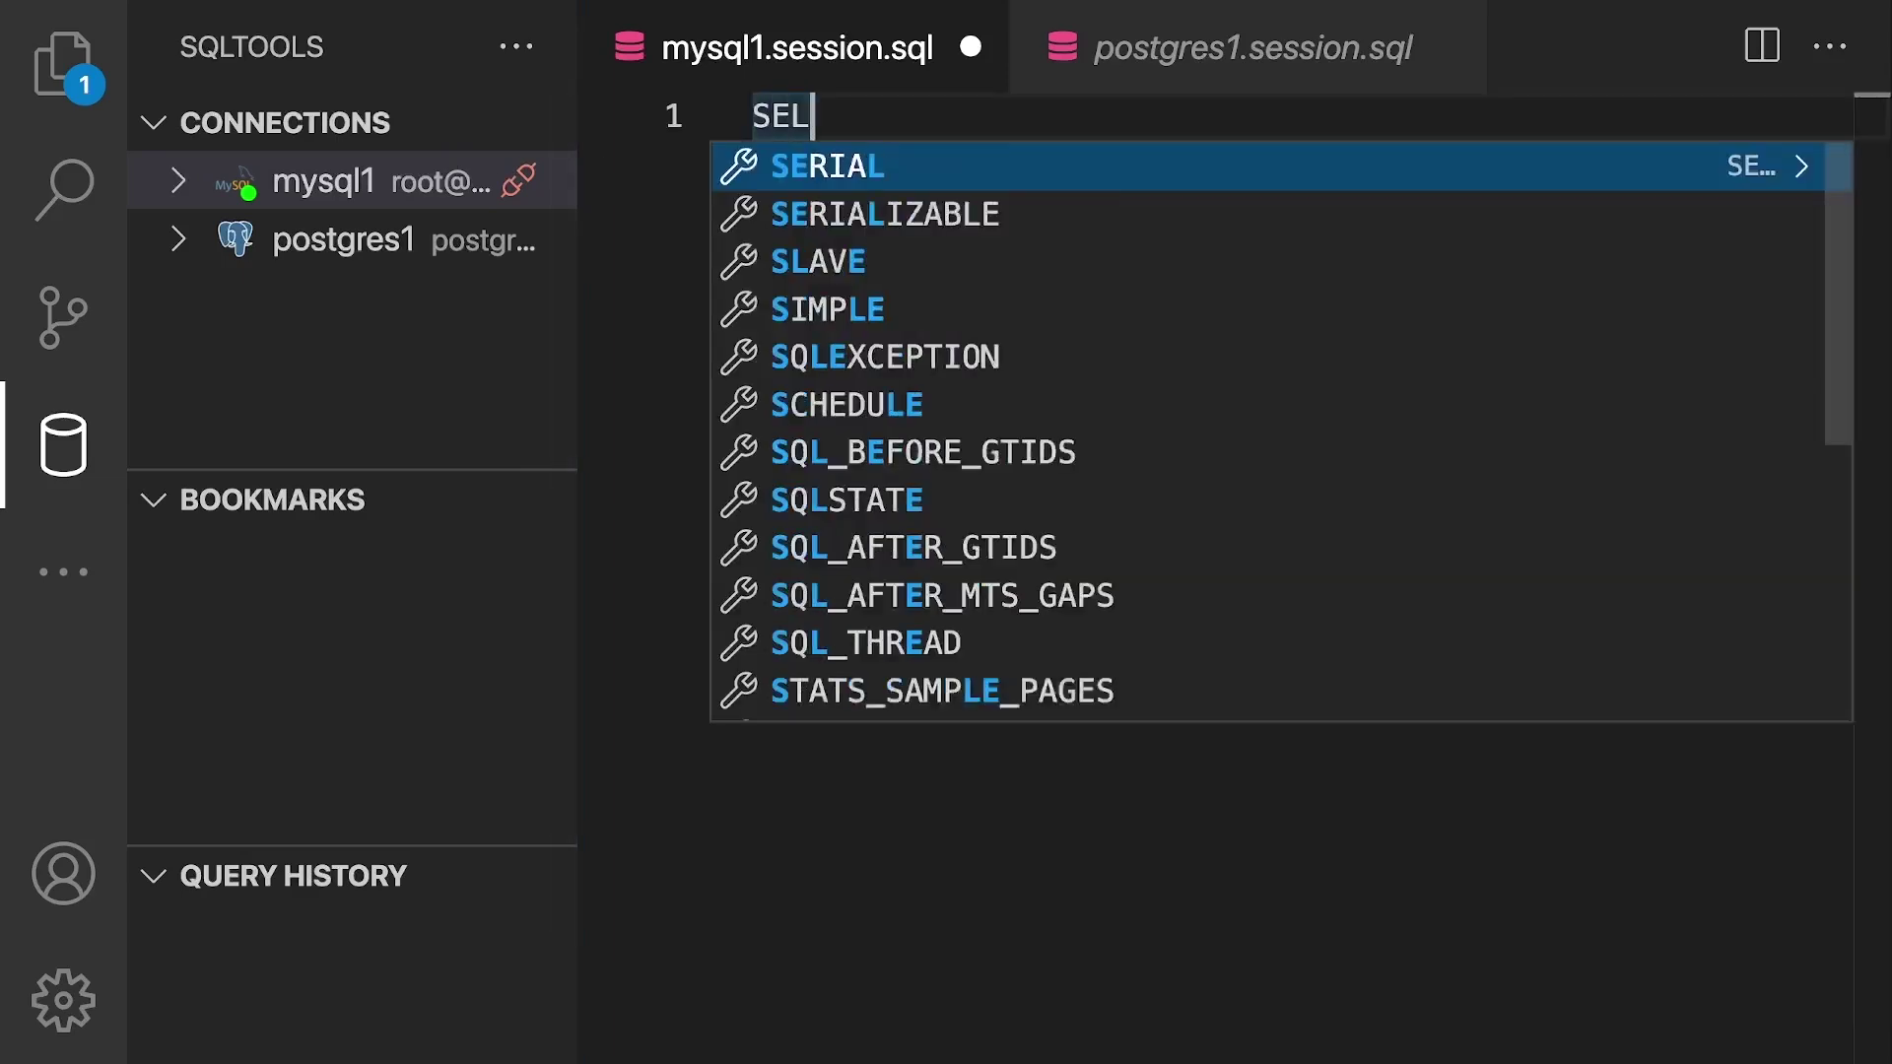
pyautogui.write("ECT 'Hello';")
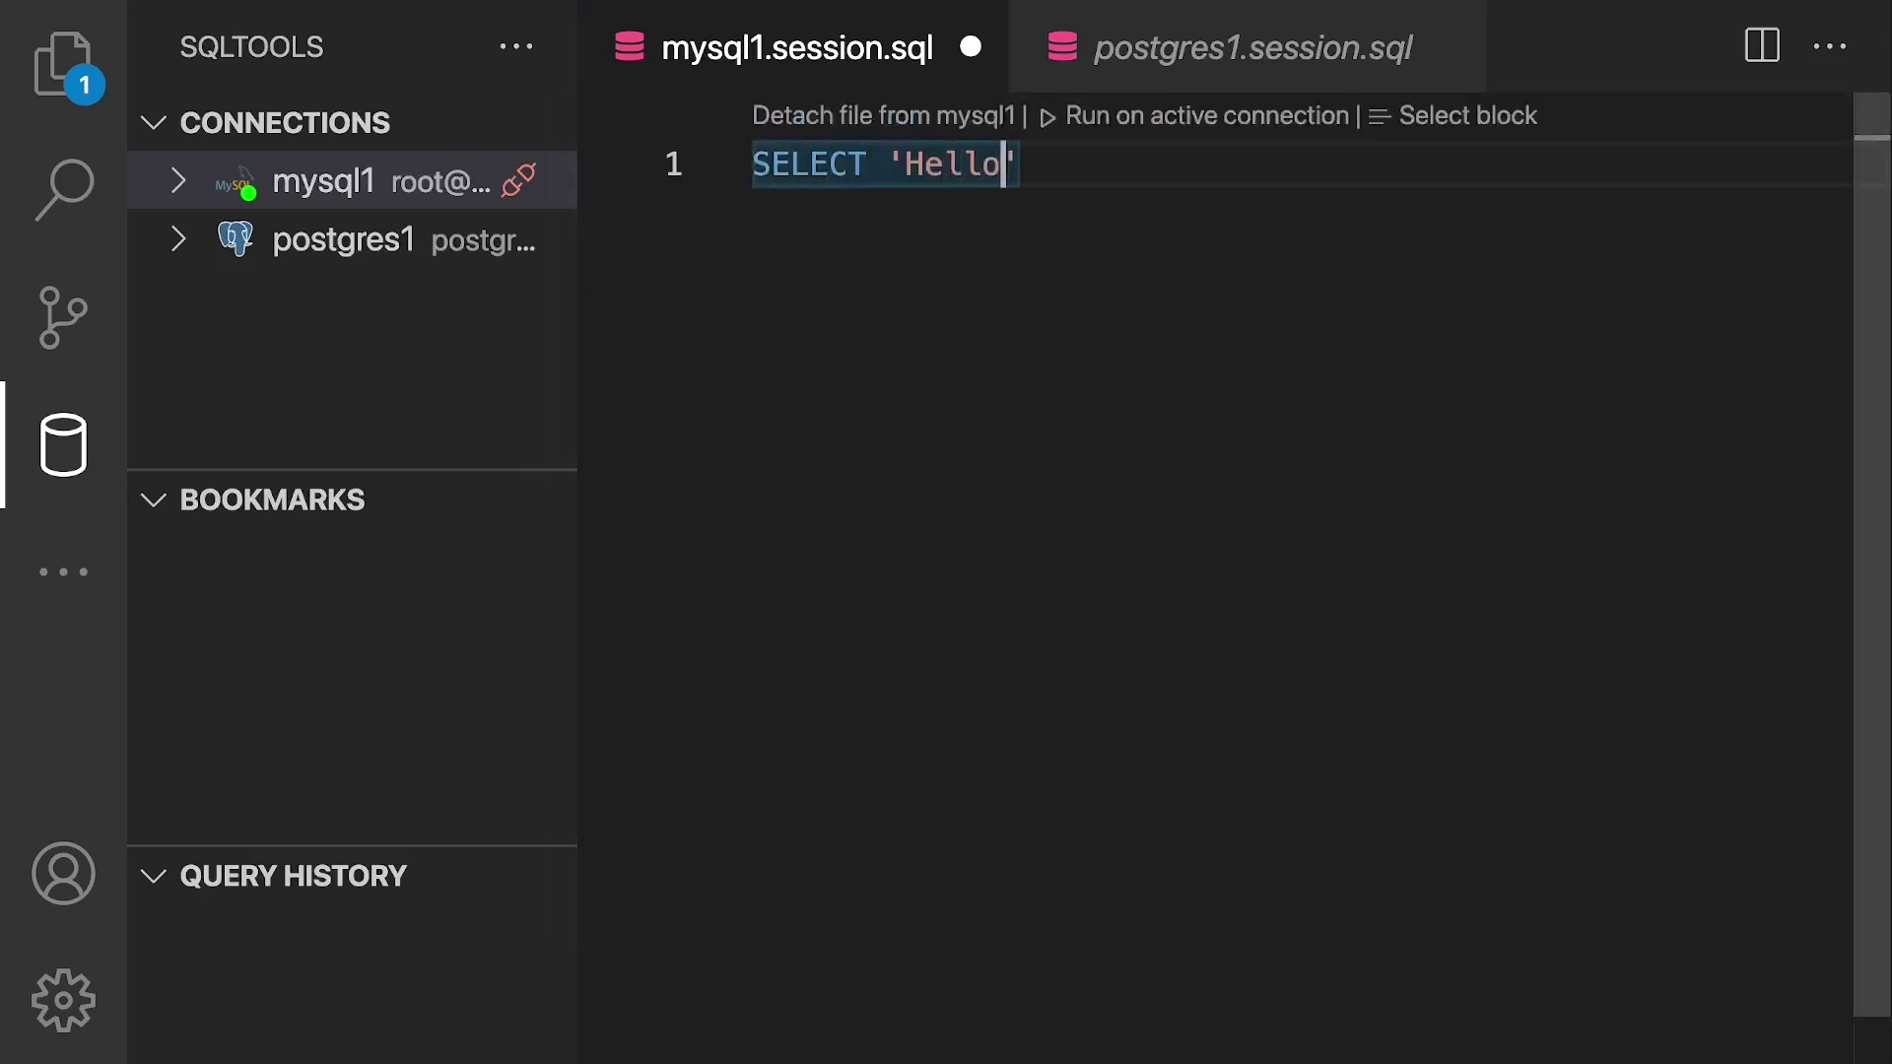
pyautogui.hotkey('ctrl', 'a')
pyautogui.hotkey('ctrl', 'c')
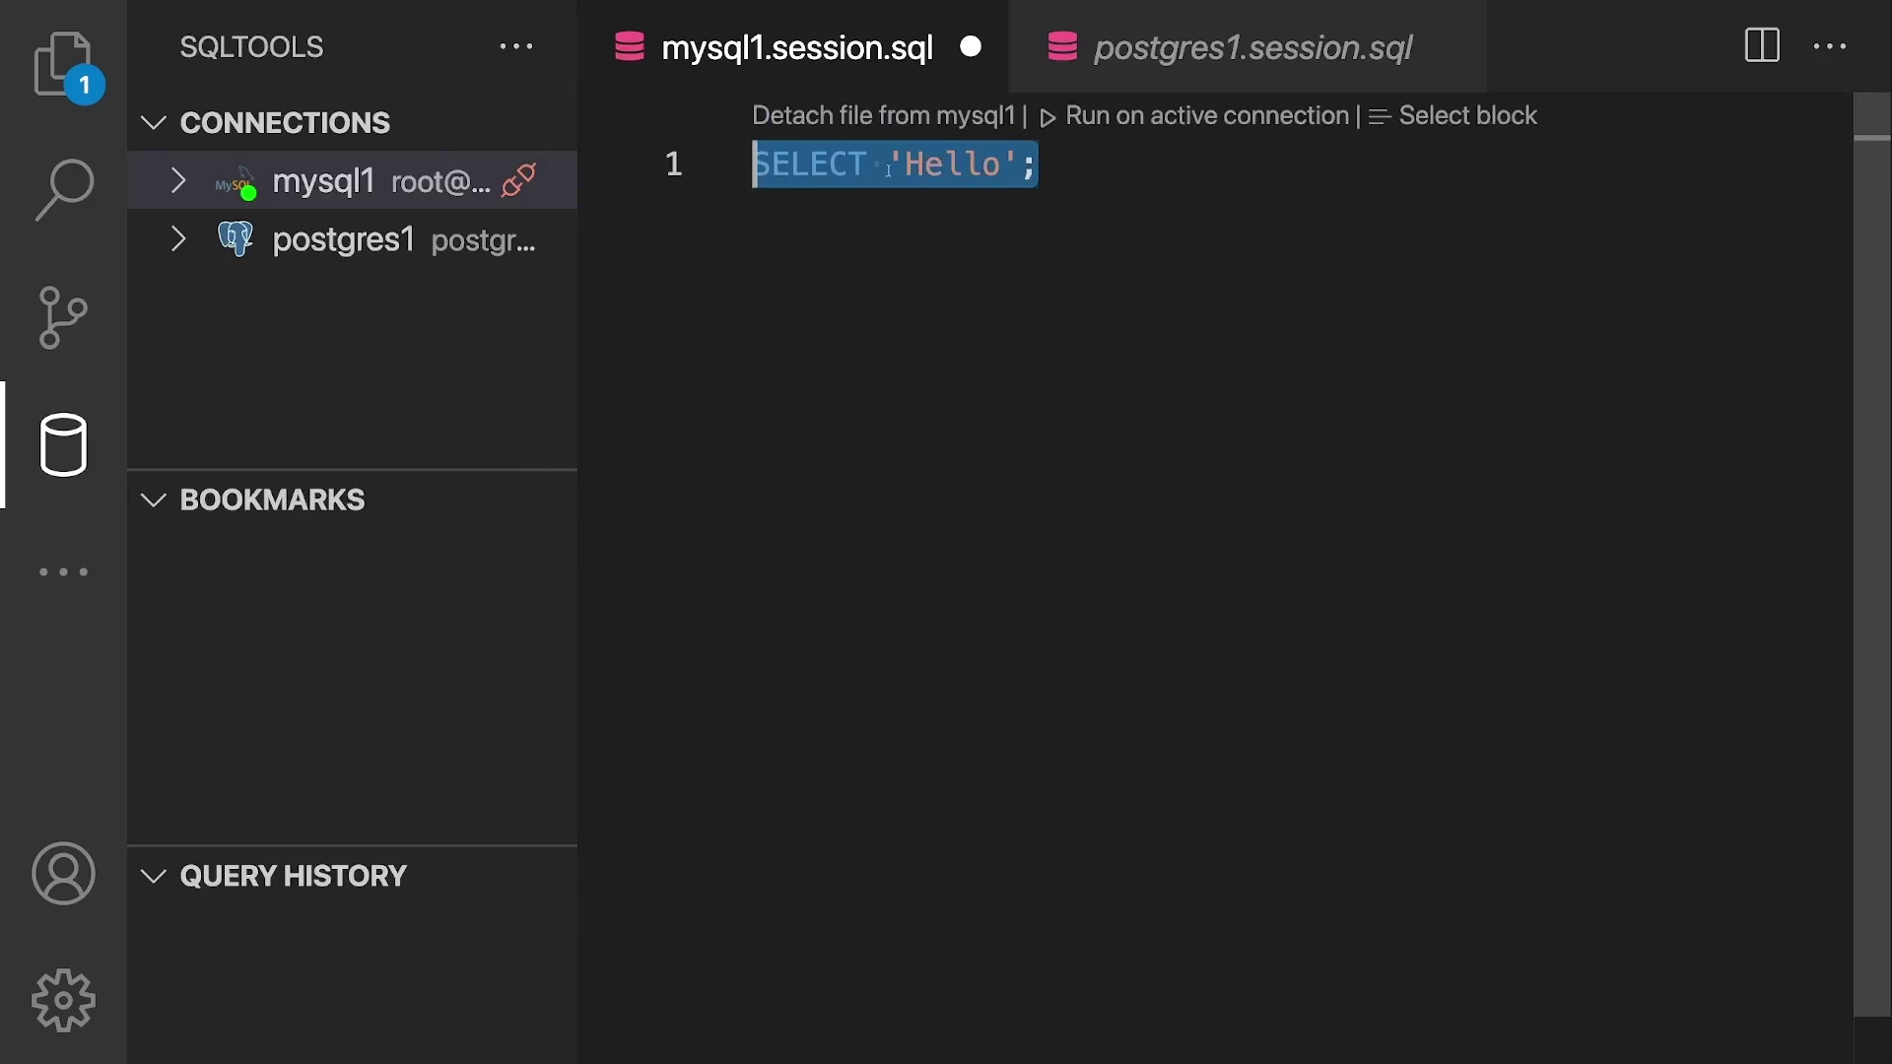
pyautogui.click(1117, 73)
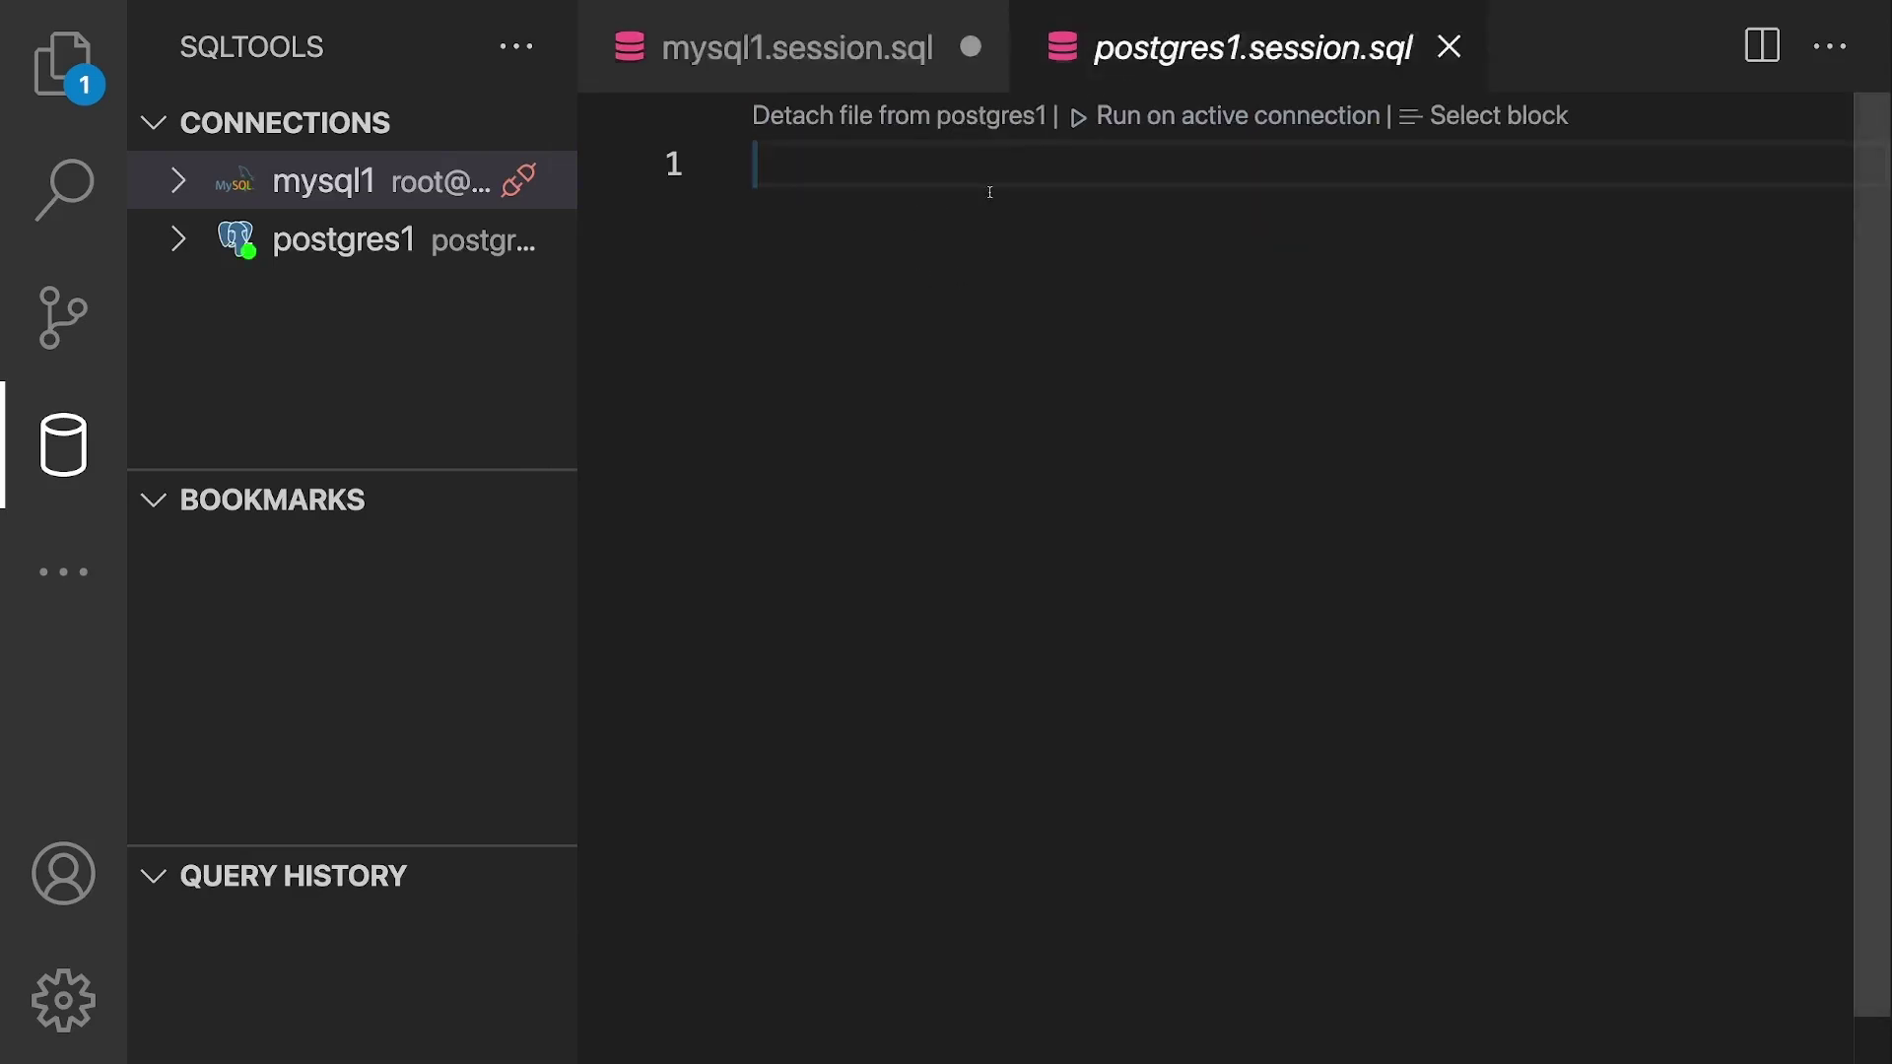
pyautogui.hotkey('ctrl', 'v')
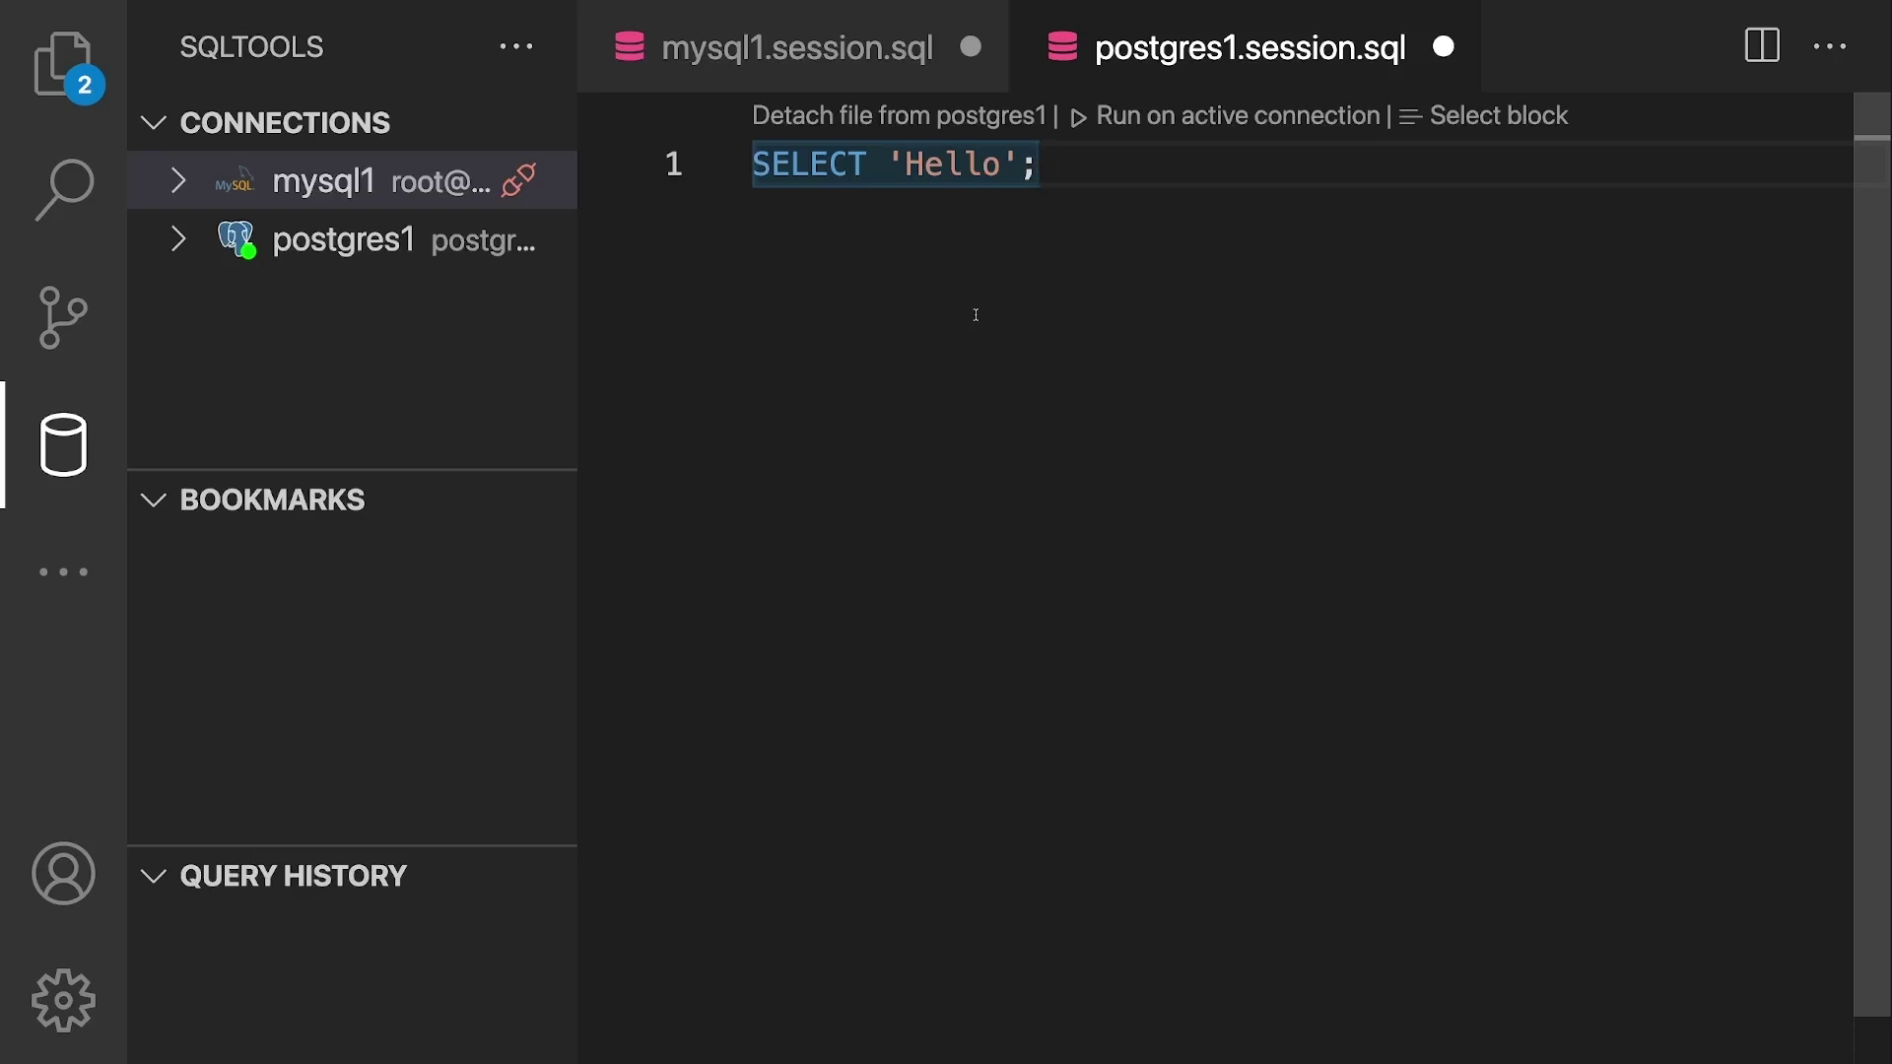
pyautogui.click(892, 84)
pyautogui.click(1133, 84)
pyautogui.click(877, 48)
pyautogui.click(1165, 79)
pyautogui.click(946, 48)
pyautogui.click(1170, 65)
pyautogui.click(178, 508)
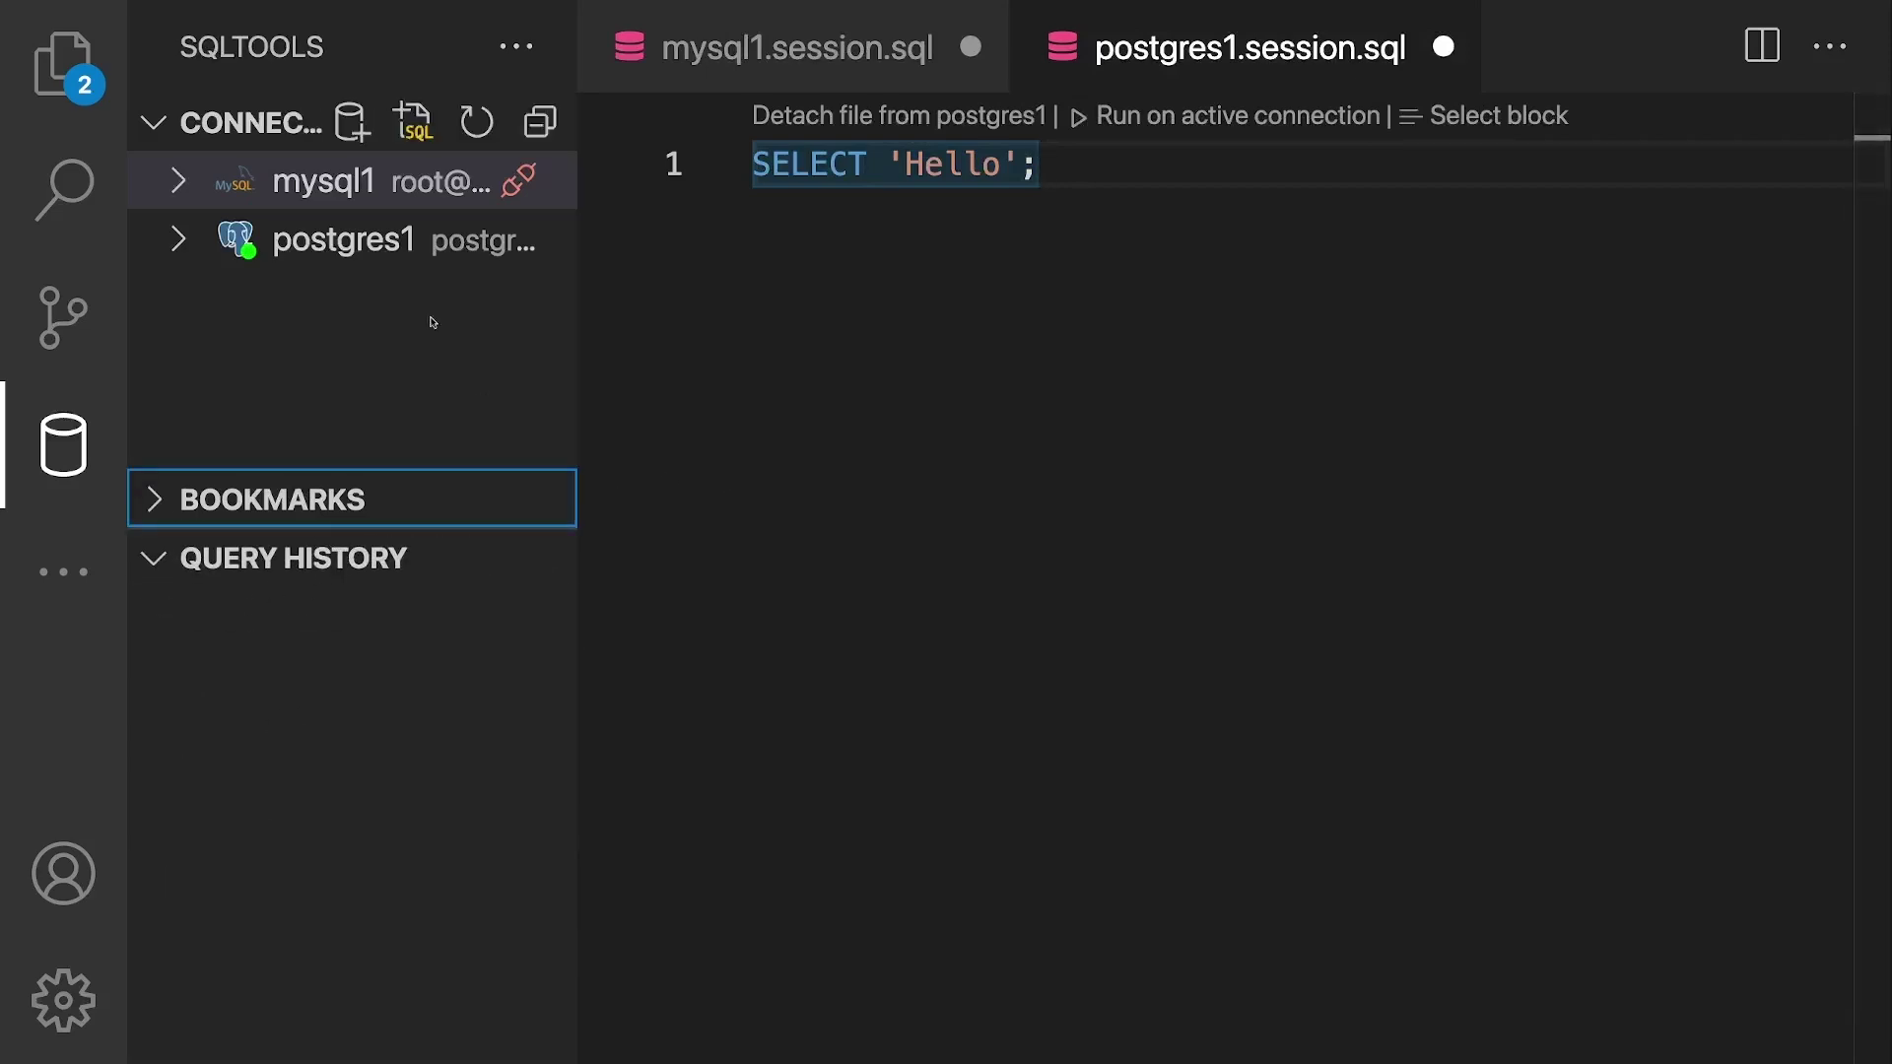
pyautogui.click(362, 251)
pyautogui.click(970, 264)
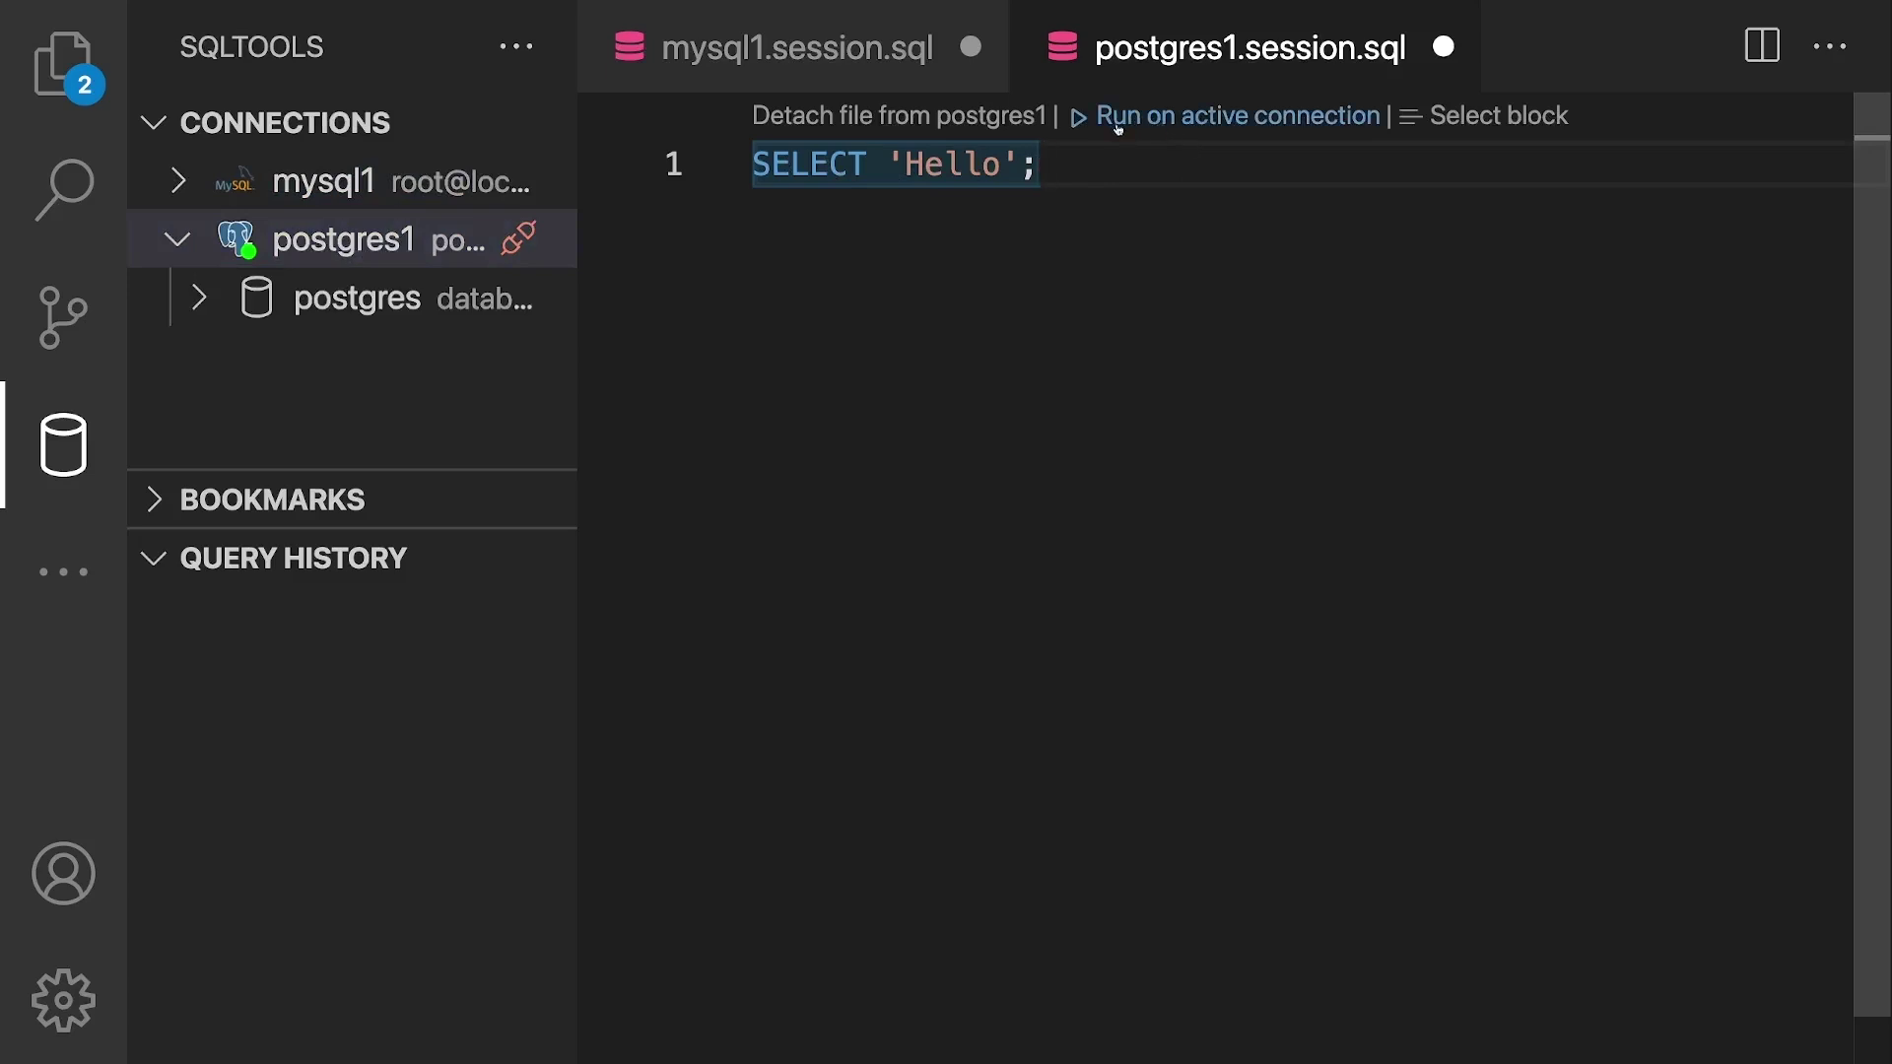
pyautogui.click(1120, 126)
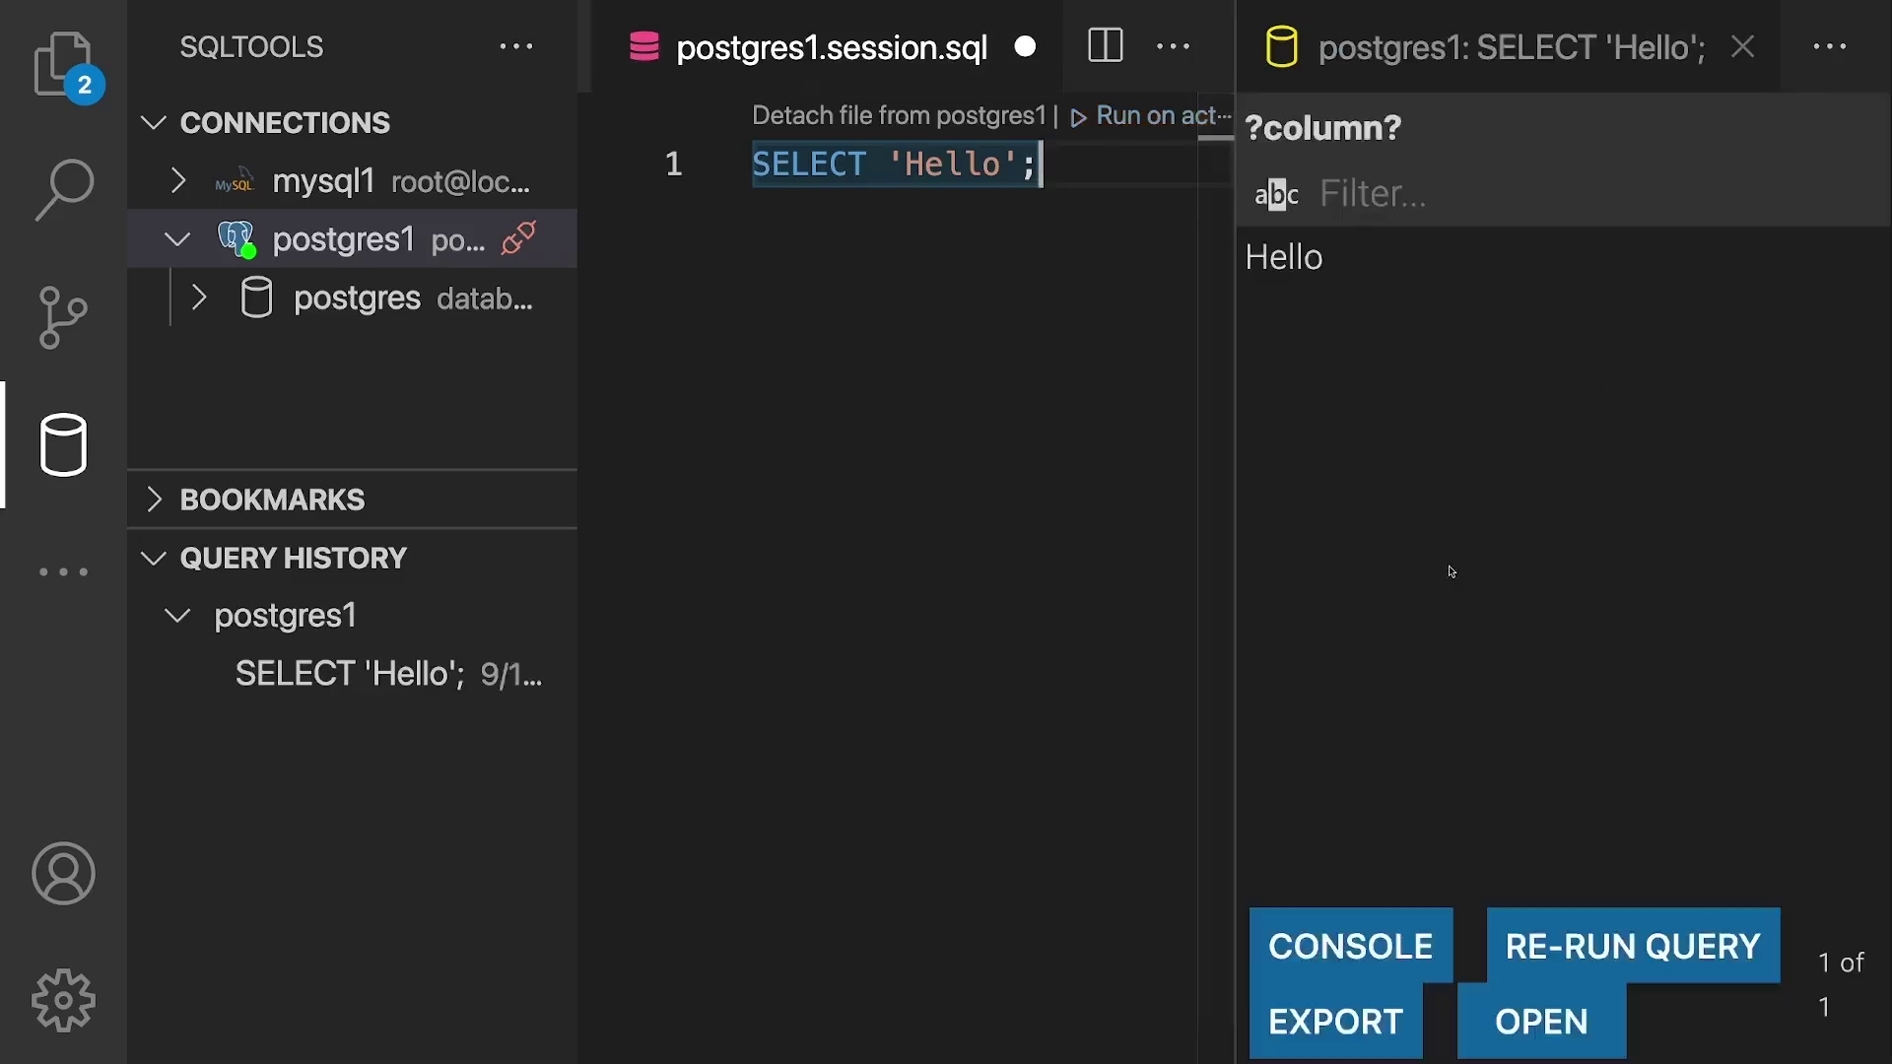
pyautogui.moveTo(256, 674)
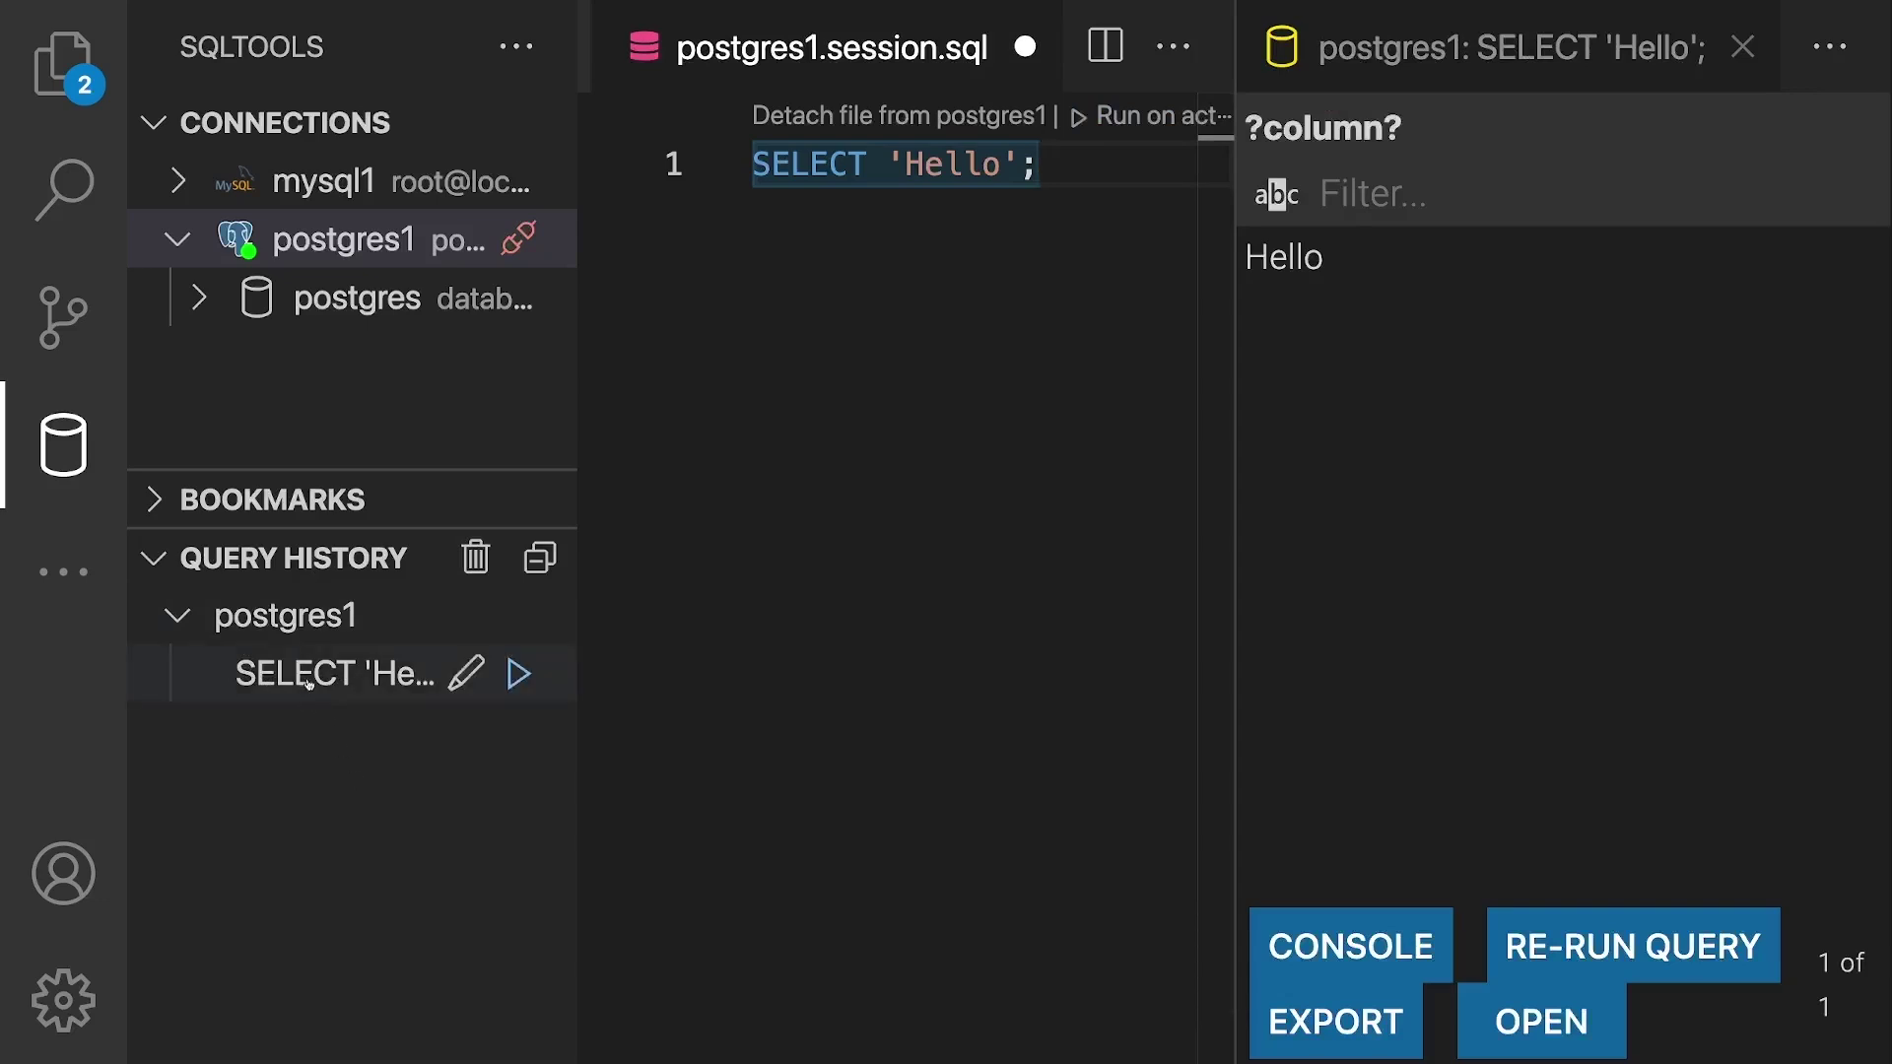
# Step: Clear the editor and reinsert the past SELECT 'Hello'; query from Query History
pyautogui.click(309, 680)
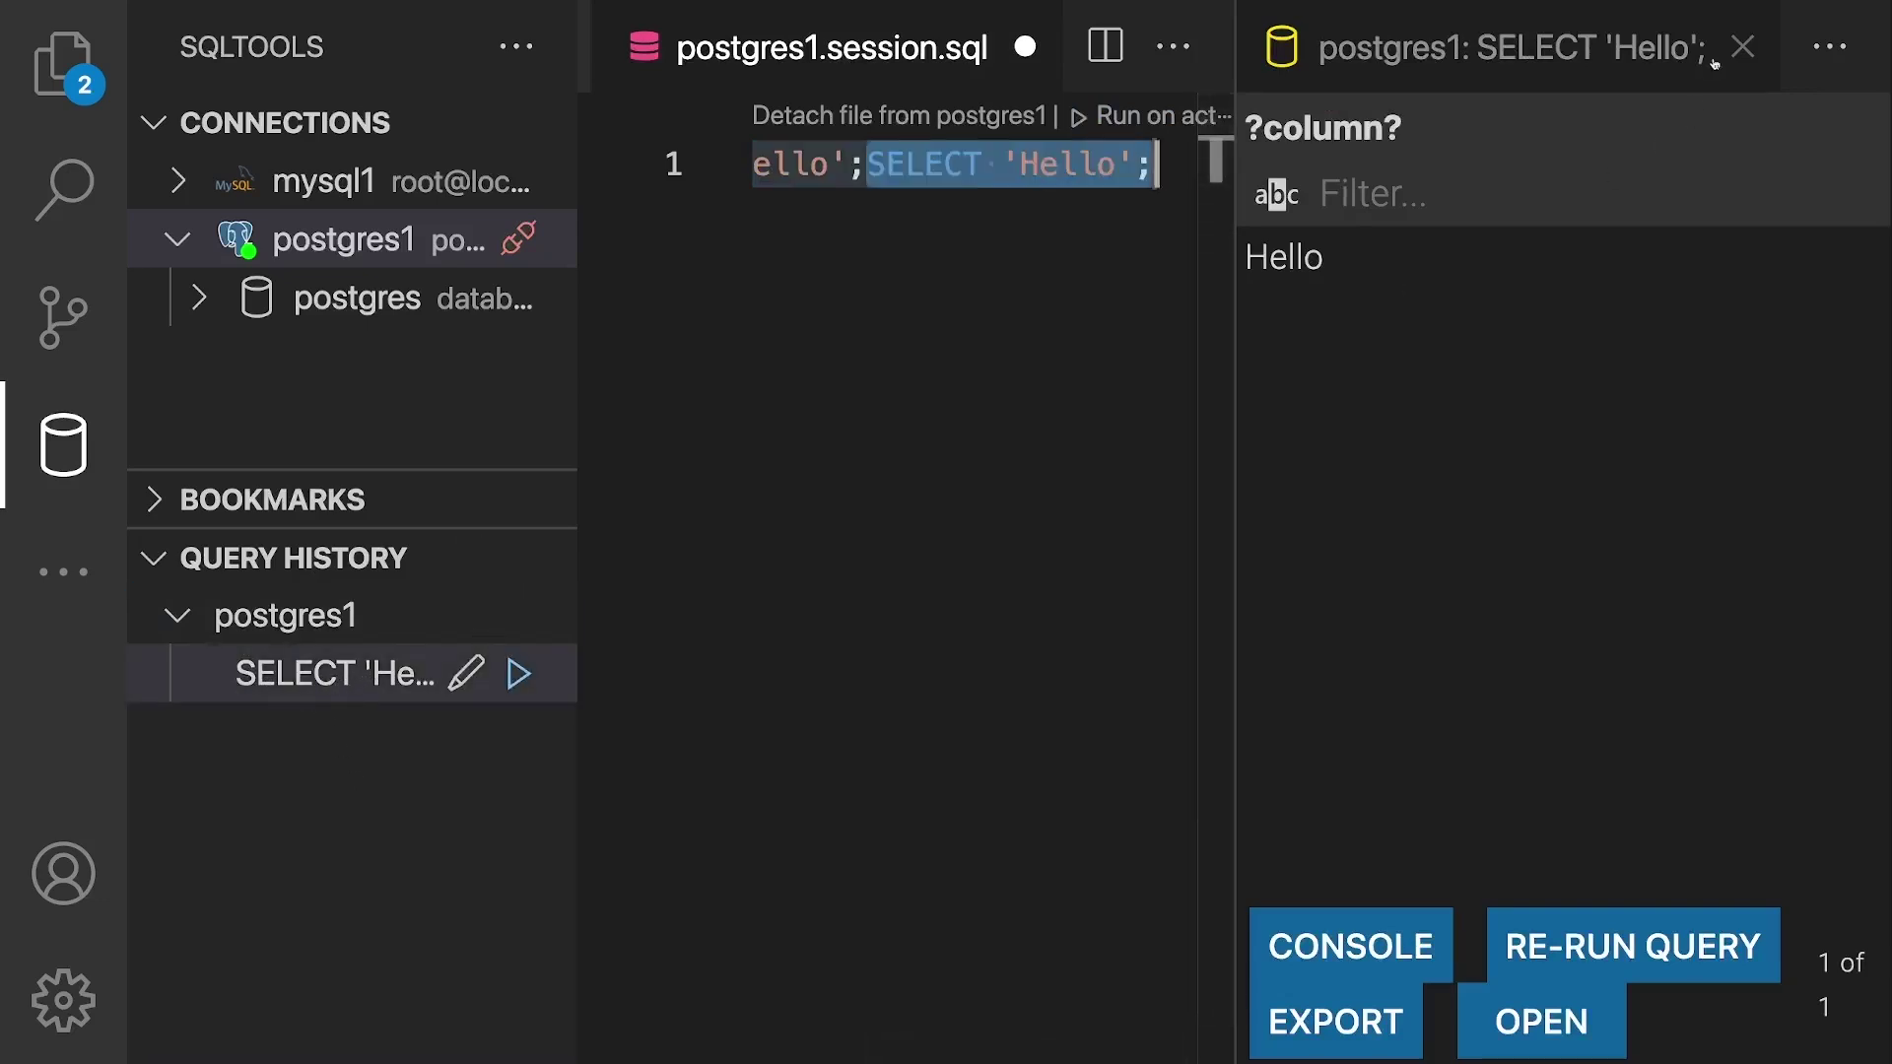
pyautogui.click(1742, 47)
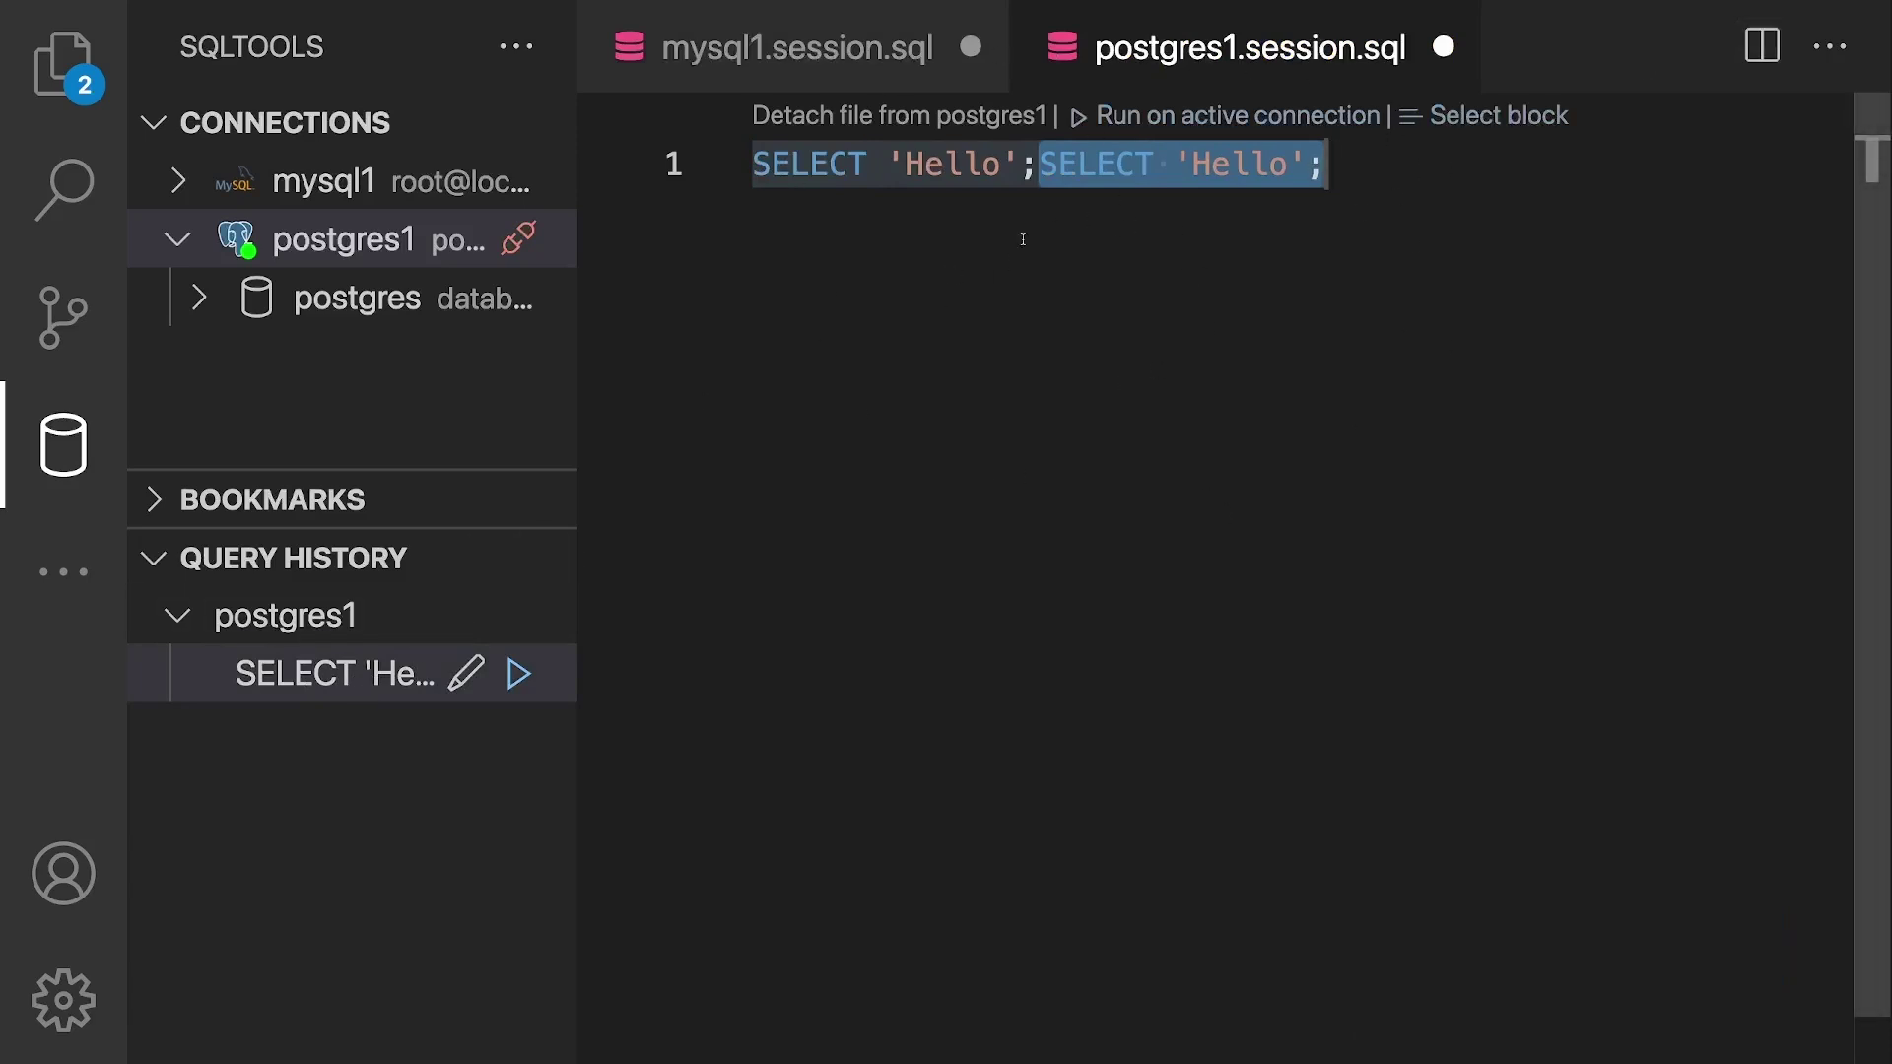
pyautogui.moveTo(1441, 181); pyautogui.dragTo(1040, 165)
pyautogui.press('BackSpace')
pyautogui.hotkey('ctrl', 'a')
pyautogui.press('BackSpace')
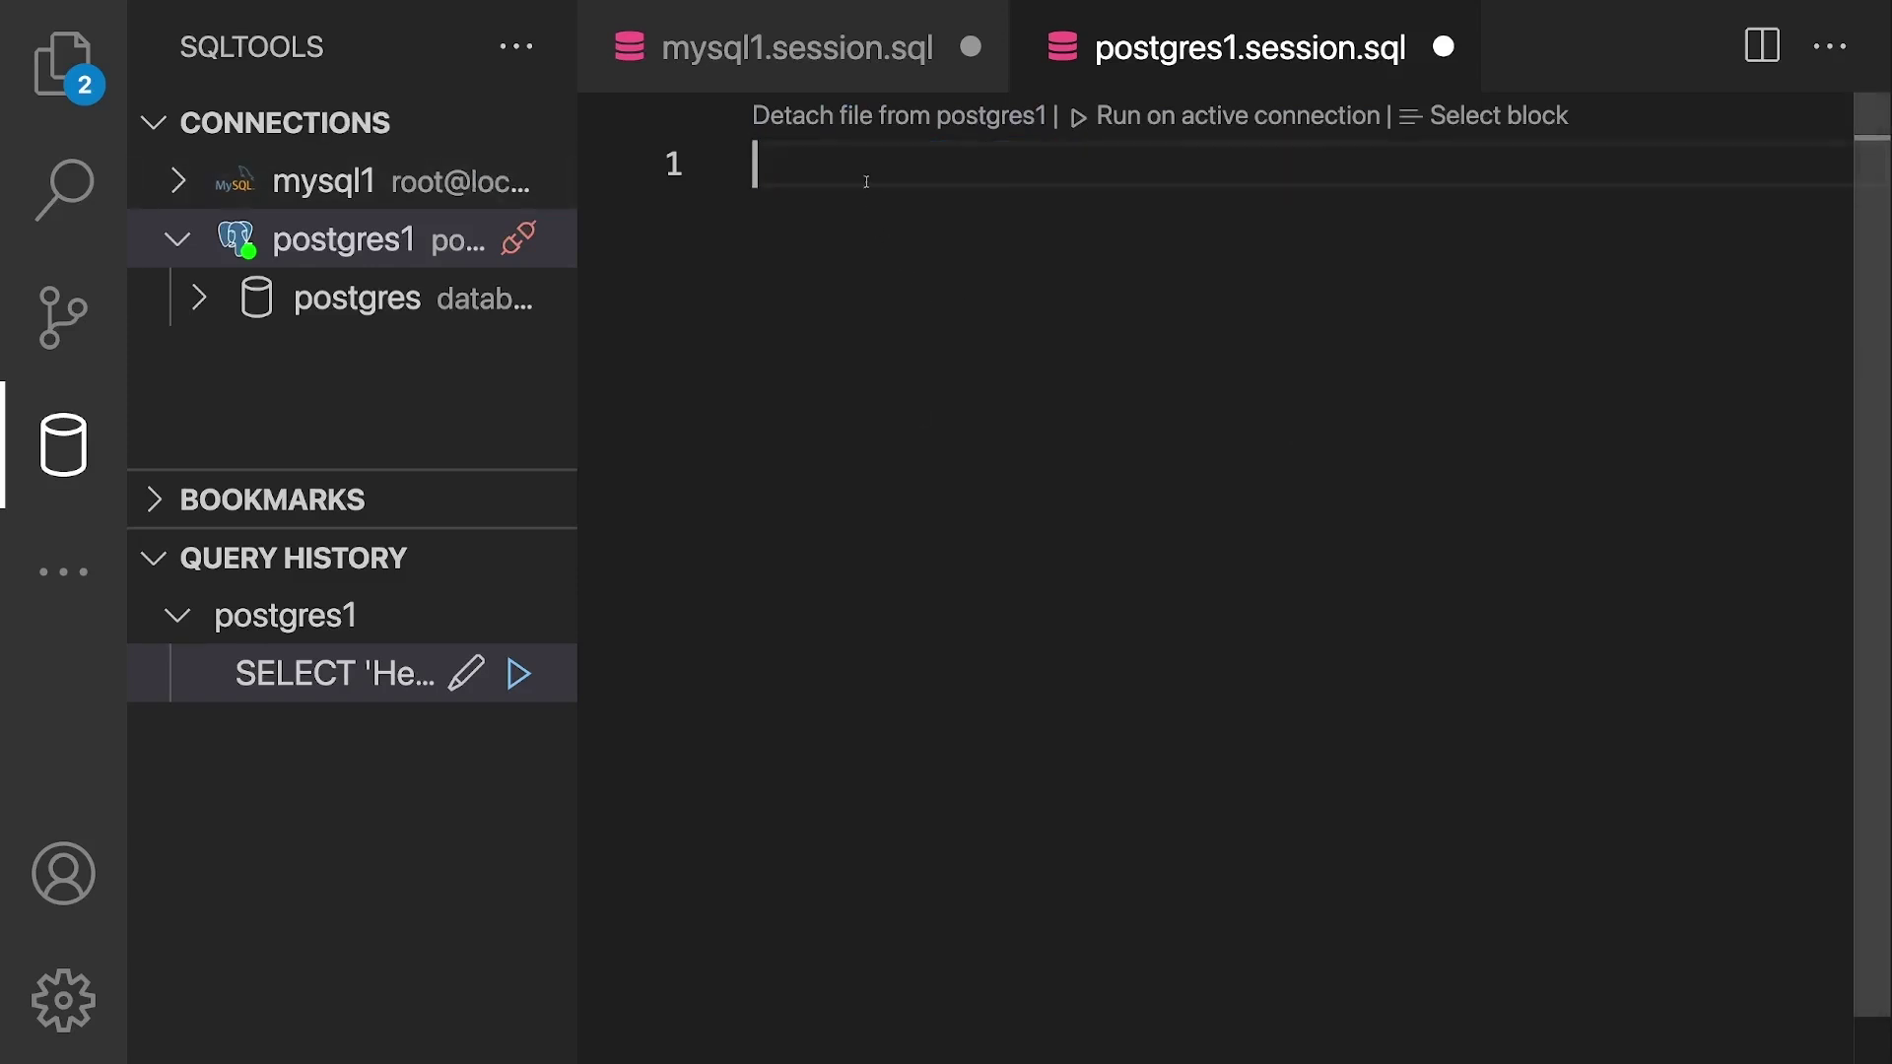
pyautogui.click(400, 674)
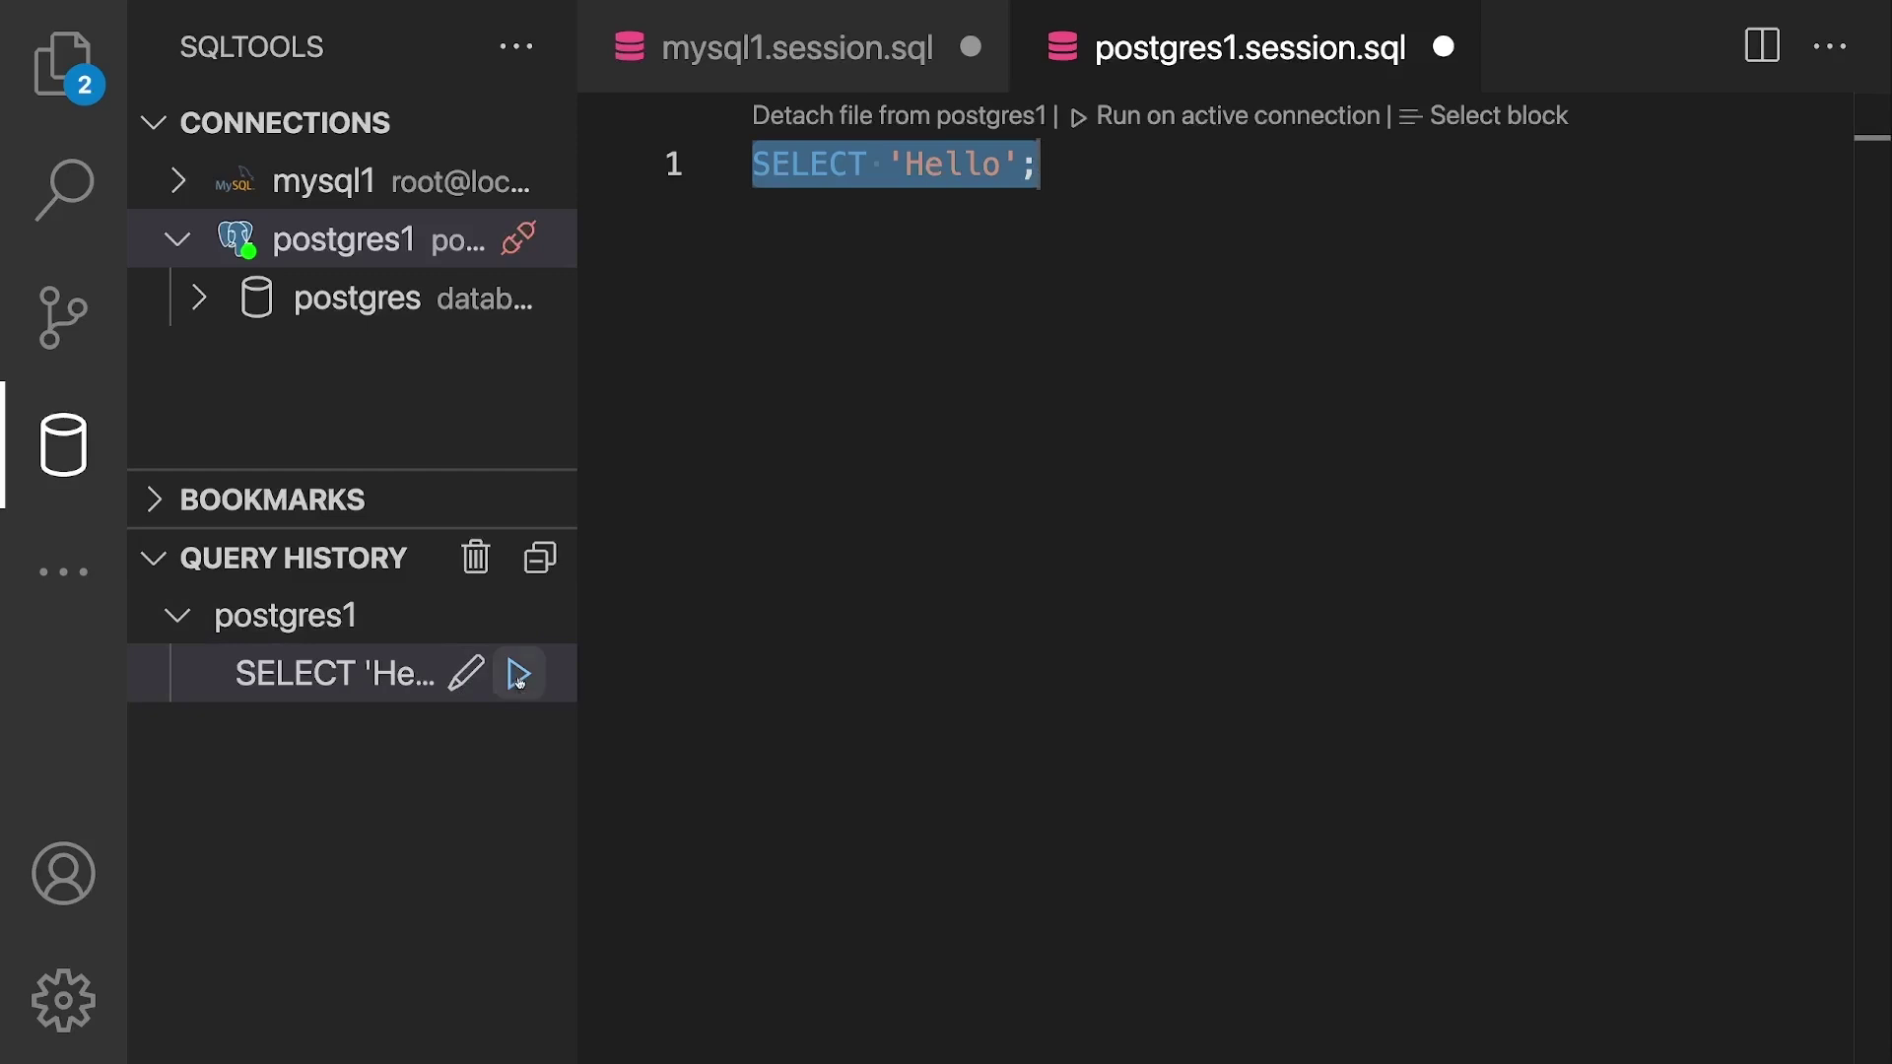
# Step: Rerun the query from its history row and with RE-RUN QUERY, returning one Hello row
pyautogui.click(519, 675)
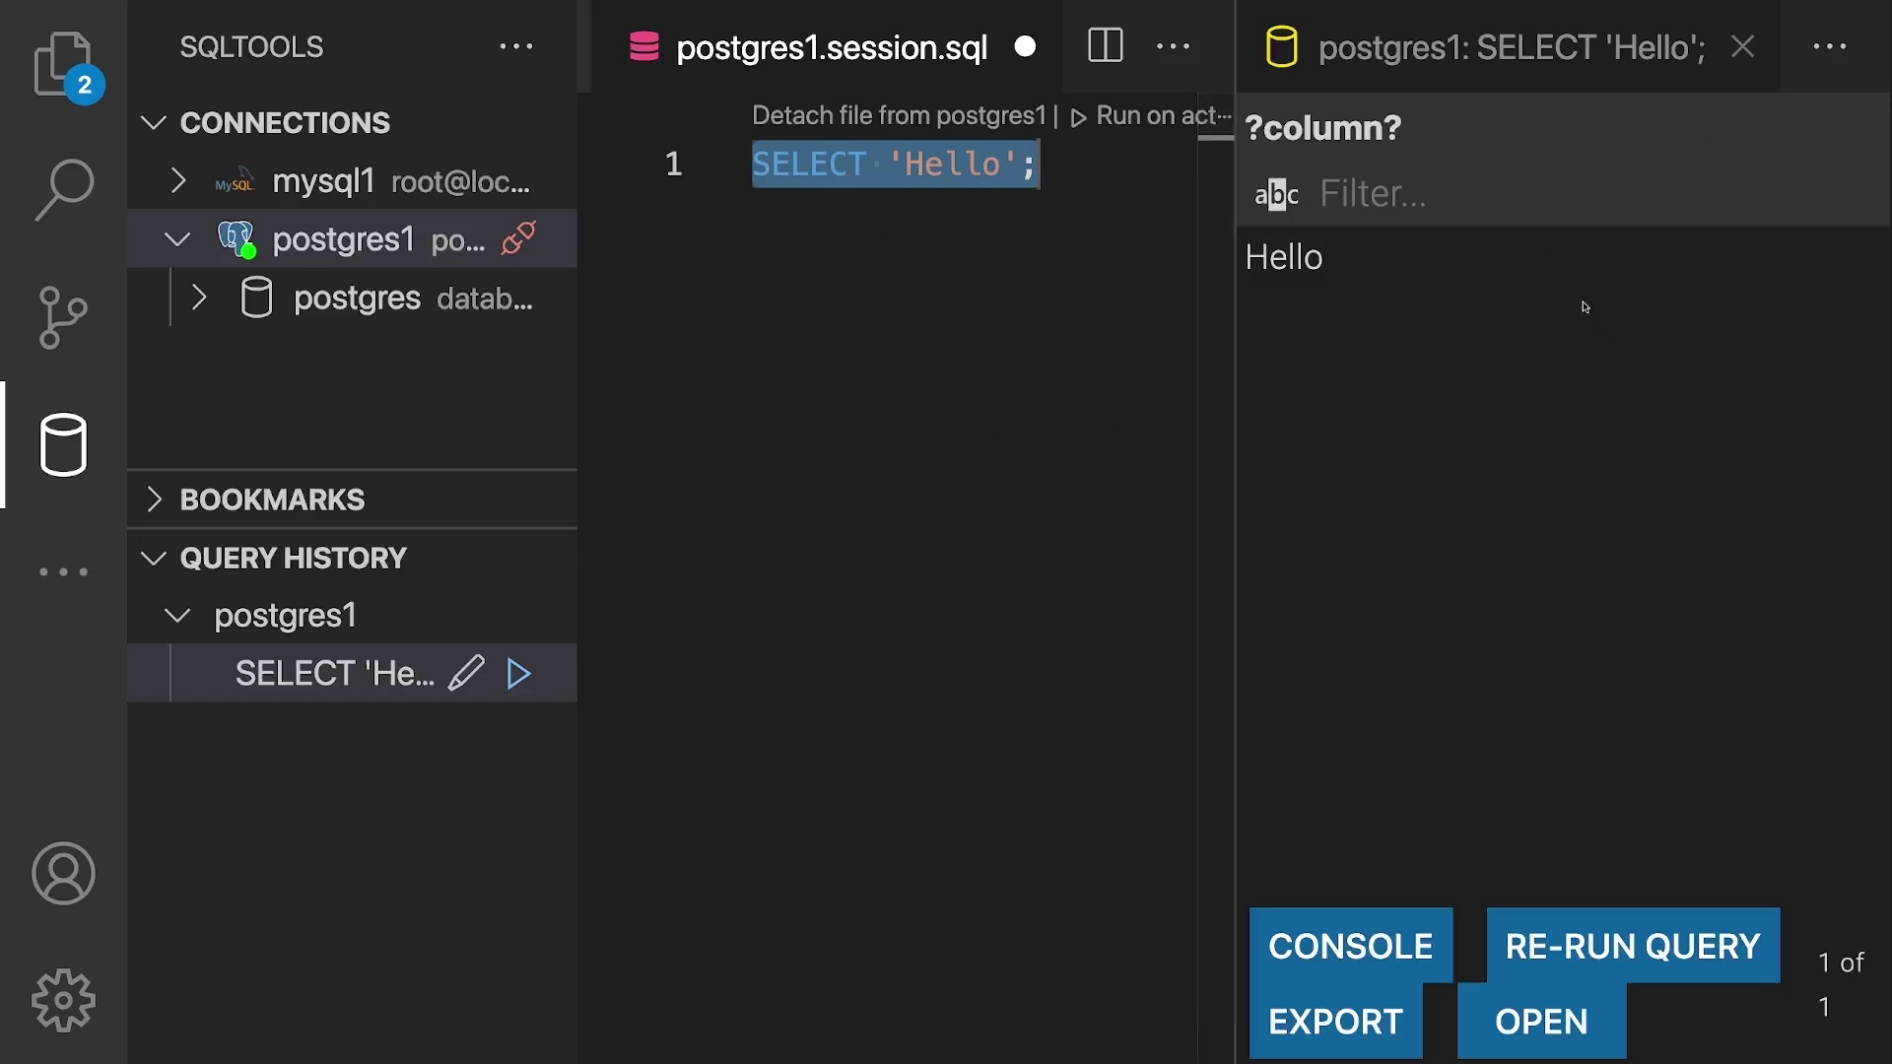
pyautogui.click(1487, 577)
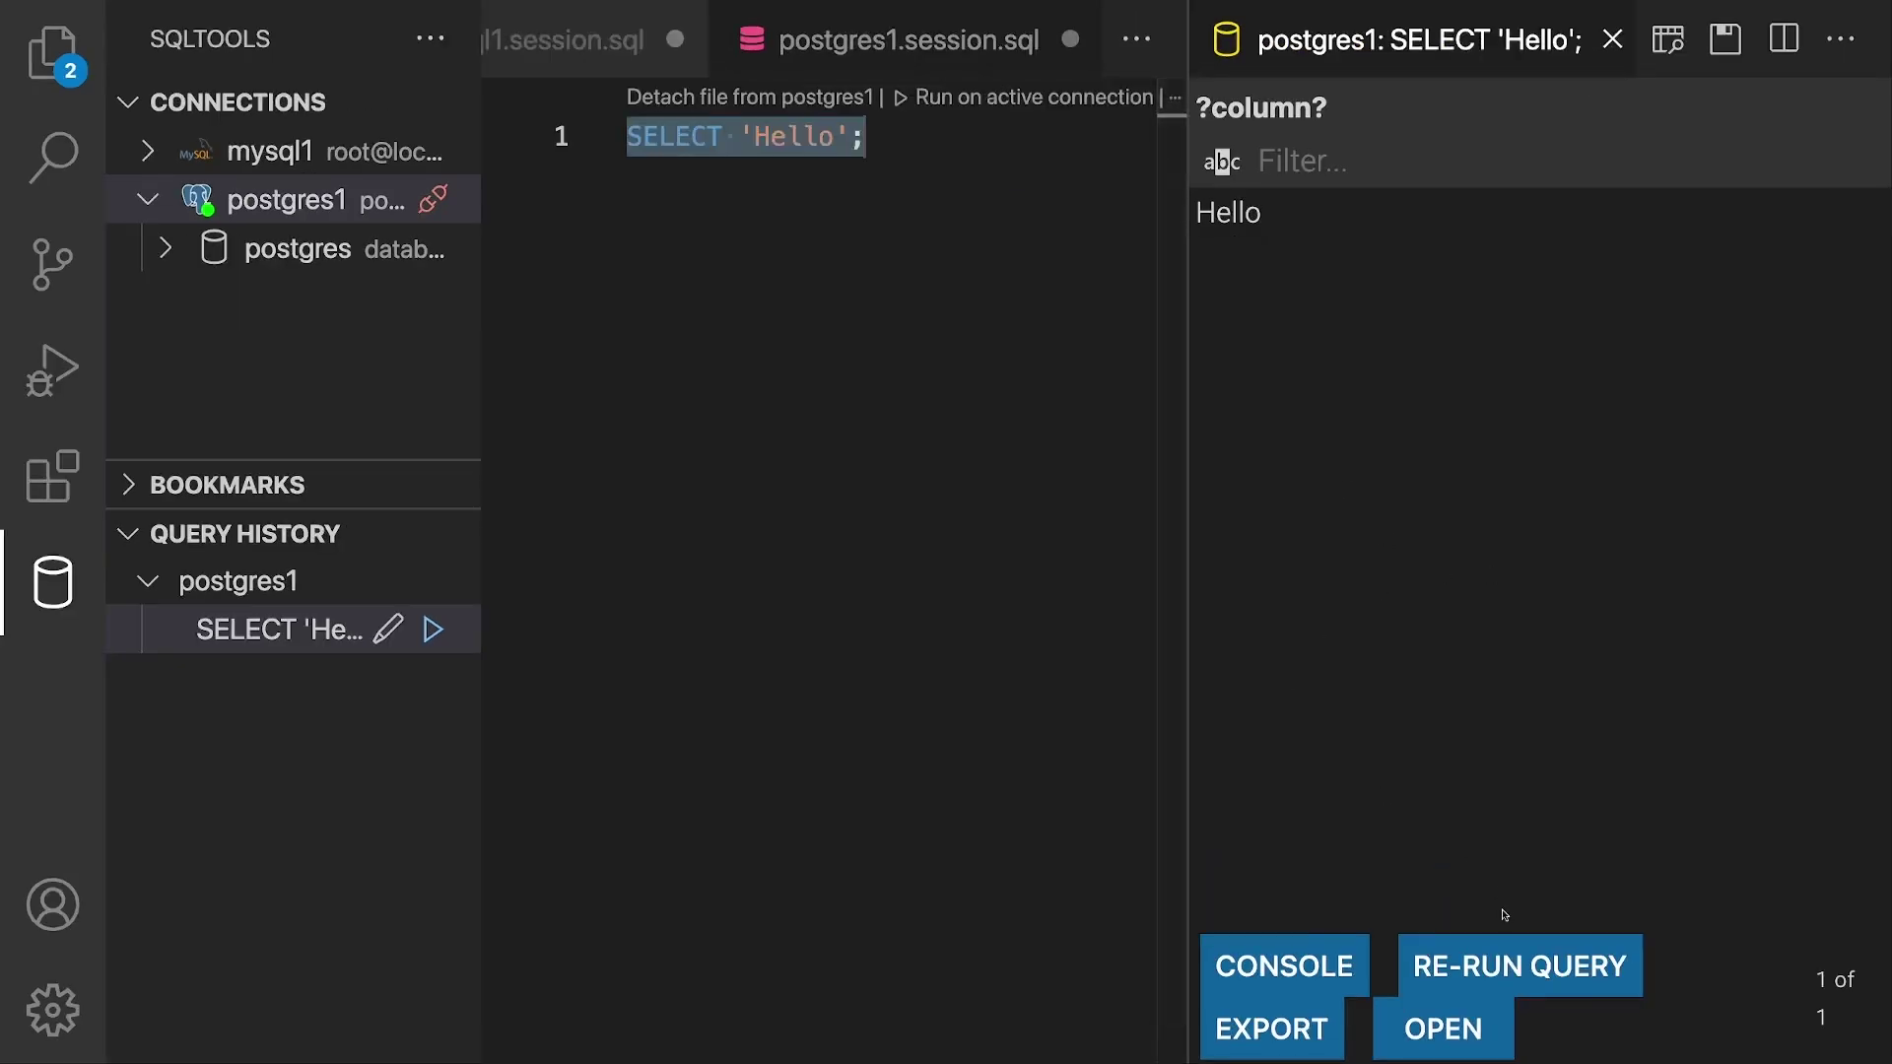
pyautogui.click(1520, 964)
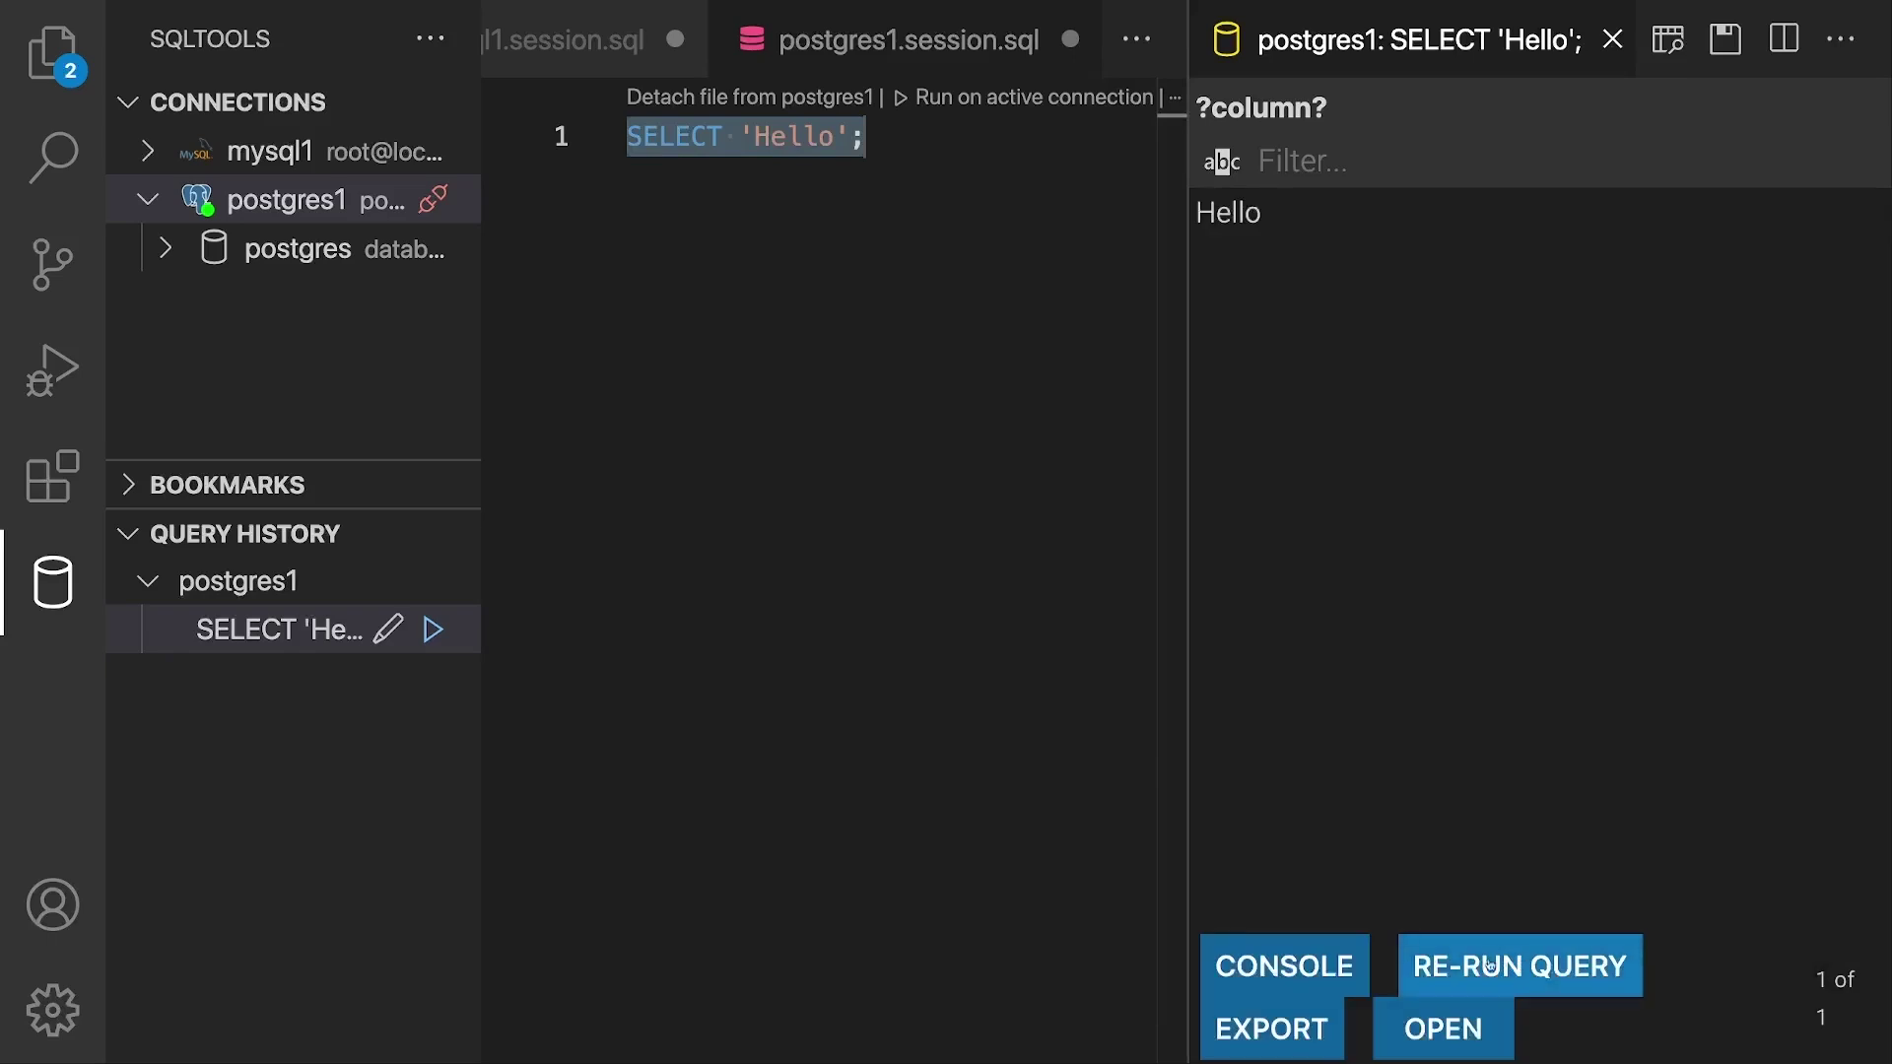
pyautogui.click(1307, 1026)
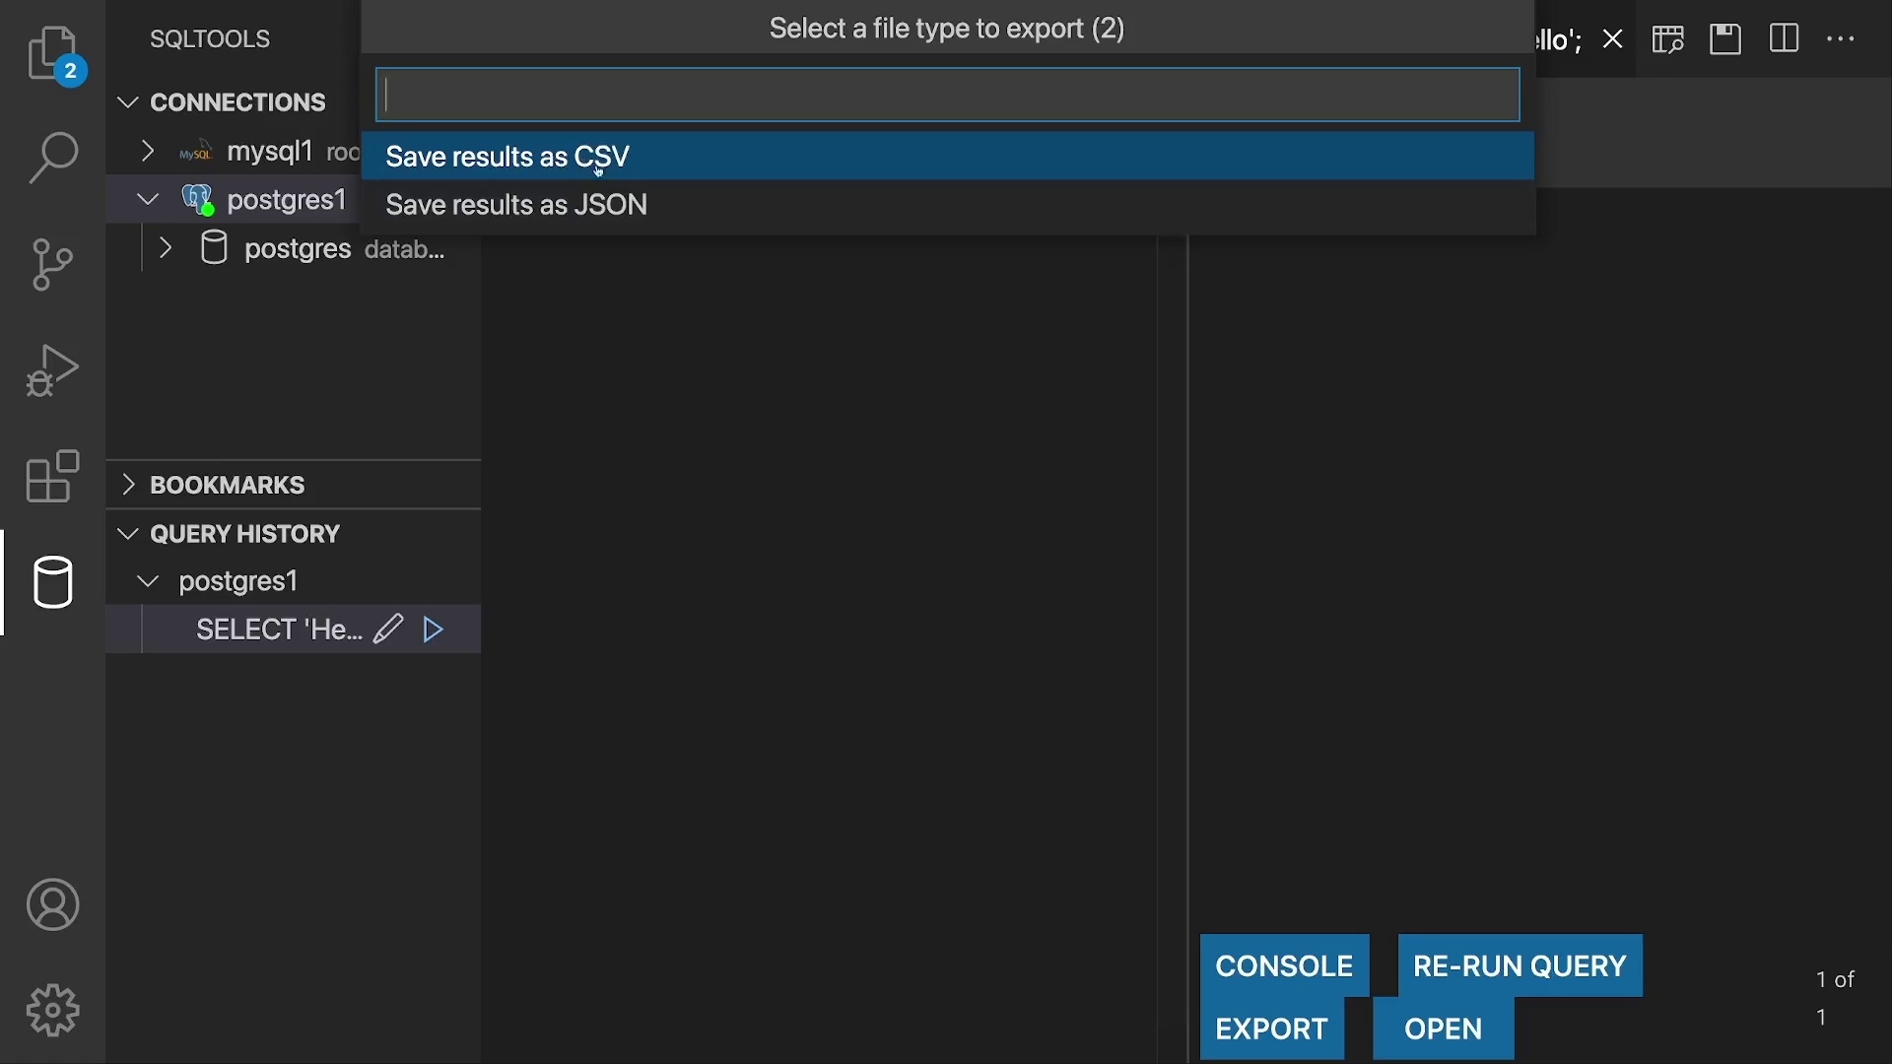
pyautogui.click(1332, 419)
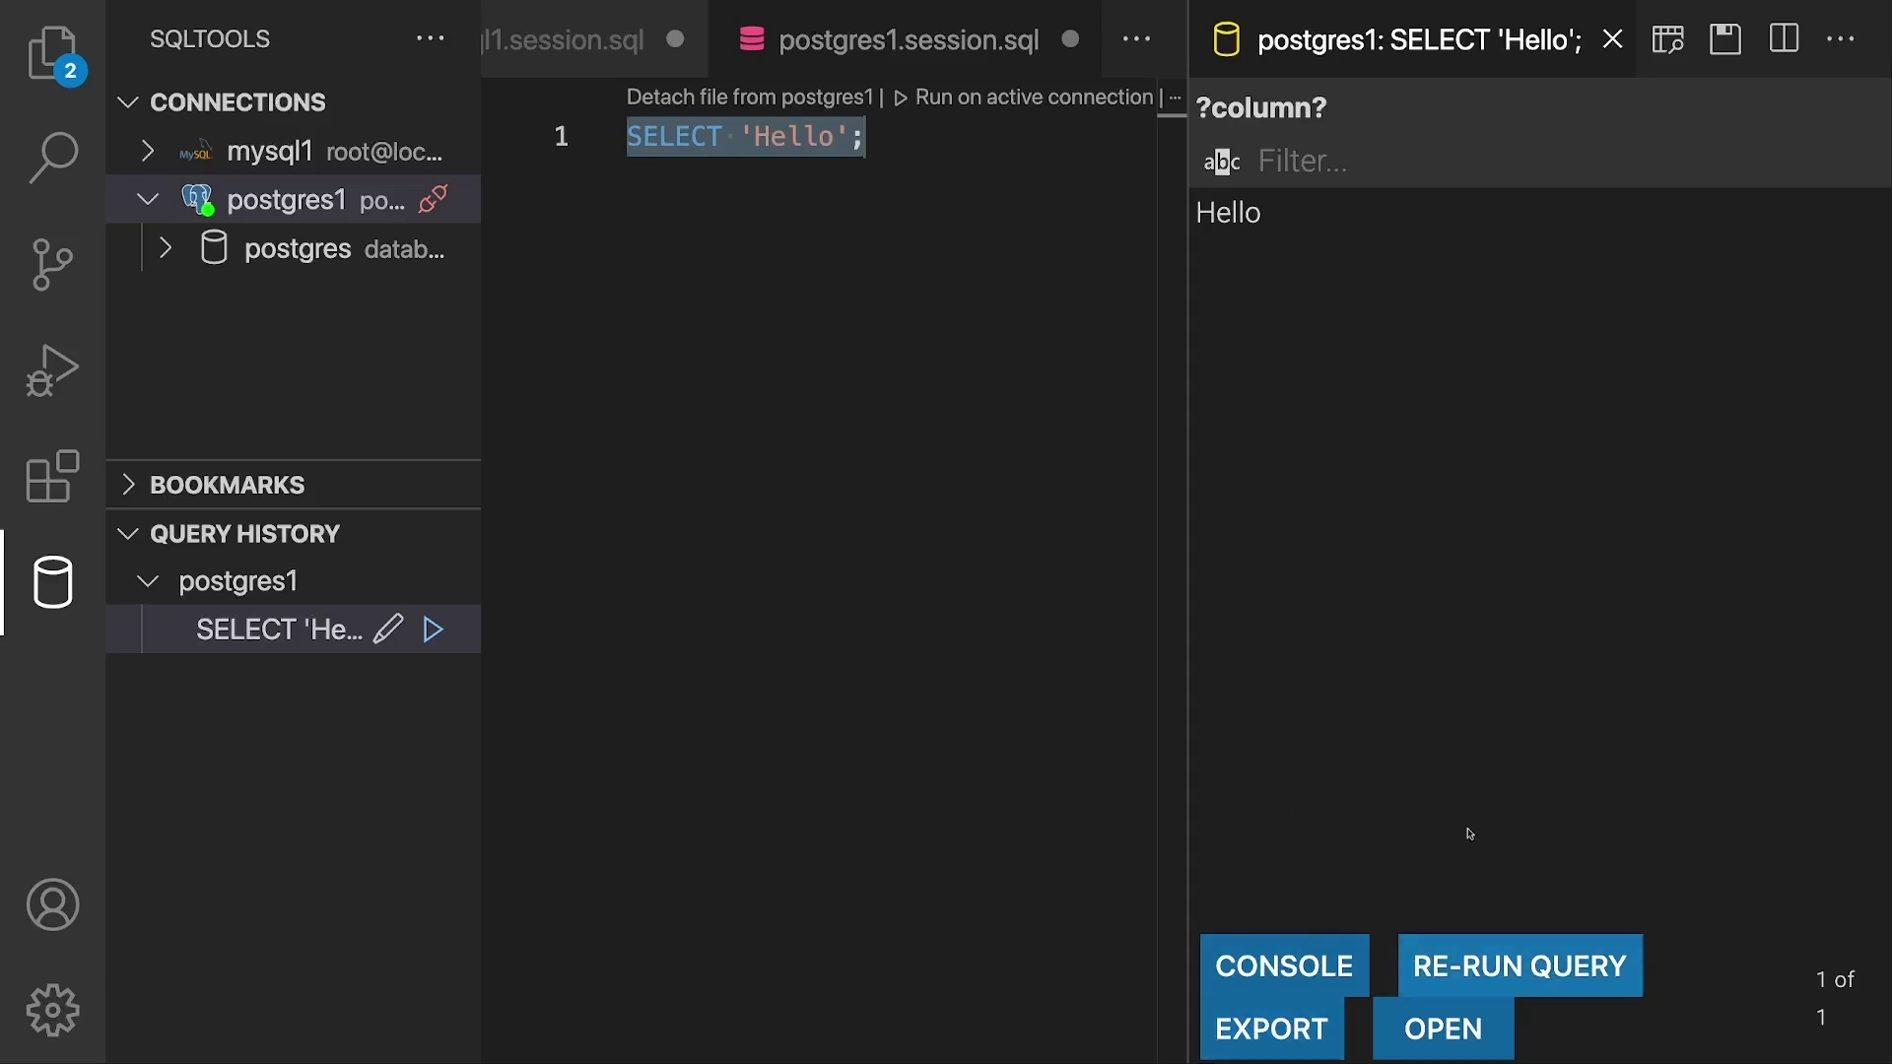
pyautogui.click(1305, 958)
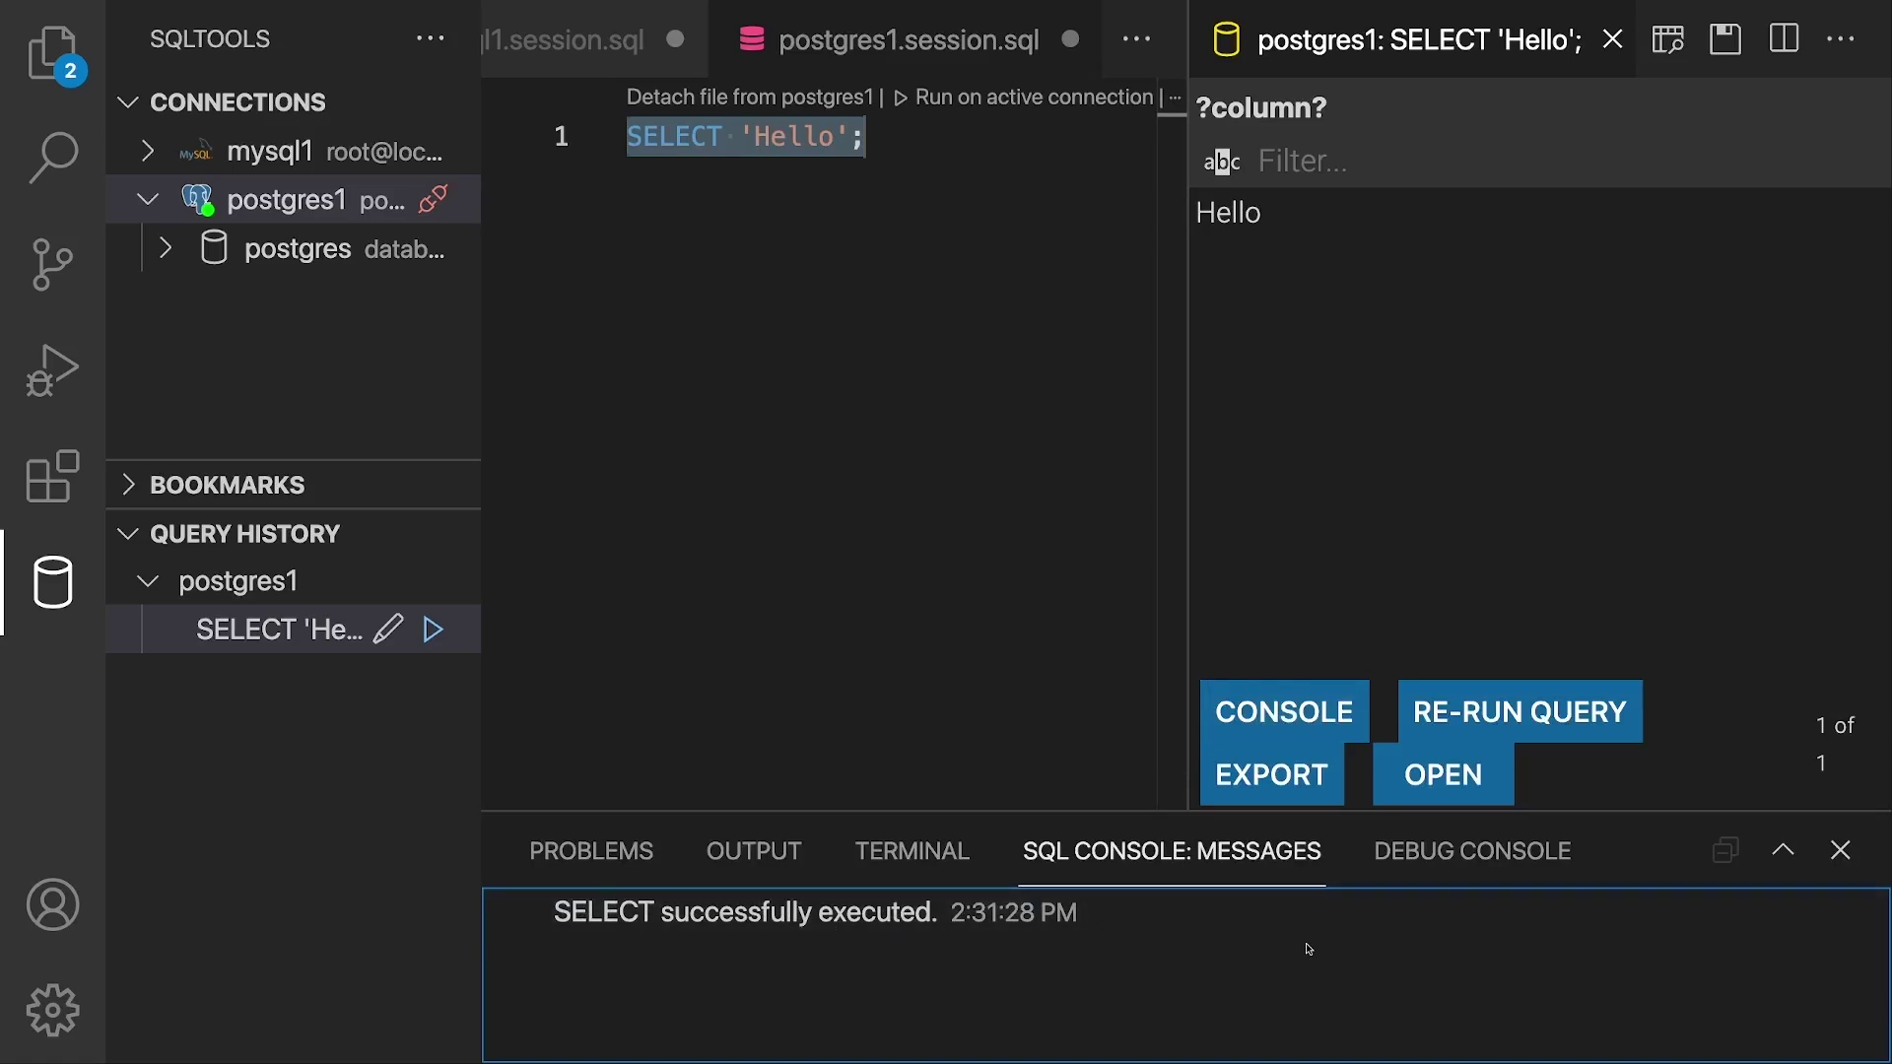
pyautogui.click(1838, 850)
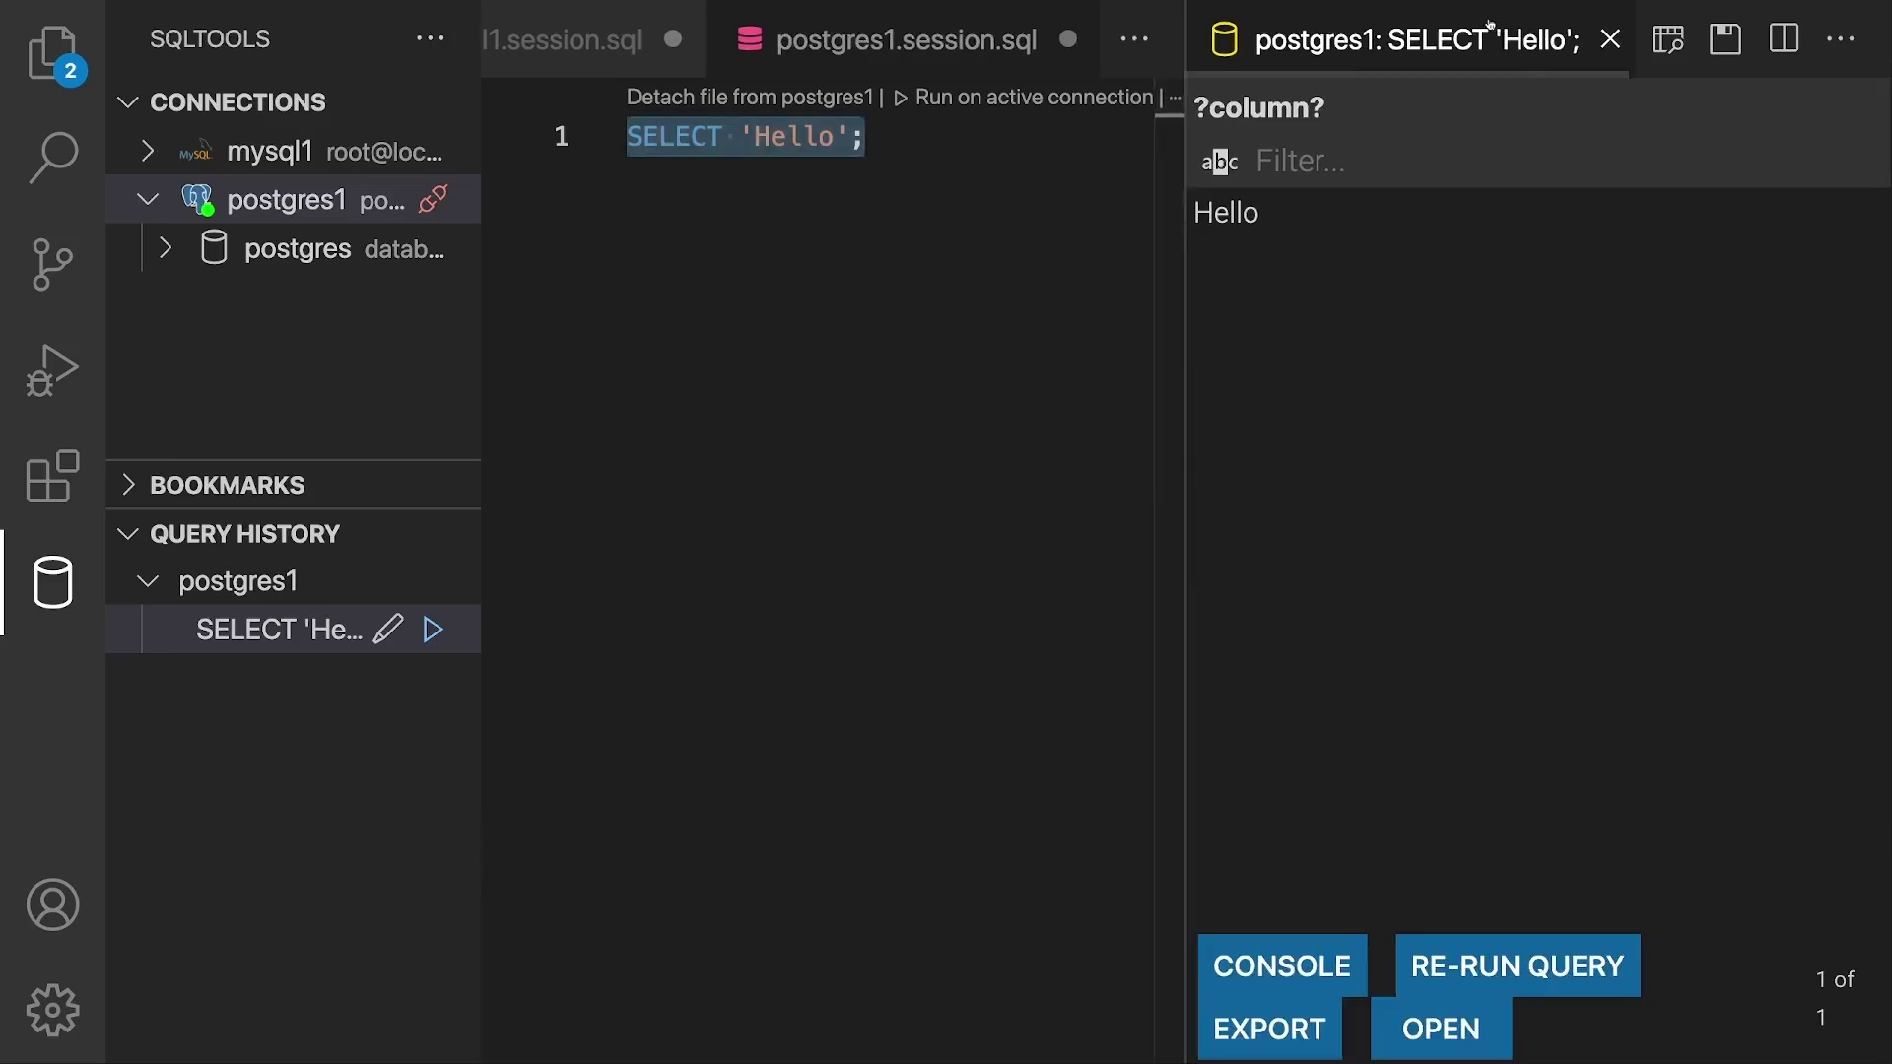
# Step: Move the Hello results panel below the editor, then close it
pyautogui.moveTo(1423, 34); pyautogui.dragTo(793, 1014)
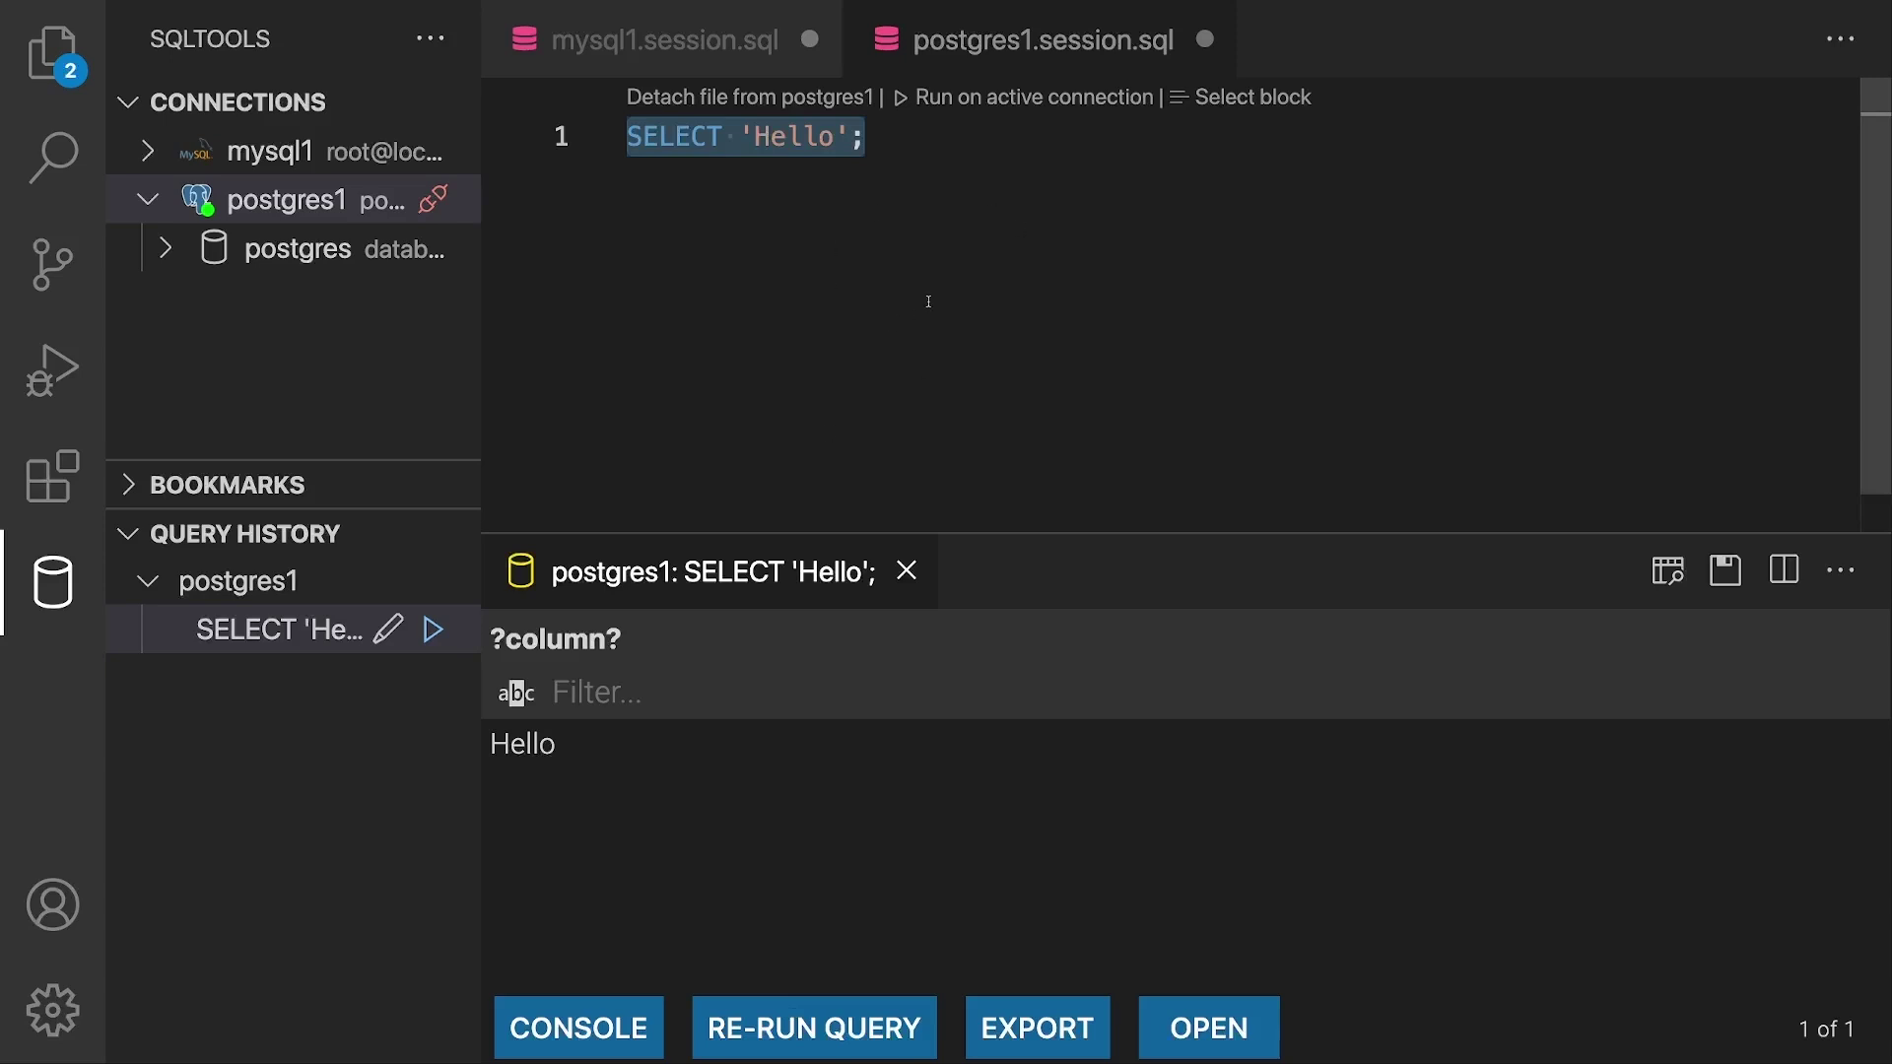
pyautogui.click(988, 233)
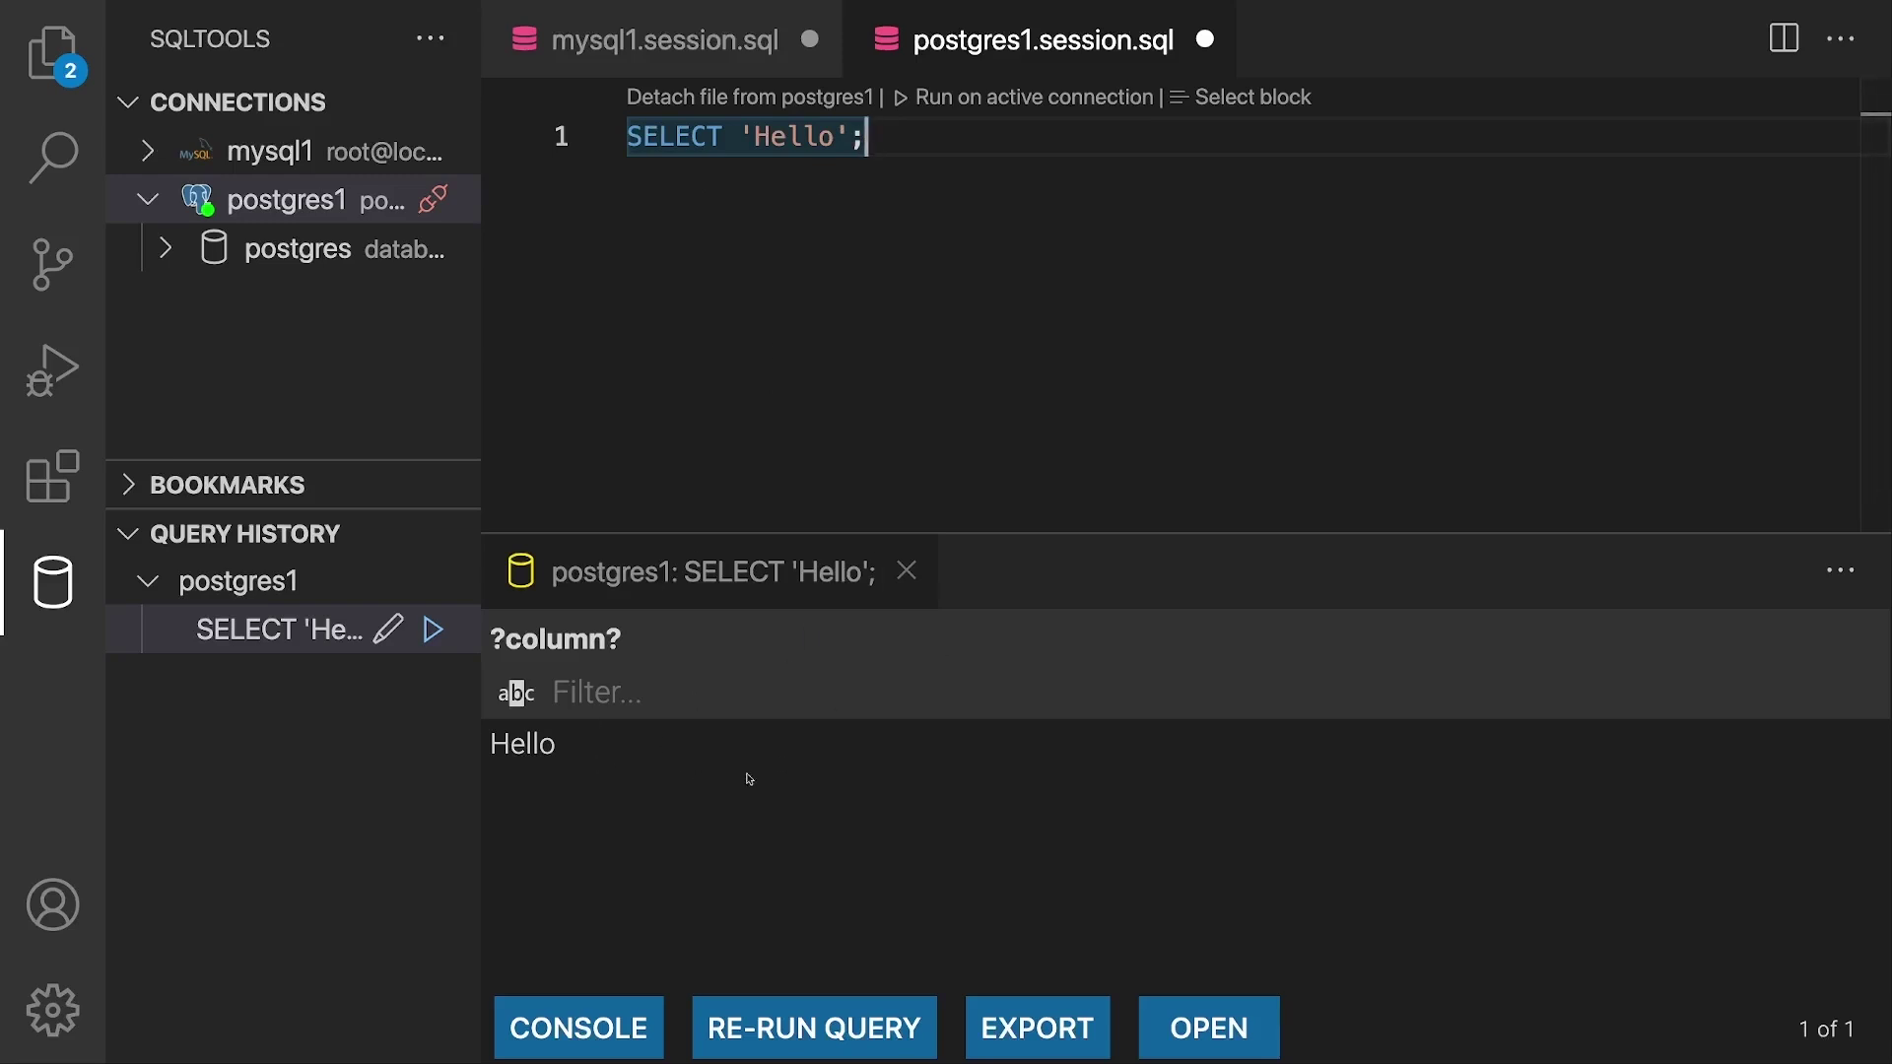
pyautogui.click(908, 571)
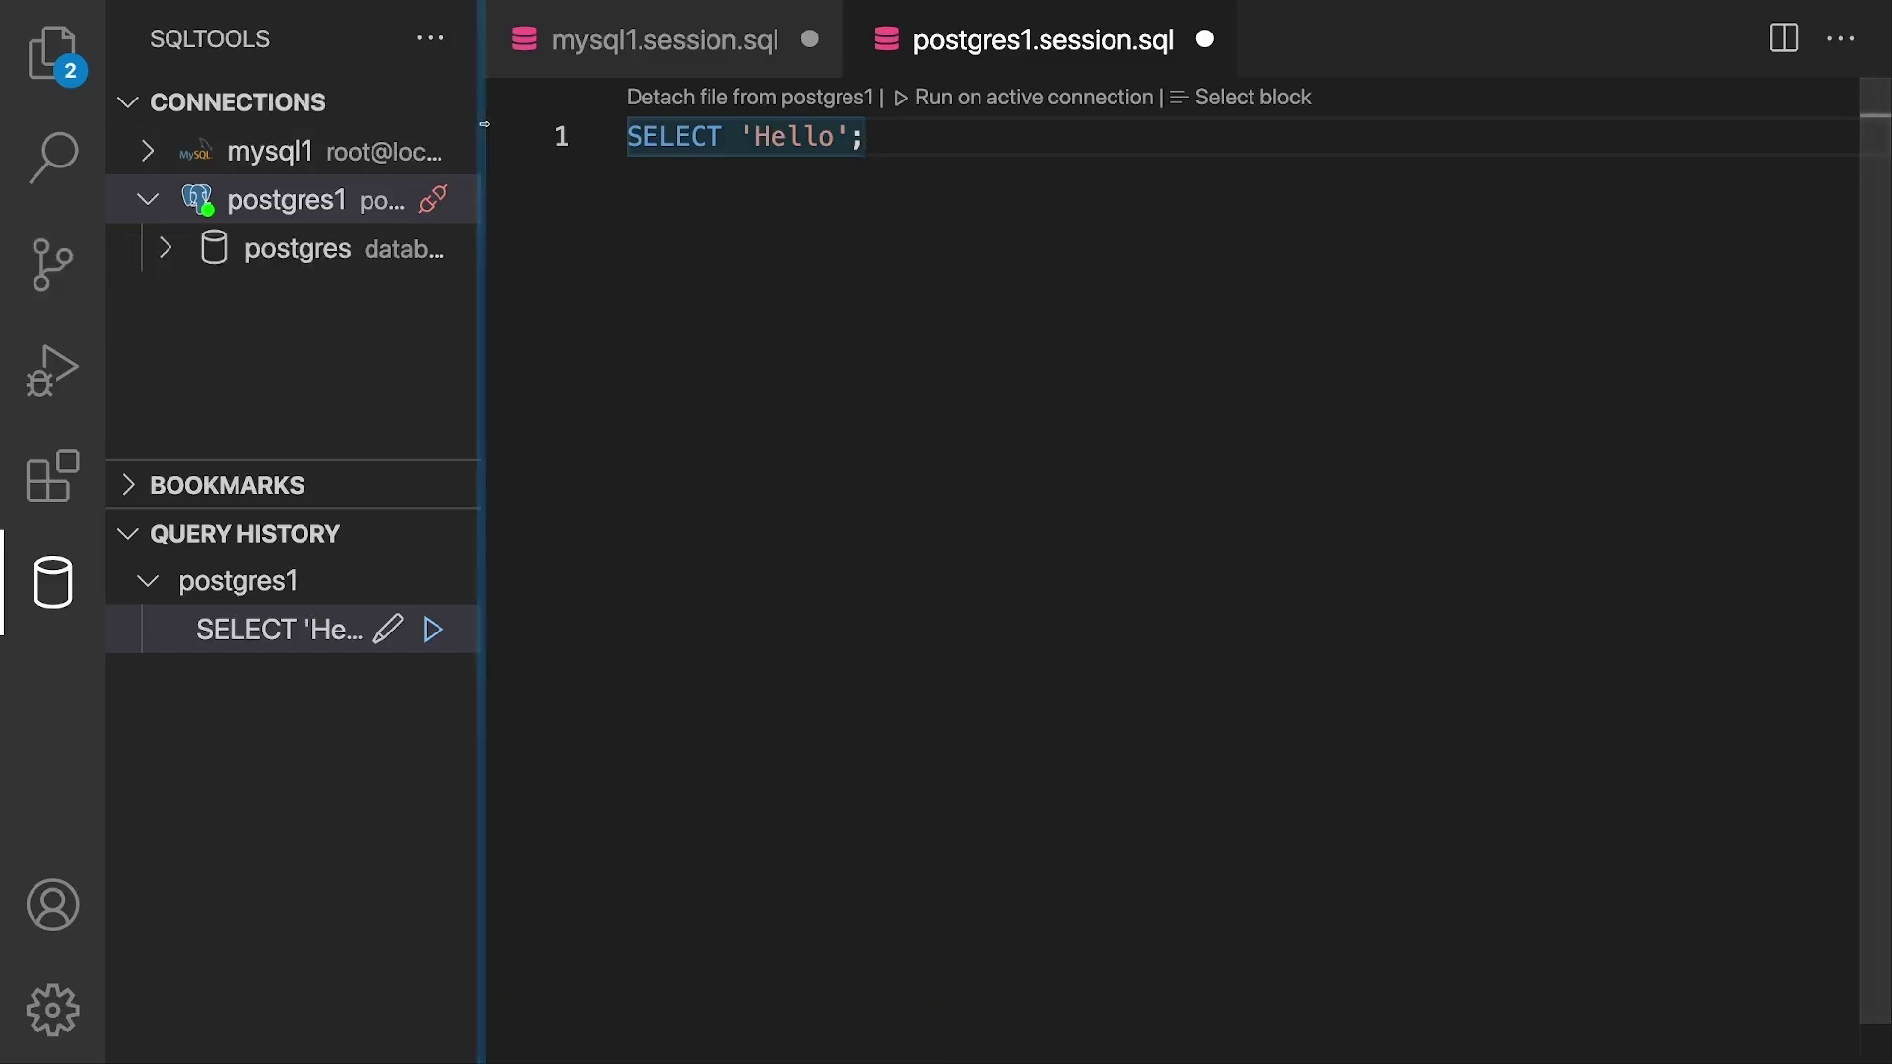
# Step: Expand postgres > Schemas > public > Tables, finding no tables, then collapse Schemas
pyautogui.moveTo(483, 126); pyautogui.dragTo(746, 120)
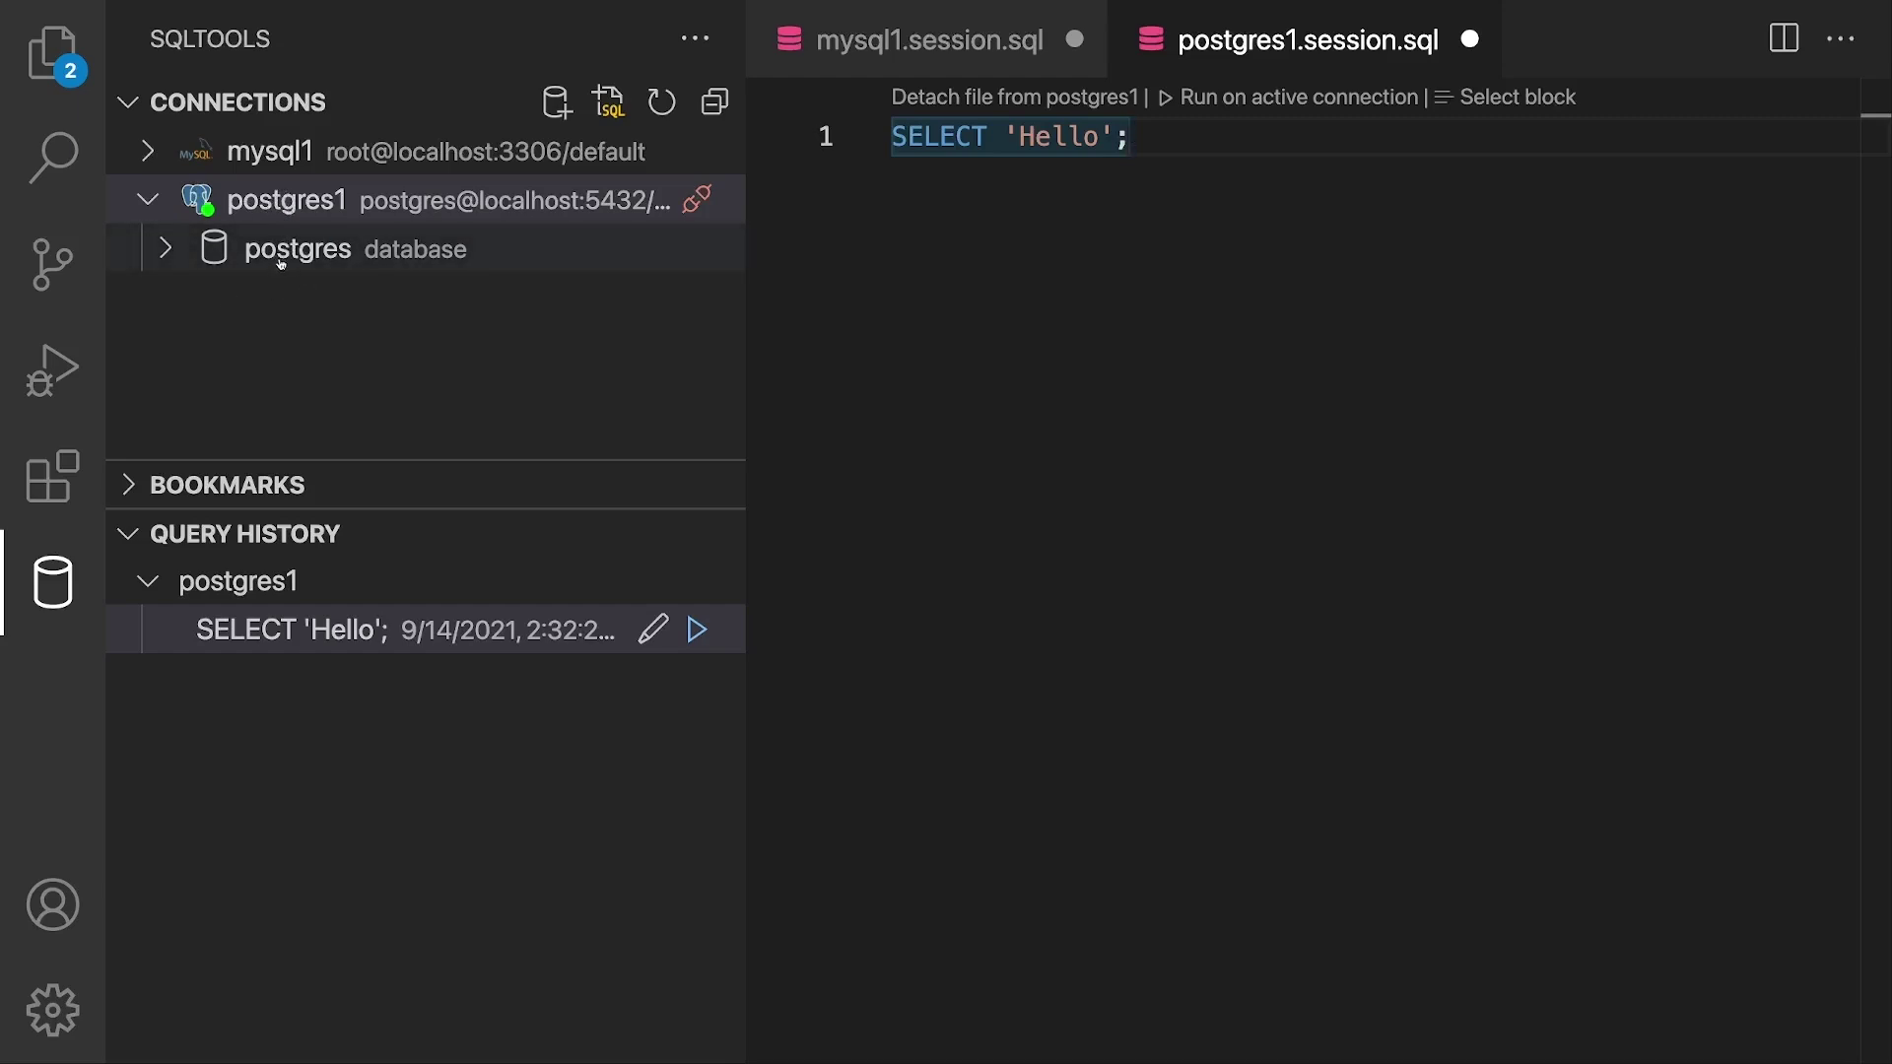
pyautogui.click(167, 258)
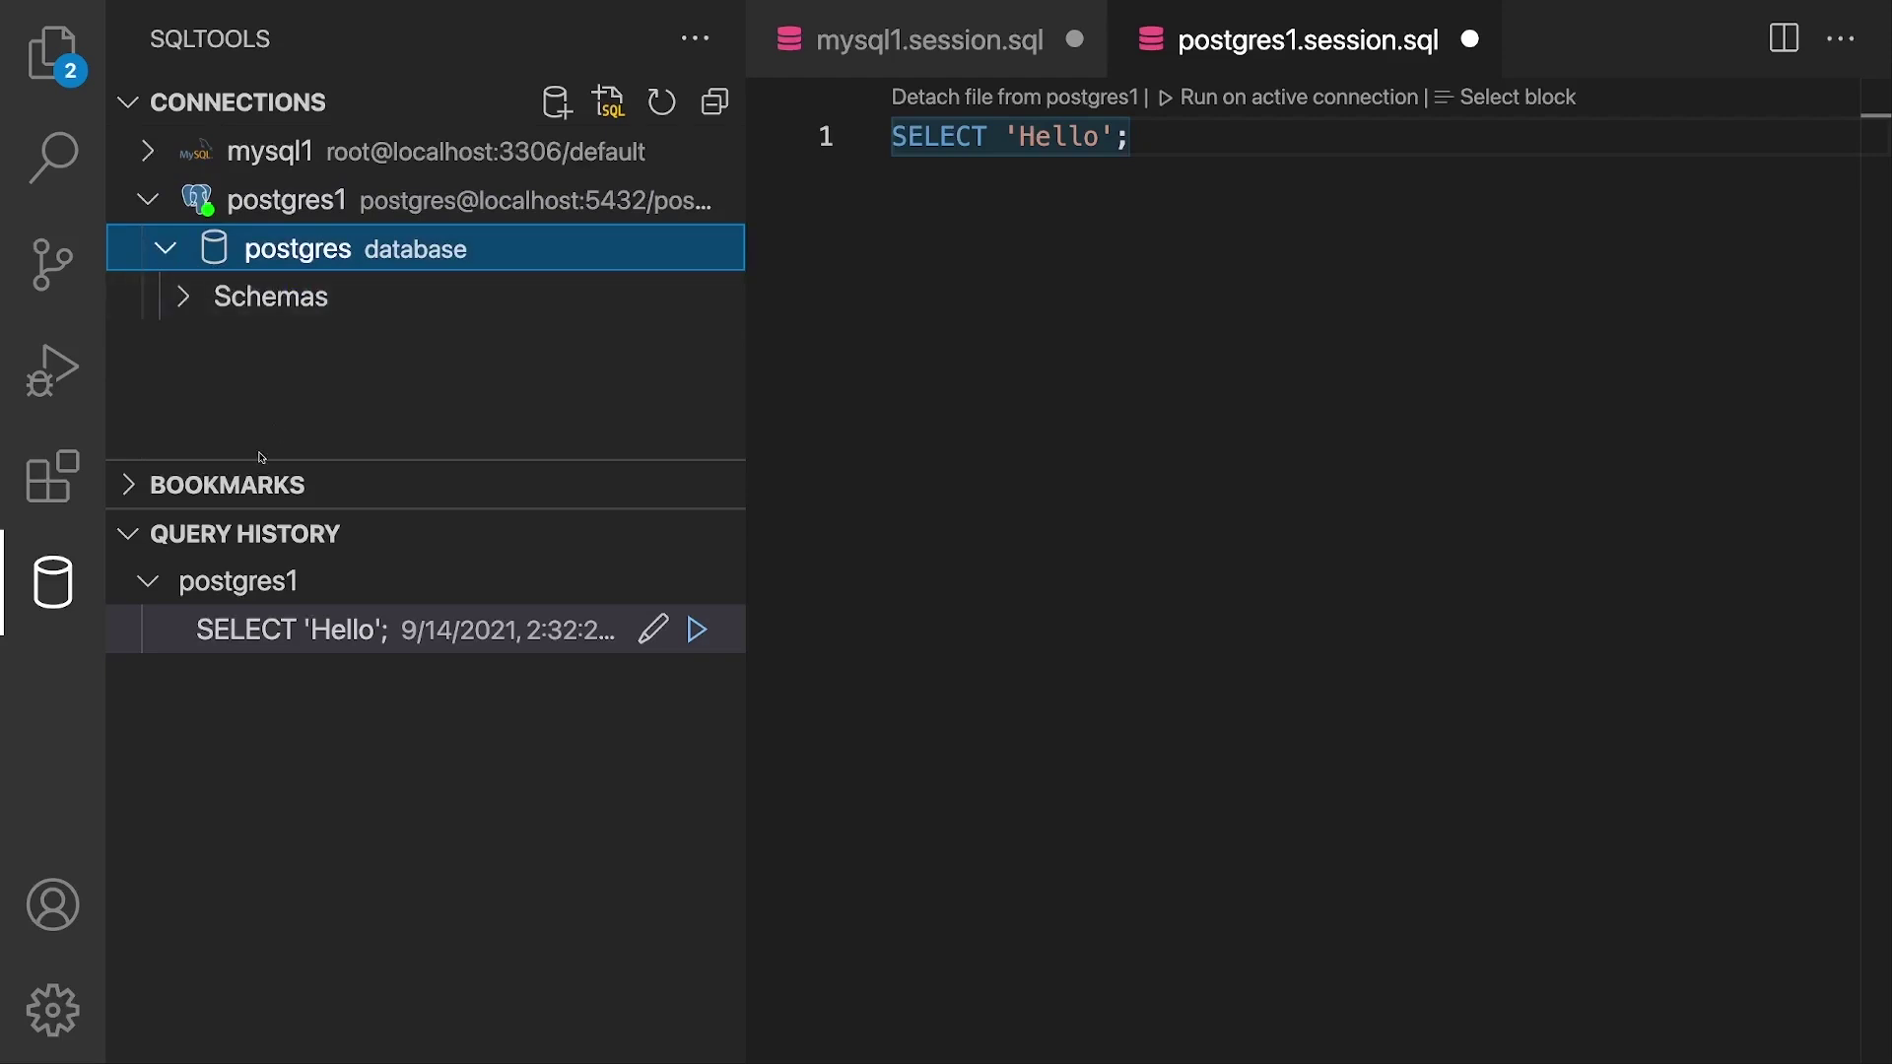
pyautogui.moveTo(261, 459); pyautogui.dragTo(295, 703)
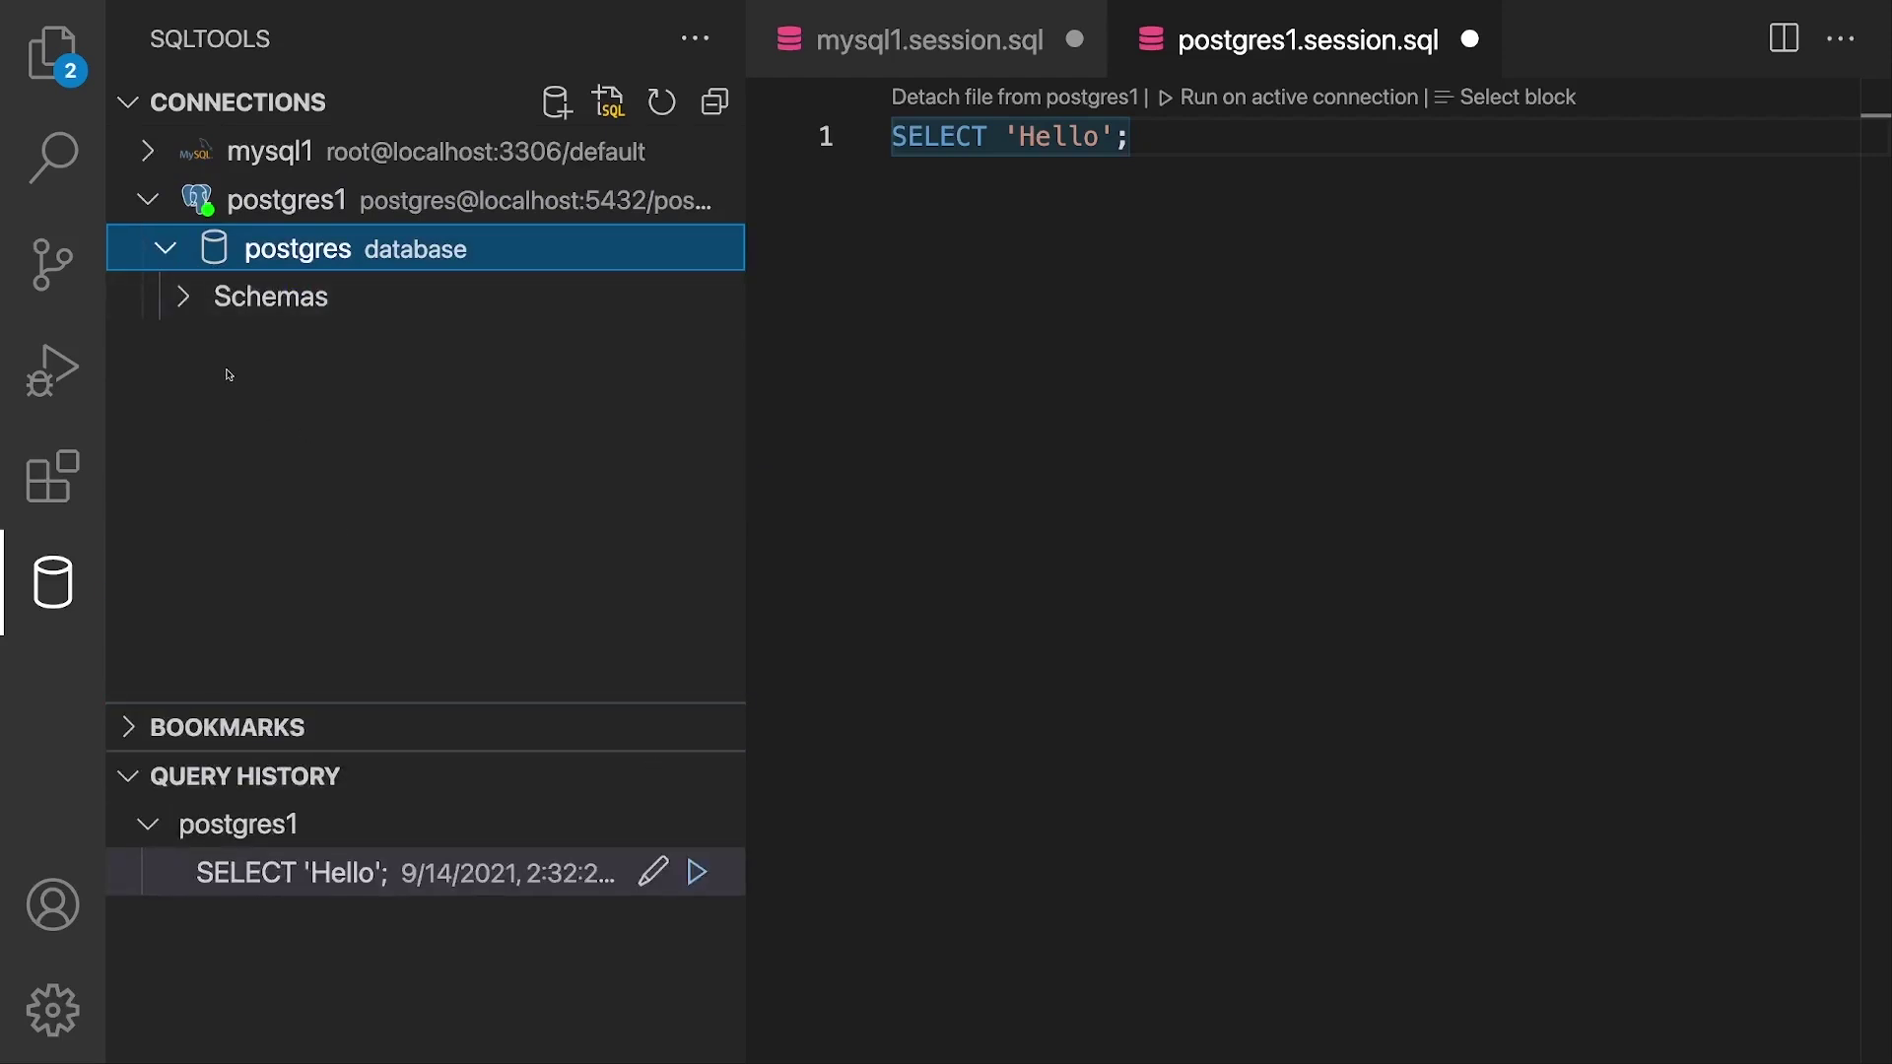
pyautogui.click(193, 309)
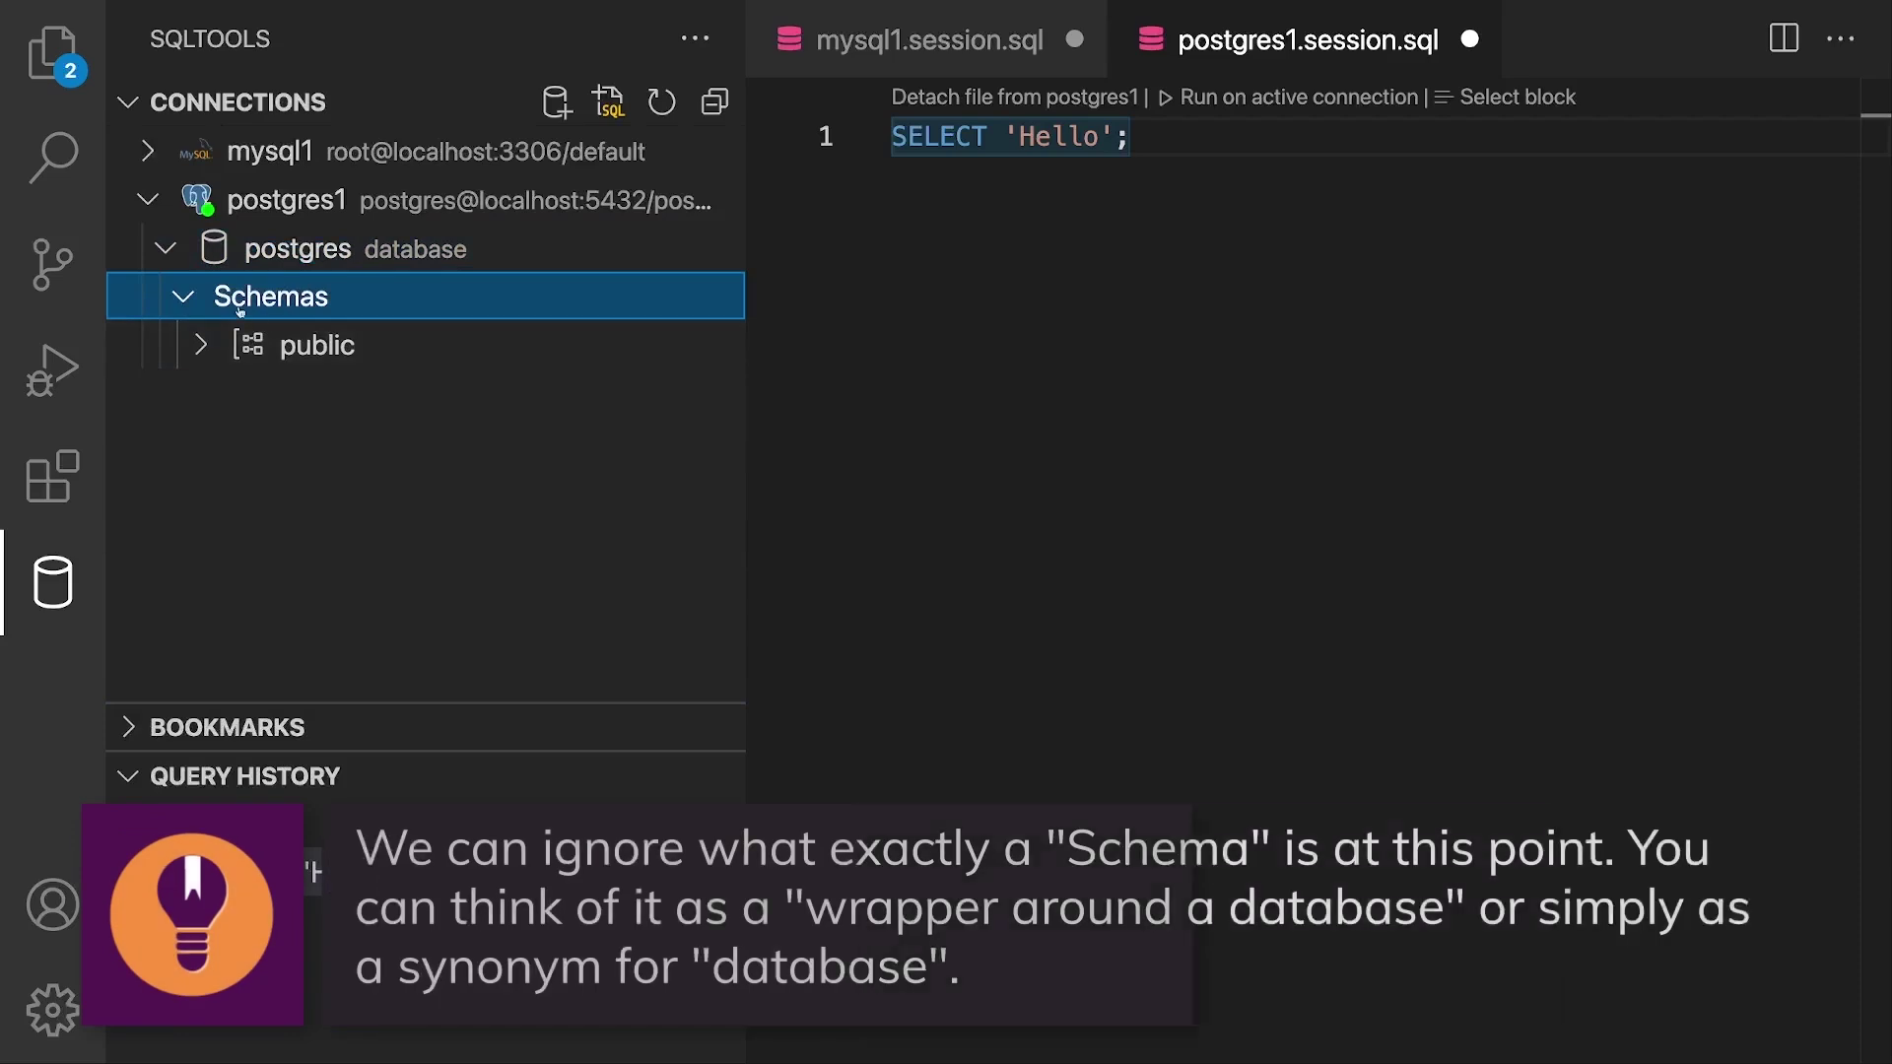
pyautogui.click(202, 351)
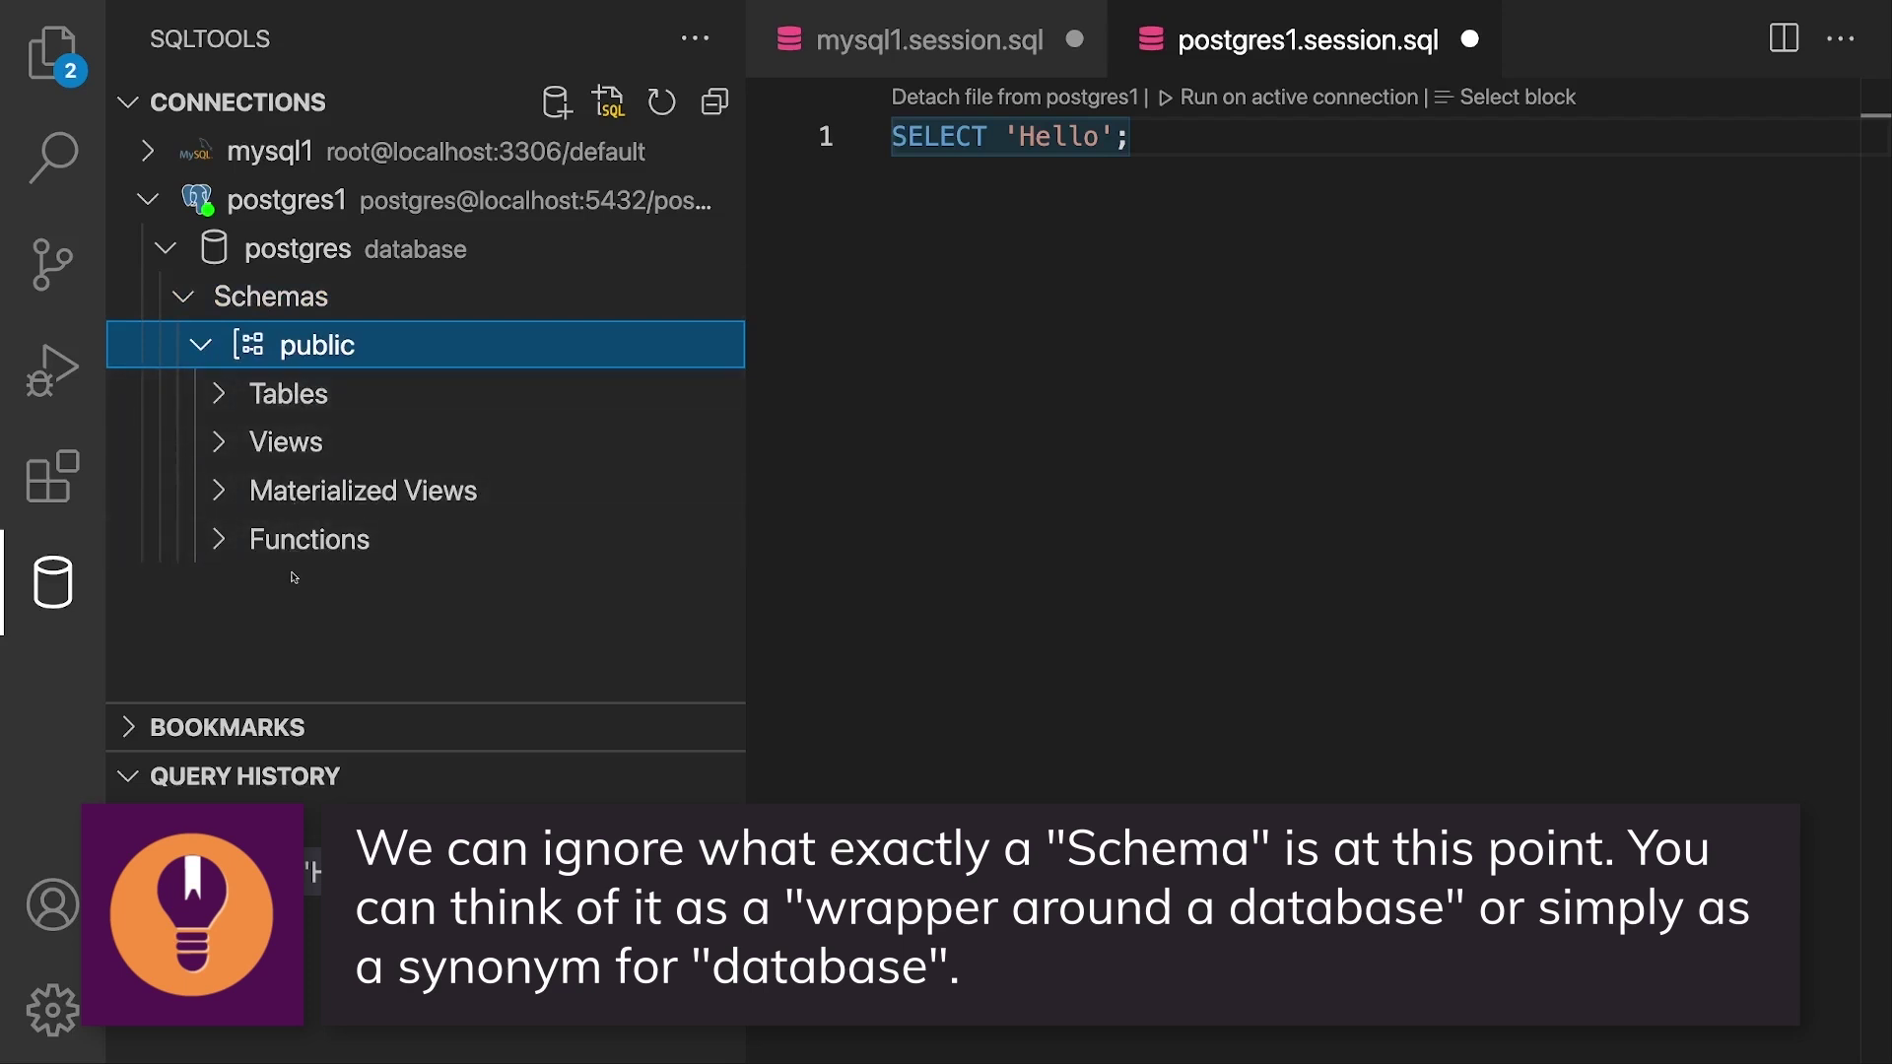
pyautogui.click(223, 399)
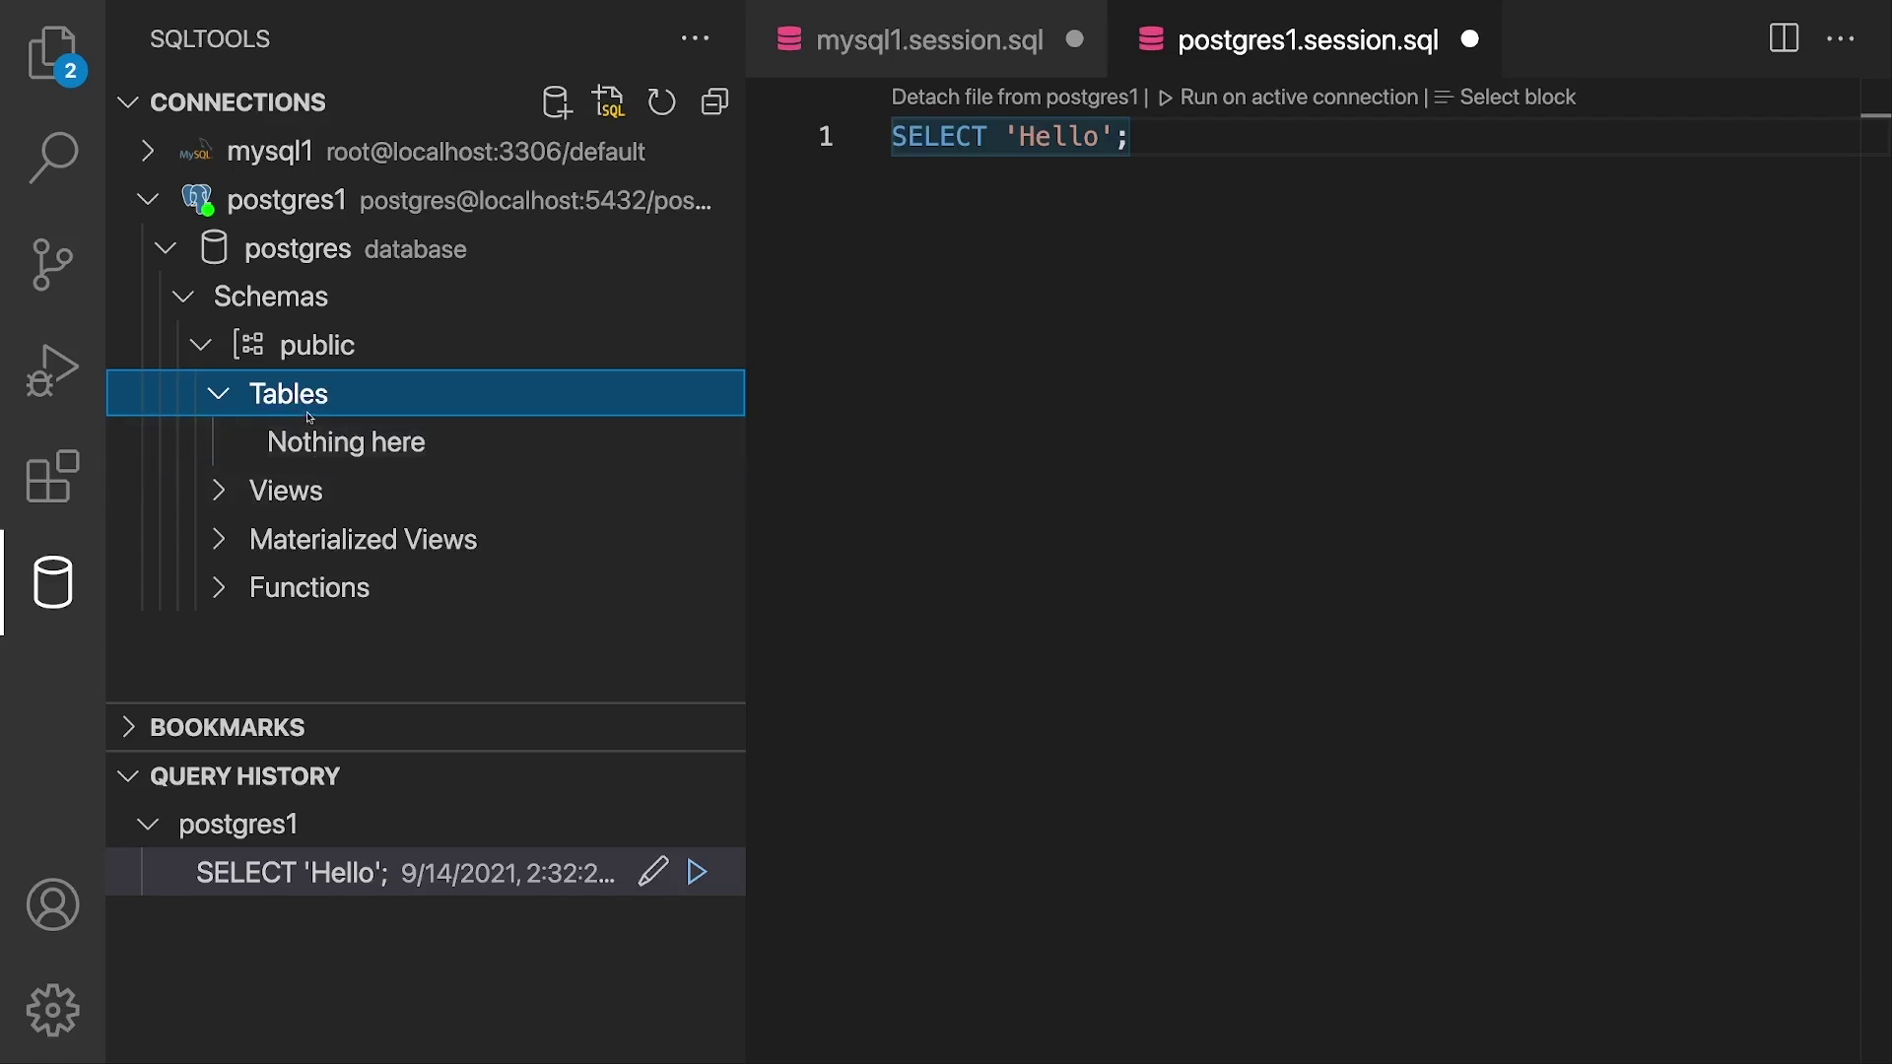
pyautogui.click(196, 308)
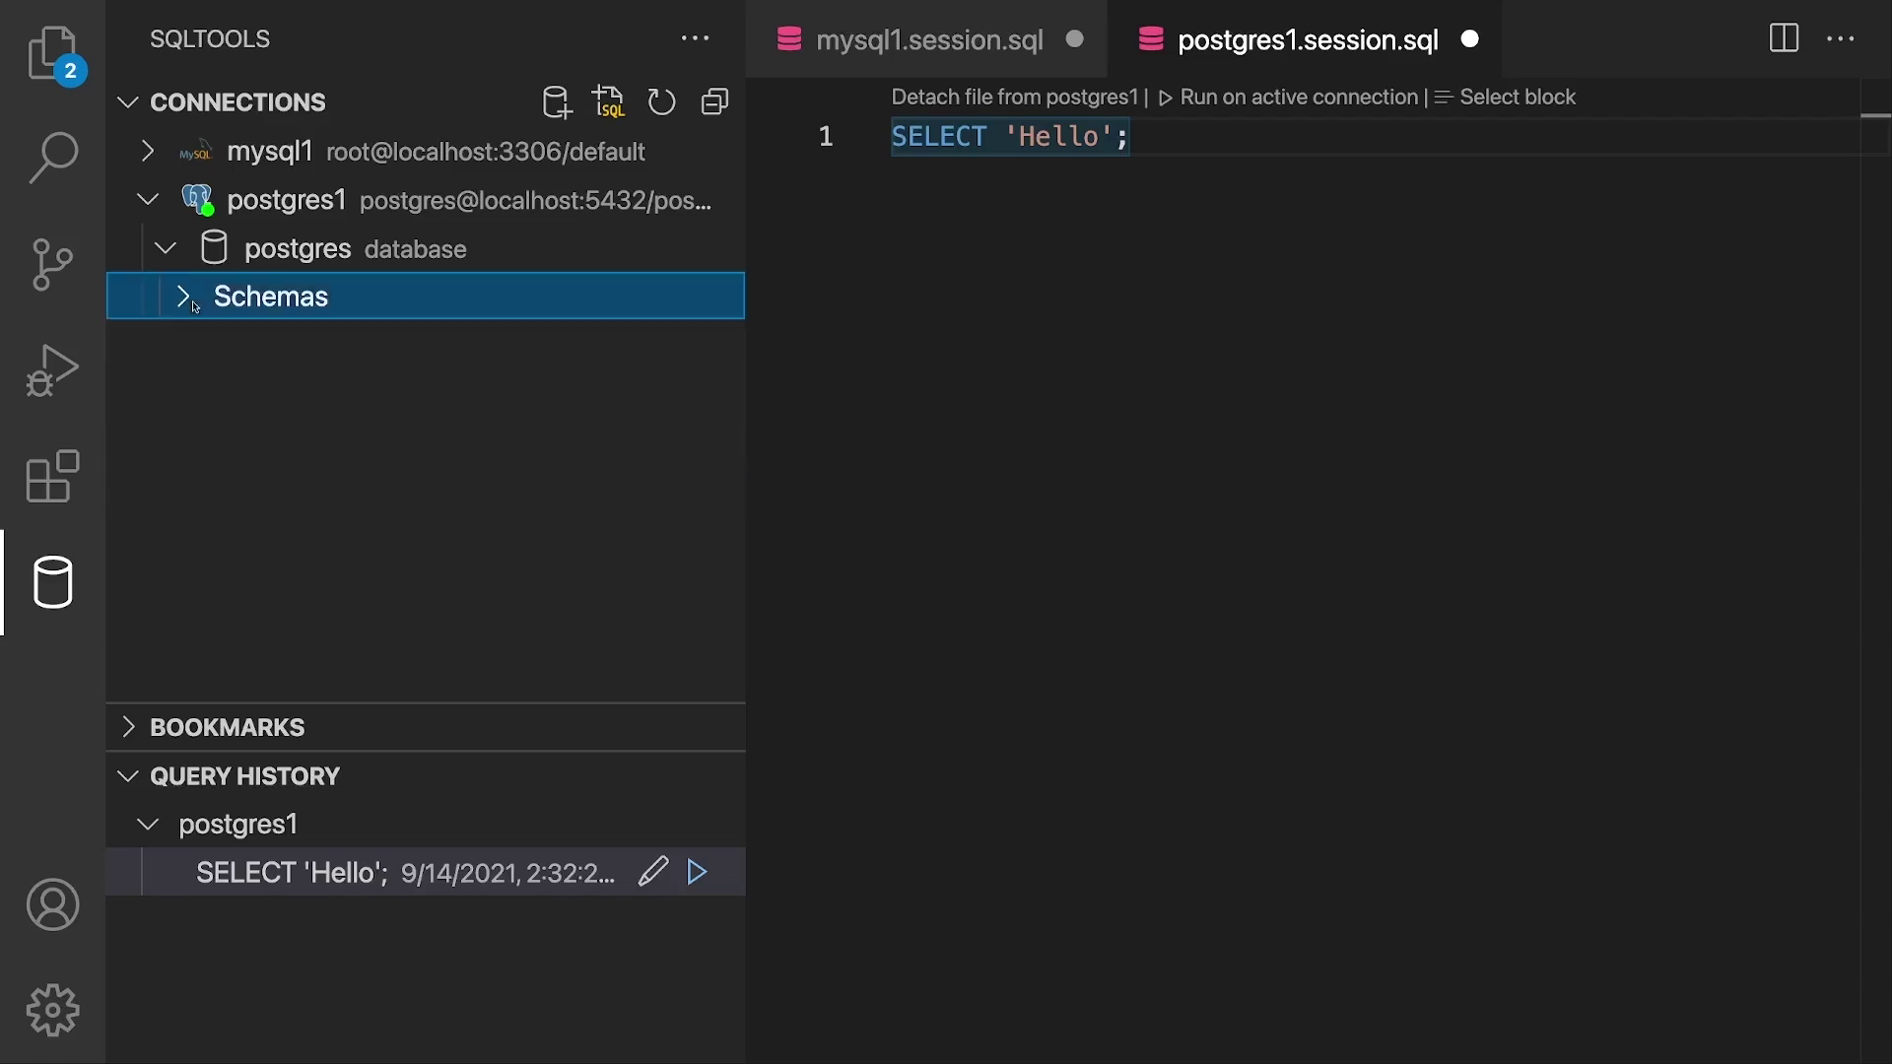
# Step: Expand mysql1, dismiss its error notification, and collapse the postgres database
pyautogui.click(158, 160)
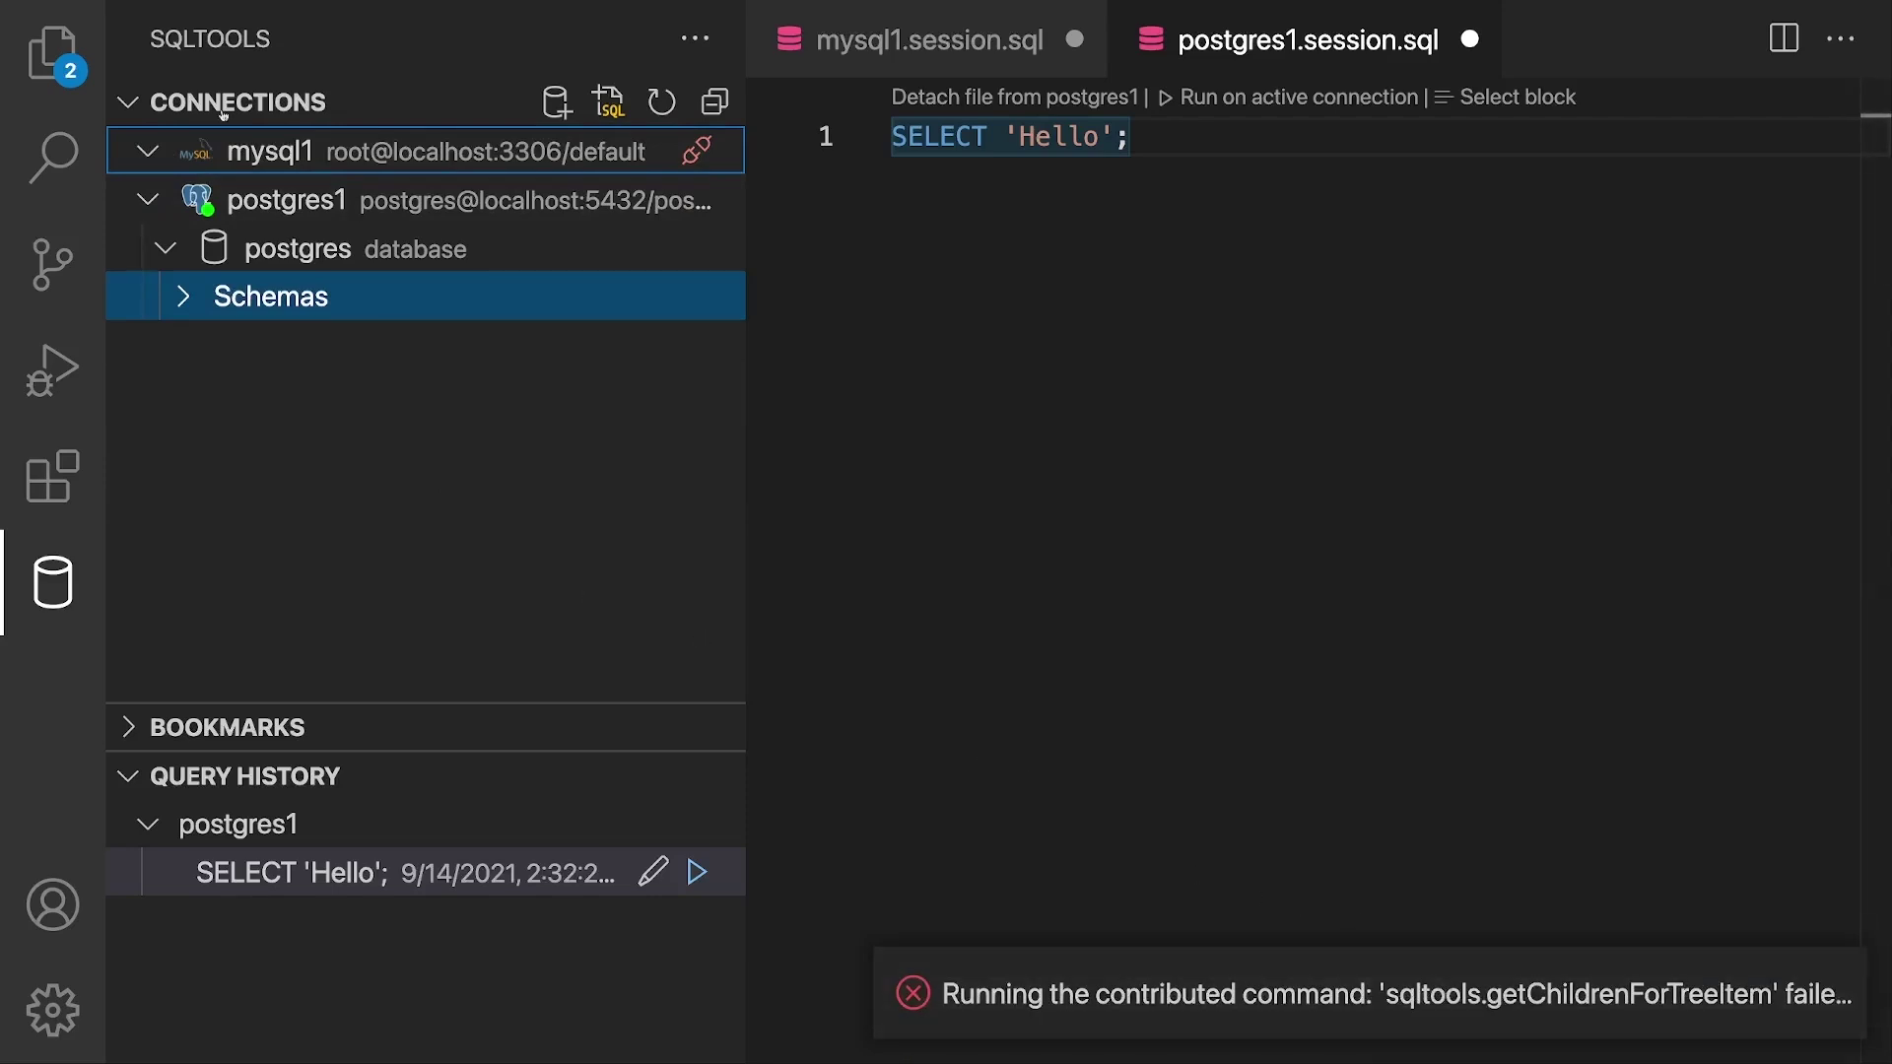
pyautogui.click(1840, 991)
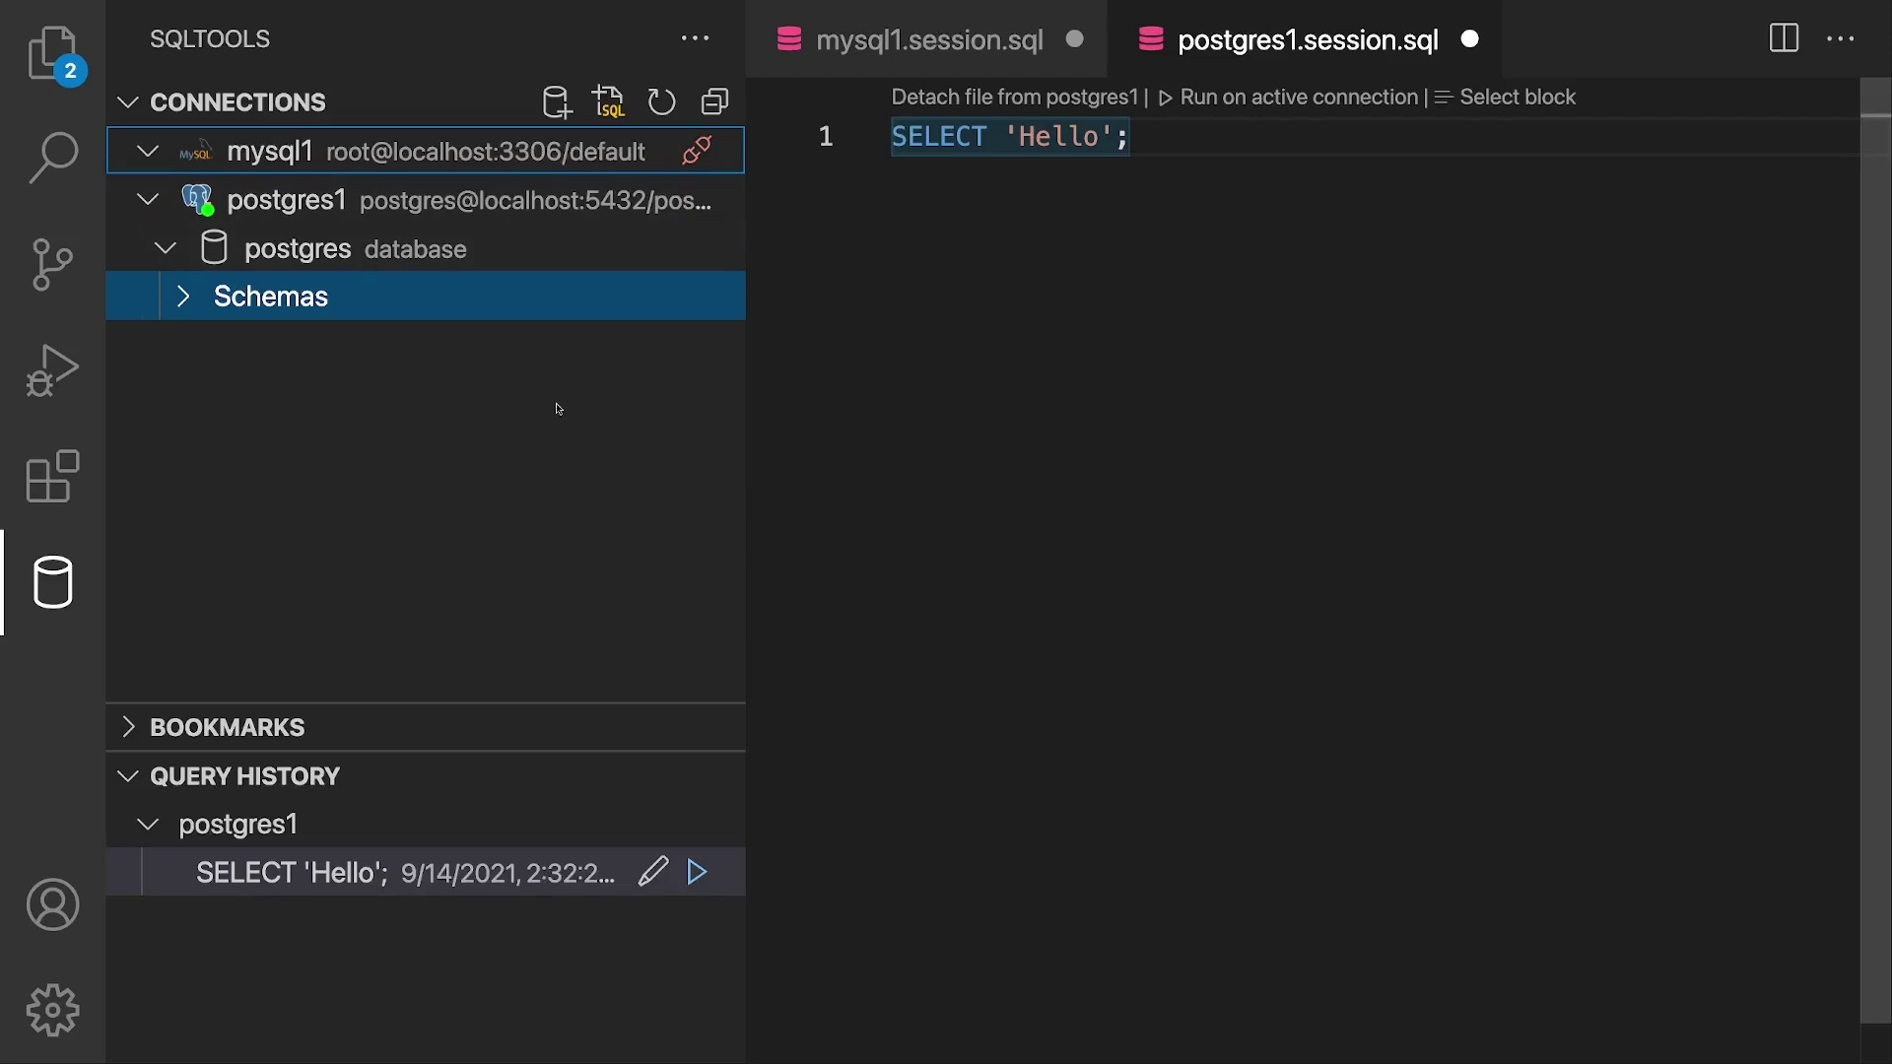
pyautogui.click(394, 249)
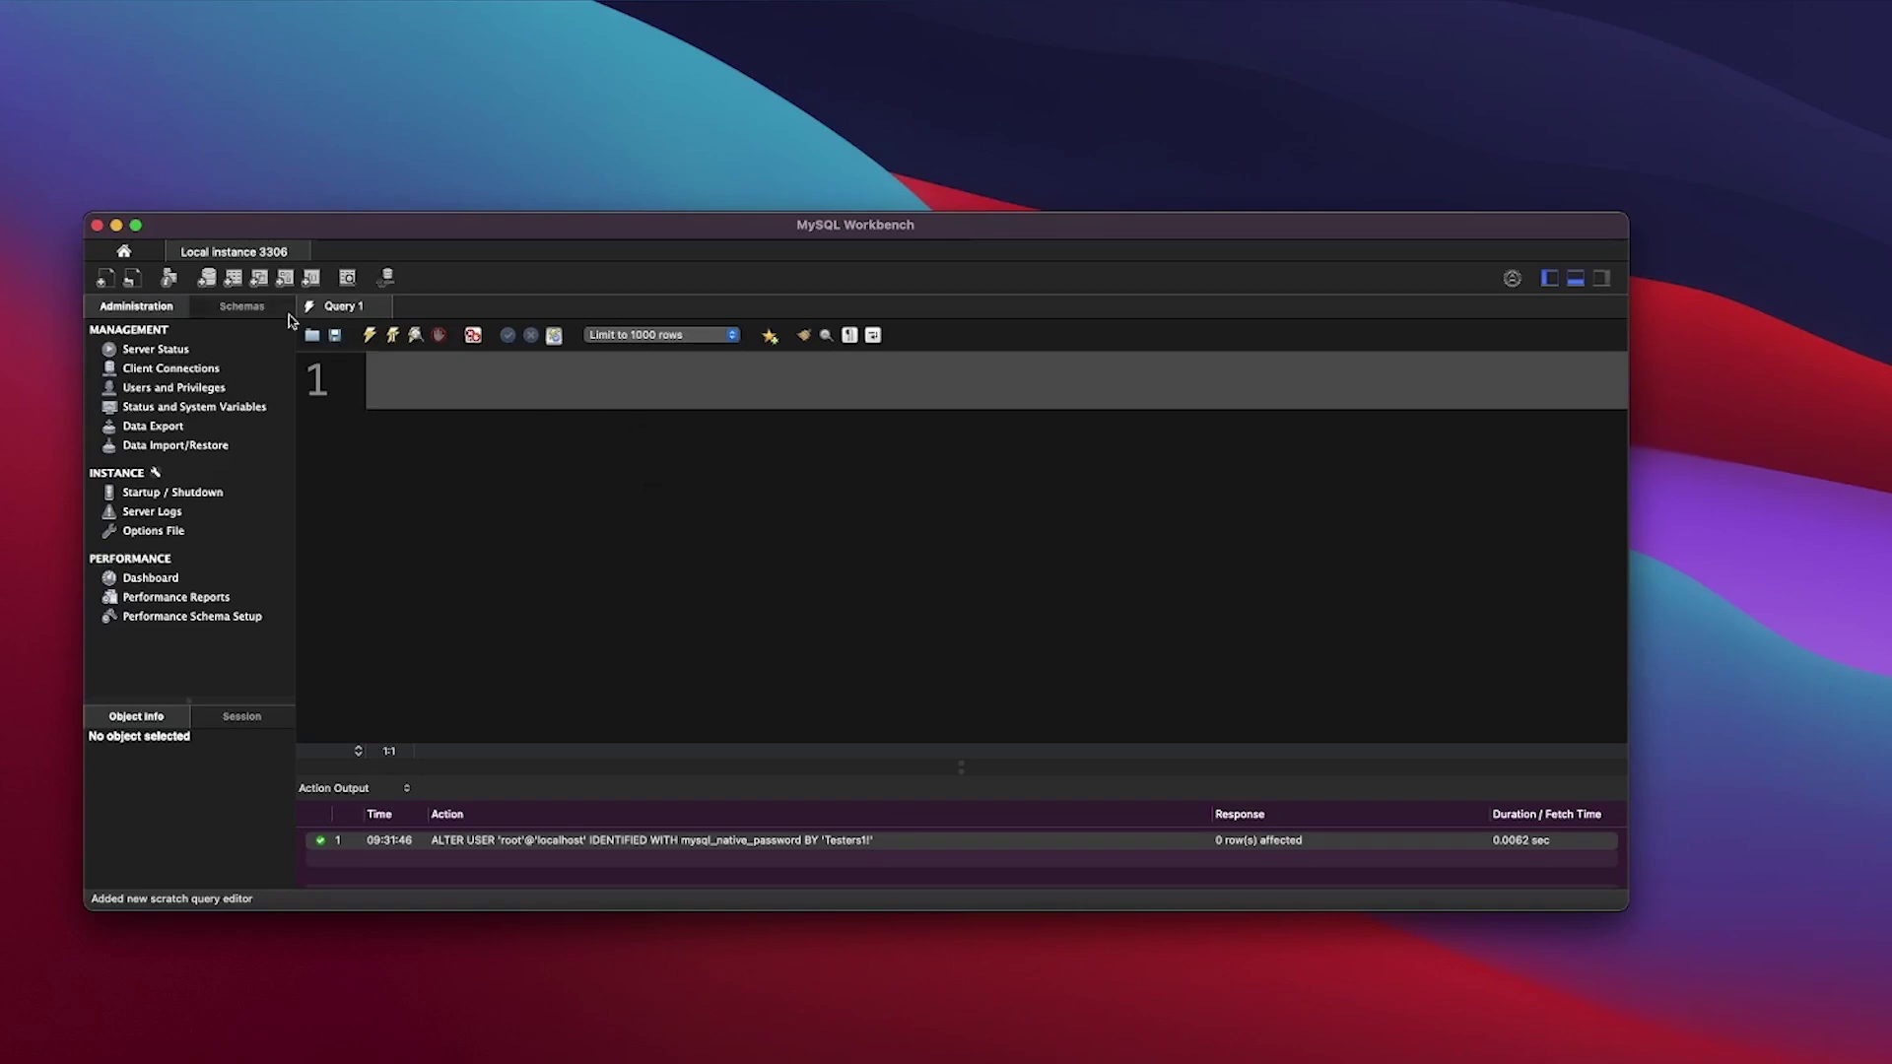
# Step: Show the Schemas list in the MySQL Workbench navigator
pyautogui.click(242, 308)
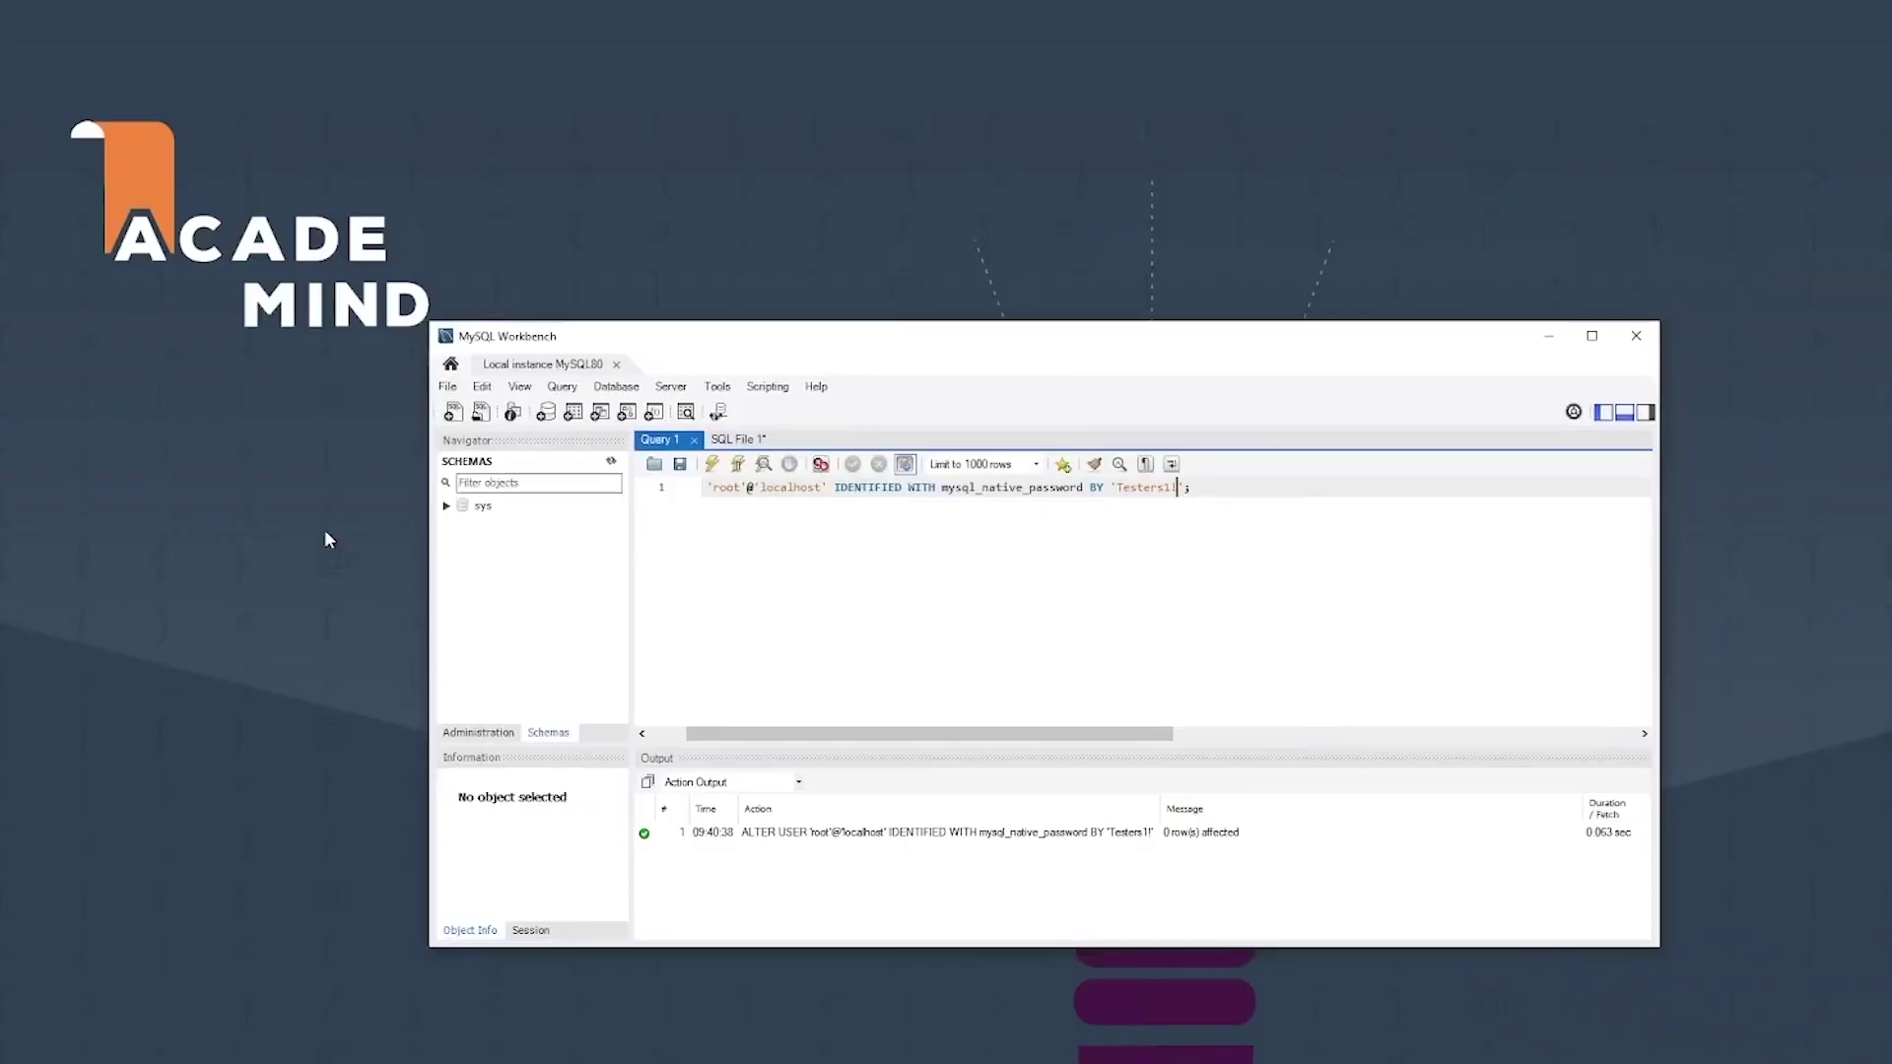
pyautogui.click(509, 734)
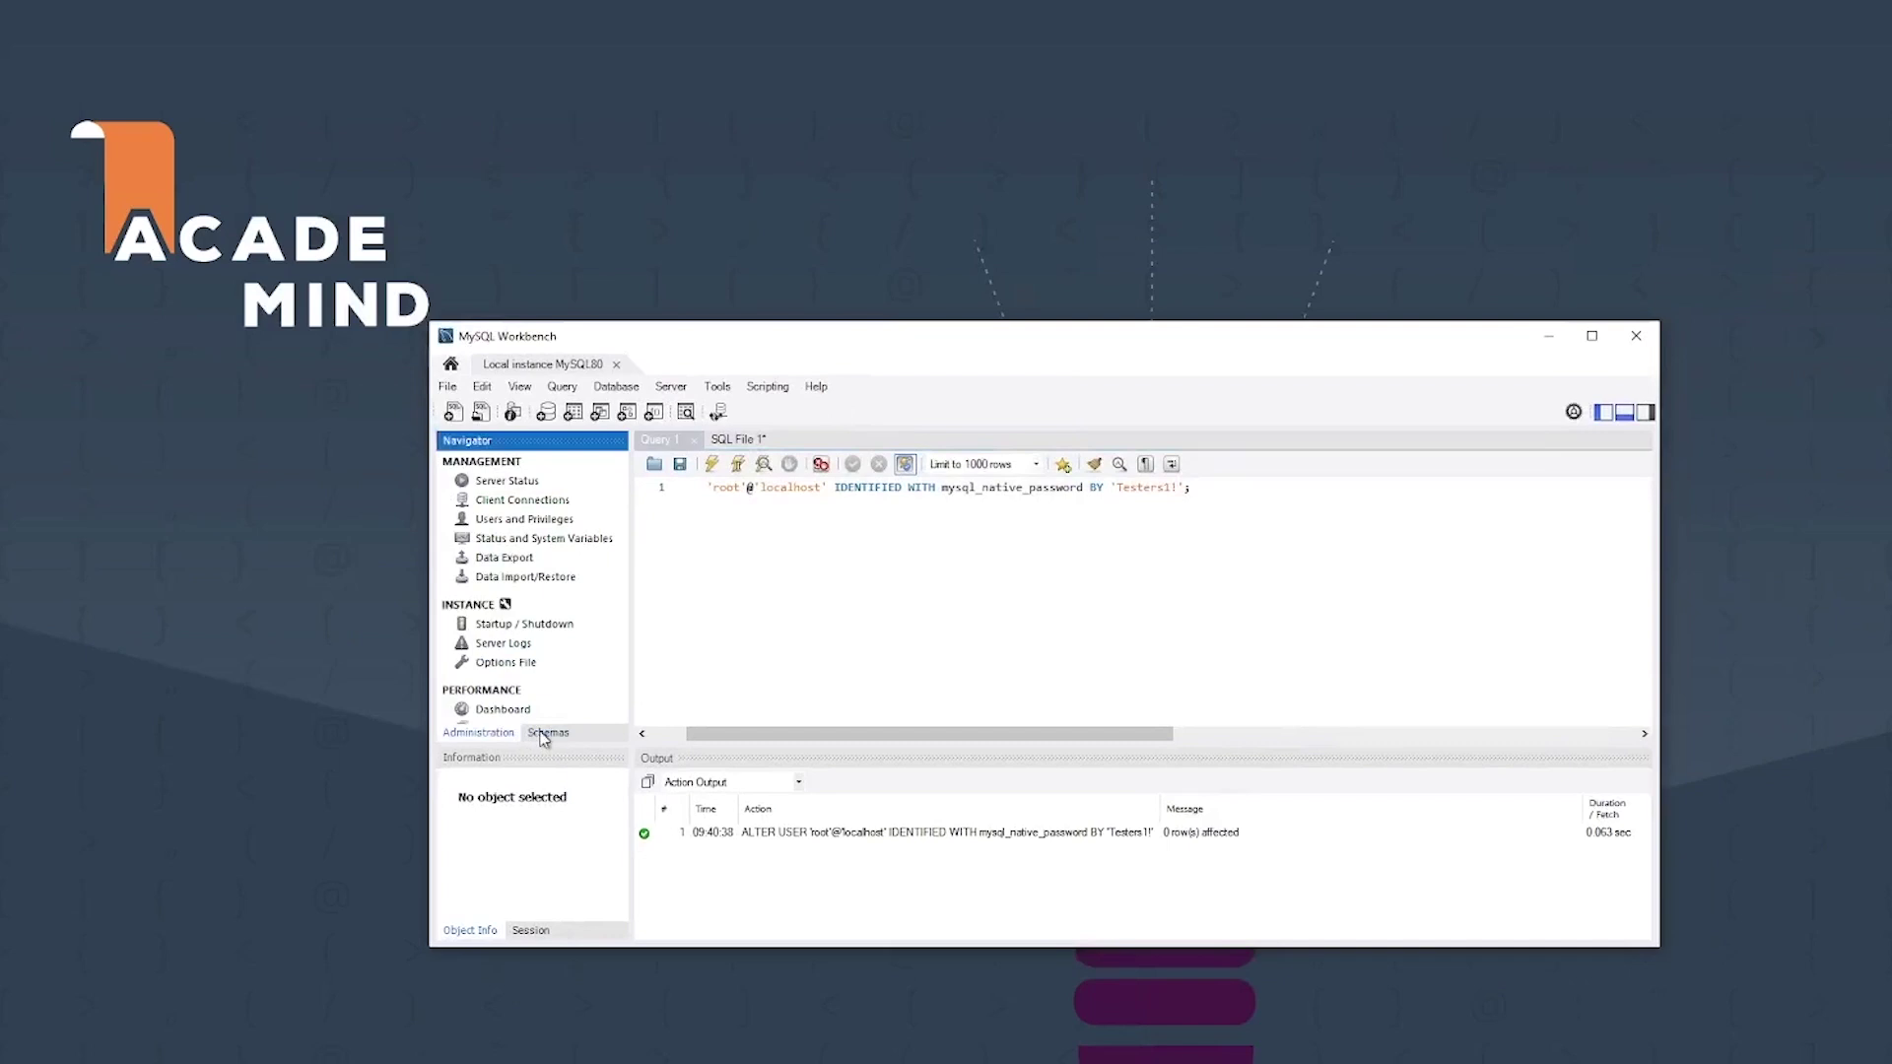
pyautogui.click(552, 734)
pyautogui.click(516, 733)
pyautogui.click(528, 734)
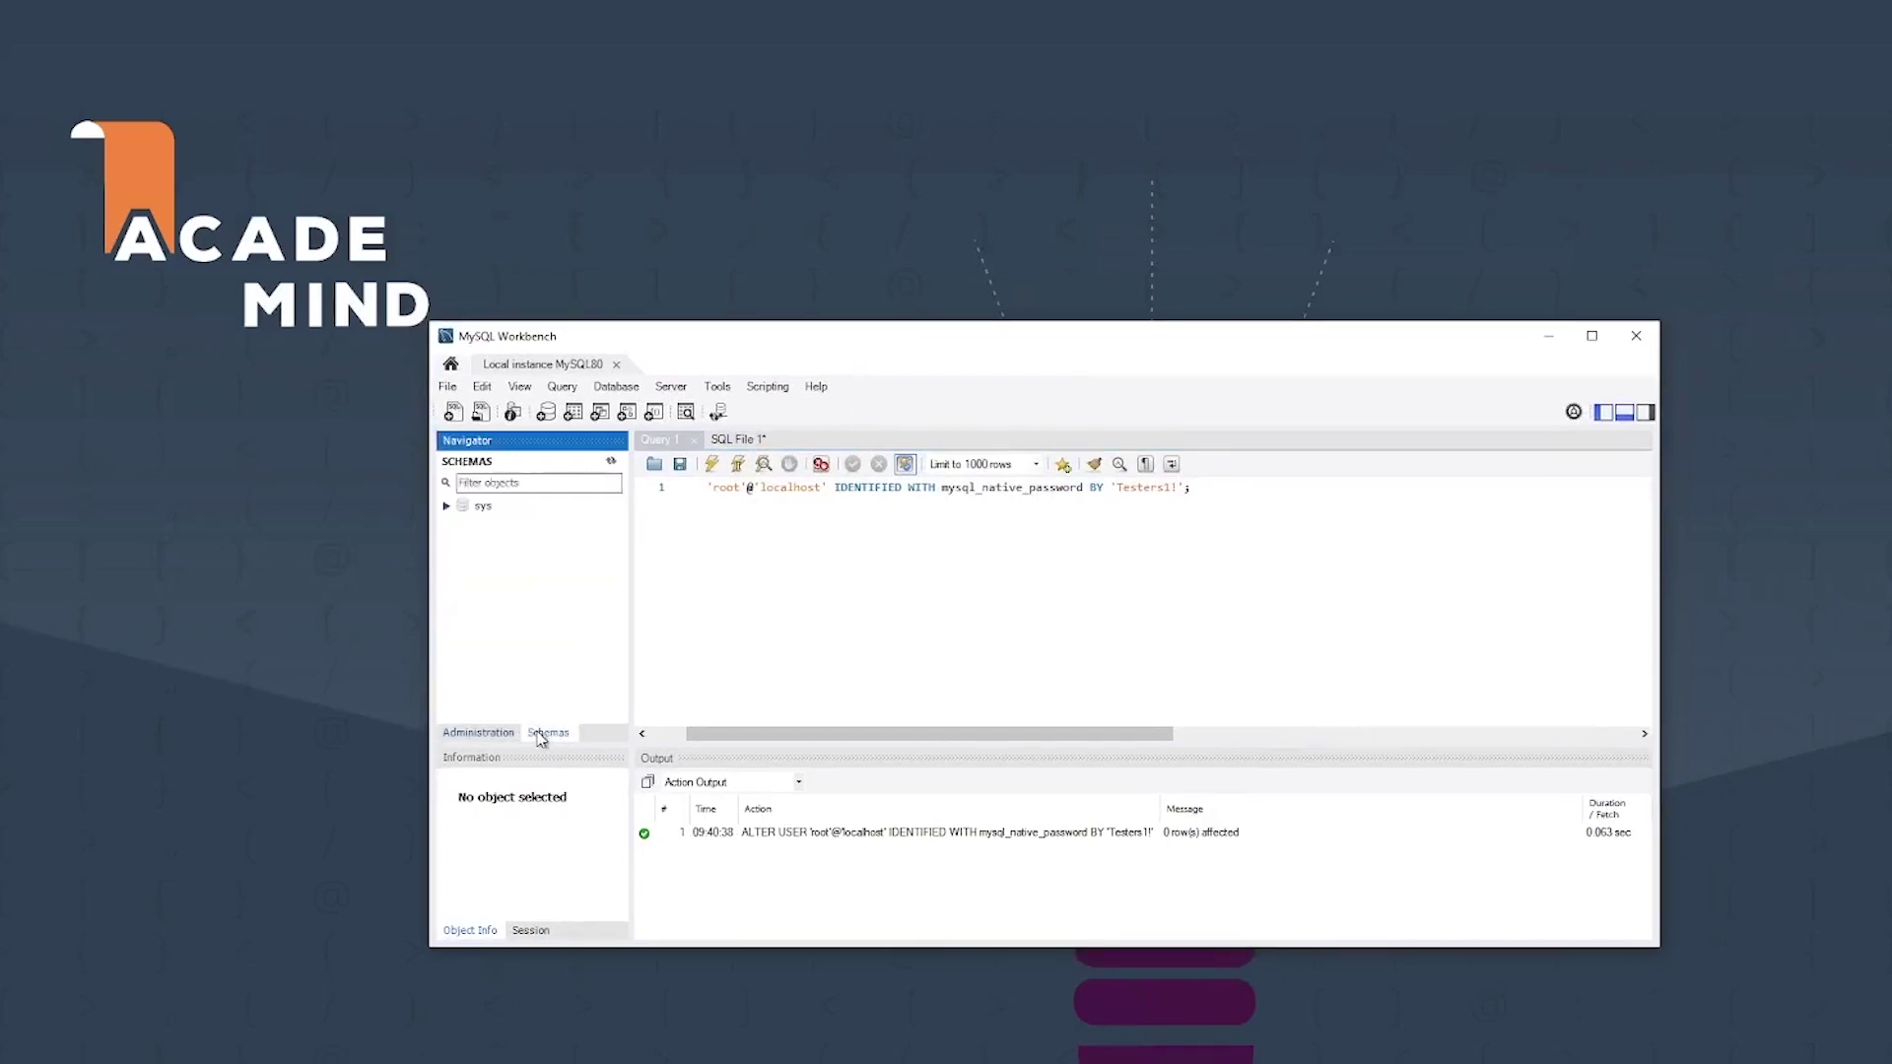
# Step: Create a schema named 'default' and apply its CREATE SCHEMA script
pyautogui.rightClick(484, 567)
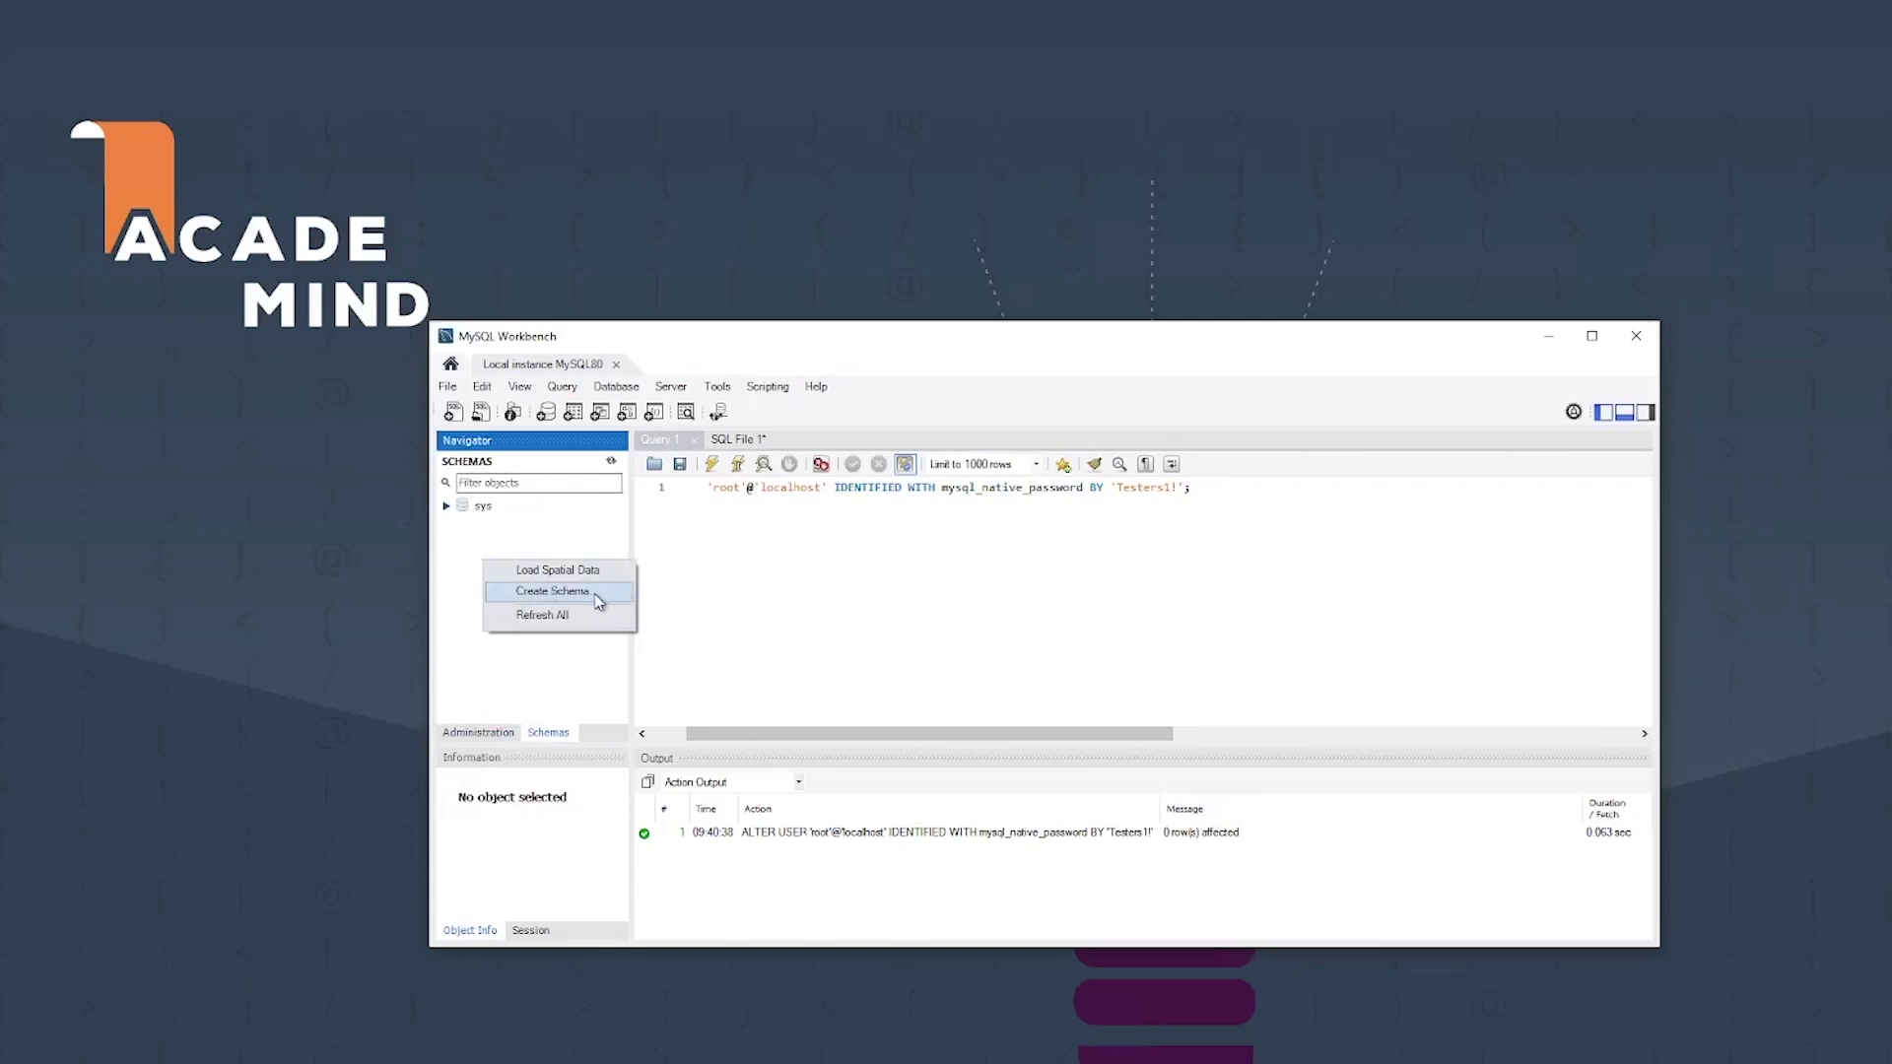
pyautogui.click(551, 592)
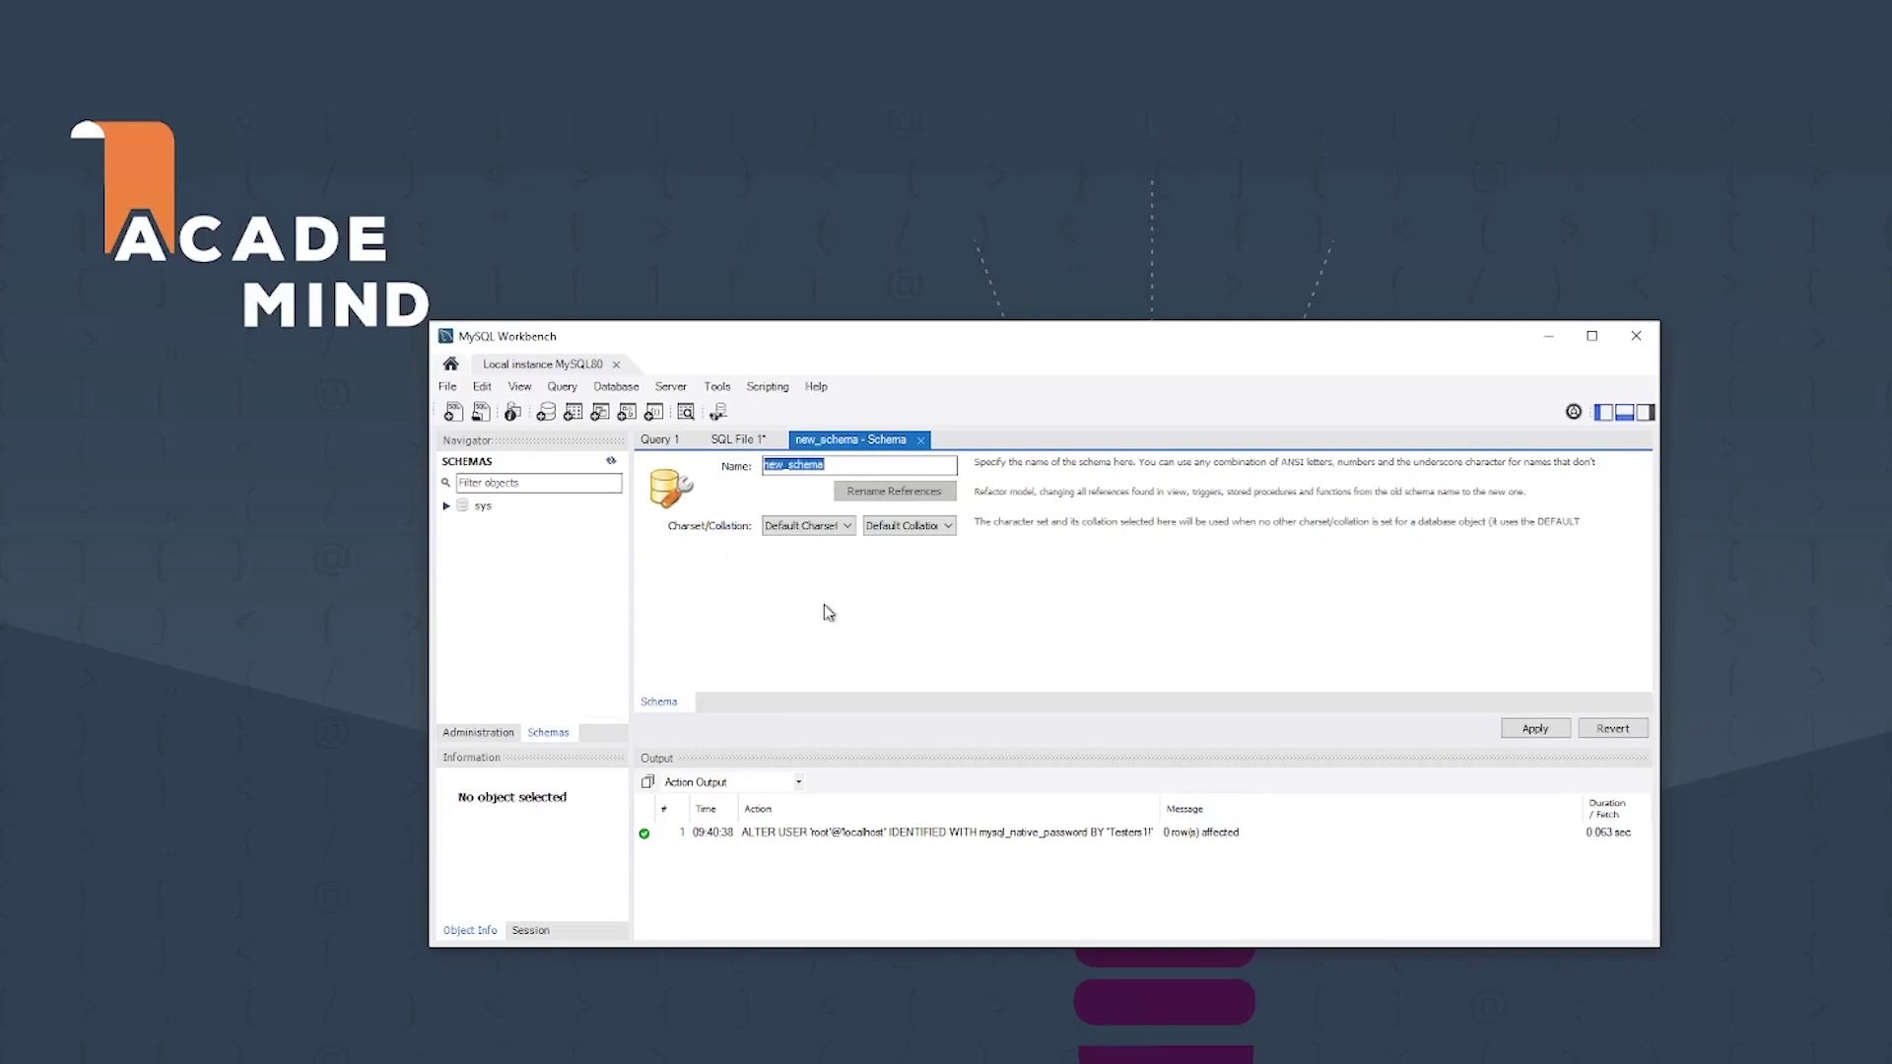
pyautogui.write('default')
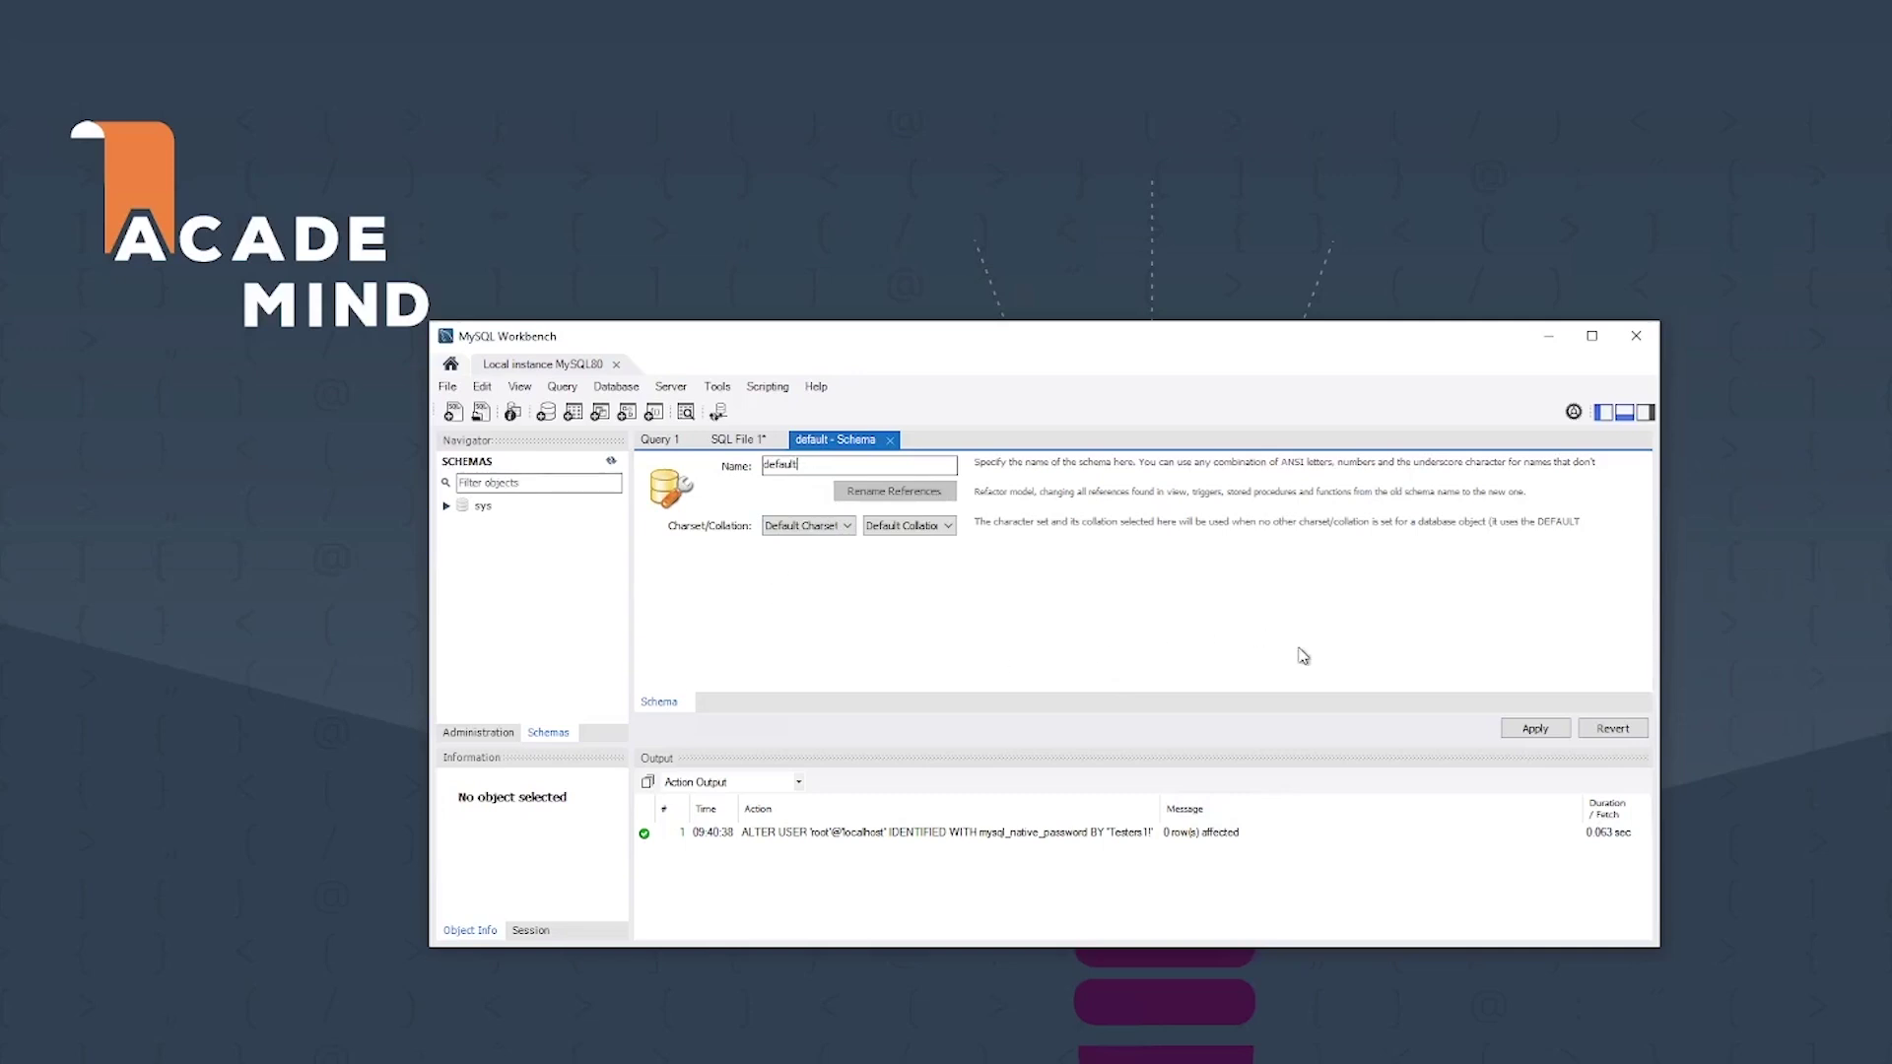
pyautogui.click(1537, 730)
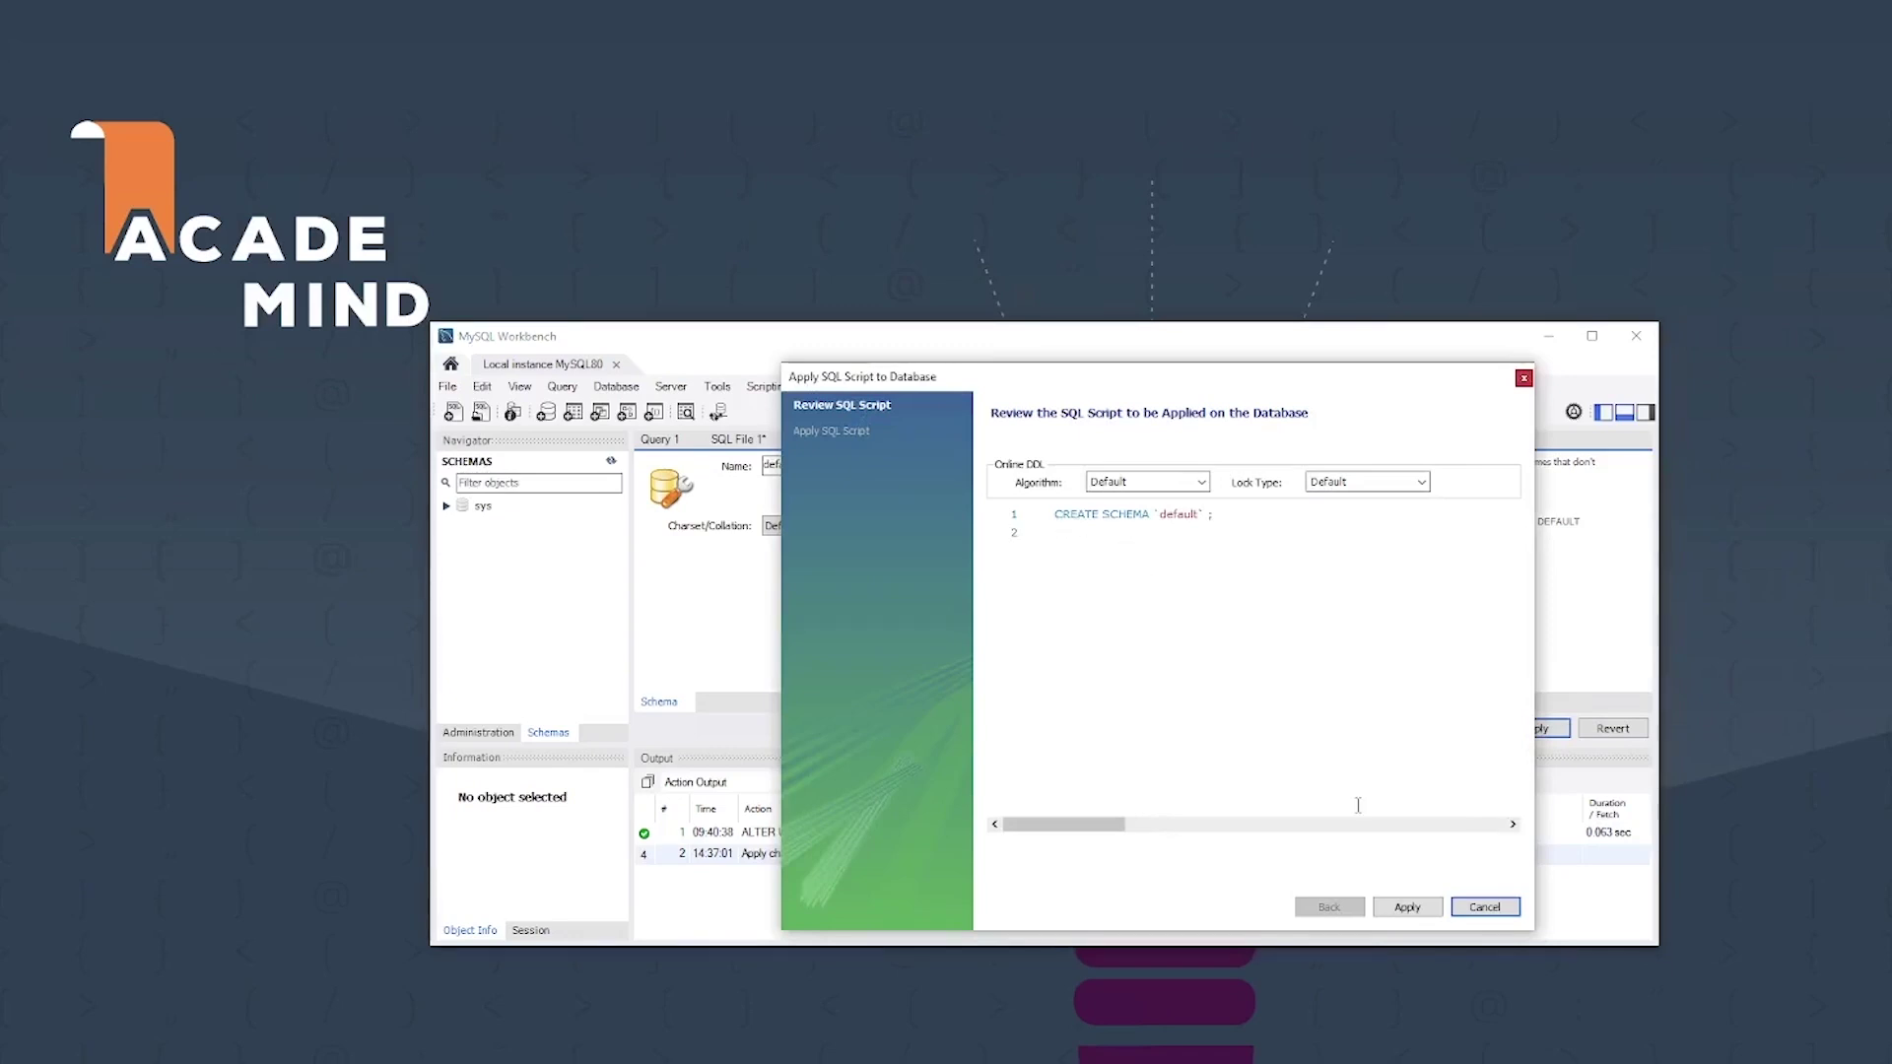
pyautogui.click(1406, 908)
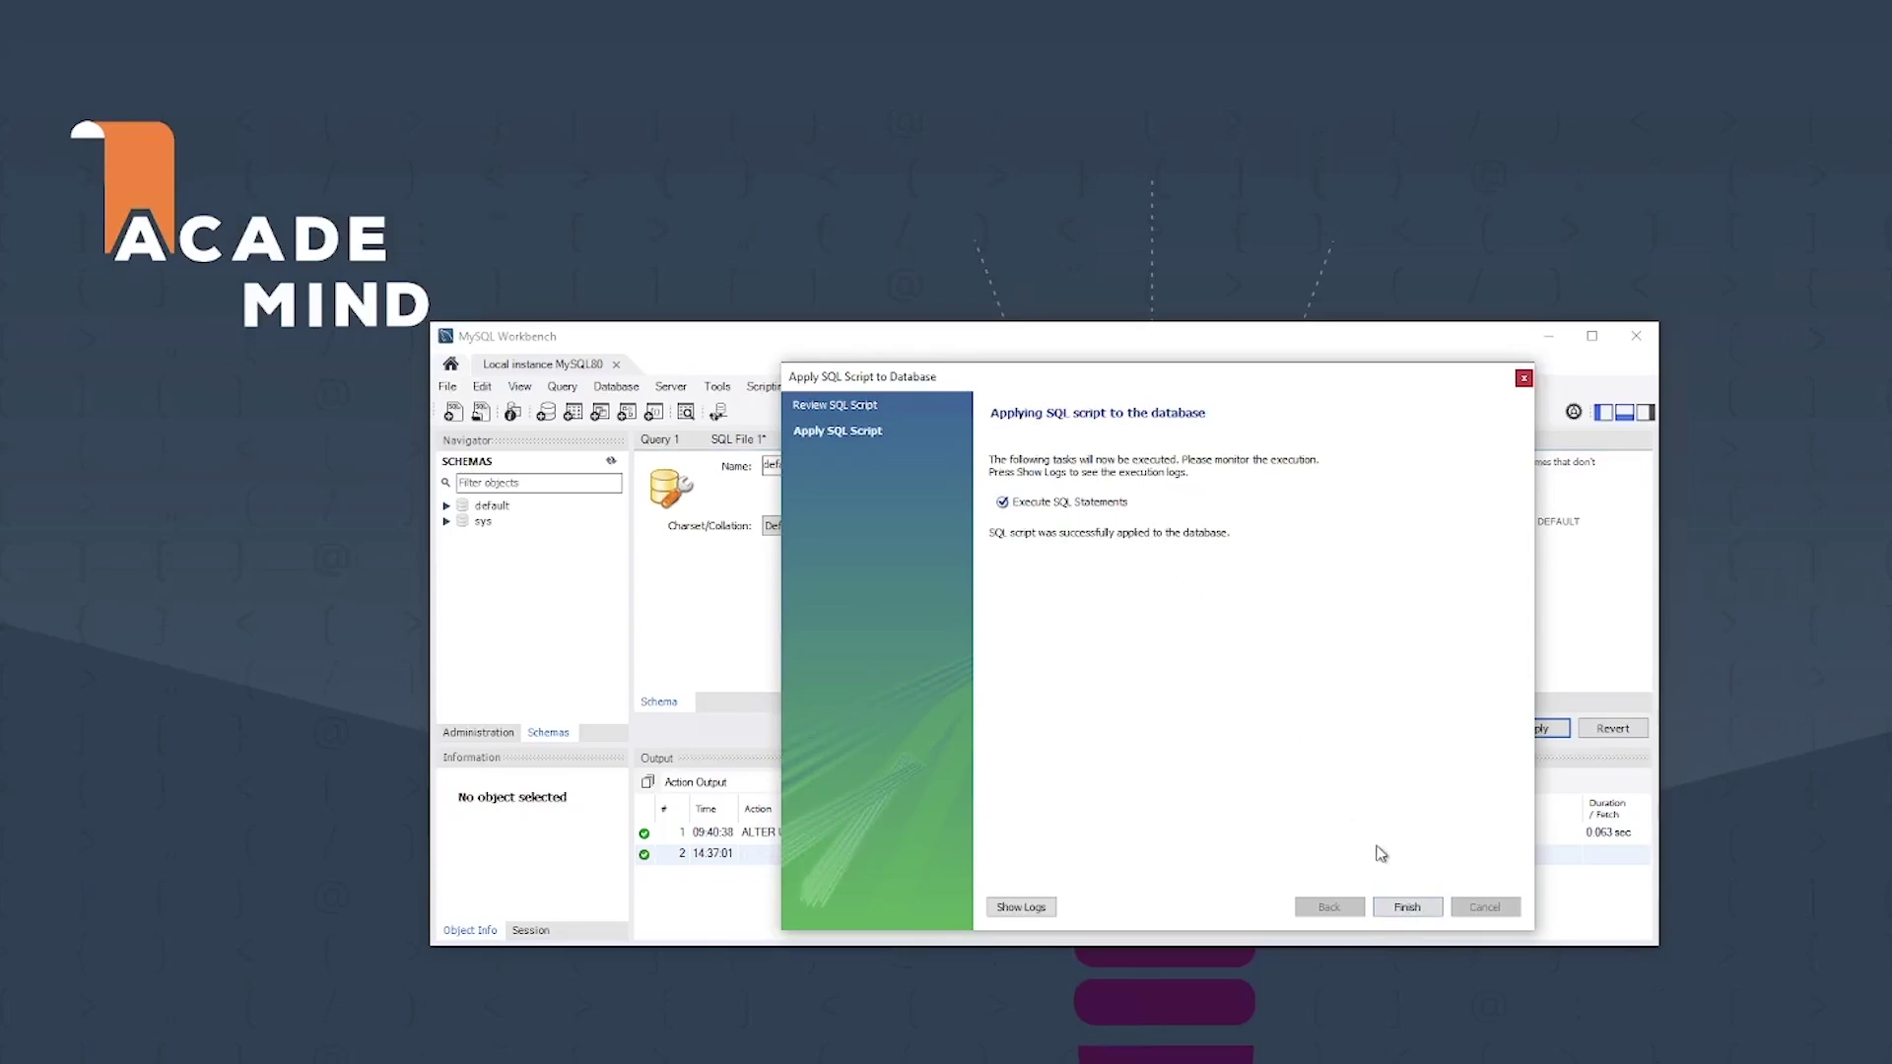
pyautogui.click(1403, 907)
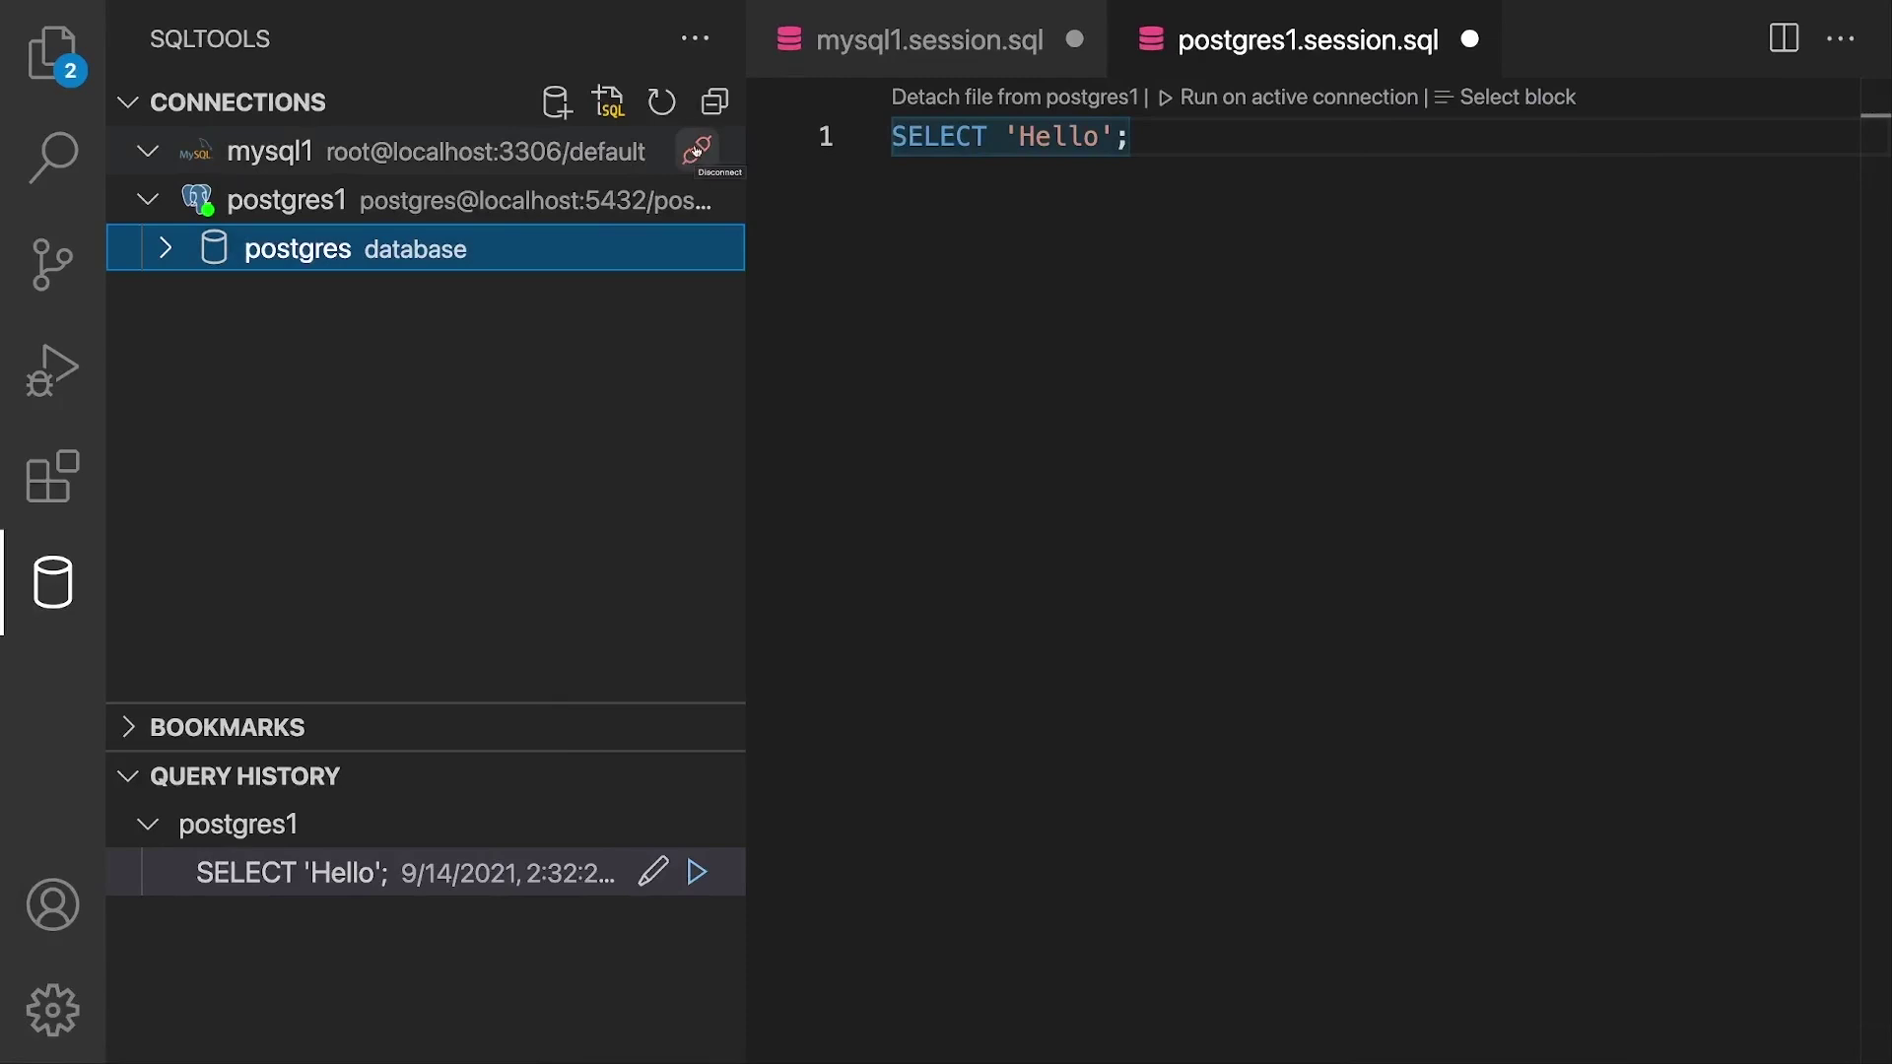
# Step: Connect to mysql1, entering its account password
pyautogui.click(695, 154)
pyautogui.write('password')
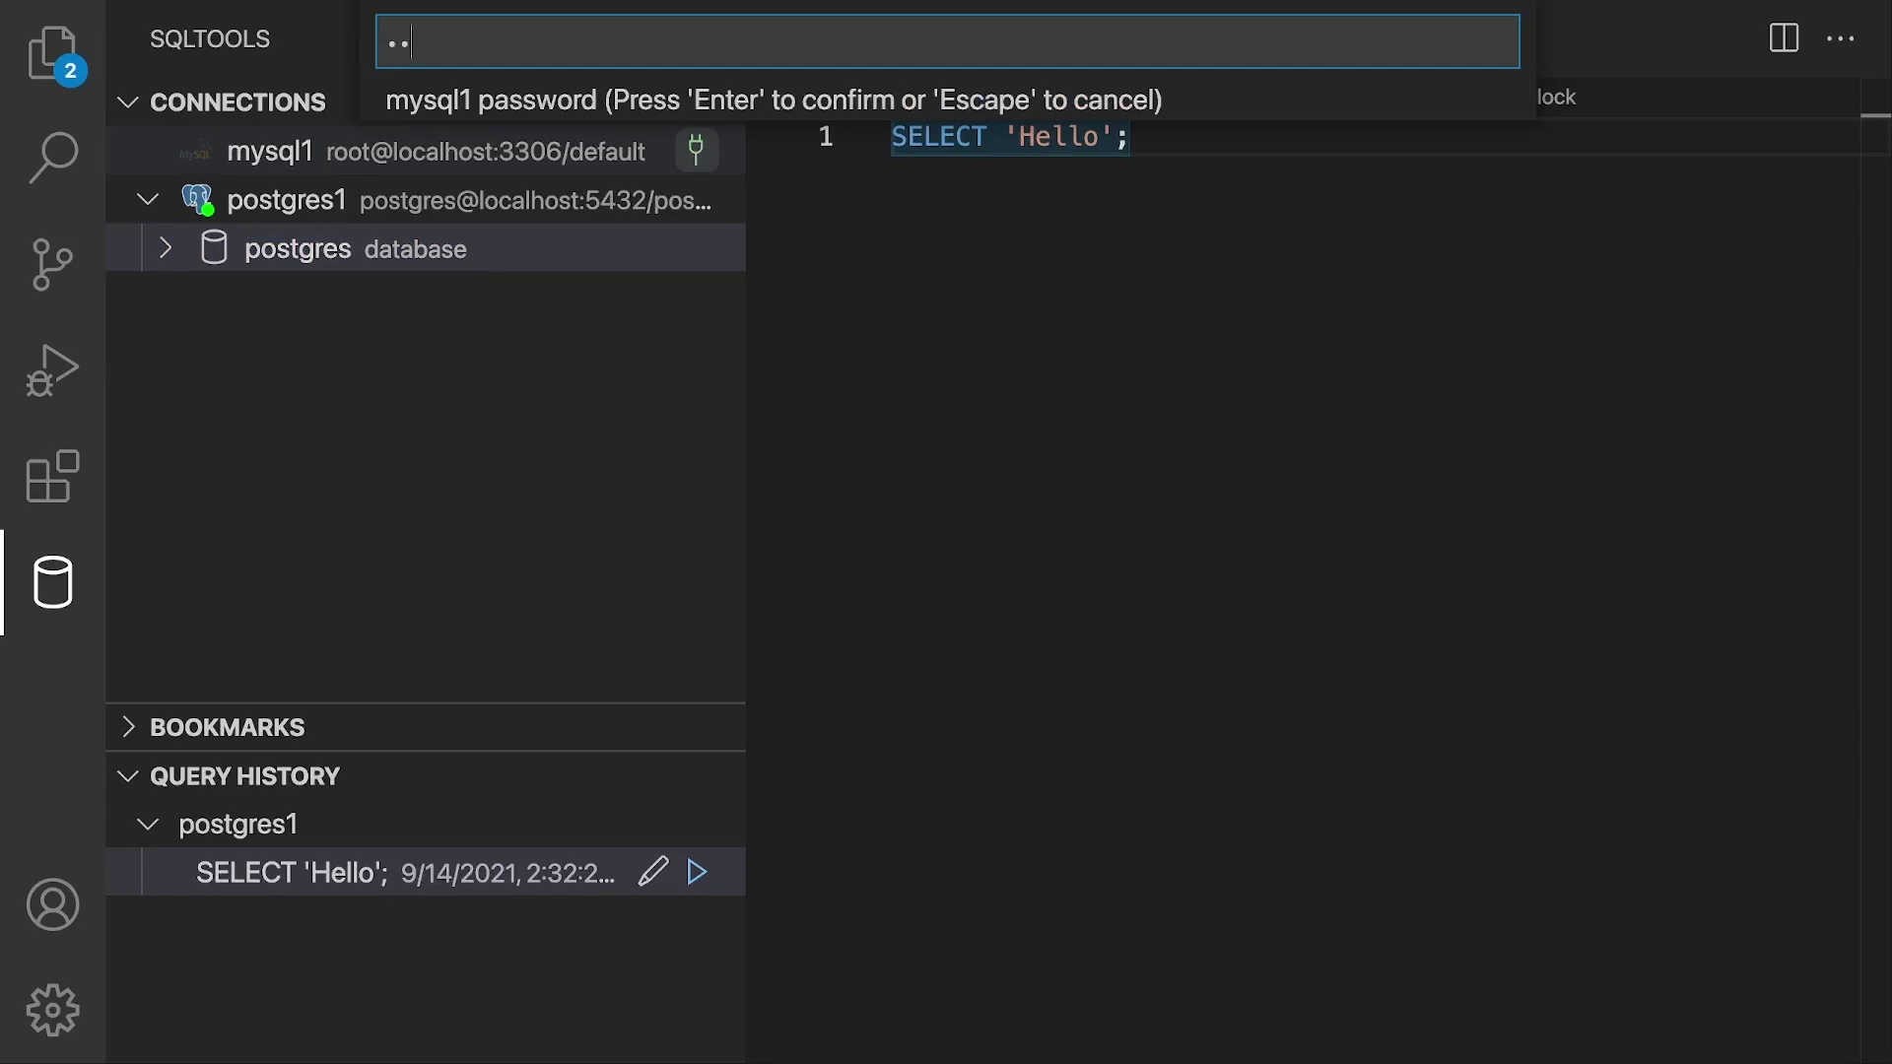
pyautogui.press('Return')
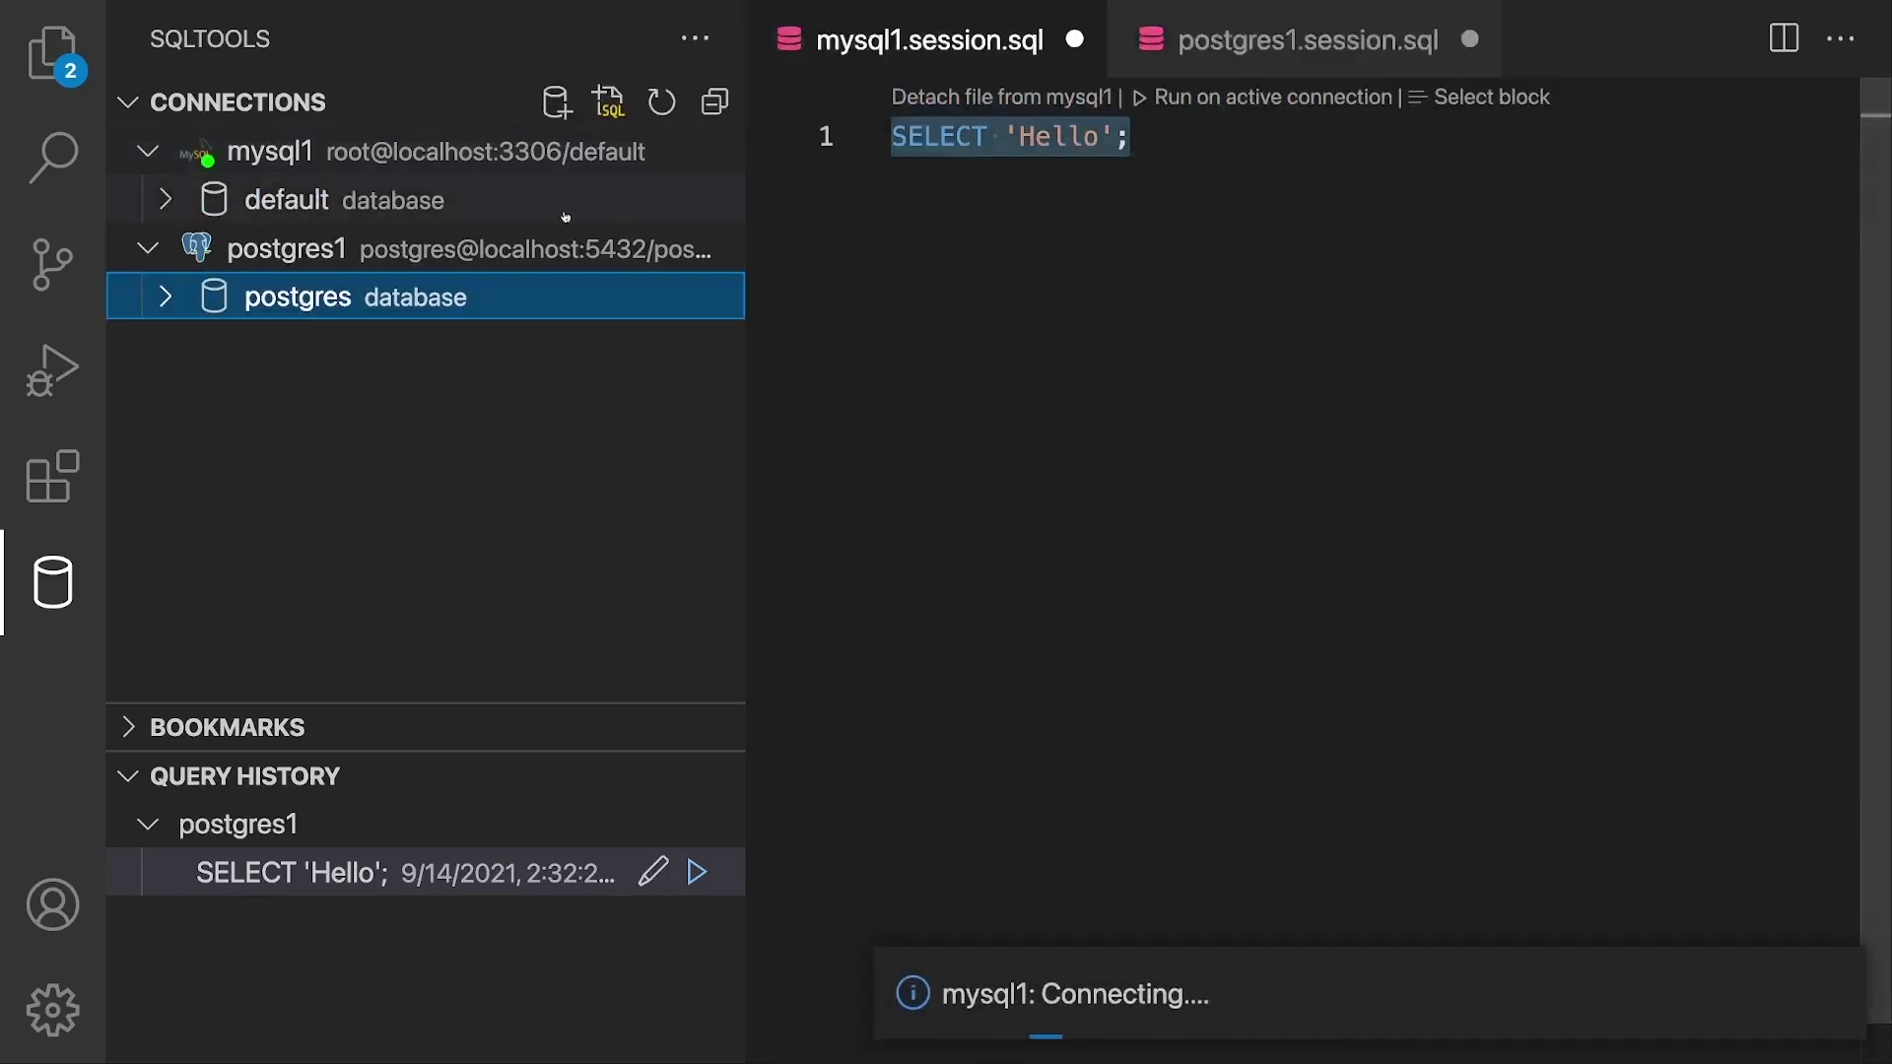
# Step: Check the default database's empty Tables, collapse the tree, and focus the mysql1 query
pyautogui.click(253, 201)
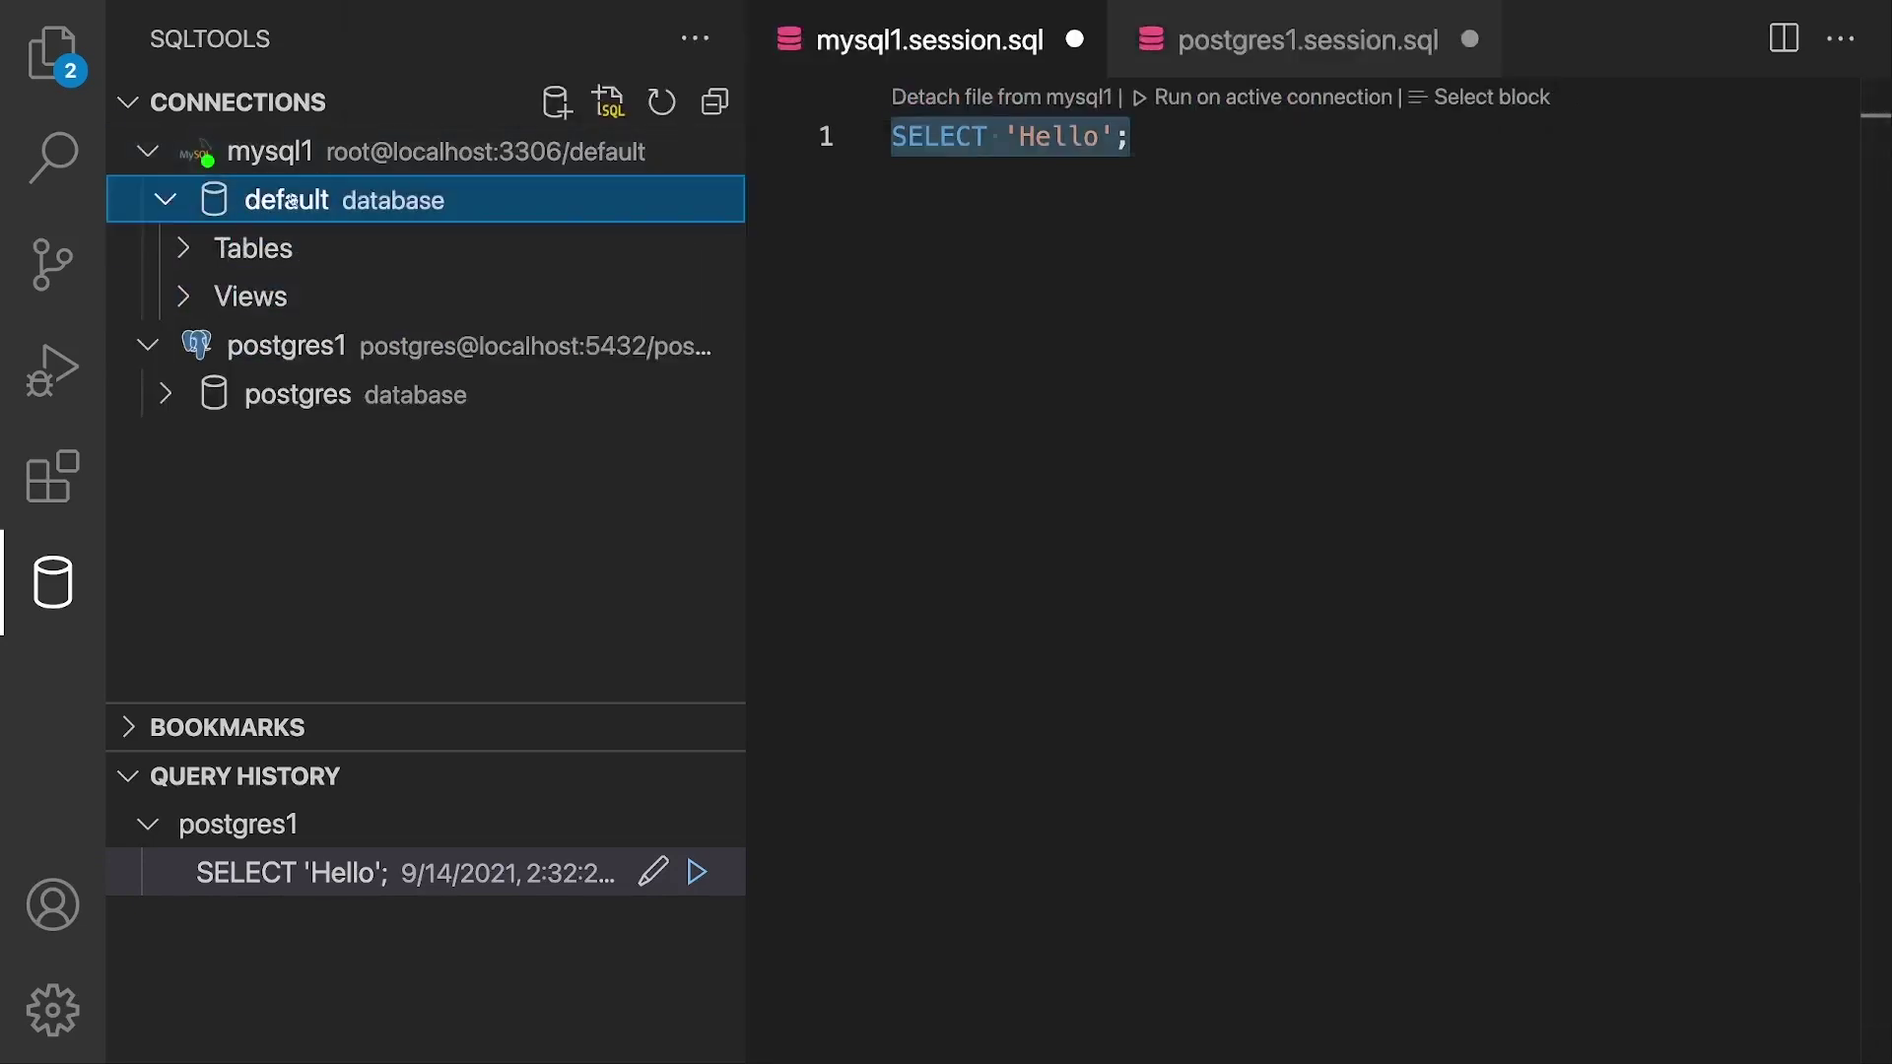
pyautogui.click(202, 249)
pyautogui.click(187, 248)
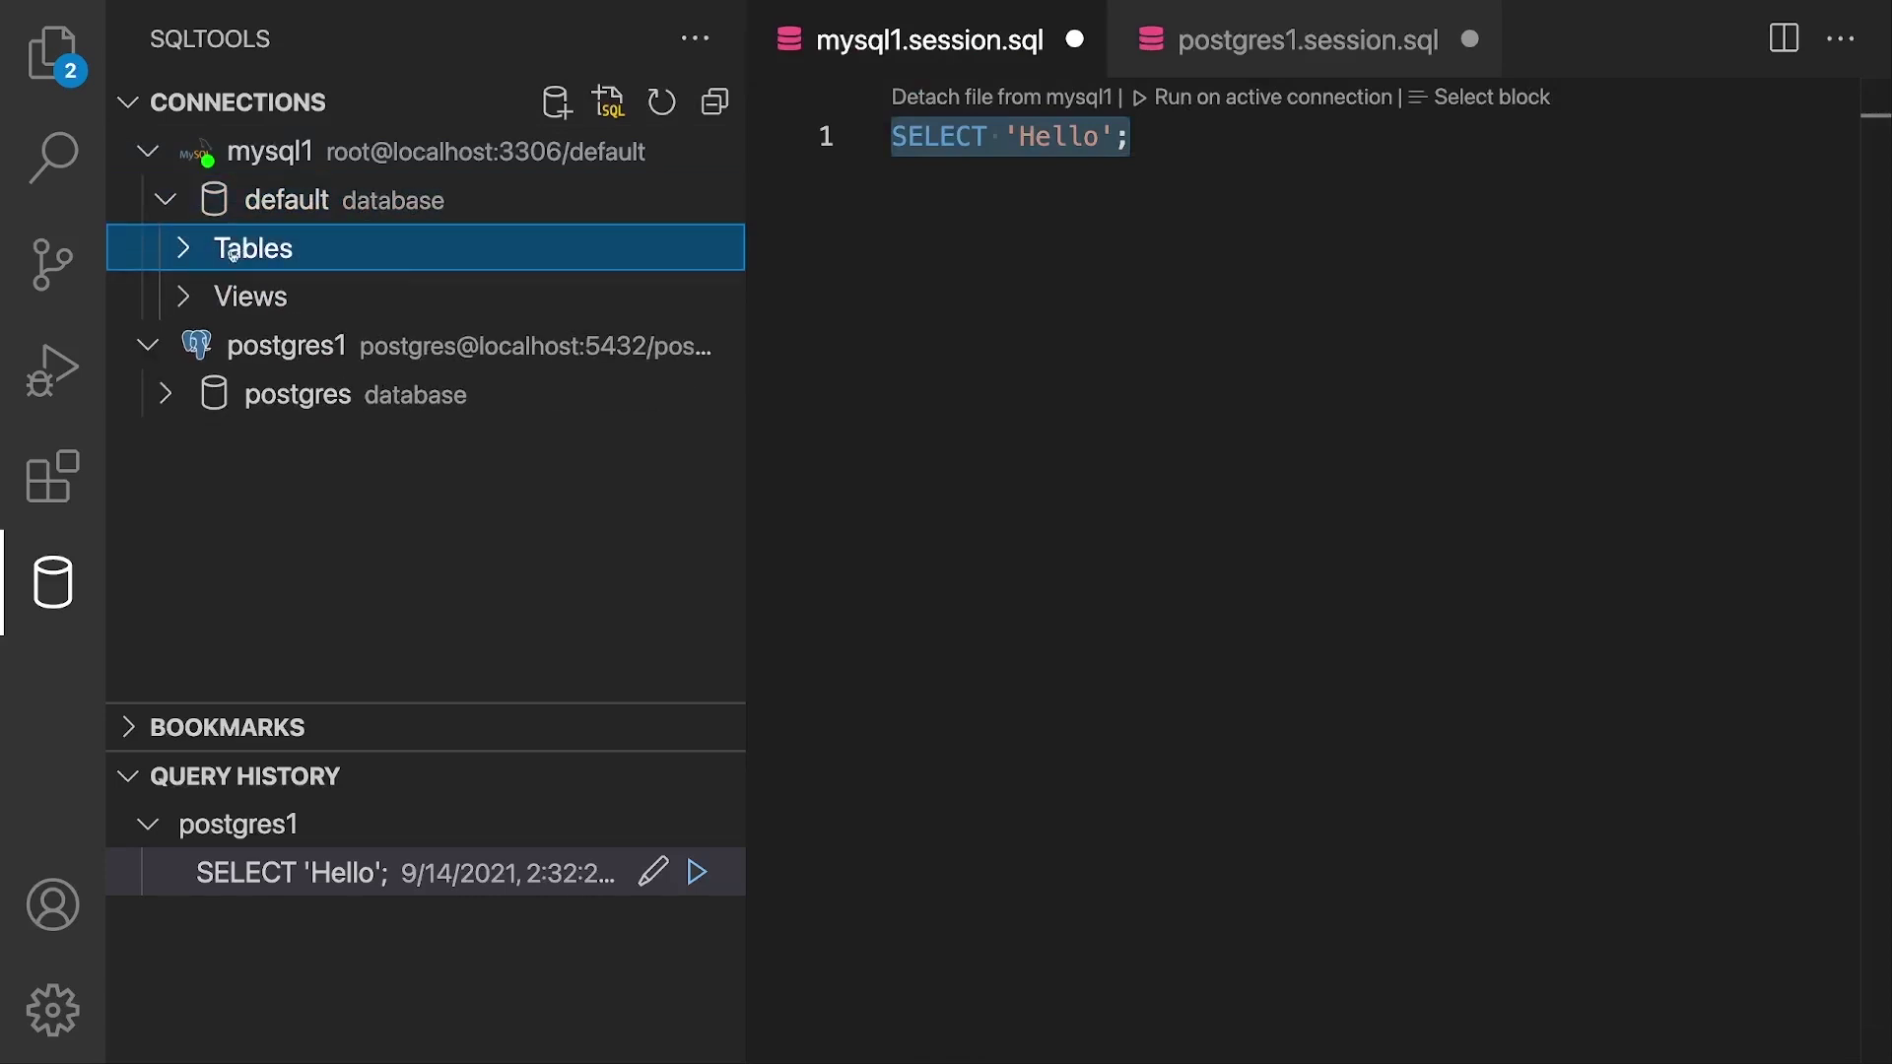
pyautogui.click(181, 205)
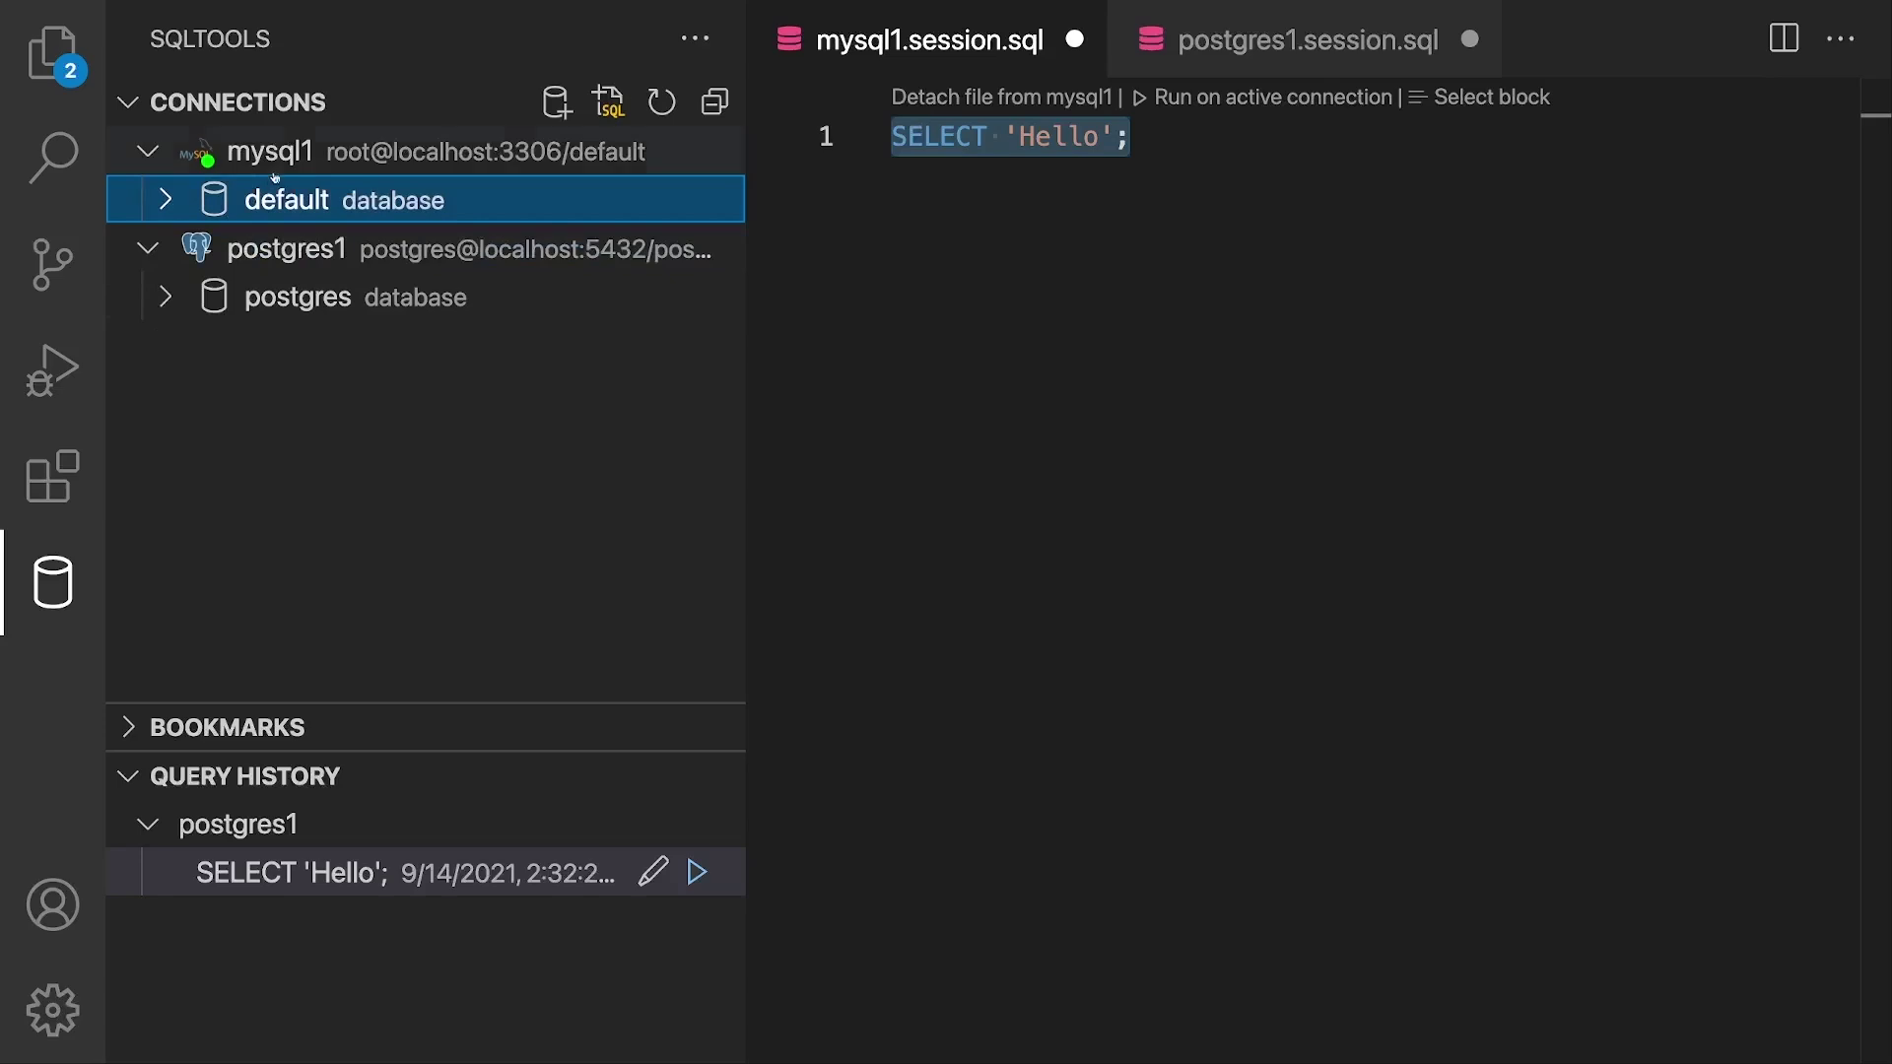
pyautogui.click(276, 174)
pyautogui.click(276, 173)
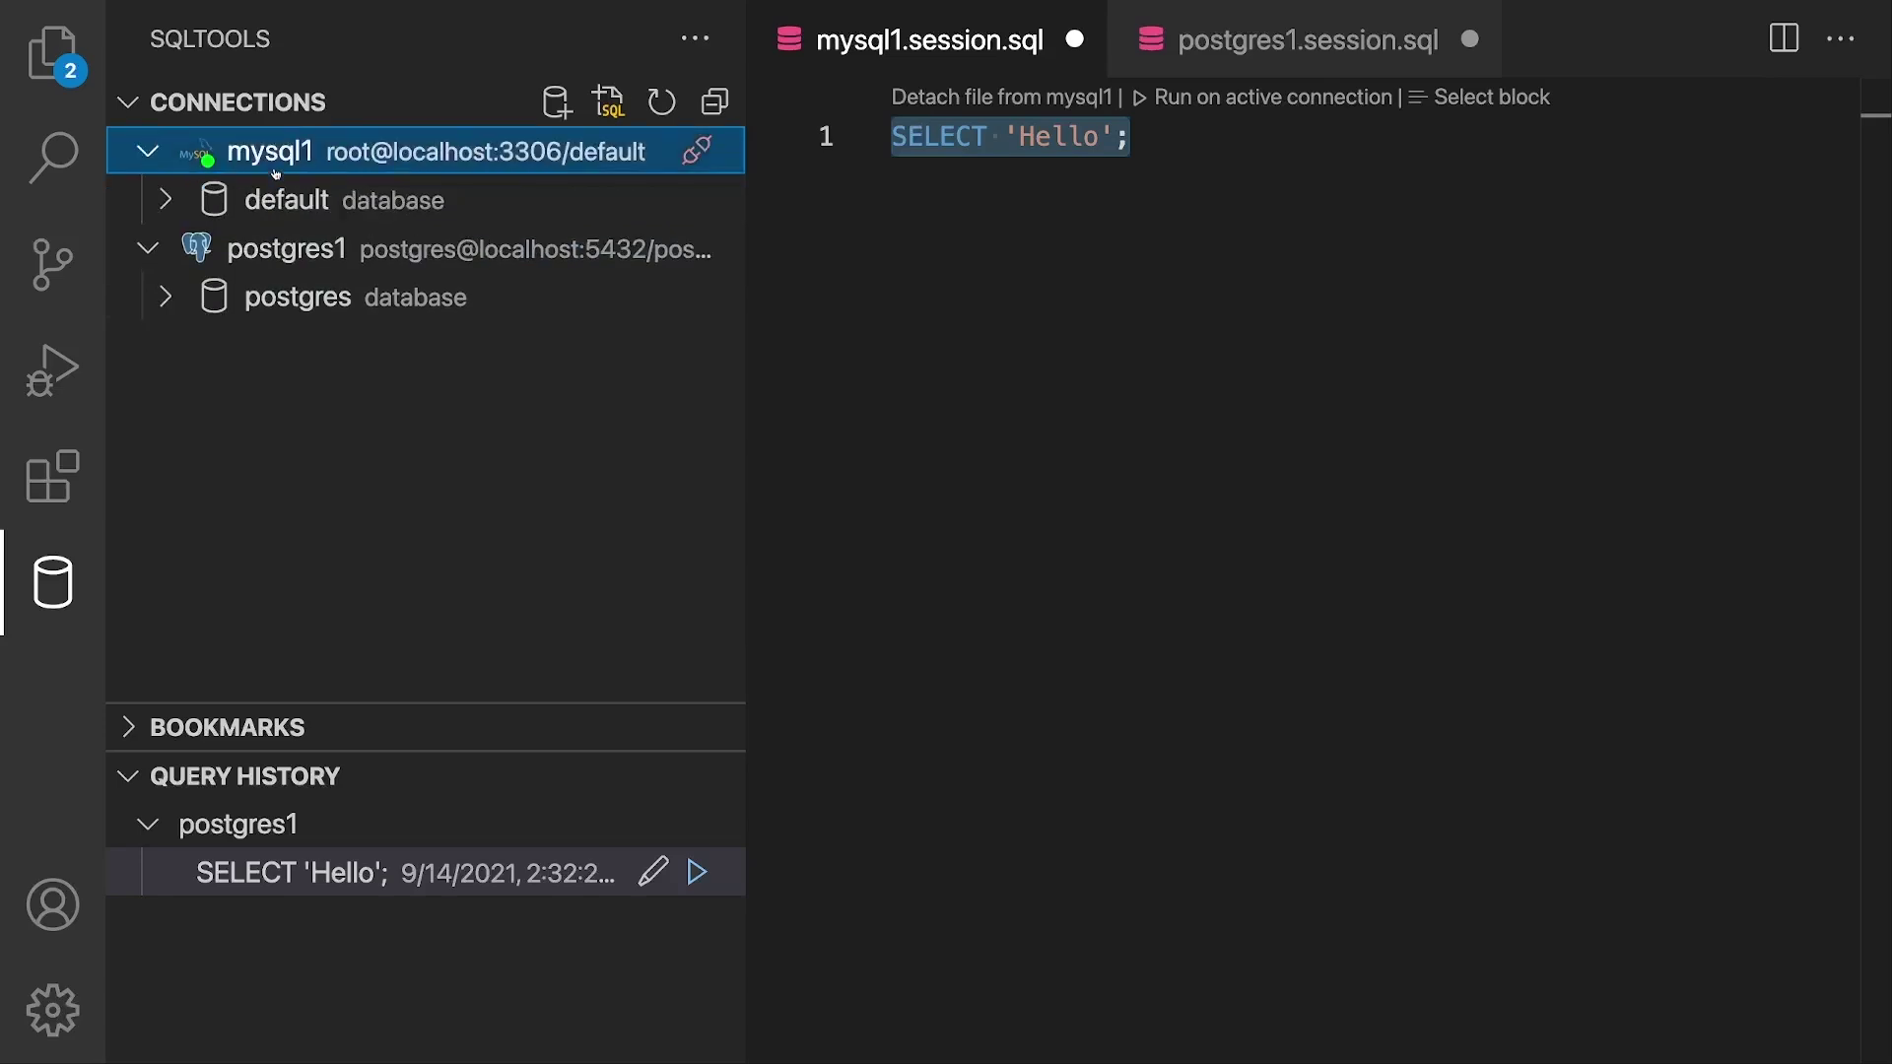
pyautogui.click(1048, 194)
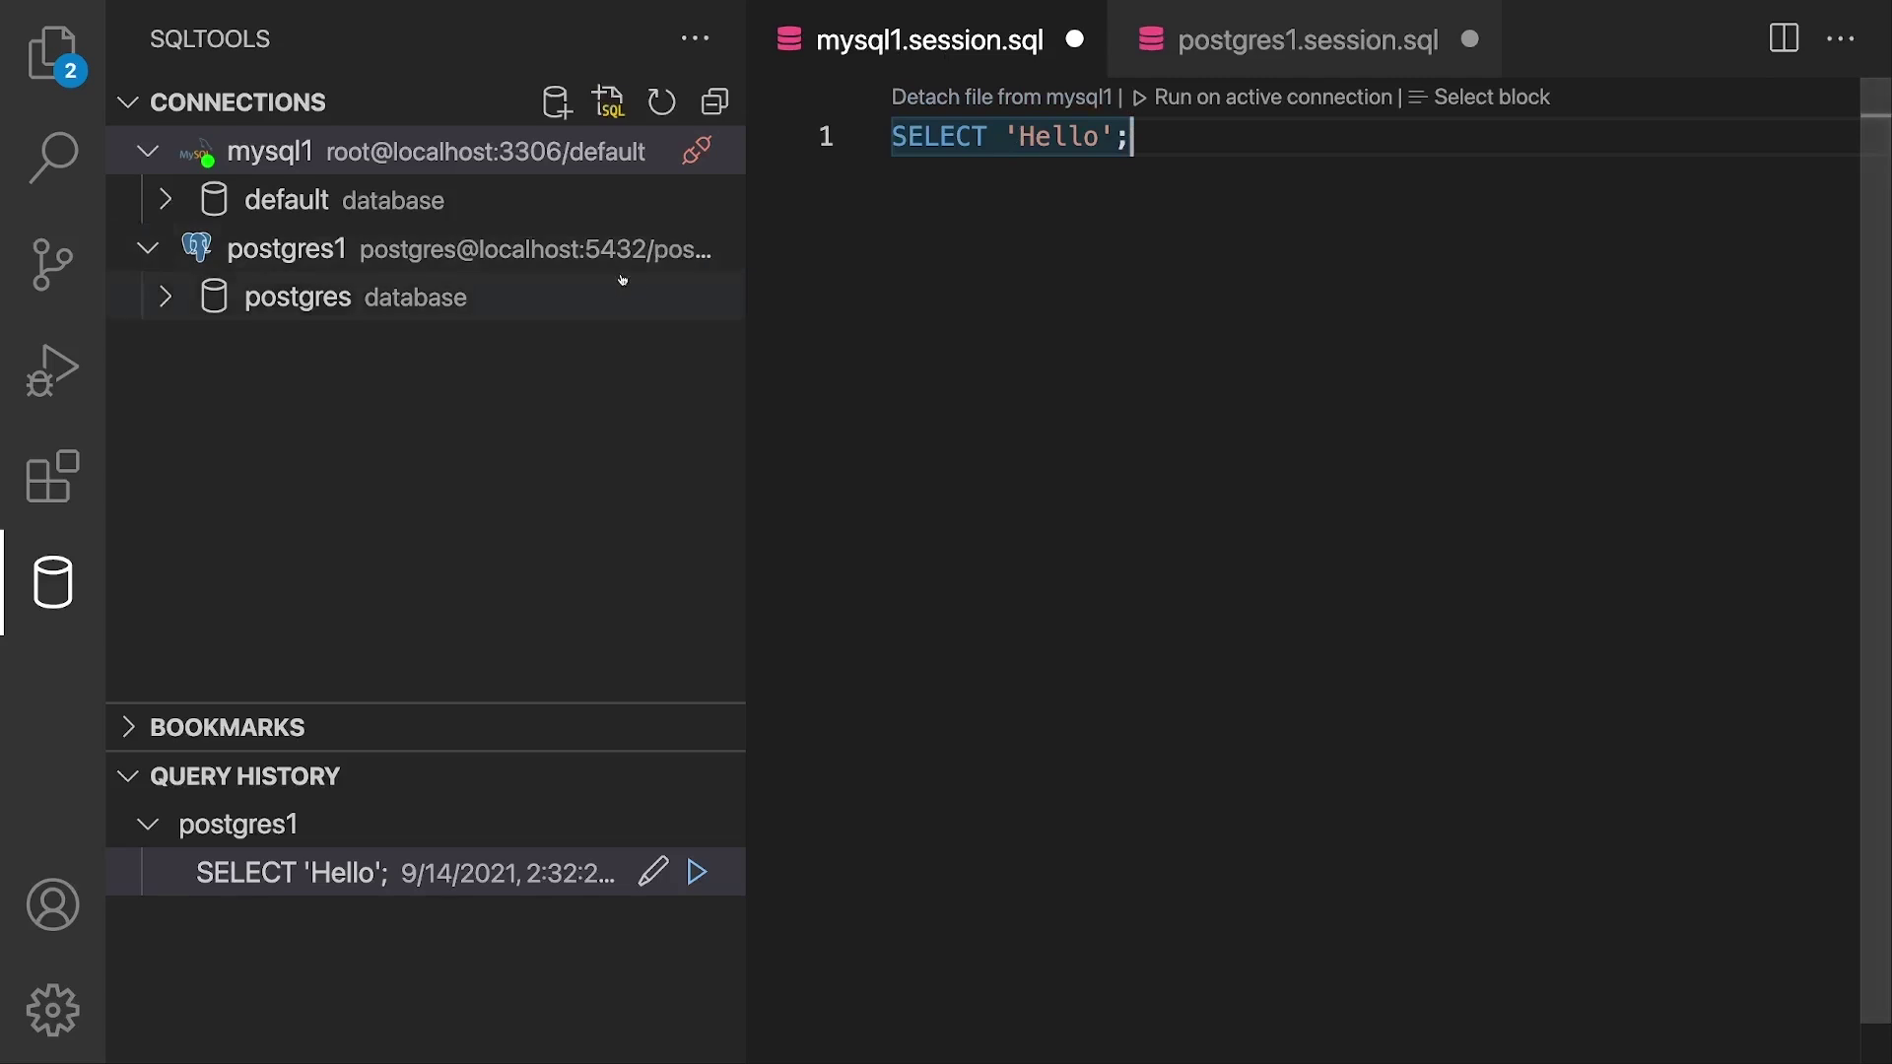
# Step: Run SELECT 'Hello'; on mysql1, inspect the Hello row, then close the results
pyautogui.click(1271, 100)
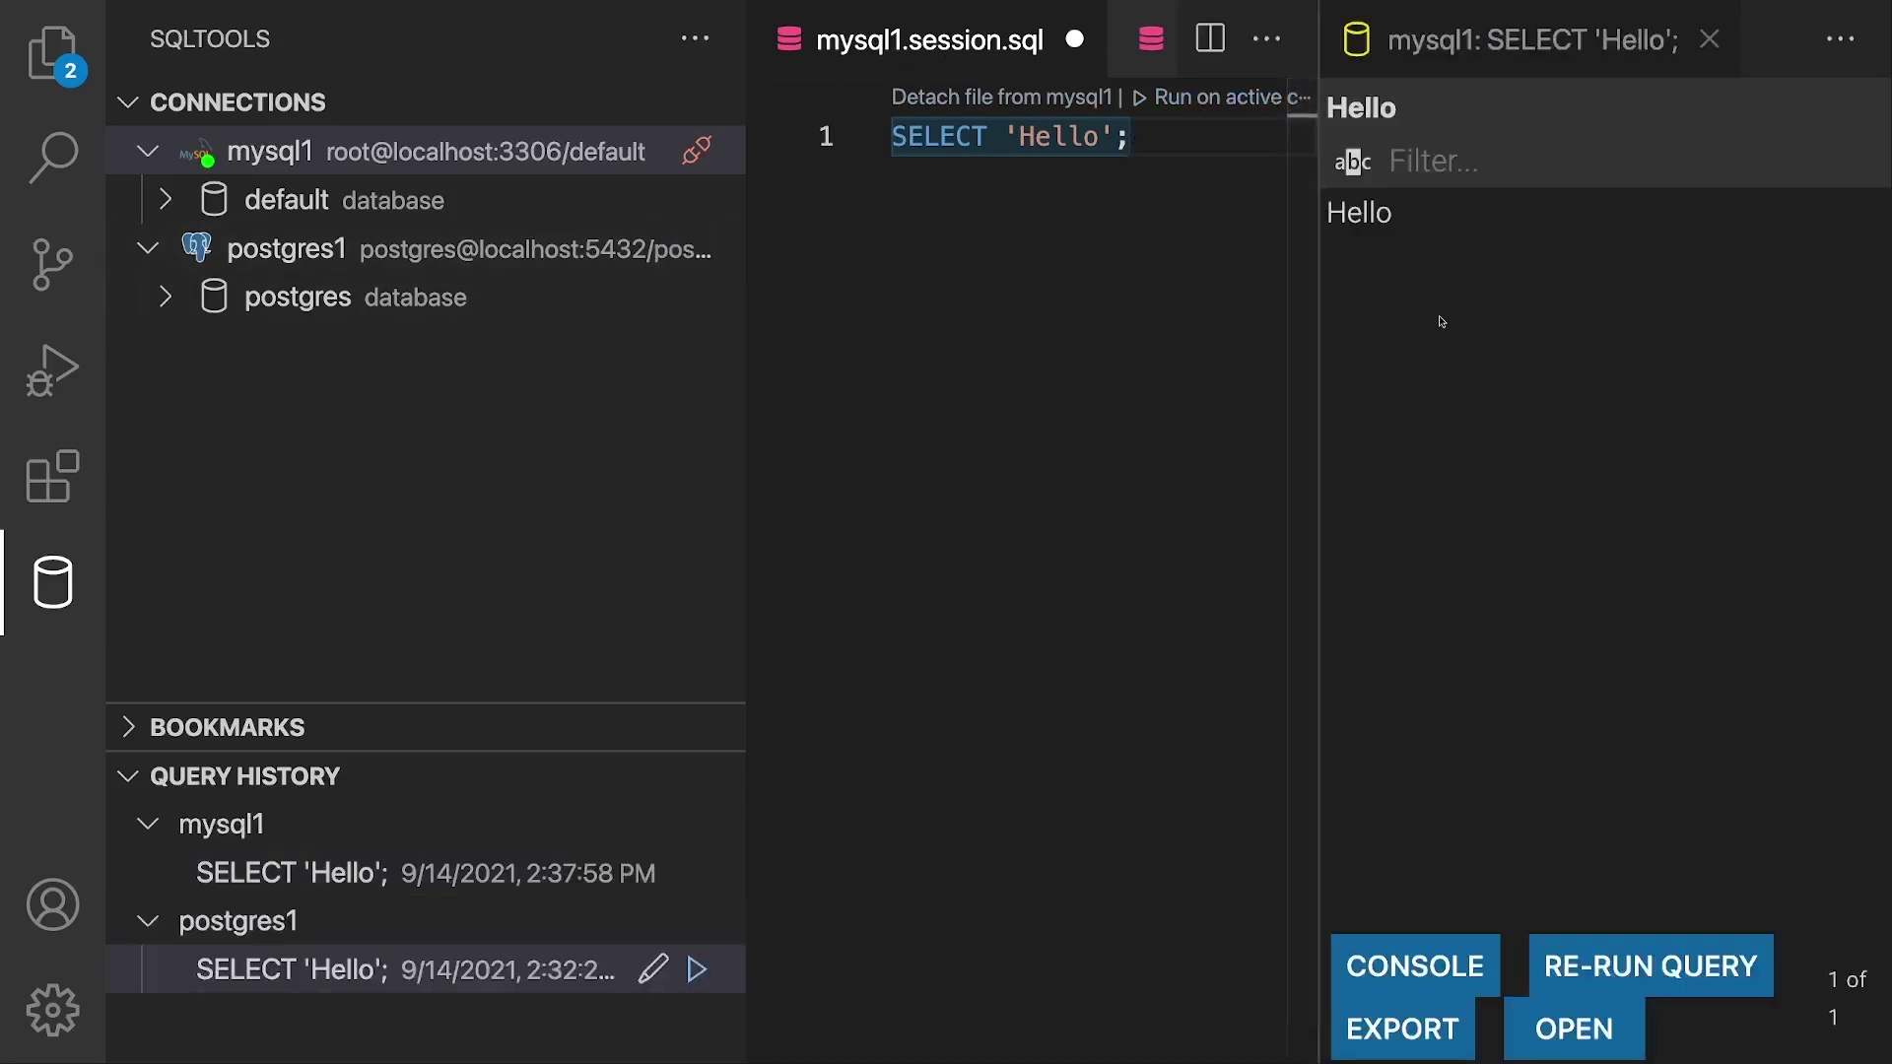
pyautogui.click(1440, 260)
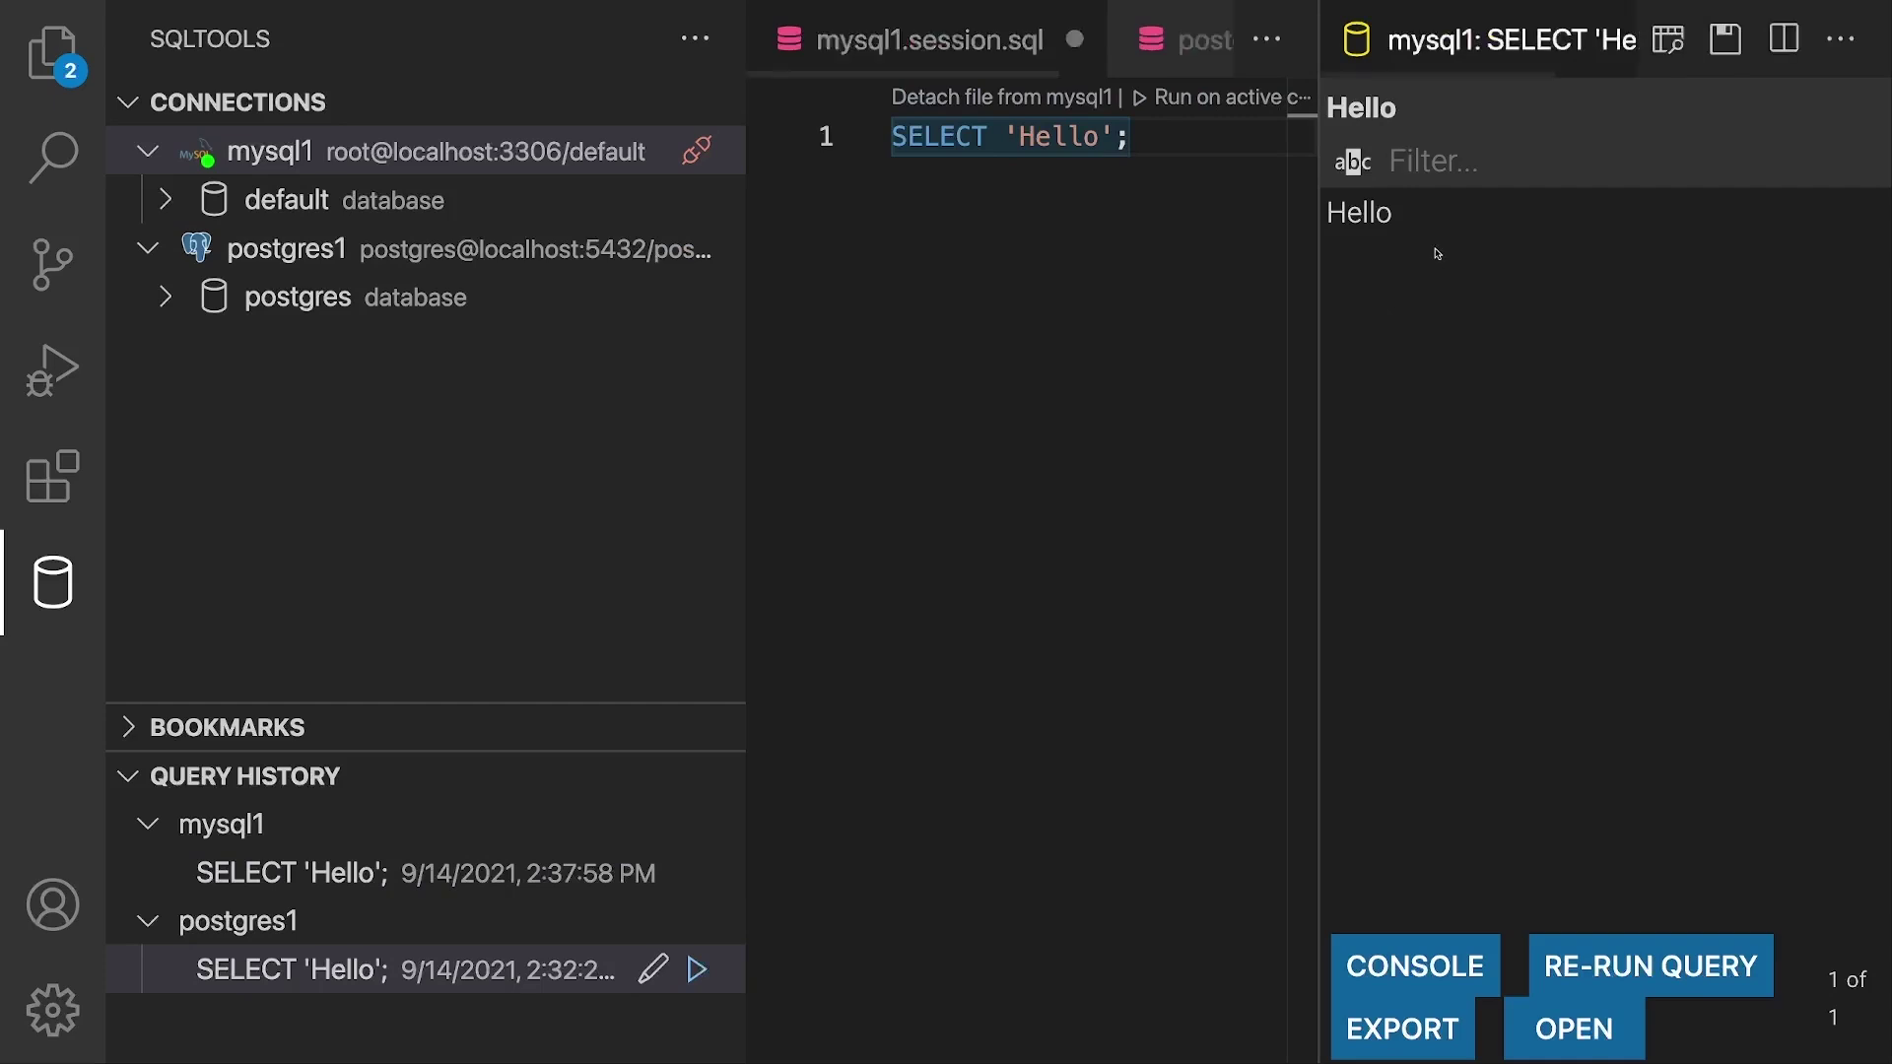
pyautogui.click(1406, 212)
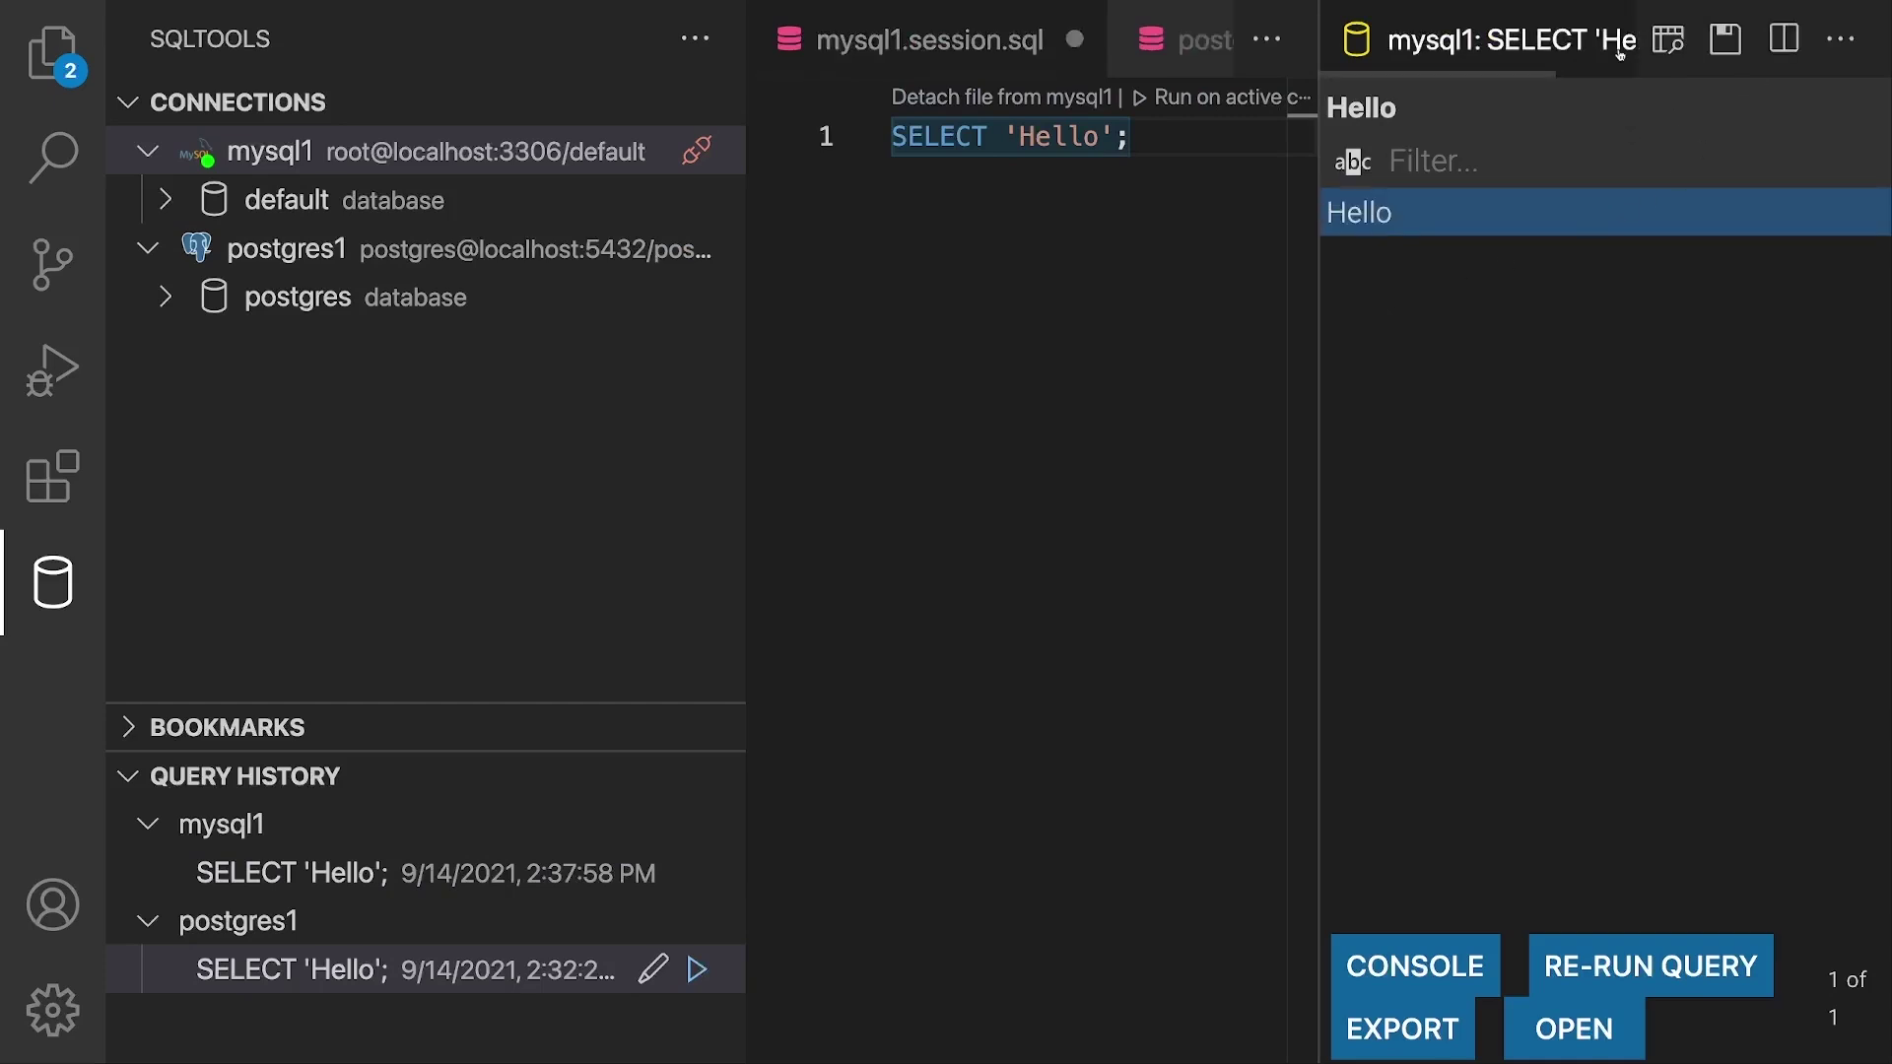
pyautogui.hotkey('ctrl', 'w')
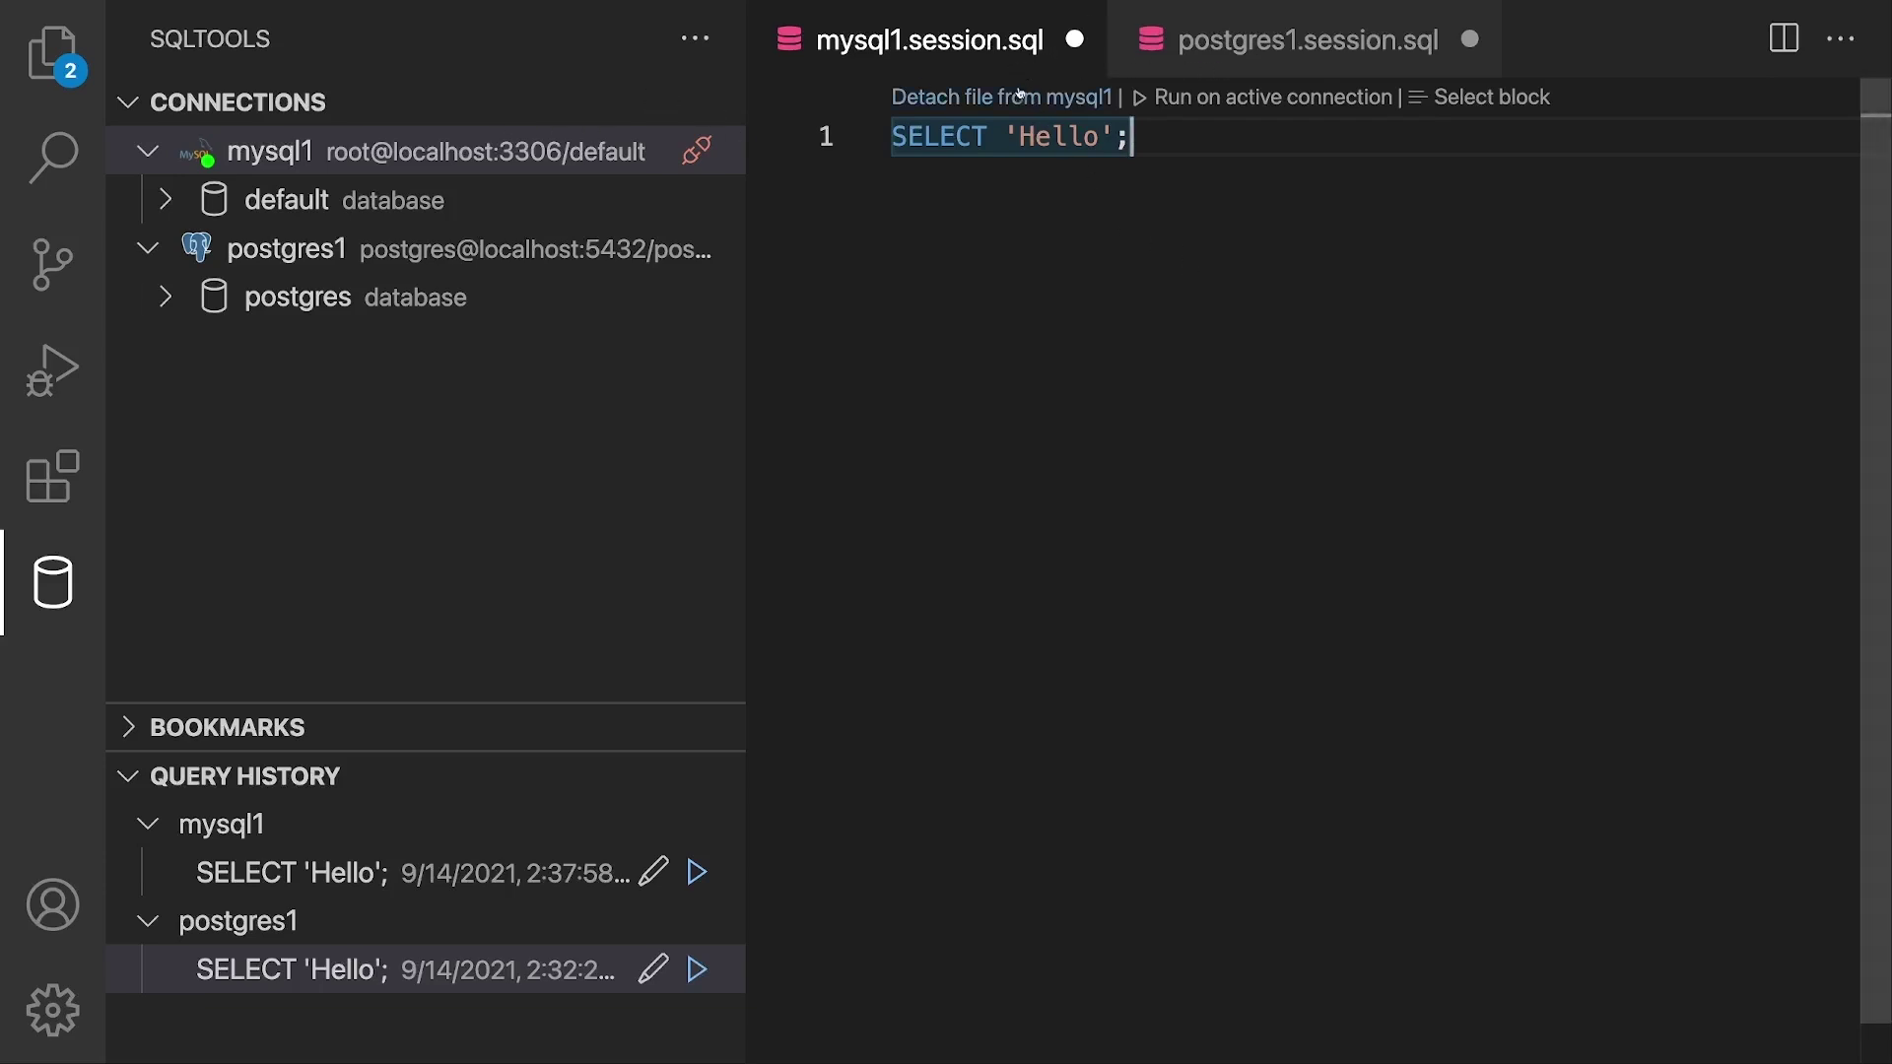
pyautogui.click(1211, 39)
pyautogui.click(1010, 41)
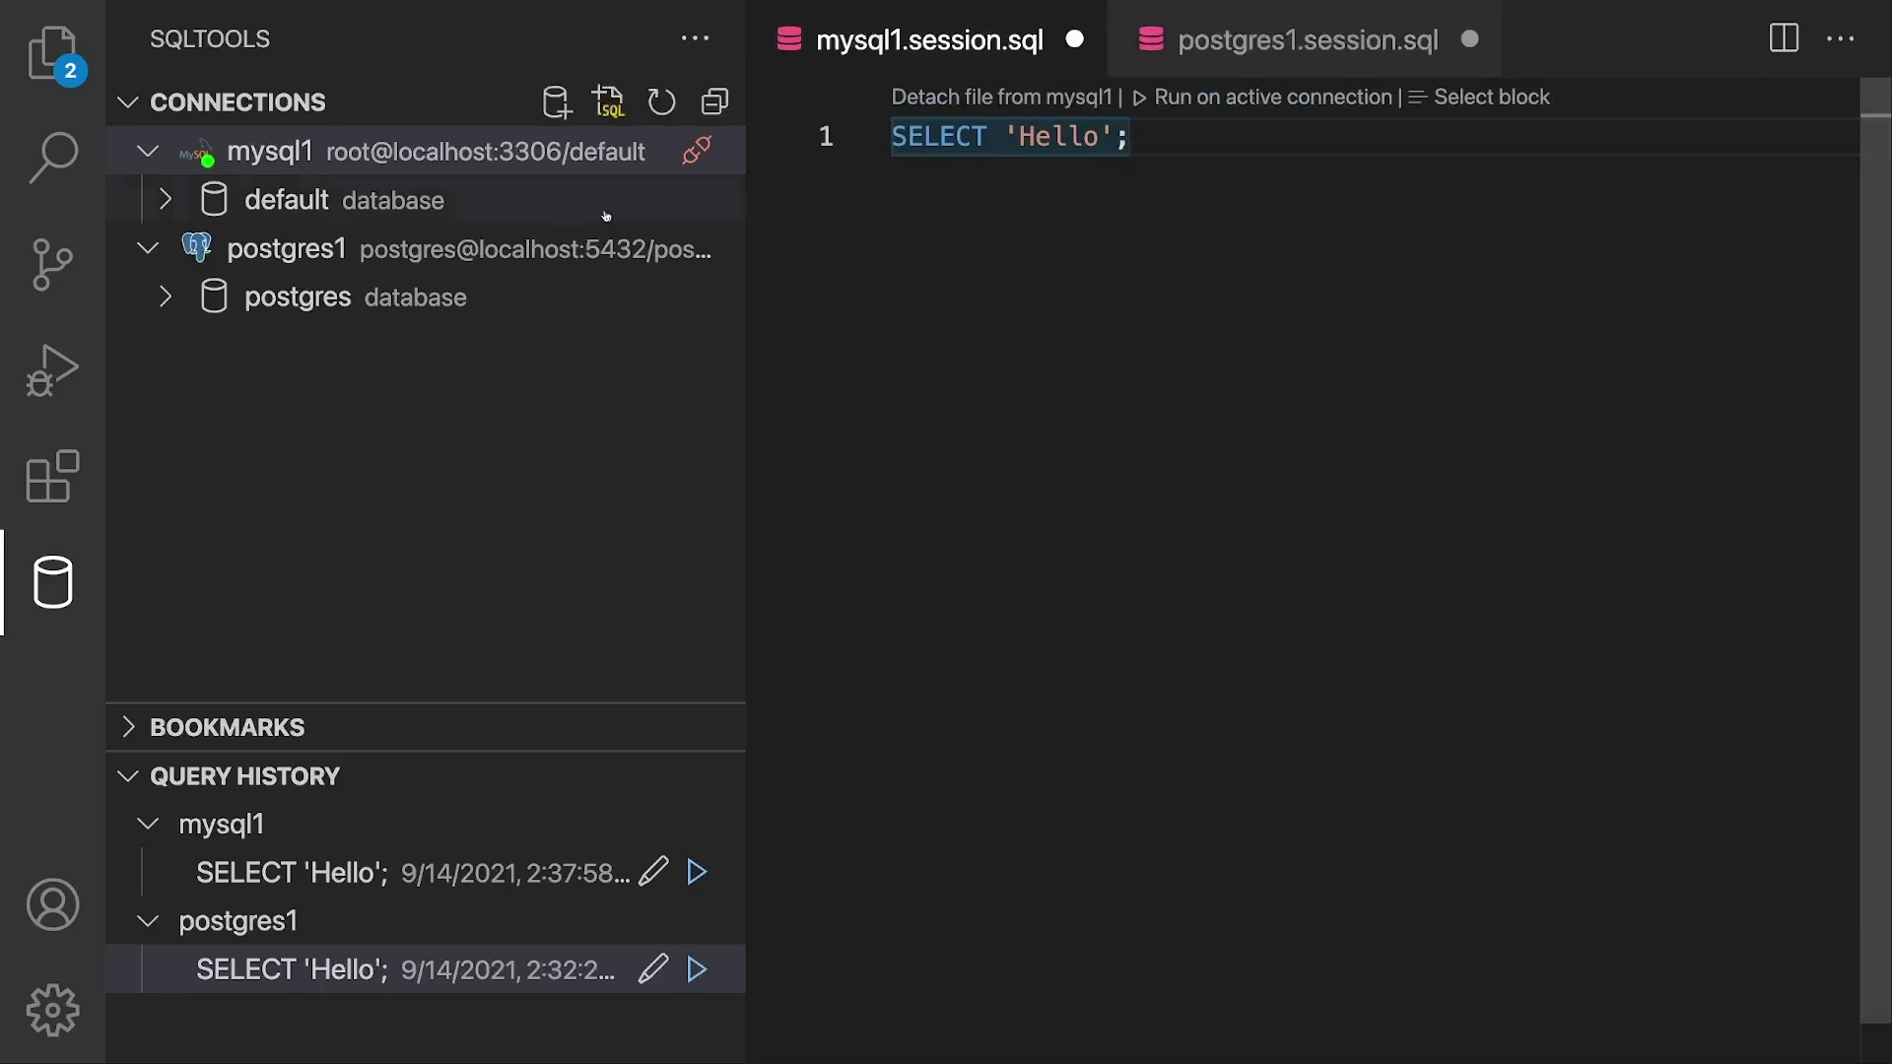
pyautogui.click(410, 250)
pyautogui.click(409, 153)
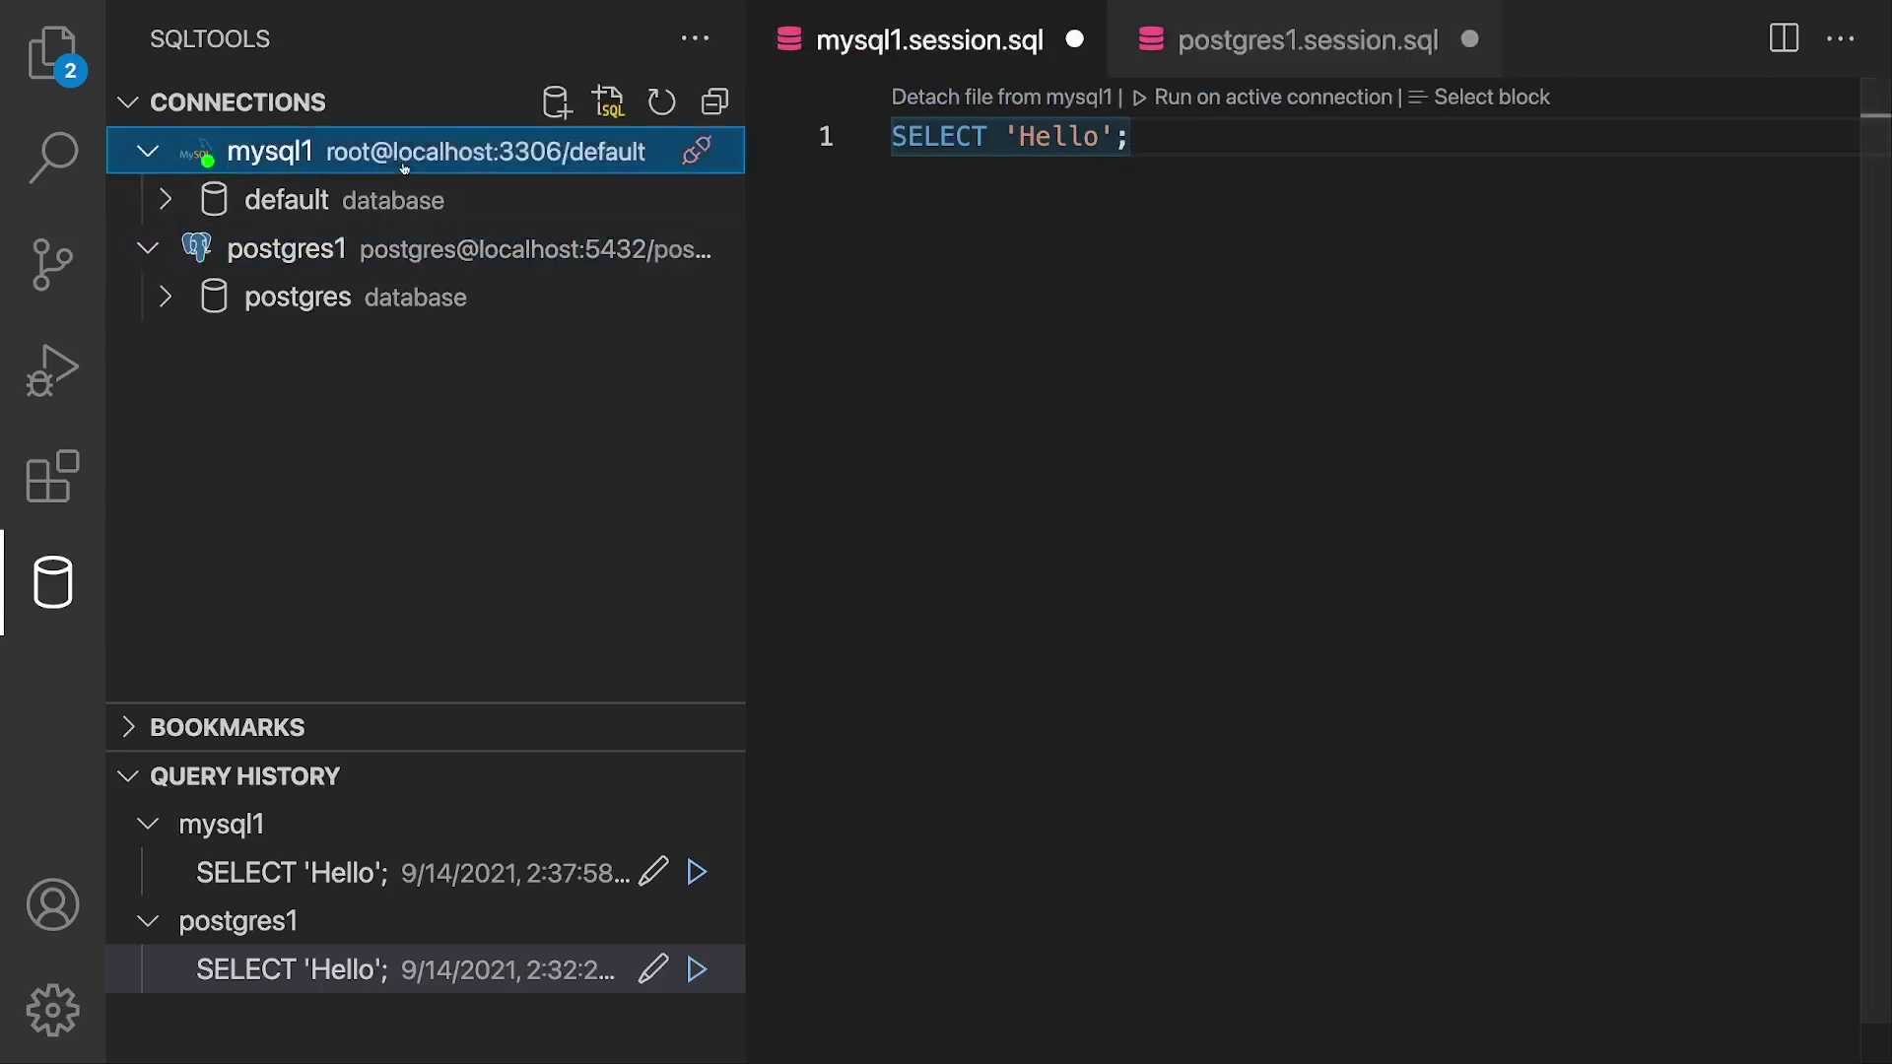
pyautogui.click(391, 249)
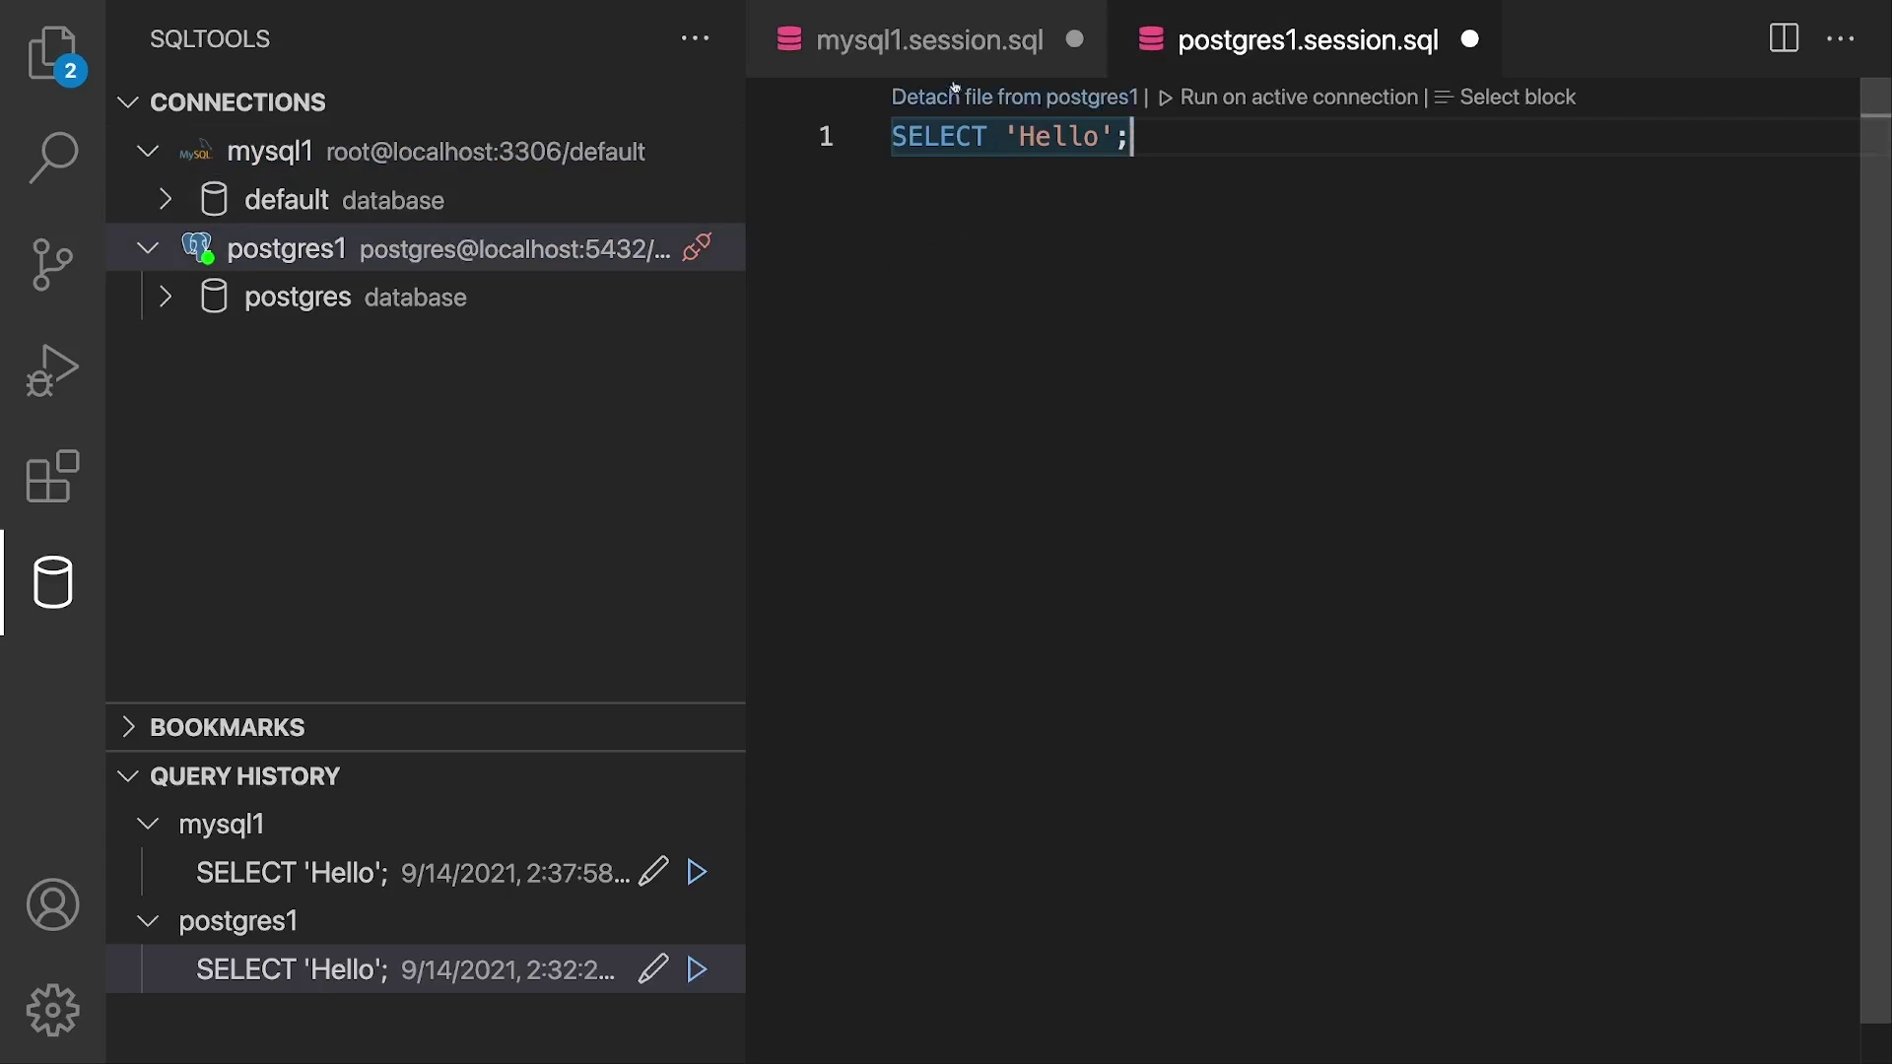
pyautogui.click(948, 47)
pyautogui.click(1246, 61)
pyautogui.click(974, 67)
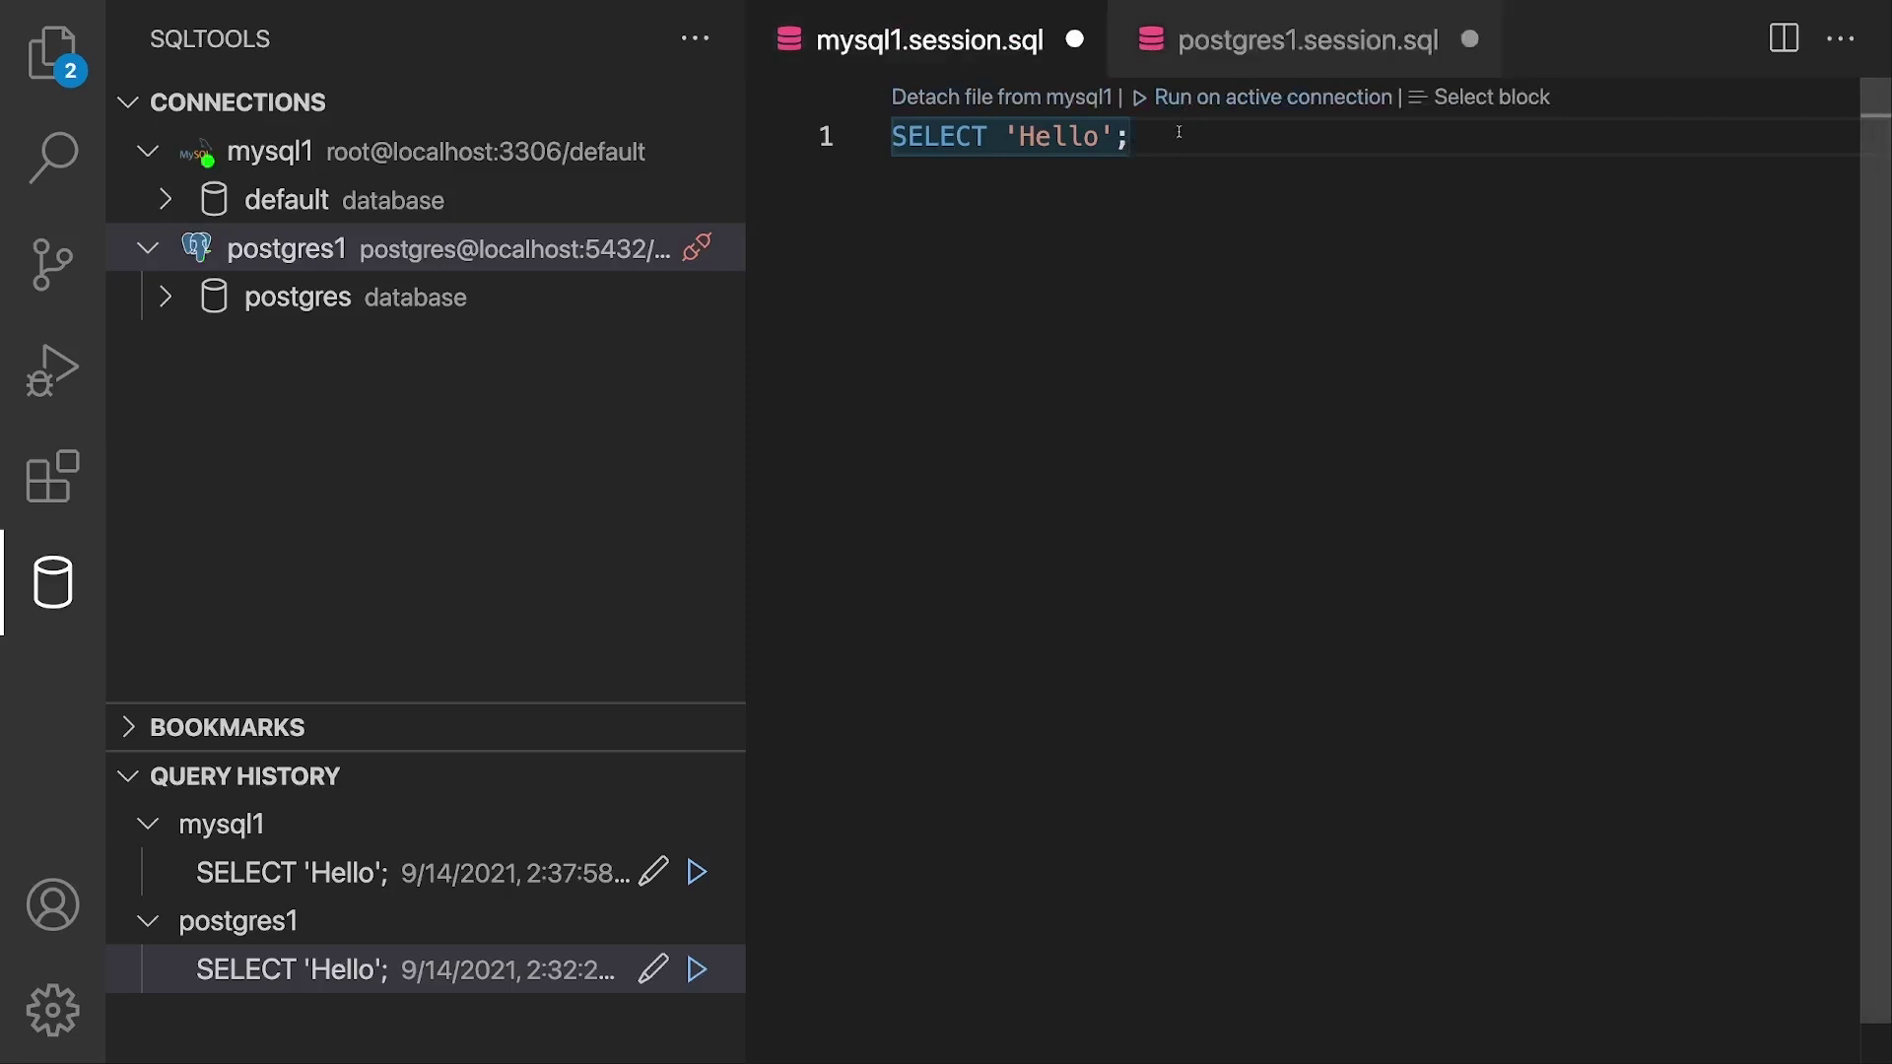
pyautogui.click(1209, 56)
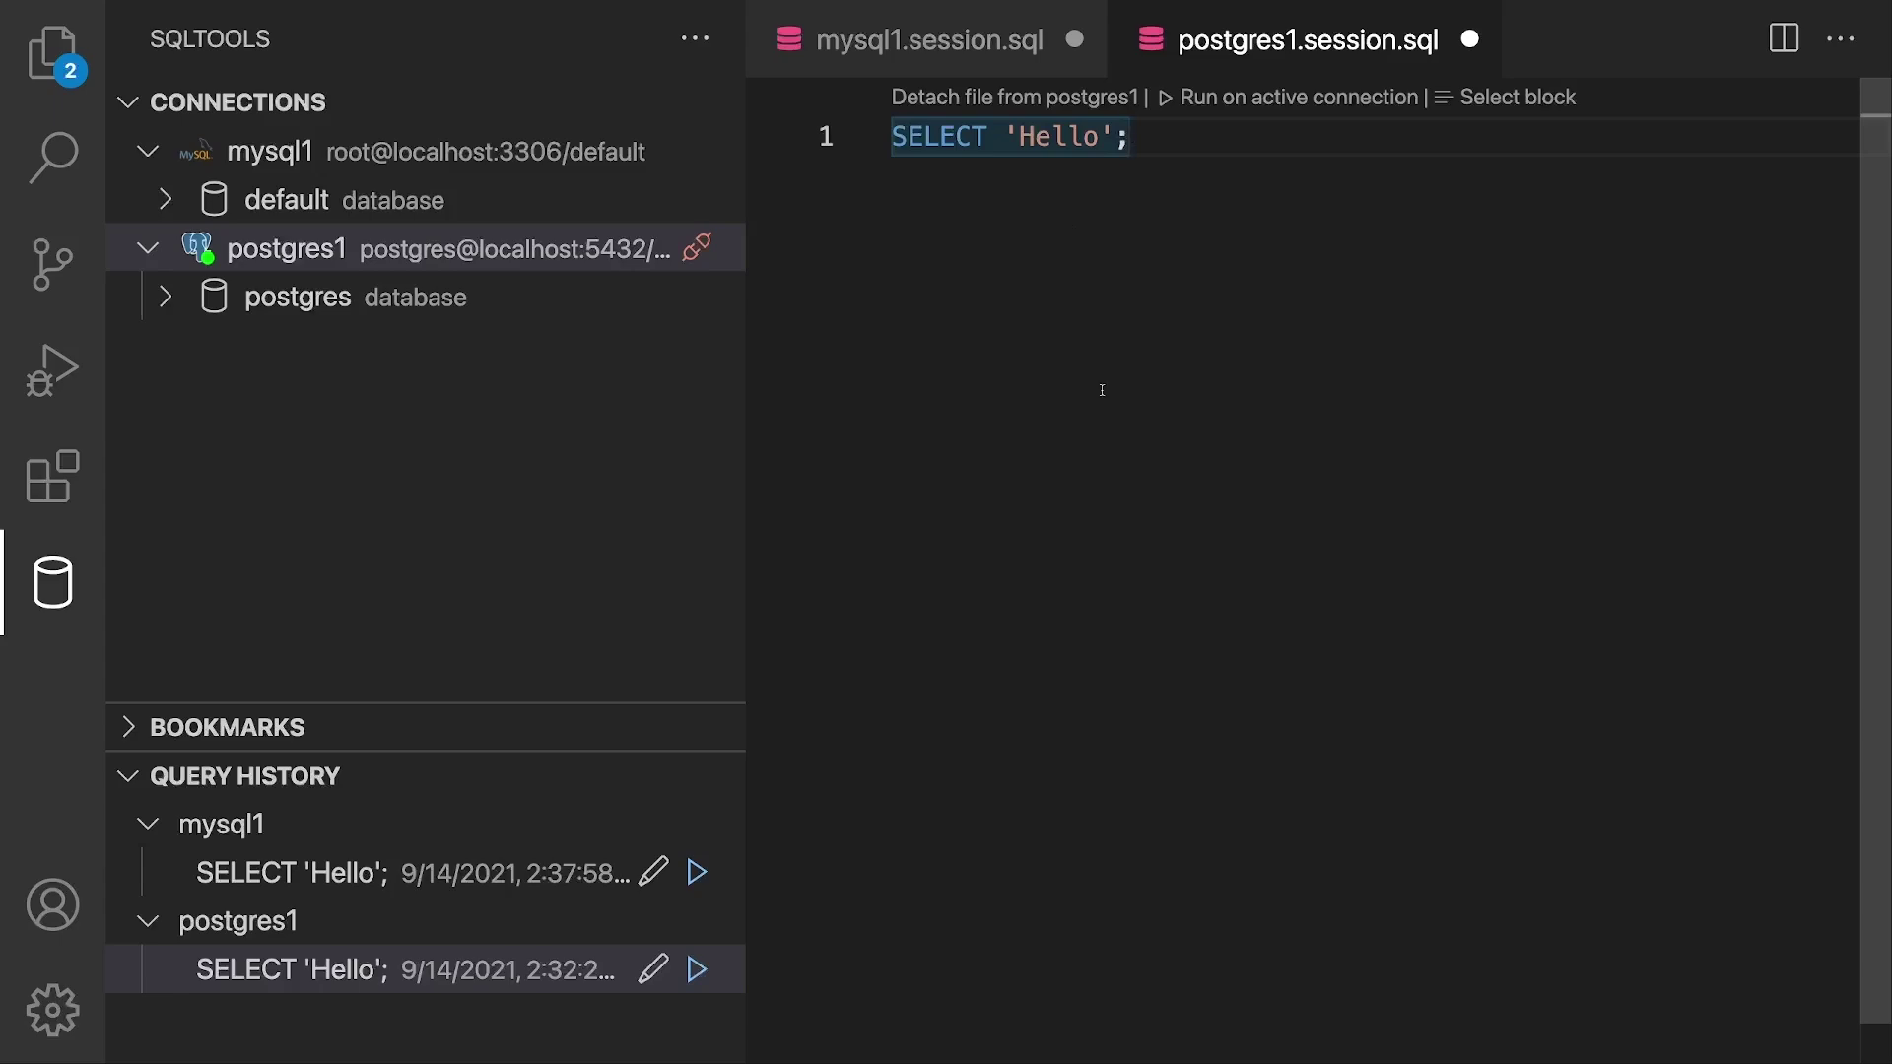
pyautogui.press('super+w')
pyautogui.click(955, 599)
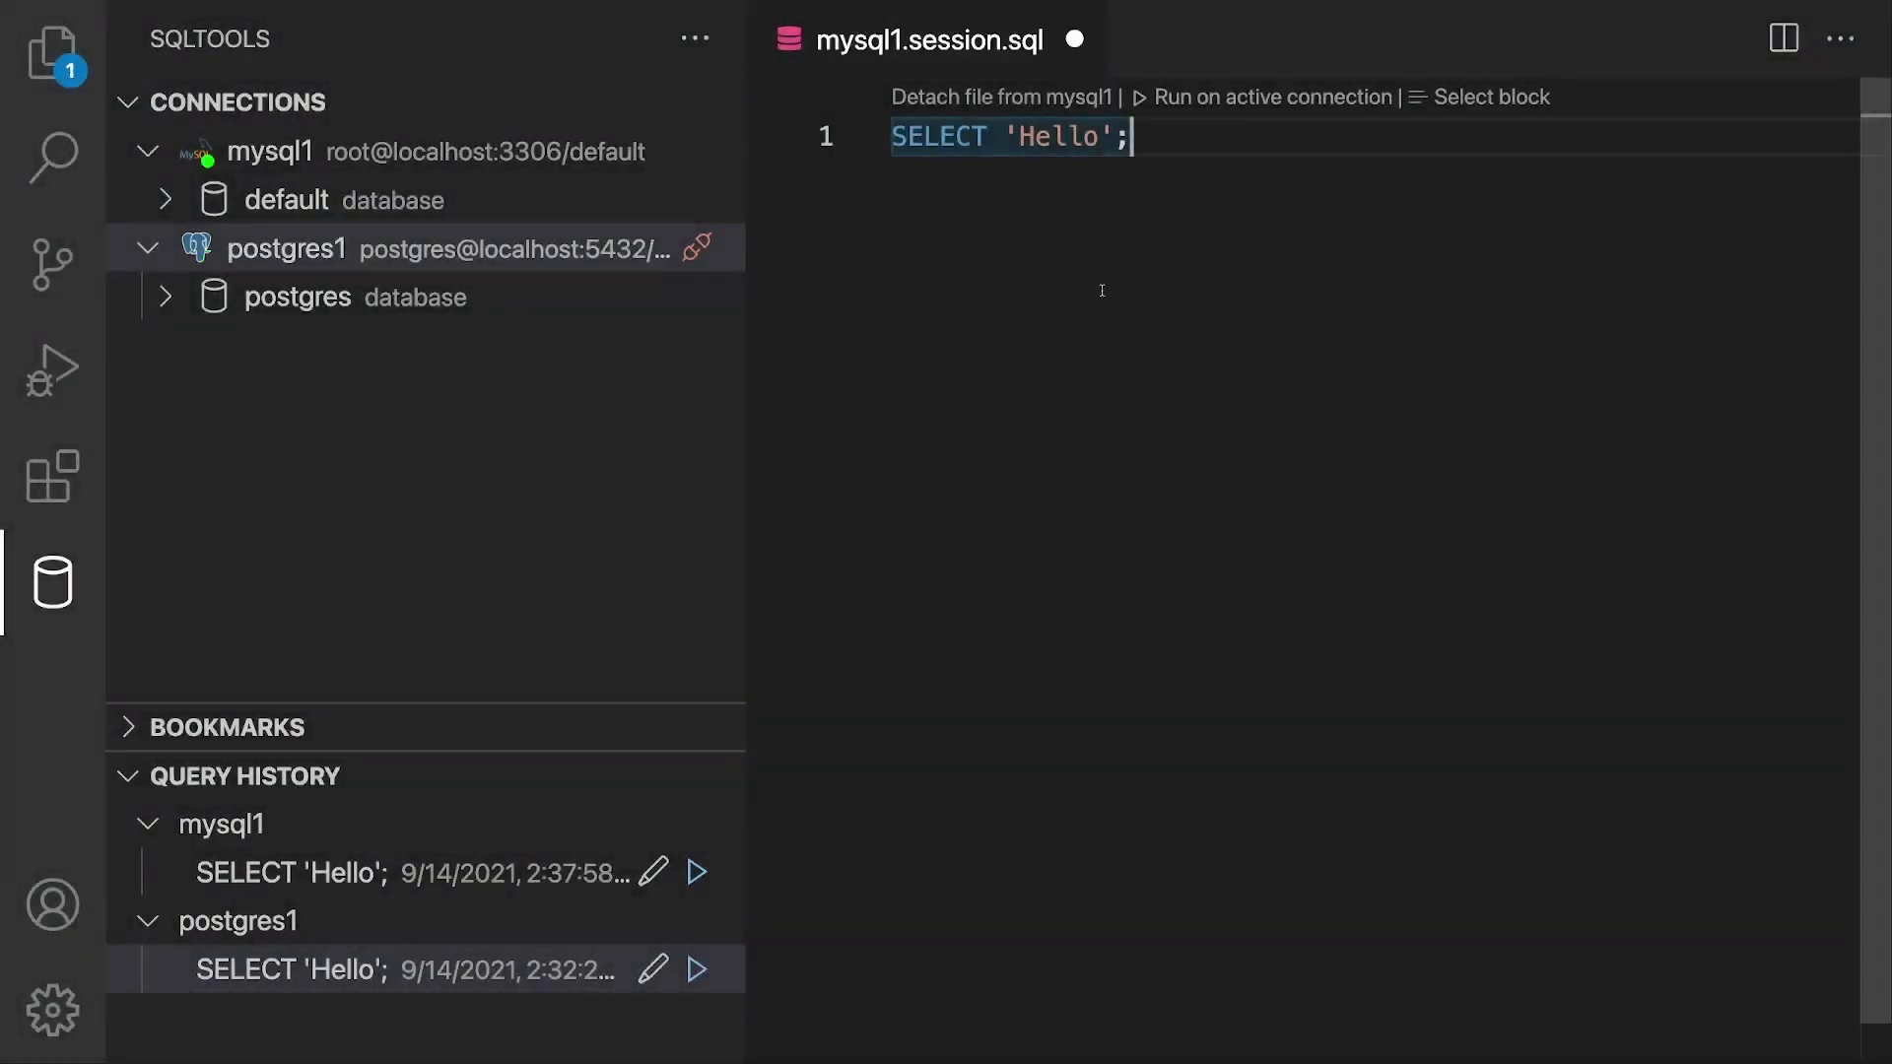
pyautogui.press('super+w')
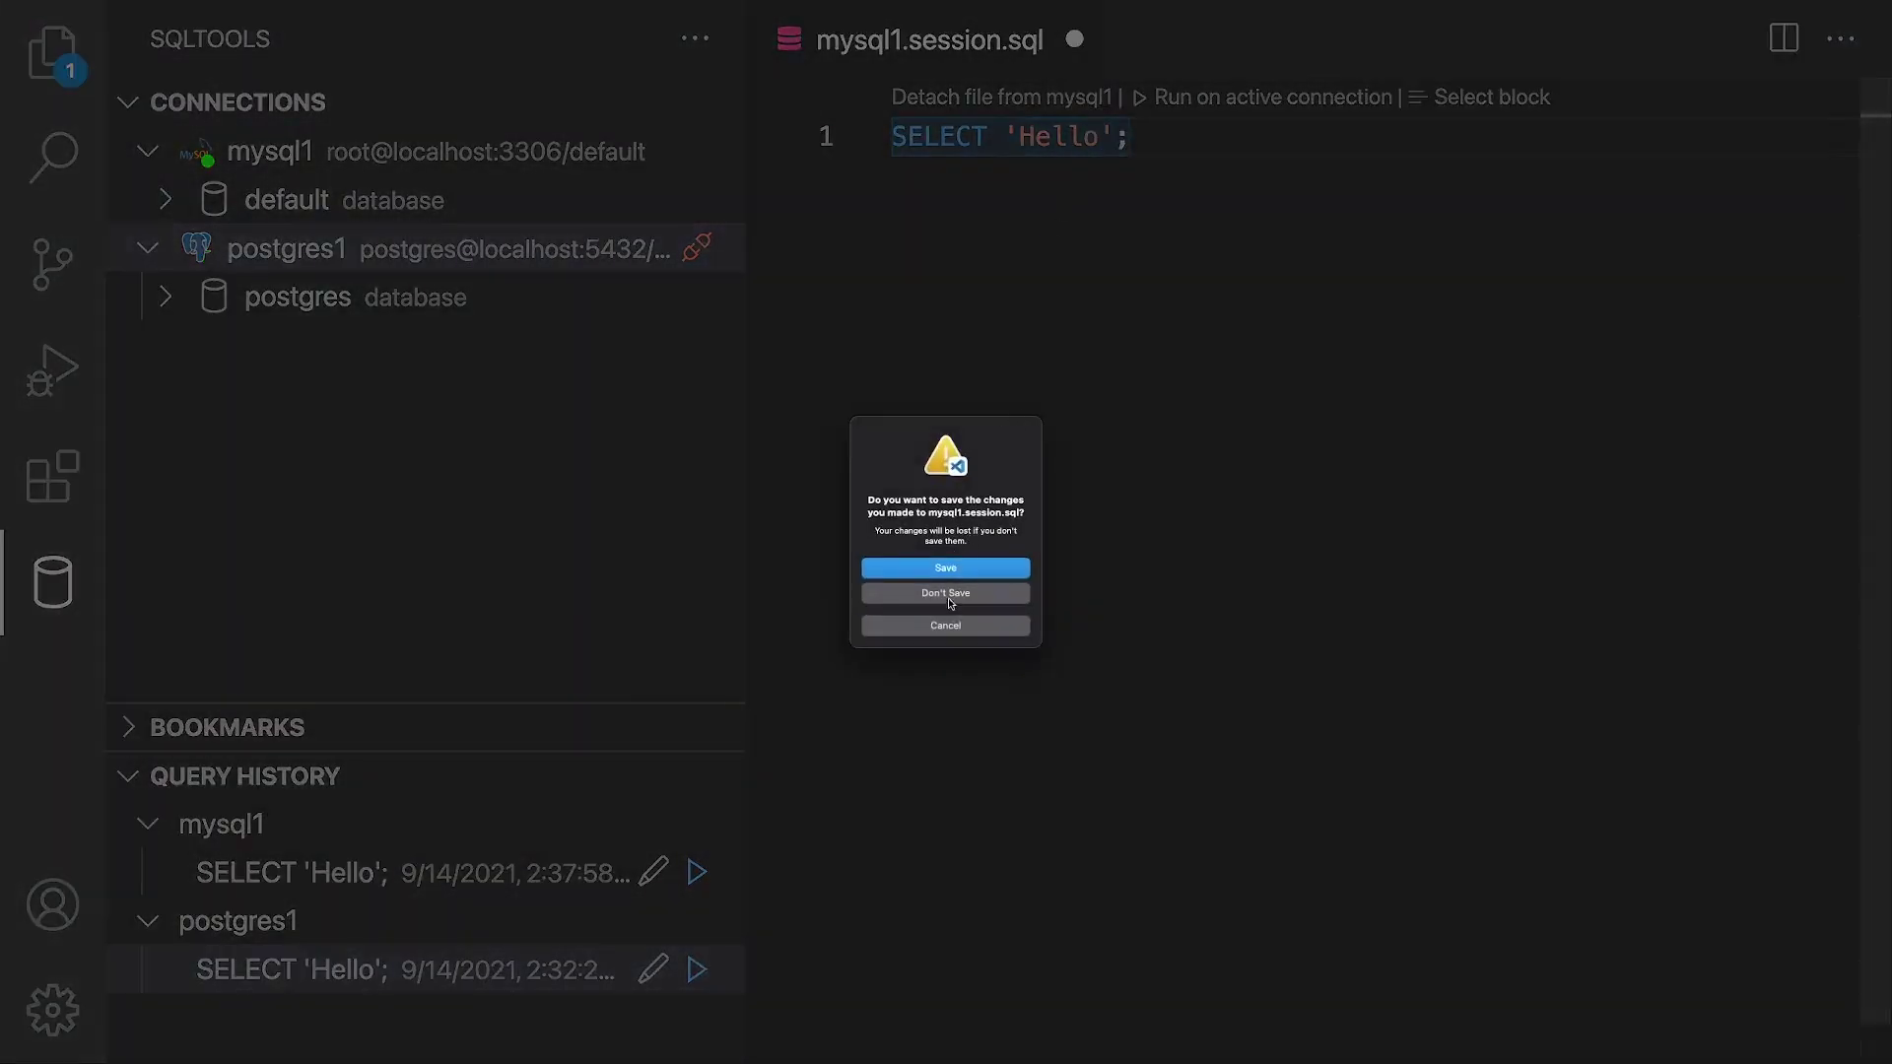
pyautogui.press('Escape')
pyautogui.click(1073, 40)
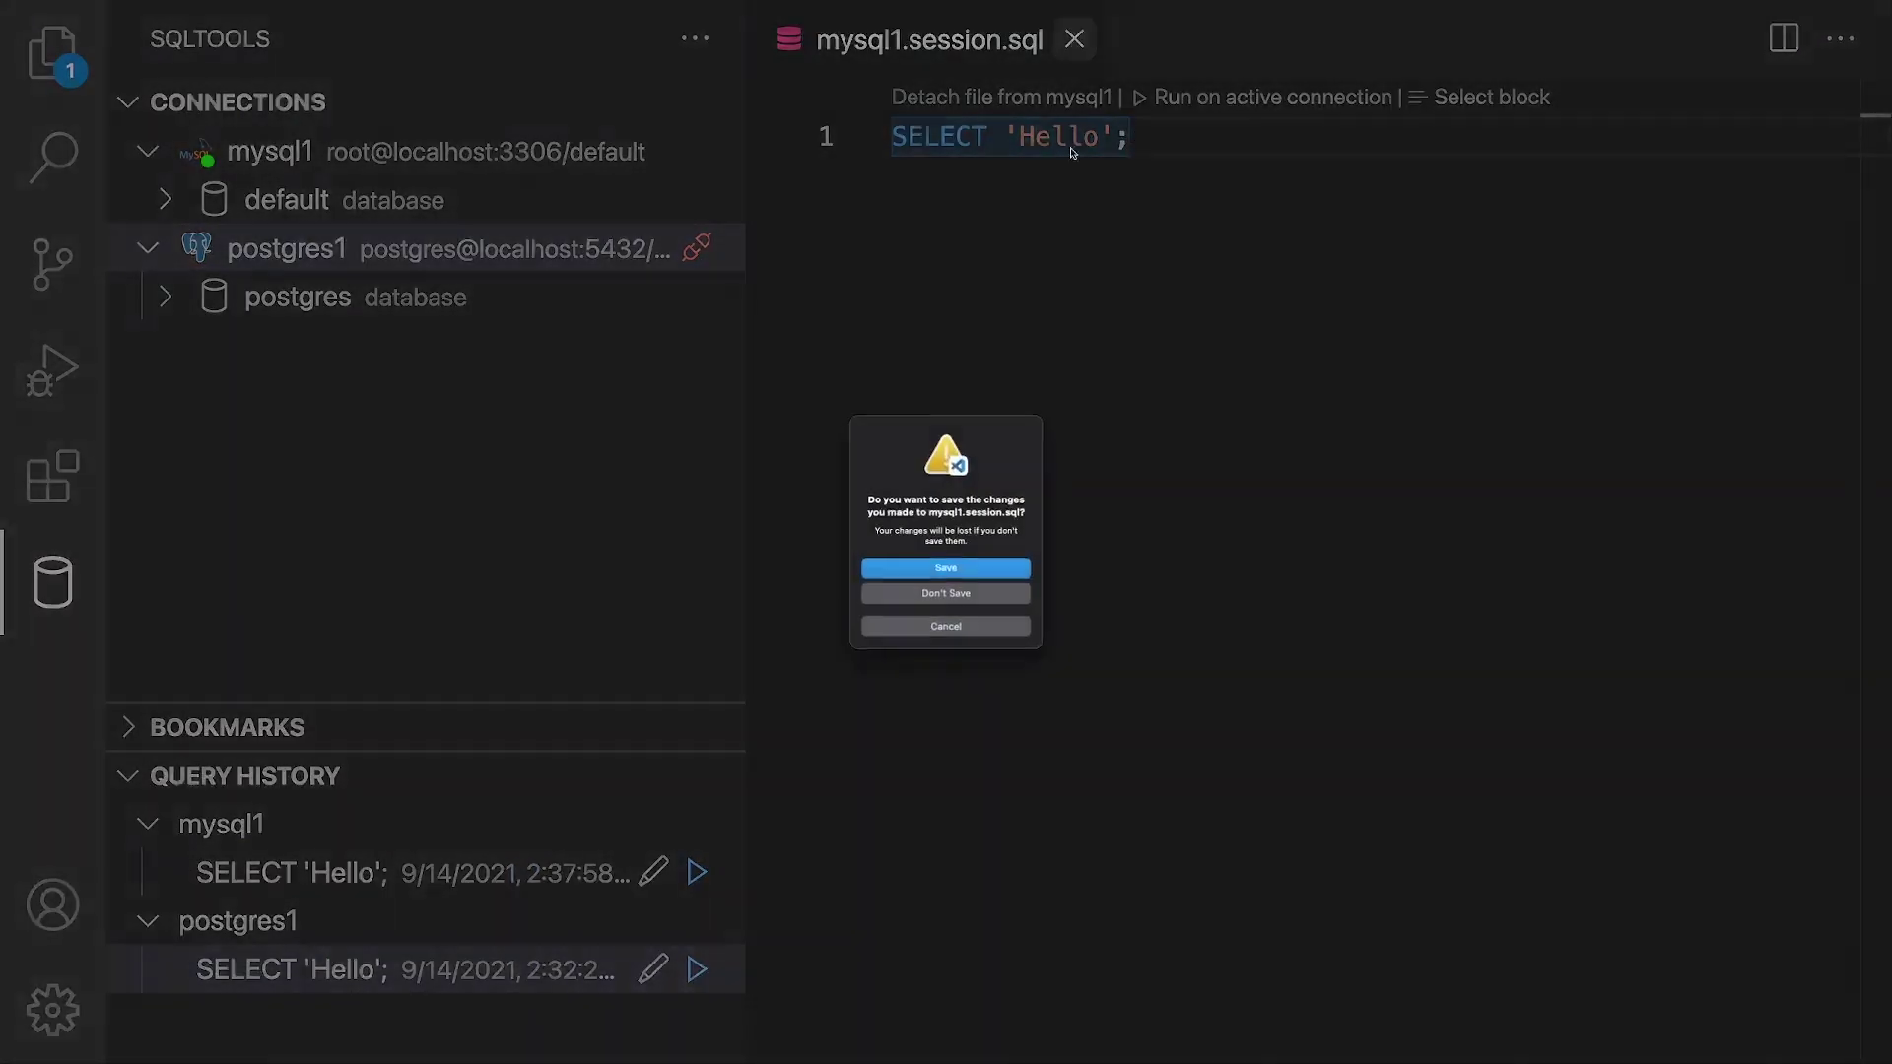
pyautogui.click(992, 601)
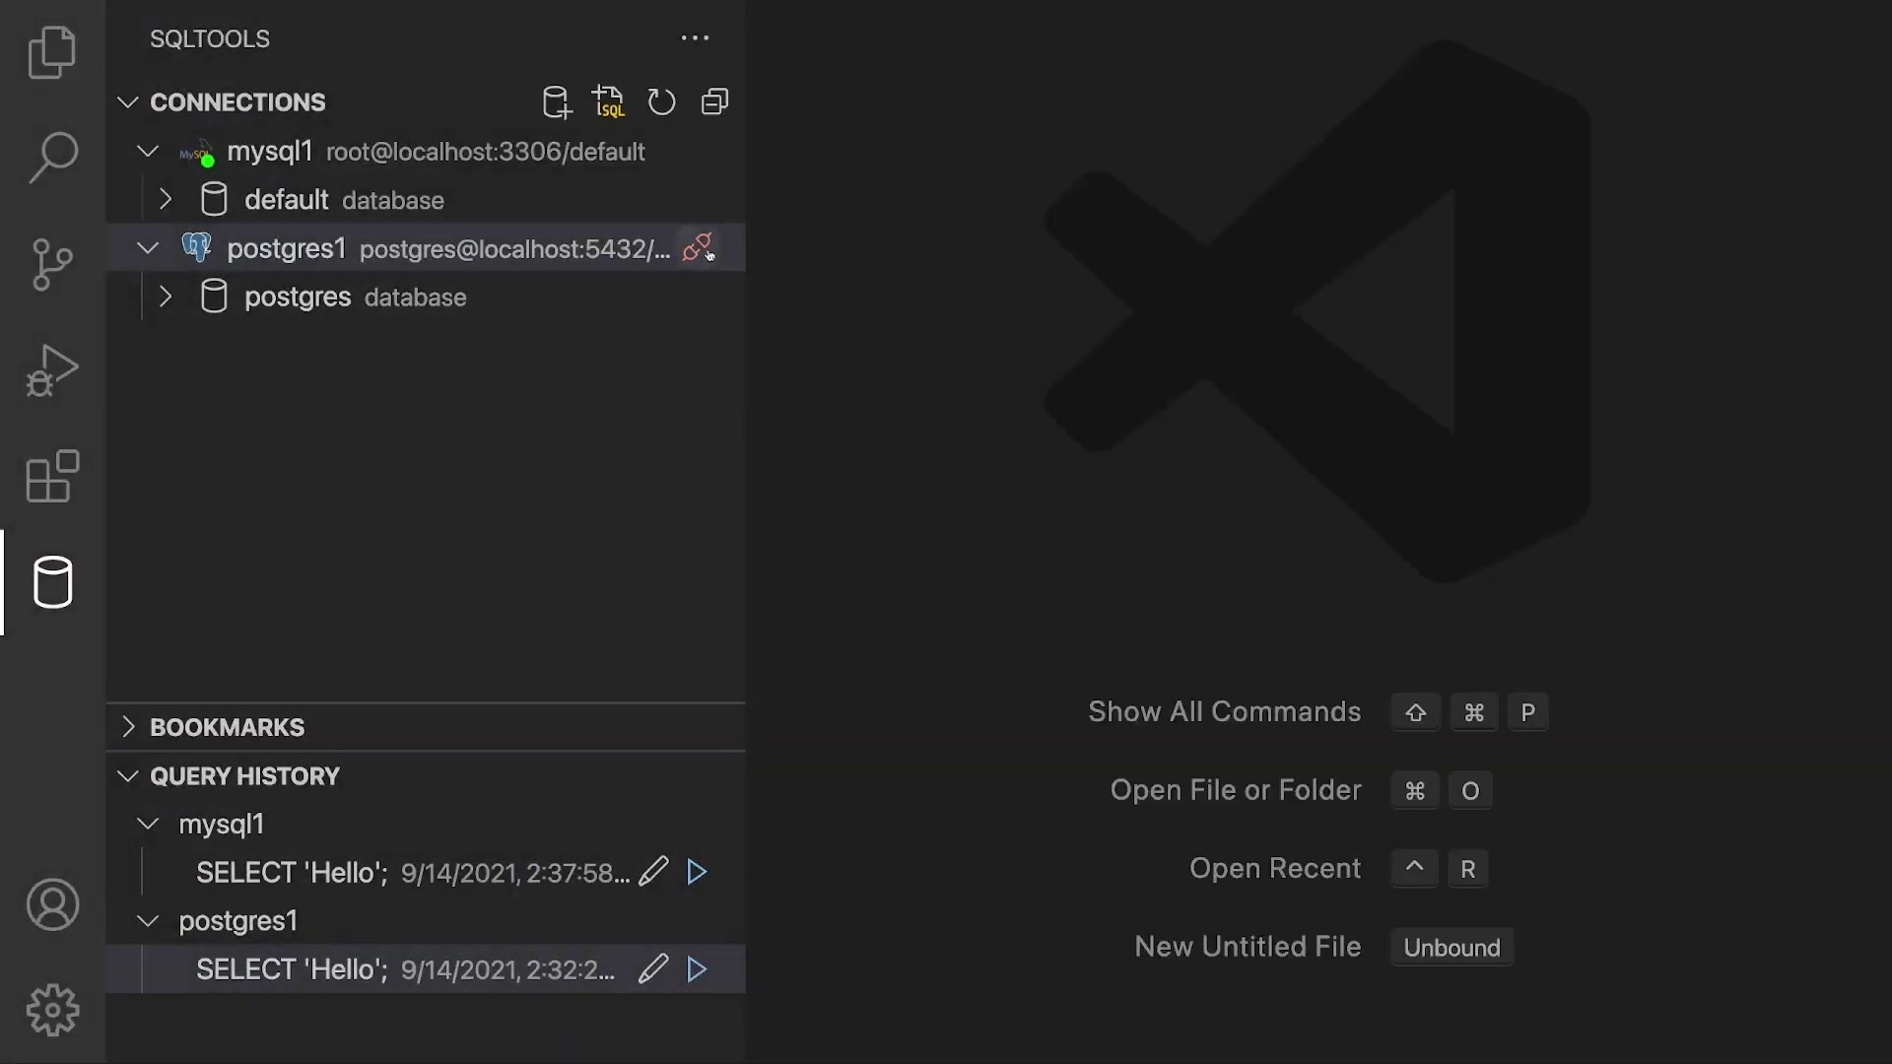
pyautogui.click(697, 247)
pyautogui.click(695, 151)
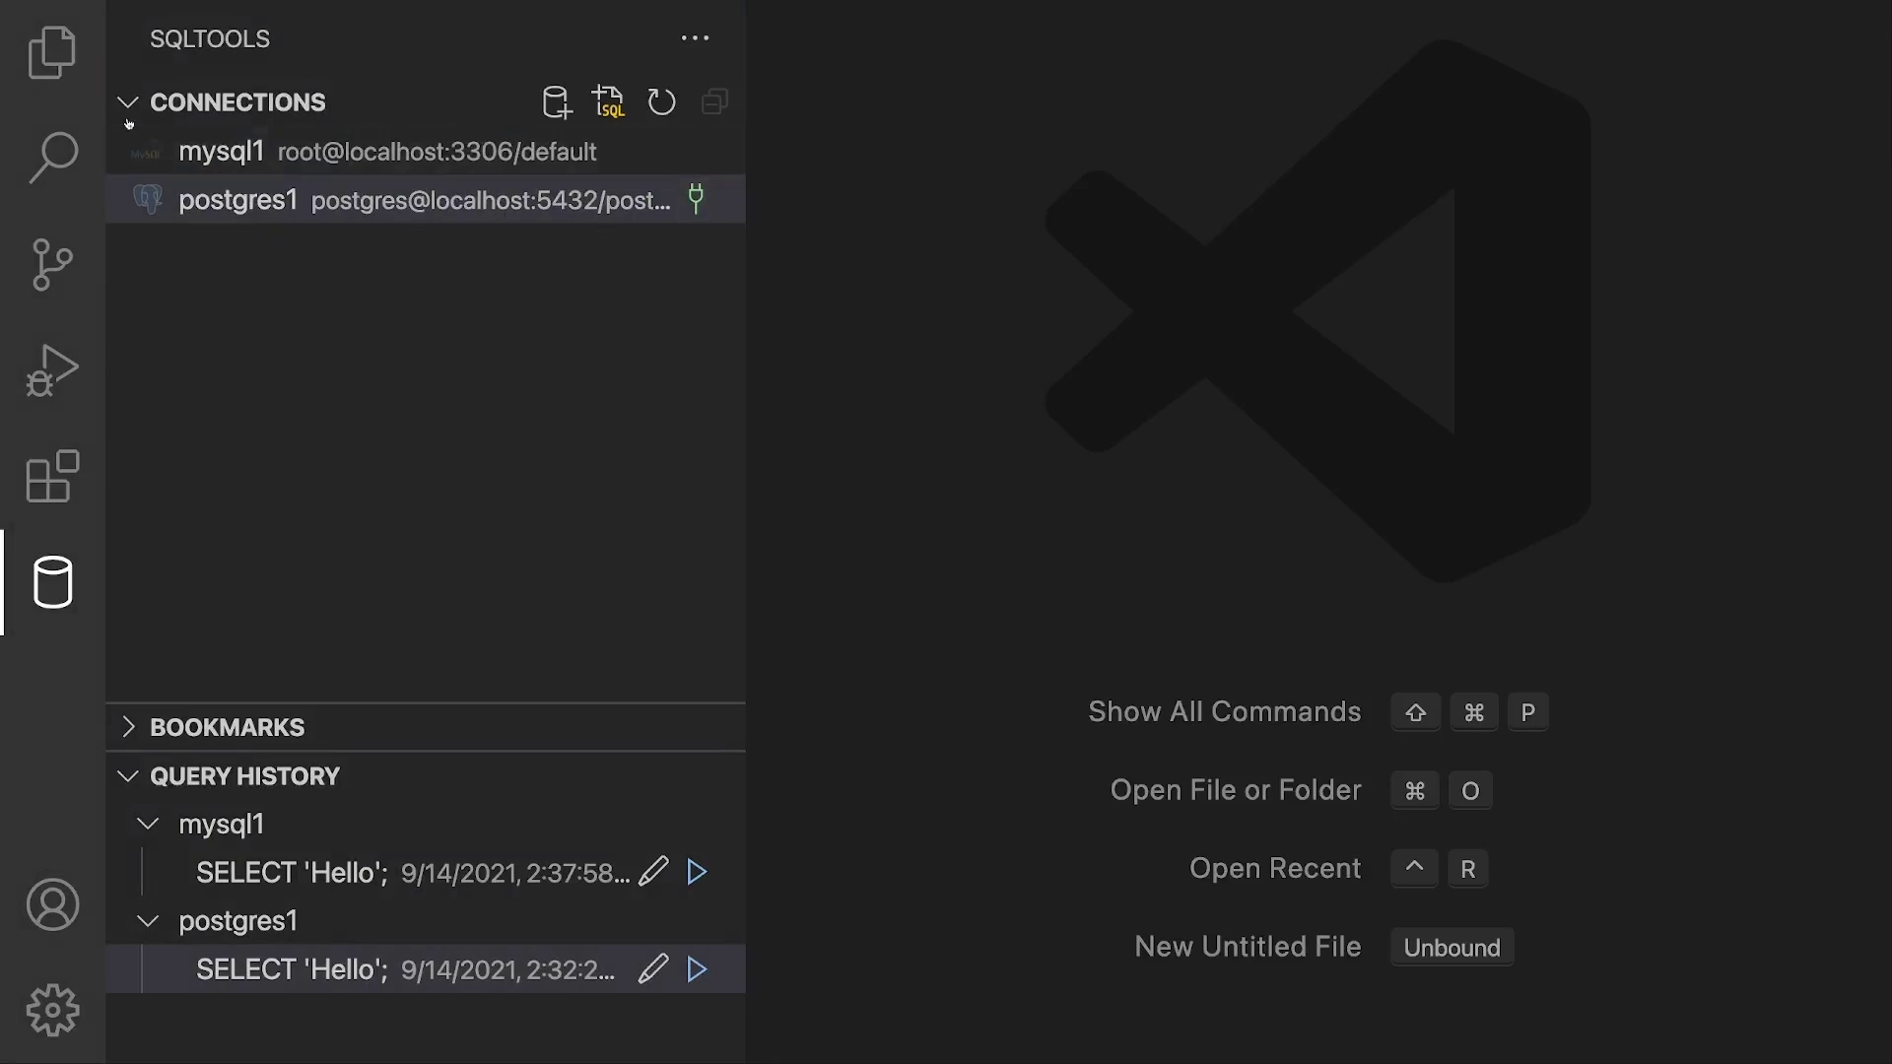
# Step: Open the sql-complete-guide folder under development as the project folder
pyautogui.click(51, 54)
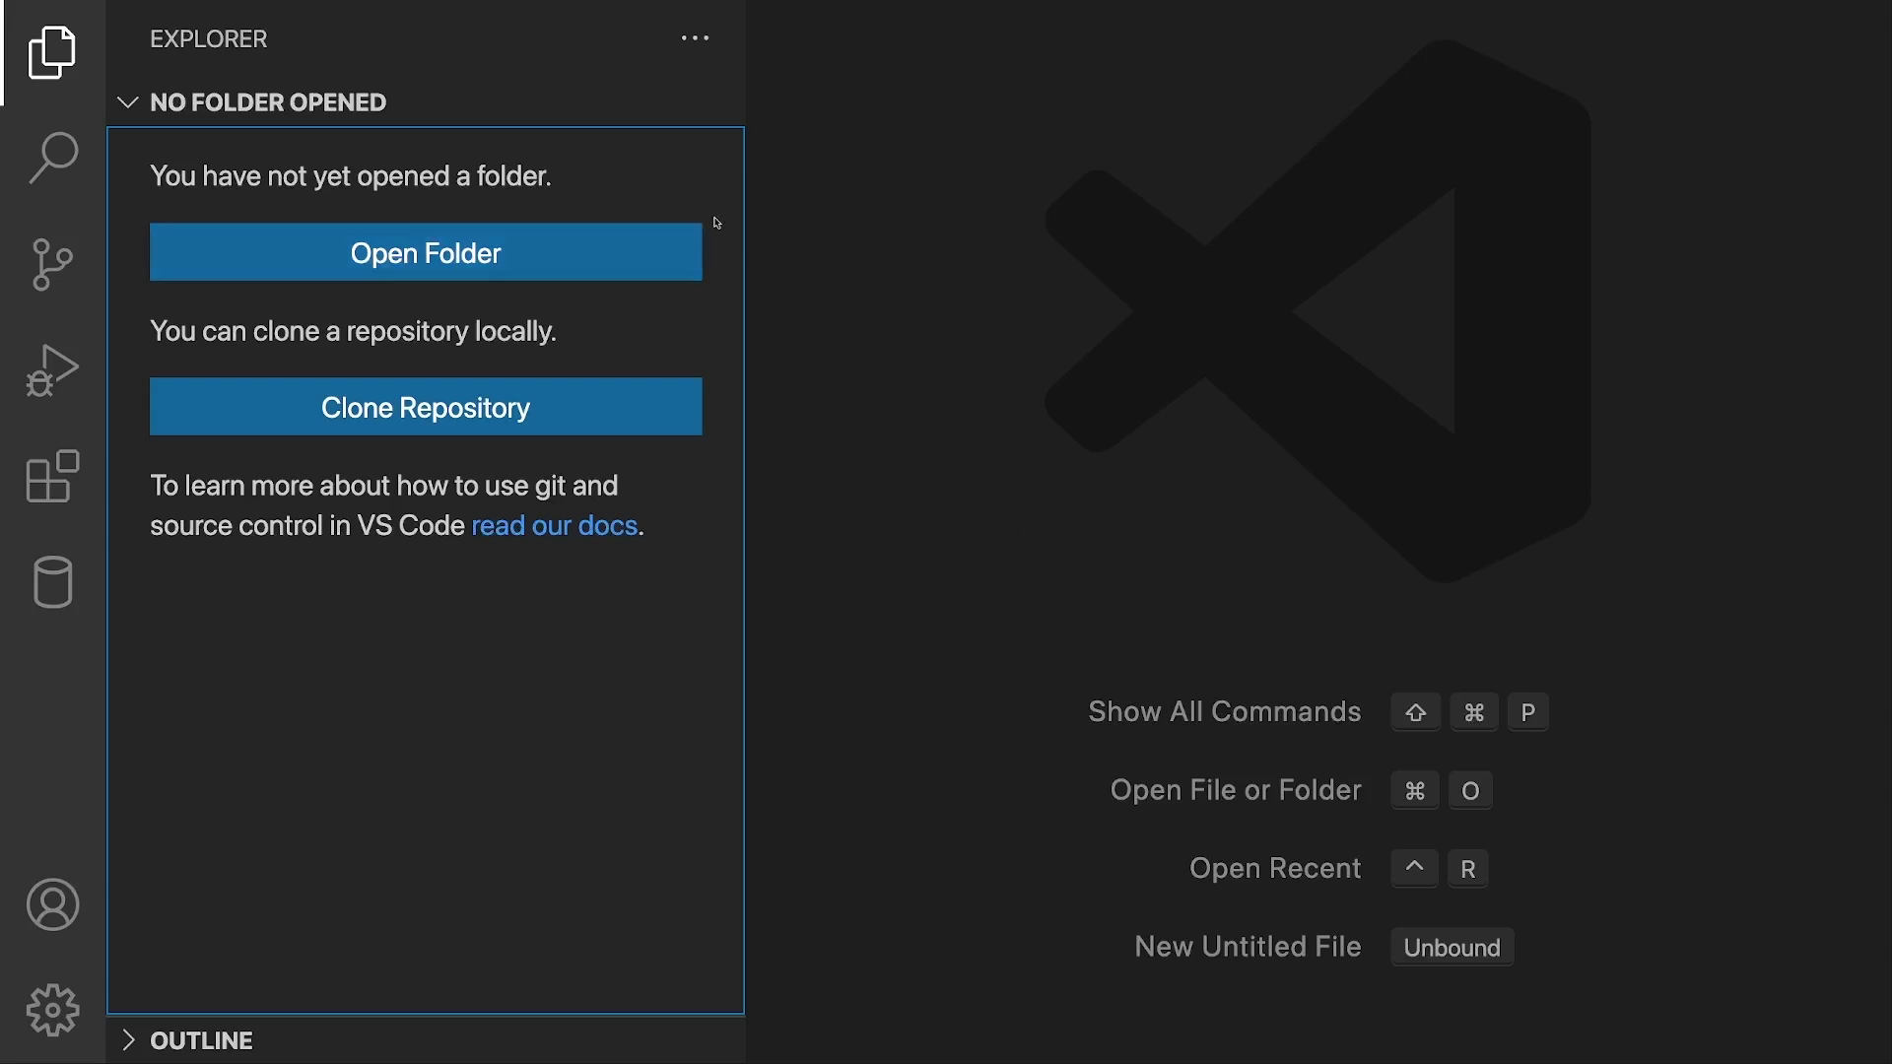
pyautogui.click(624, 251)
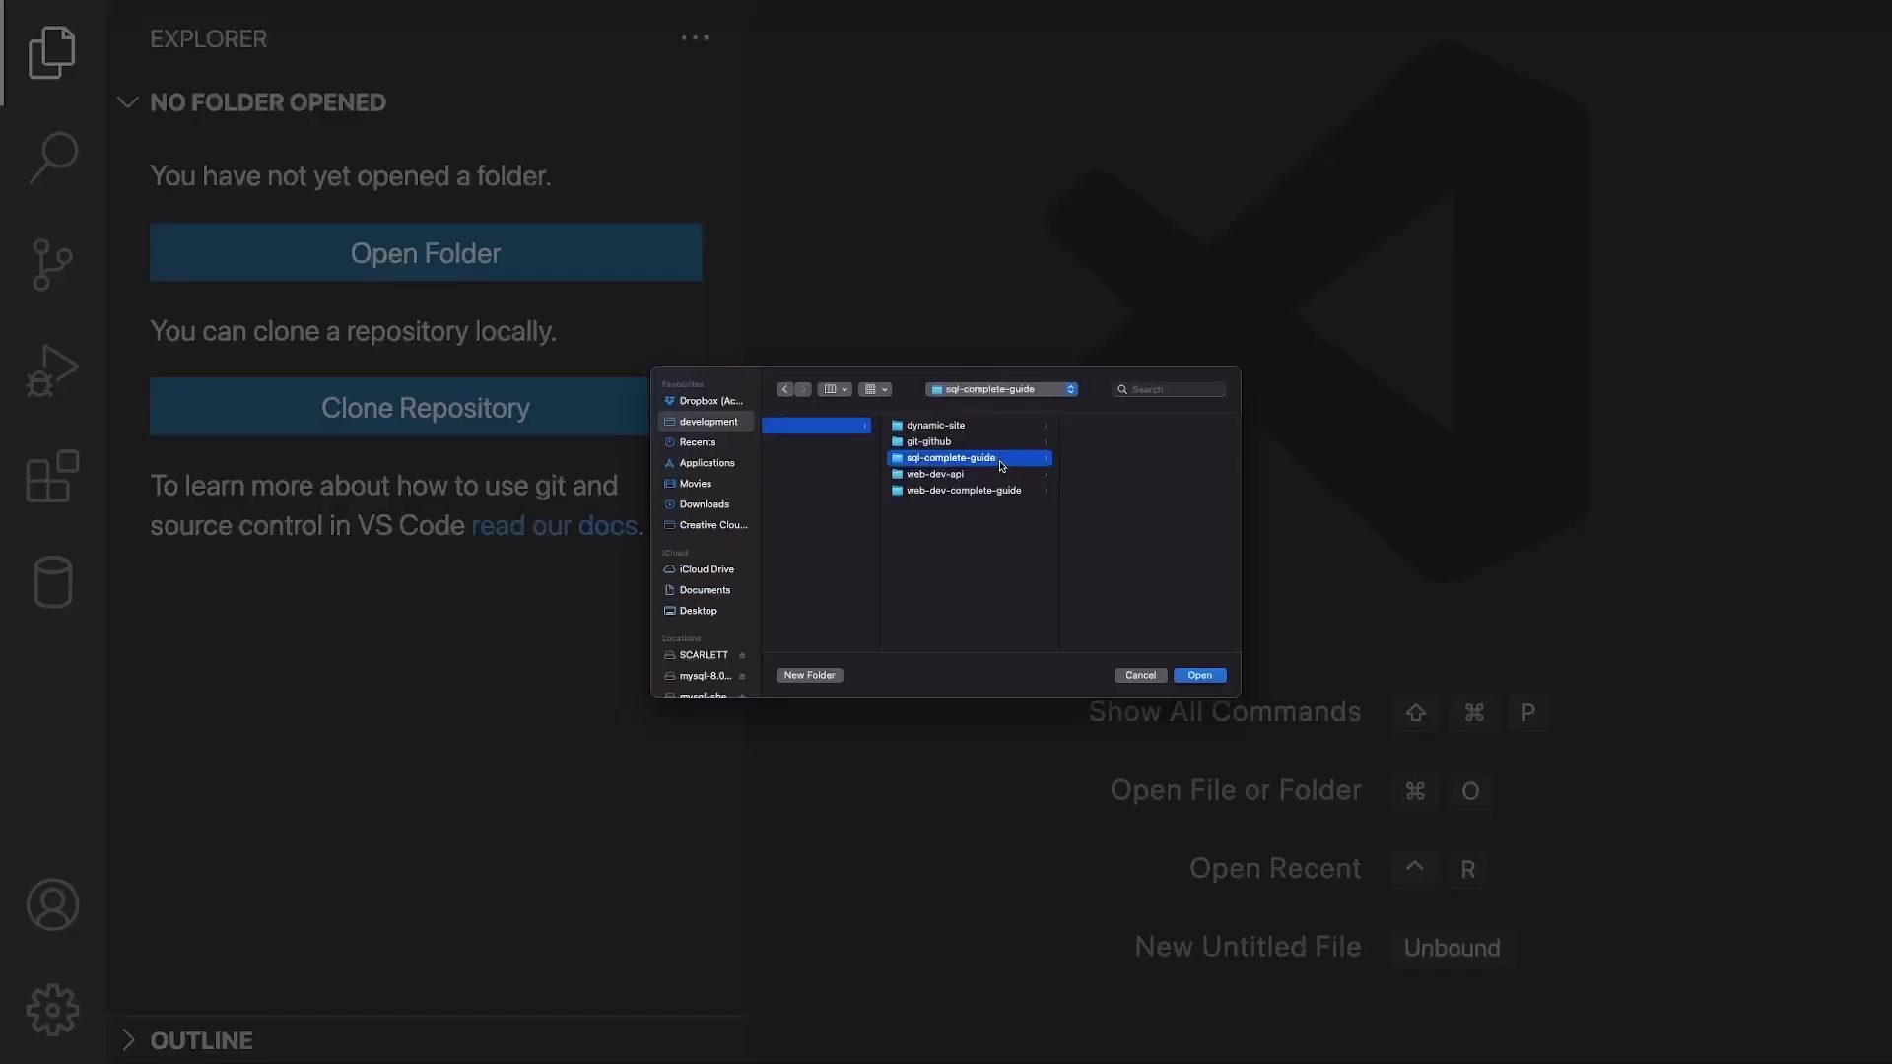
pyautogui.click(1199, 675)
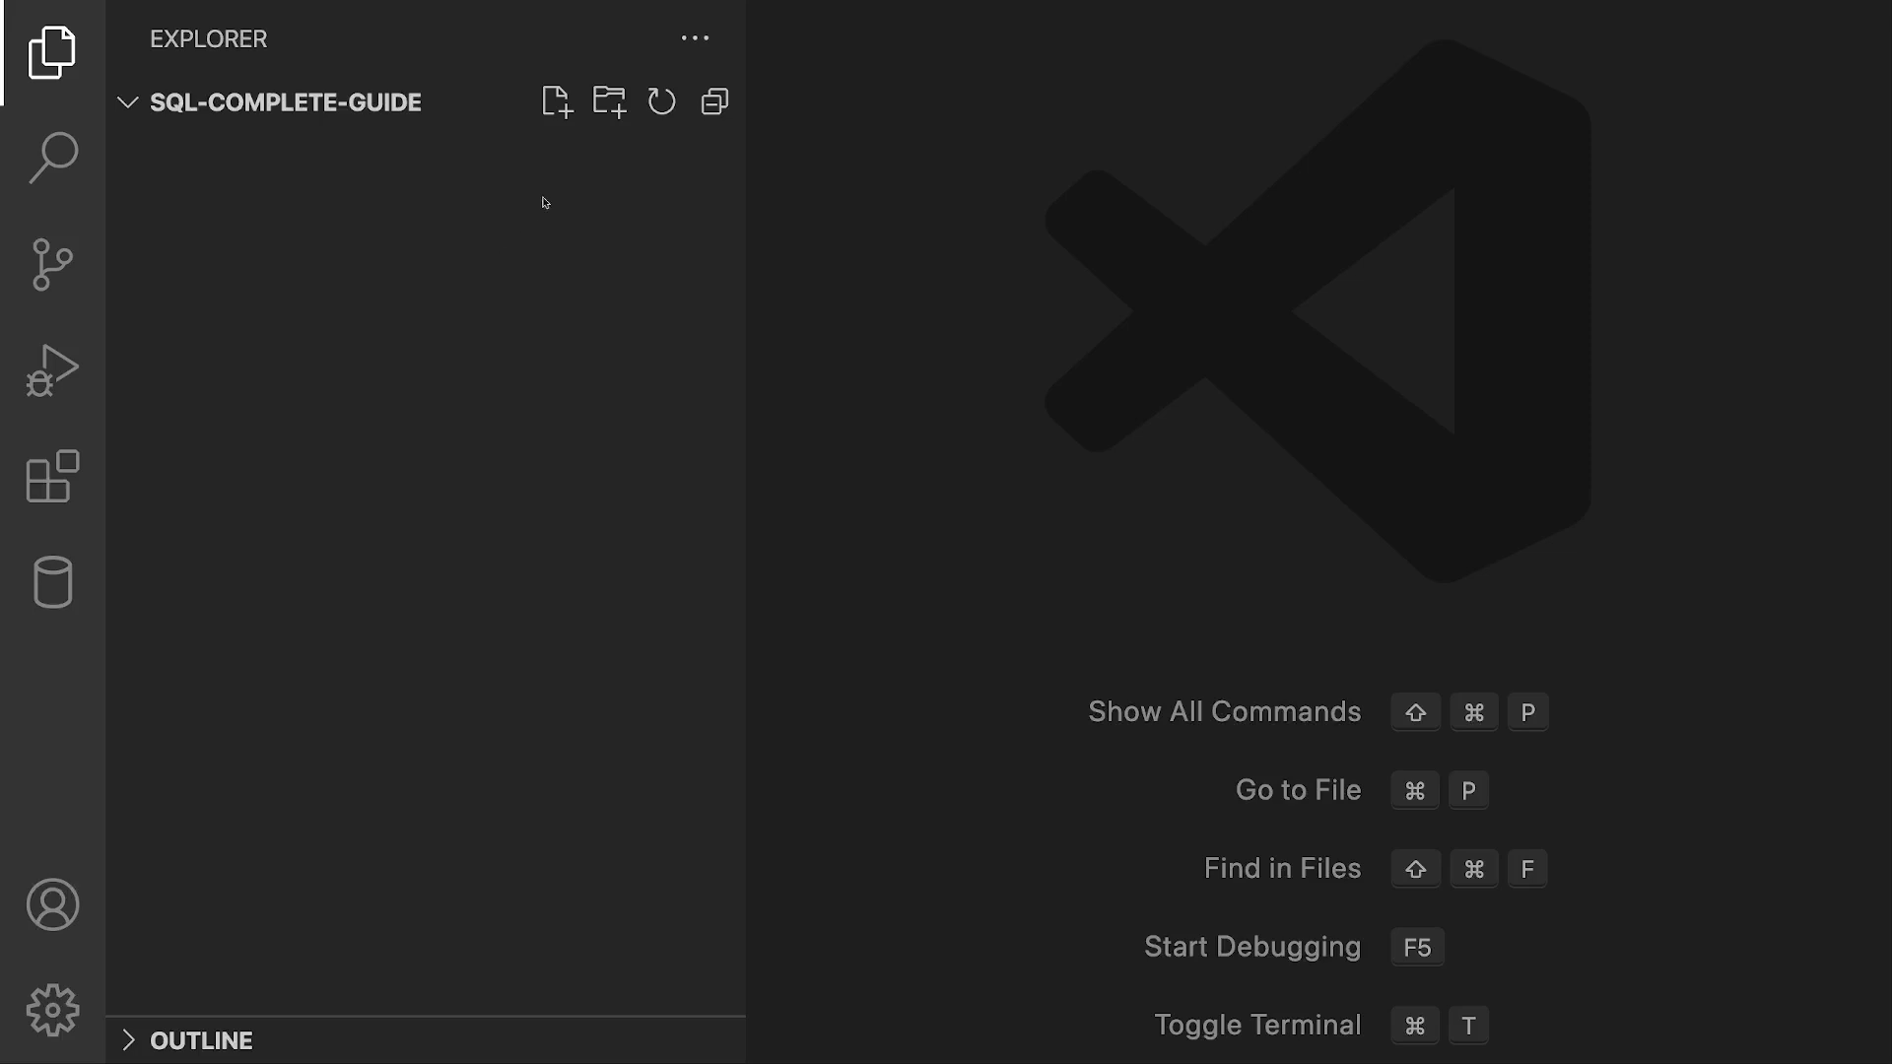
# Step: Look through the Keyboard Shortcuts list from the preferences menu, then close it
pyautogui.click(555, 103)
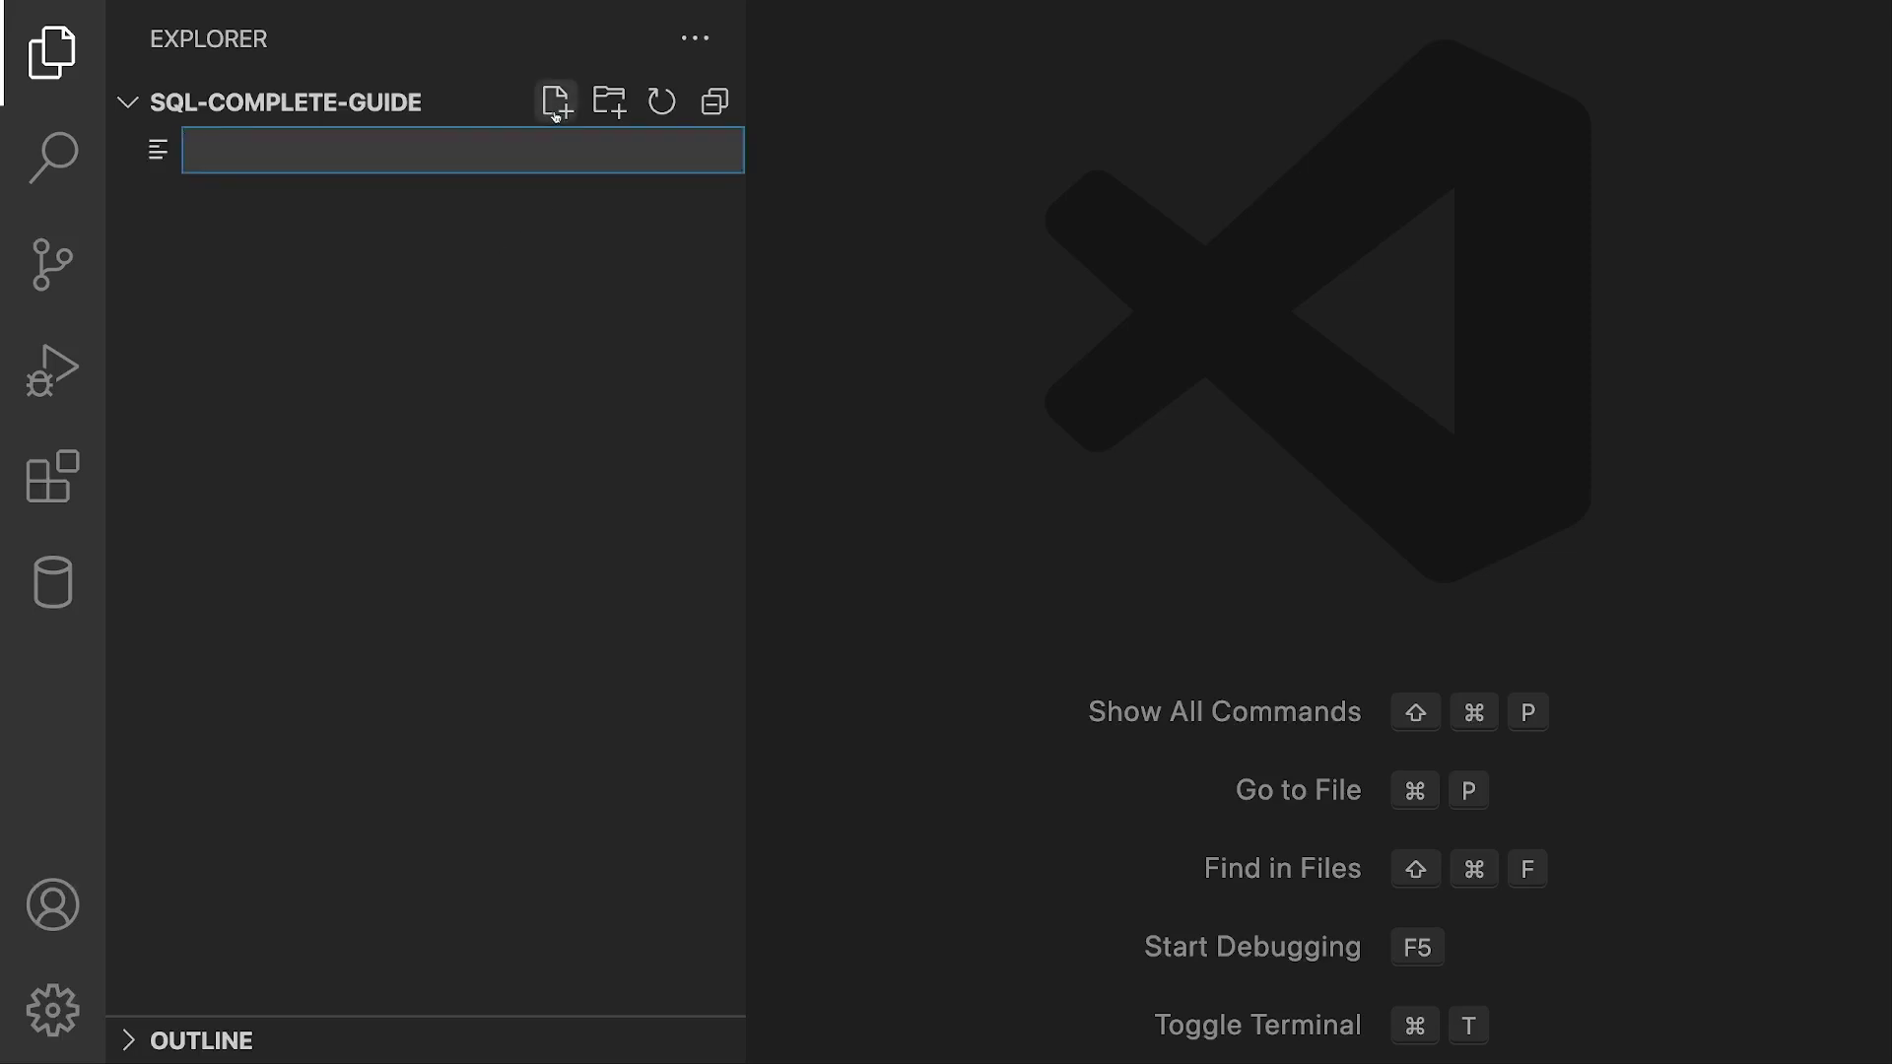
pyautogui.press('Escape')
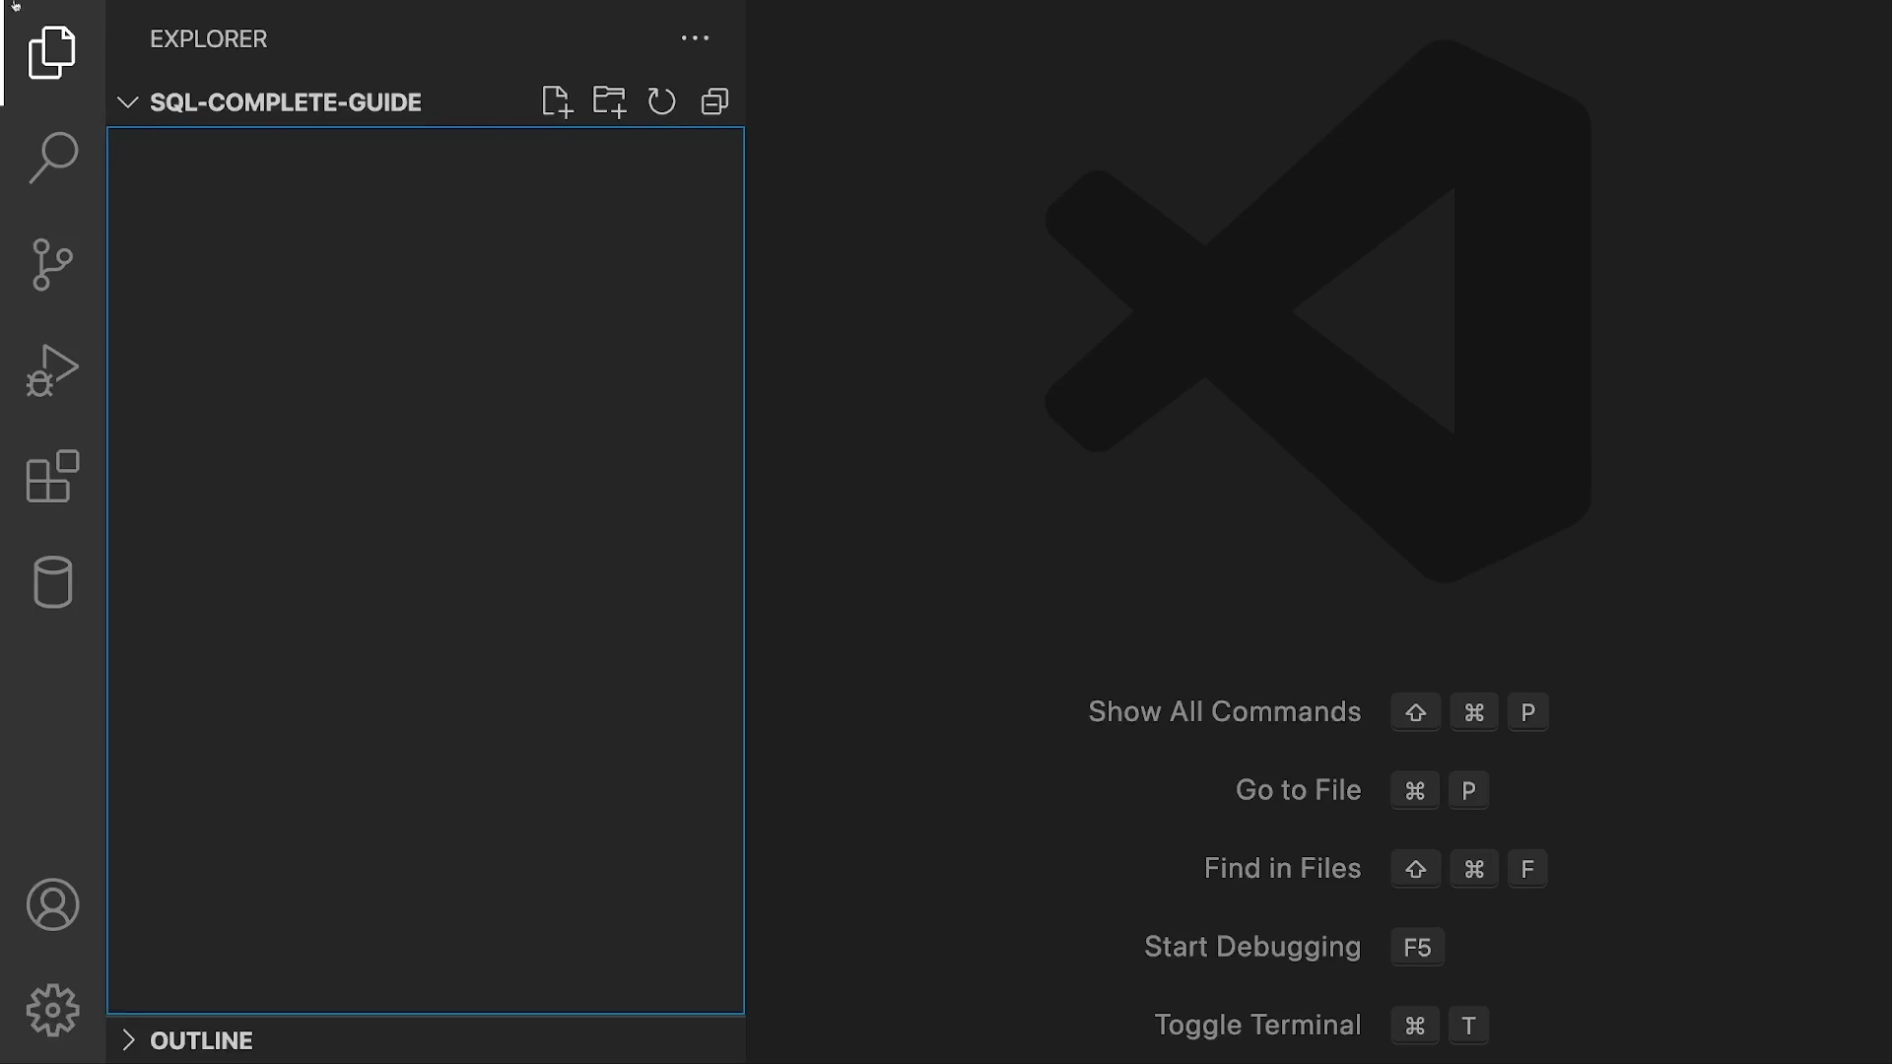
pyautogui.click(54, 9)
pyautogui.moveTo(104, 77)
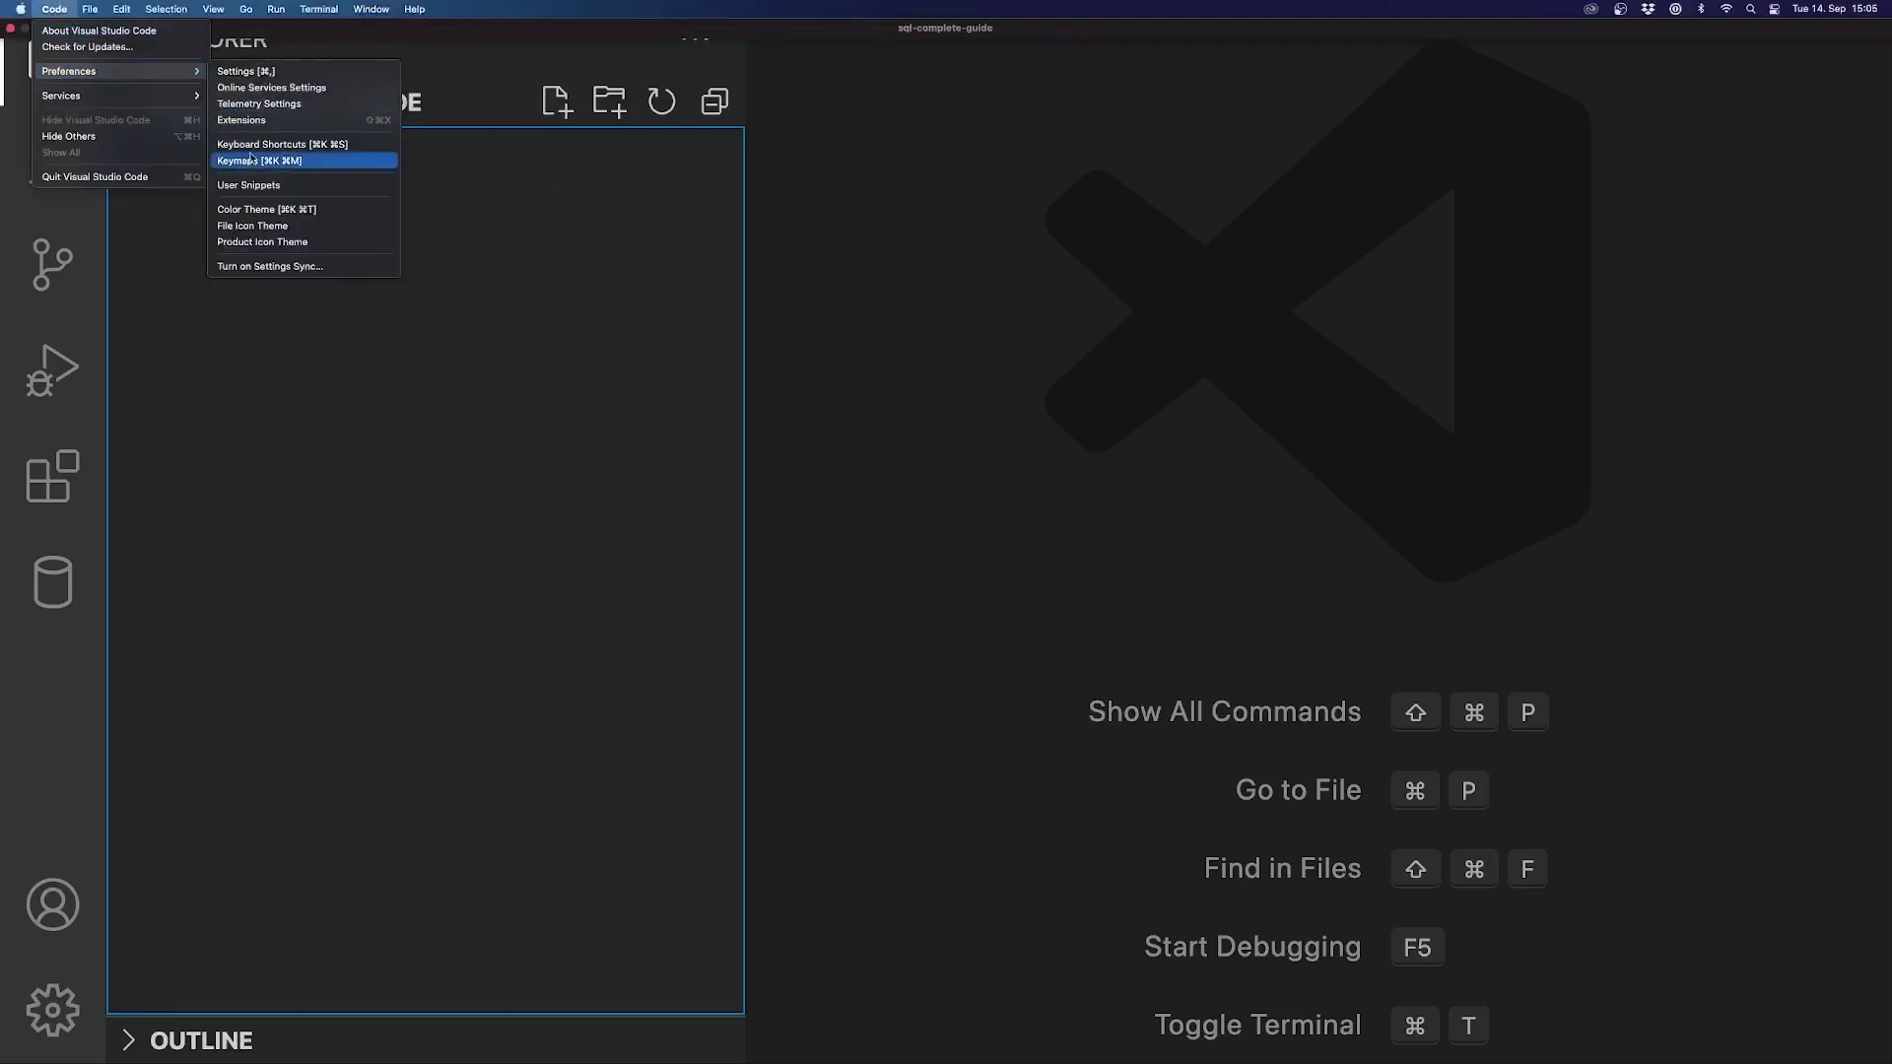
pyautogui.click(322, 148)
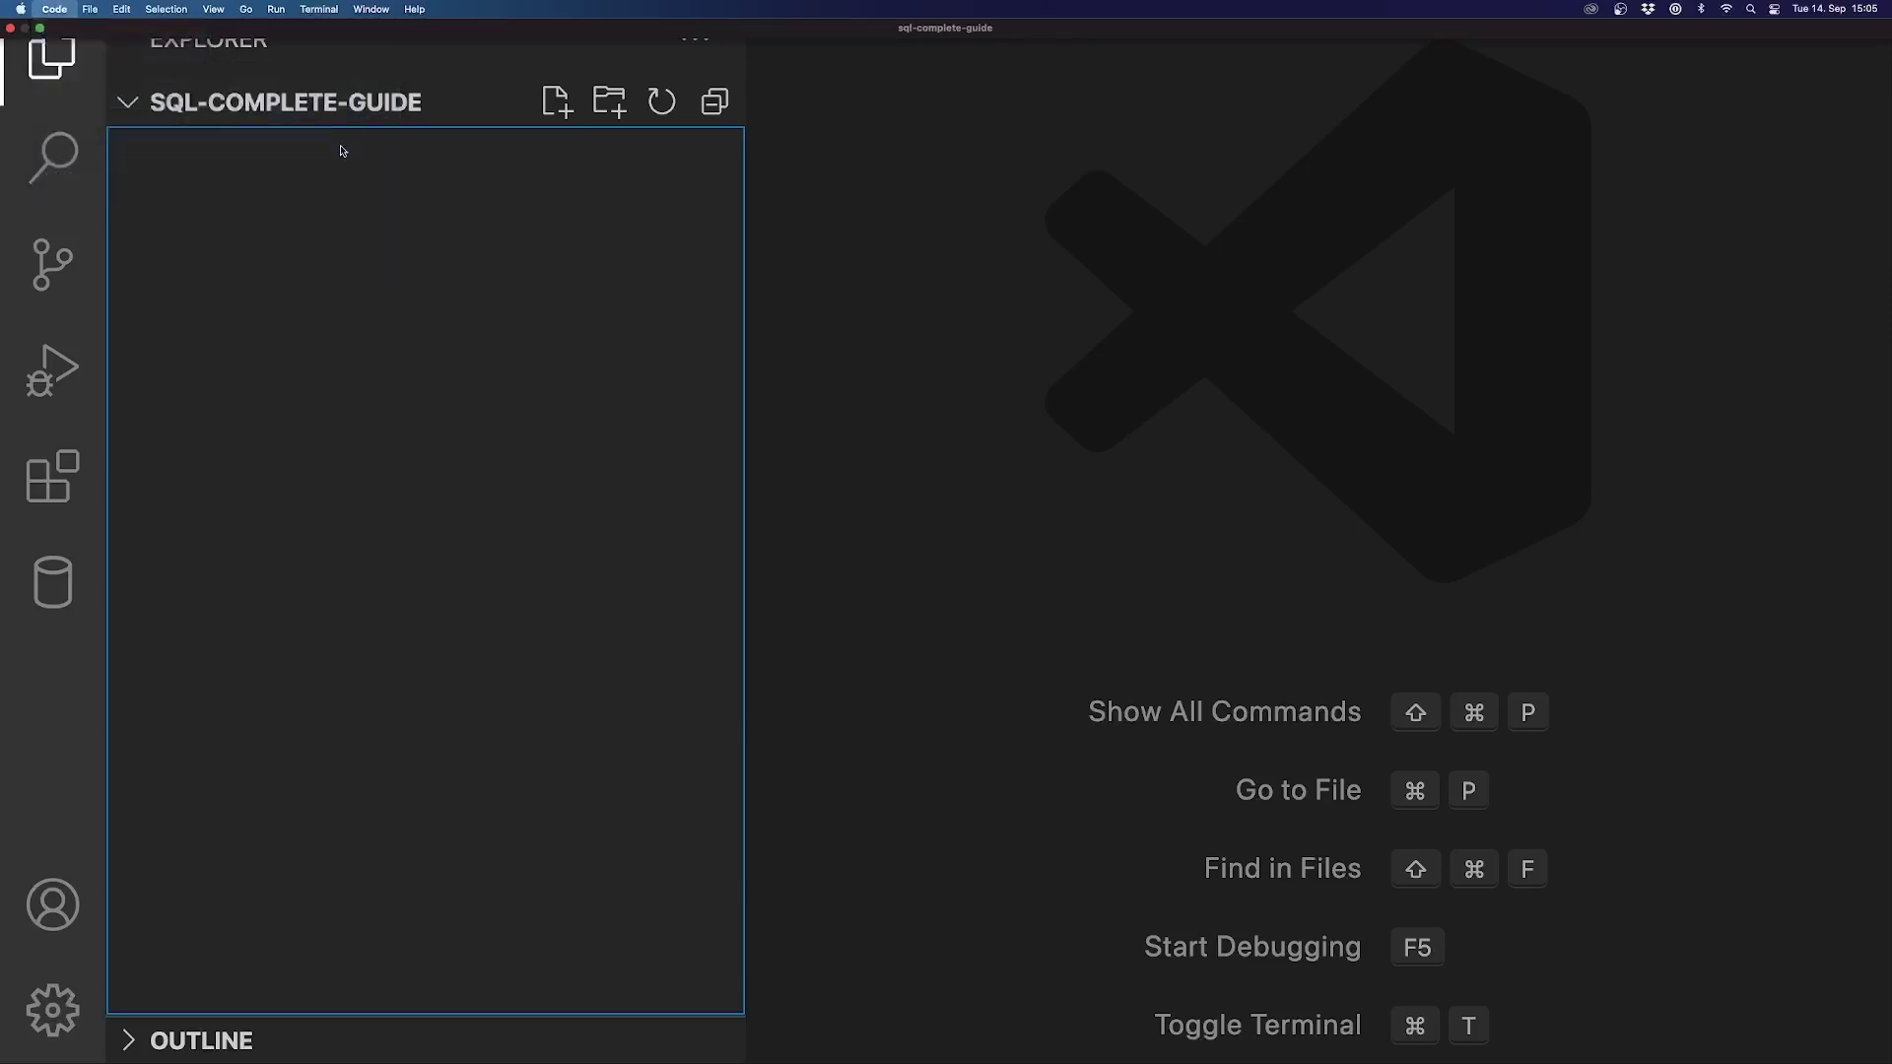
pyautogui.scroll(-5, 1019, 278)
pyautogui.scroll(3, 1020, 279)
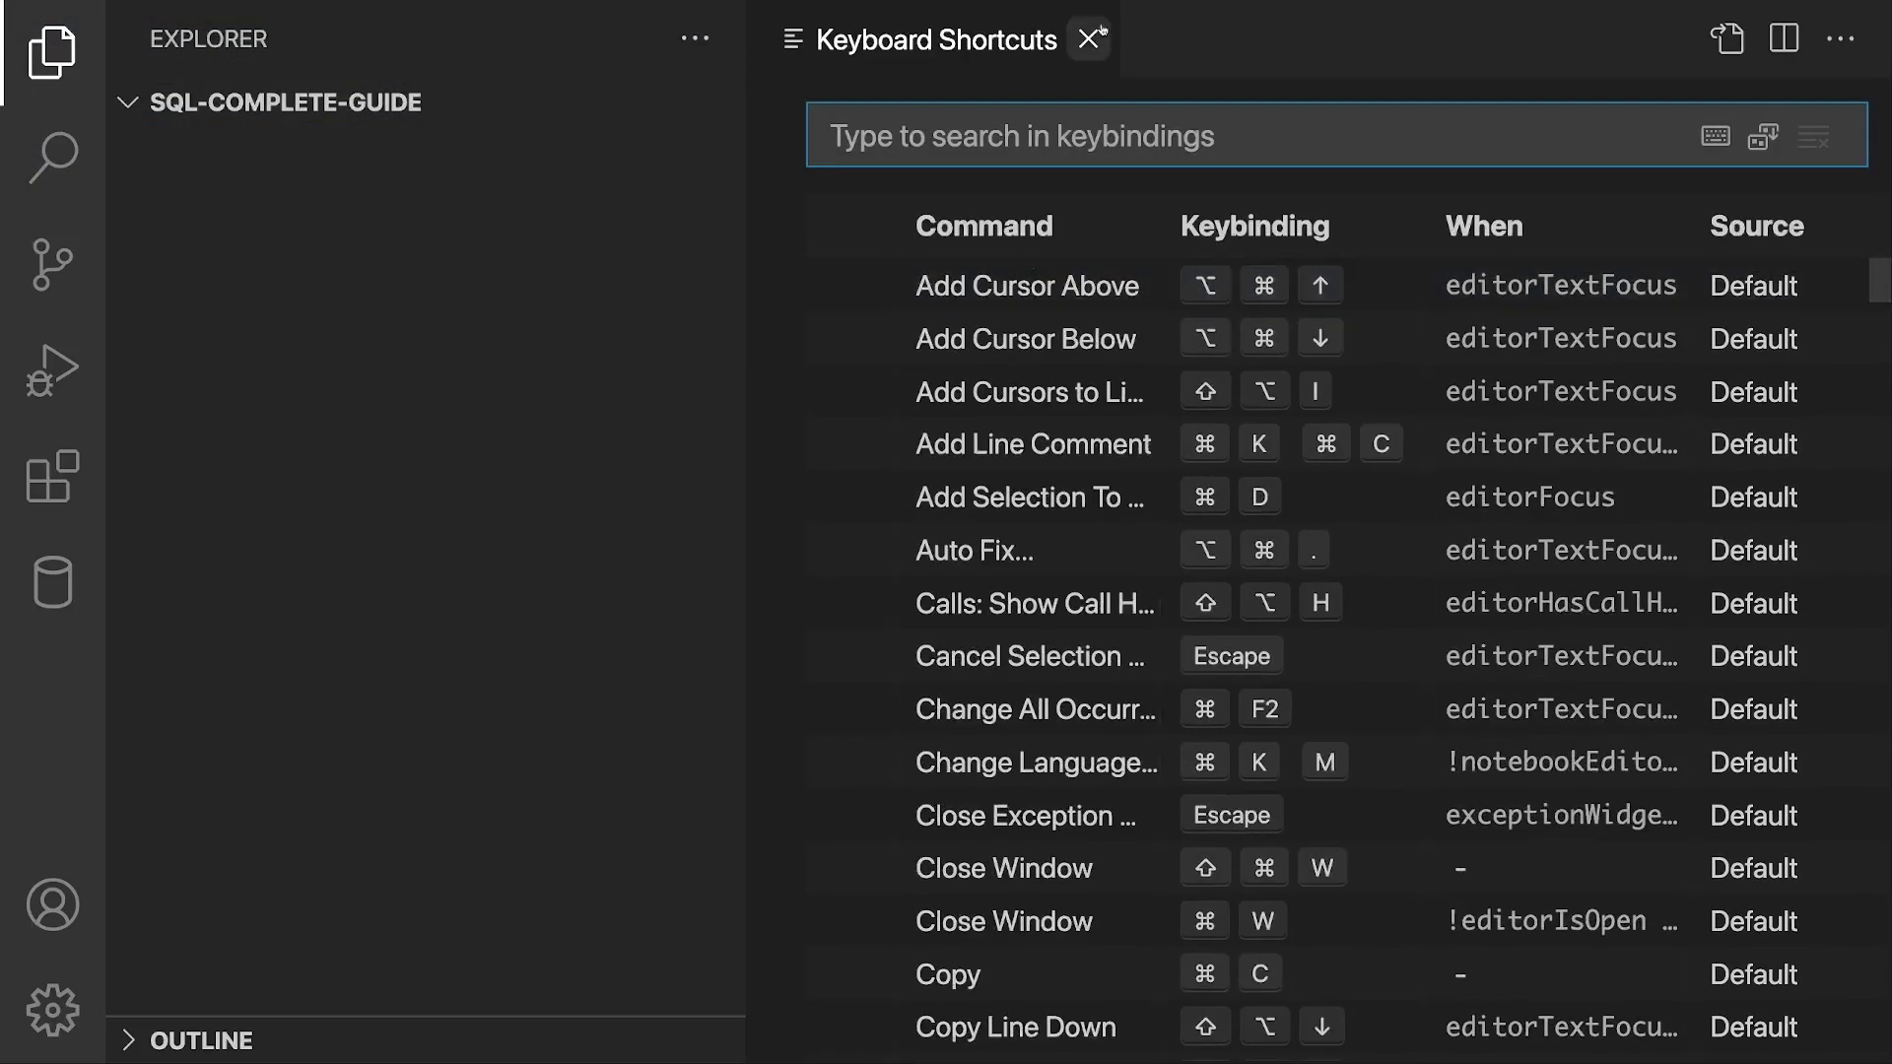
pyautogui.click(1088, 40)
# Step: Create a new file named test.sql in the sql-complete-guide project
pyautogui.moveTo(633, 173)
pyautogui.click(557, 102)
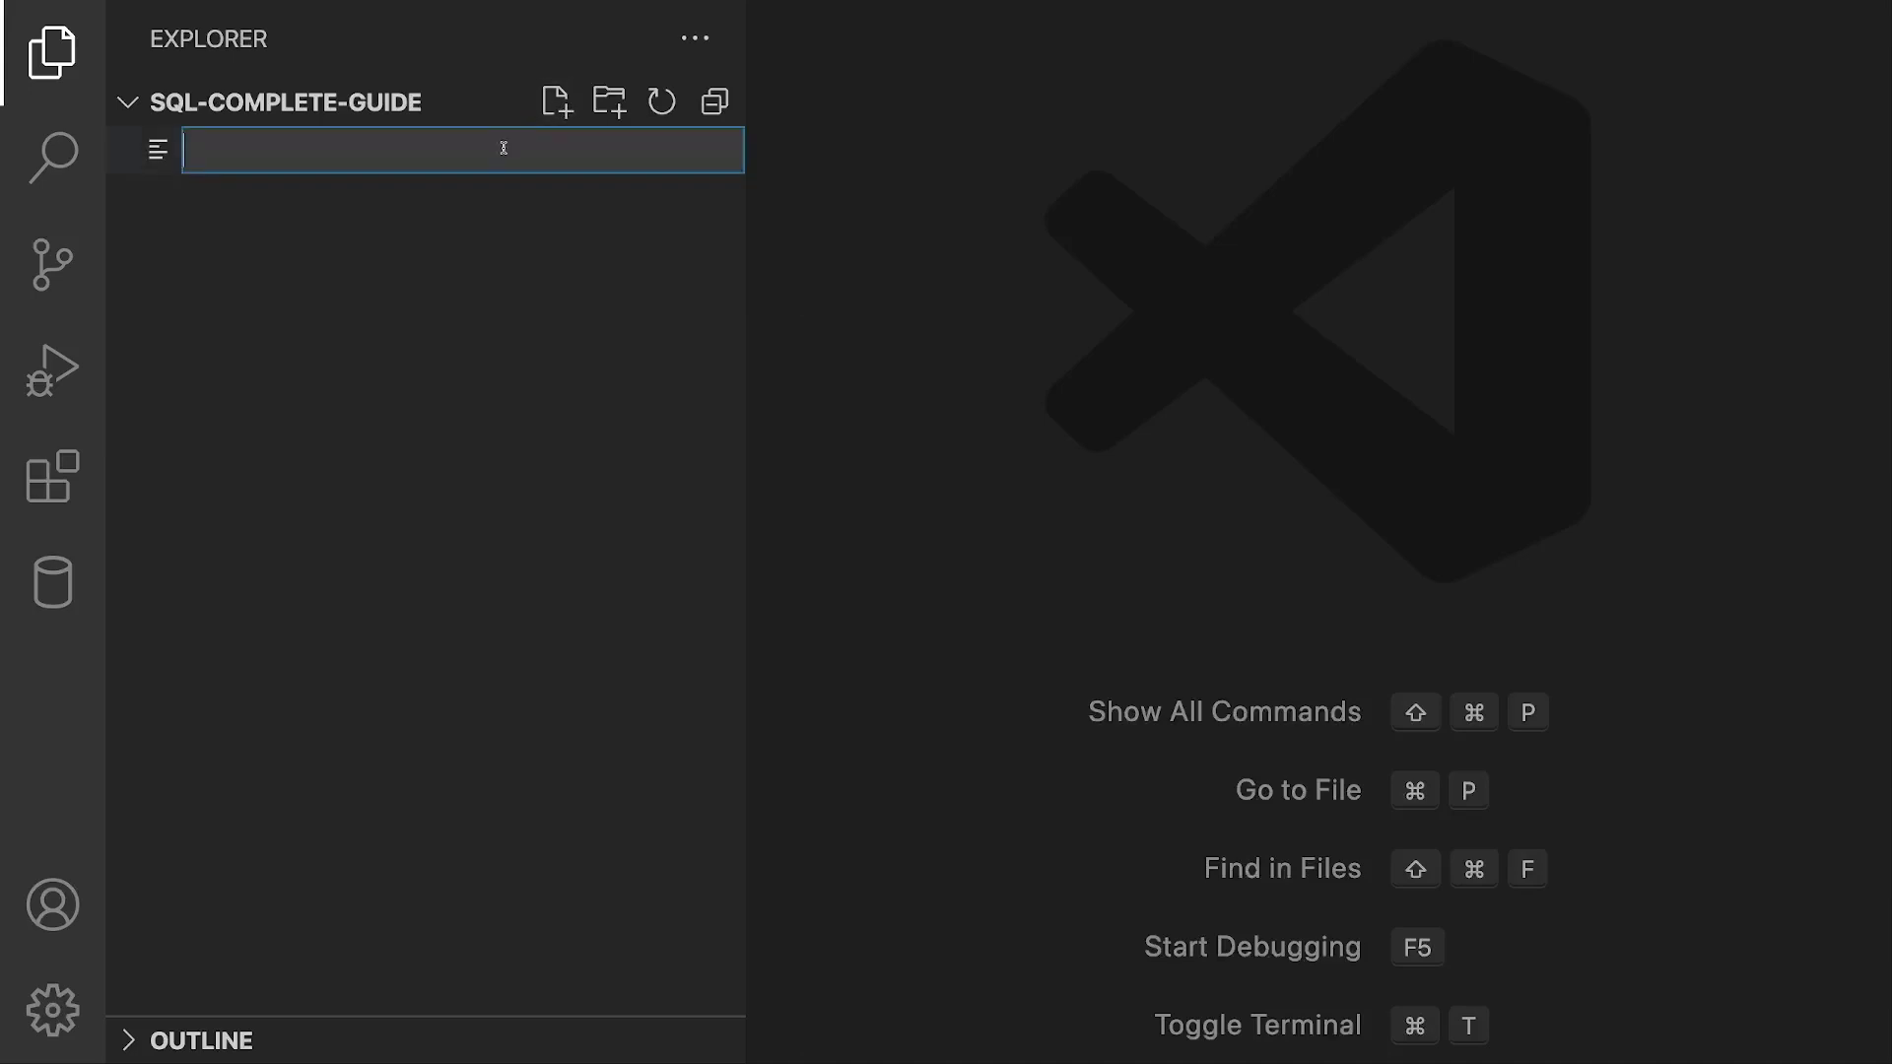
pyautogui.write('test.sql')
pyautogui.press('Return')
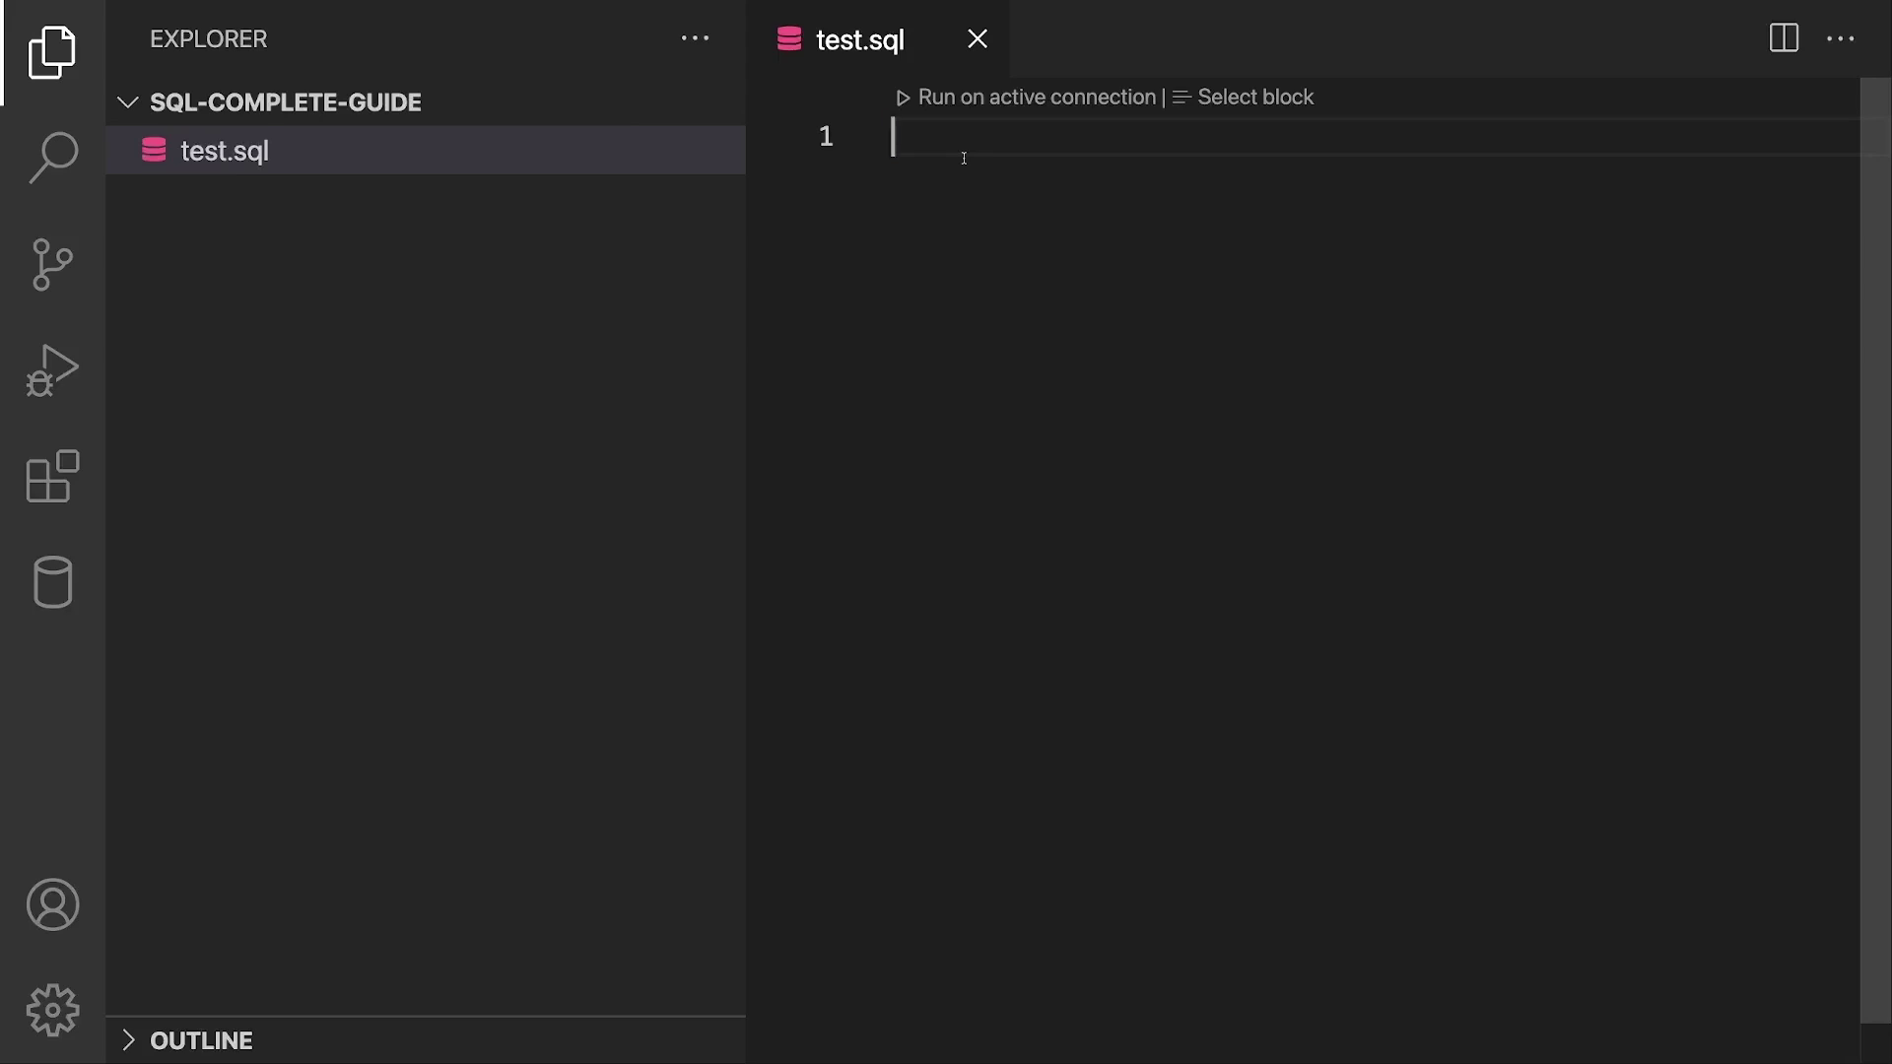
# Step: Write SELECT 'Hello World'; on line 1 of test.sql and save it
pyautogui.write('SELECT')
pyautogui.write(" '")
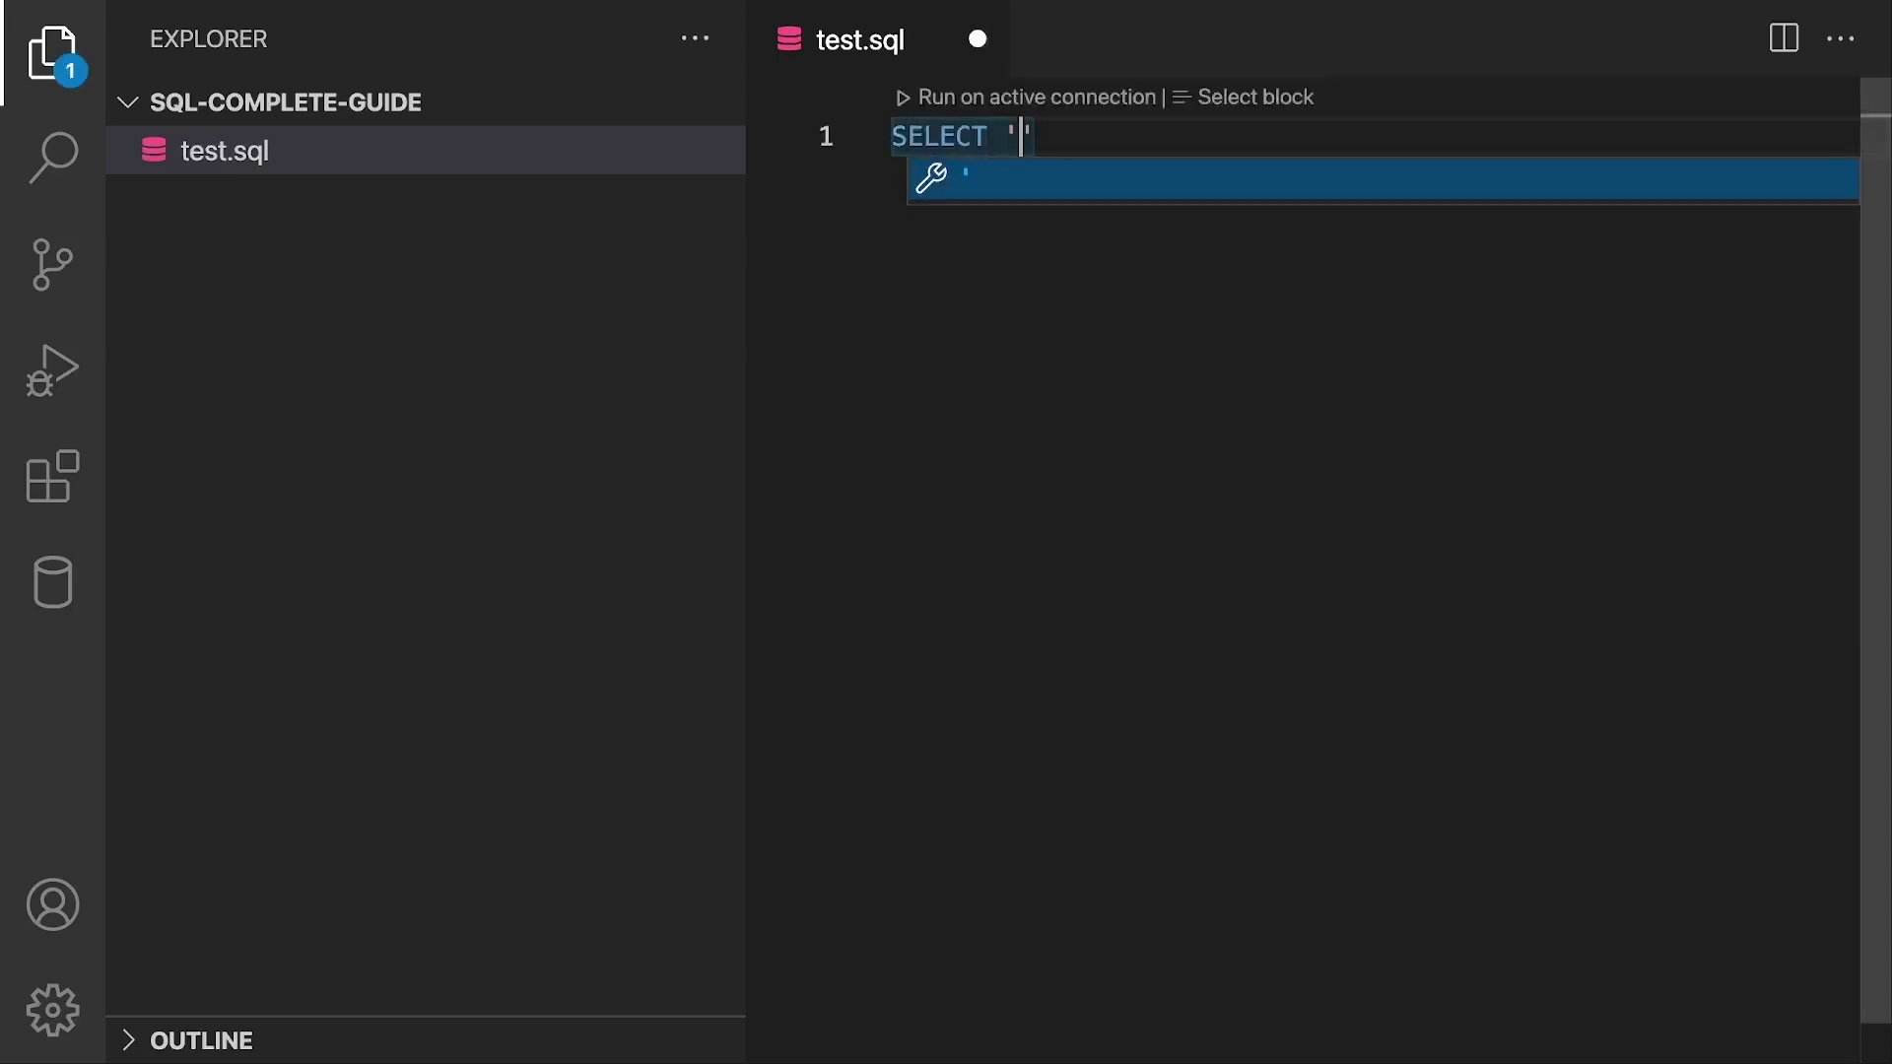
pyautogui.write("Hello World';")
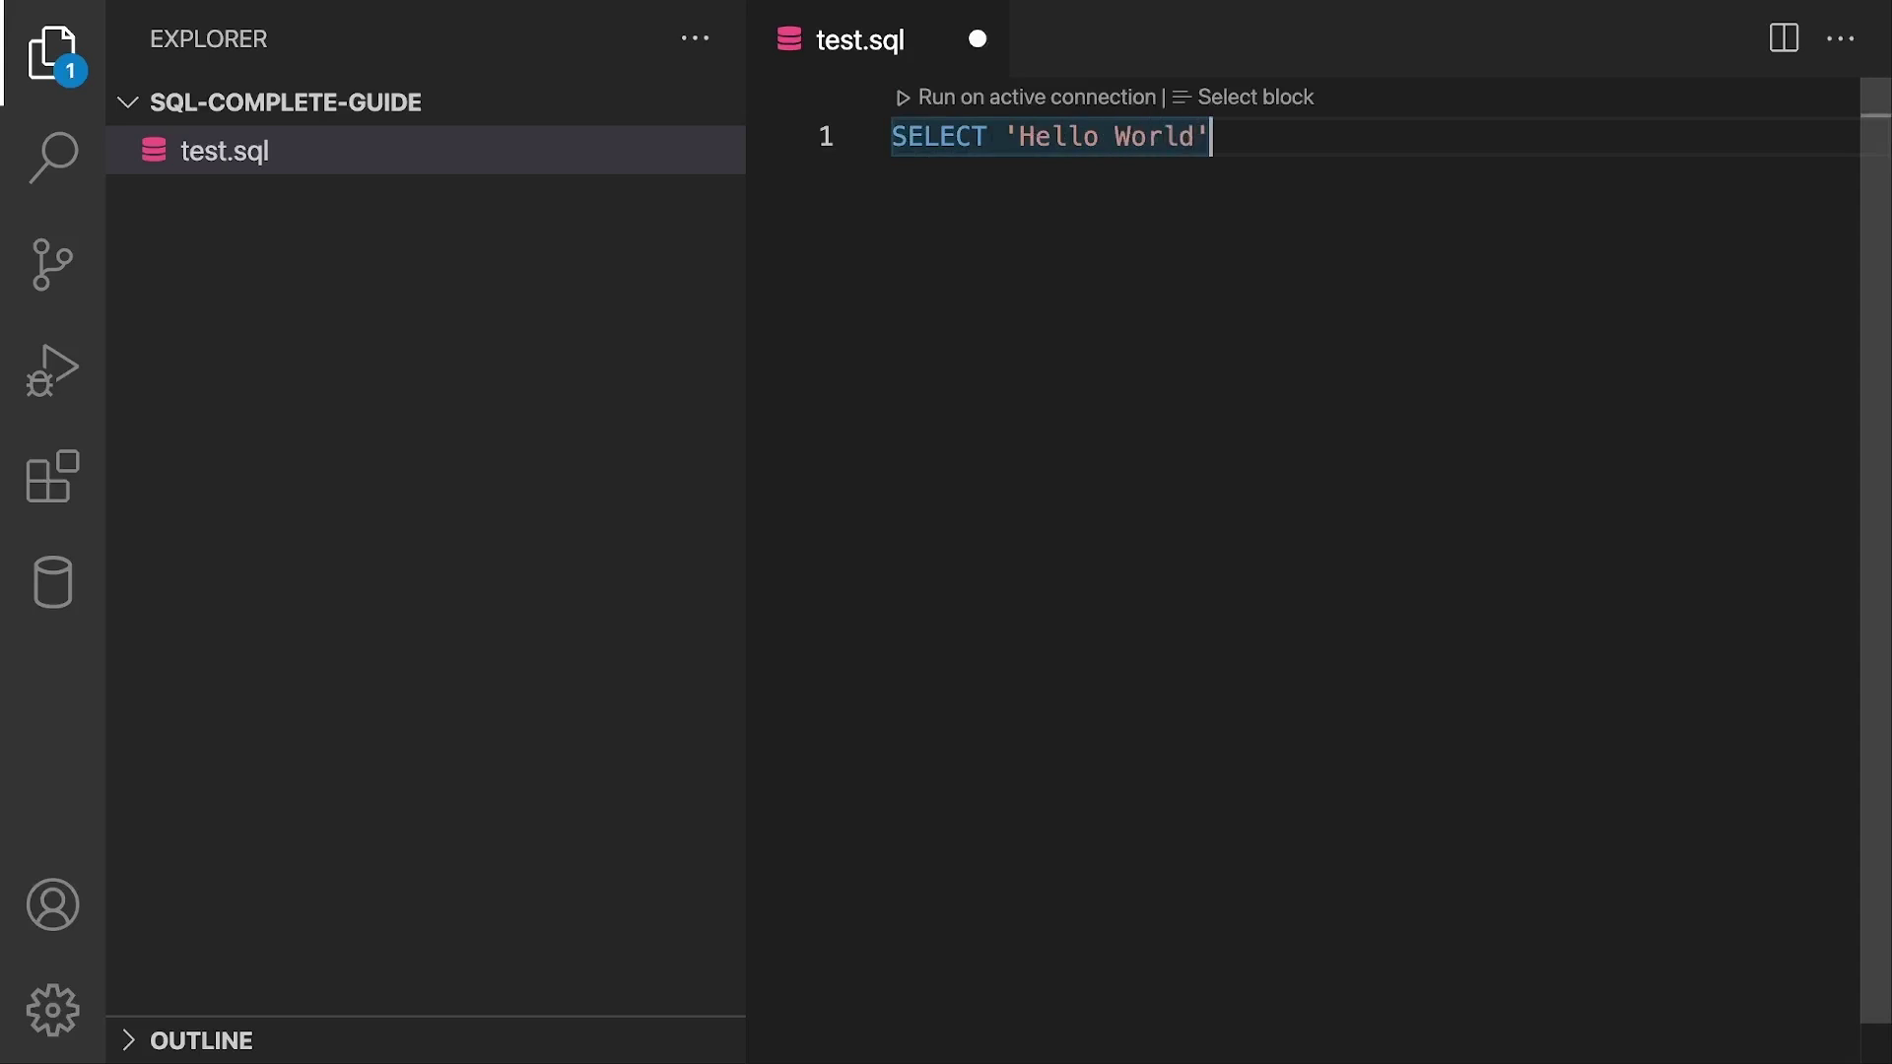
pyautogui.hotkey('ctrl', 'a')
pyautogui.click(1050, 169)
pyautogui.hotkey('ctrl', 's')
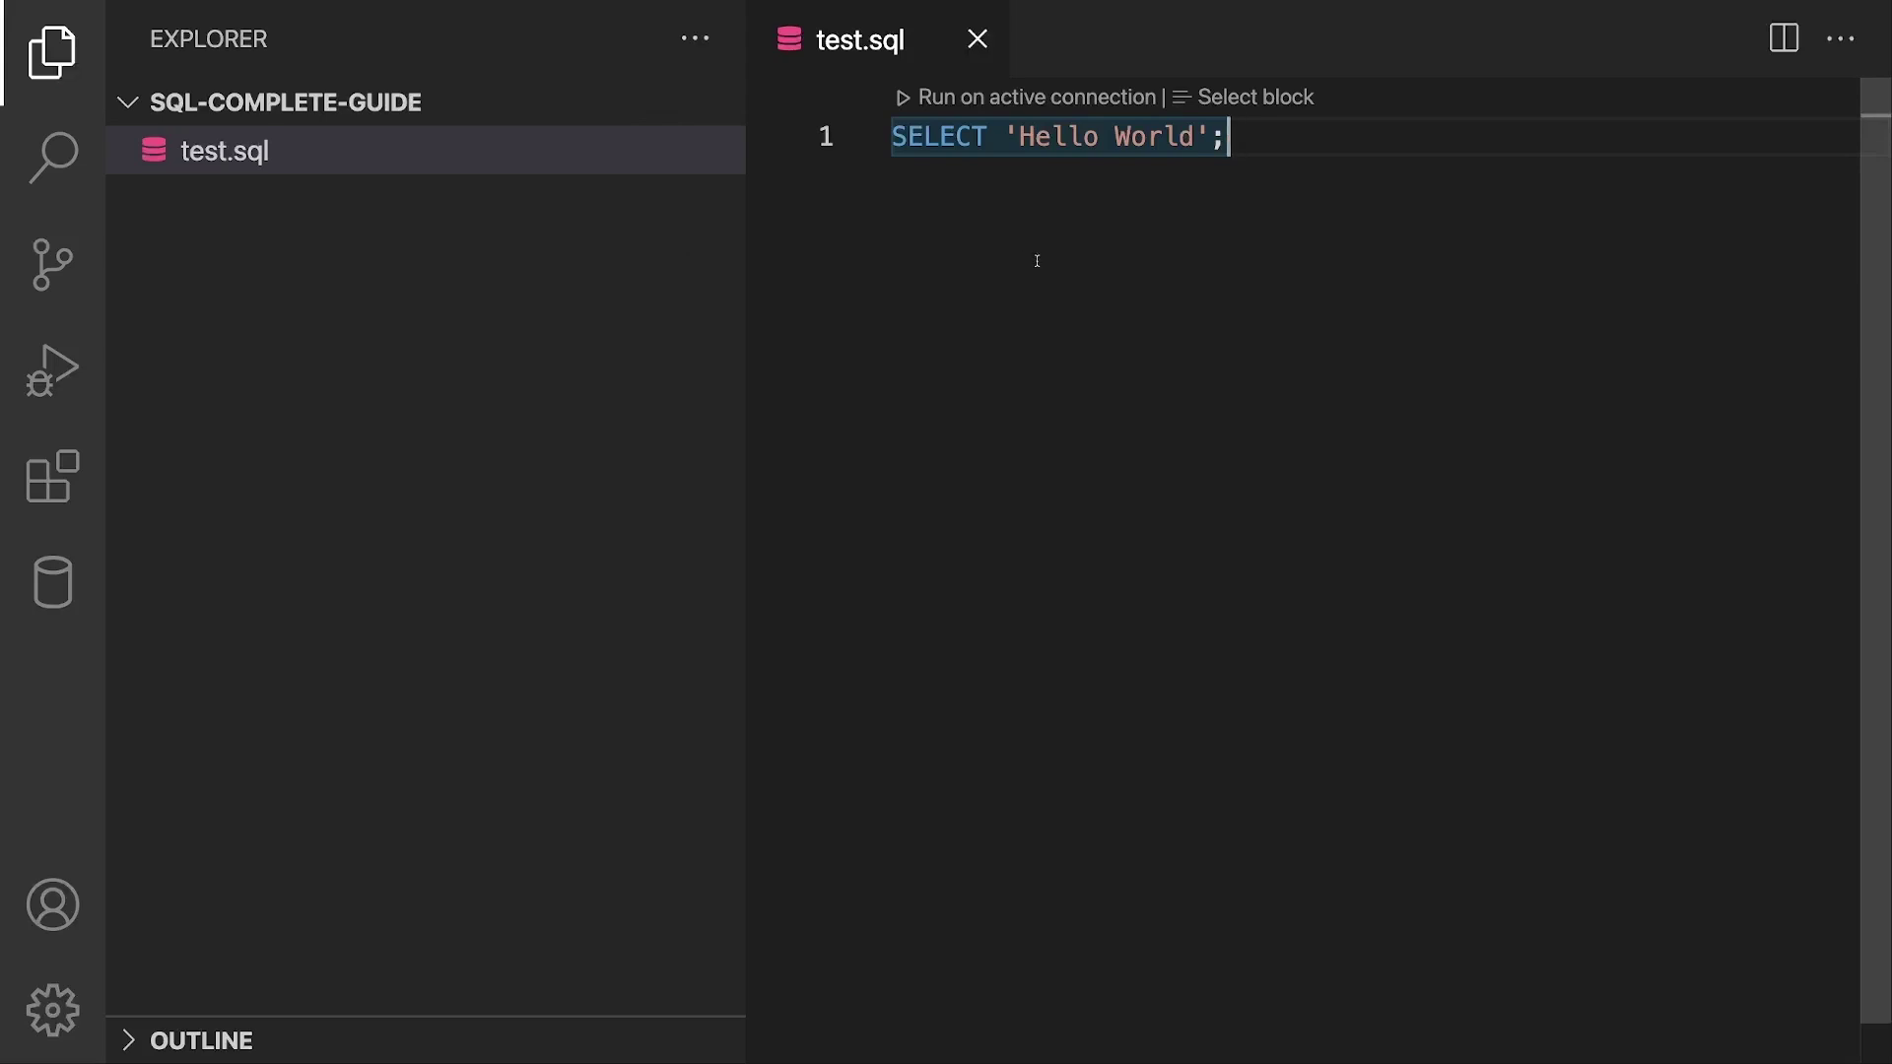
# Step: Close the test.sql editor and reopen it from the project file list
pyautogui.moveTo(1081, 187); pyautogui.dragTo(876, 141)
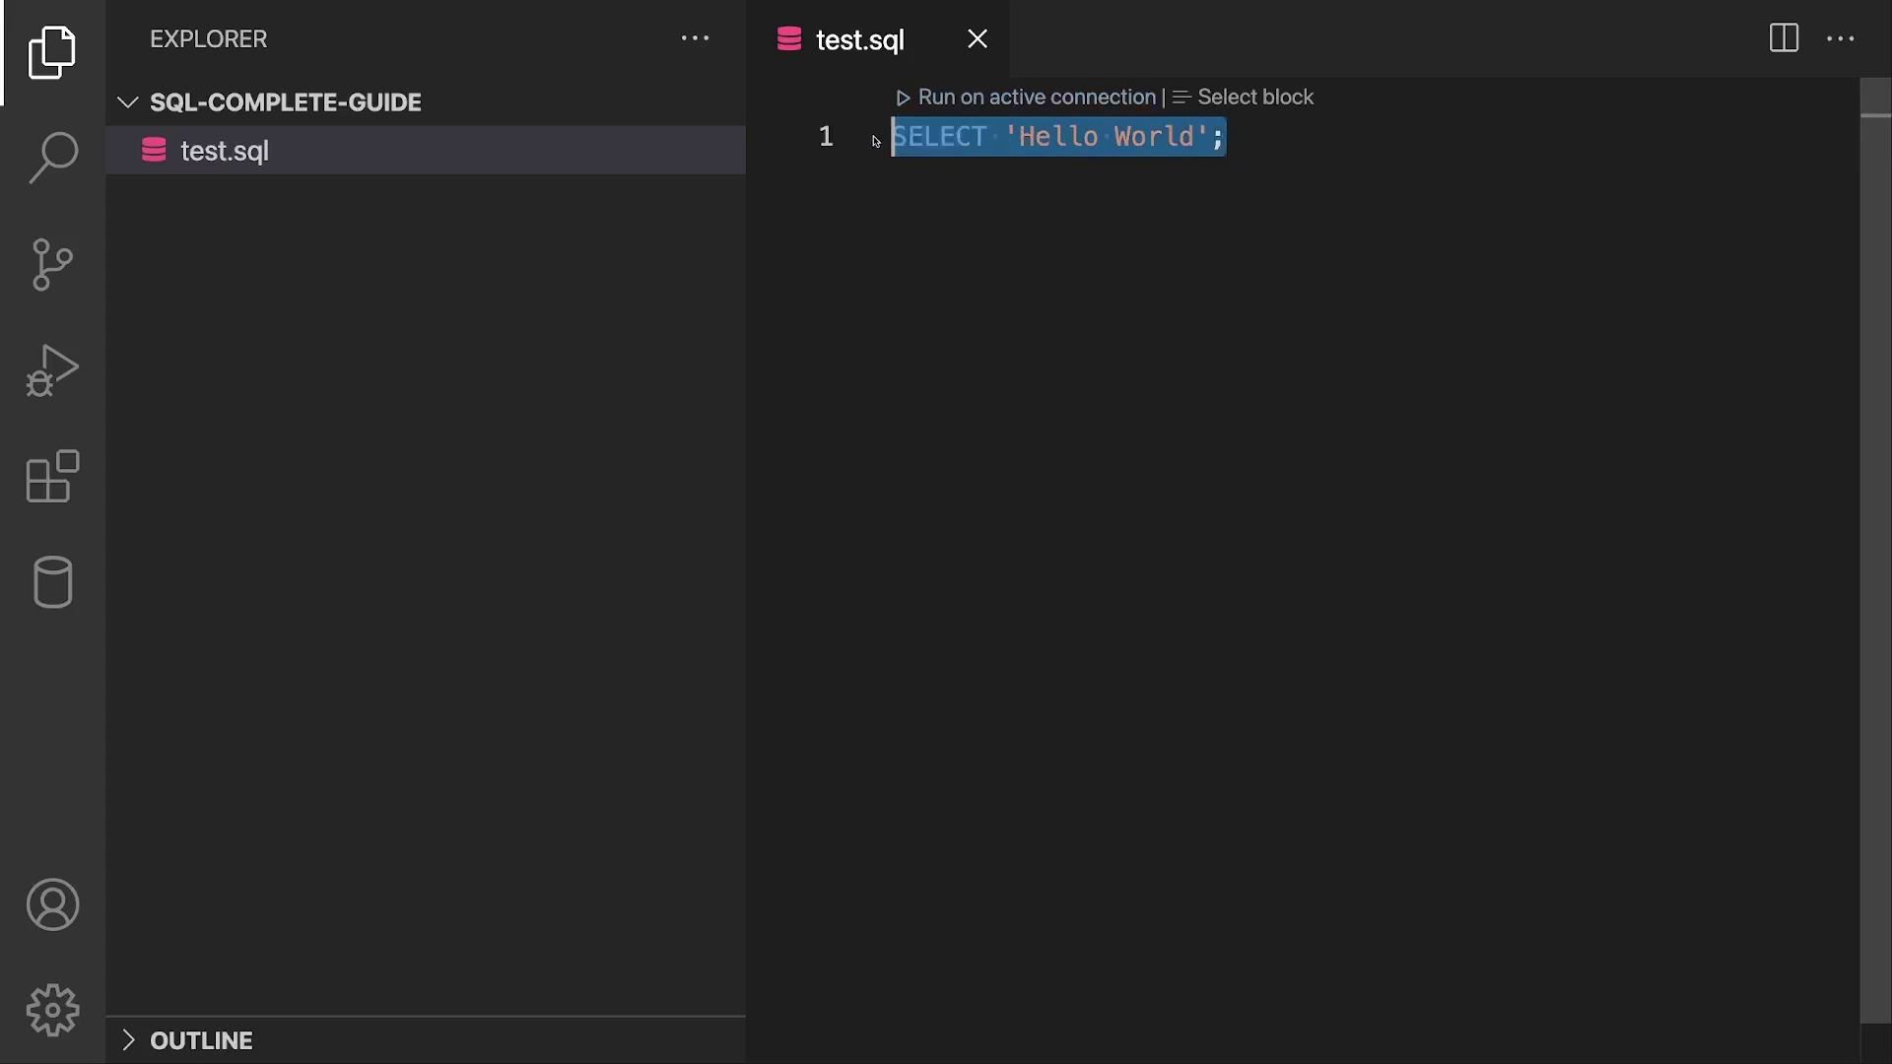
pyautogui.click(477, 207)
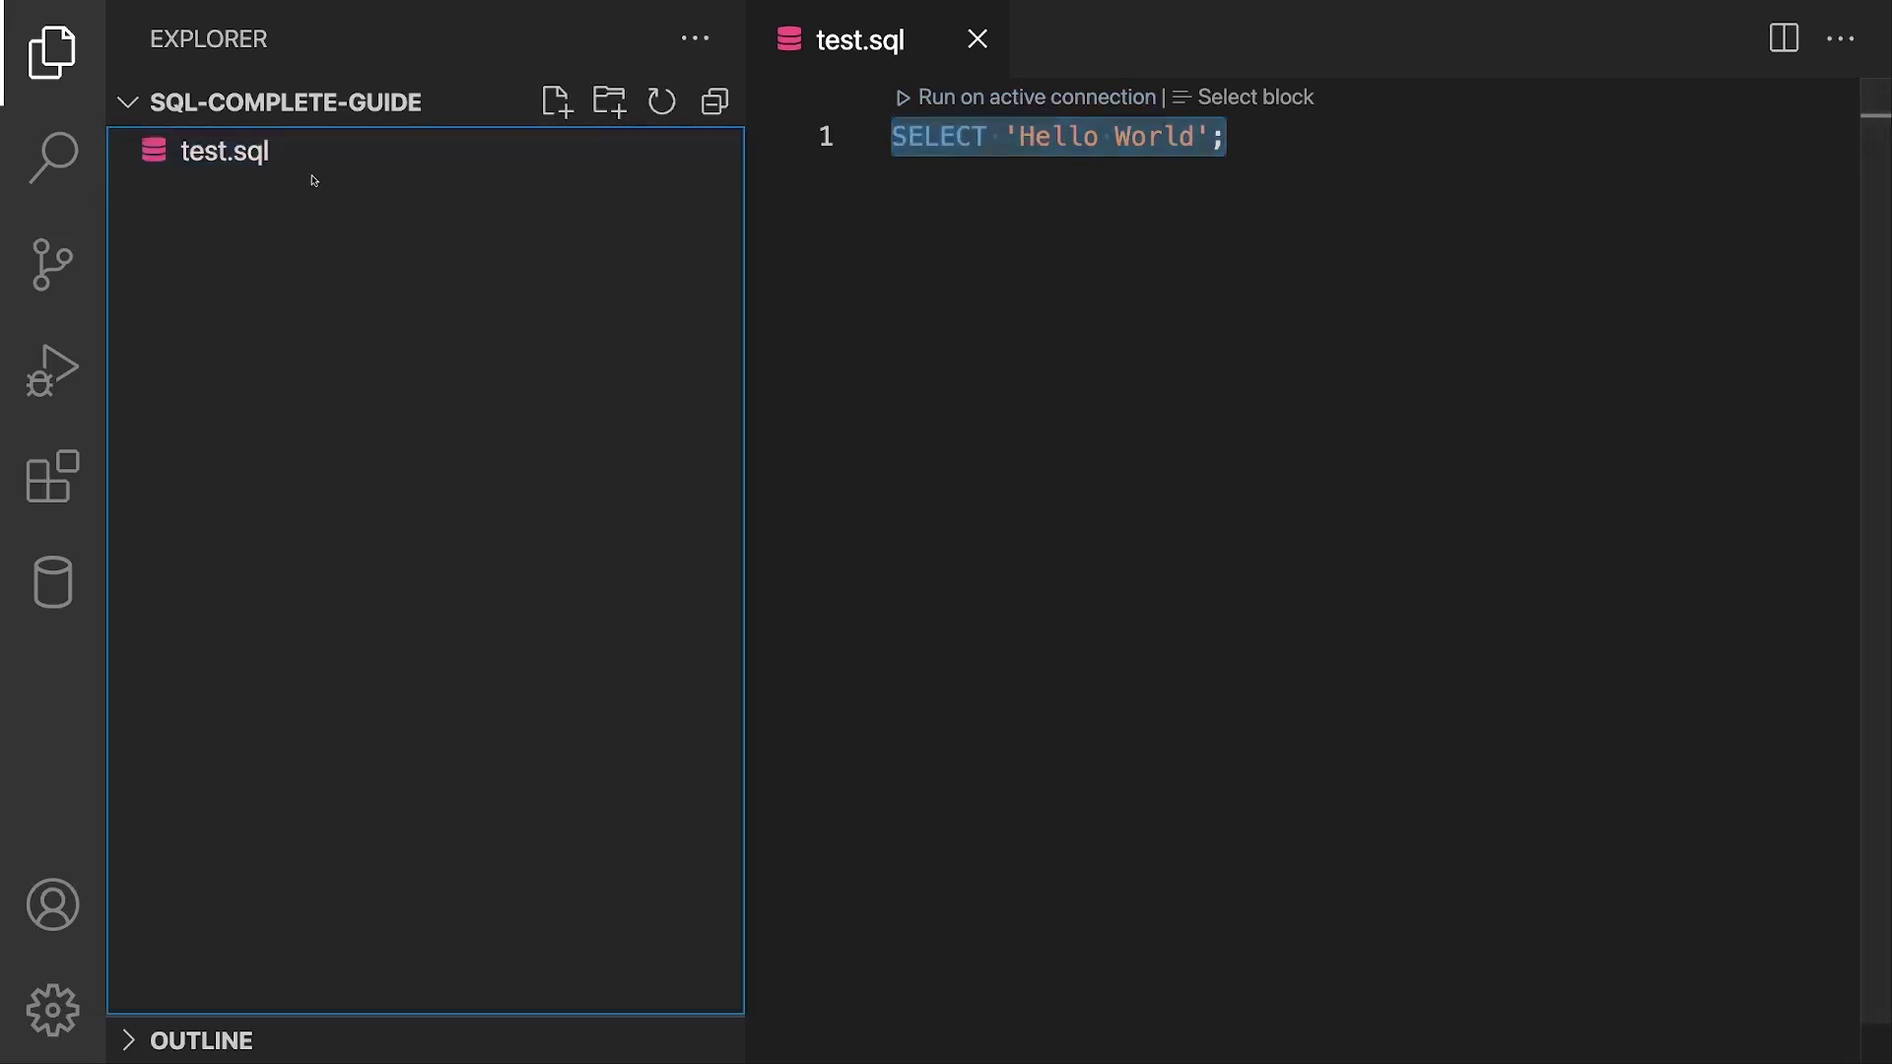
pyautogui.click(978, 39)
pyautogui.click(424, 160)
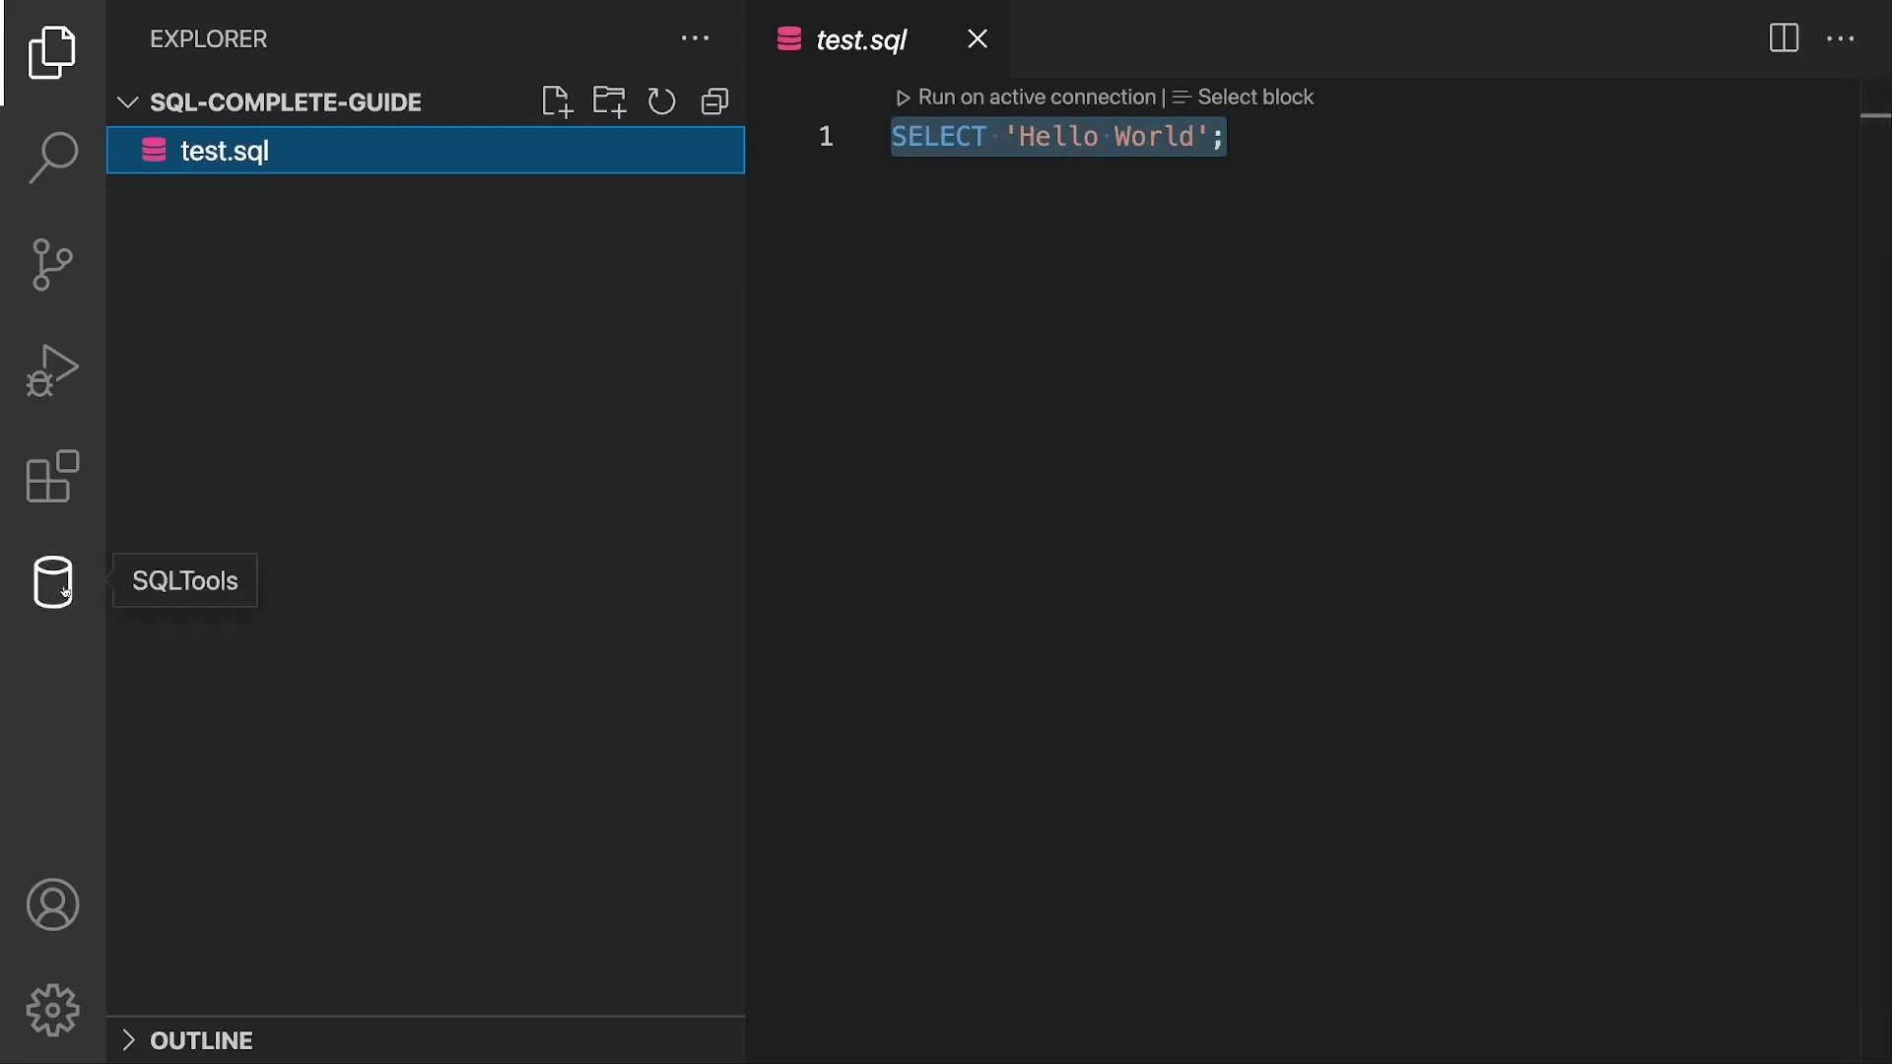
pyautogui.click(67, 587)
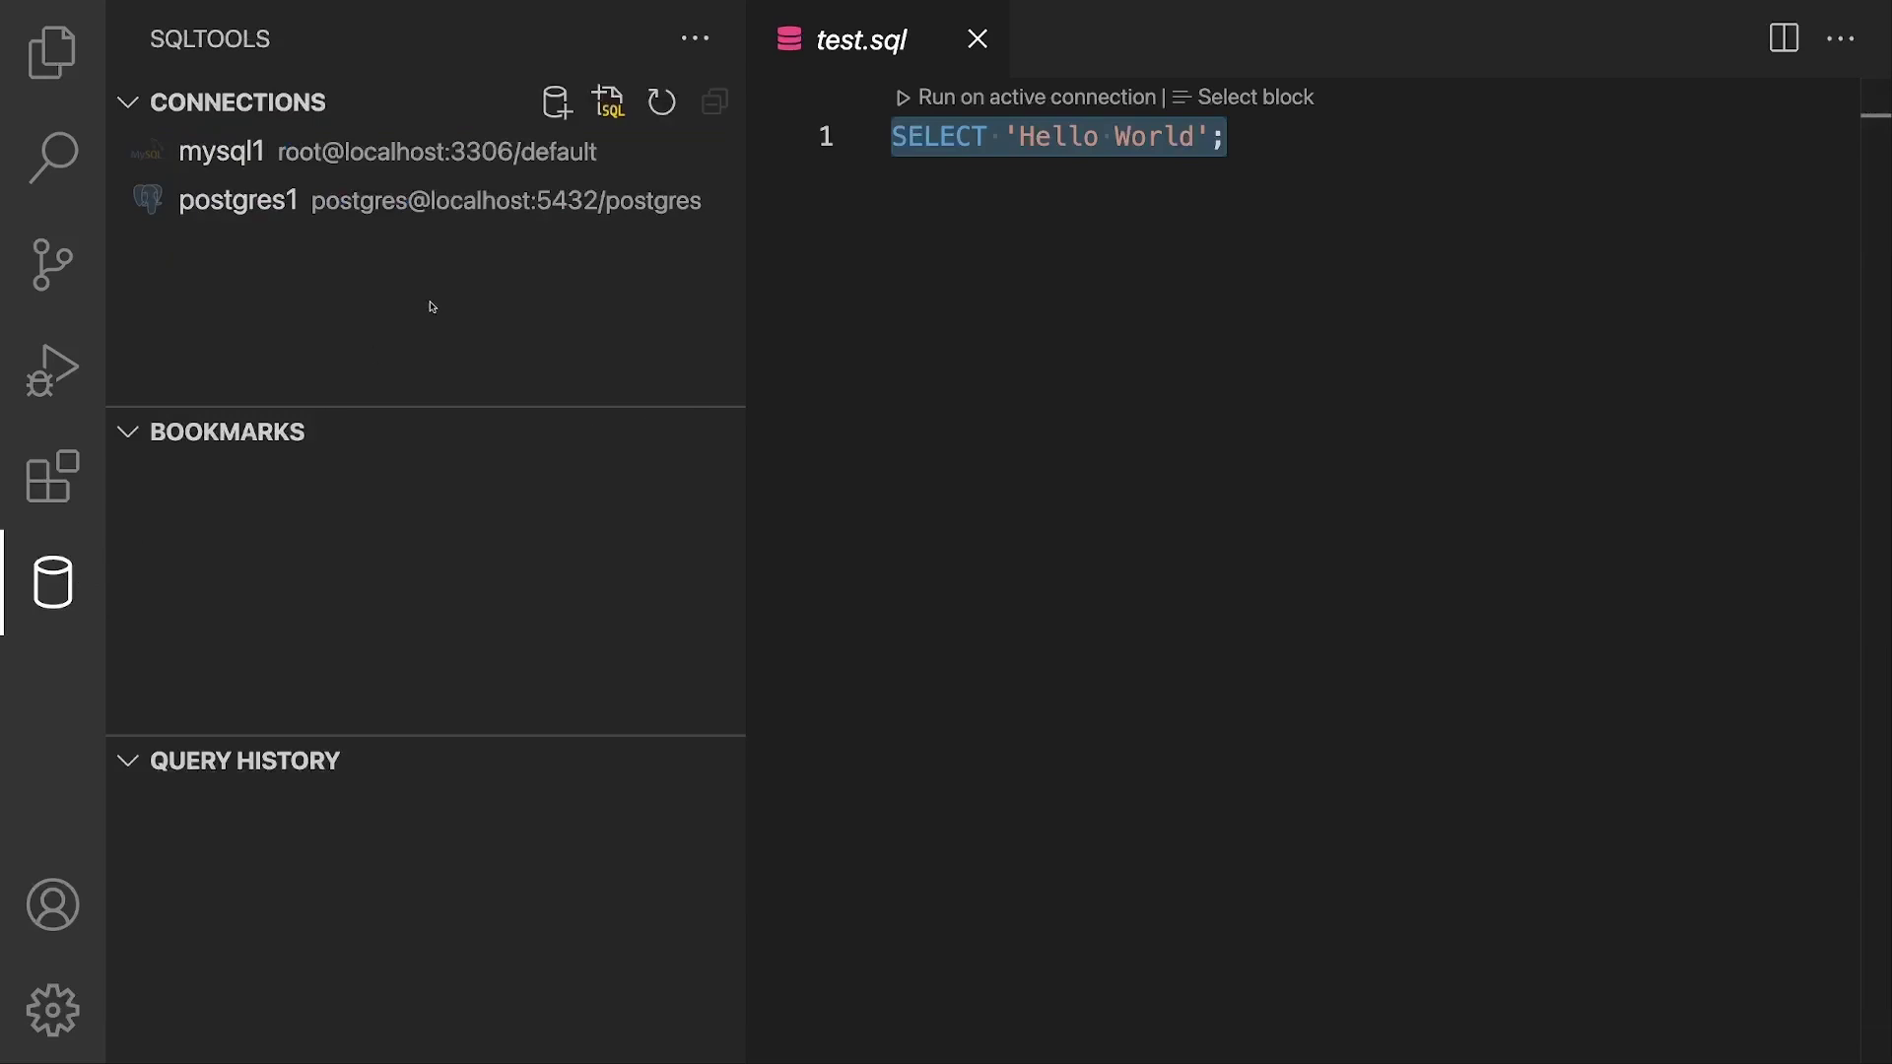
pyautogui.click(399, 209)
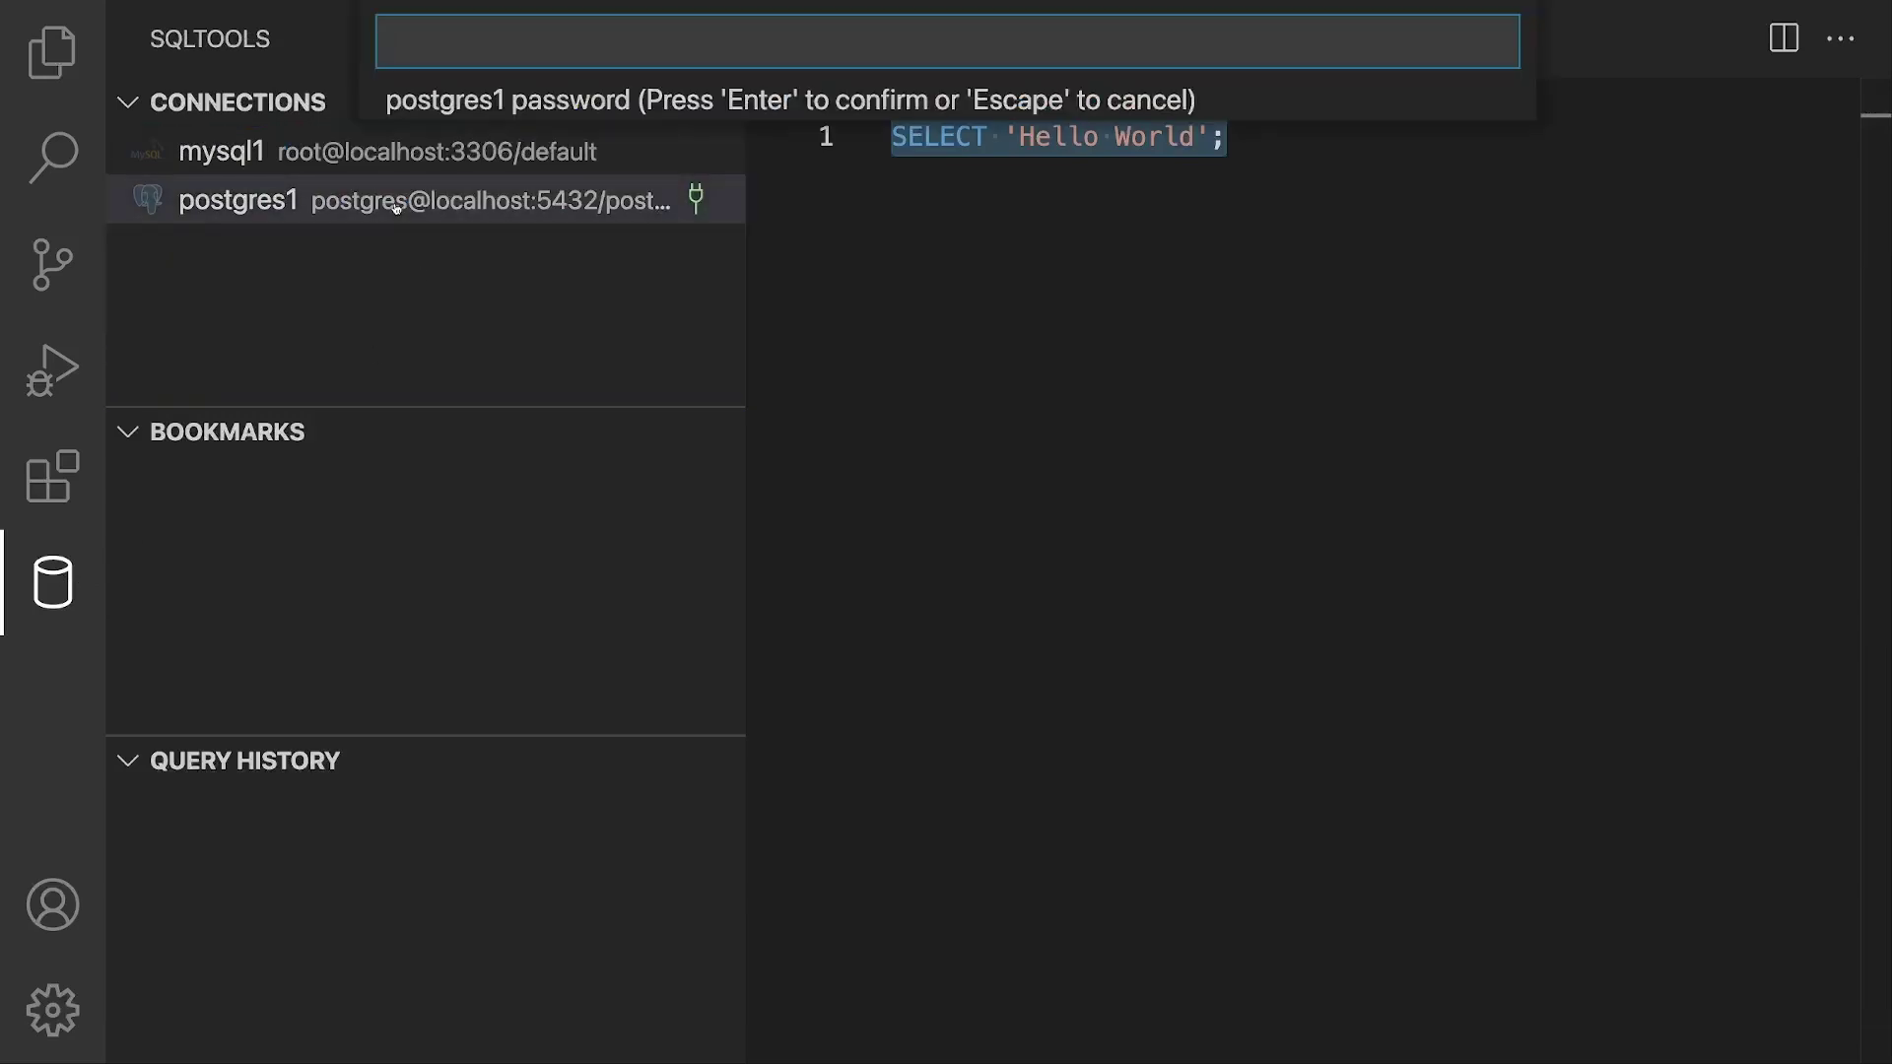
pyautogui.write('••••••••')
pyautogui.press('Return')
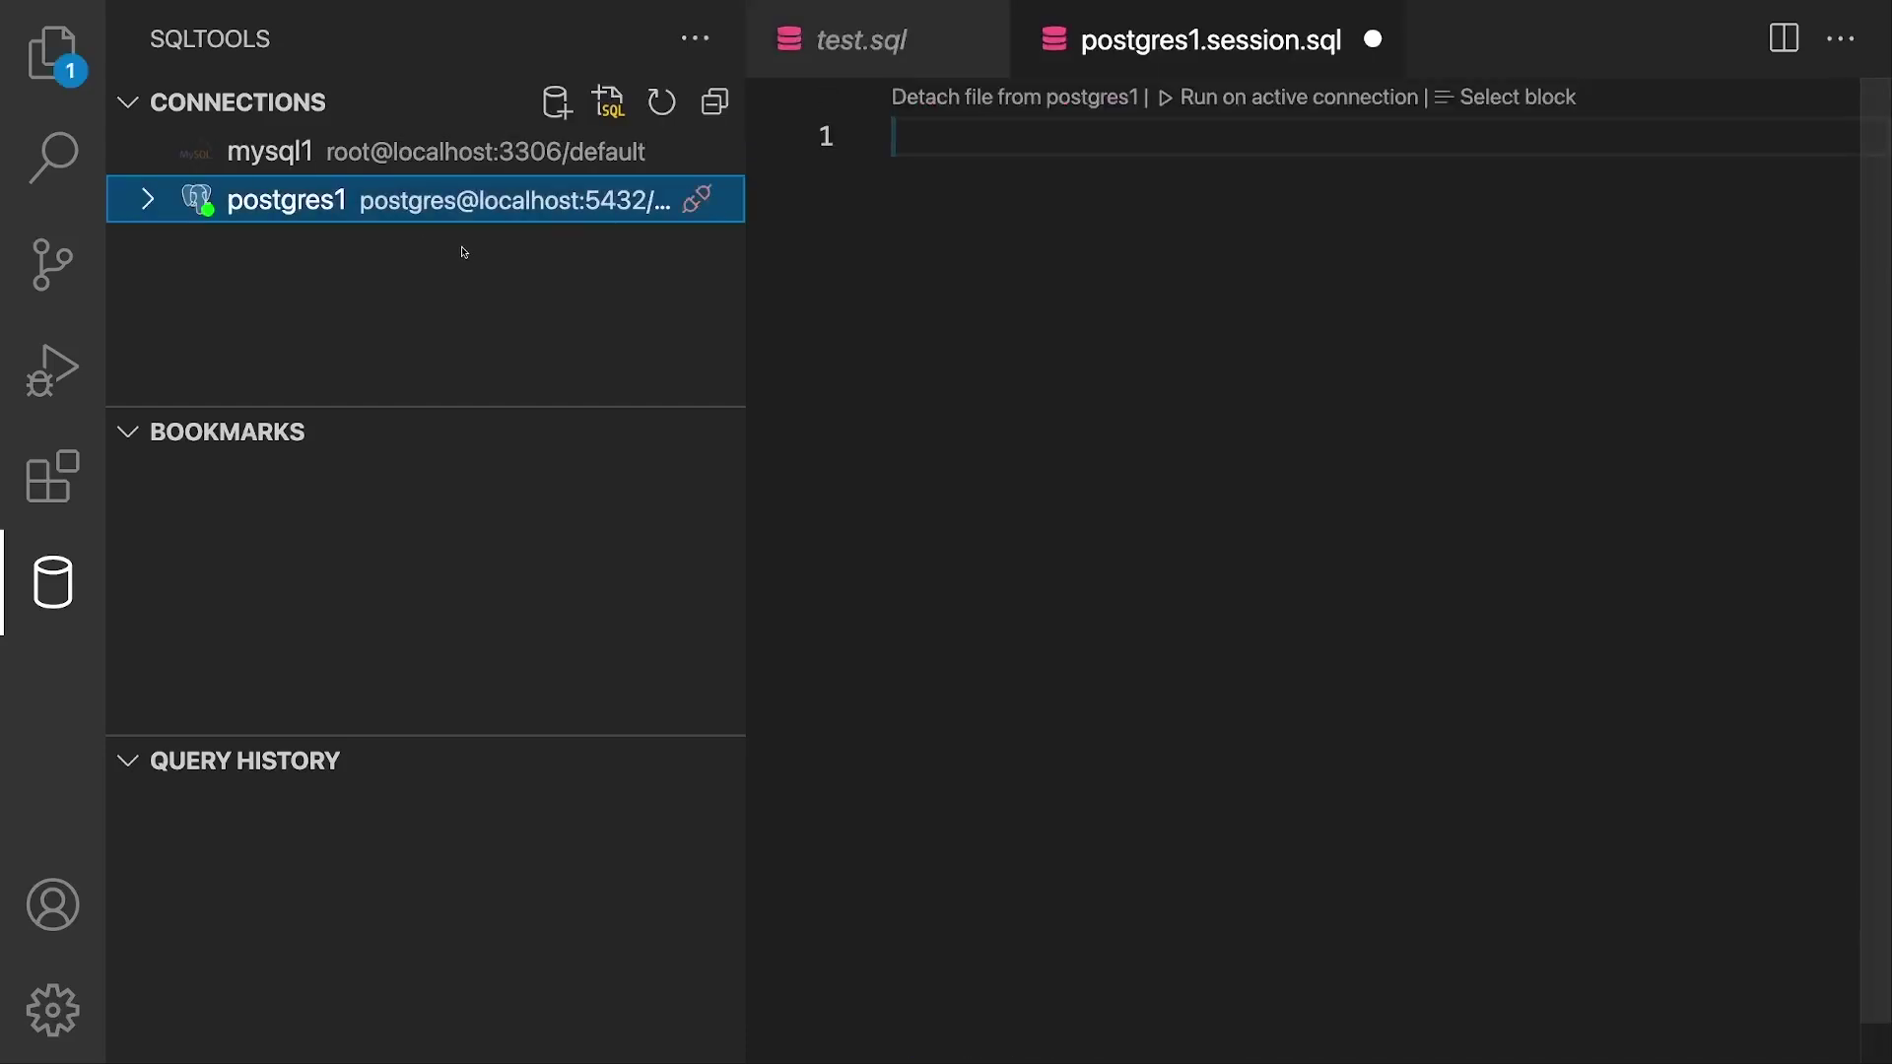
pyautogui.hotkey('ctrl', 'shift', 'e')
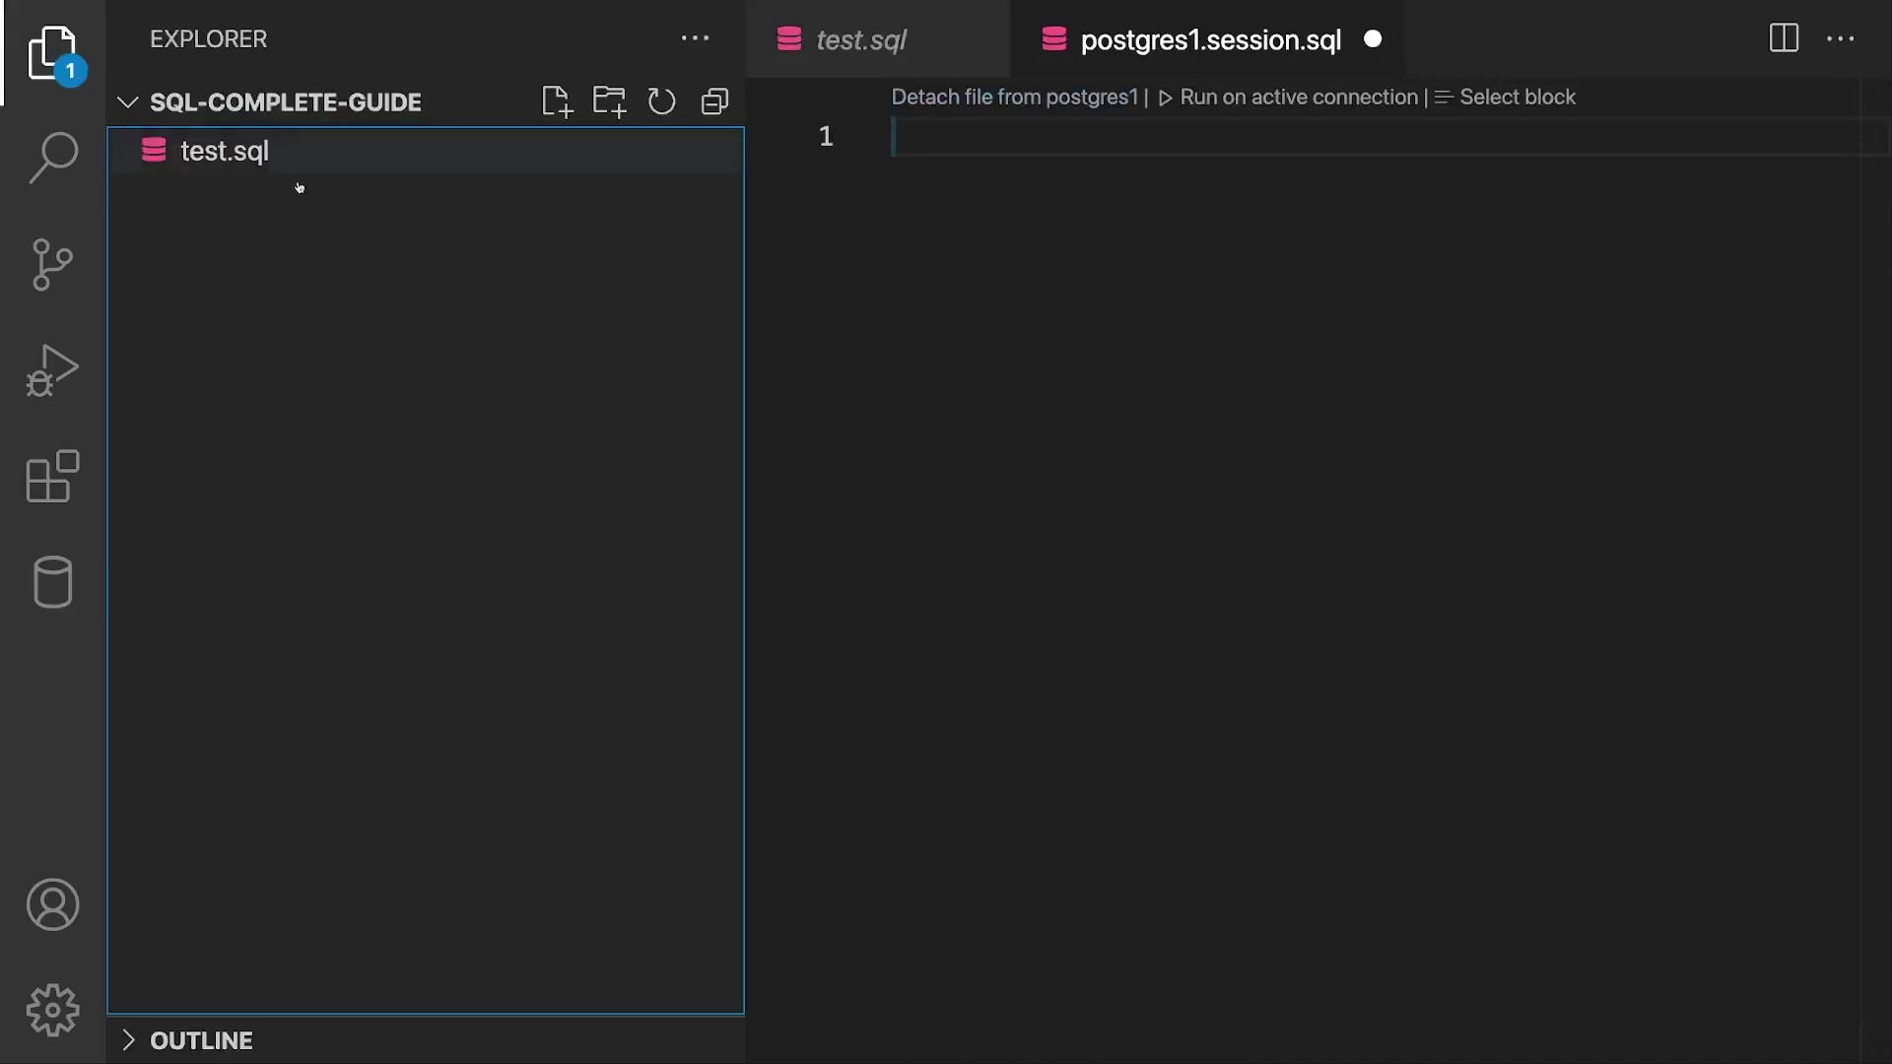
pyautogui.click(362, 174)
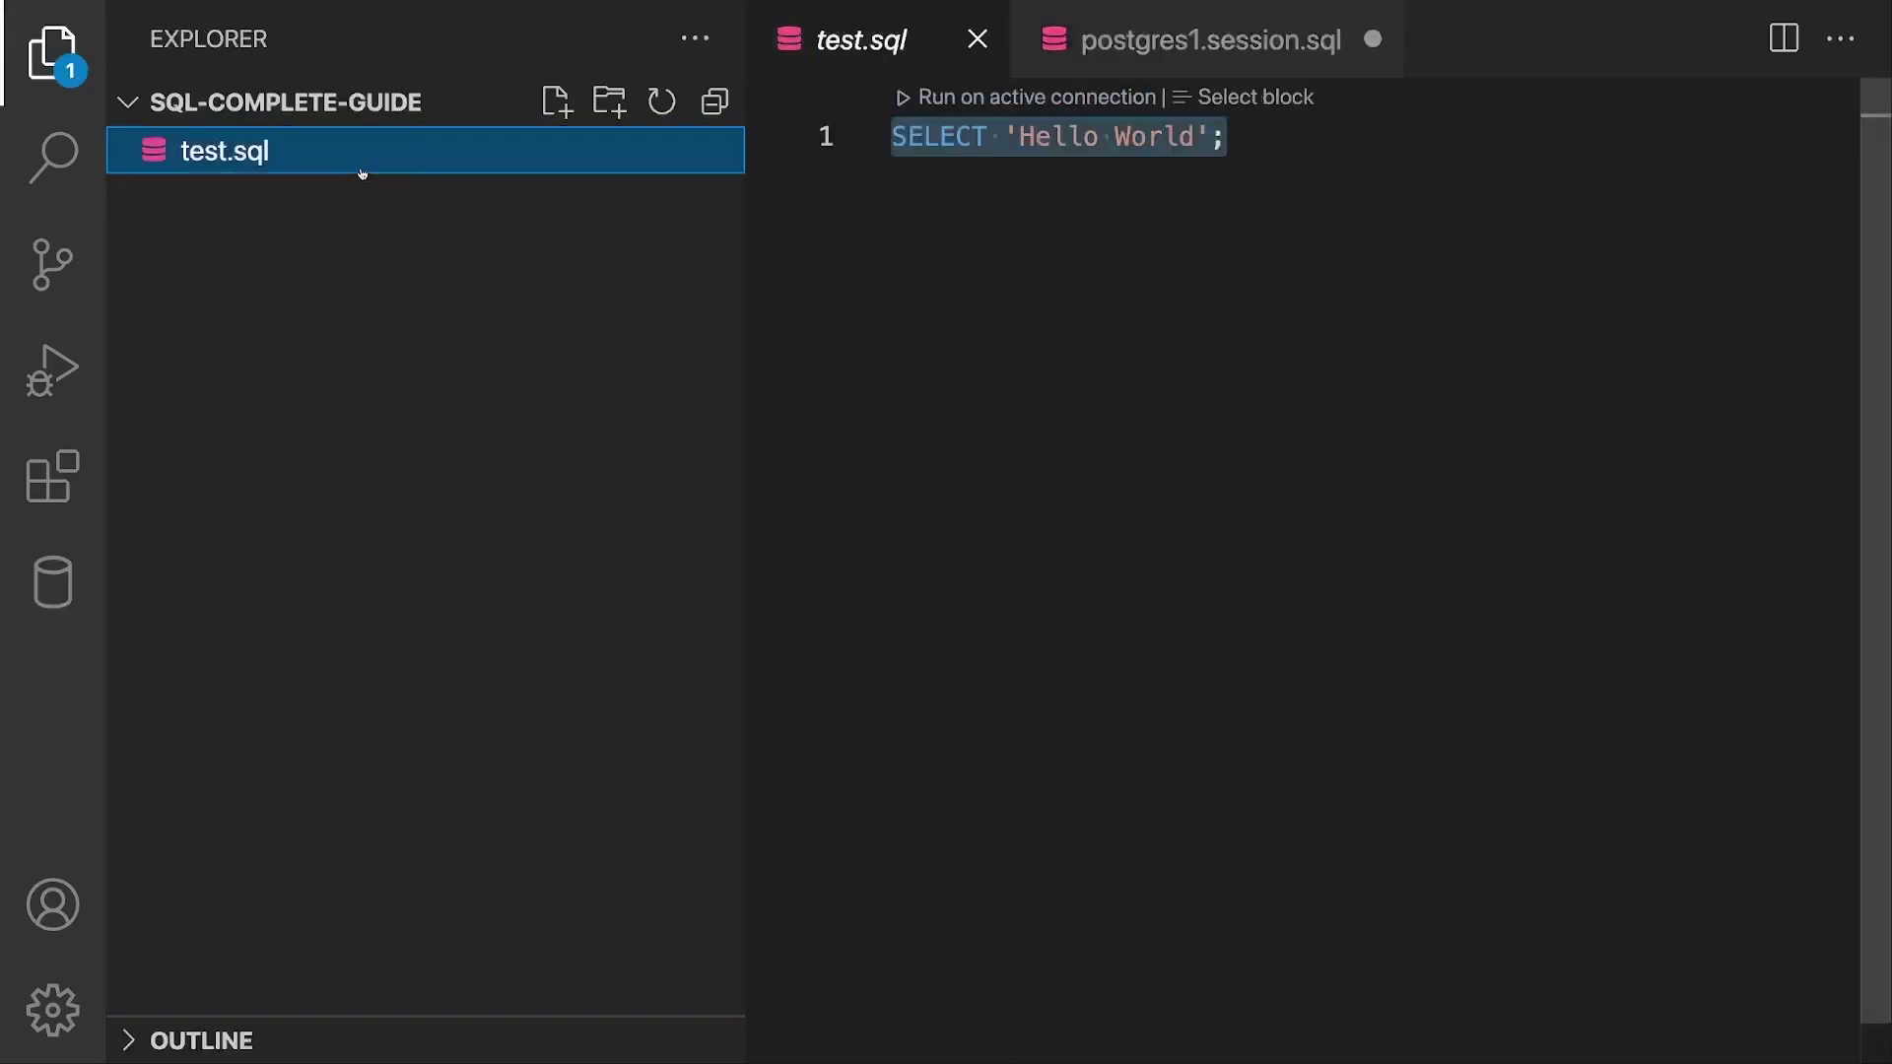
pyautogui.click(1031, 108)
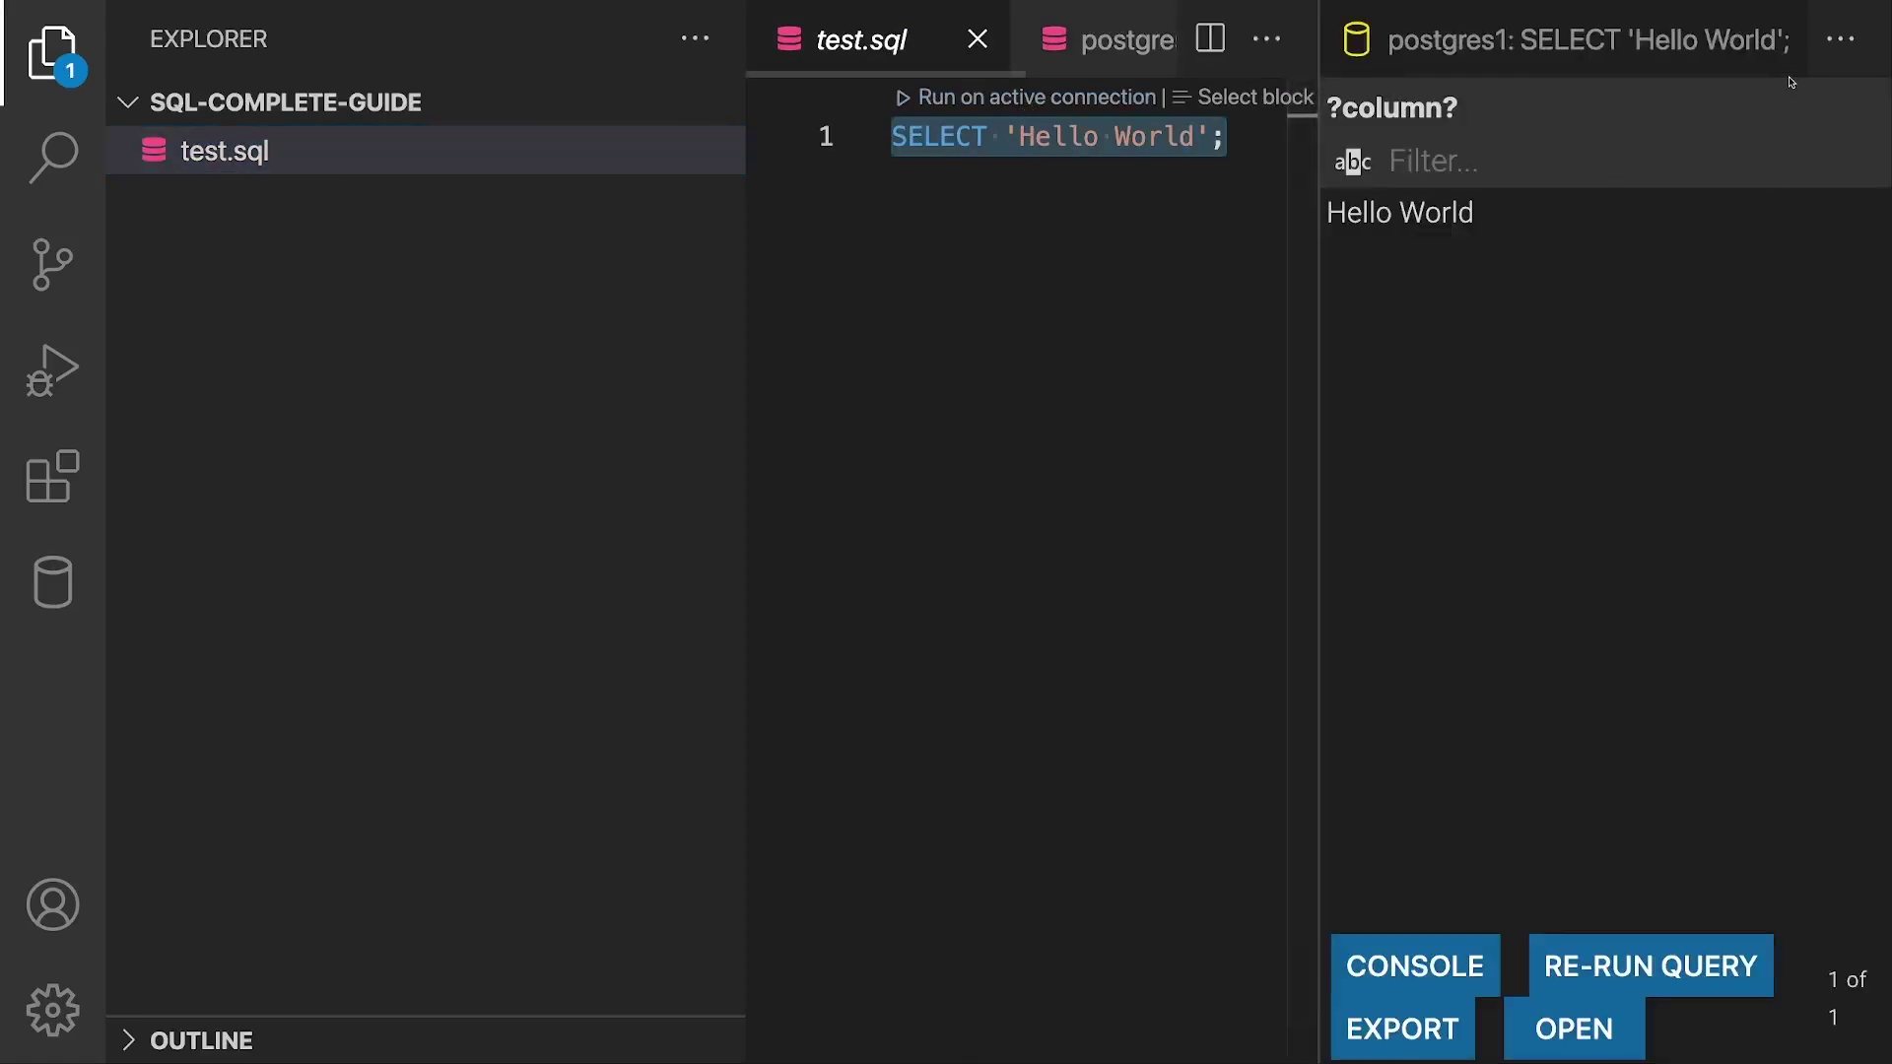
pyautogui.click(1659, 224)
pyautogui.hotkey('ctrl', 'w')
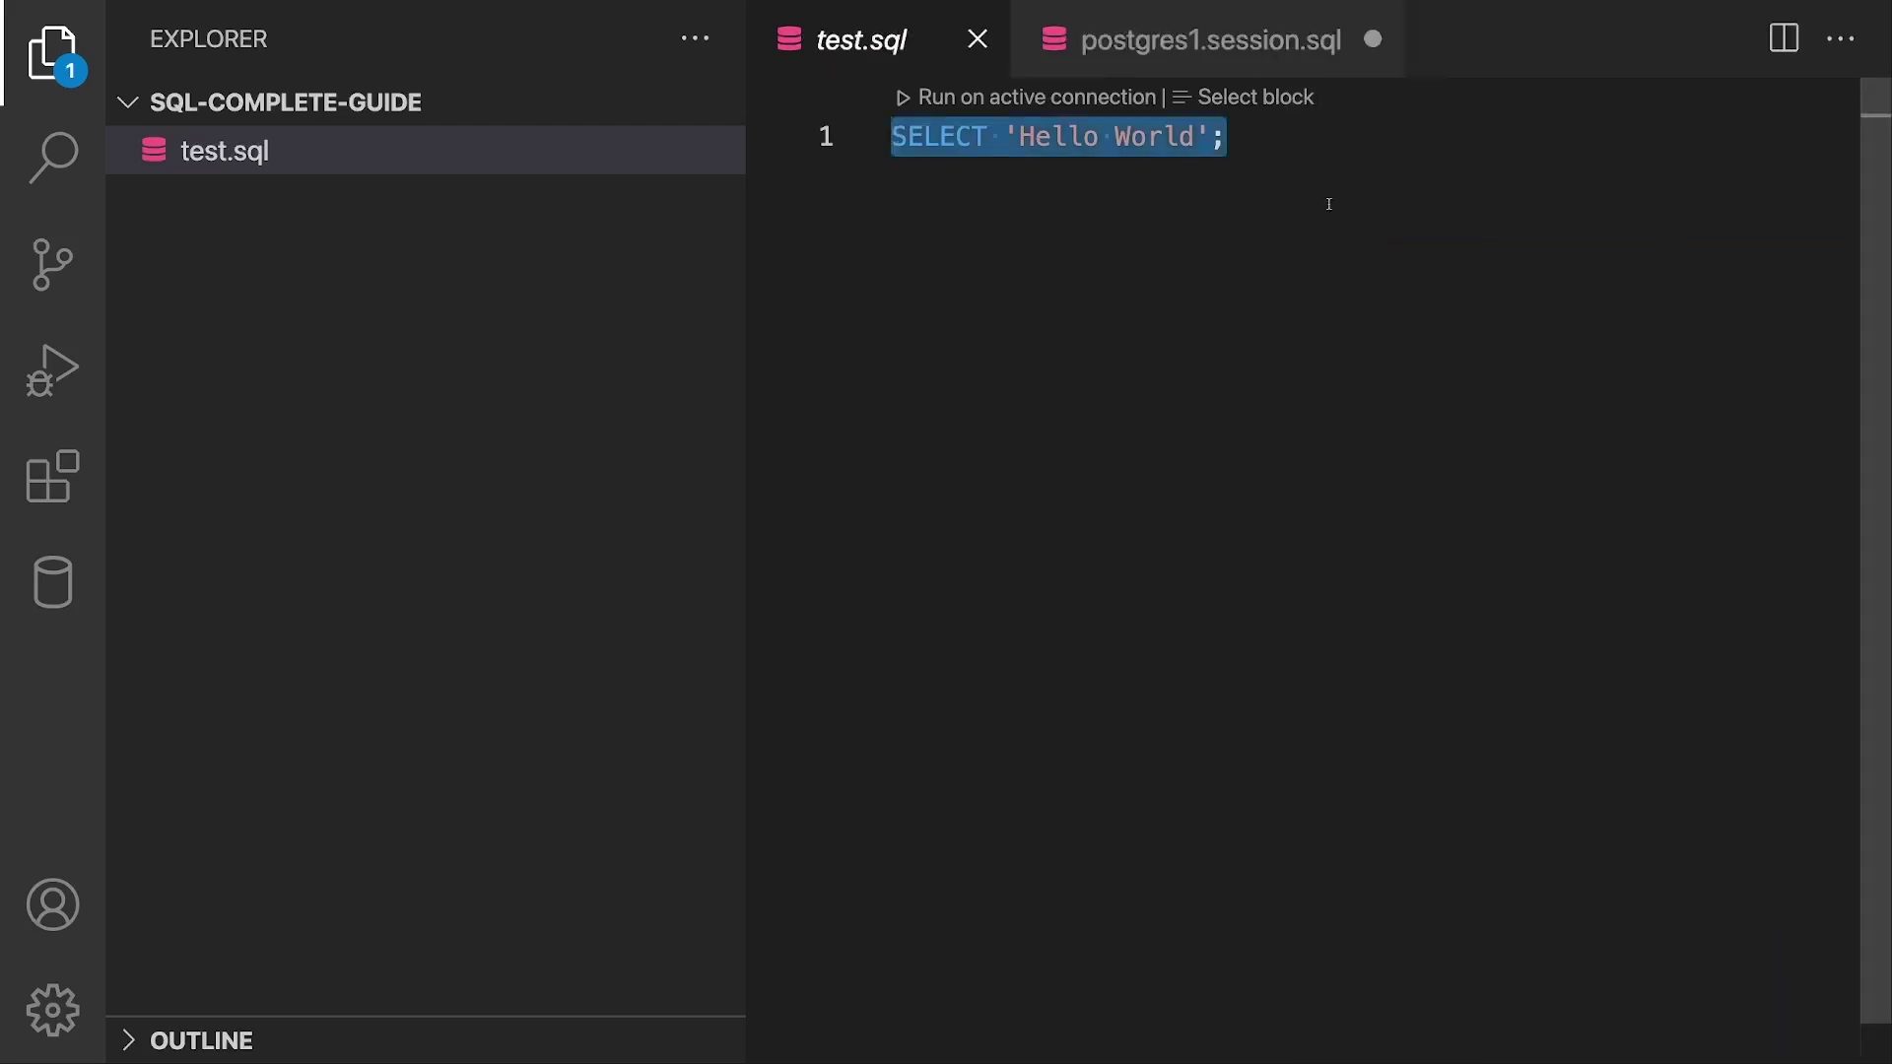
pyautogui.click(1200, 38)
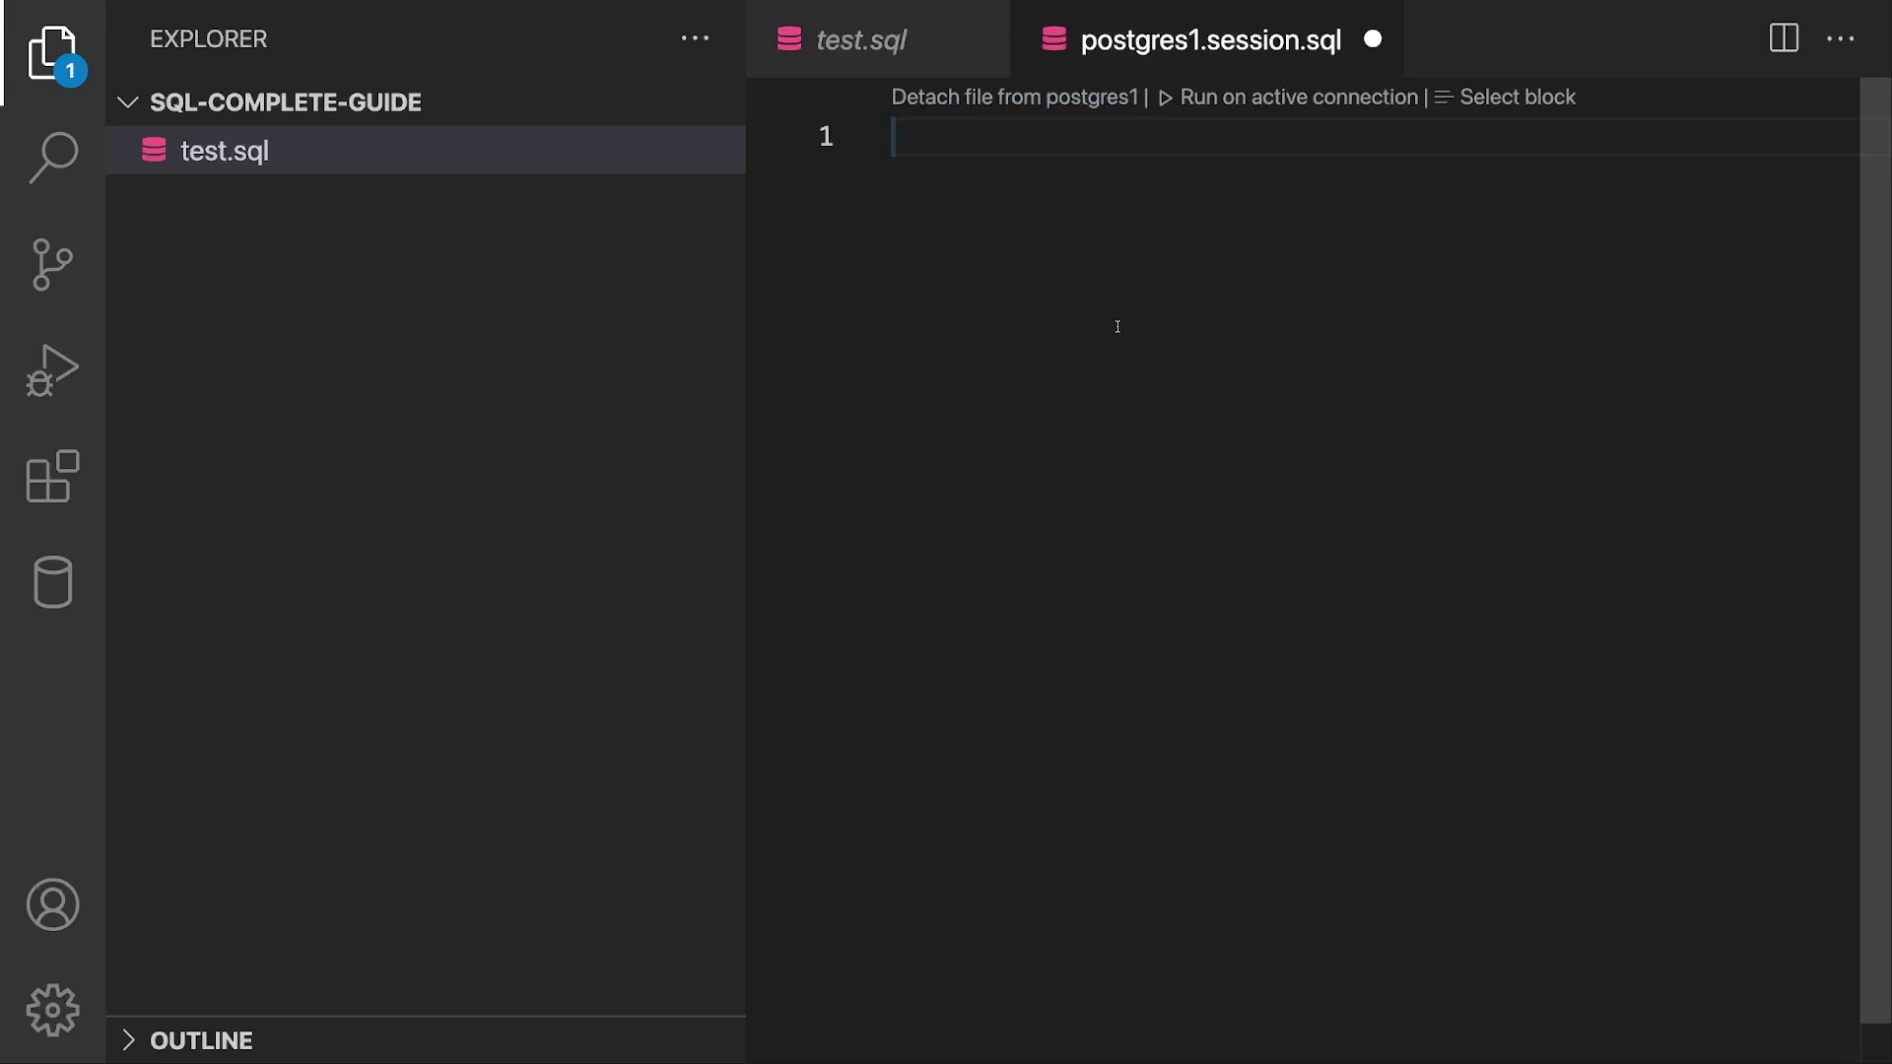
pyautogui.click(907, 61)
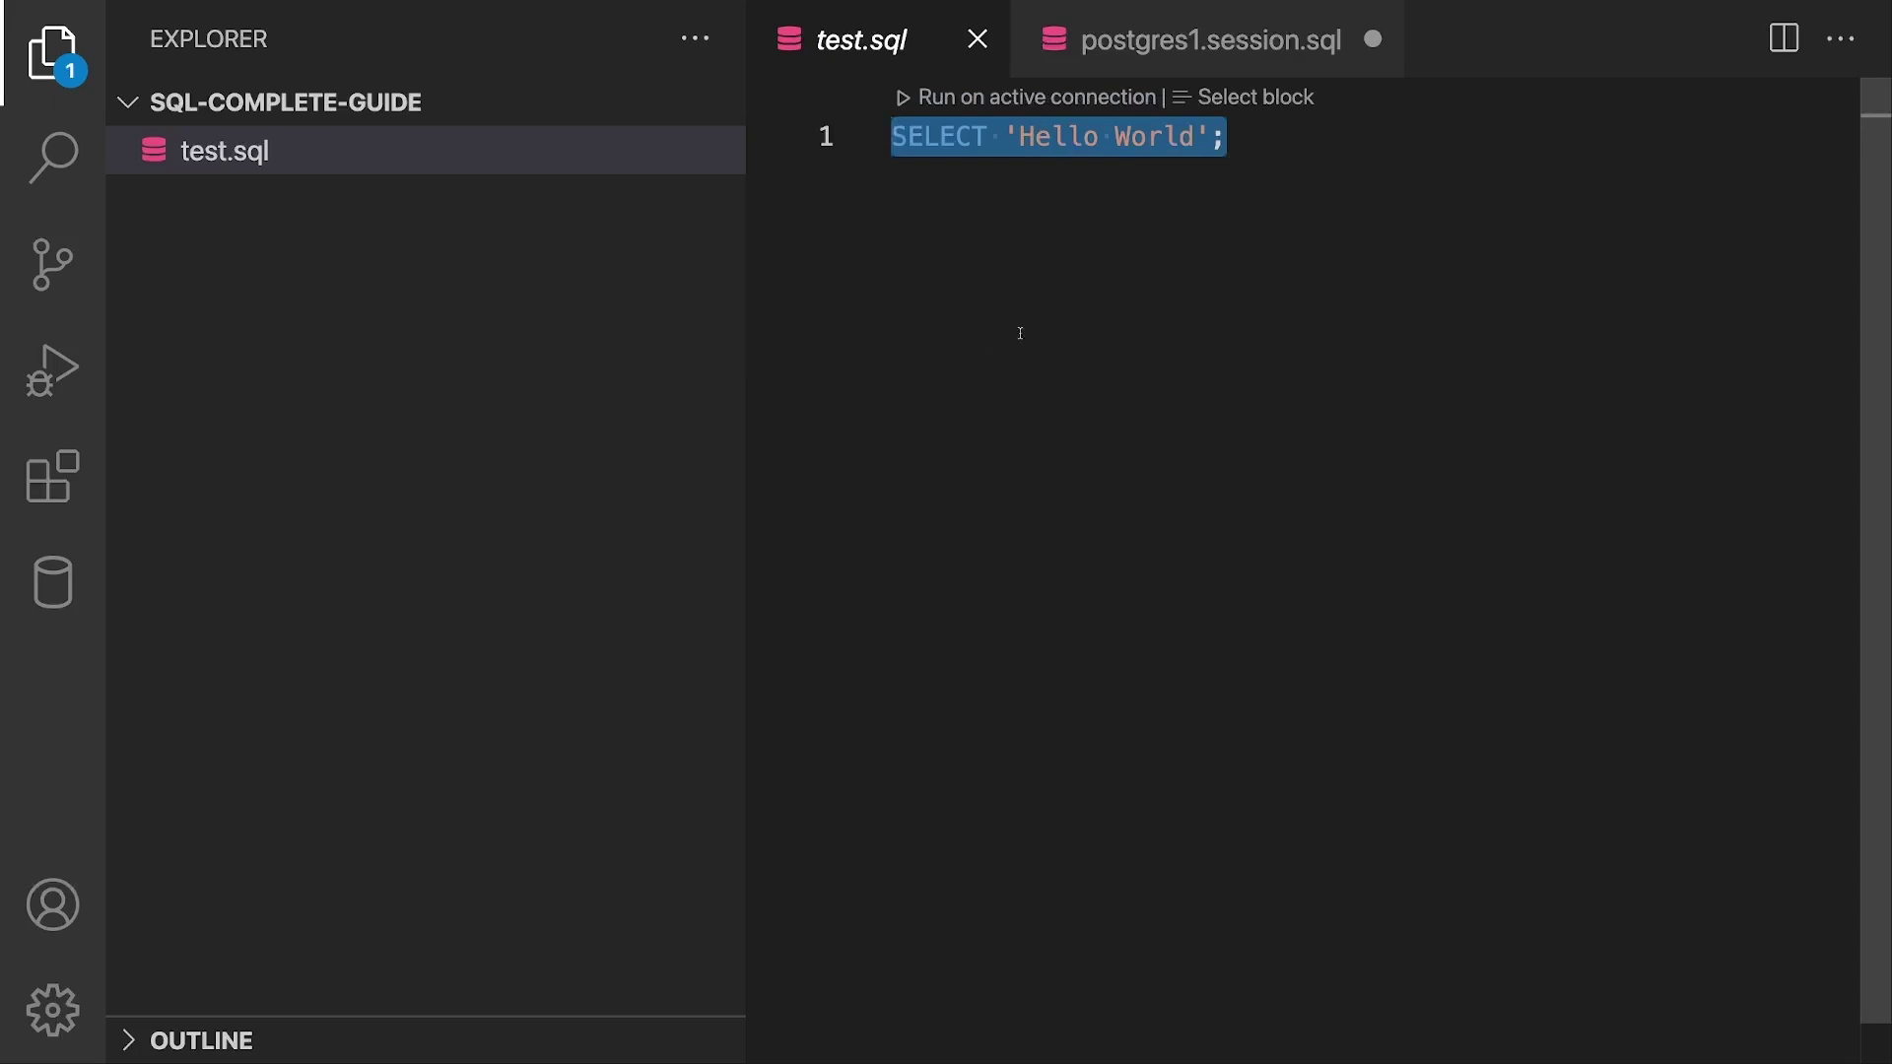
pyautogui.click(1005, 198)
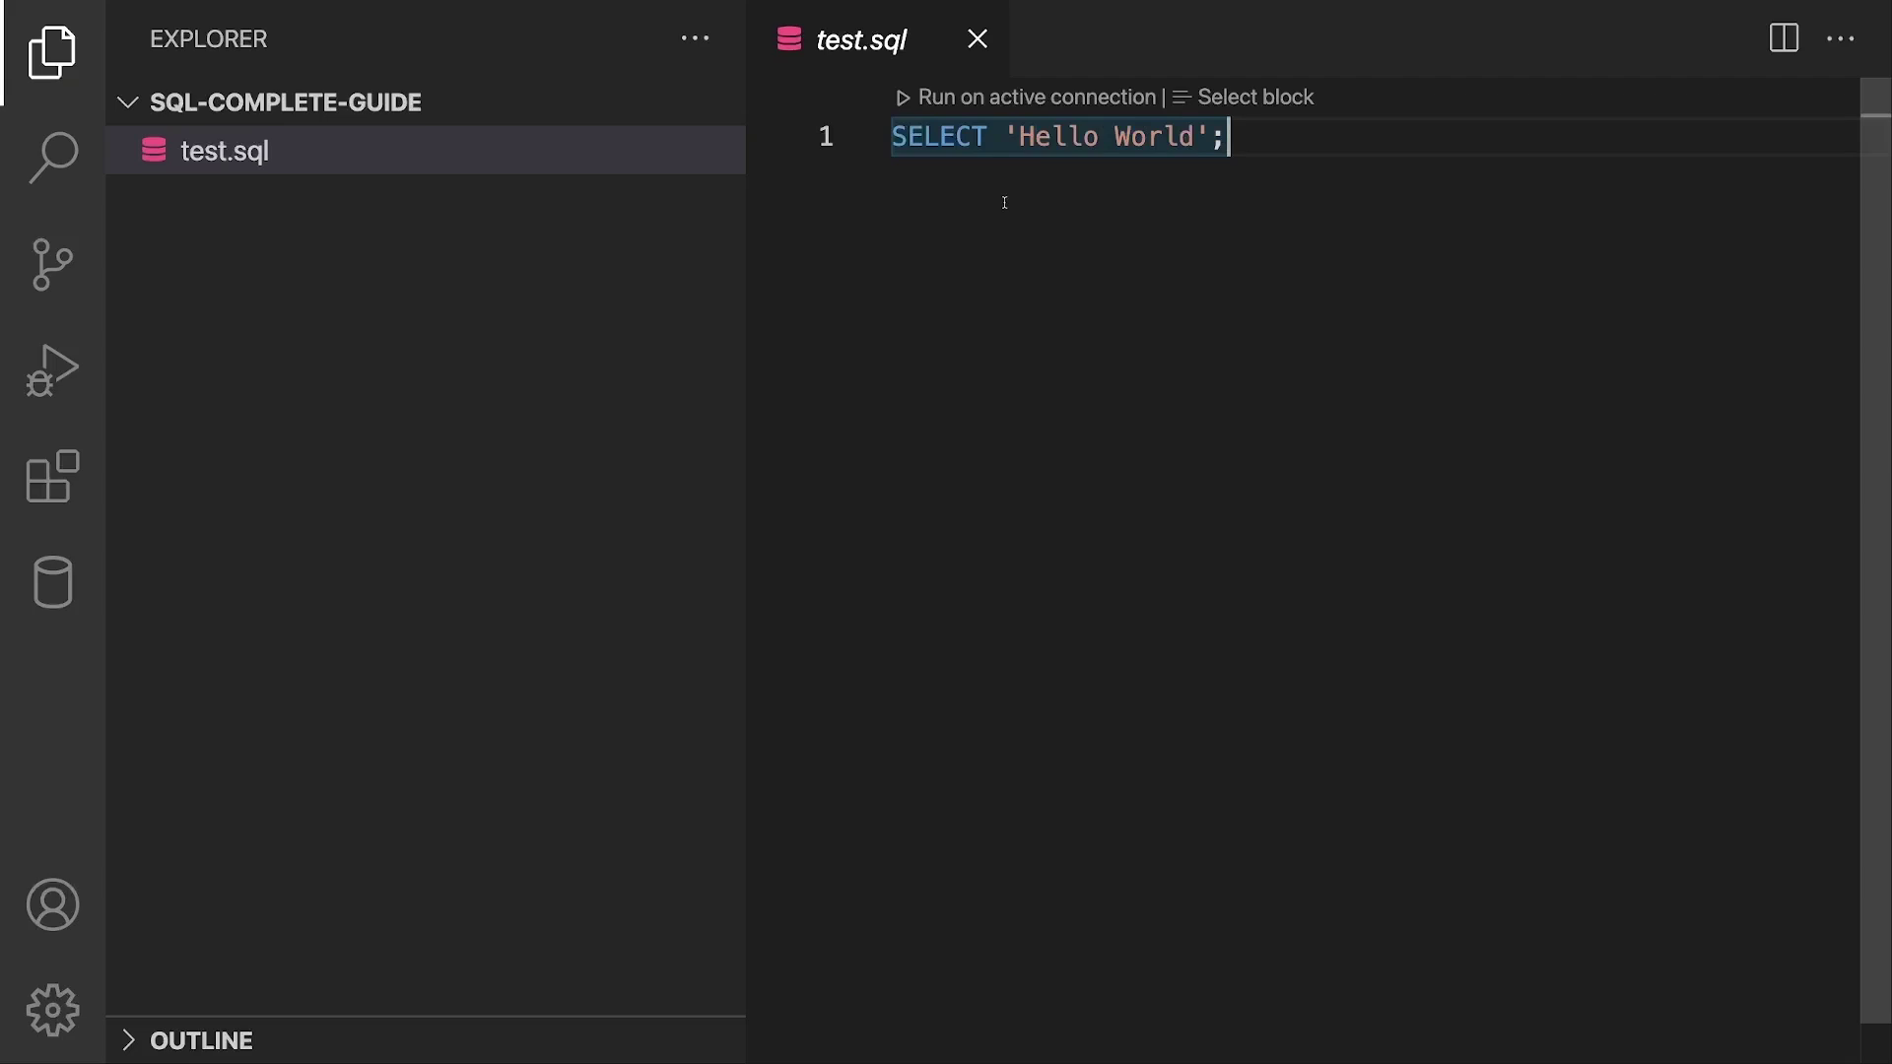
pyautogui.click(52, 581)
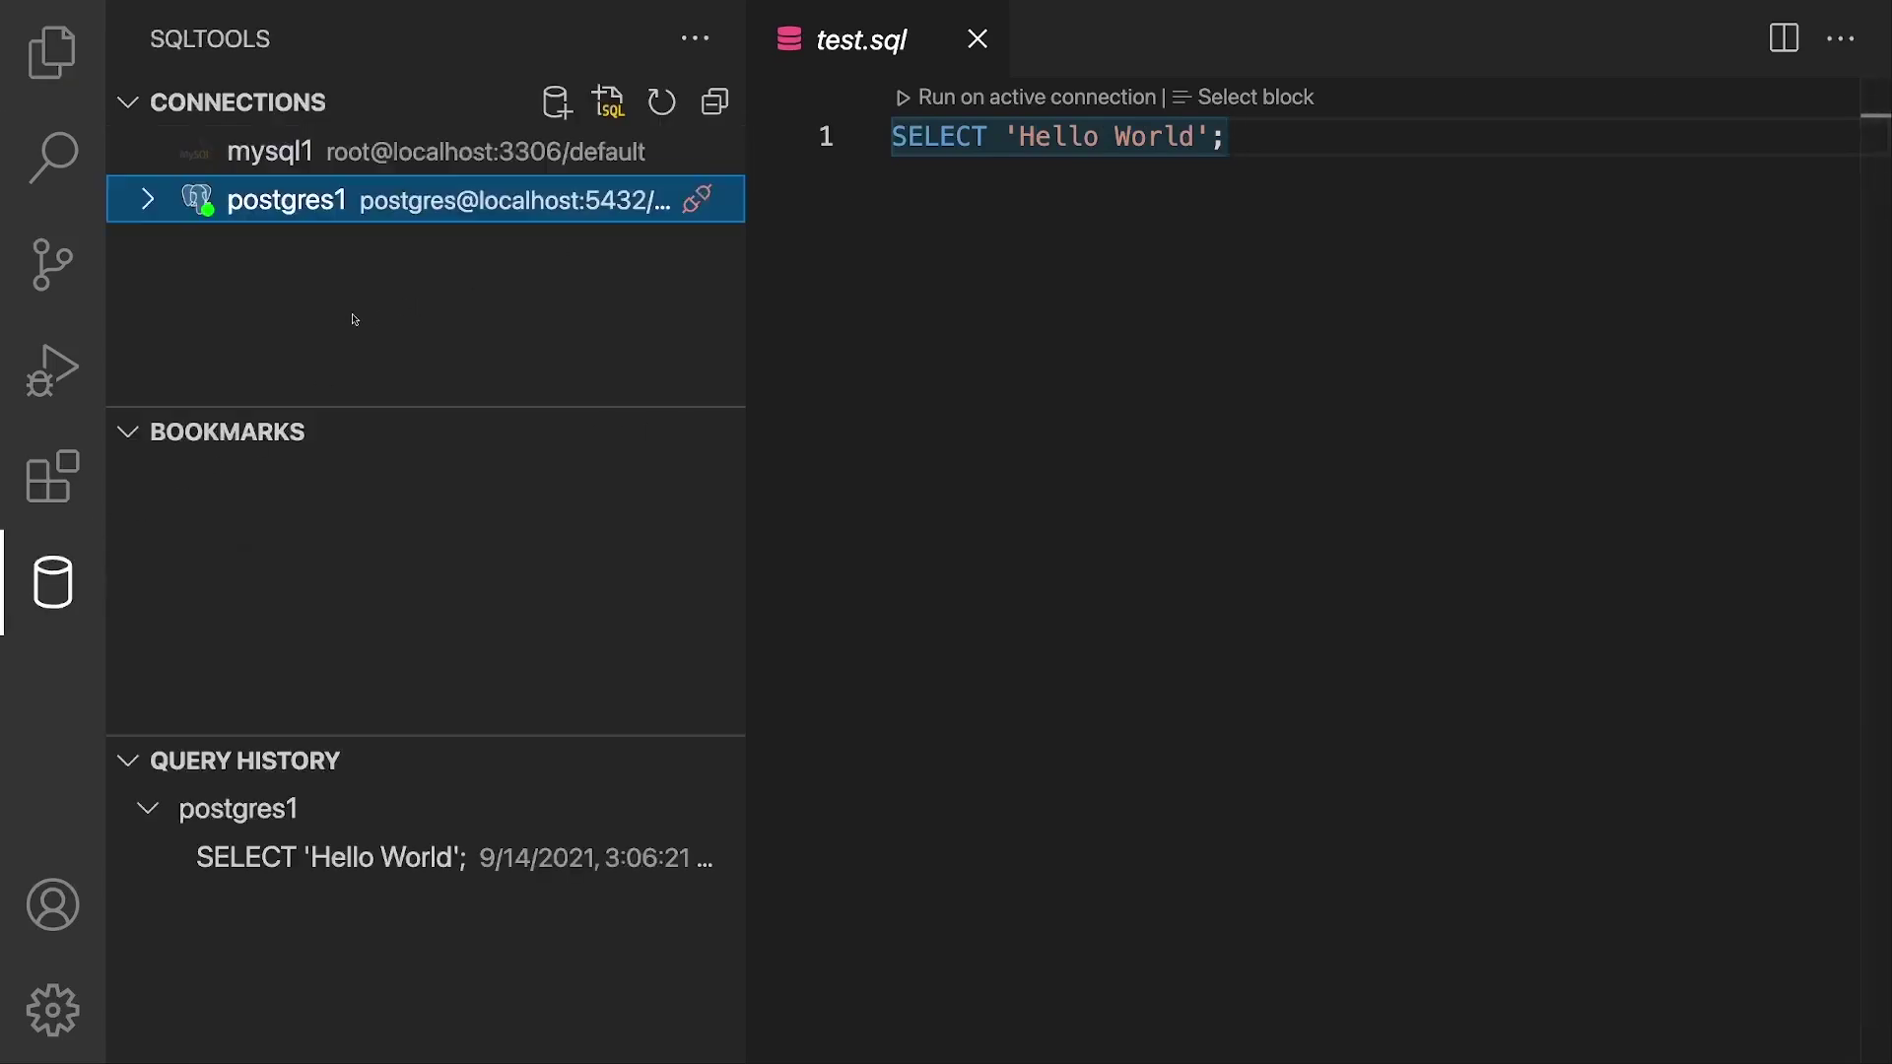
pyautogui.click(320, 204)
pyautogui.click(697, 151)
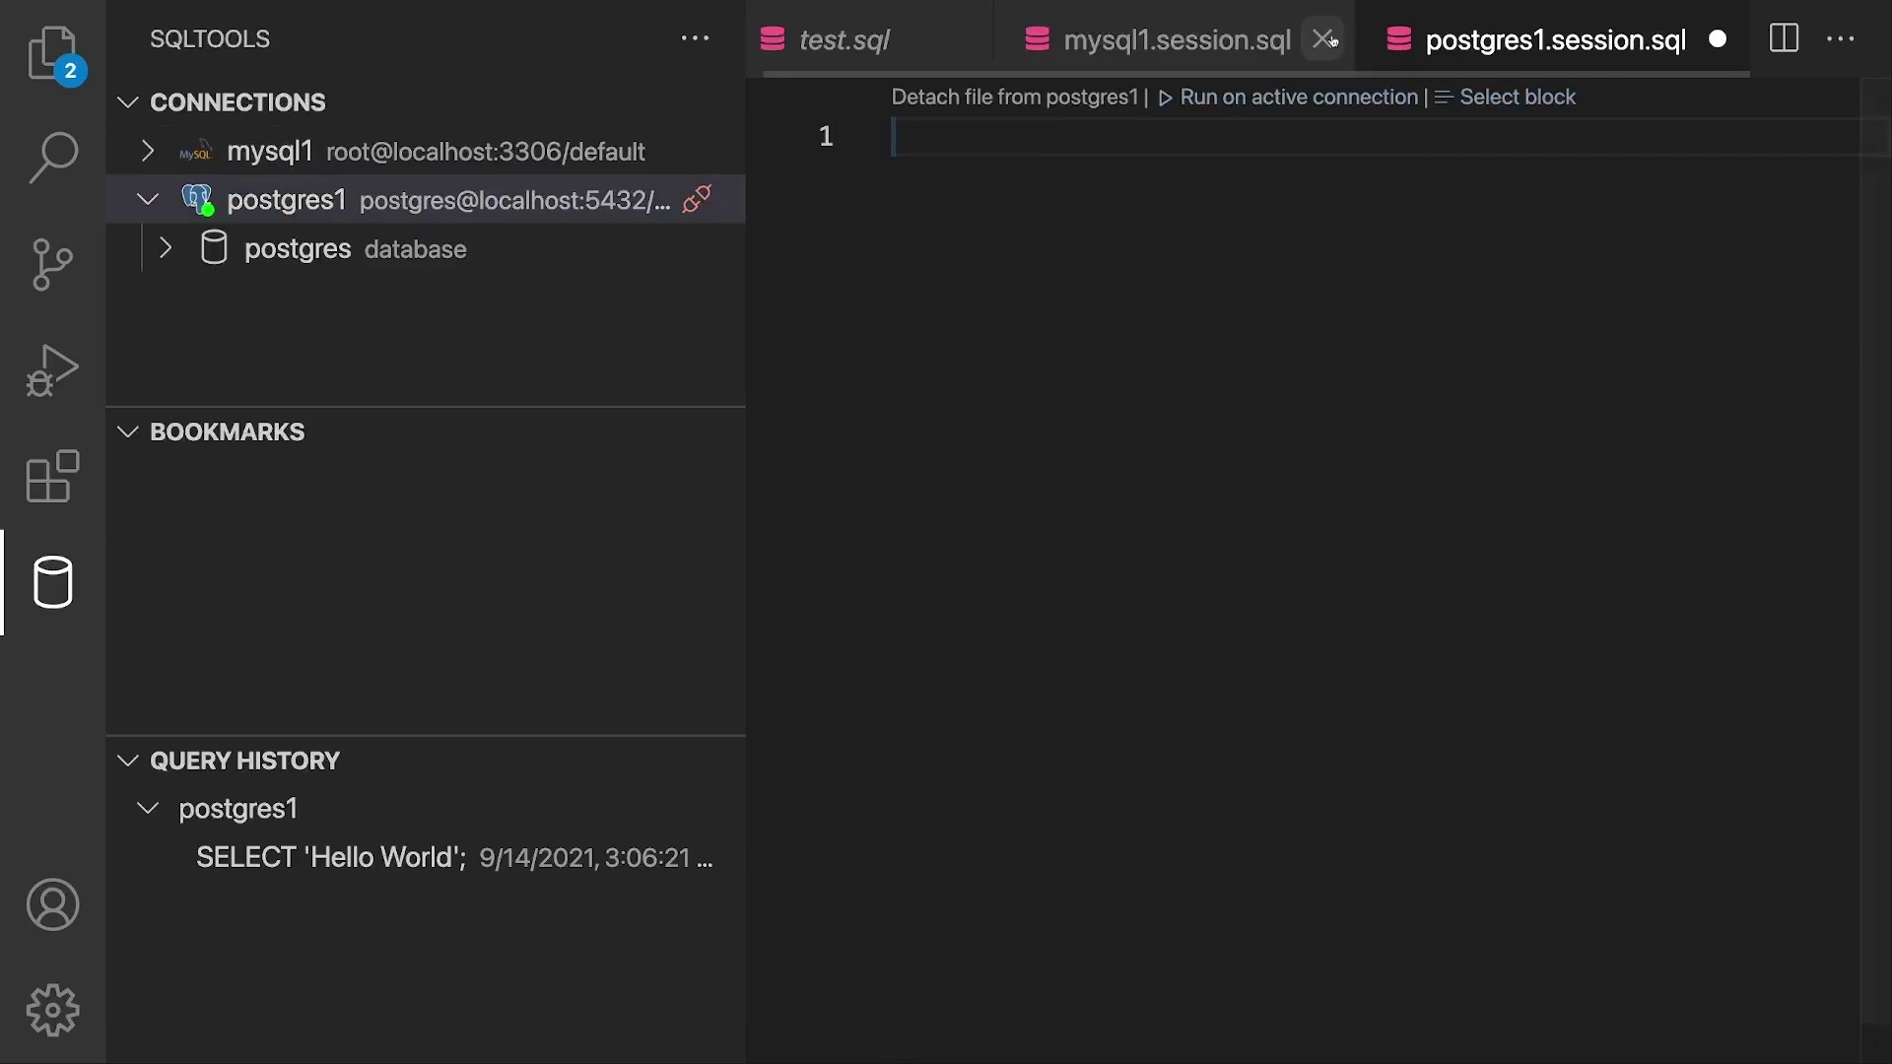
pyautogui.click(1322, 40)
pyautogui.click(946, 591)
pyautogui.click(910, 33)
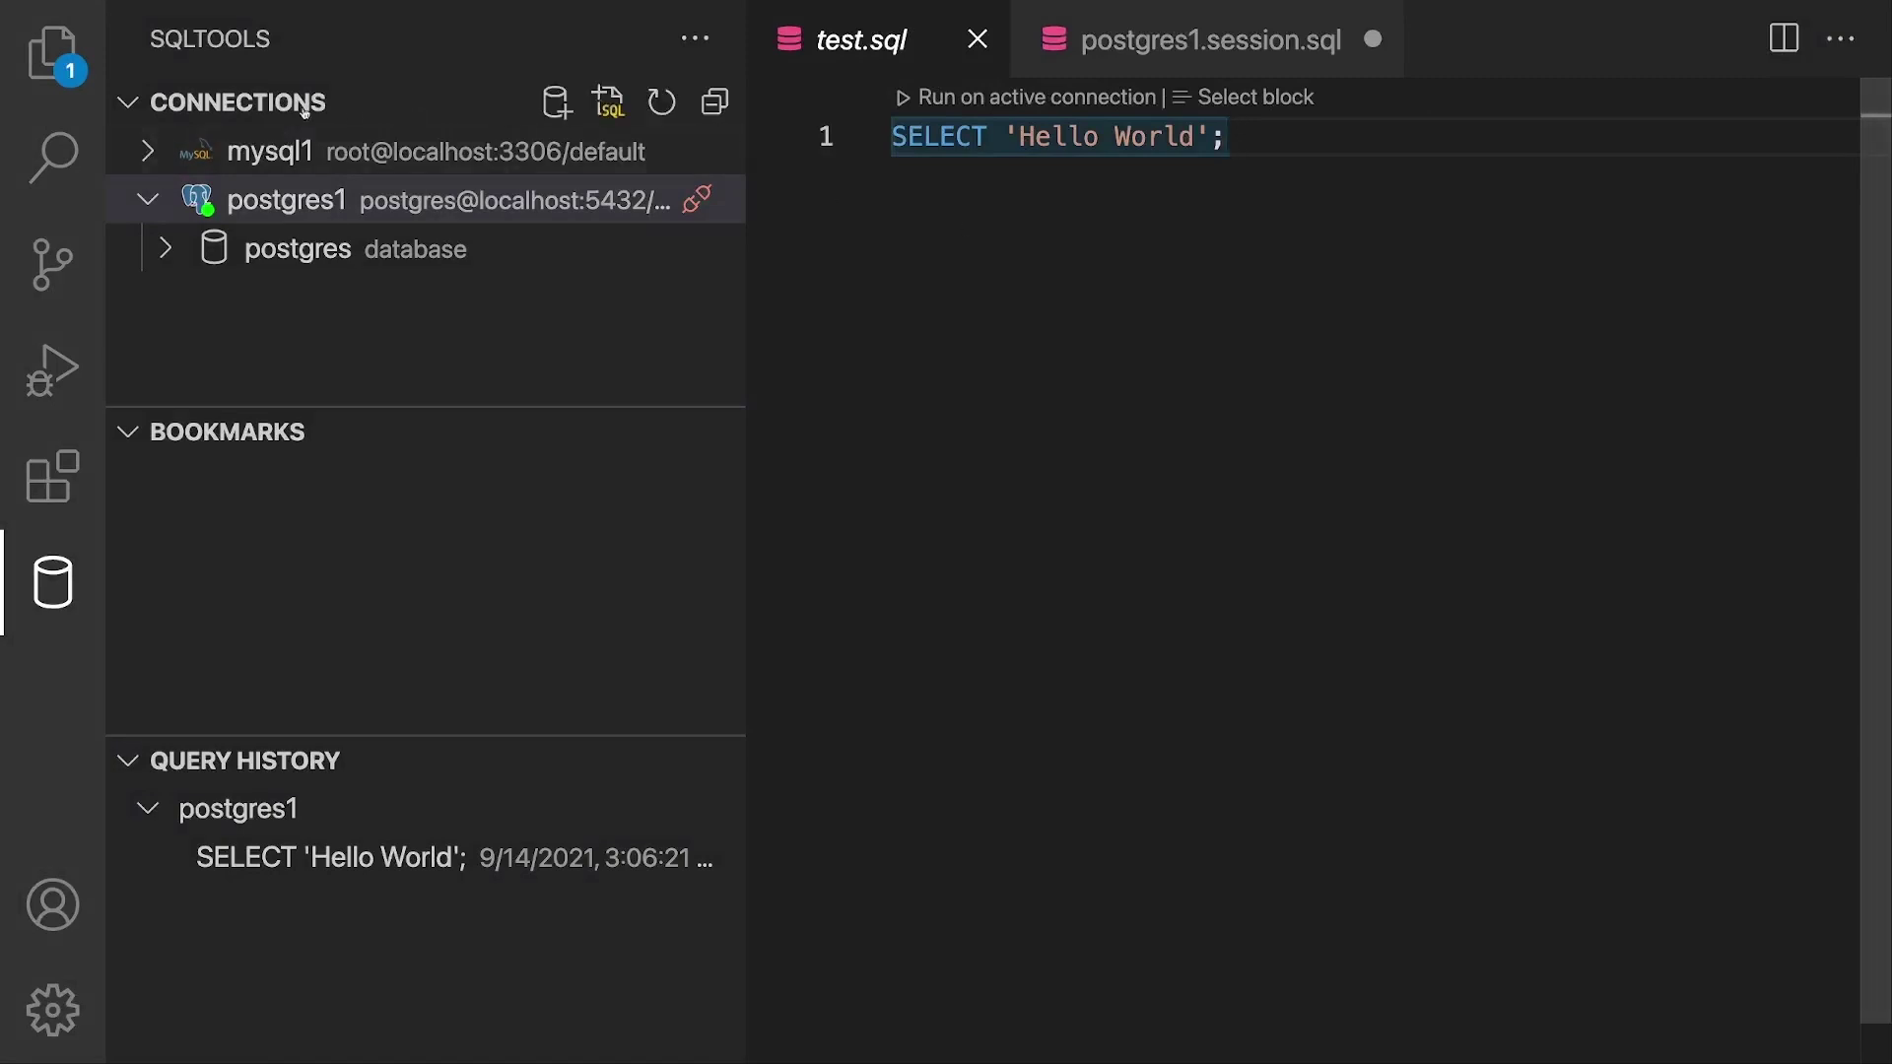
pyautogui.click(103, 66)
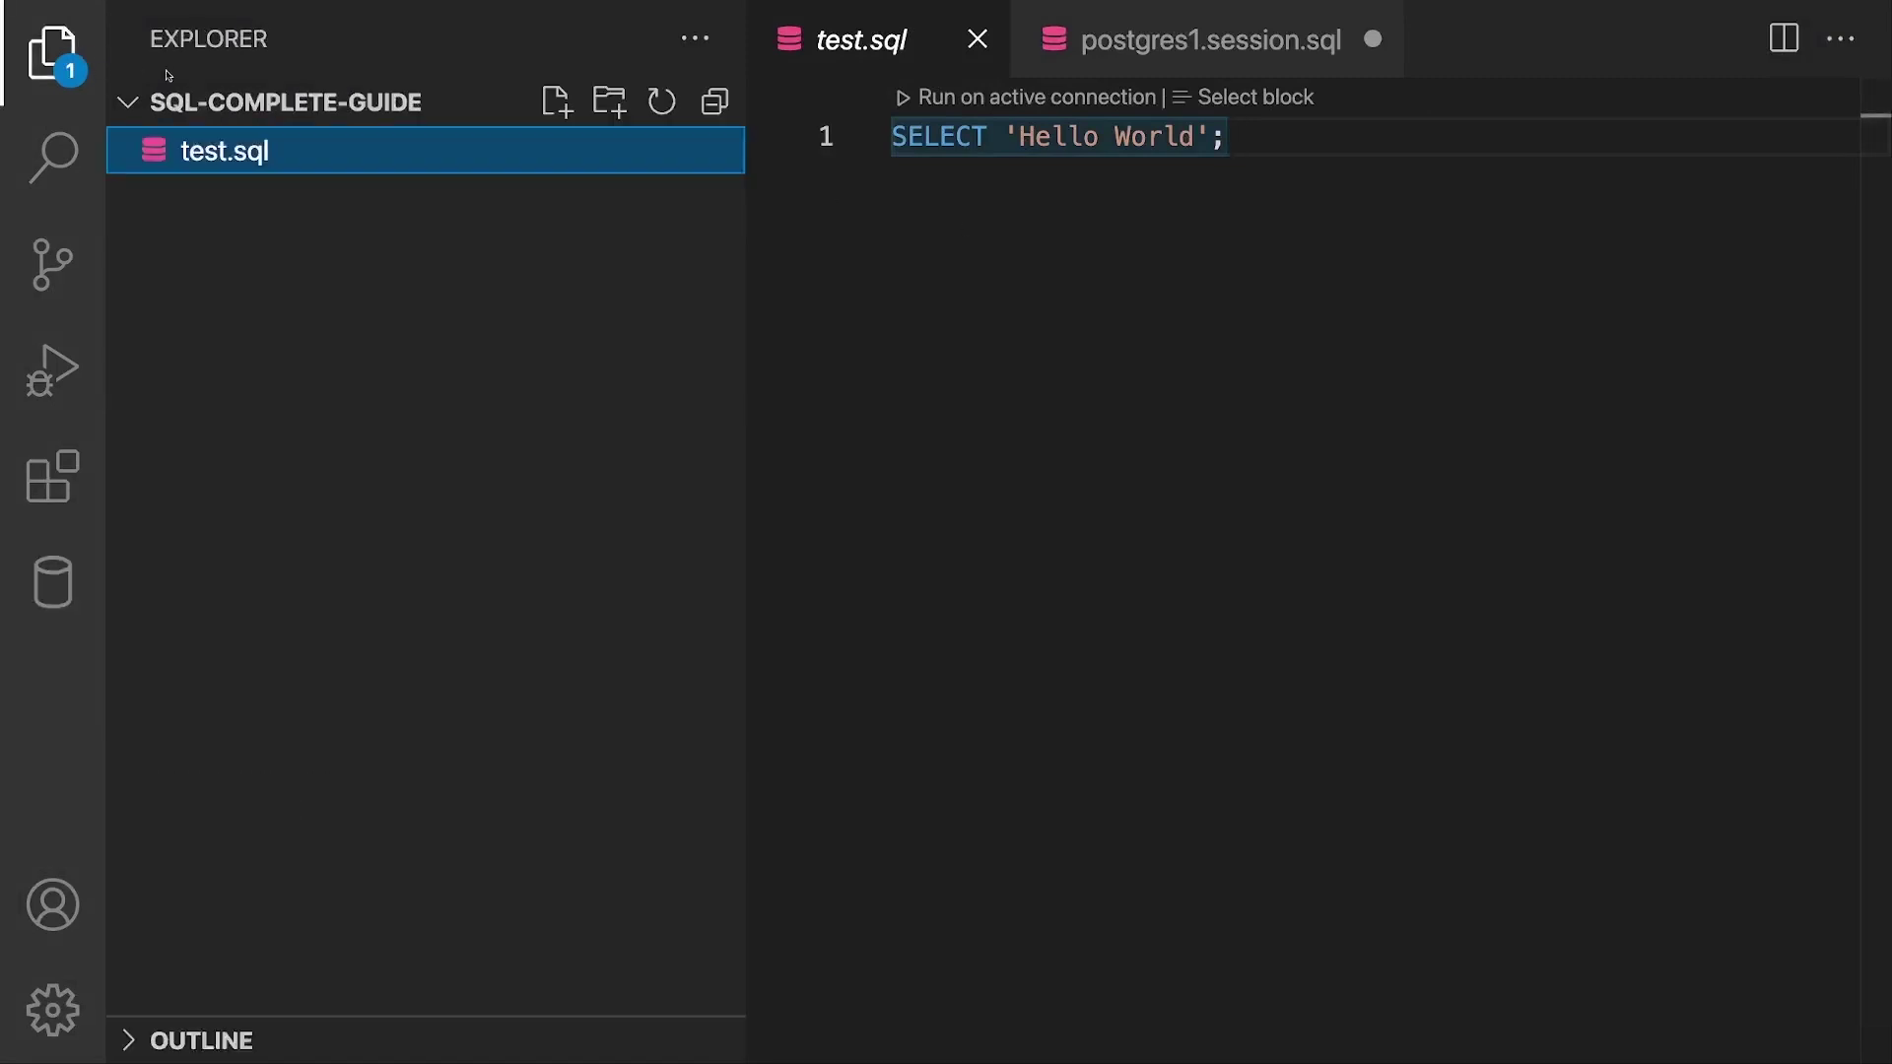
pyautogui.click(1100, 256)
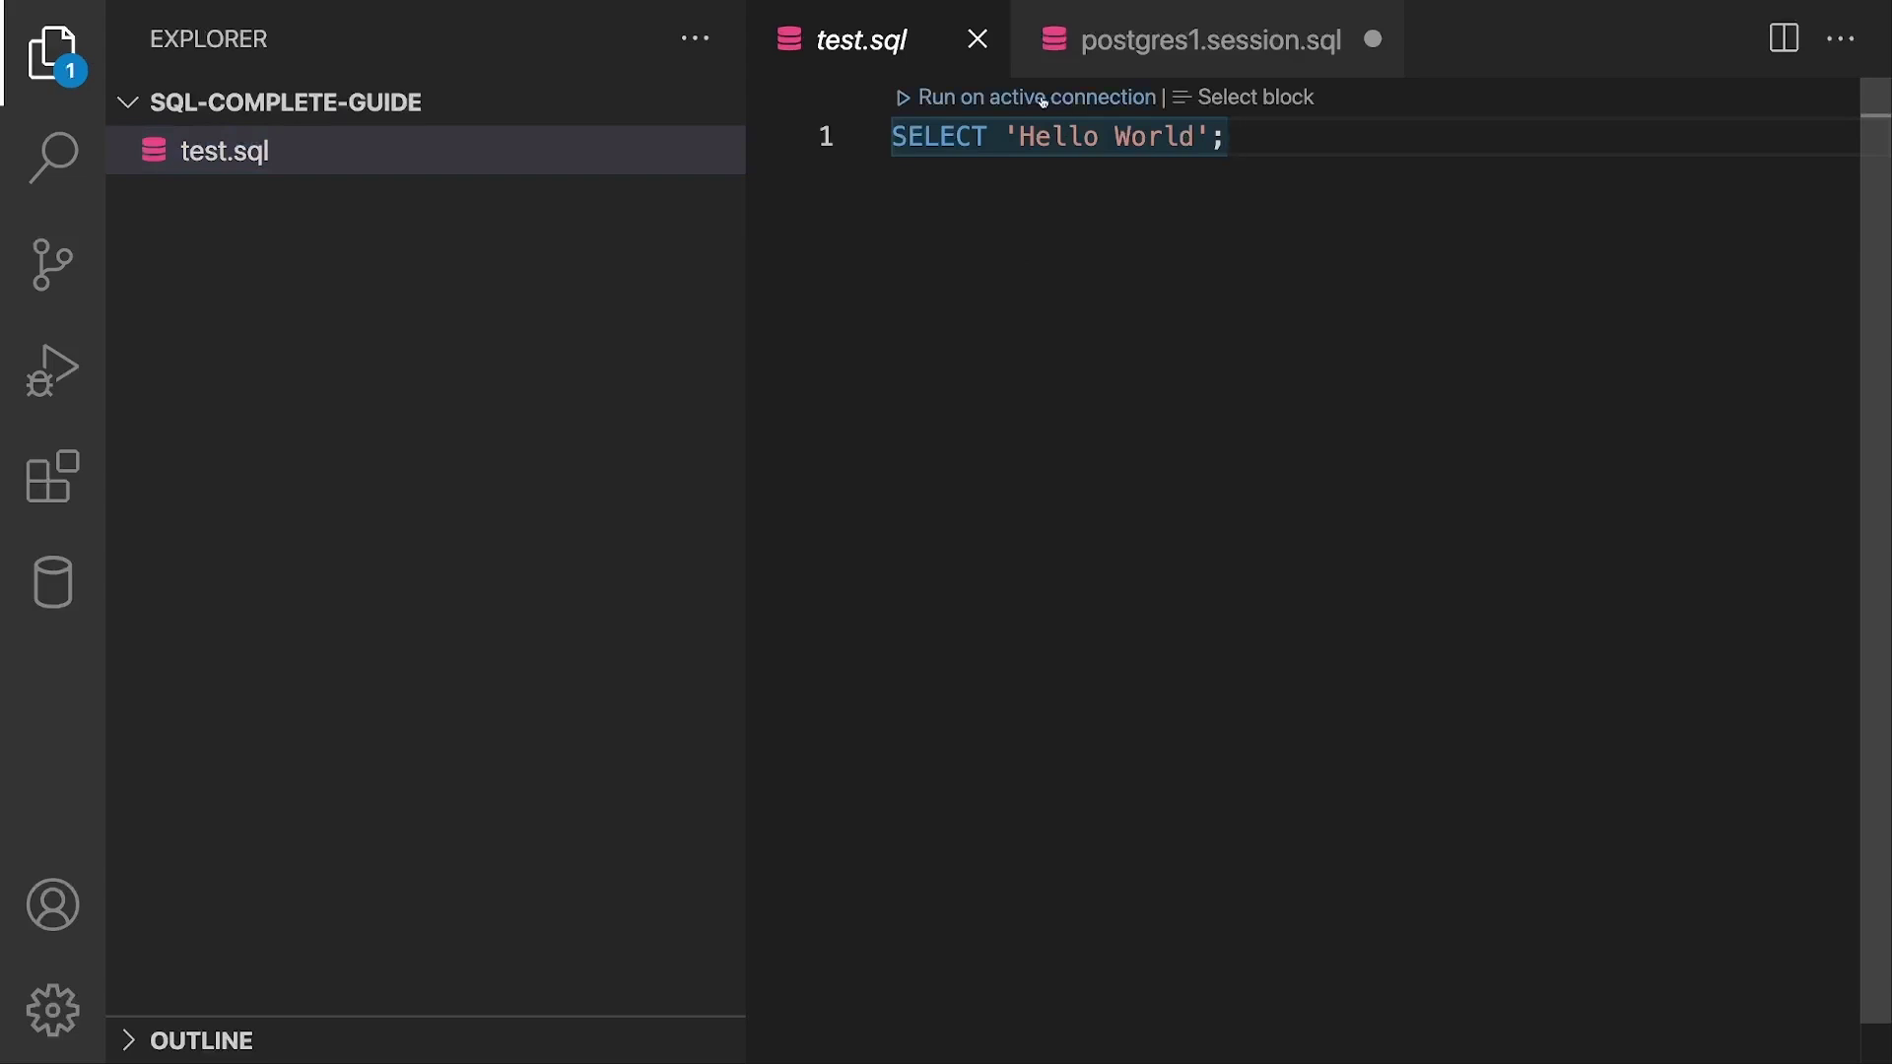